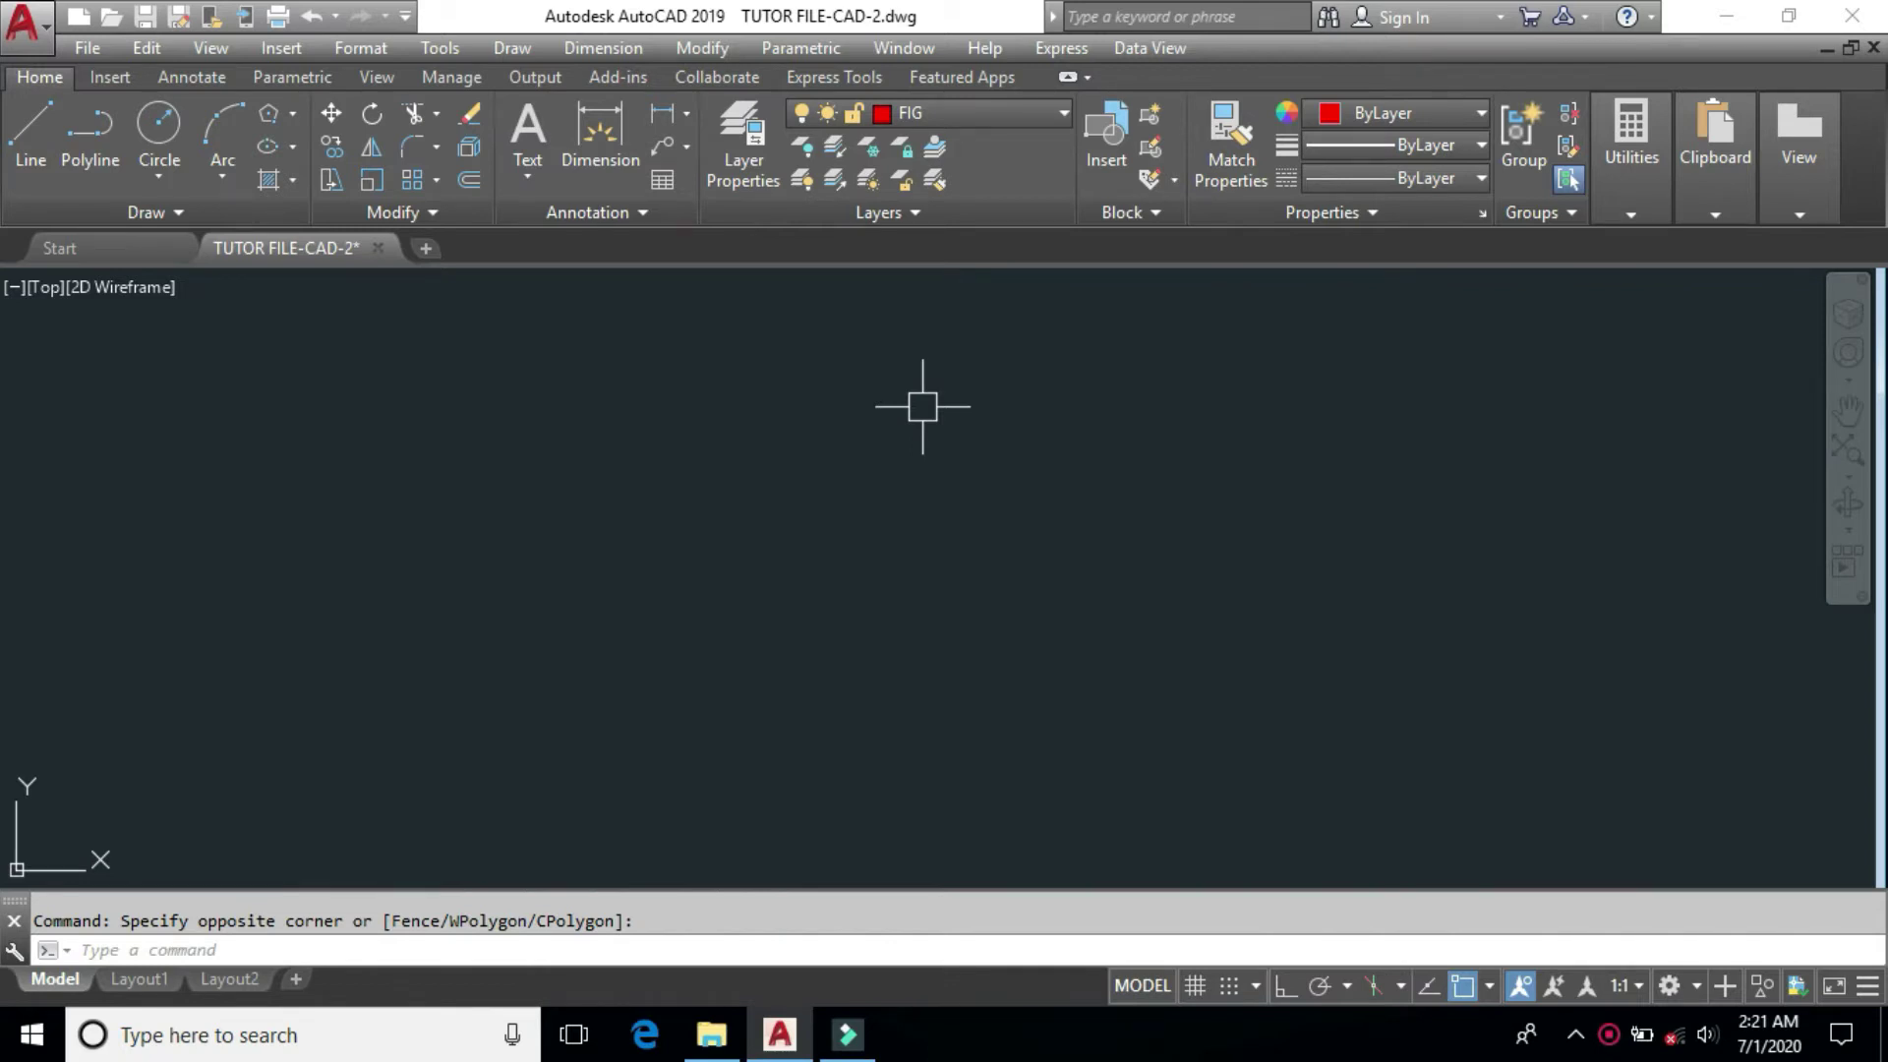
Show the list of circle drawing methods, then close it.
left_click(176, 191)
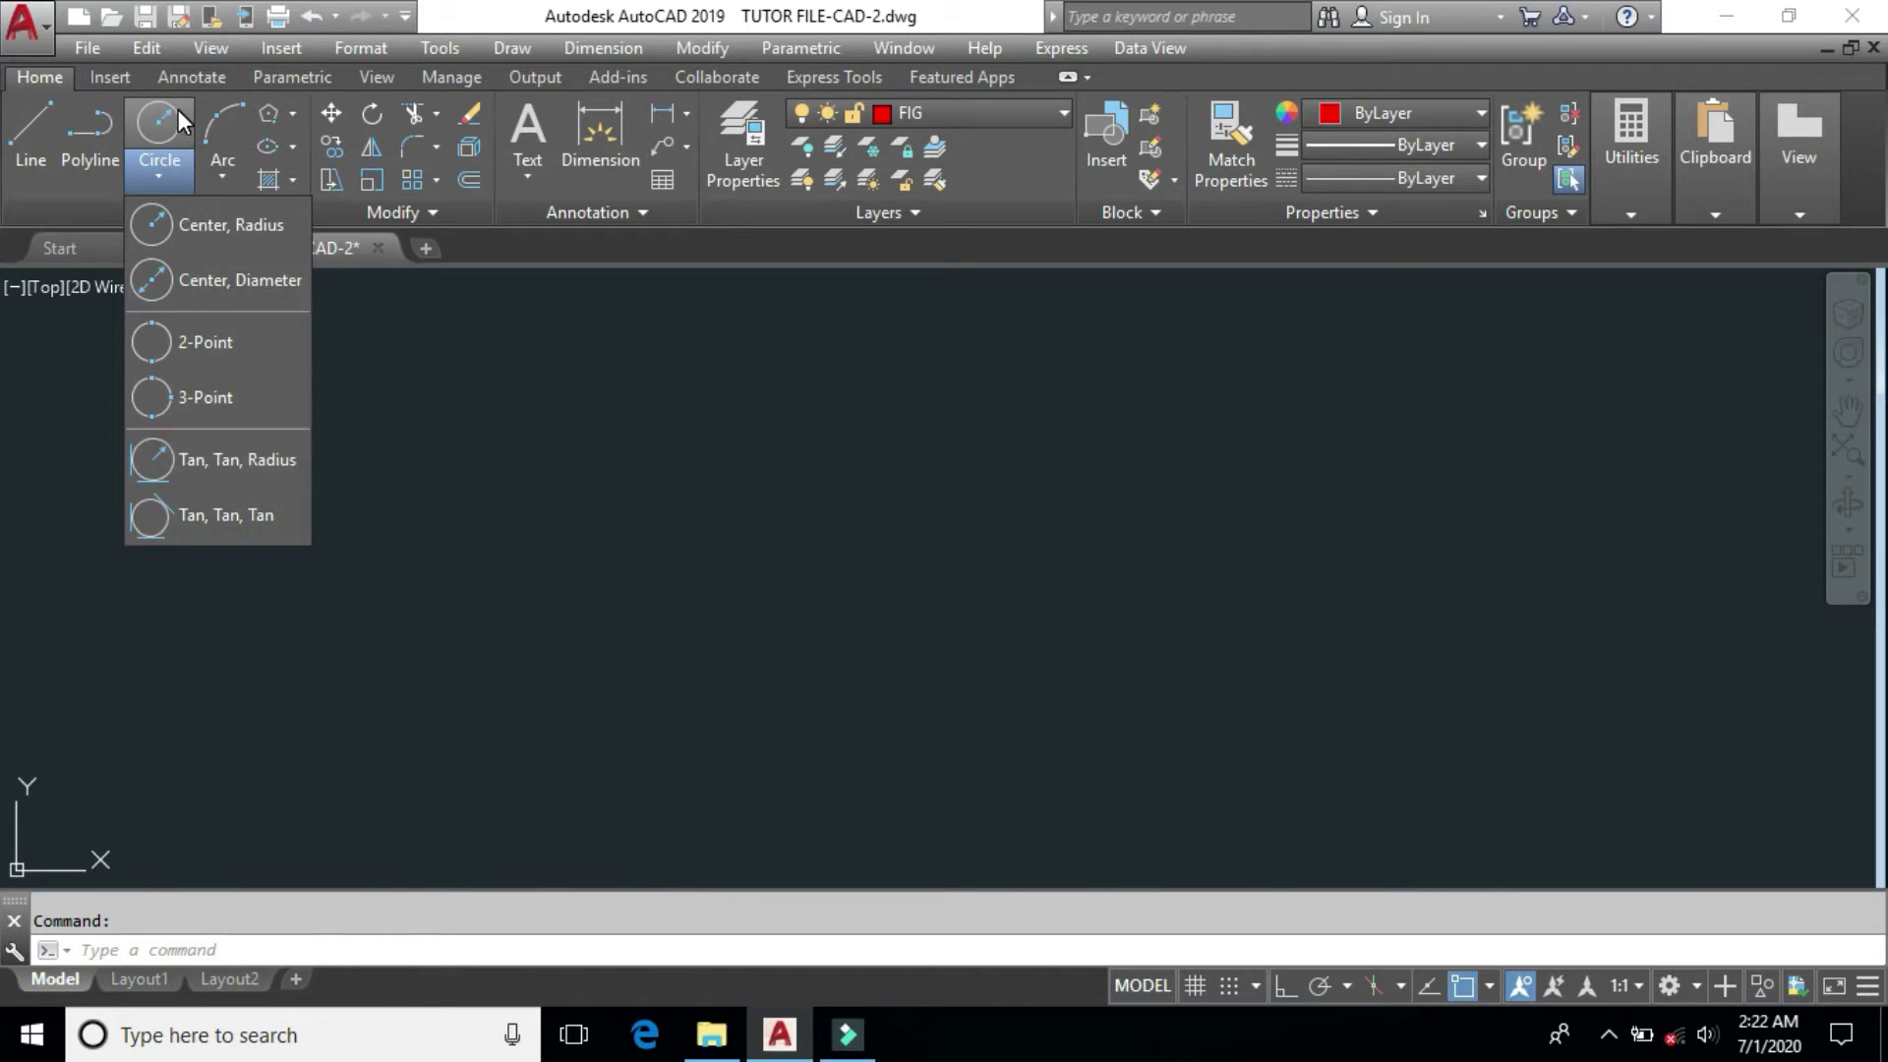
left_click(421, 309)
left_click(320, 408)
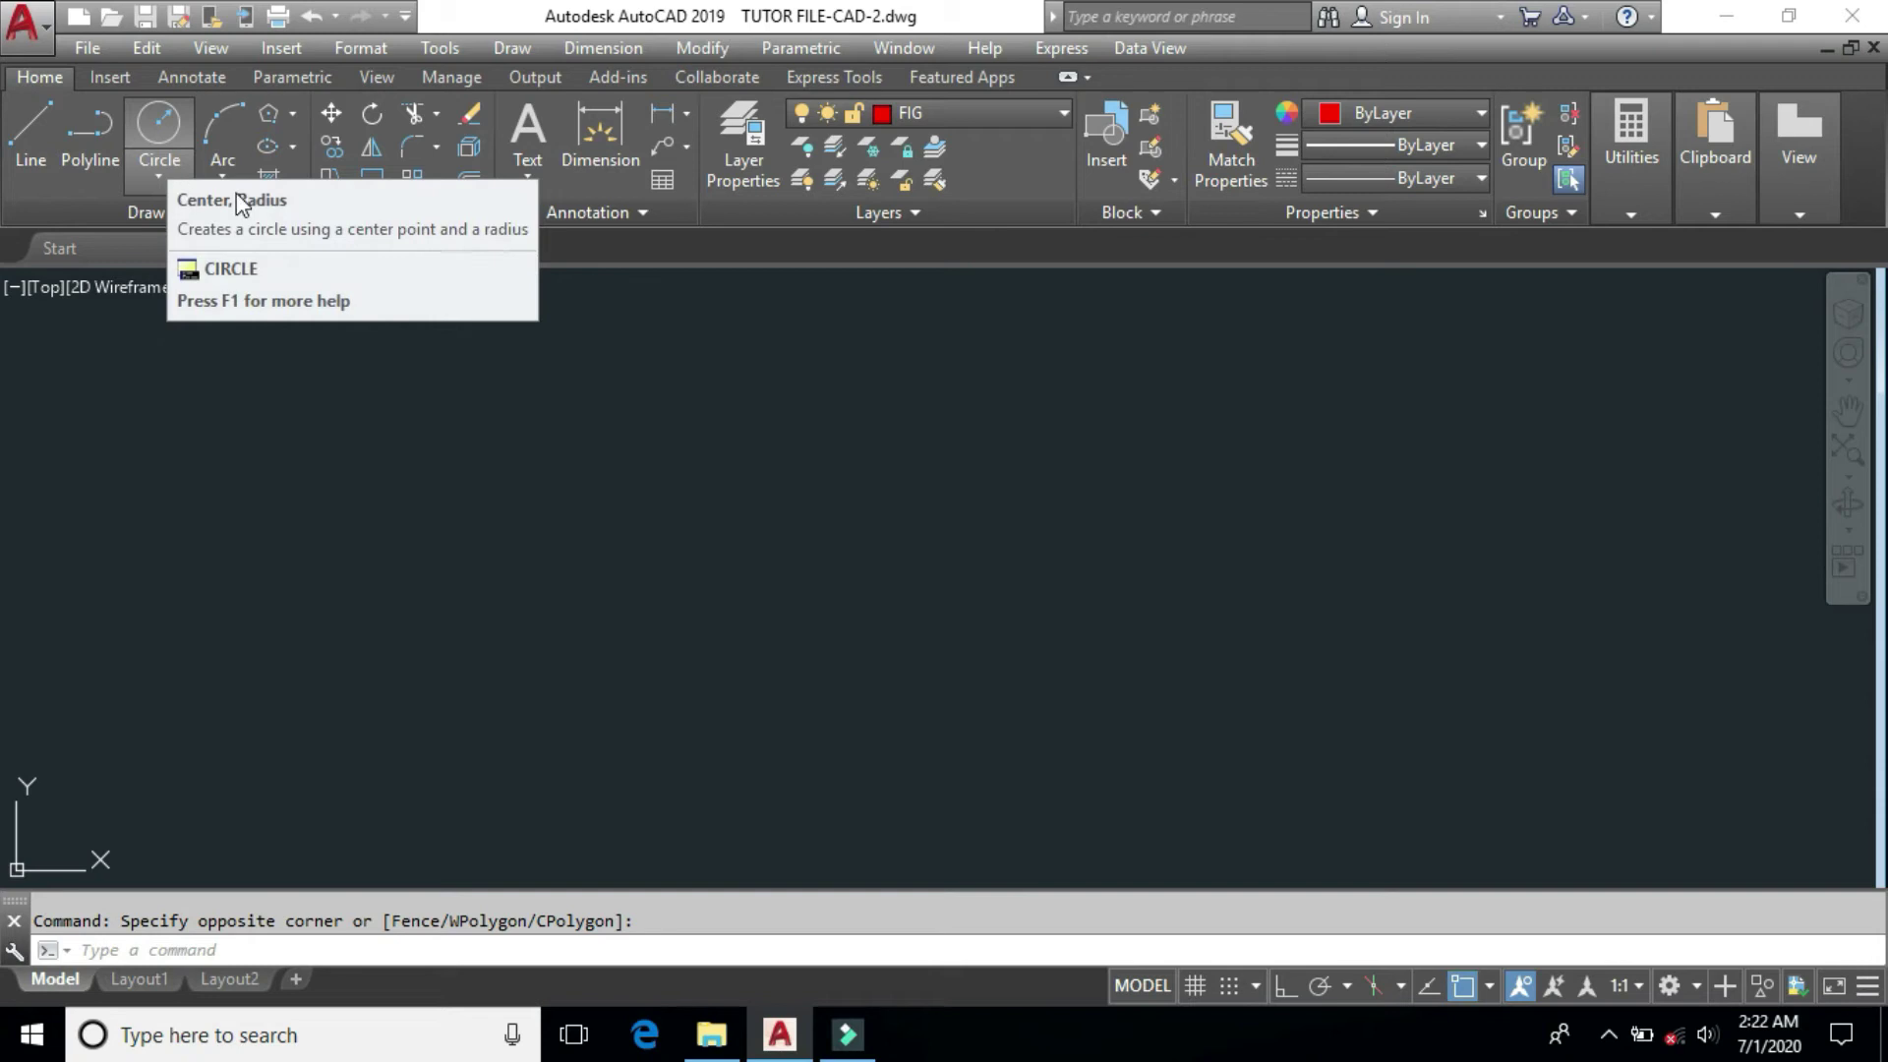
Browse the full Draw menu, then bring up the six circle methods again from the ribbon.
left_click(519, 47)
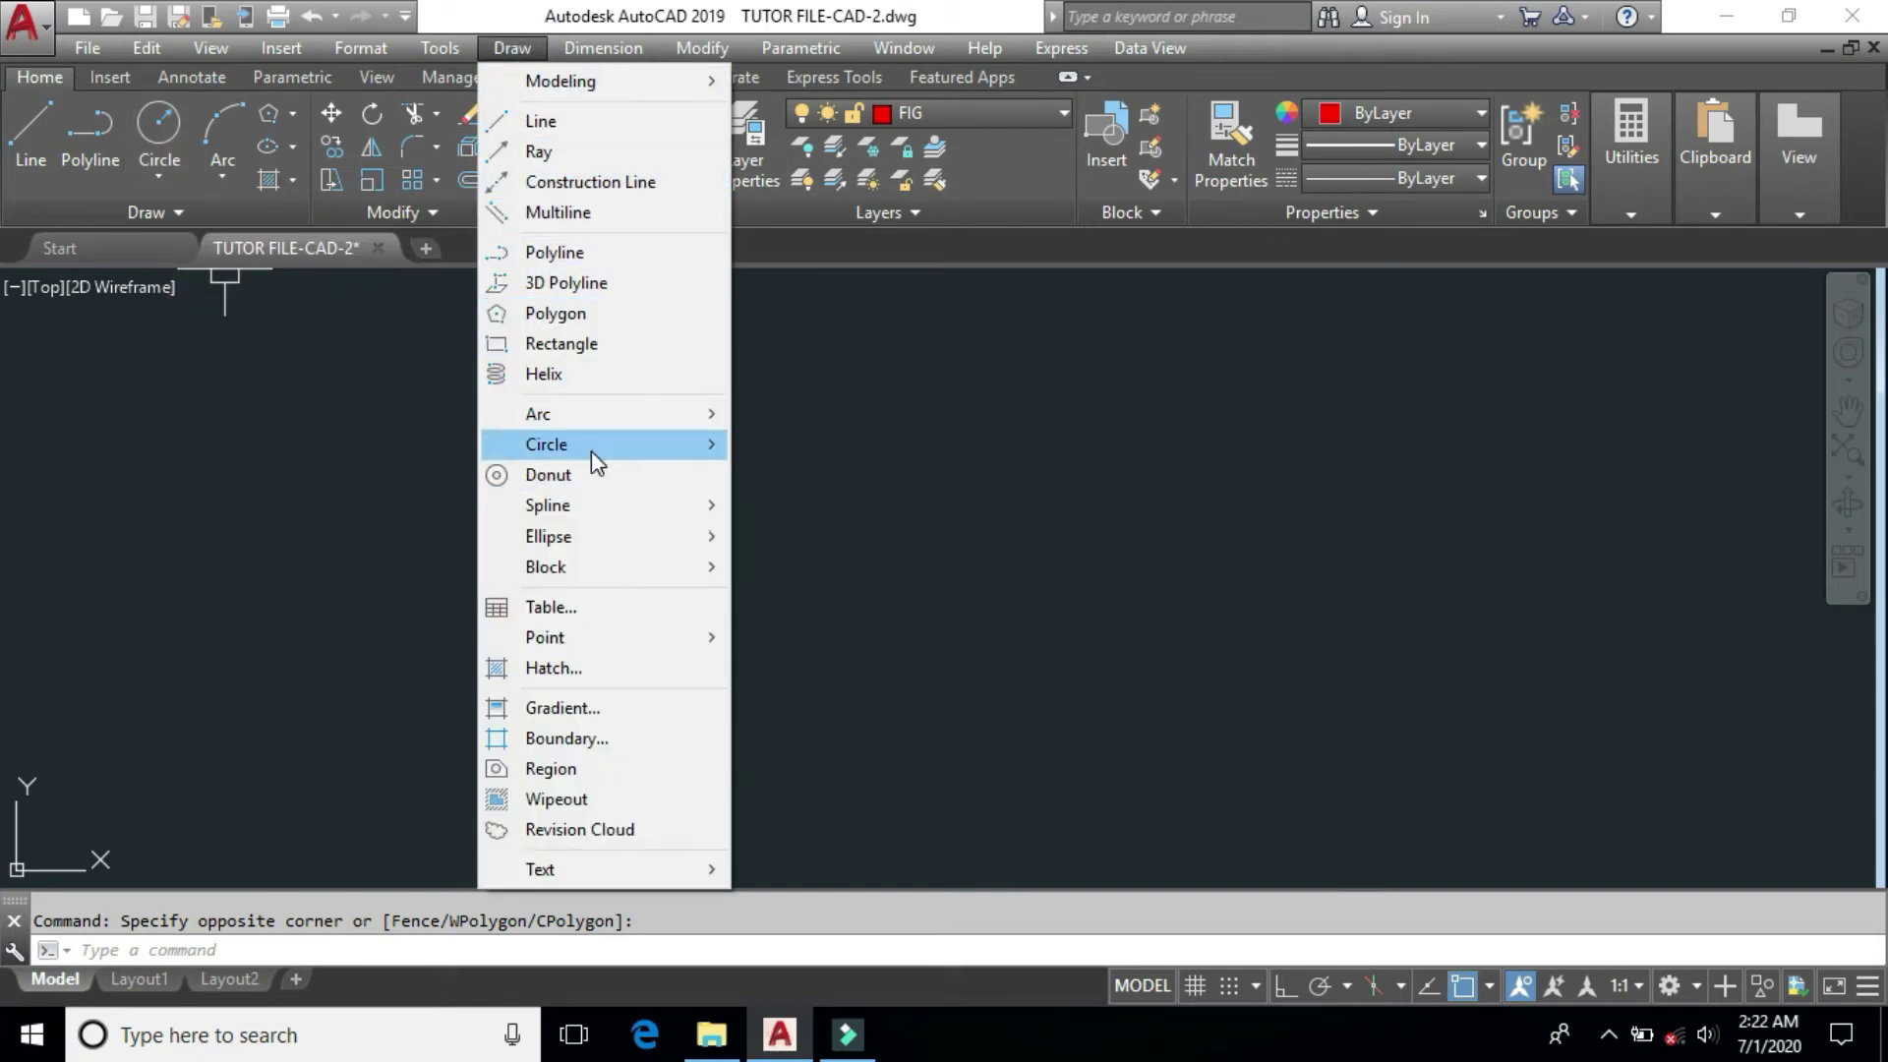
mouse_move(546, 445)
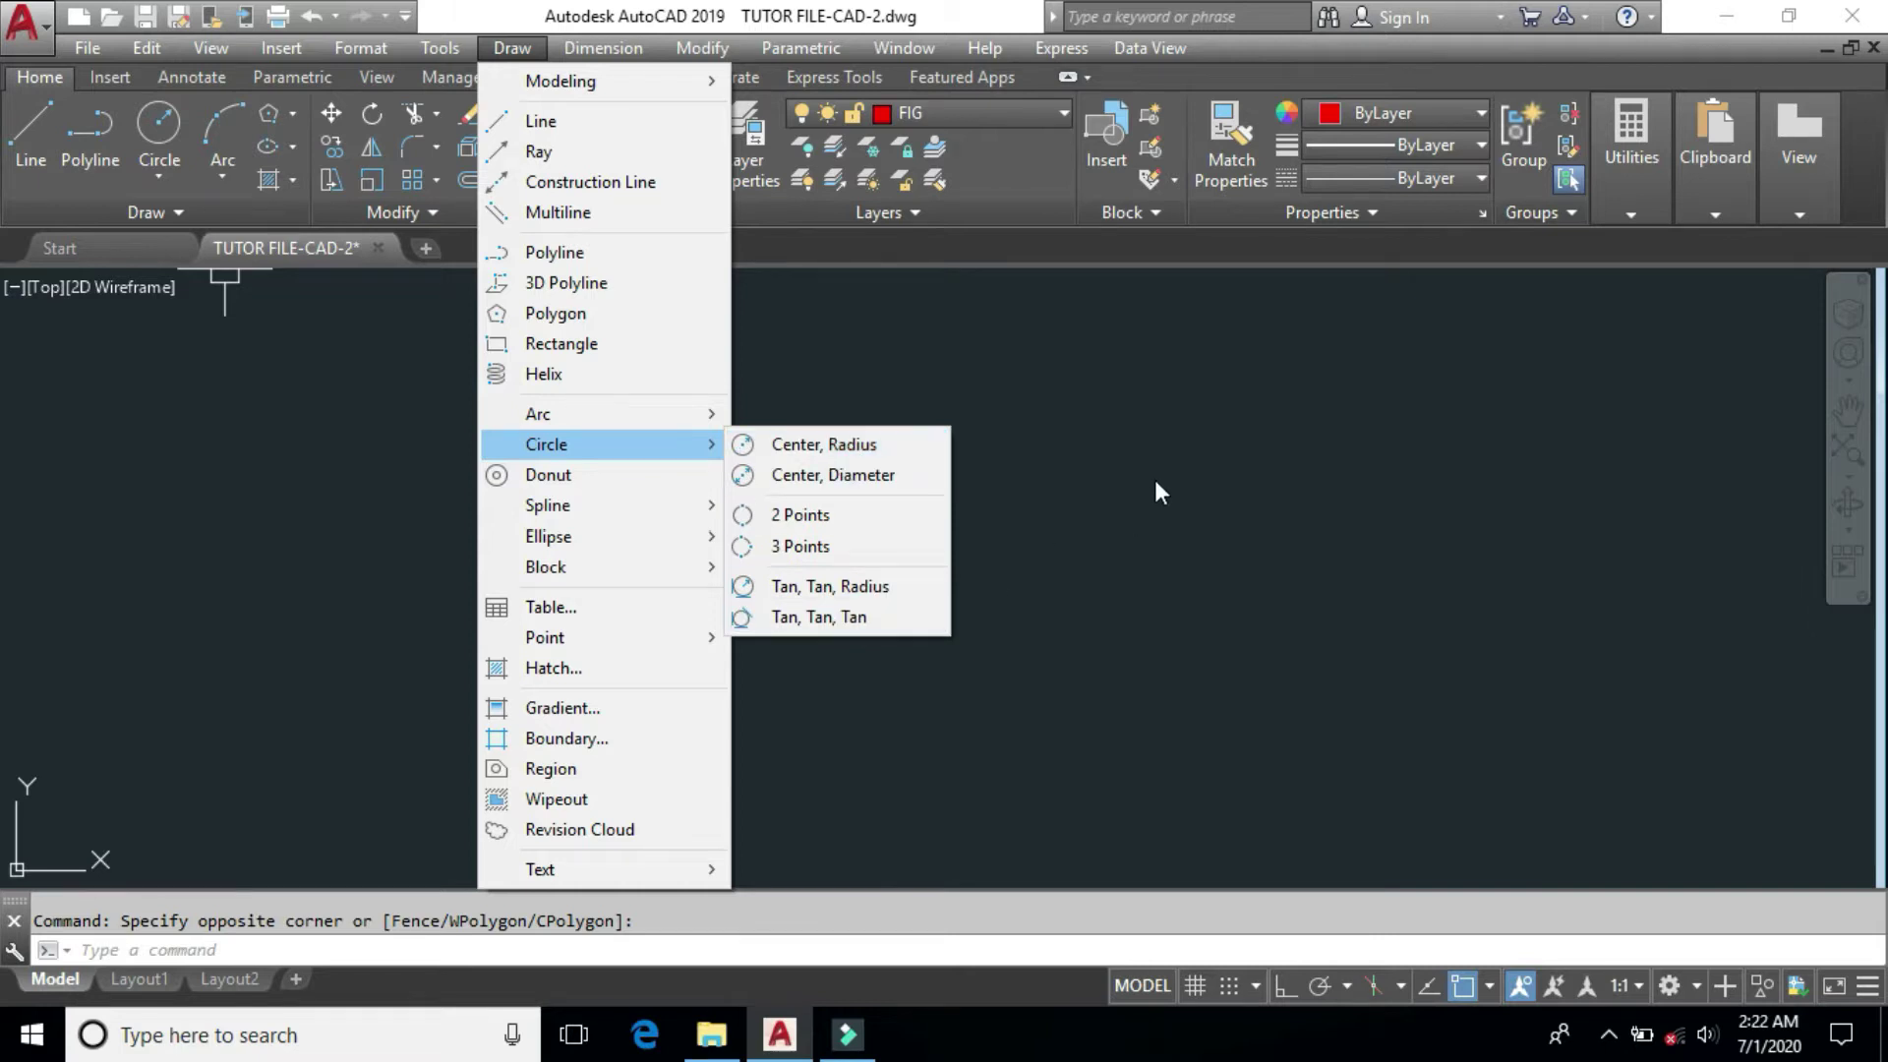
left_click(1155, 487)
left_click(1057, 602)
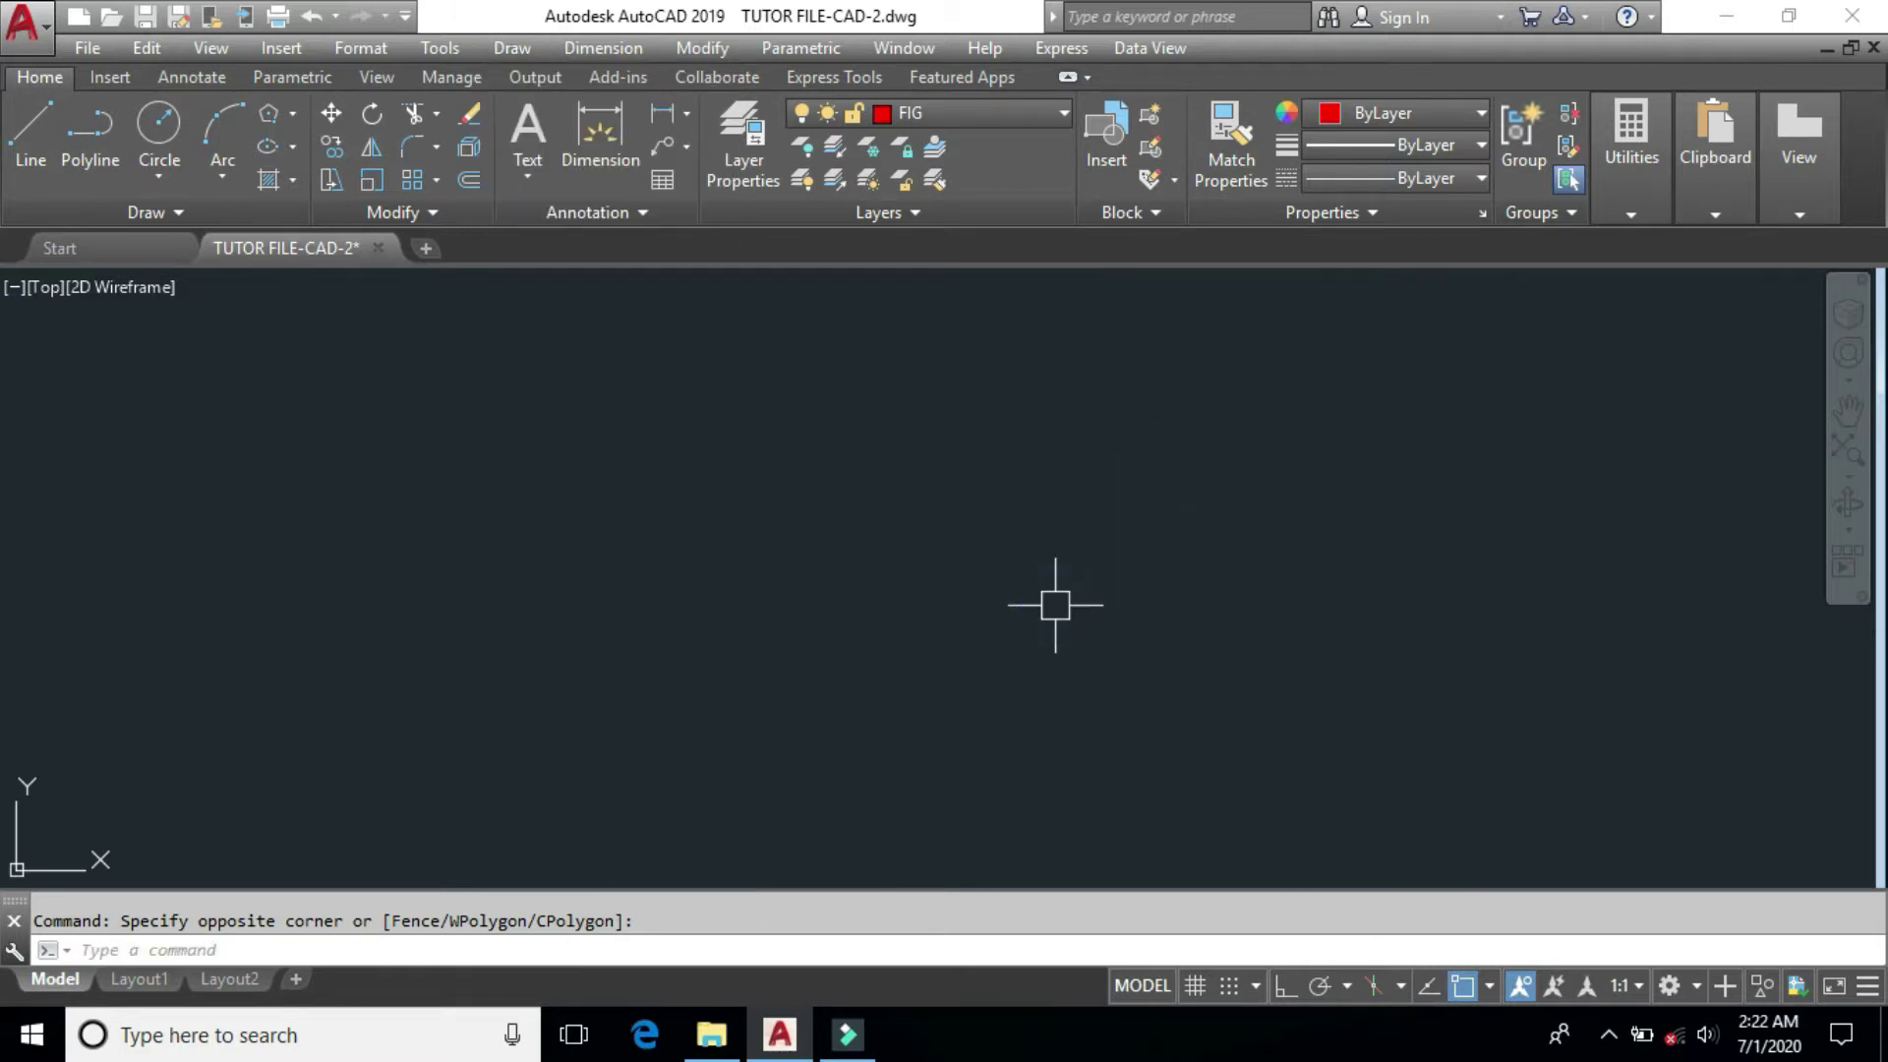
left_click(173, 179)
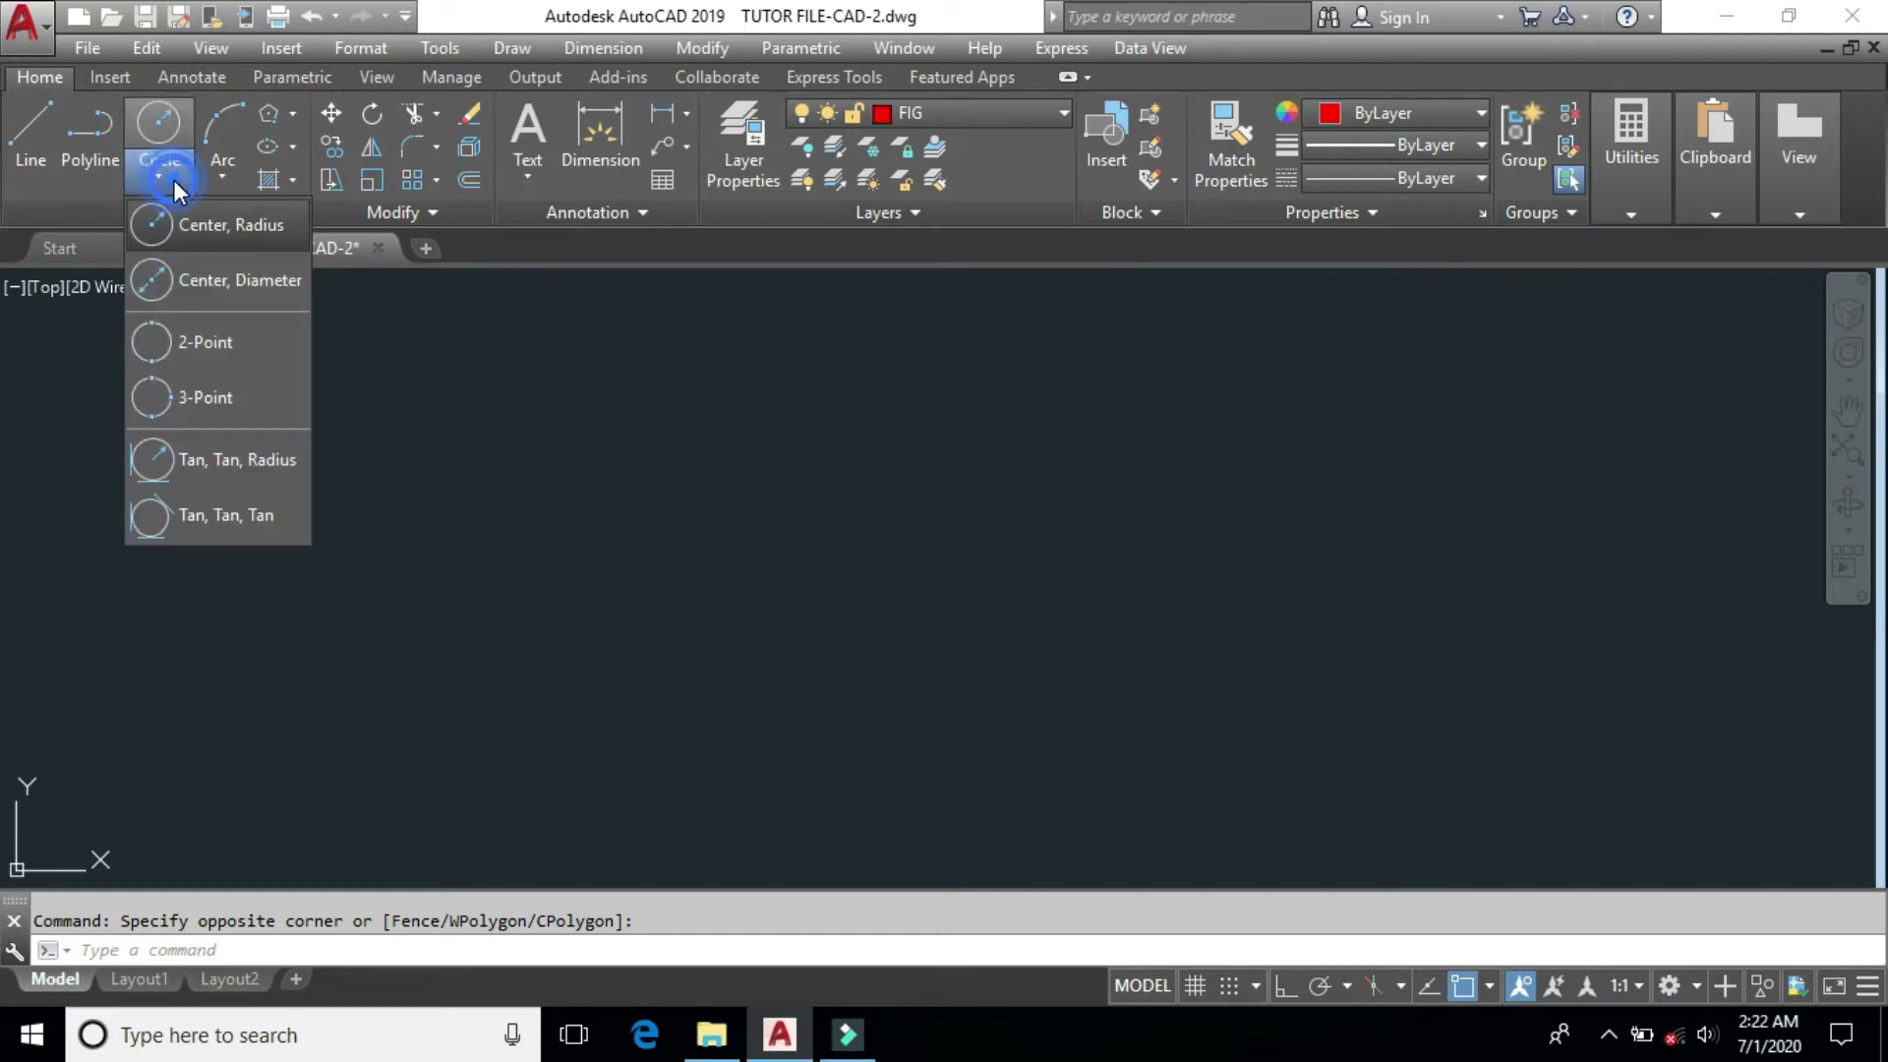
Draw a Center, Radius circle of radius 30, framed on the left of the view.
left_click(187, 221)
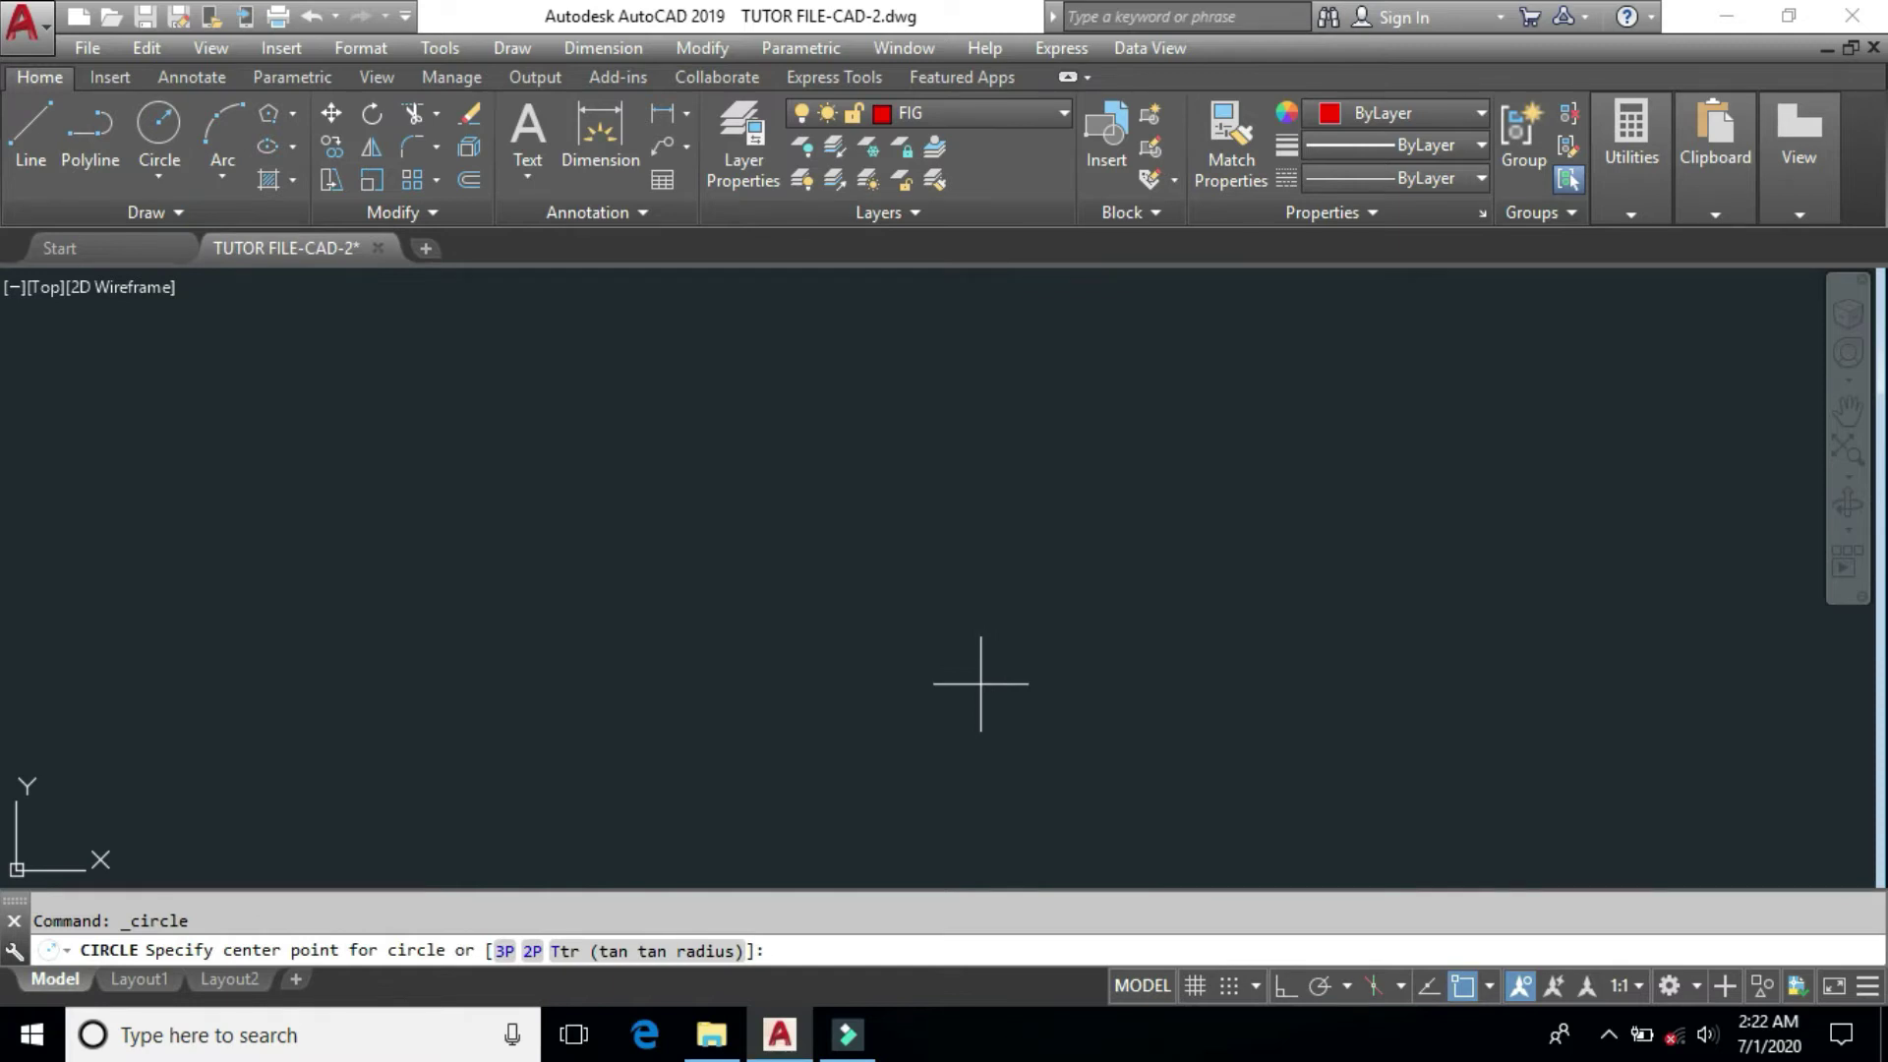
left_click(844, 616)
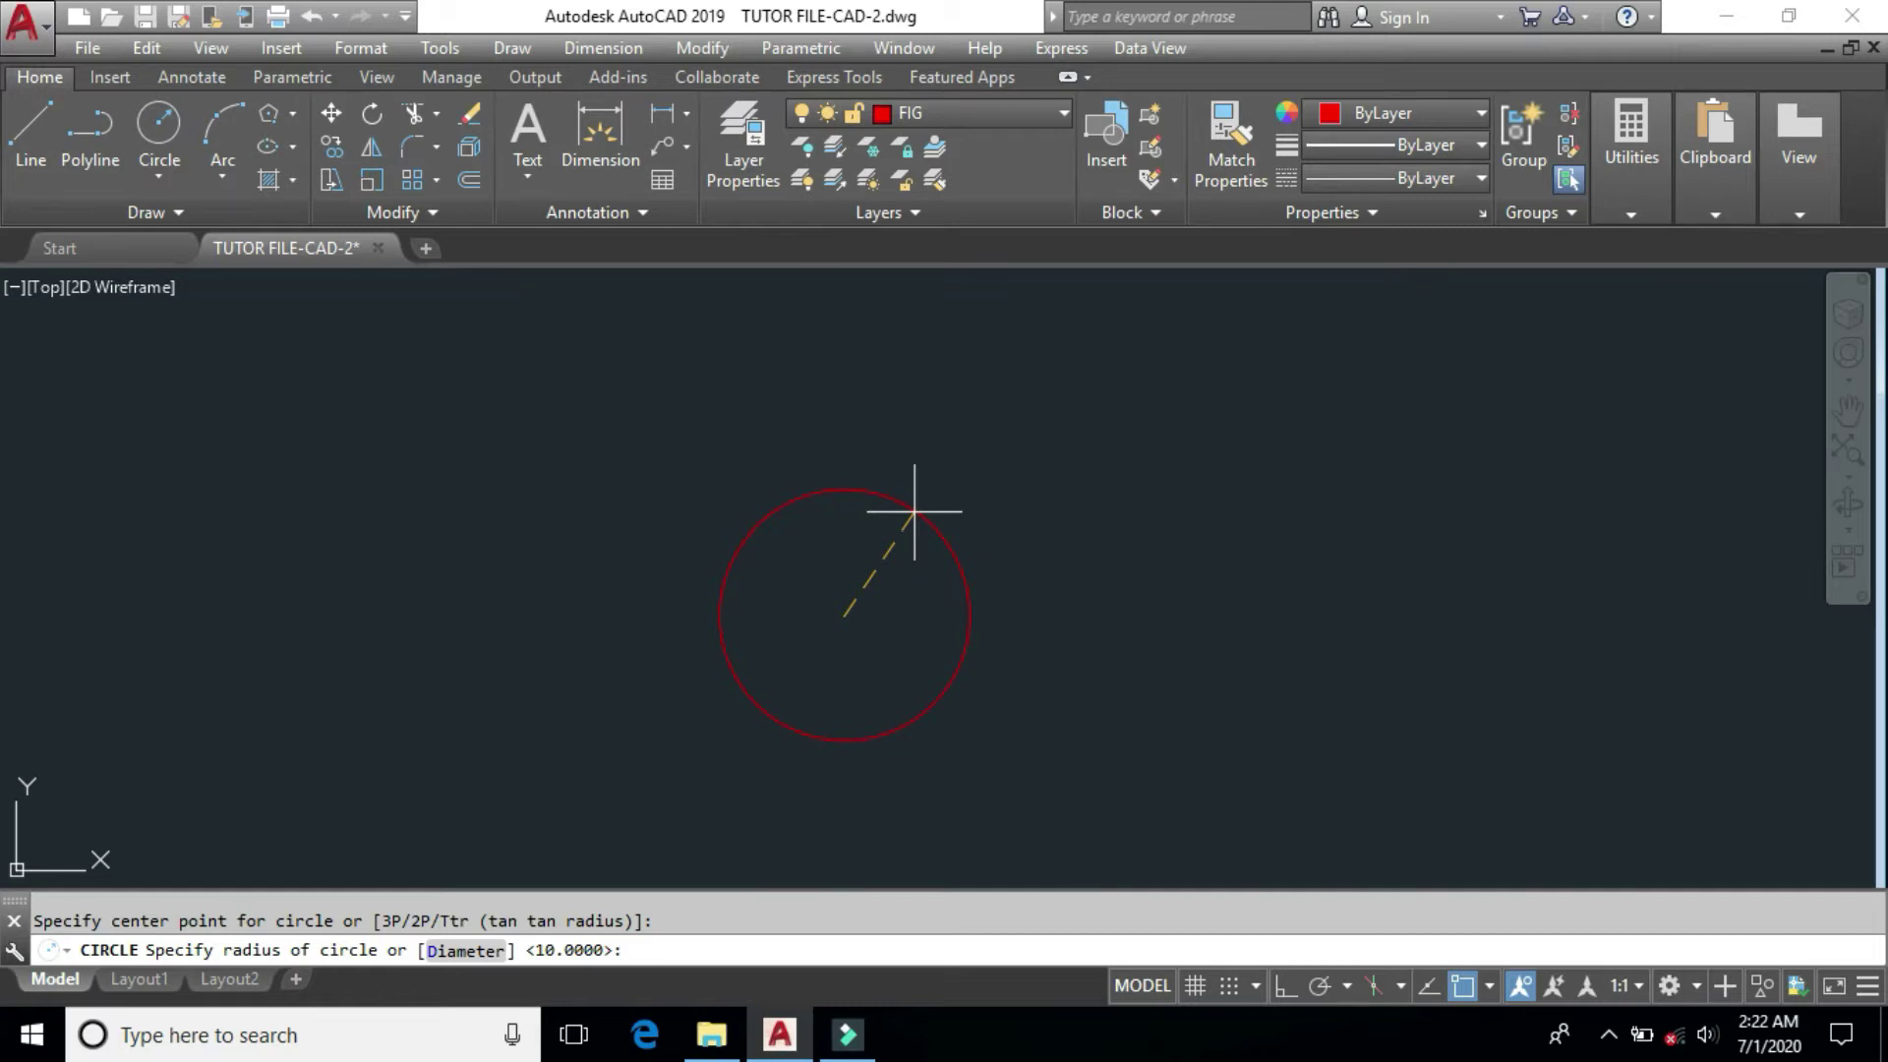
type("30")
key("Return")
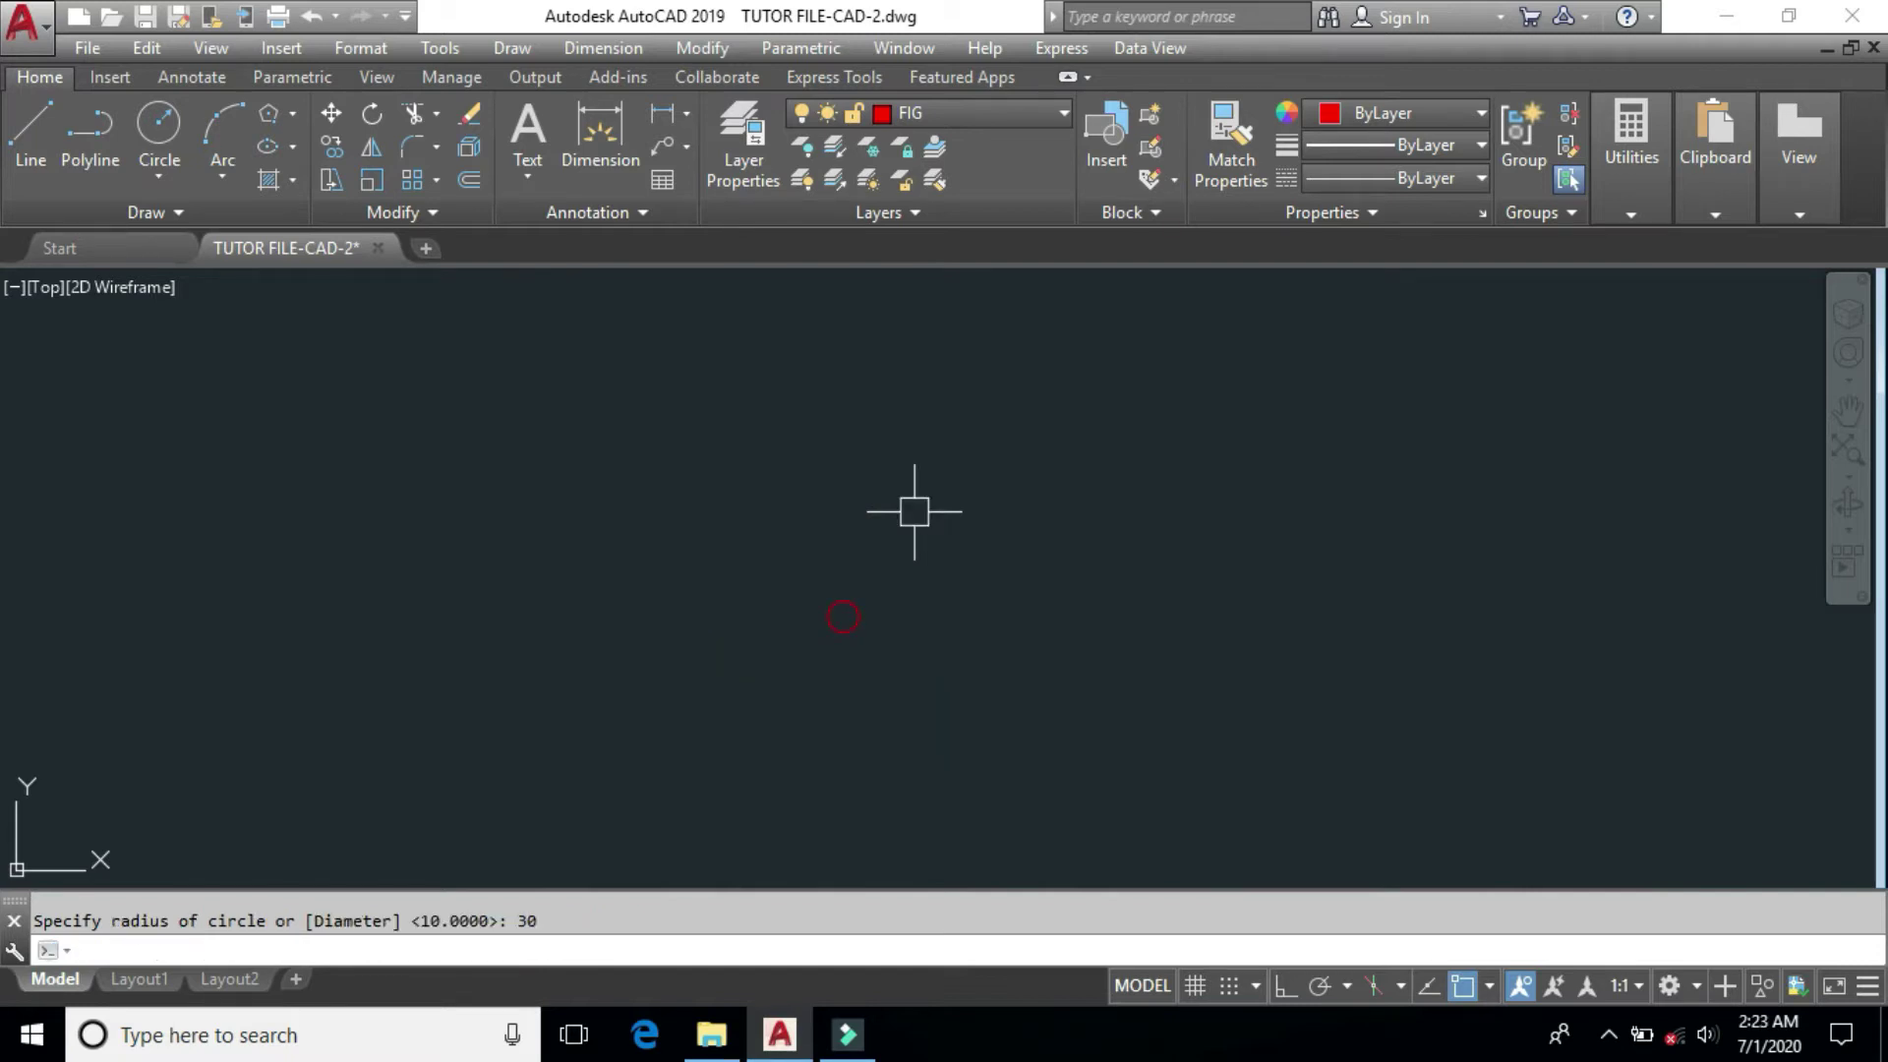
scroll(834, 620, "up", 8)
scroll(835, 619, "up", 3)
mouse_move(835, 620)
middle_mouse_down()
mouse_move(761, 629)
mouse_move(885, 589)
middle_mouse_up()
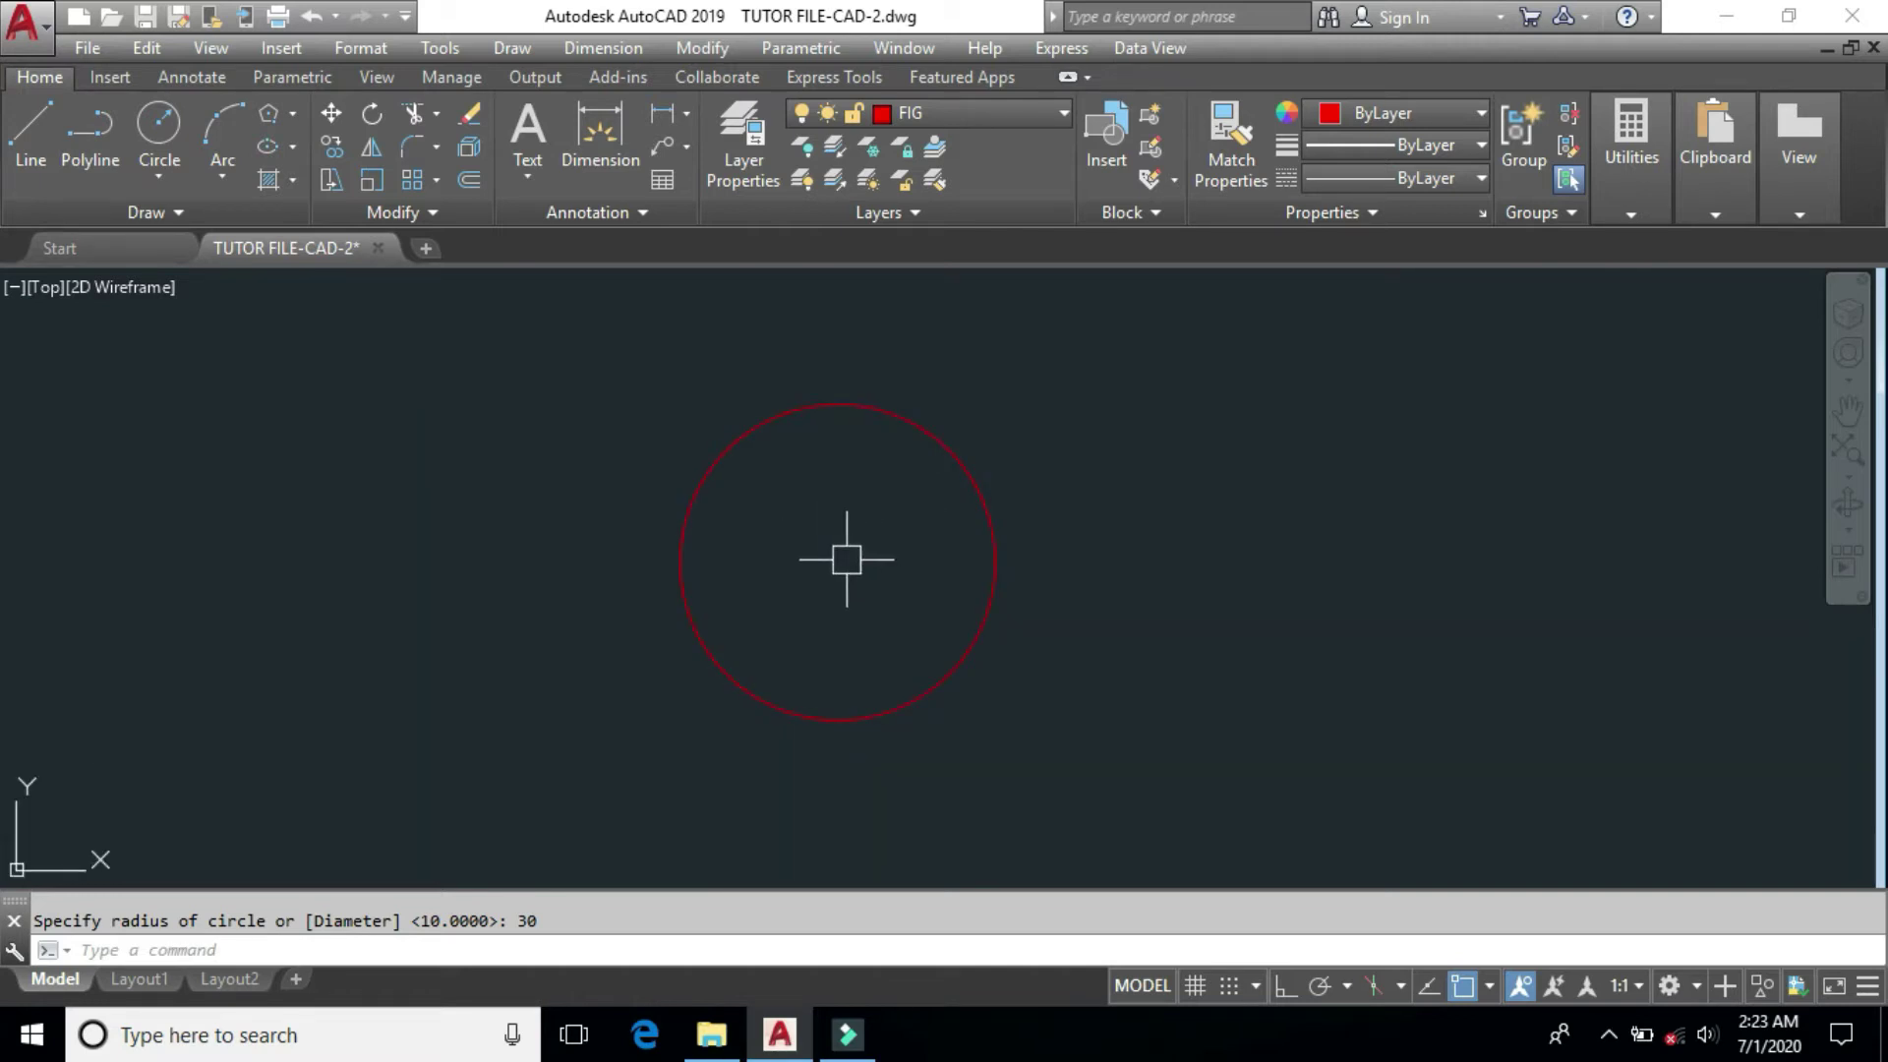
middle_click_drag(1019, 570, 708, 616)
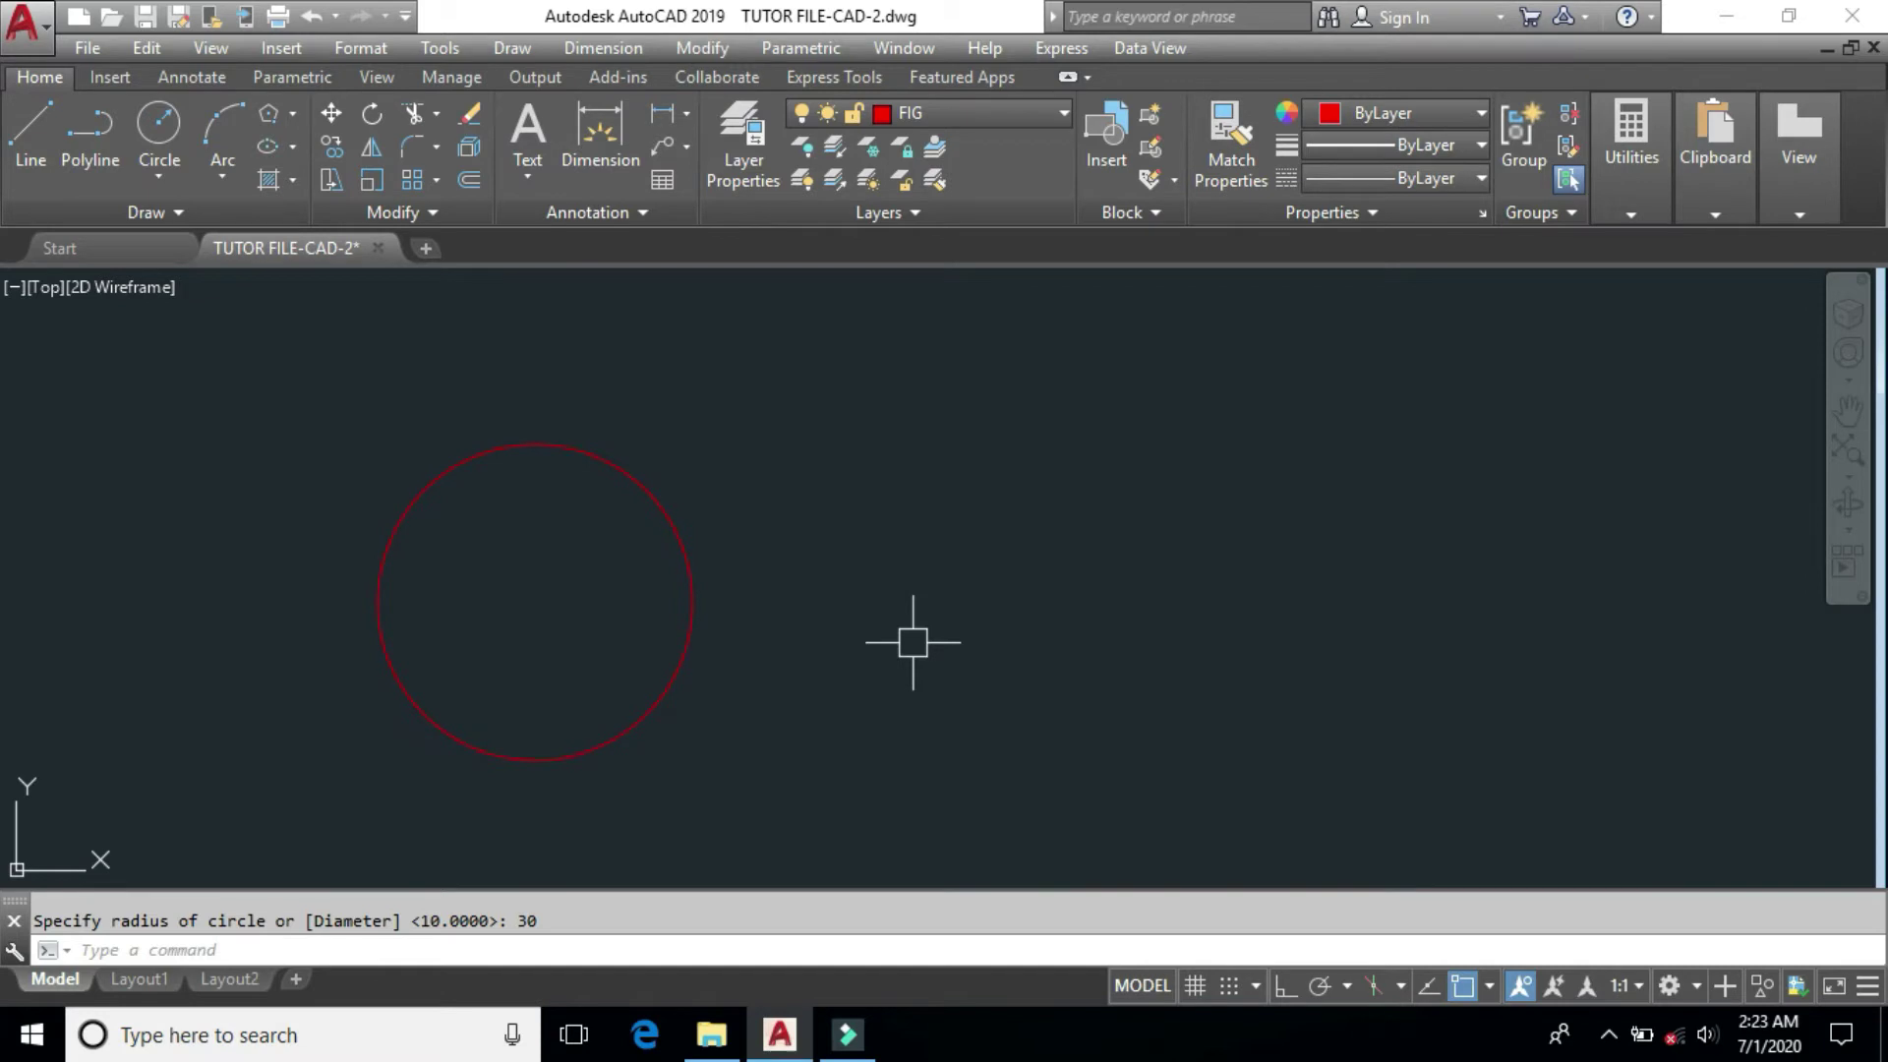
Turn on lineweight display with LW so the circle shows thick.
type("LW")
key("Return")
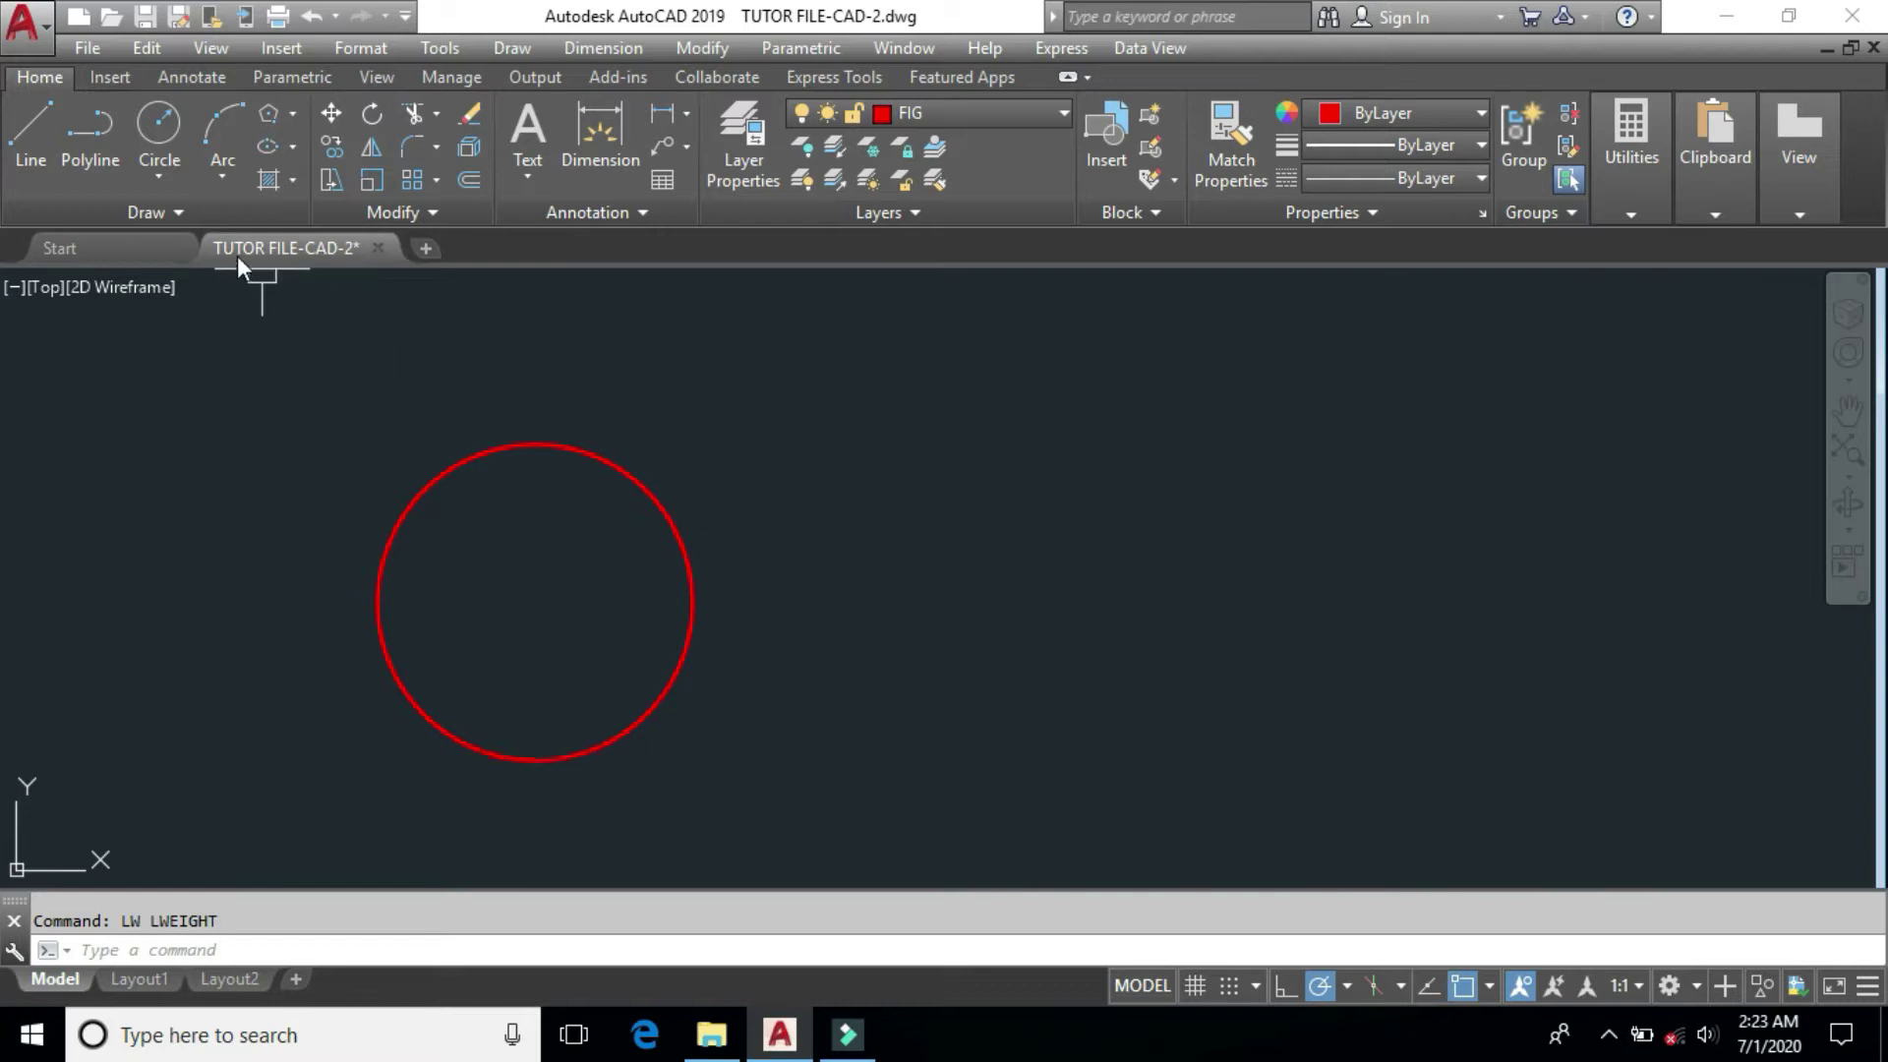
left_click(160, 180)
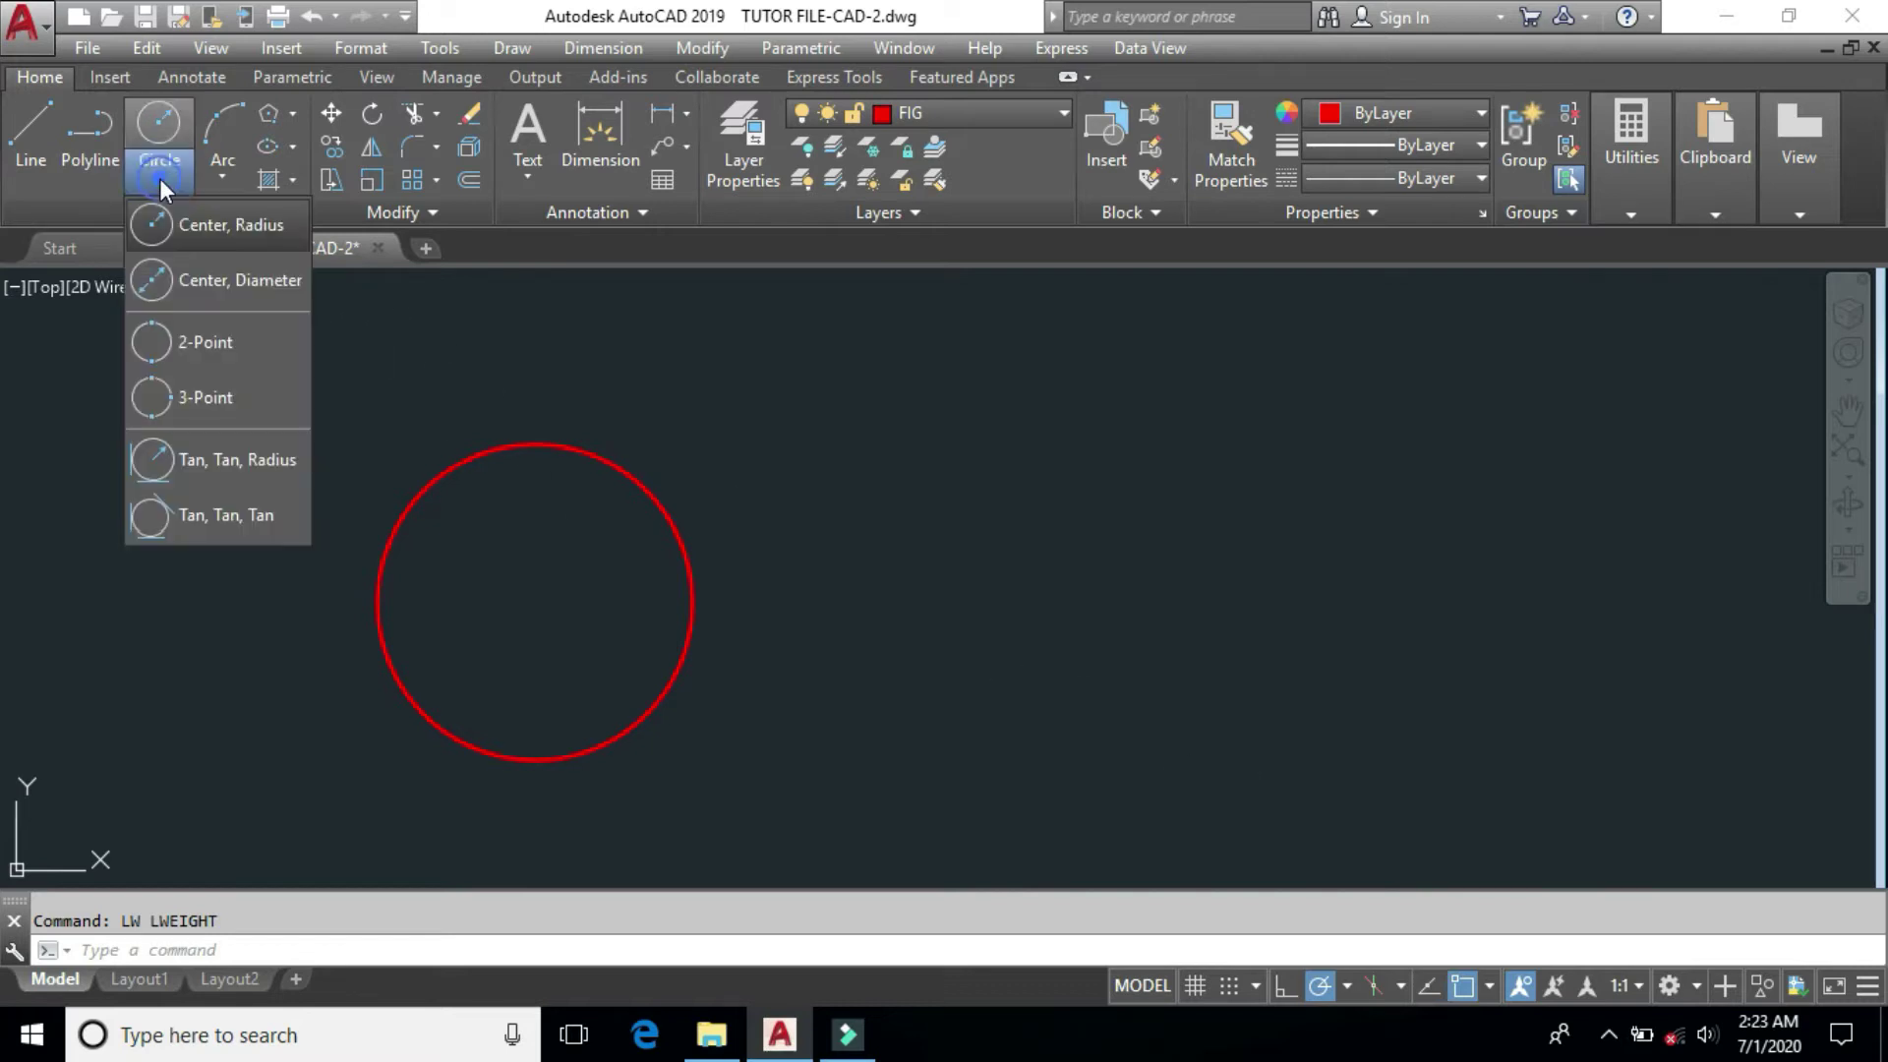
Draw a Center, Diameter circle of diameter 30 to the right of the first circle.
left_click(190, 285)
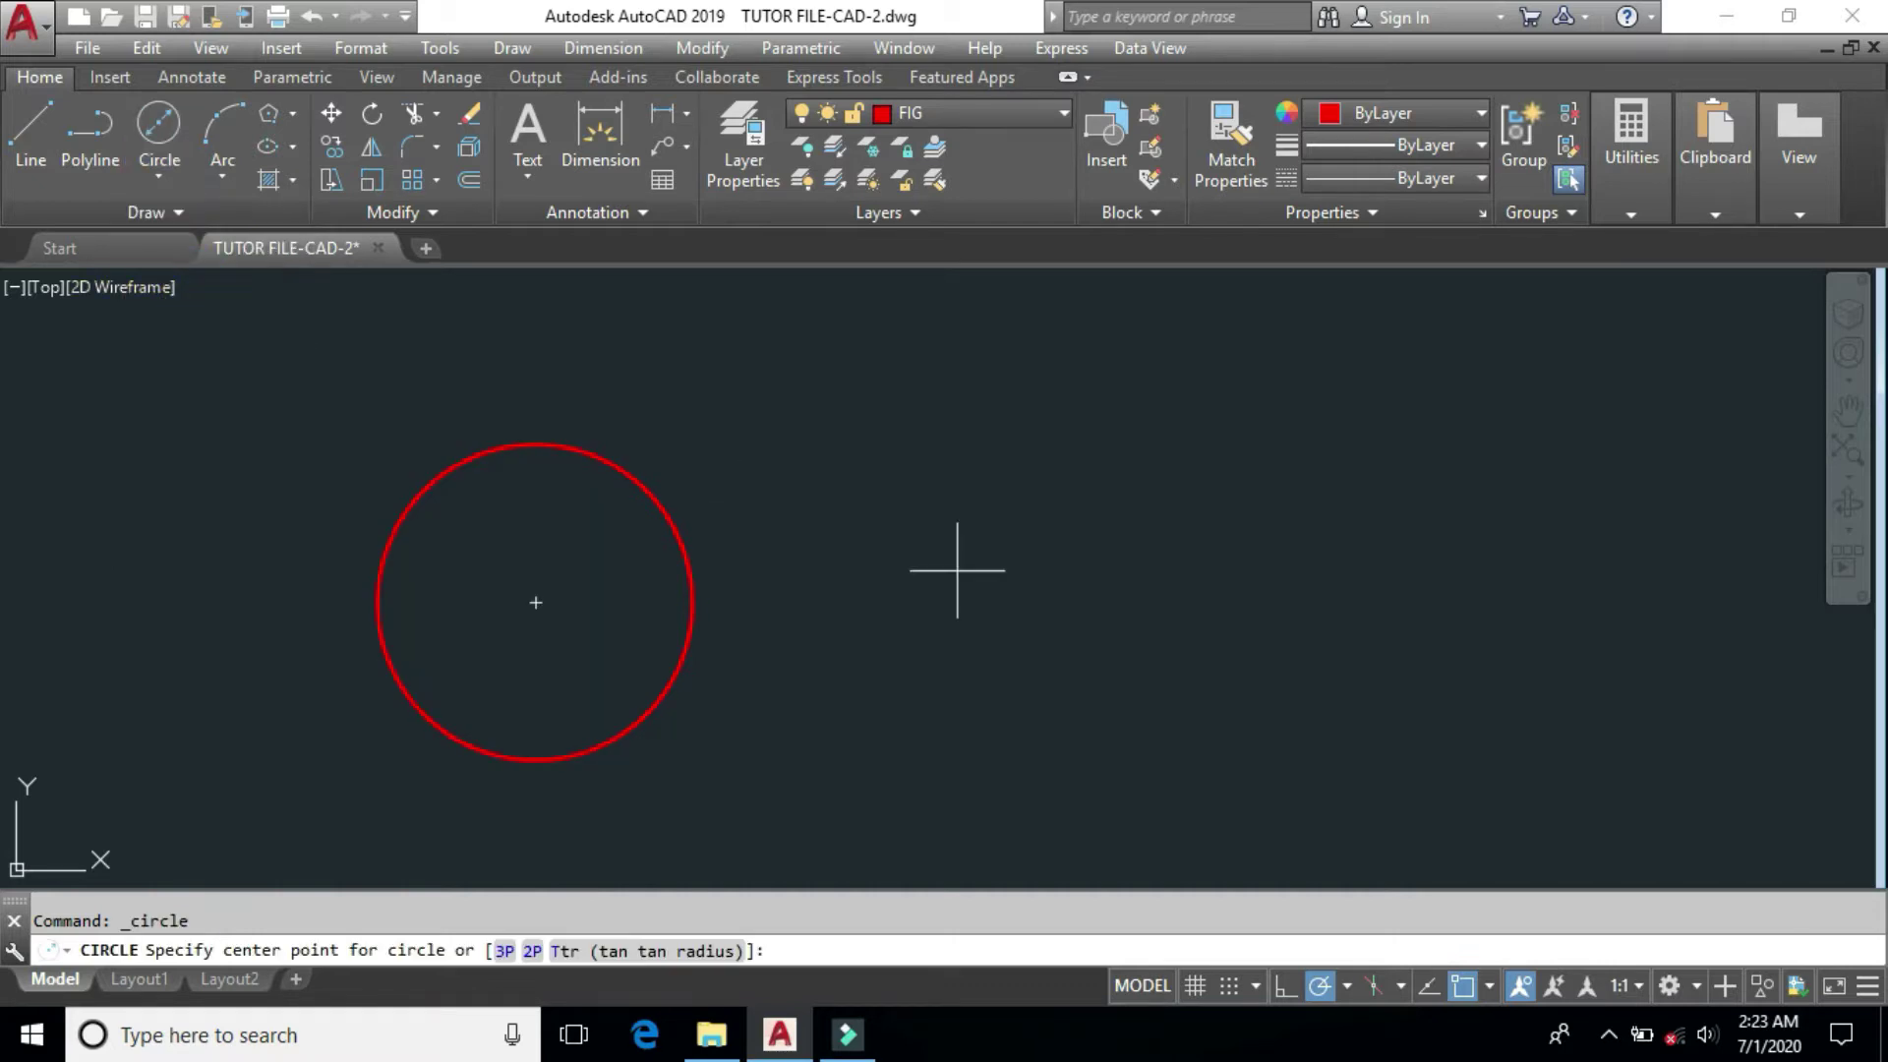
left_click(1058, 607)
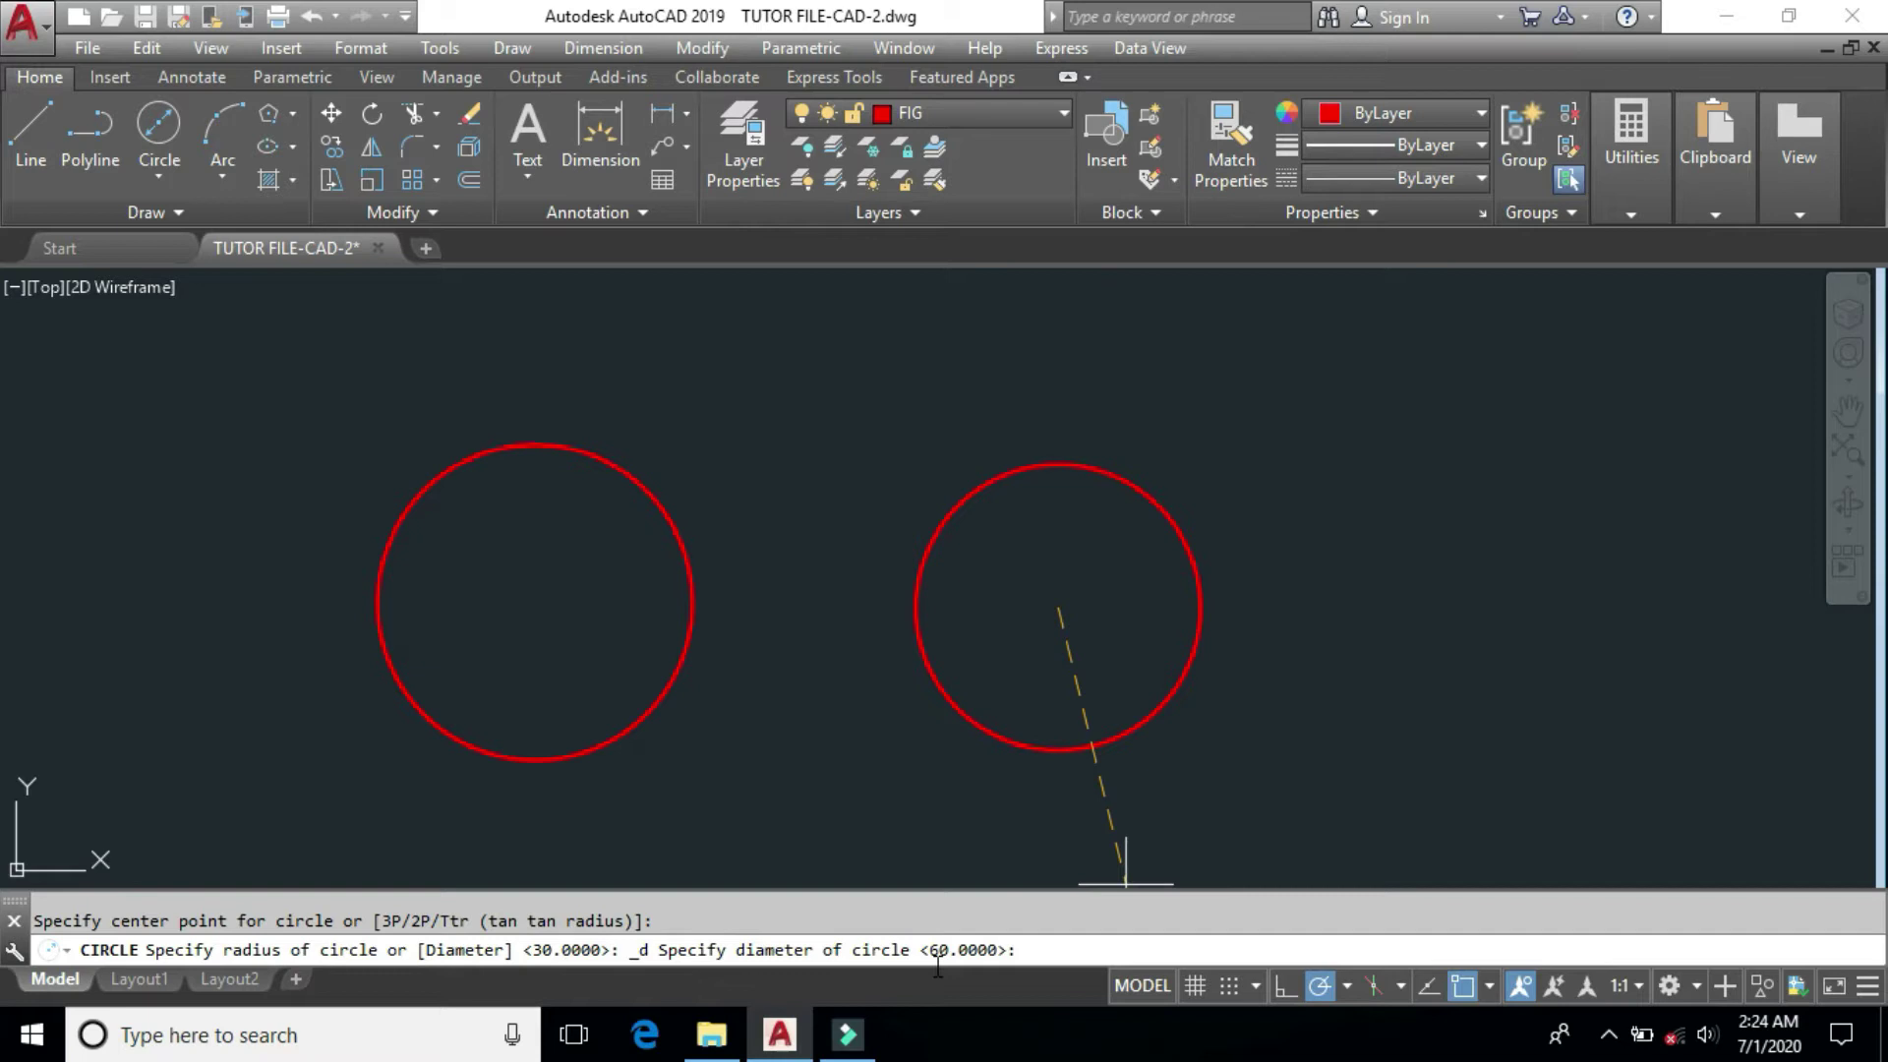
left_click(1023, 952)
type("30")
key("Return")
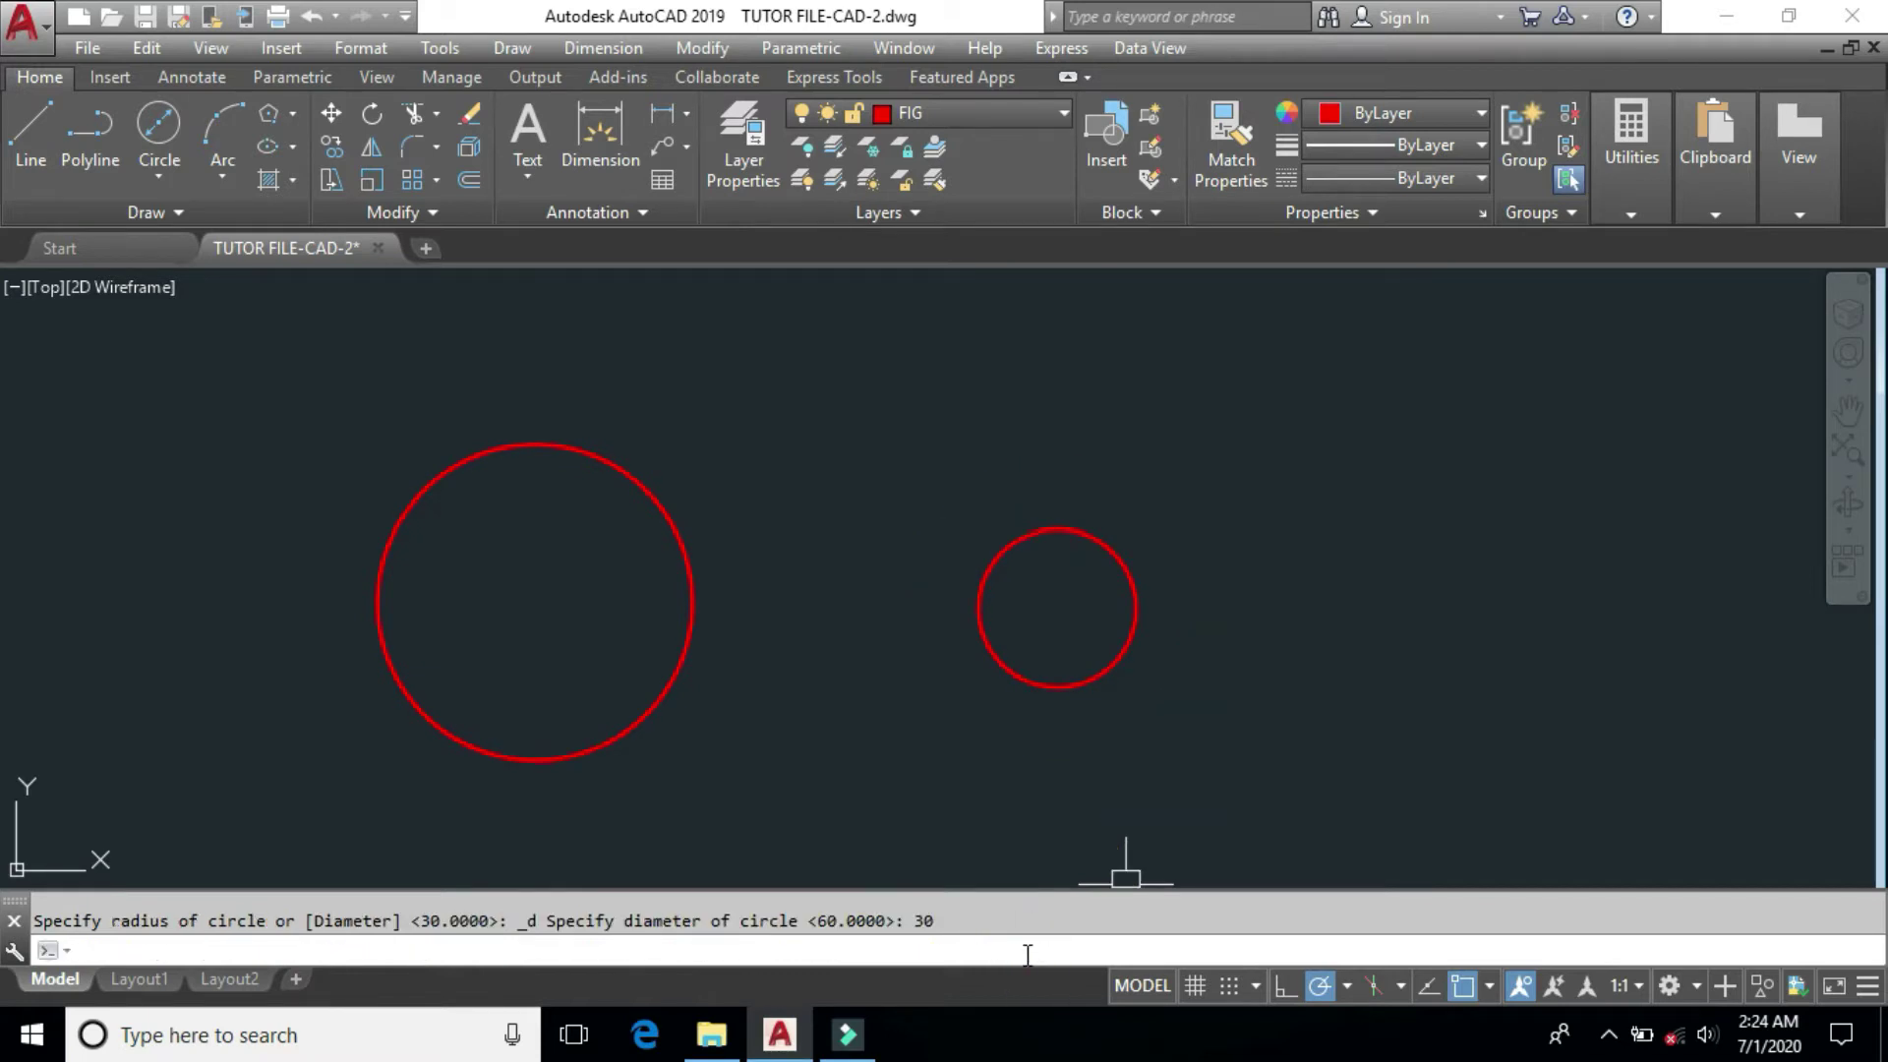
type("dra")
key("Return")
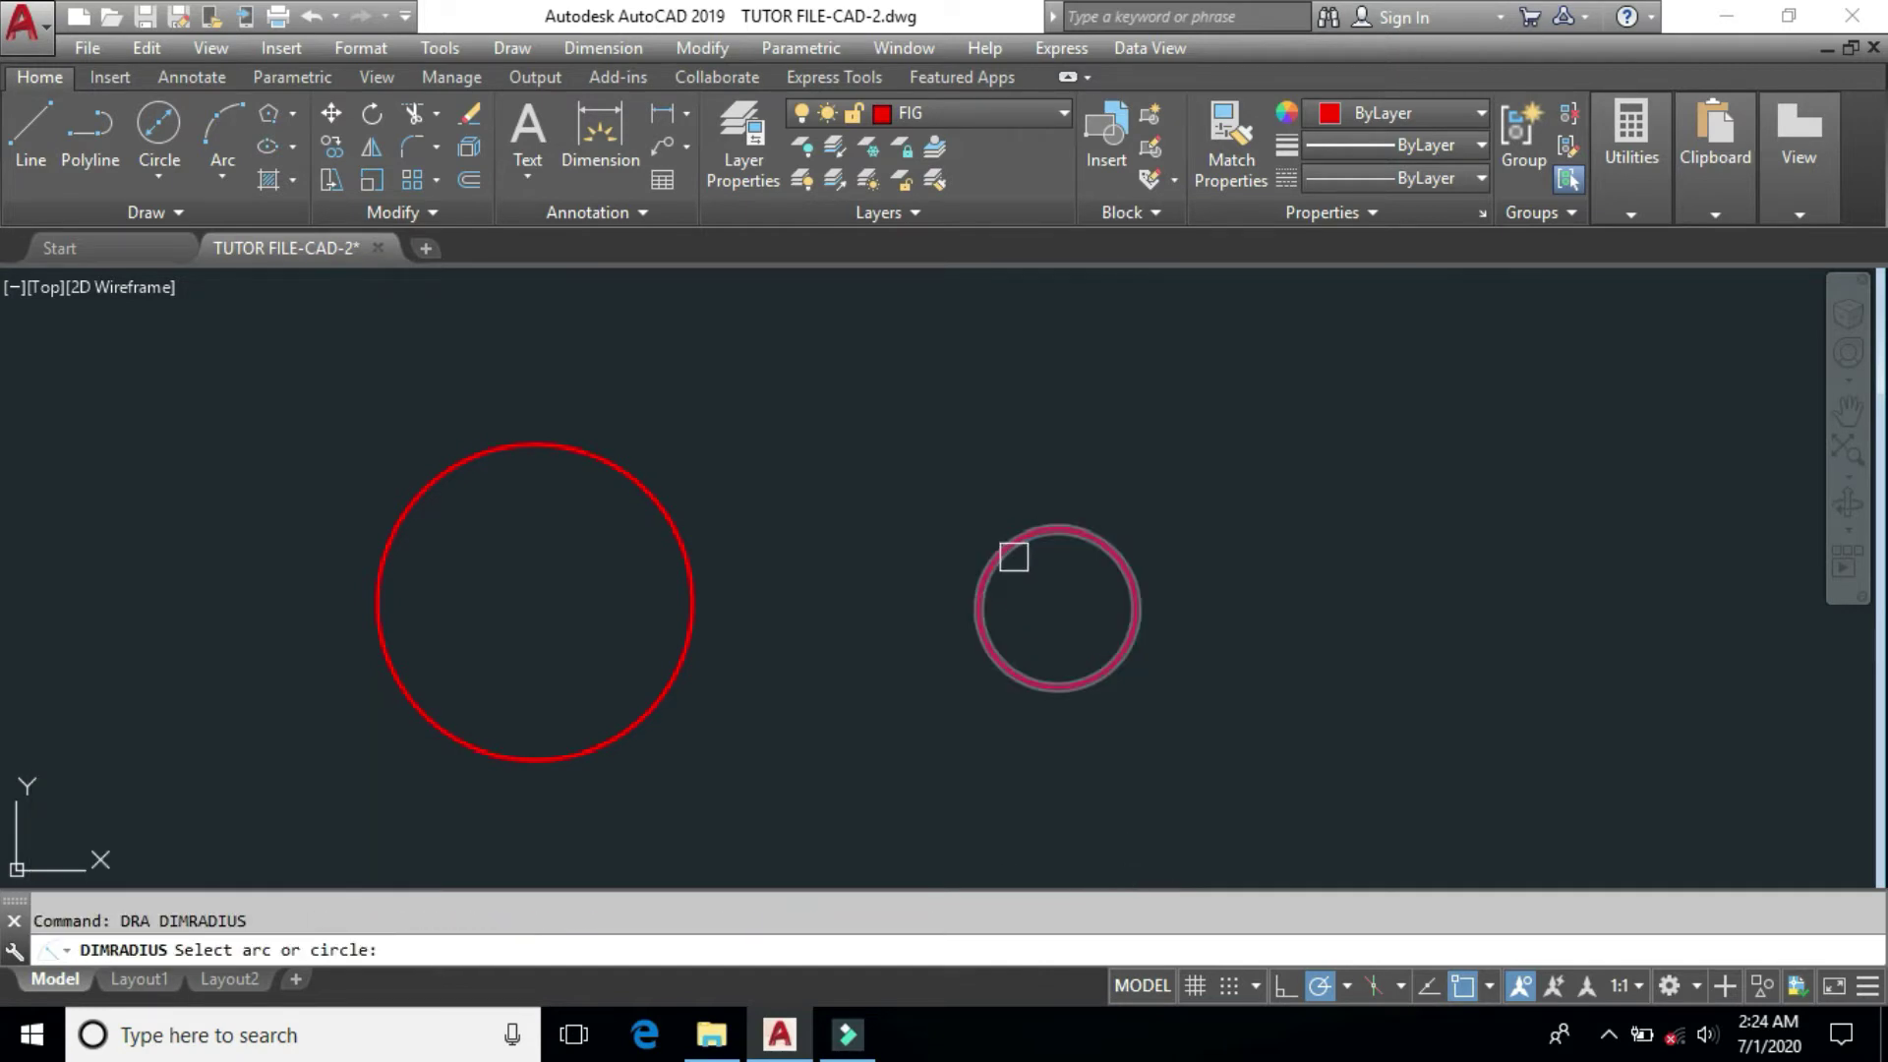
Add radius dimensions: R15 on the small circle and R30 on the large one.
left_click(1010, 548)
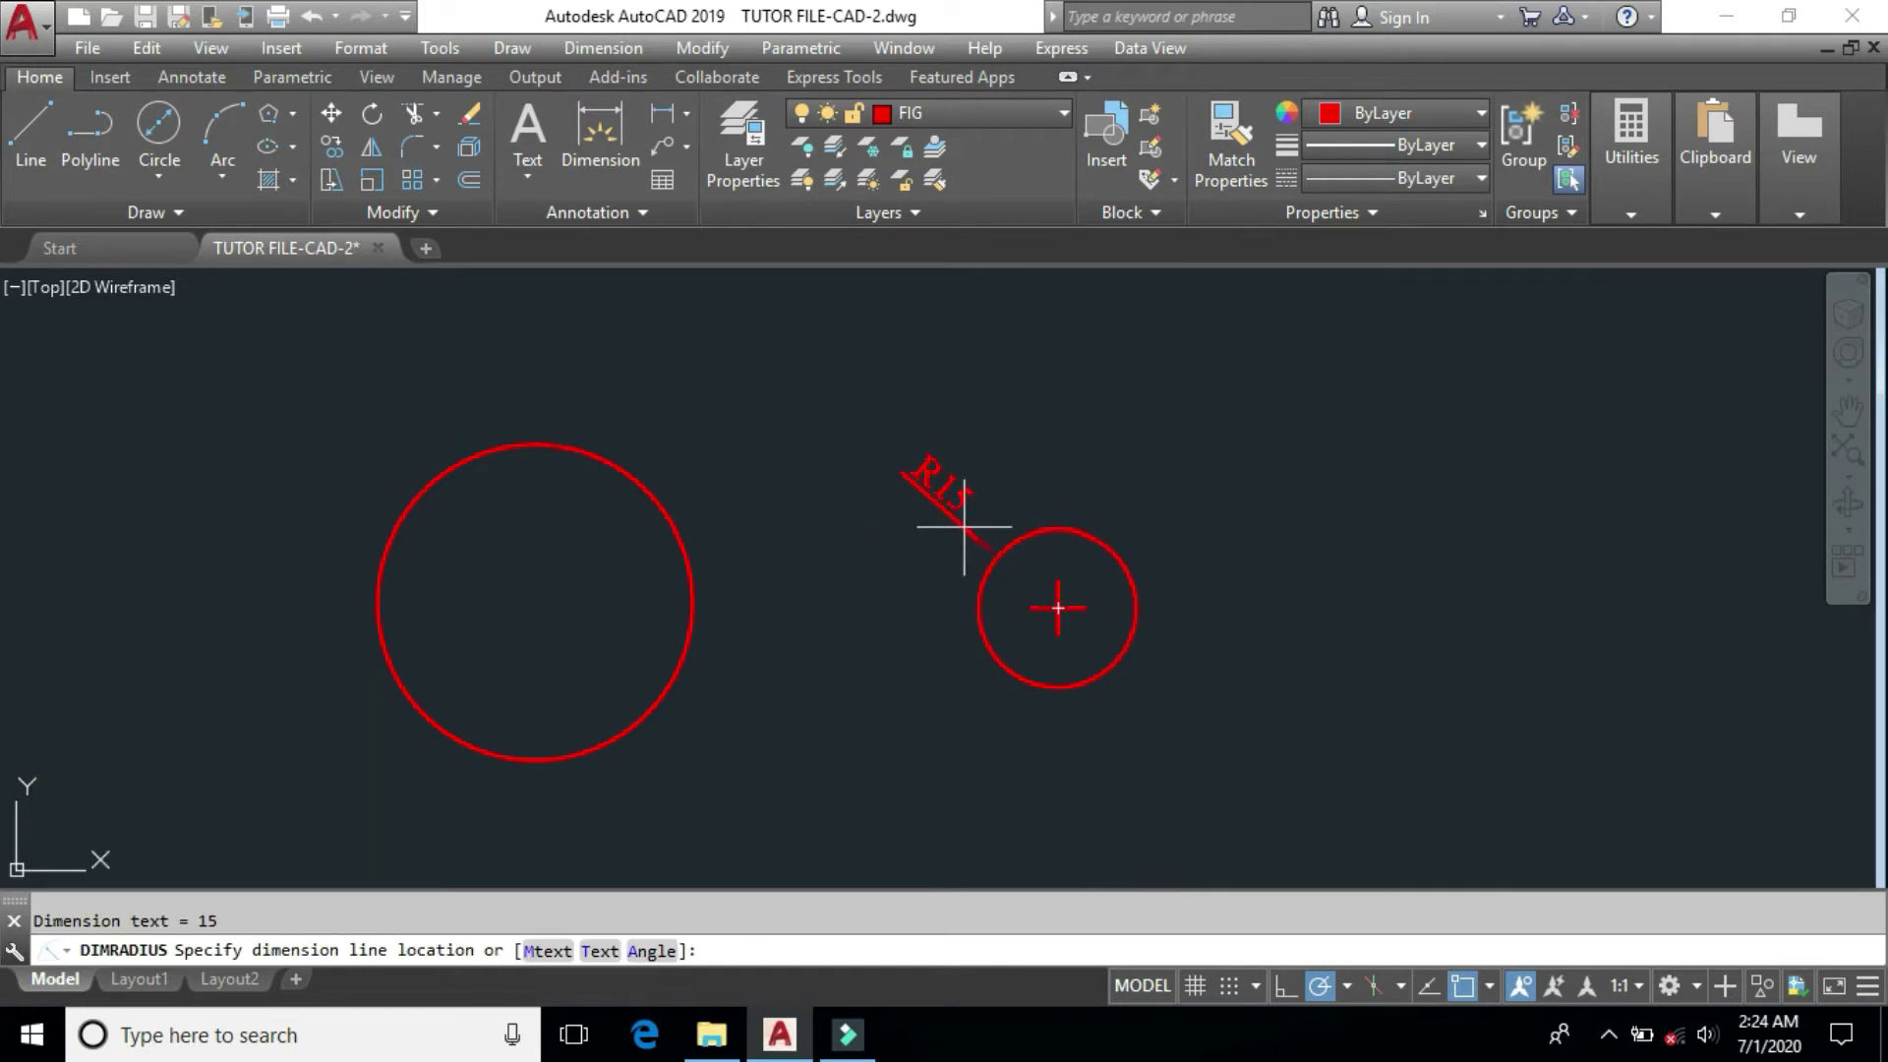
left_click(931, 482)
key("Return")
left_click(667, 503)
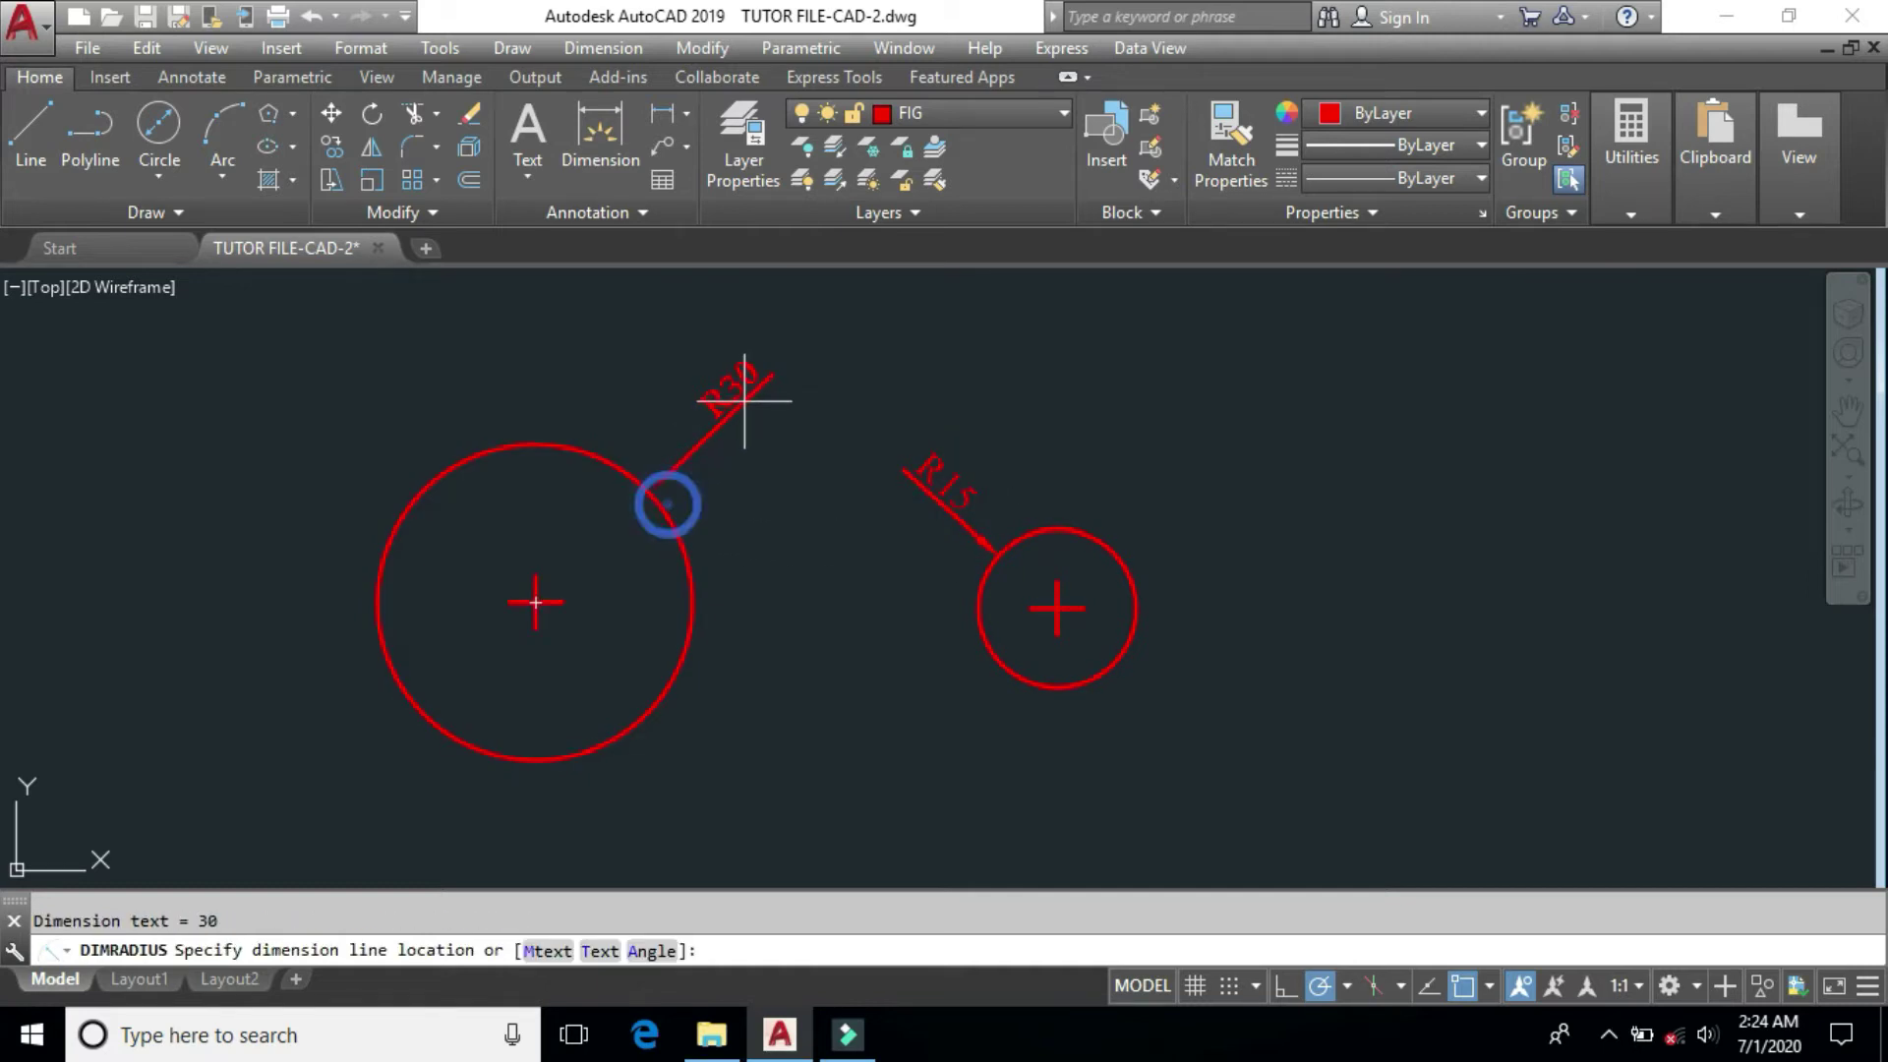
left_click(765, 381)
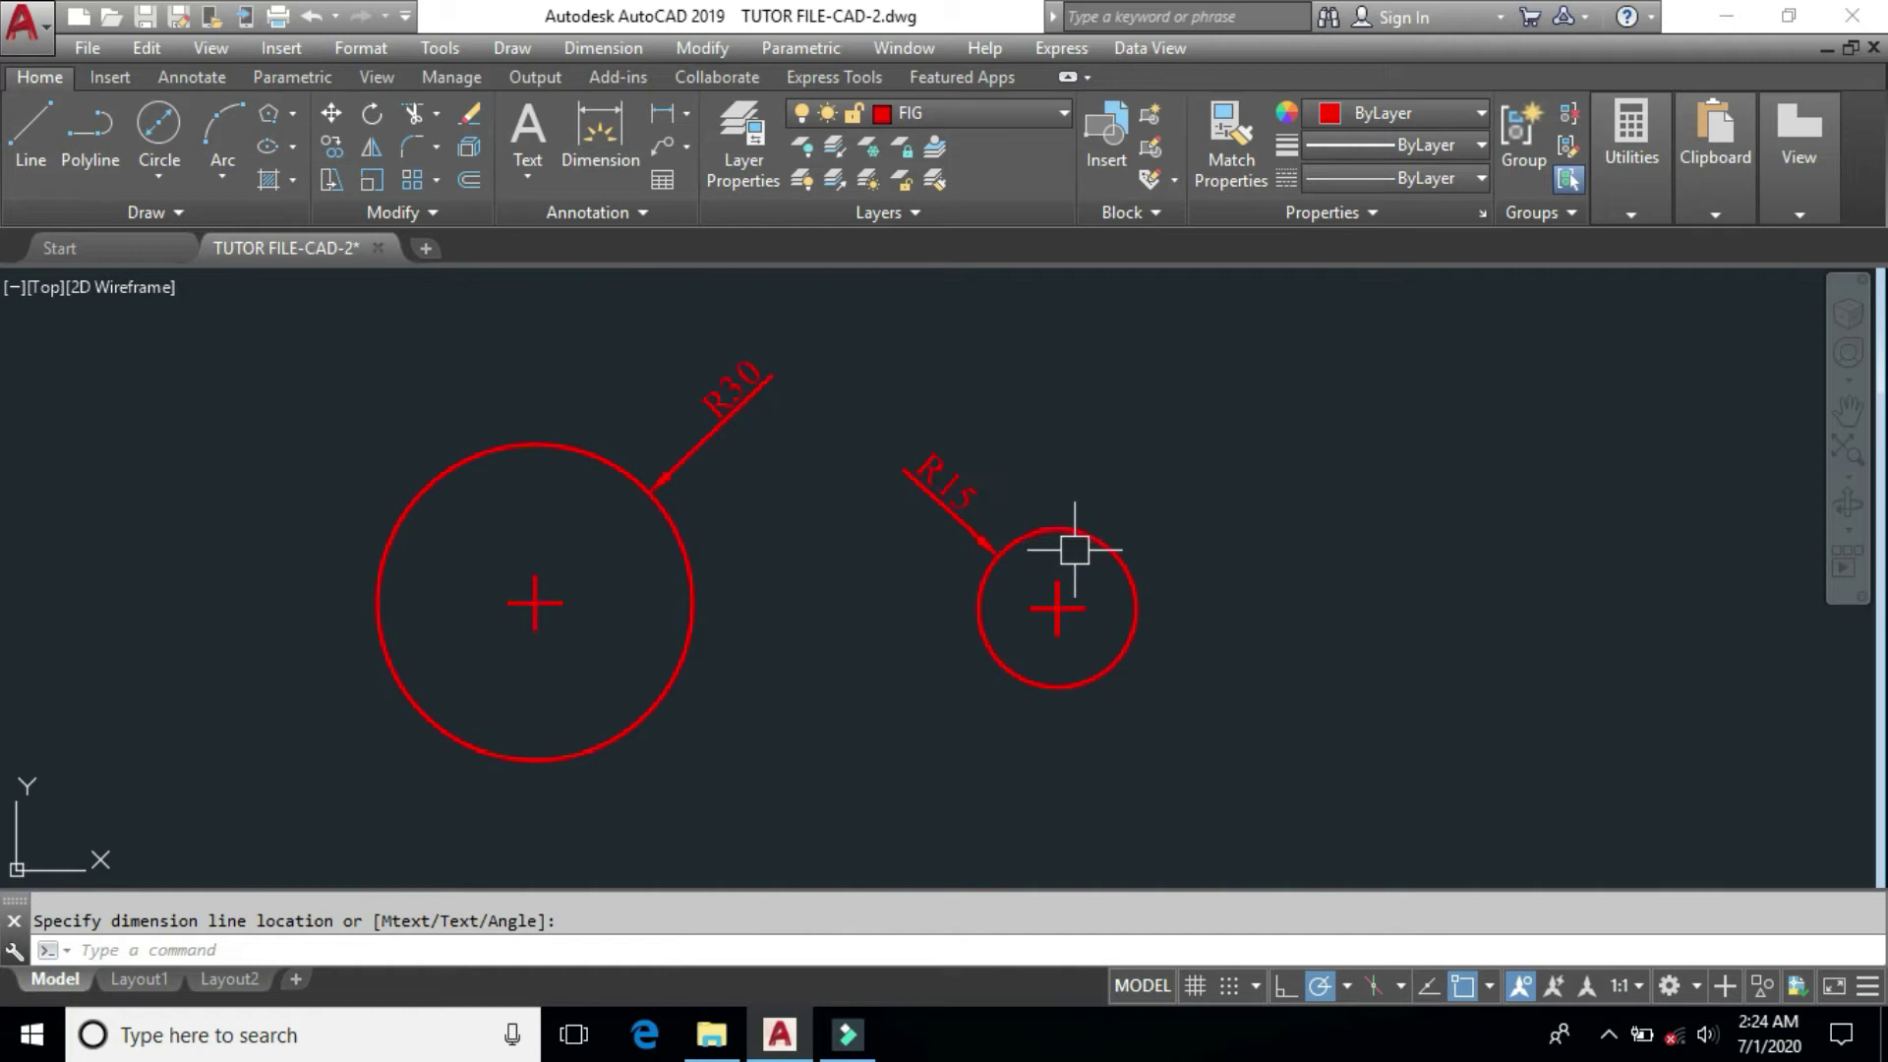
Add a Ø30 diameter dimension to the small circle and select all three dimensions.
type("DDI")
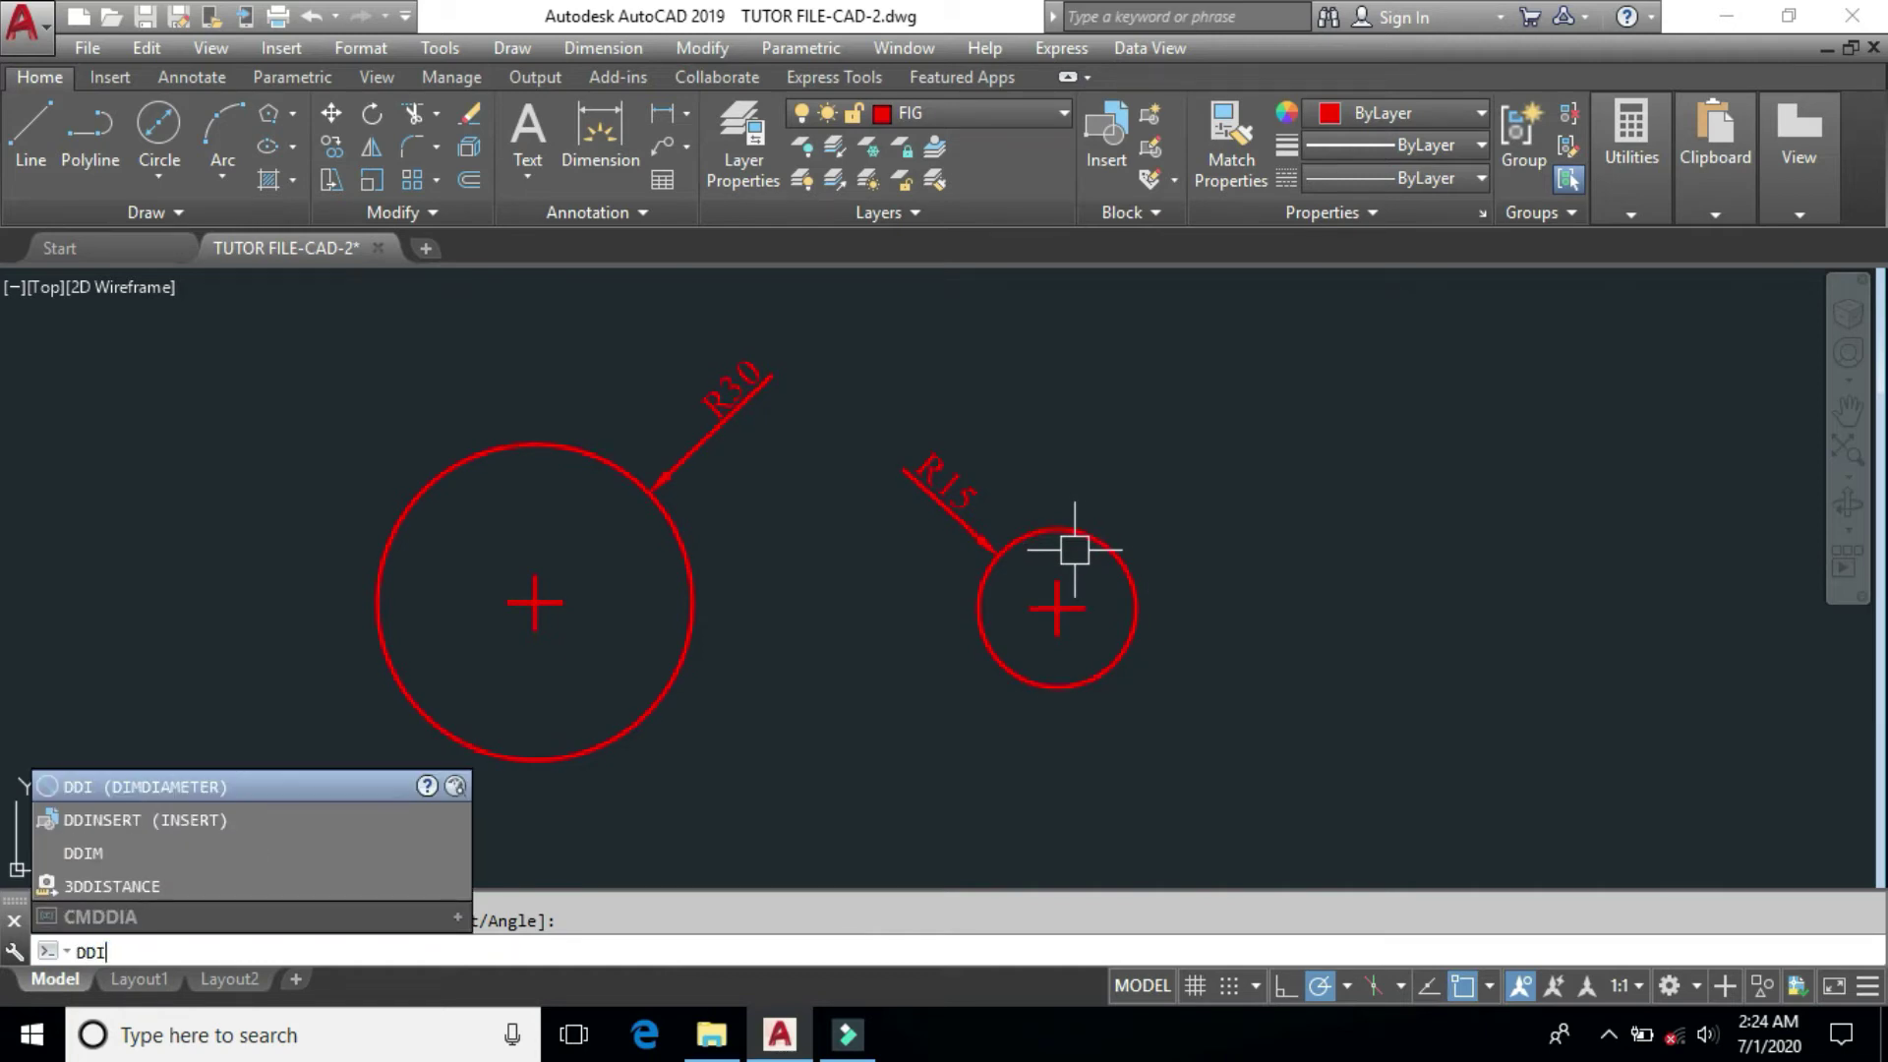
key("Return")
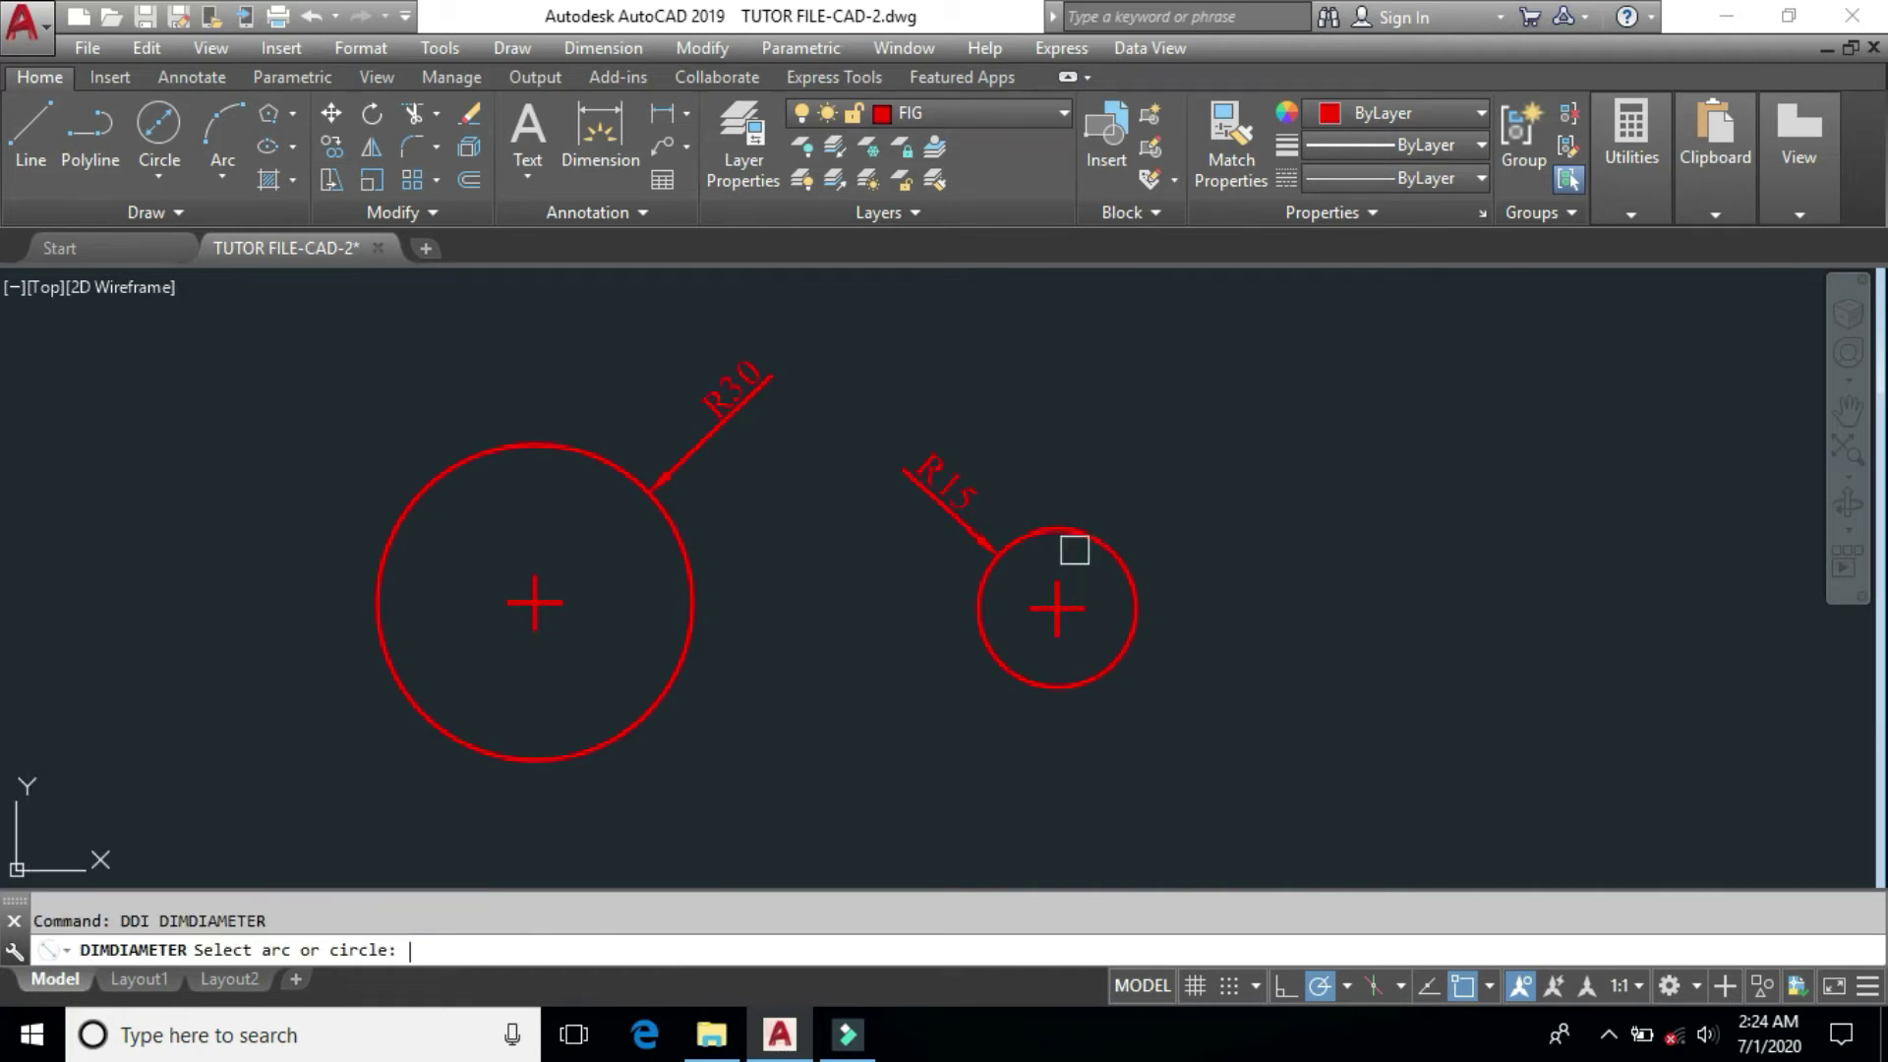
left_click(1101, 545)
left_click(1165, 433)
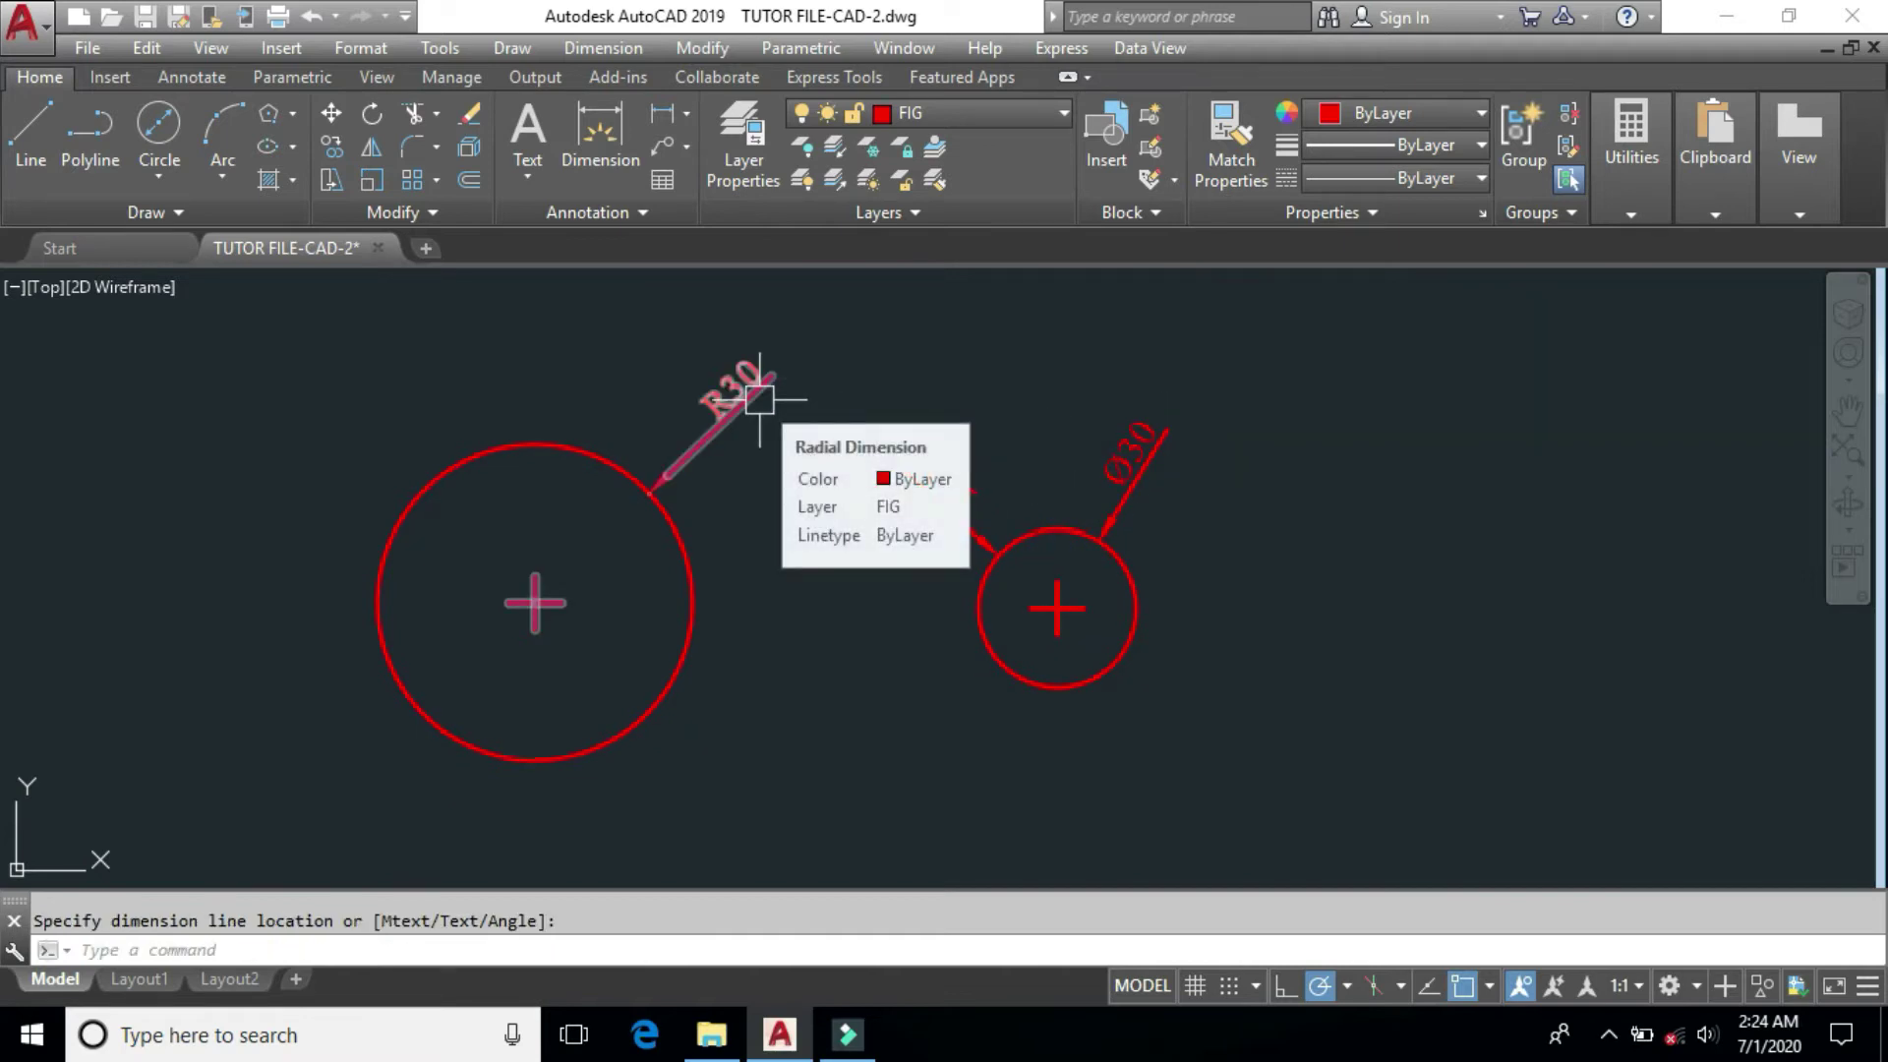
left_click(1230, 392)
left_click(880, 474)
left_click(714, 417)
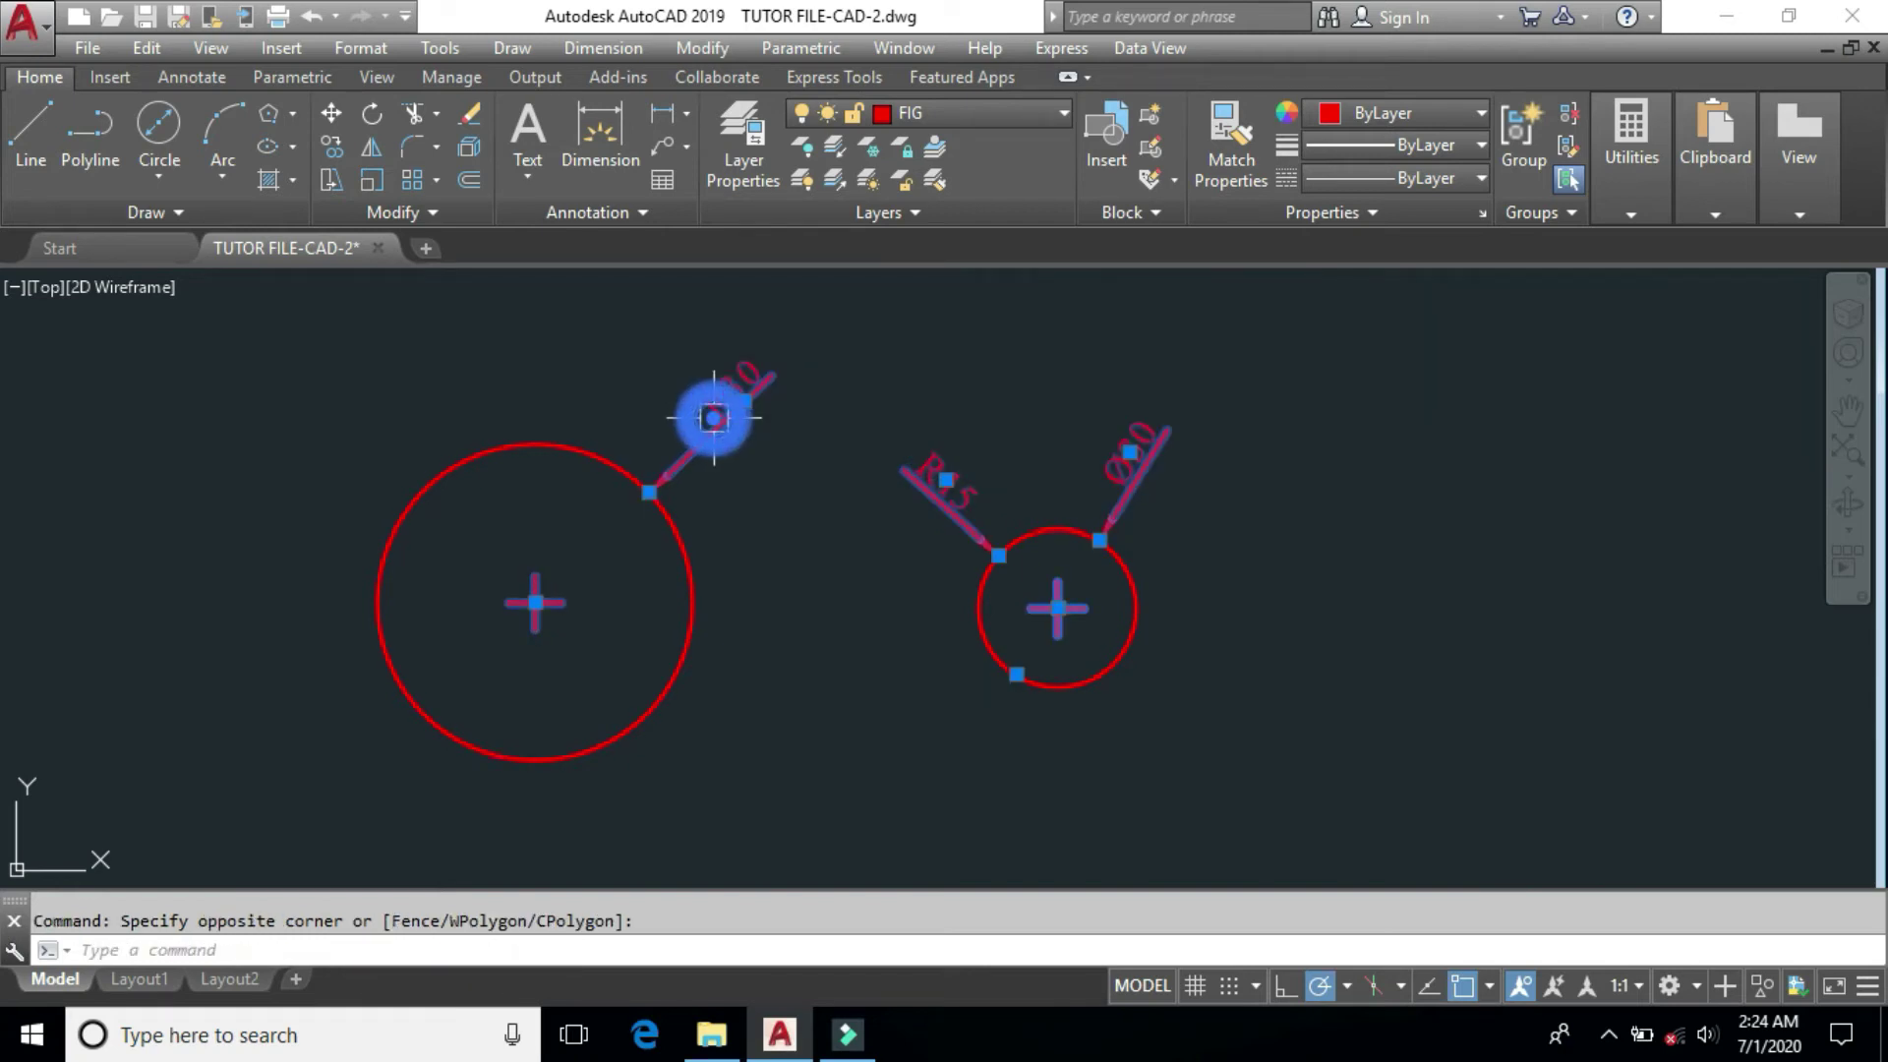
Erase the three dimensions and draw a slanted line down into the gap between circles.
key("Delete")
key("l")
key("Return")
left_click(758, 329)
left_click(810, 487)
key("Return")
key("Return")
Draw a second short slanted line rising from below between the circles.
left_click(738, 839)
left_click(813, 734)
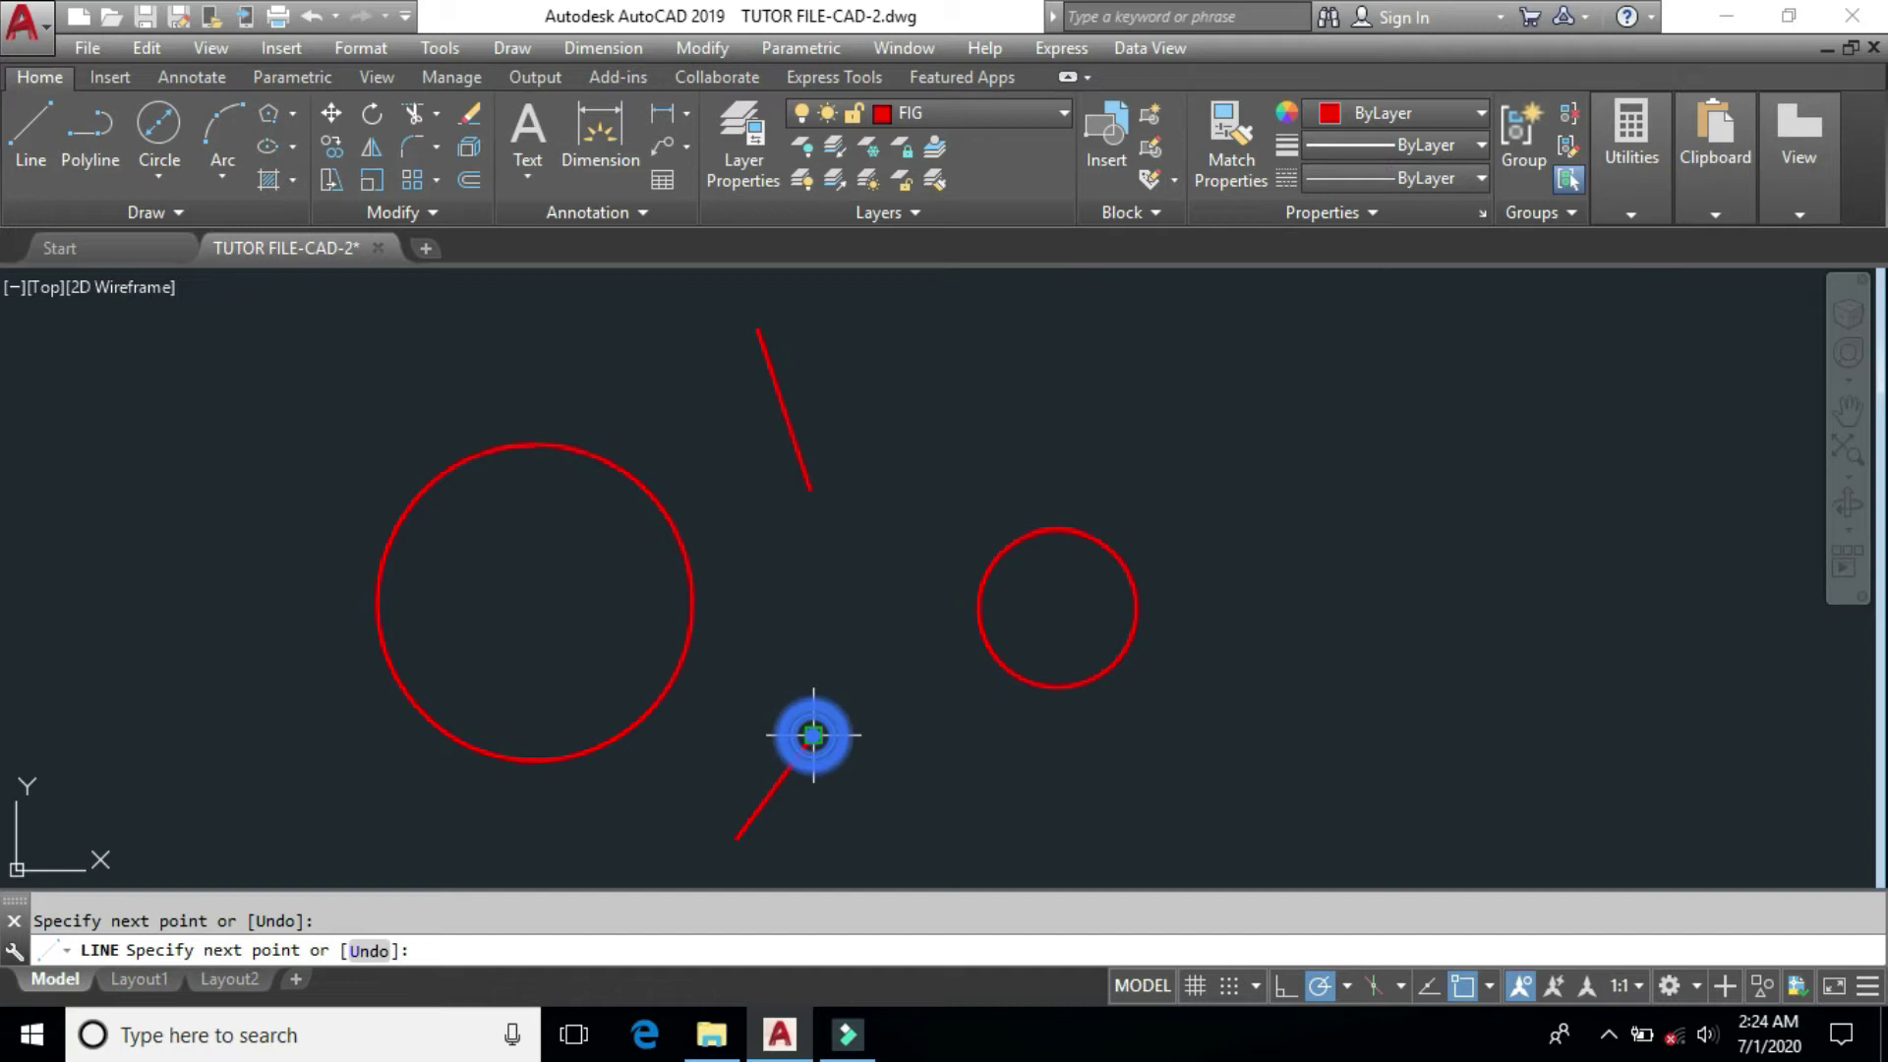
key("Return")
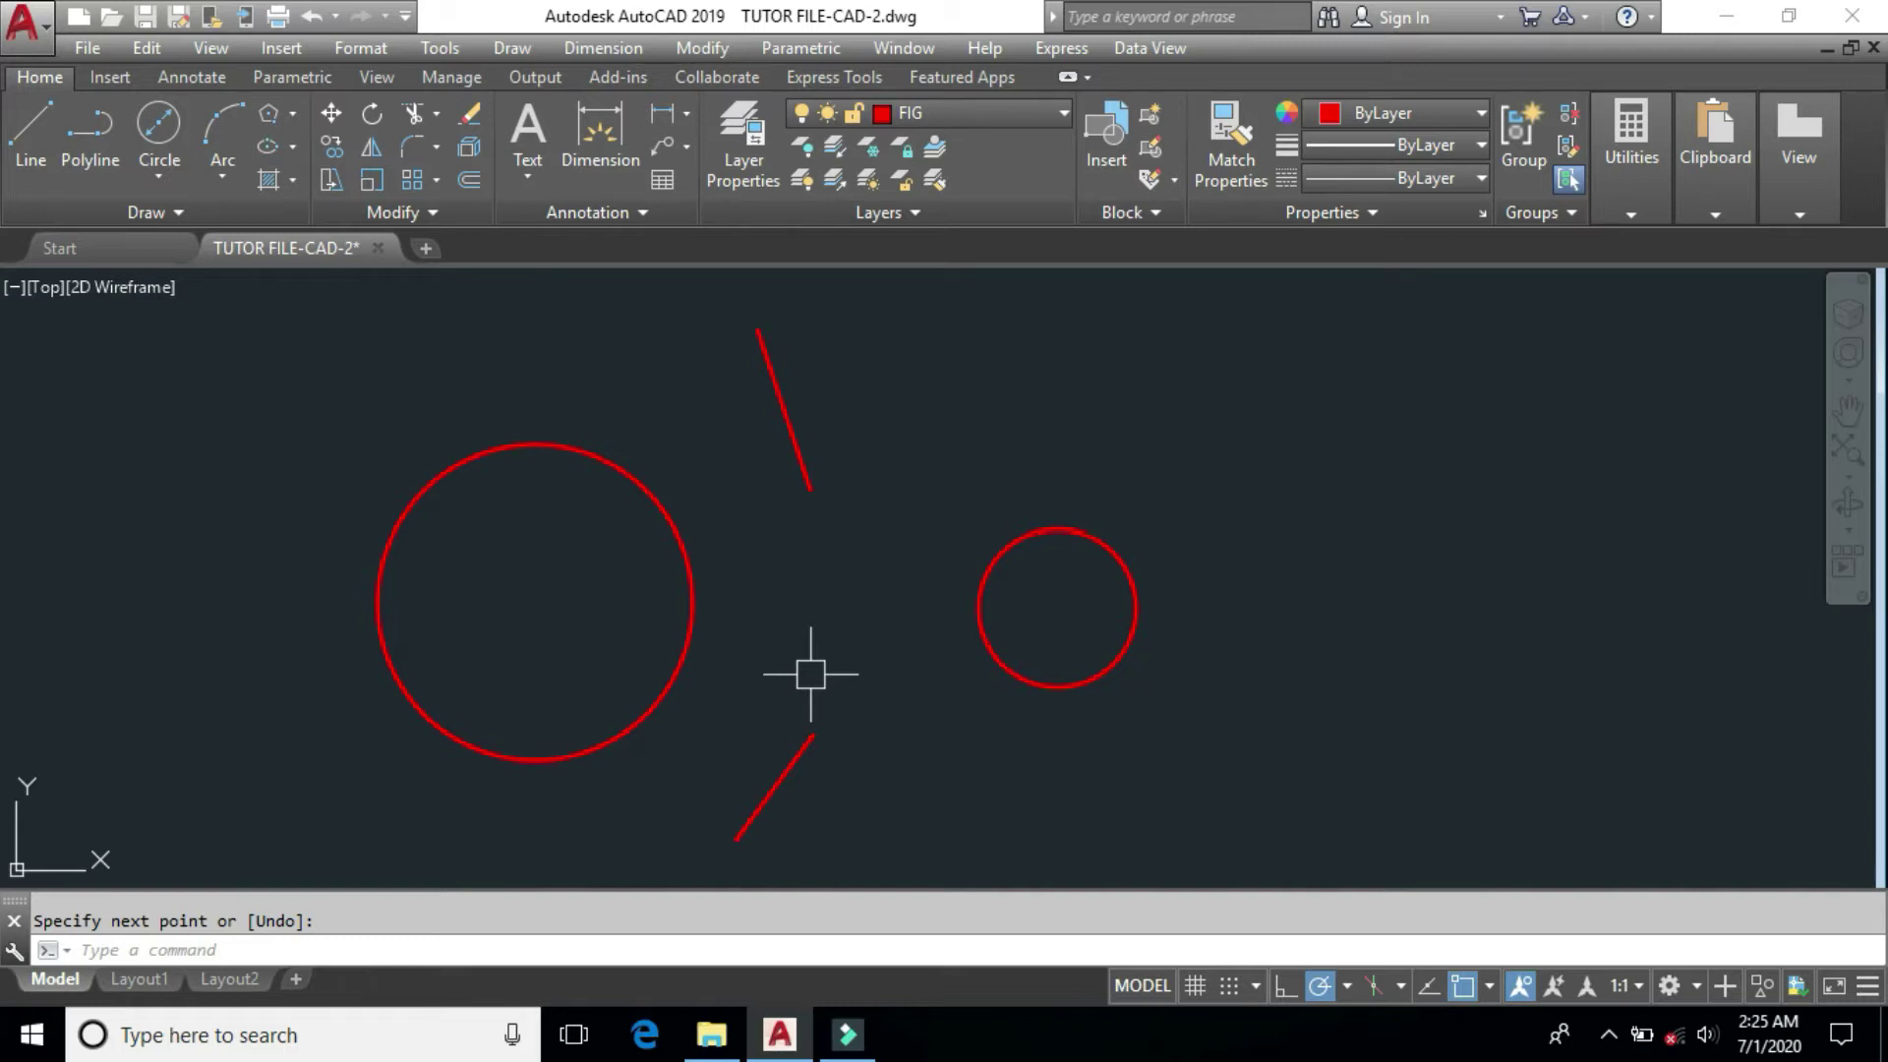
left_click(163, 183)
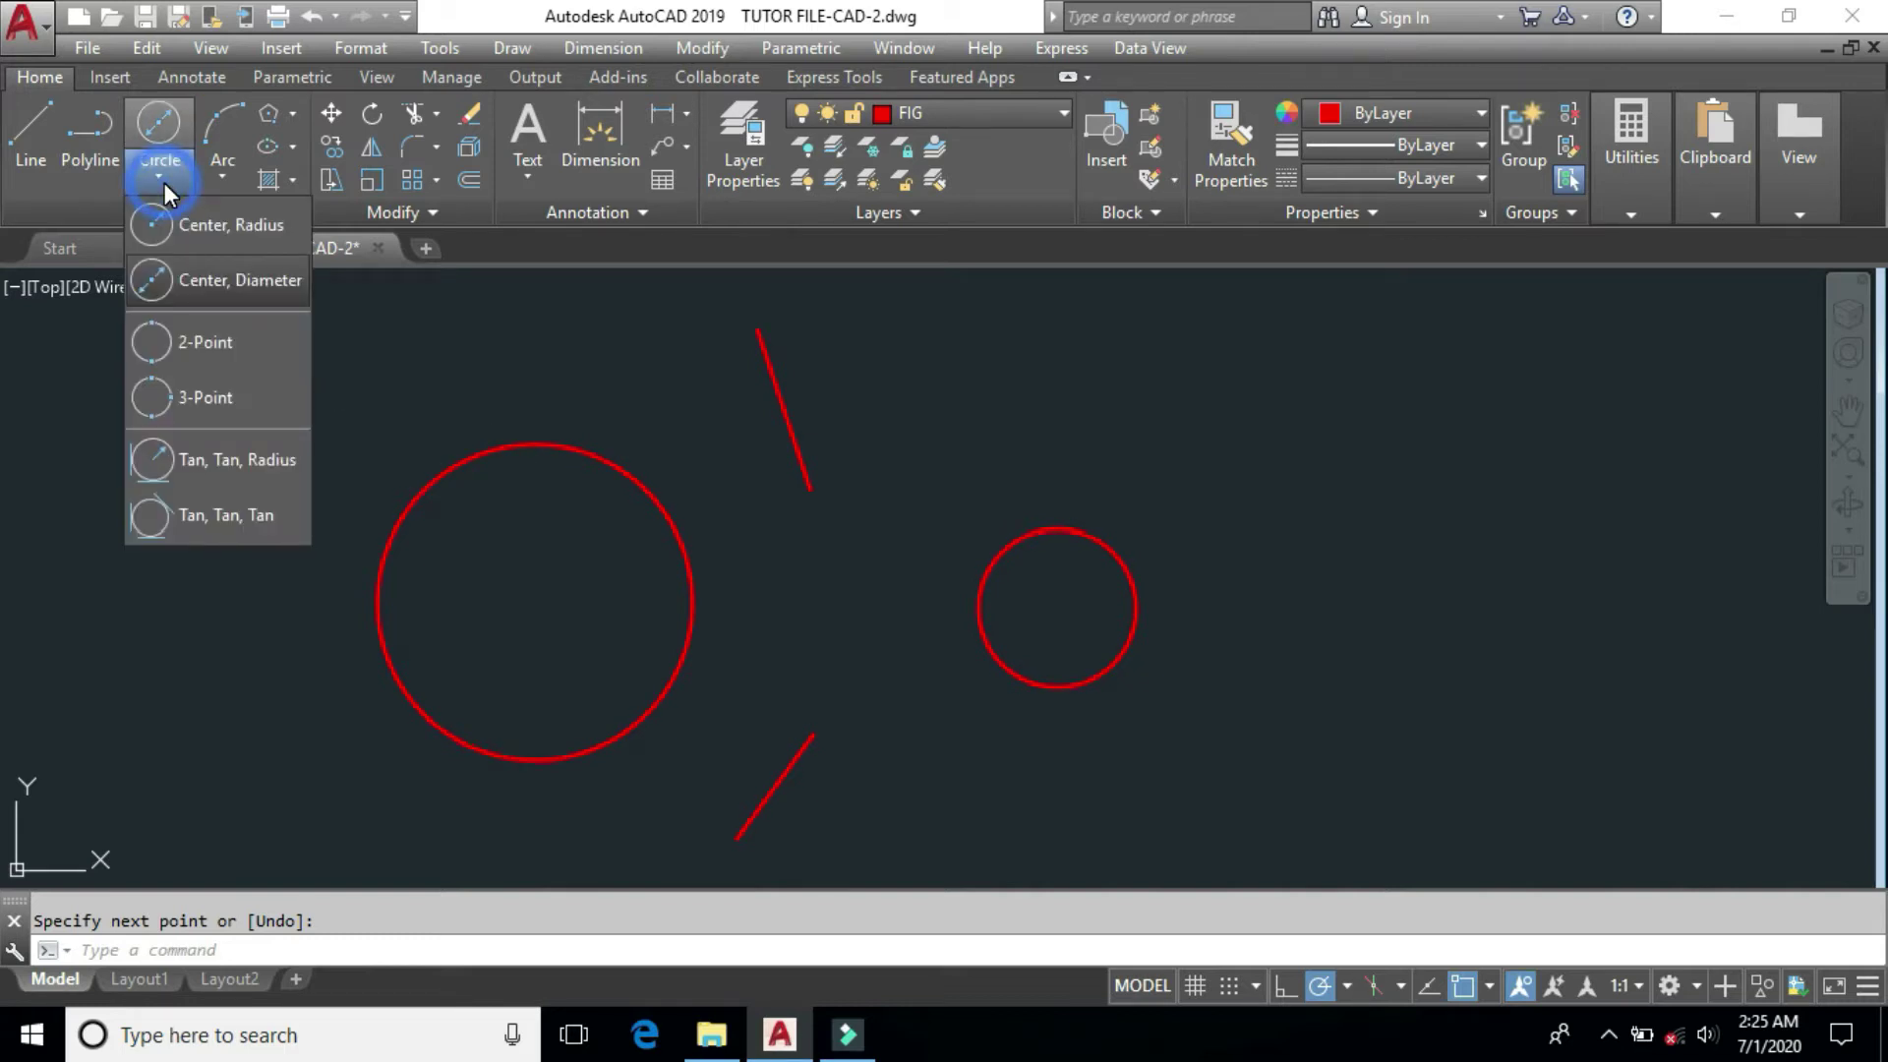
Draw a 2-Point circle between the inner ends of the two slanted lines.
left_click(187, 344)
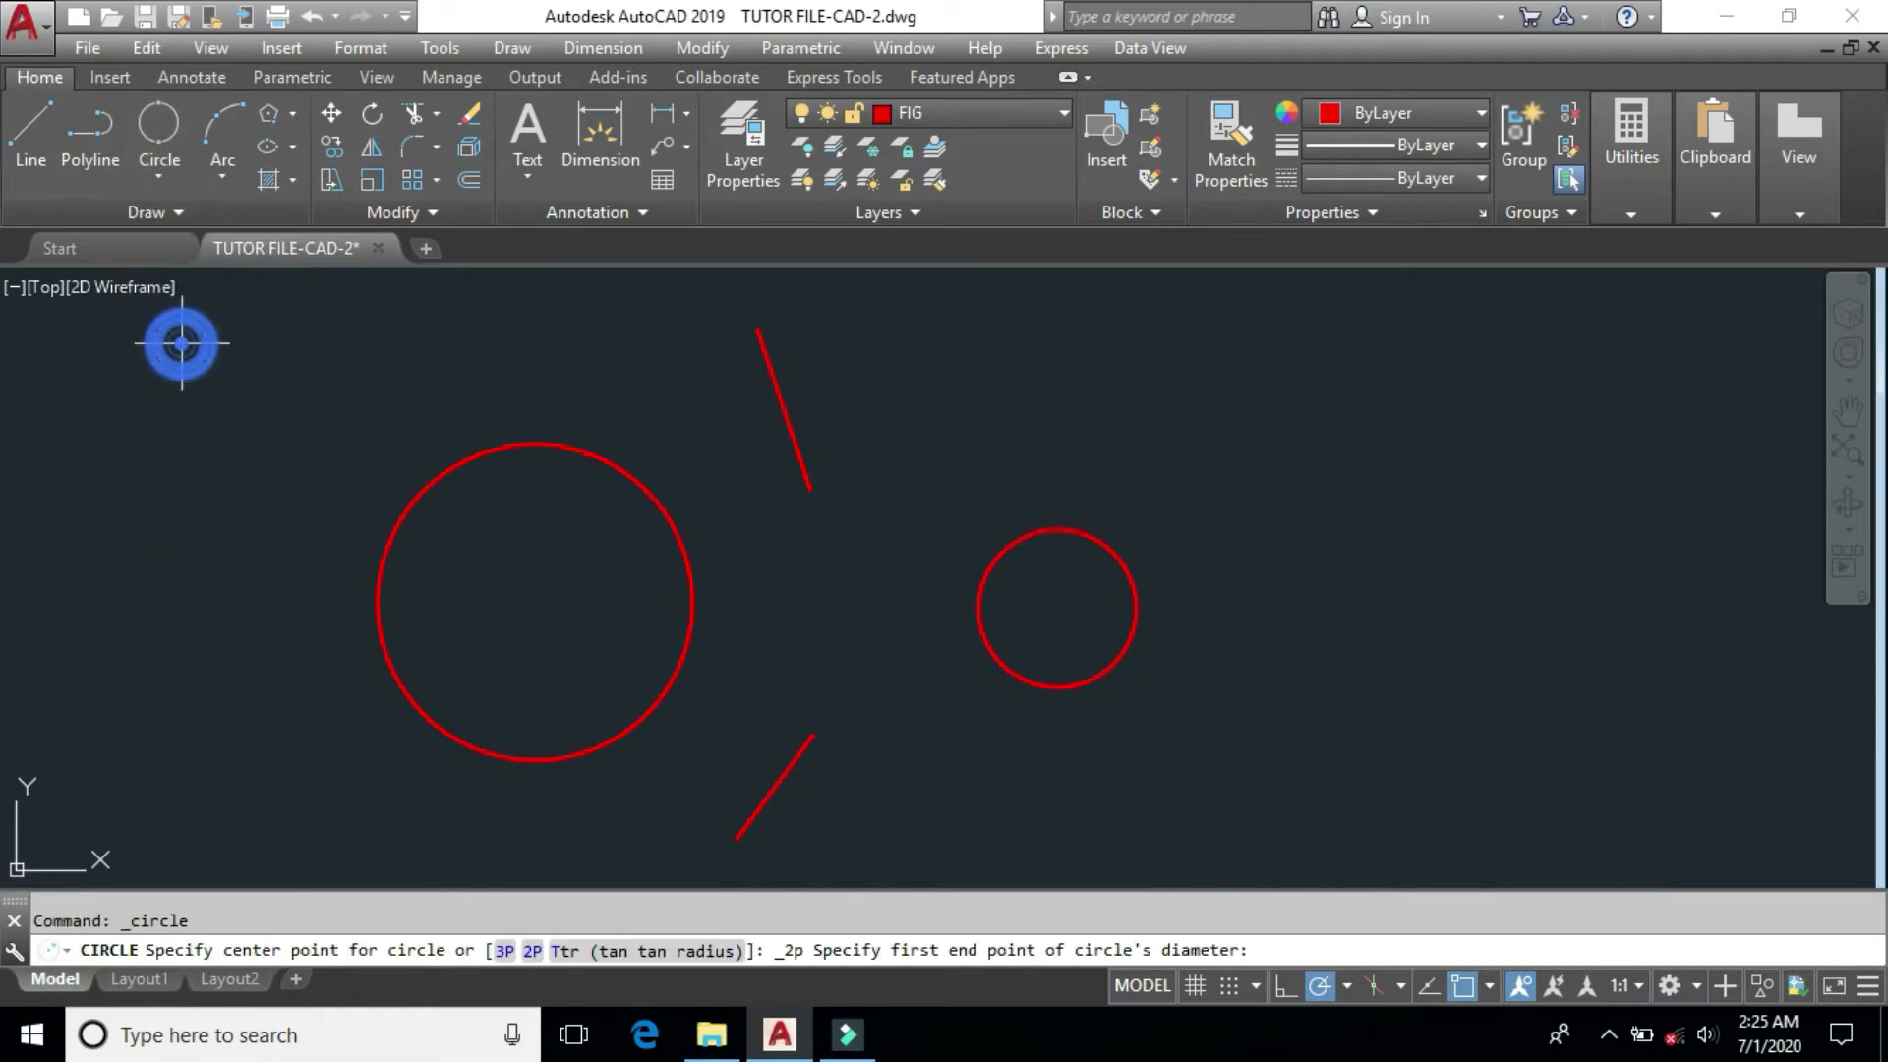
left_click(810, 487)
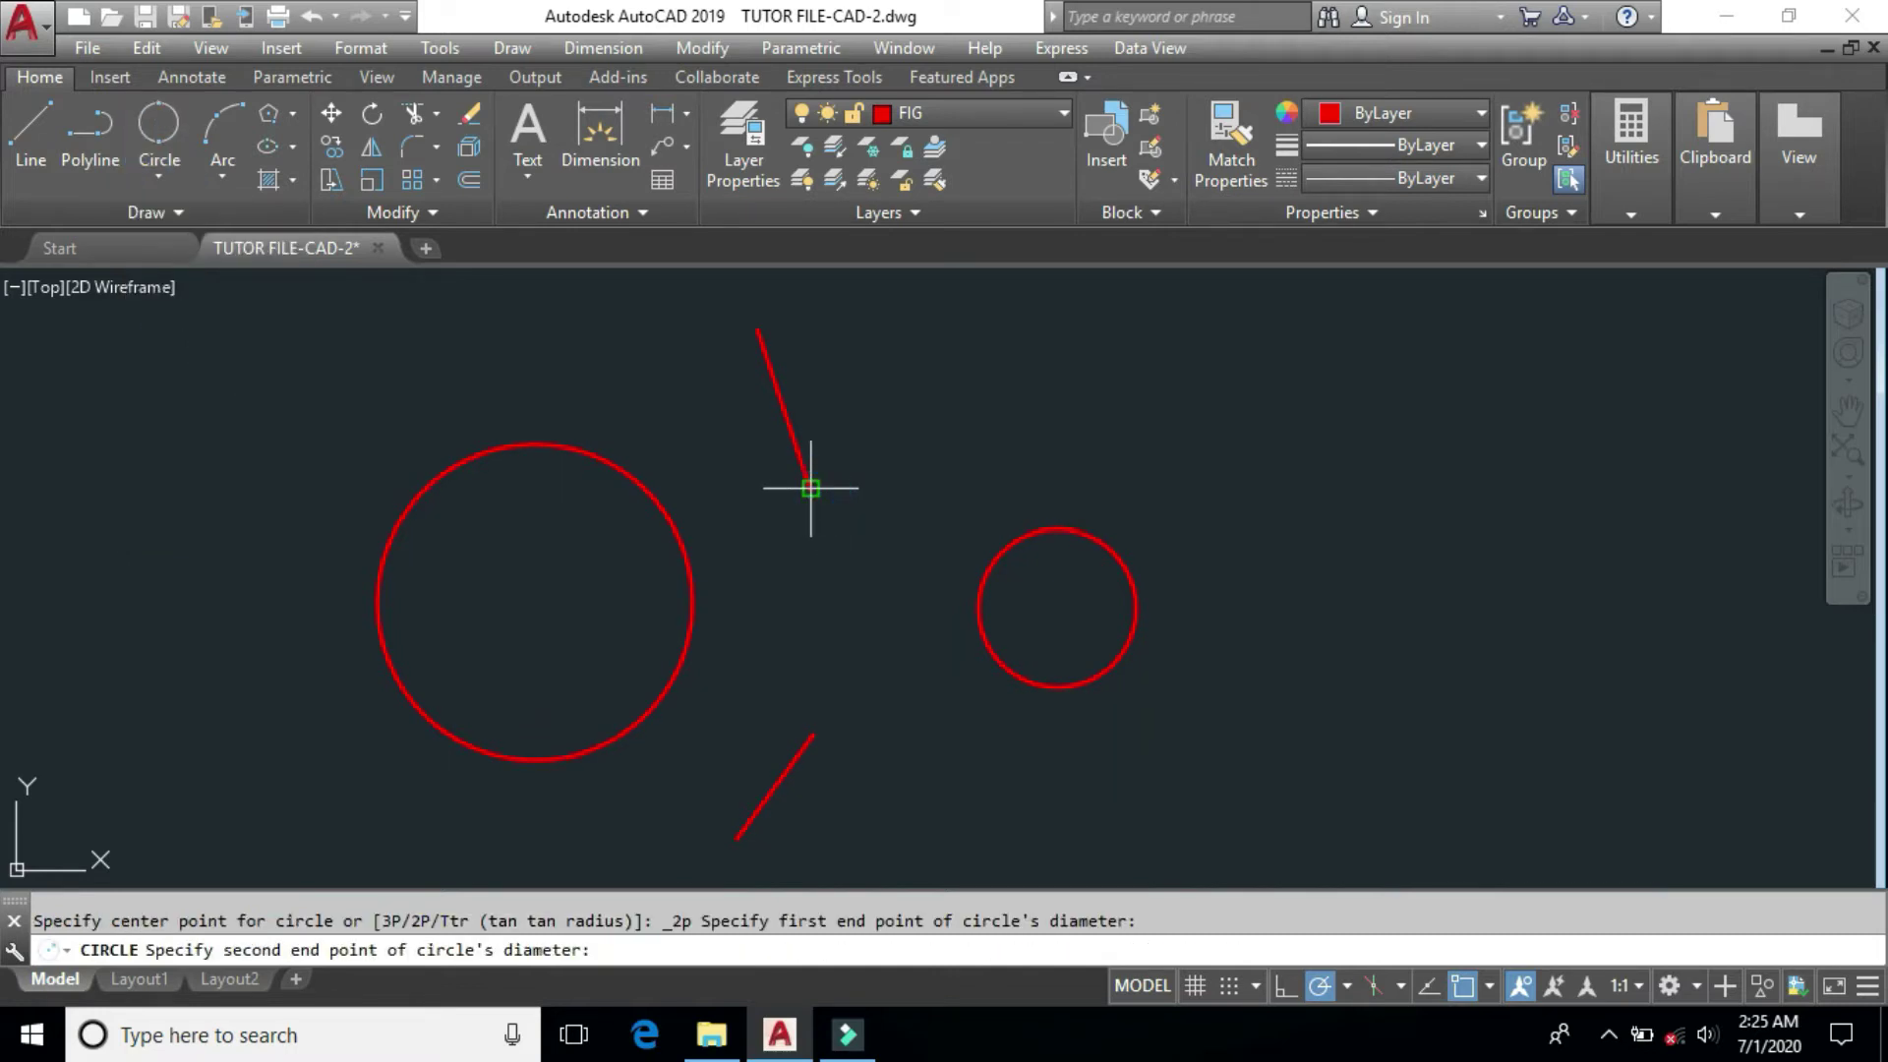
left_click(813, 734)
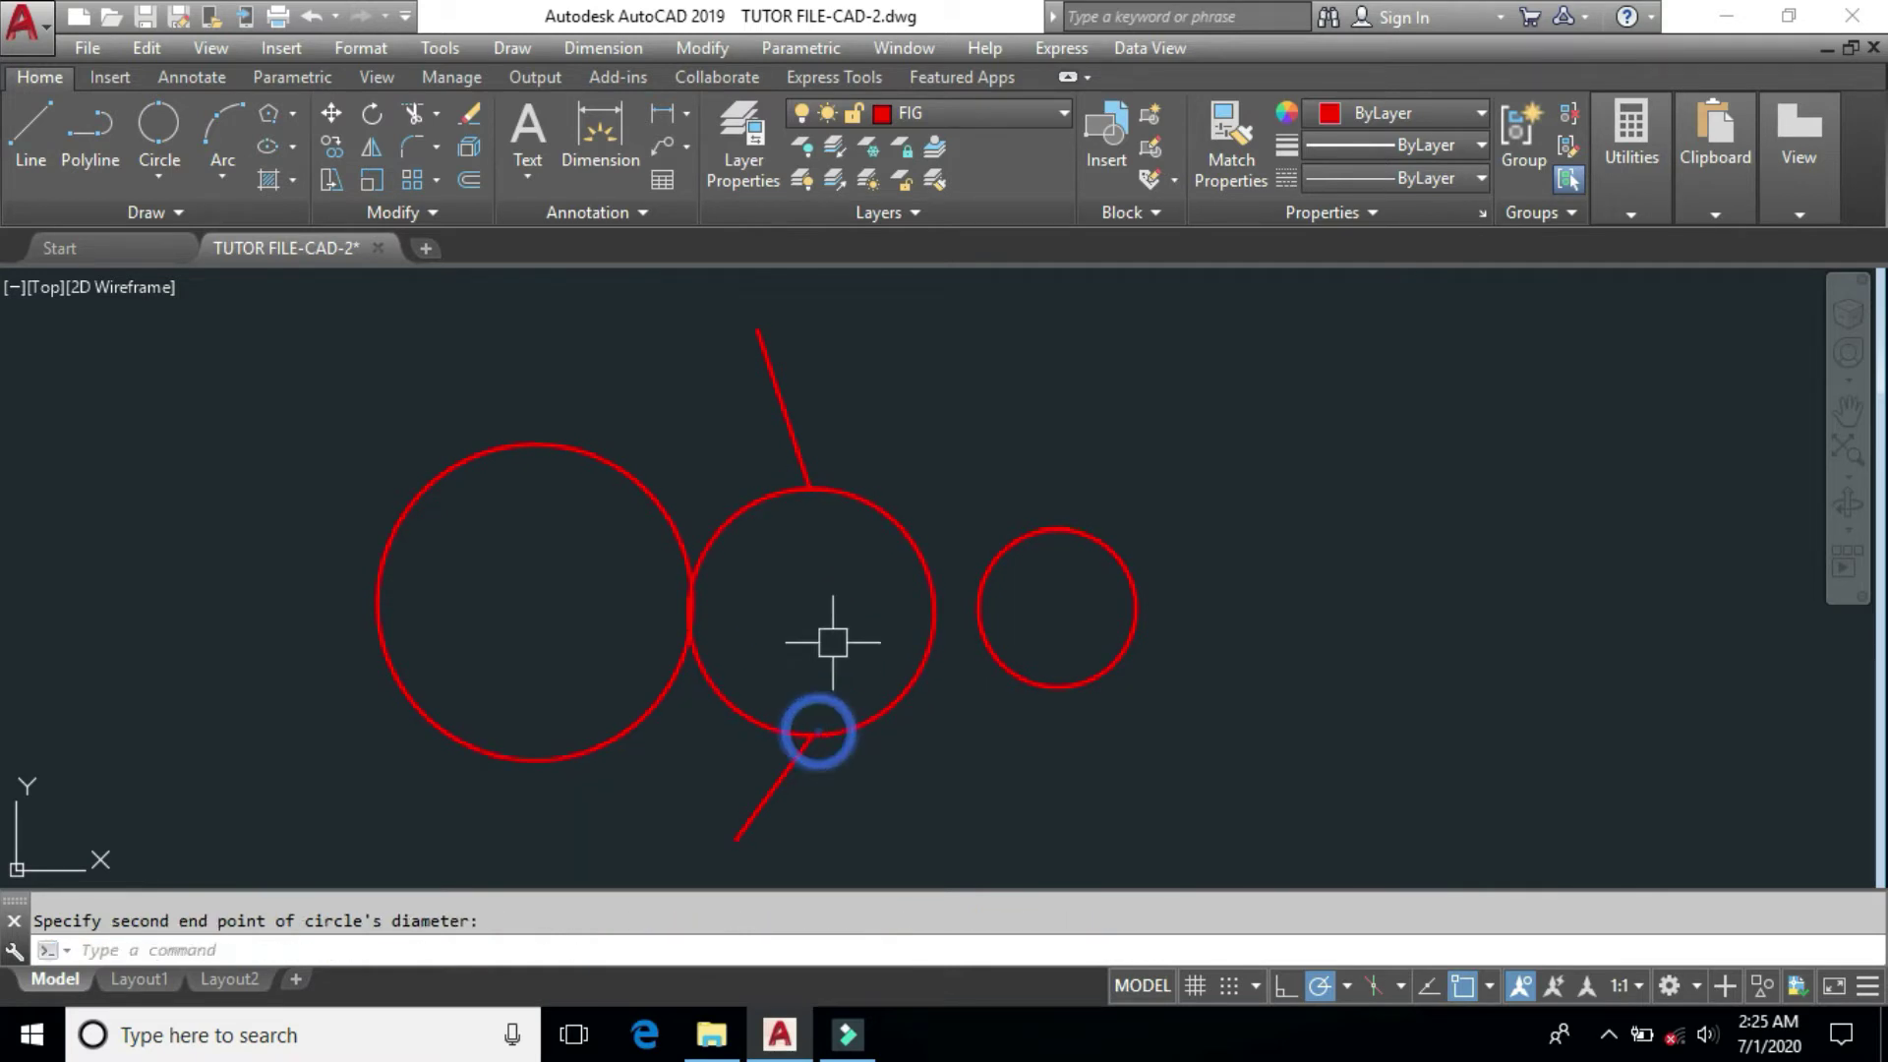
Draw a vertical line from the new circle's top quadrant to its bottom quadrant.
type("L")
key("Return")
left_click(810, 487)
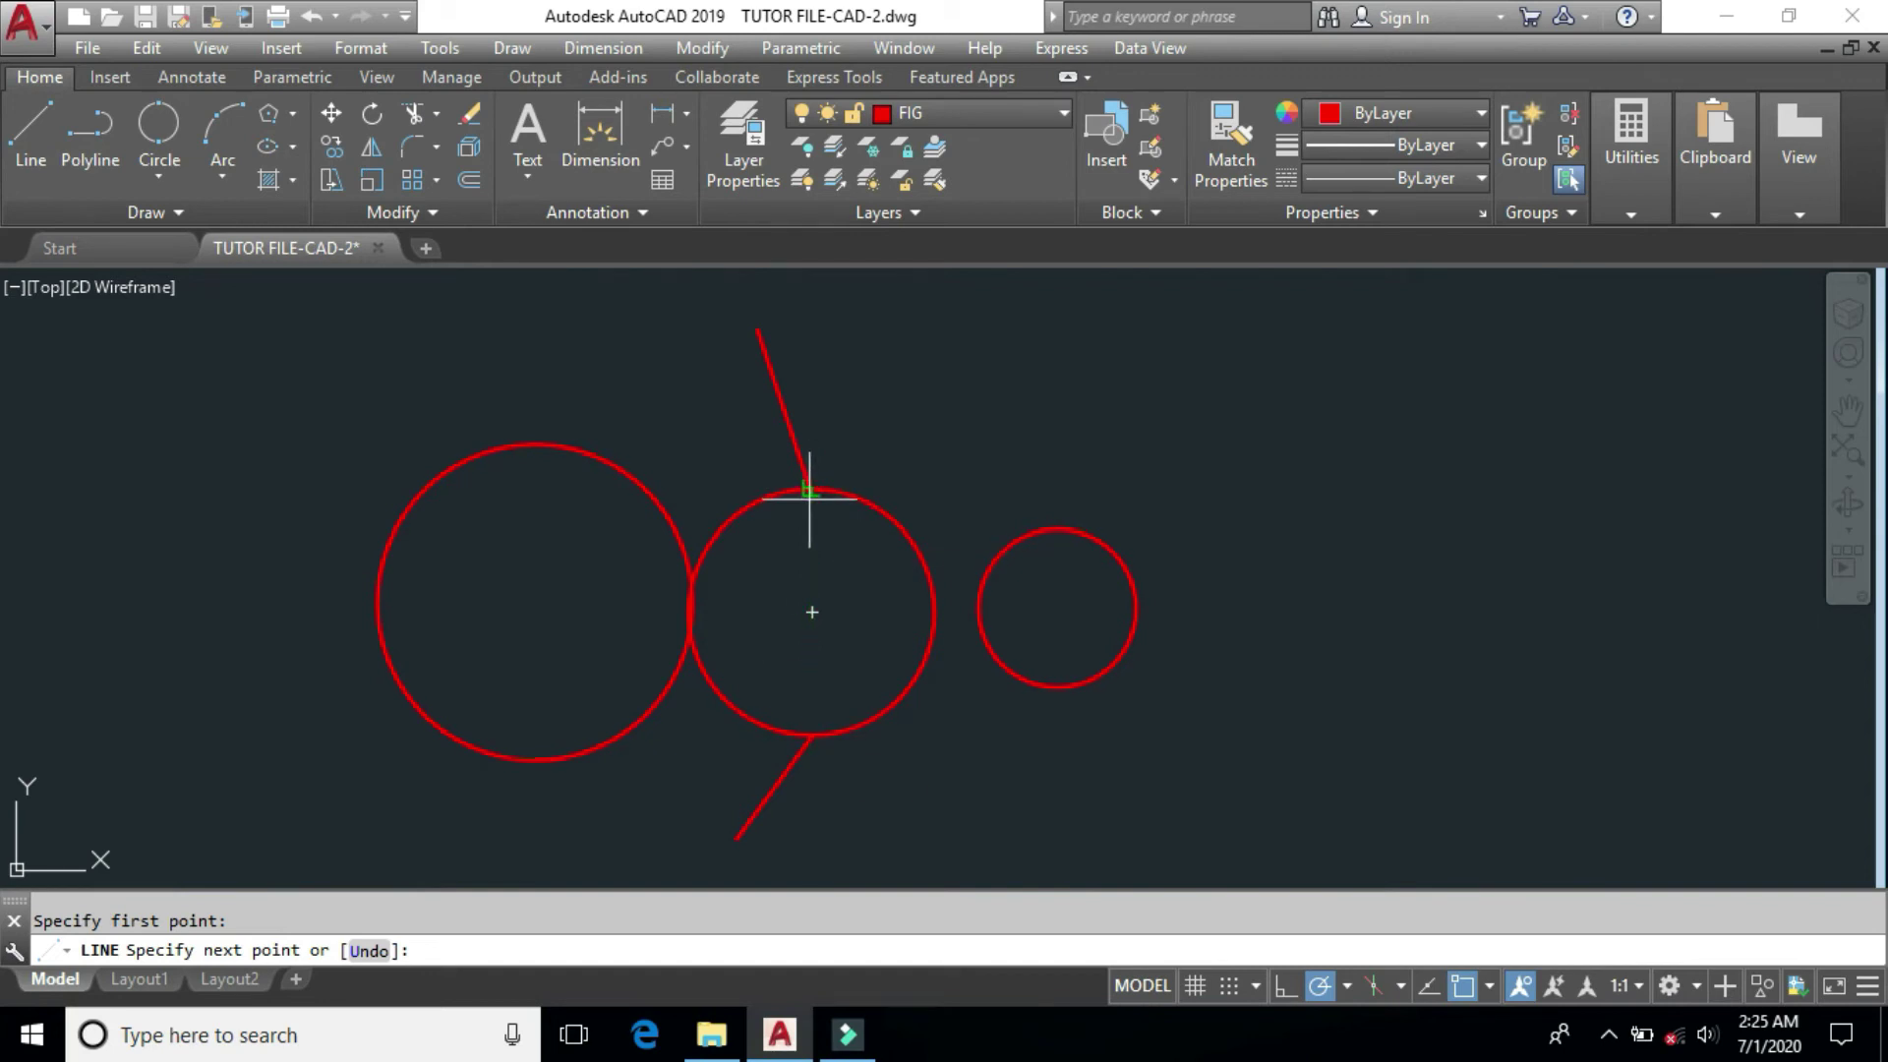
left_click(811, 735)
key("Return")
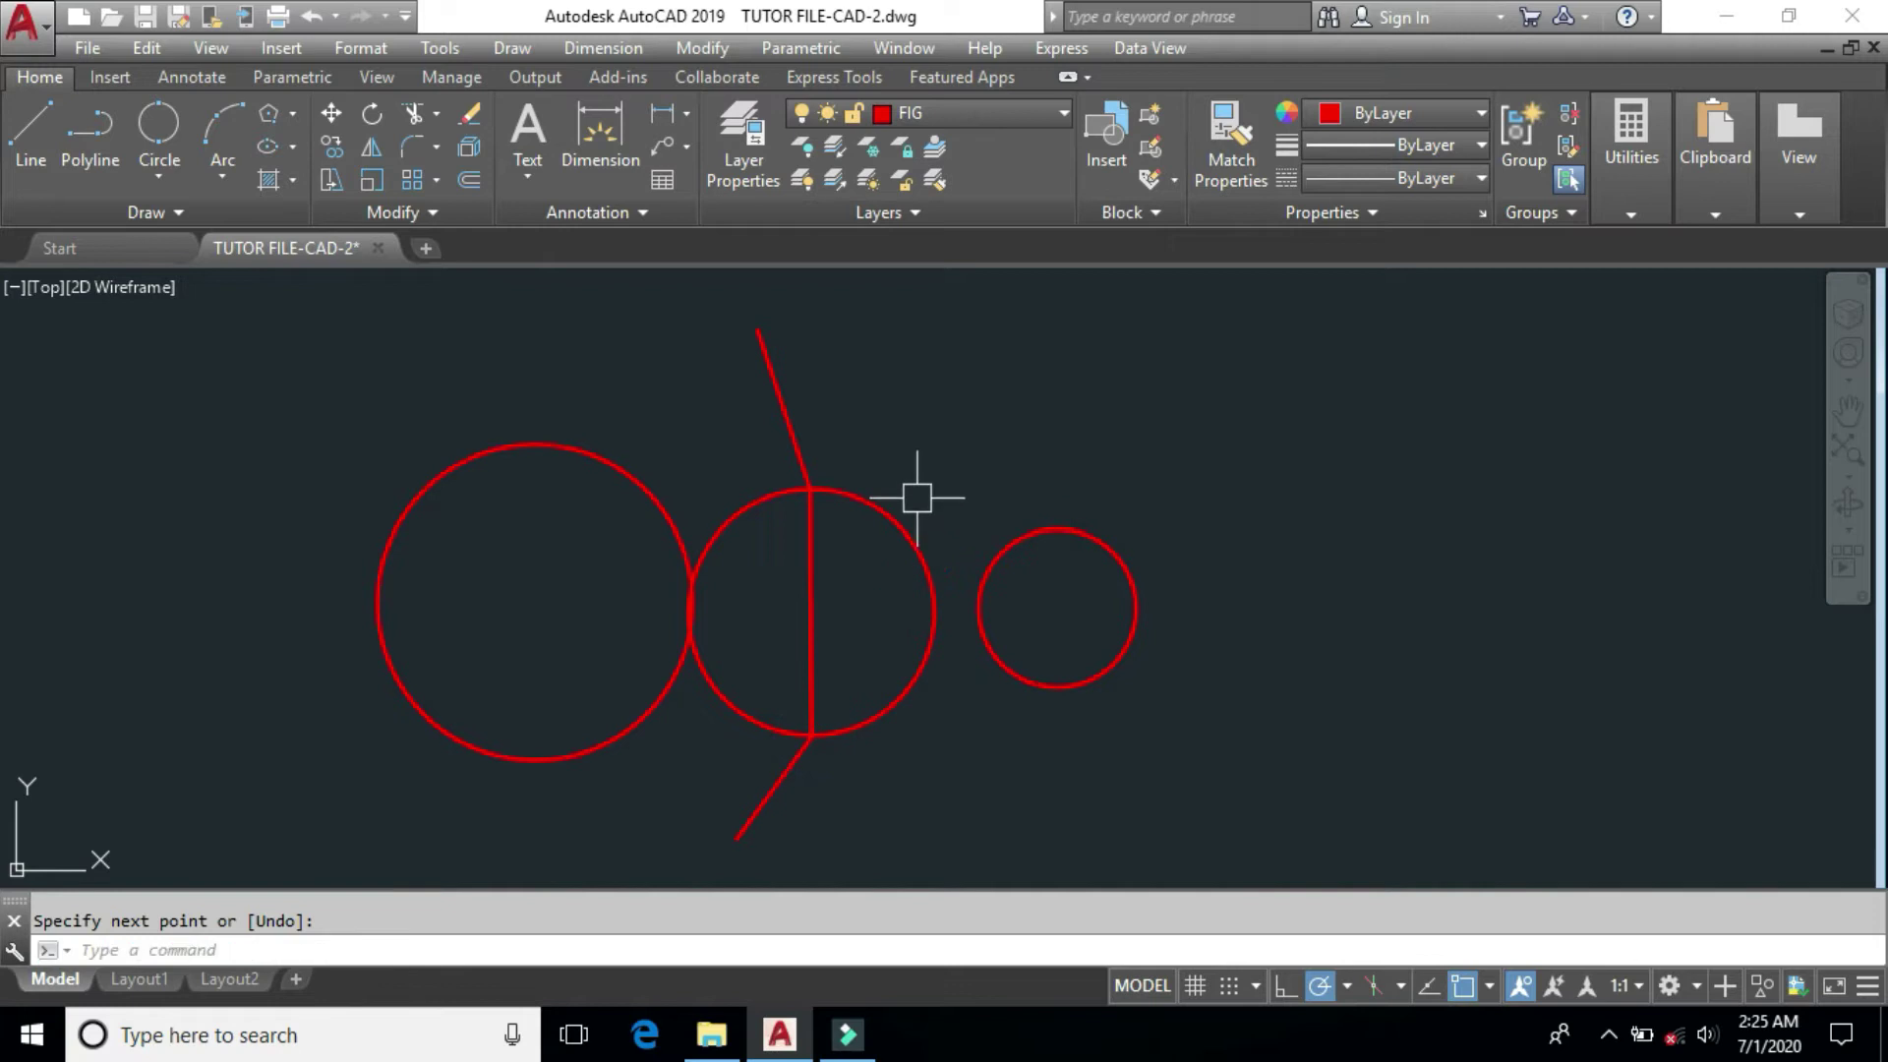
left_click(916, 497)
left_click(822, 632)
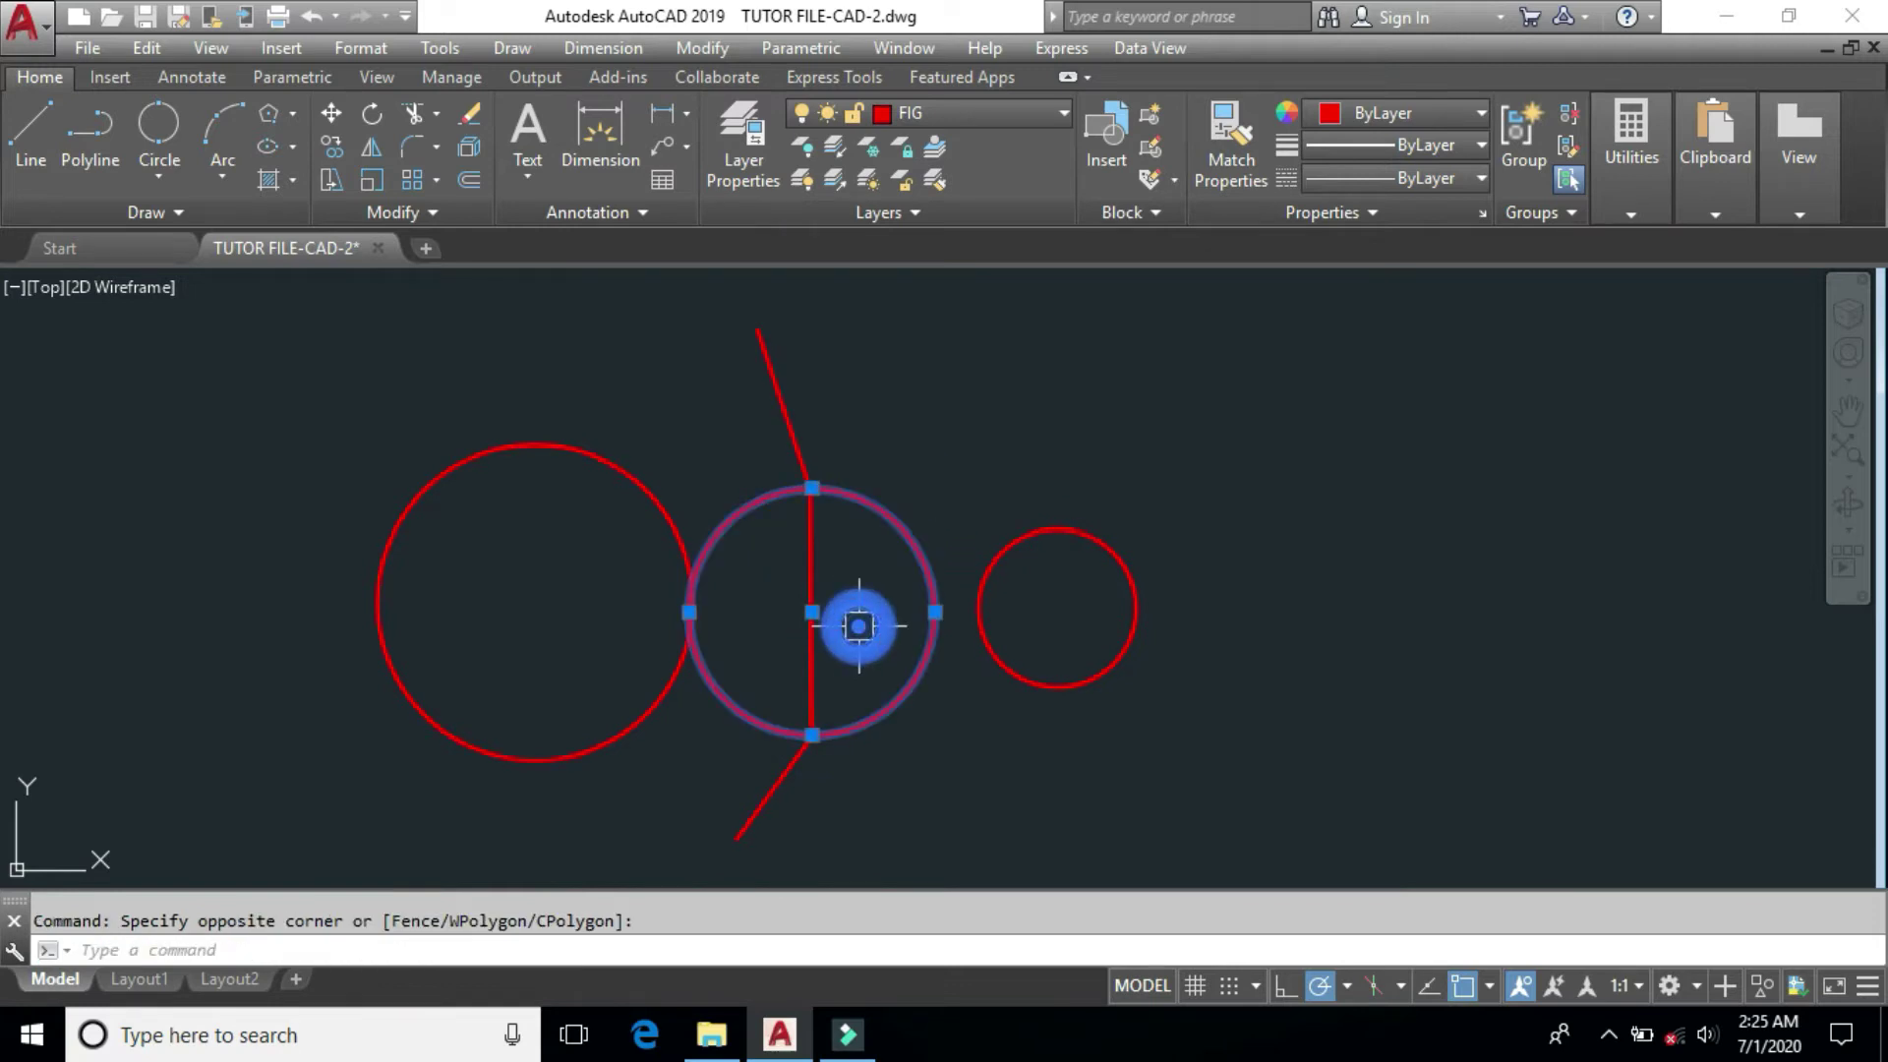
Erase the middle circle and vertical line, then draw a horizontal line right of the small circle.
key("Delete")
left_click(858, 625)
left_click(767, 674)
key("Delete")
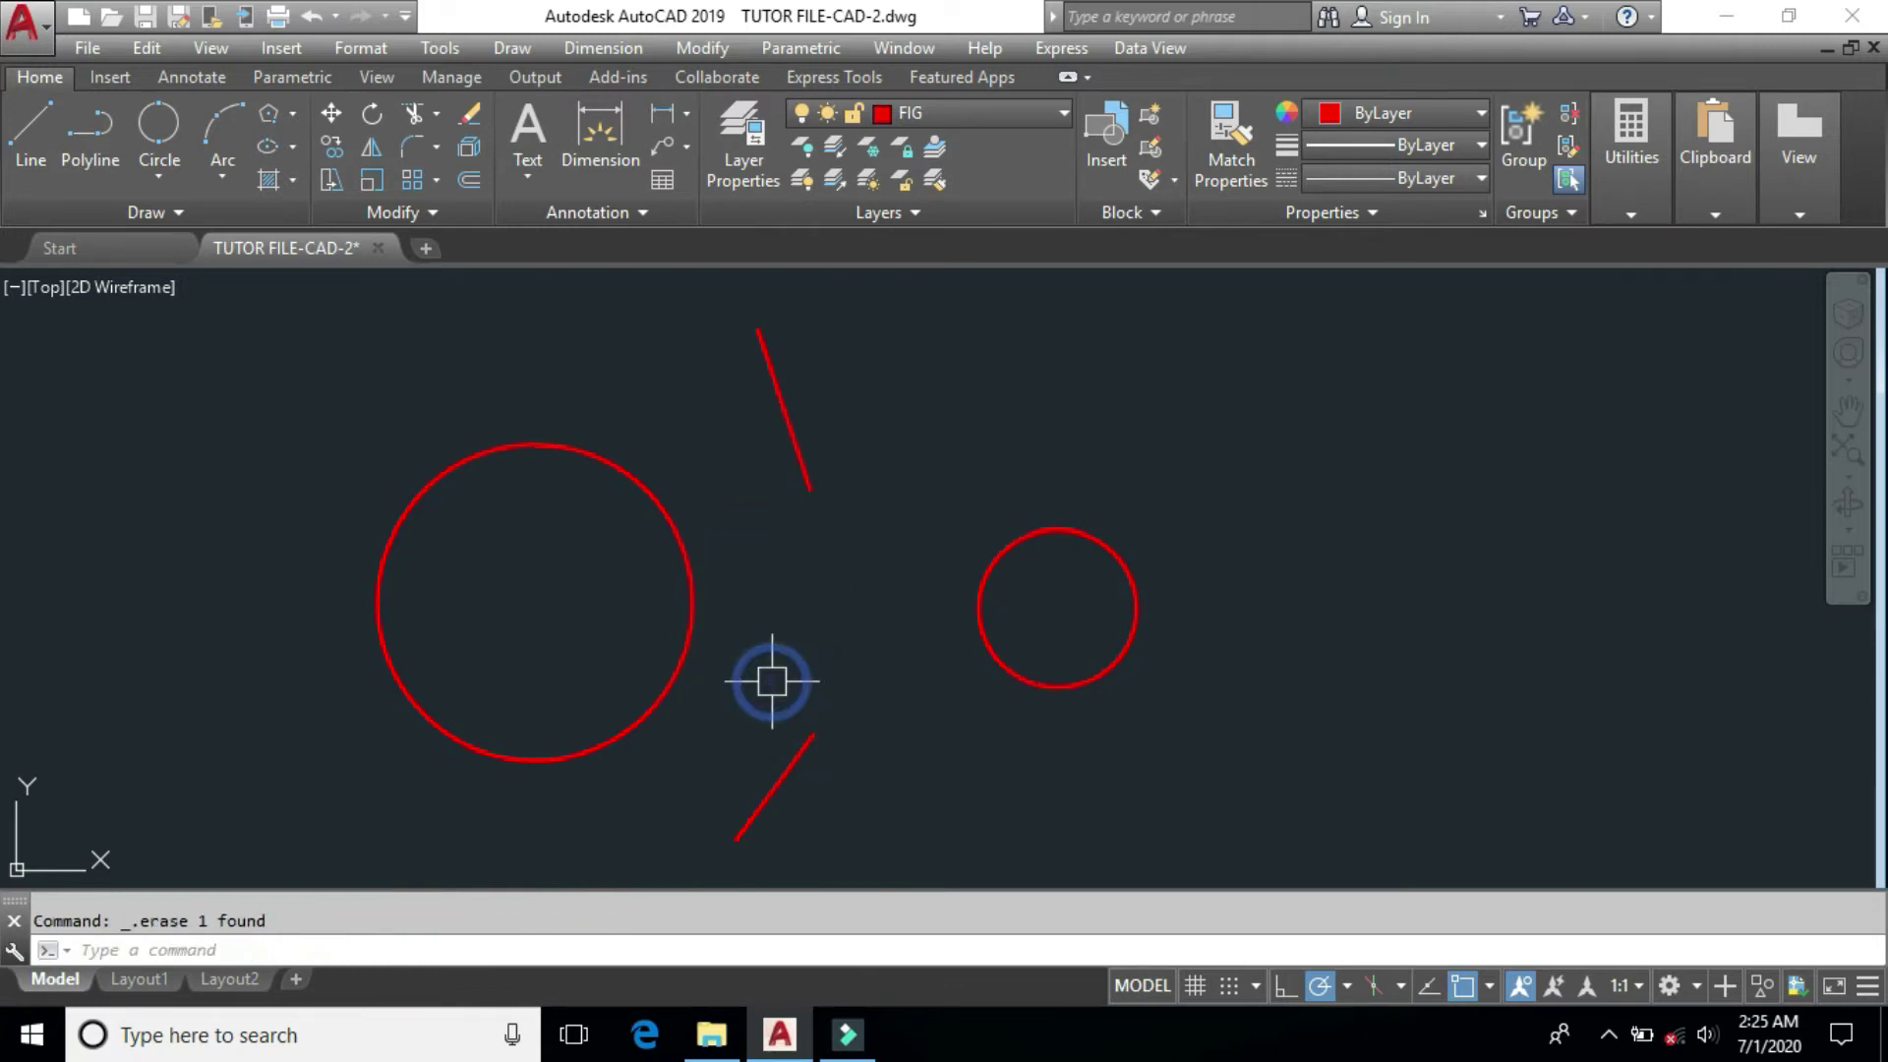
type("l")
key("Return")
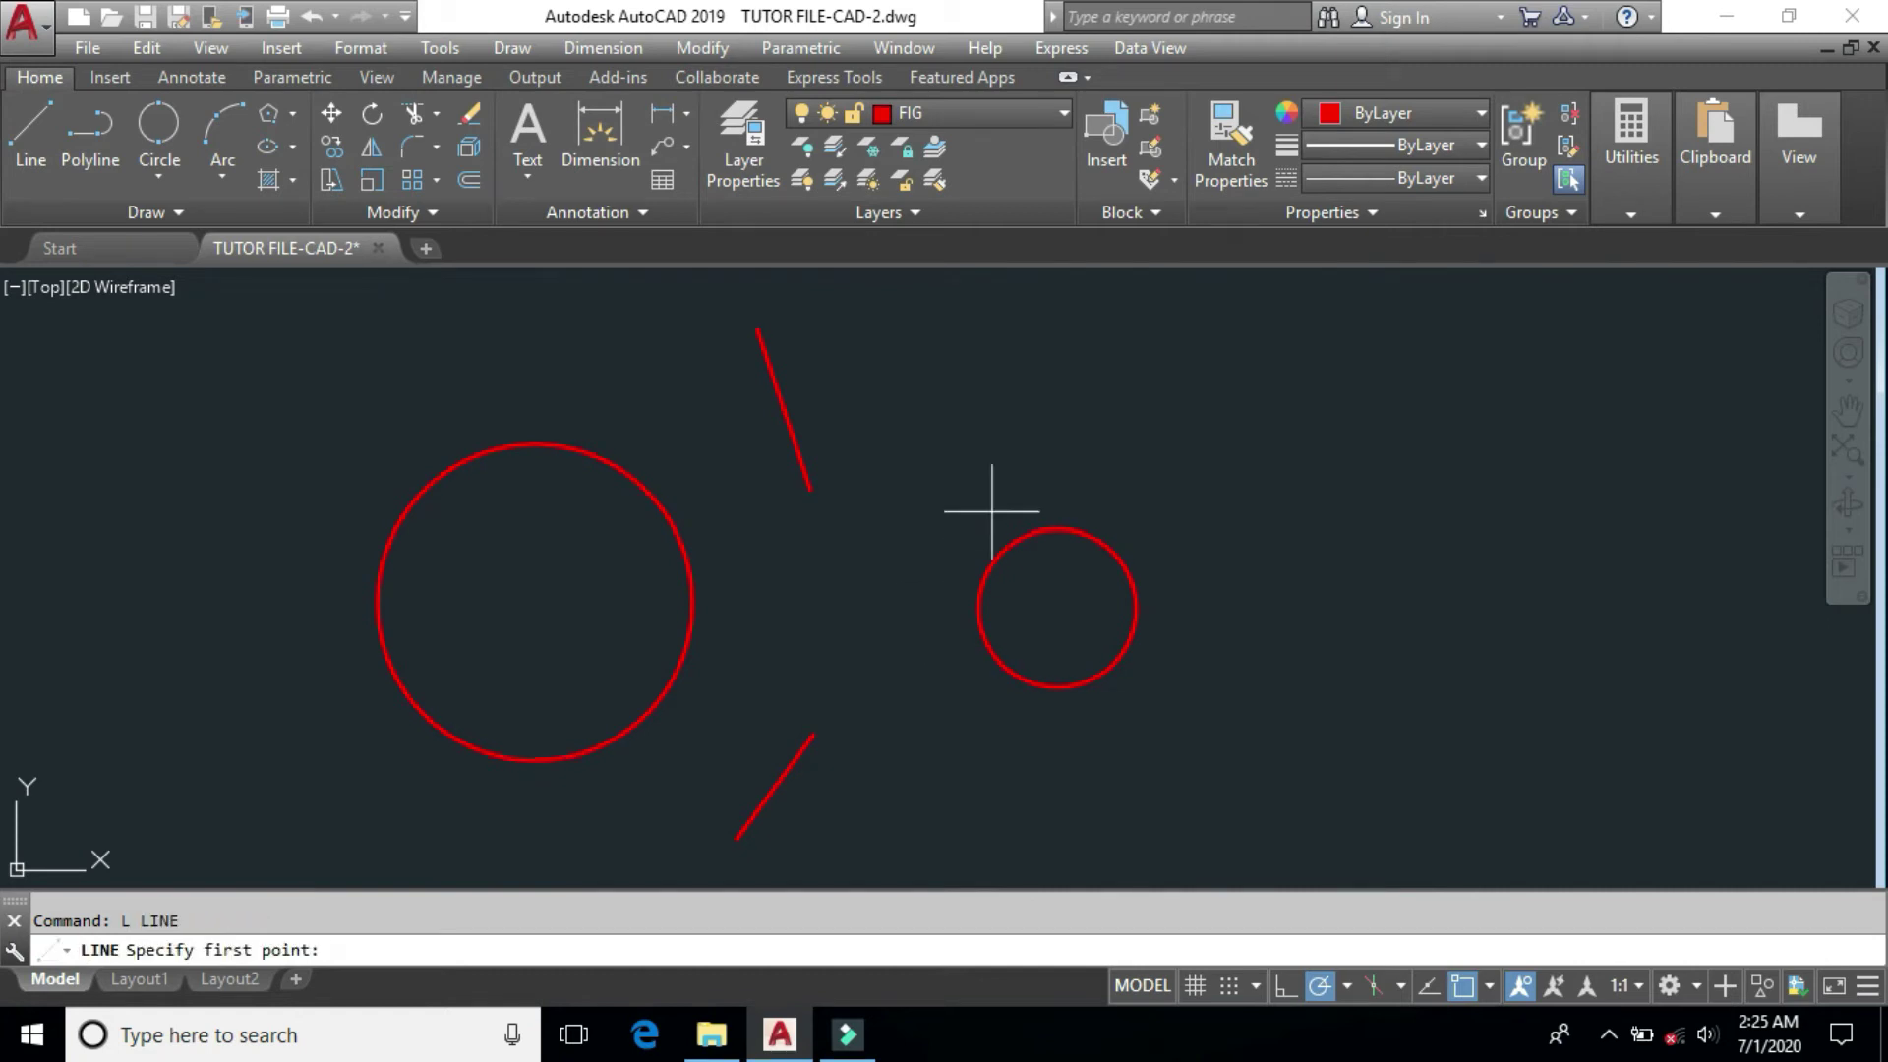
left_click(1197, 651)
left_click(1487, 651)
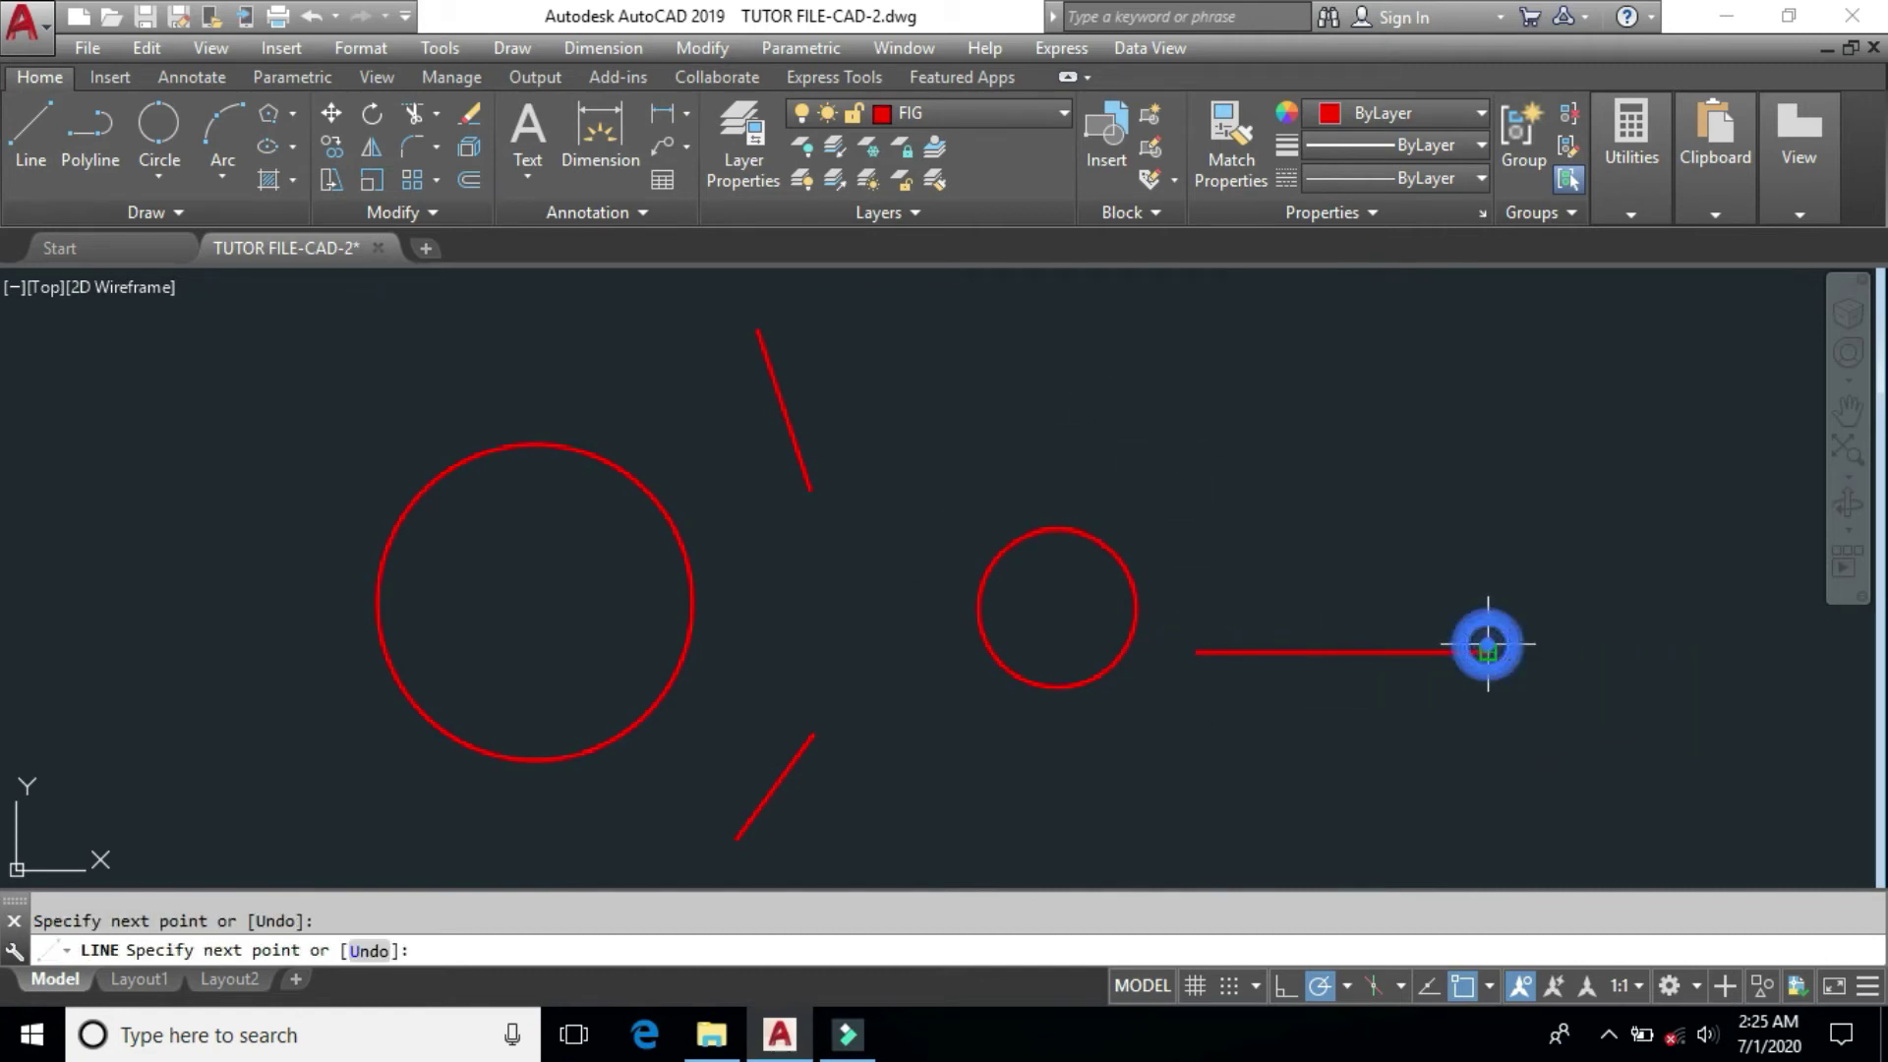
key("Return")
Draw a 3-Point circle through both slanted line ends and the horizontal line's left end.
left_click(171, 187)
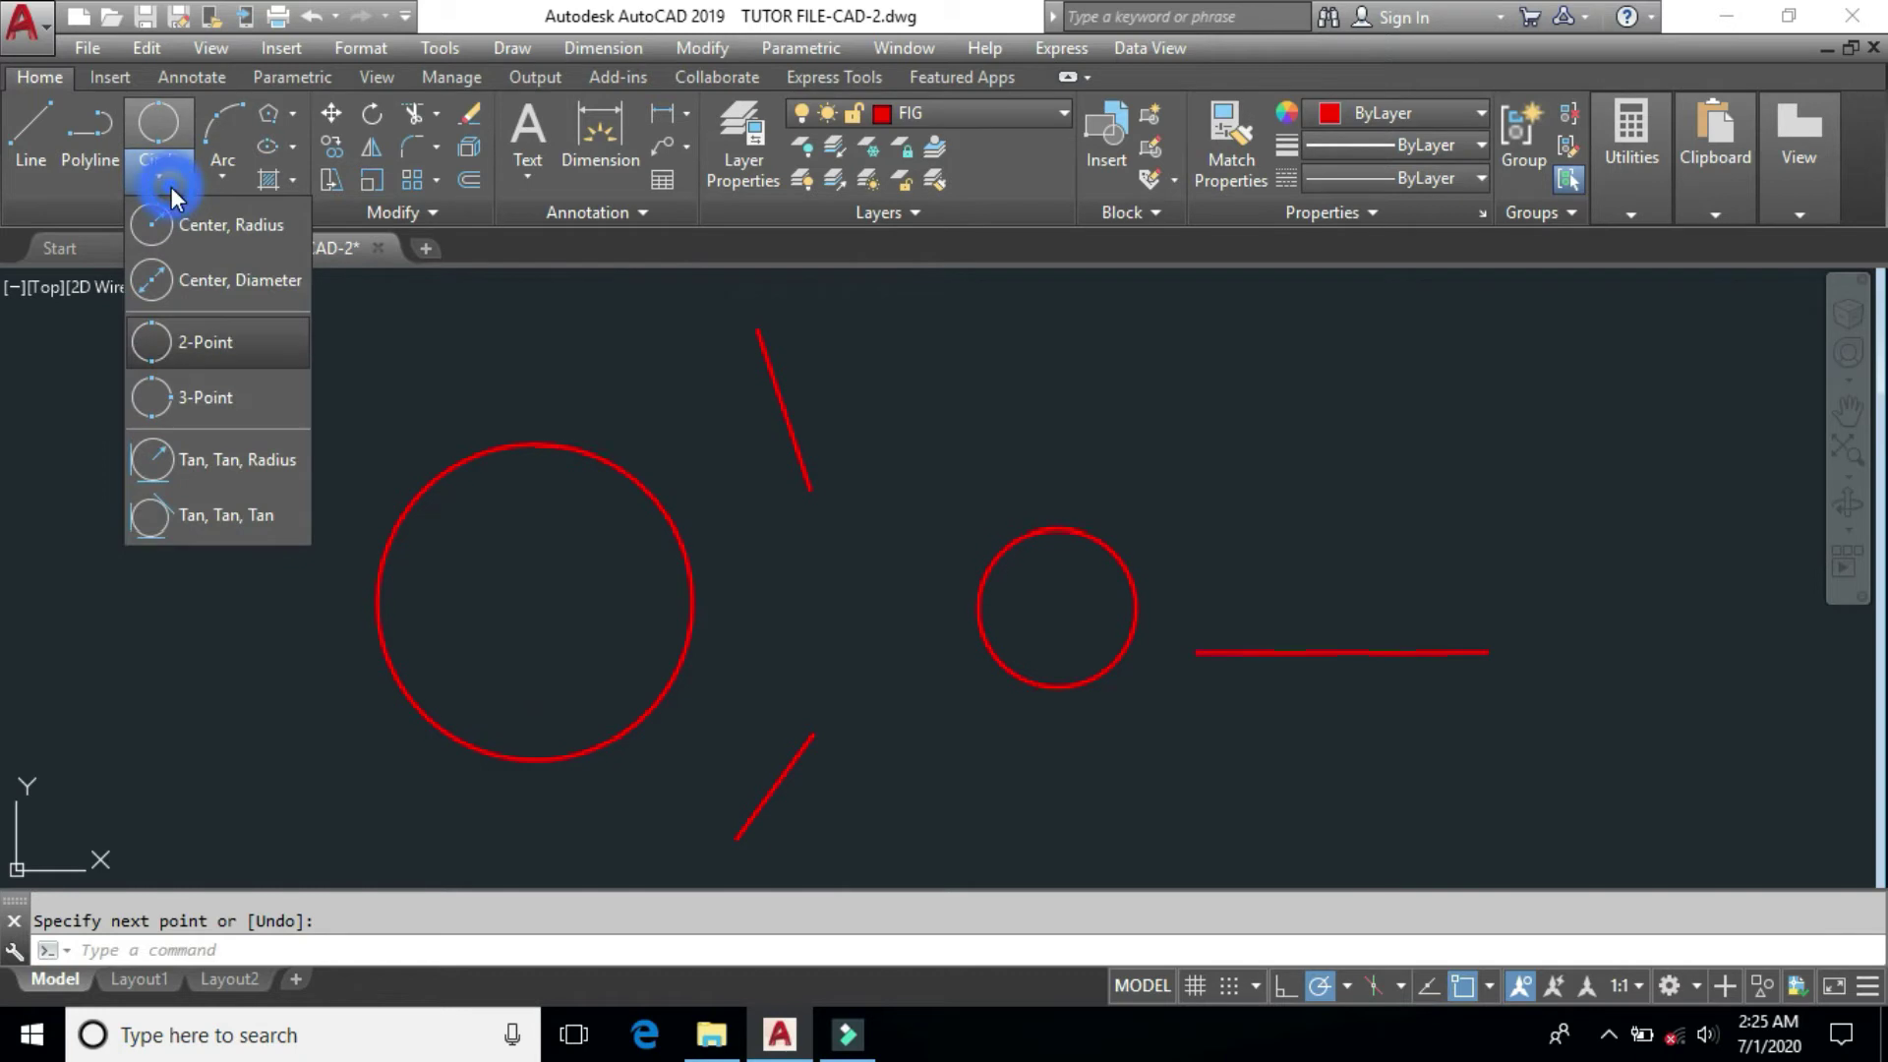
left_click(196, 393)
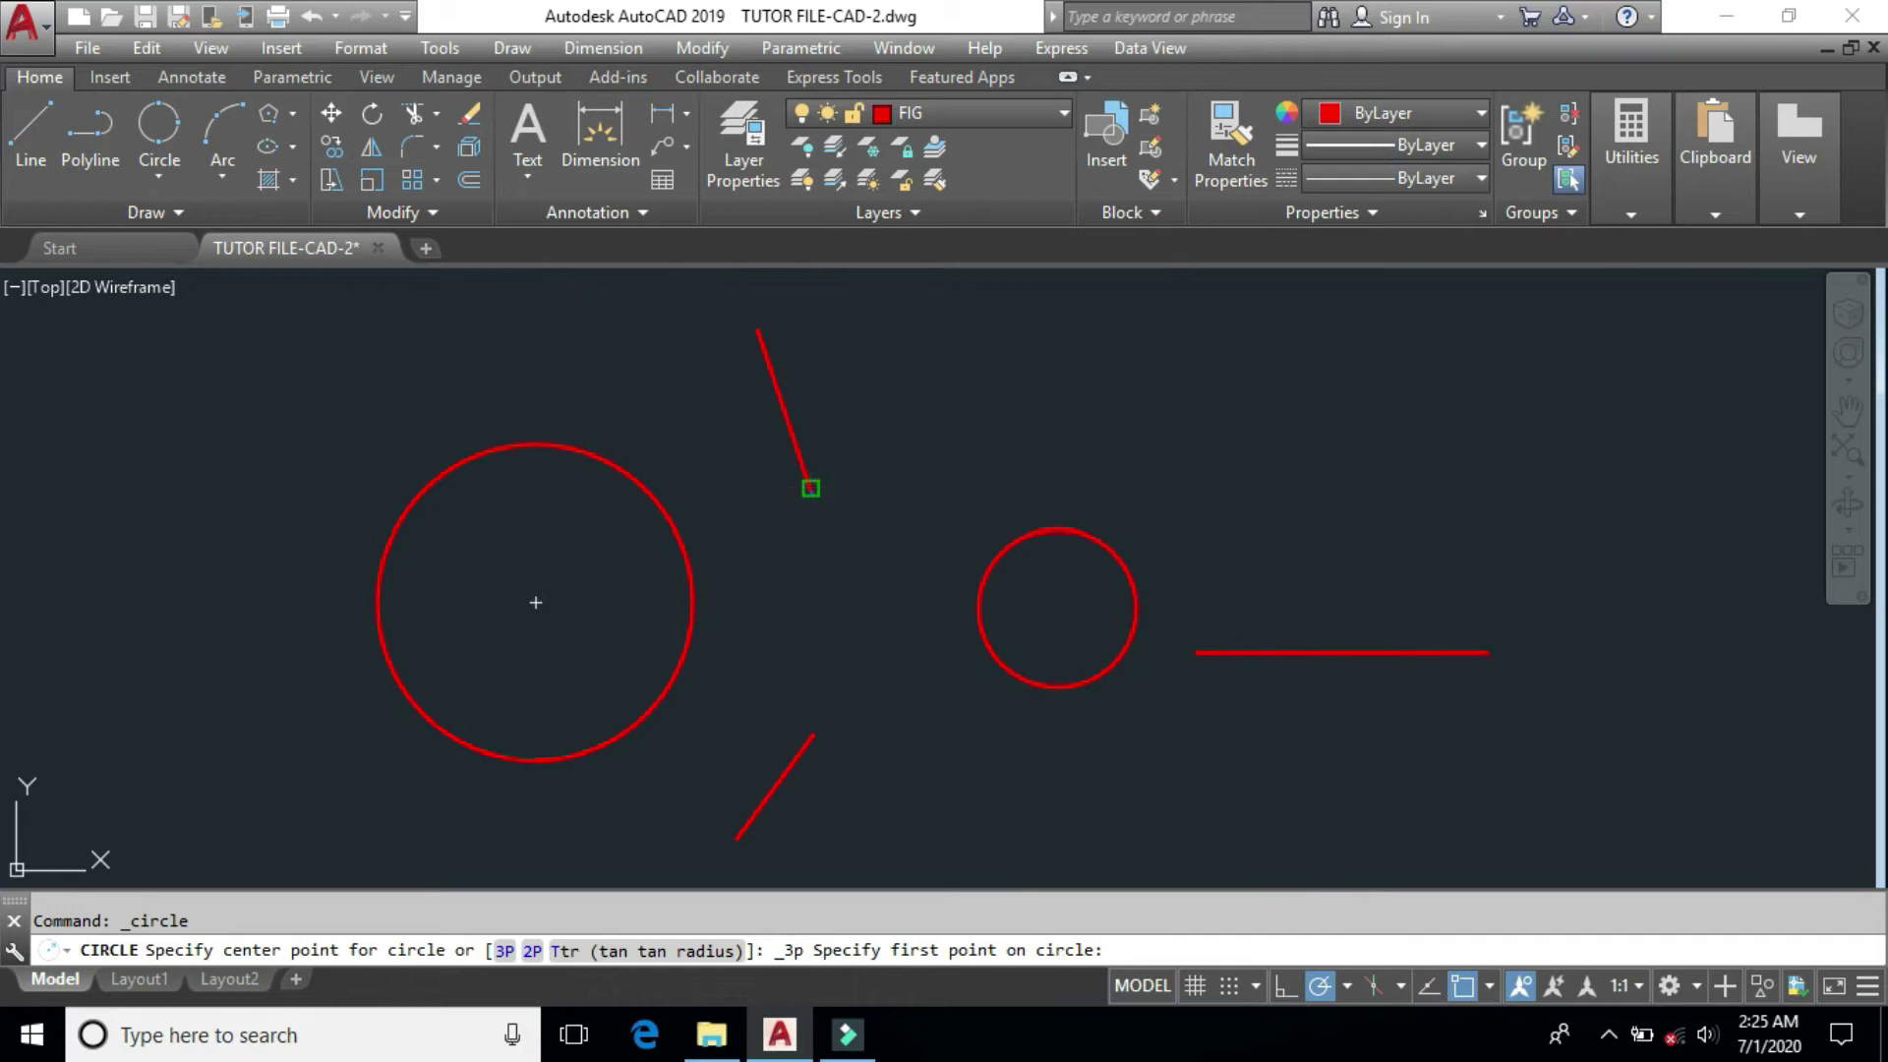
left_click(810, 488)
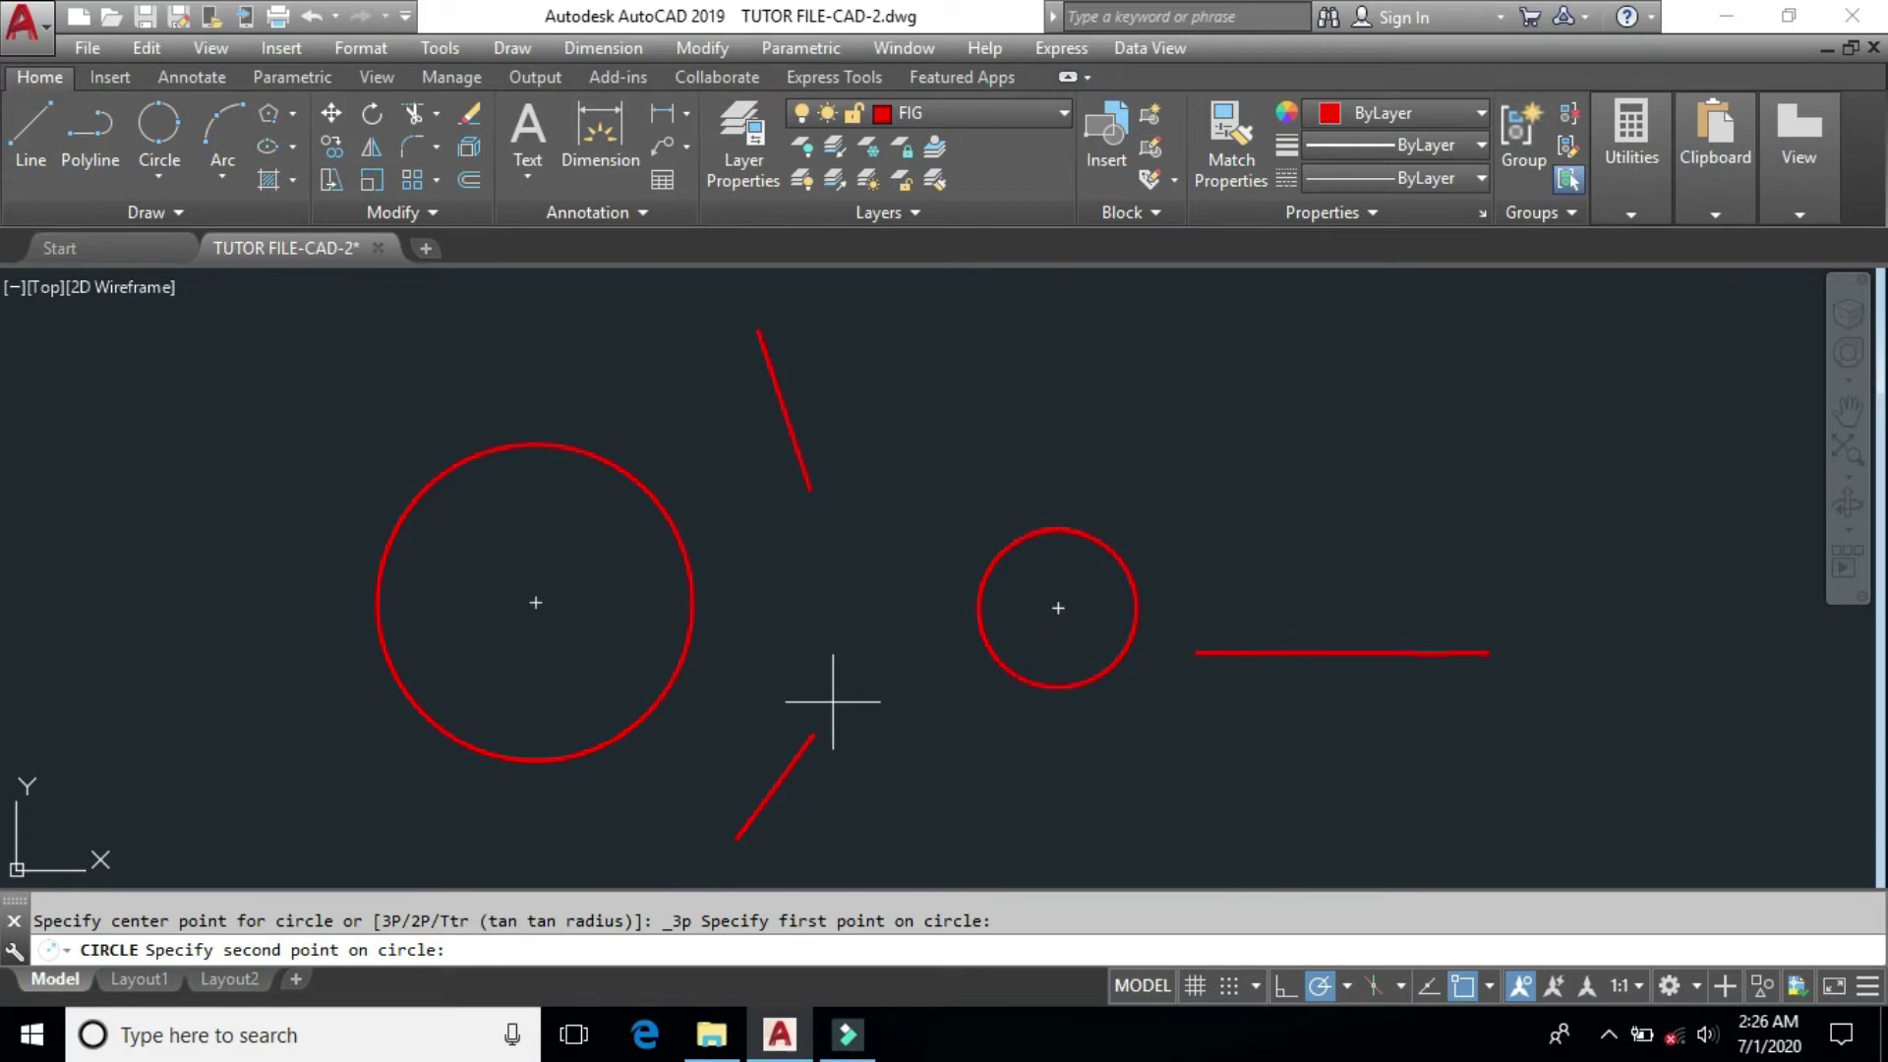
left_click(813, 735)
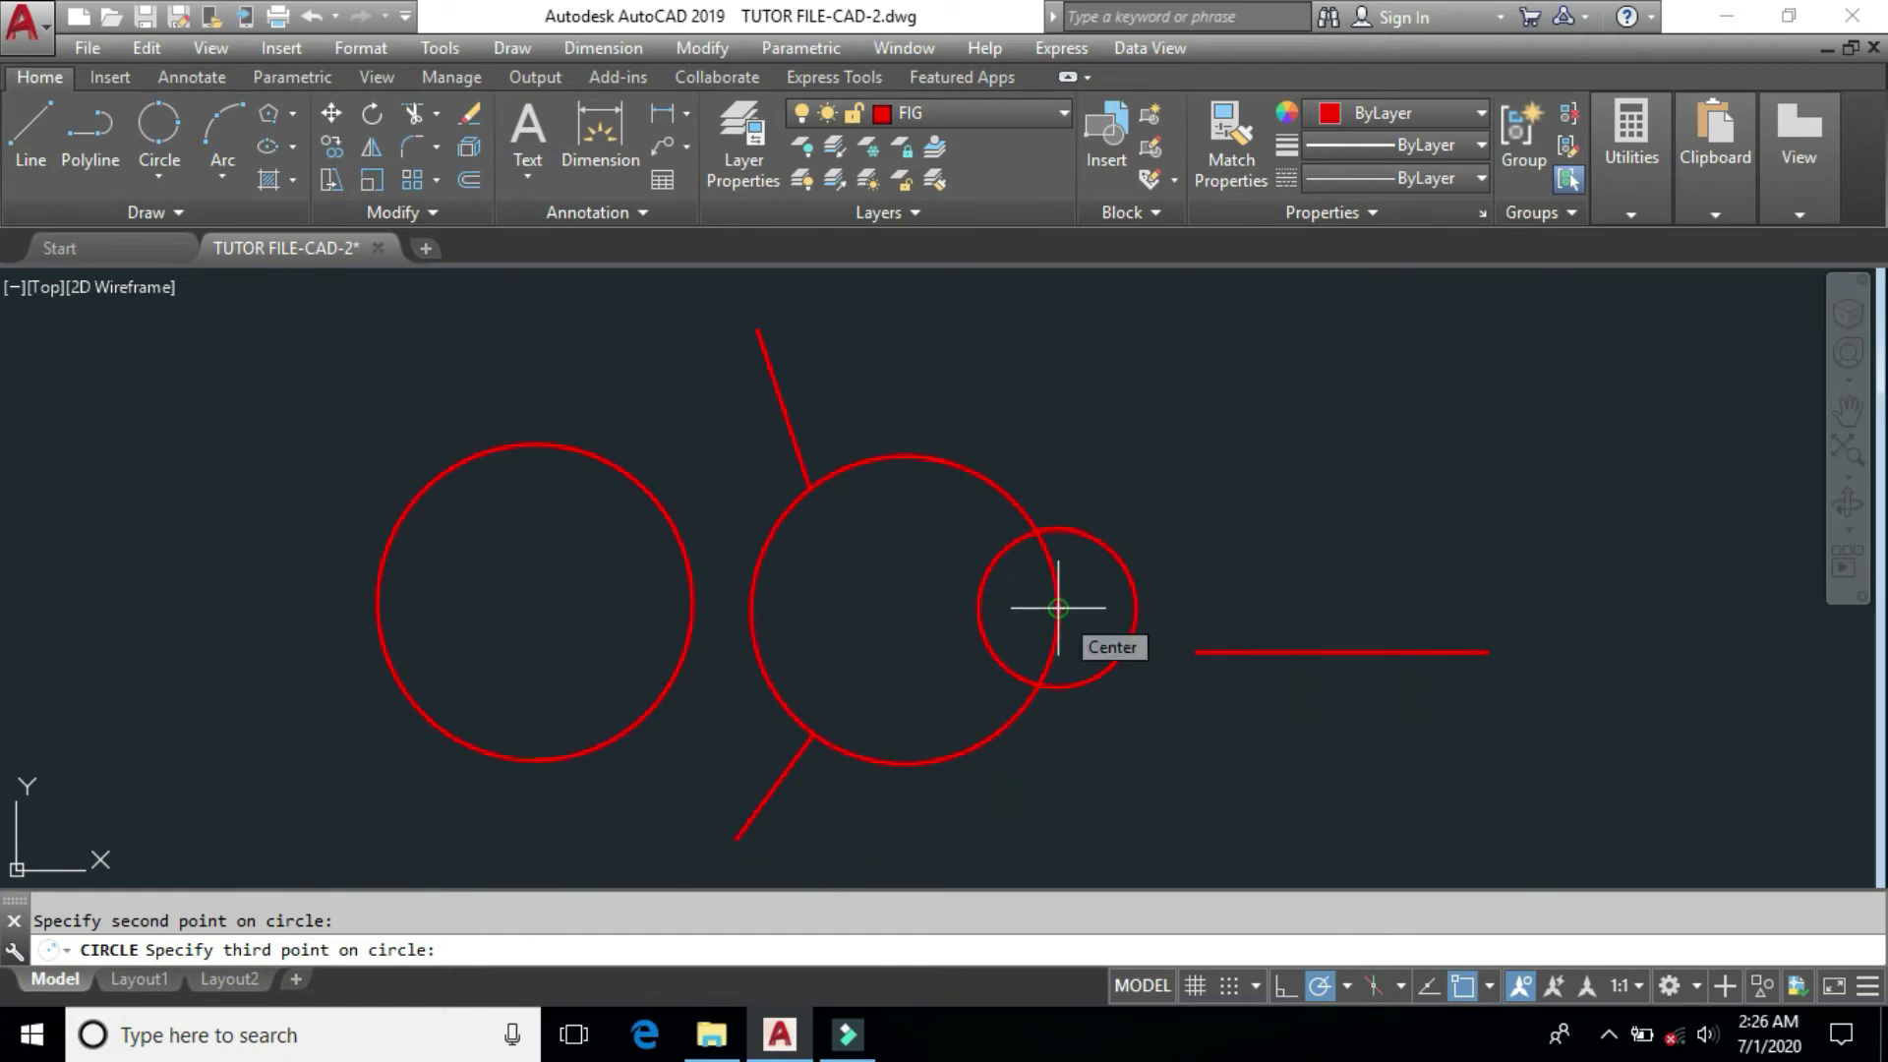
left_click(1198, 652)
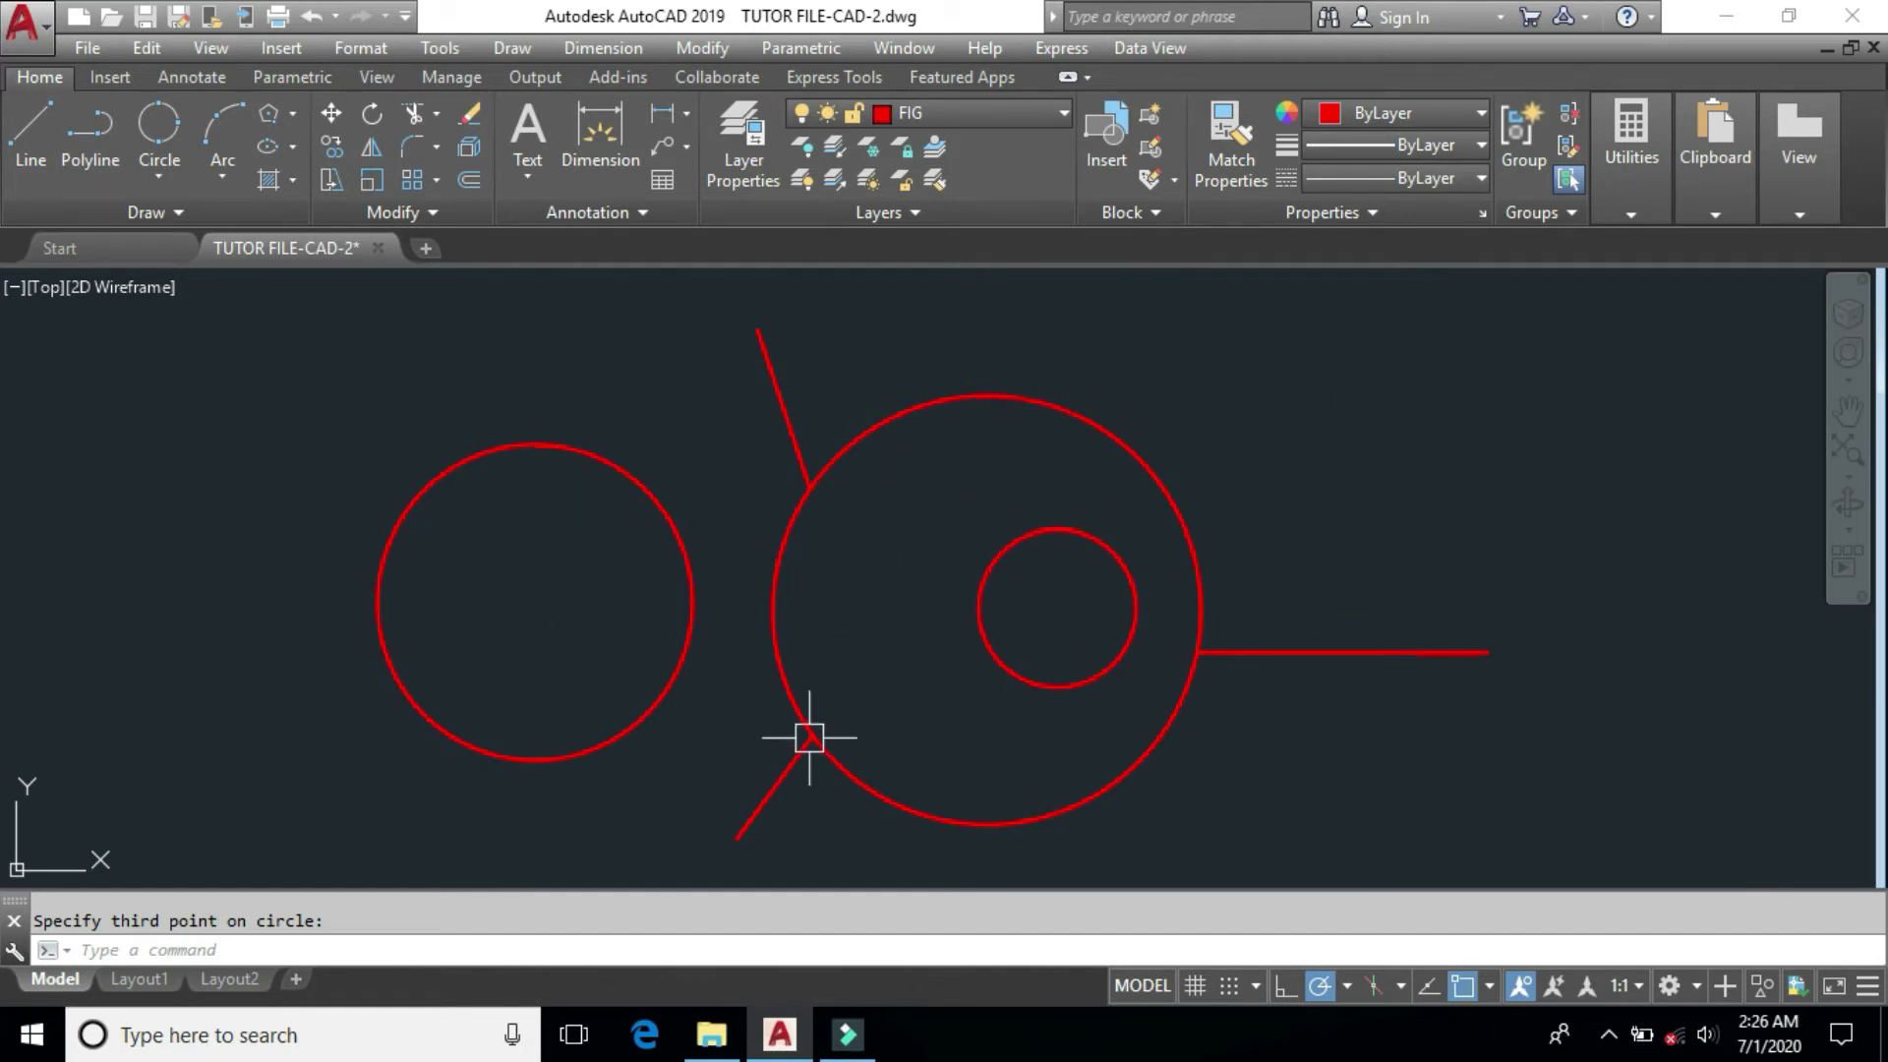
Draw a 3P circle on the right, over the horizontal line's right end.
middle_click_drag(1353, 643, 1195, 649)
type("c")
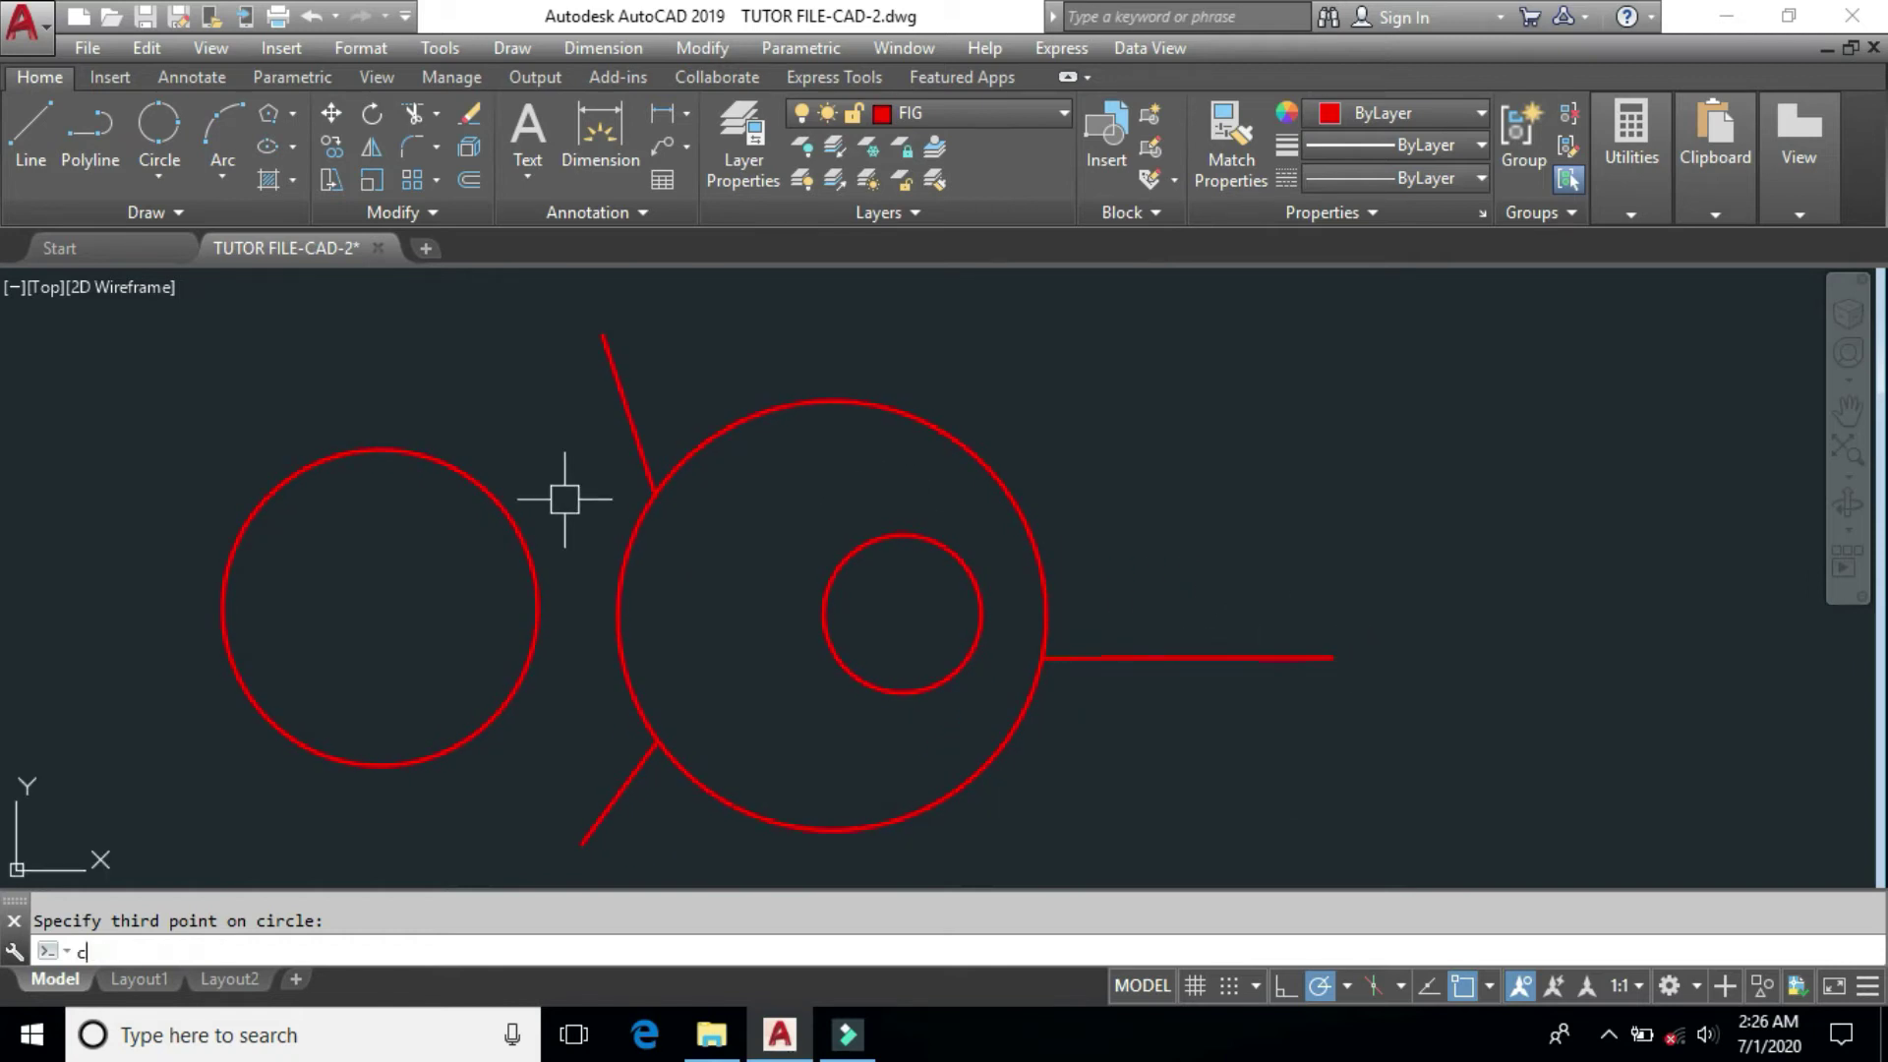
key("Return")
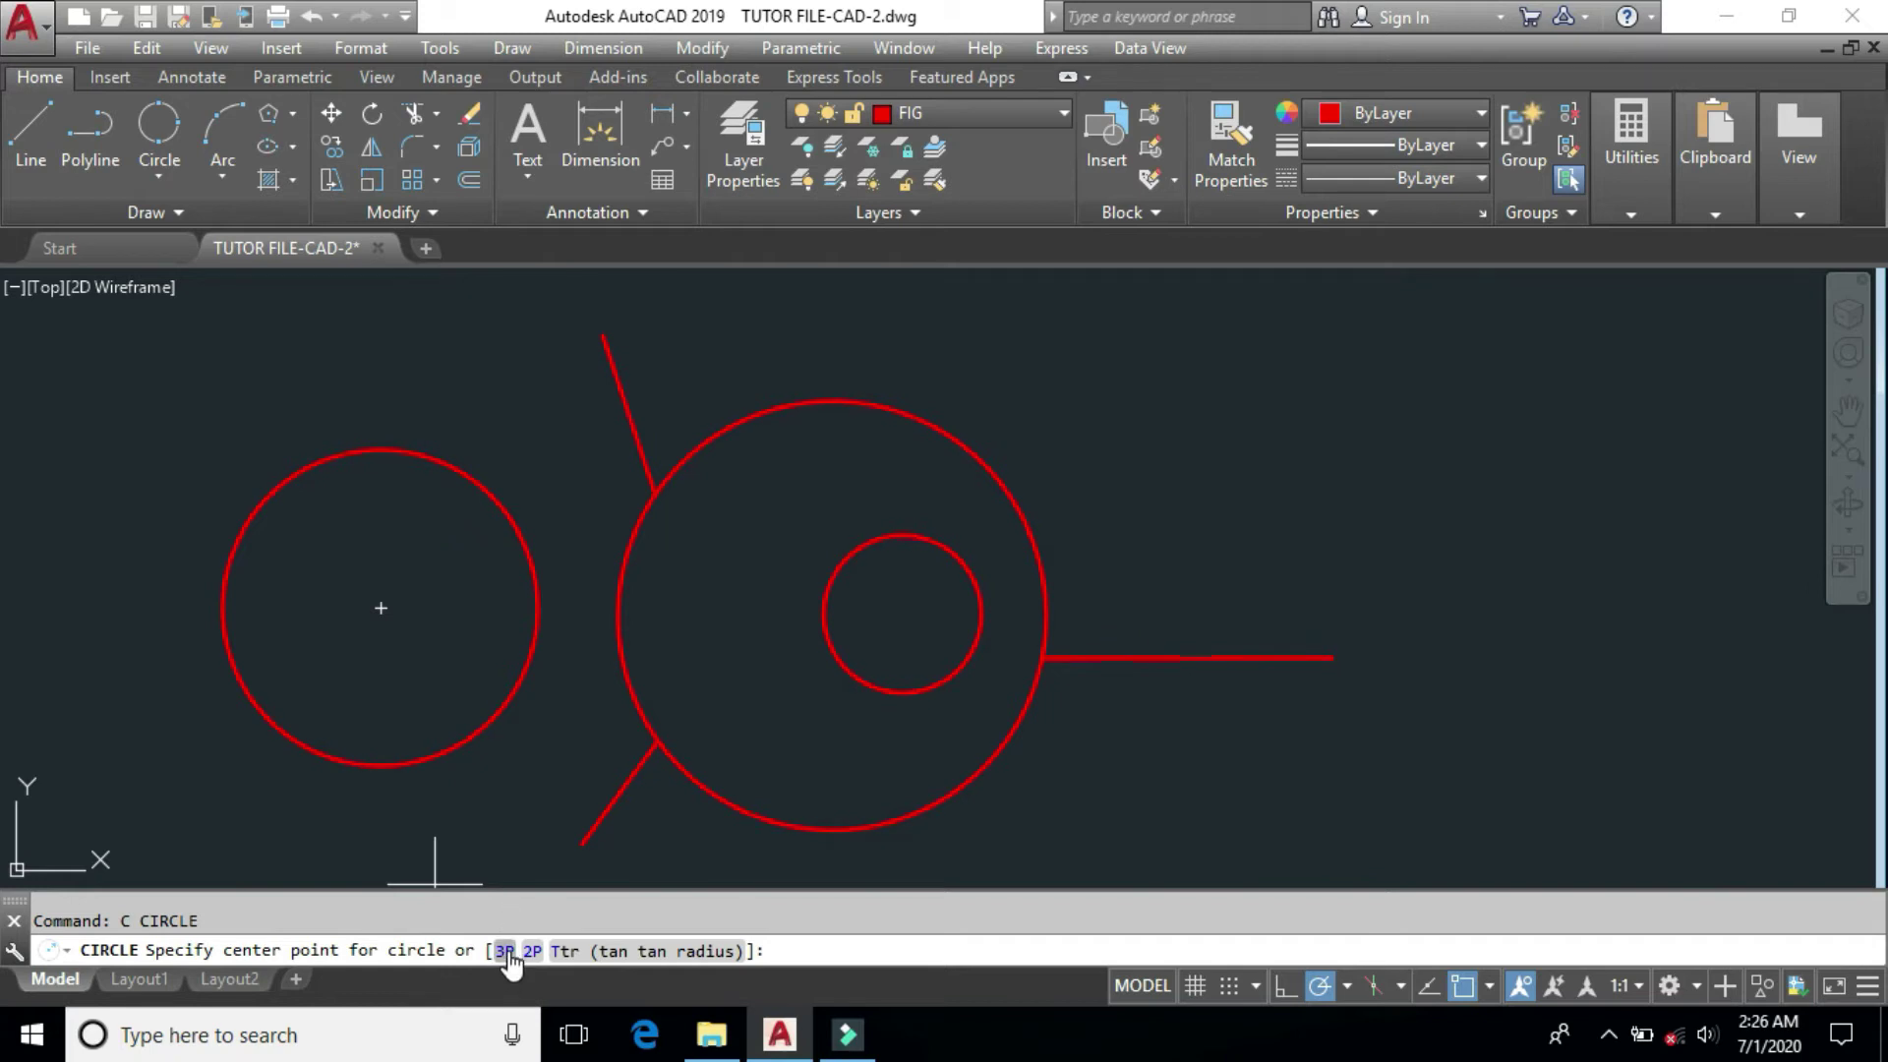
left_click(506, 951)
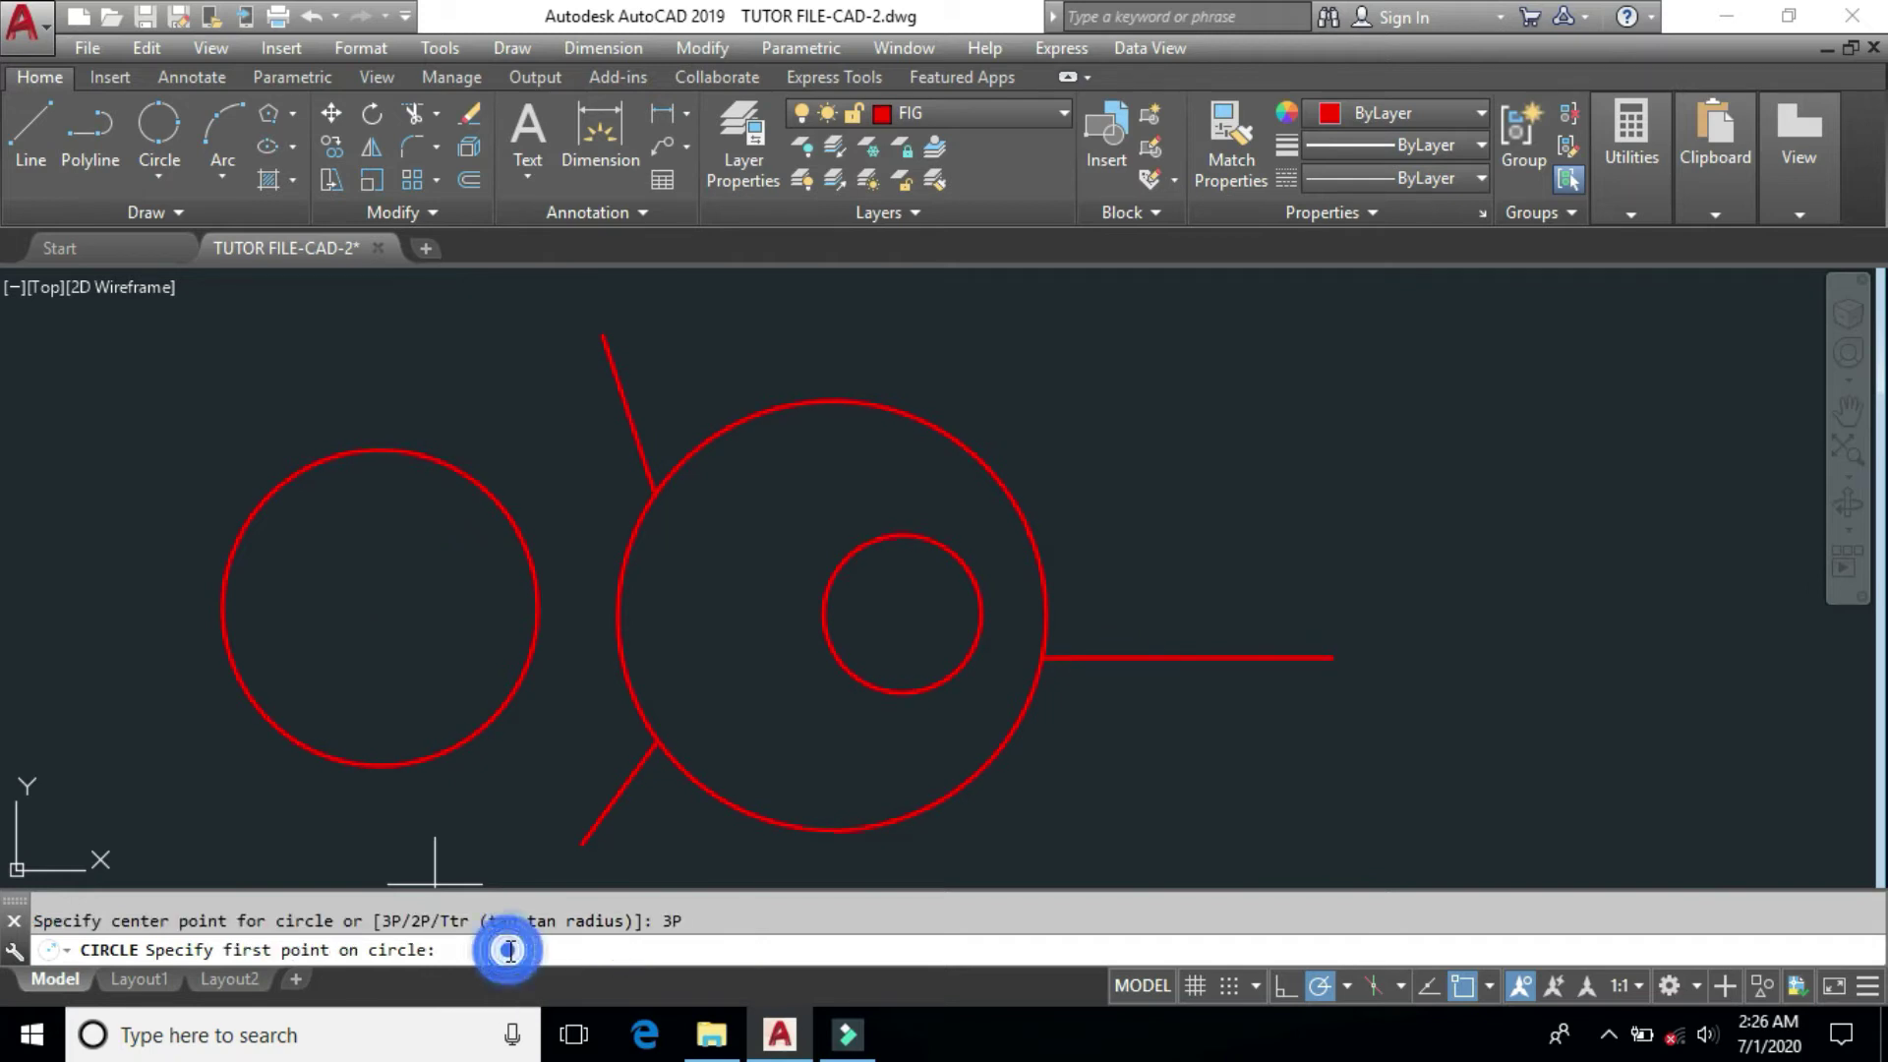
left_click(1220, 510)
left_click(1474, 371)
left_click(1499, 634)
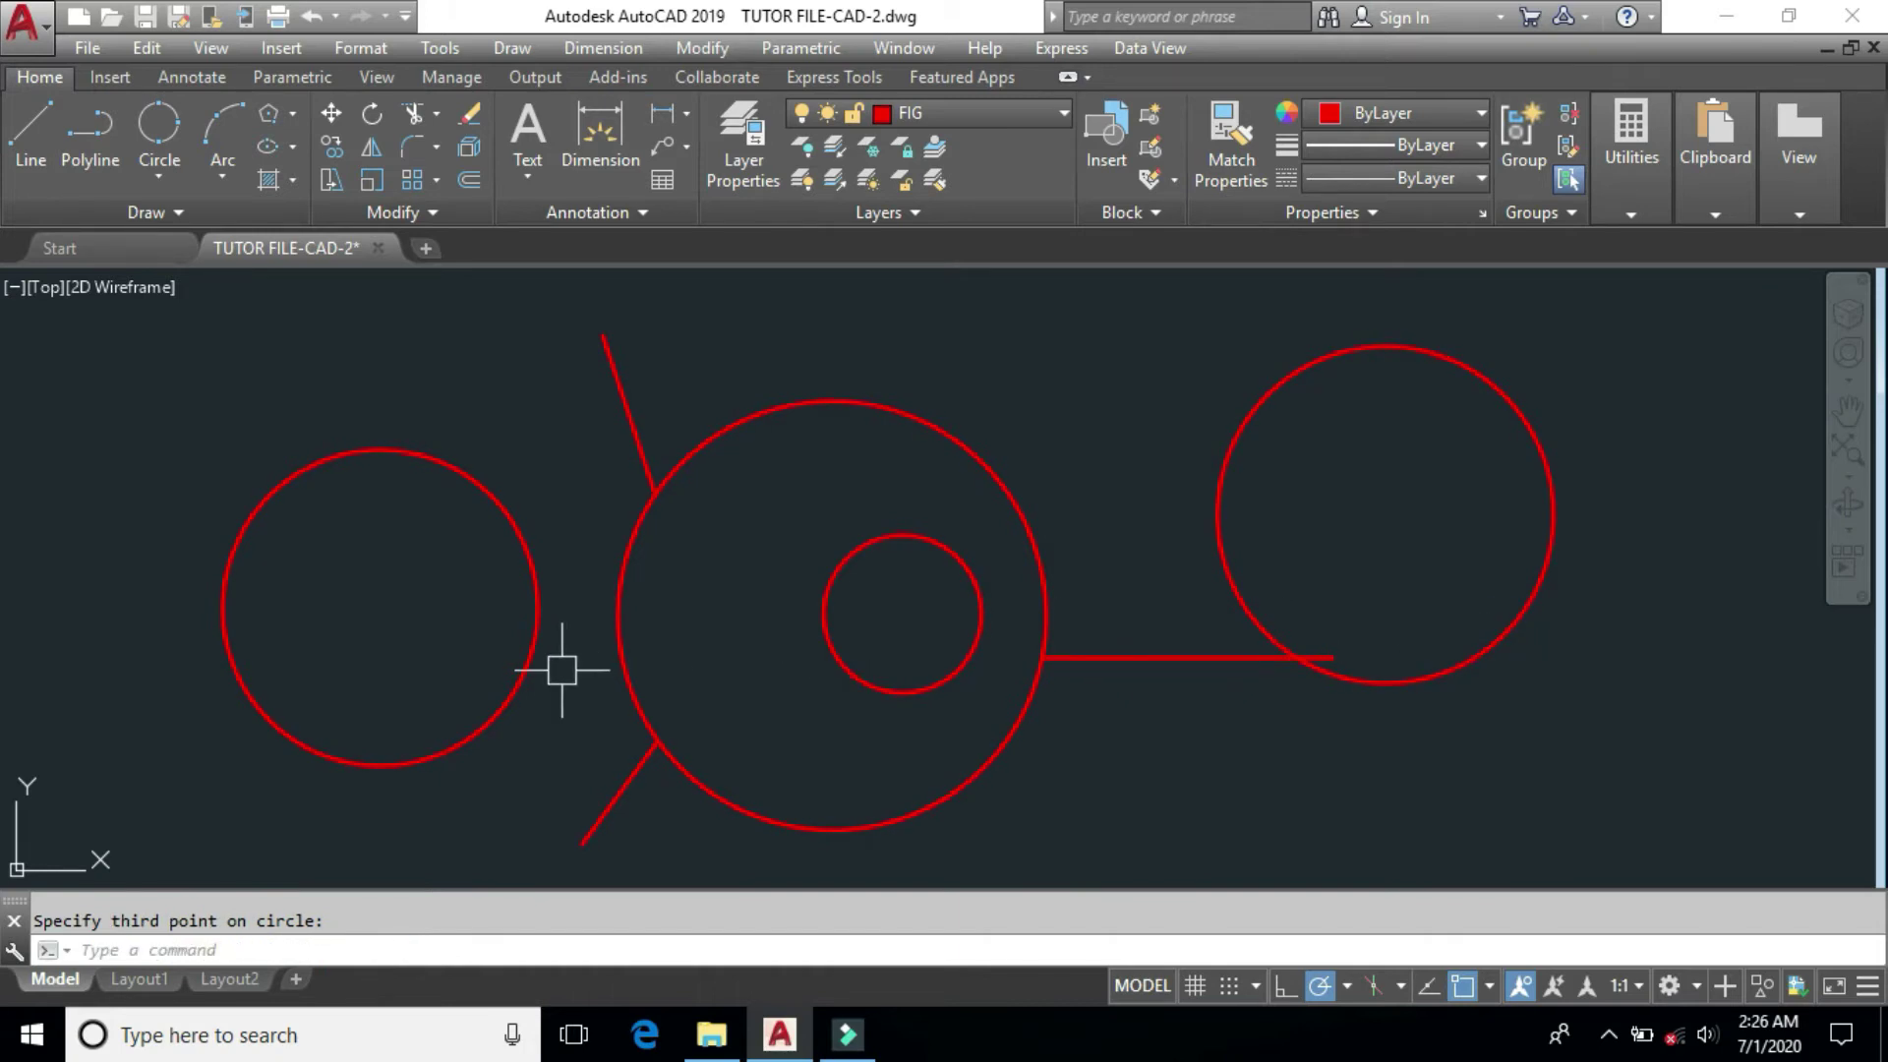
Draw a small 2P circle above, between the large circle and the right-hand circle.
key("Return")
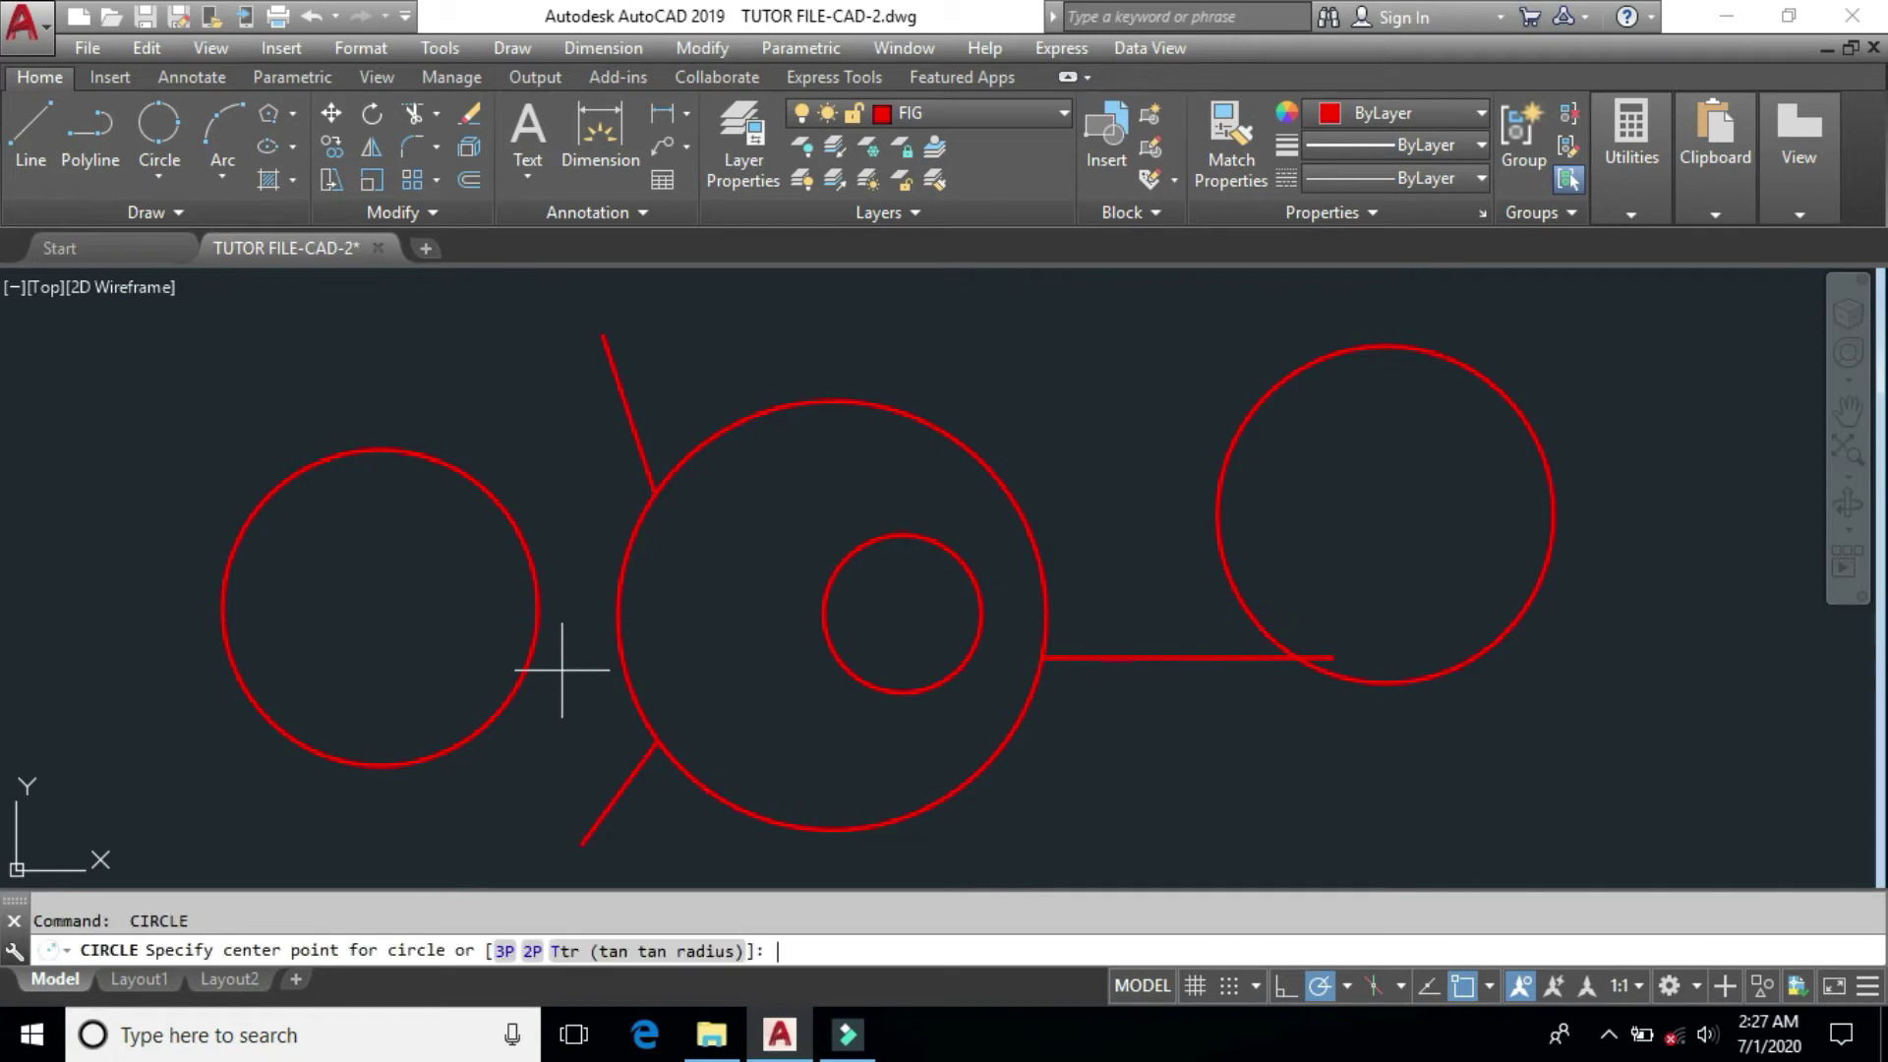
left_click(532, 954)
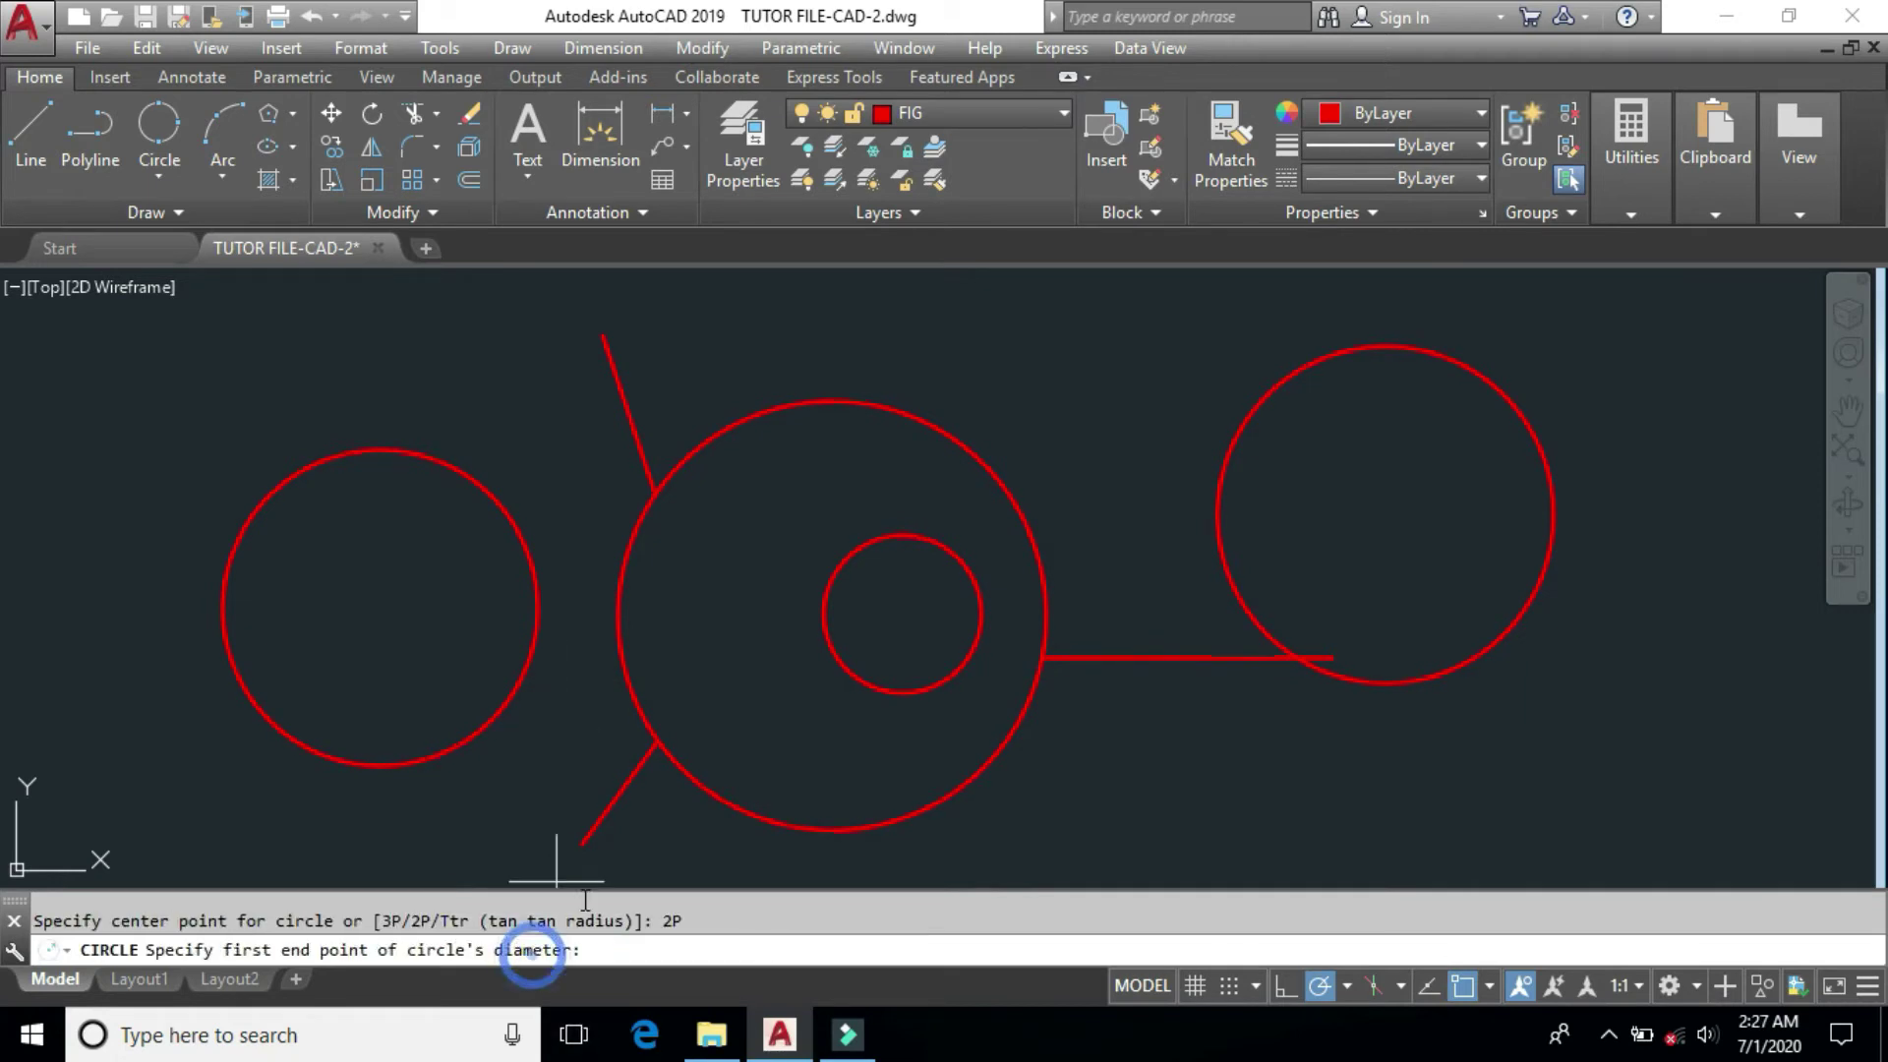
left_click(1040, 351)
left_click(1118, 465)
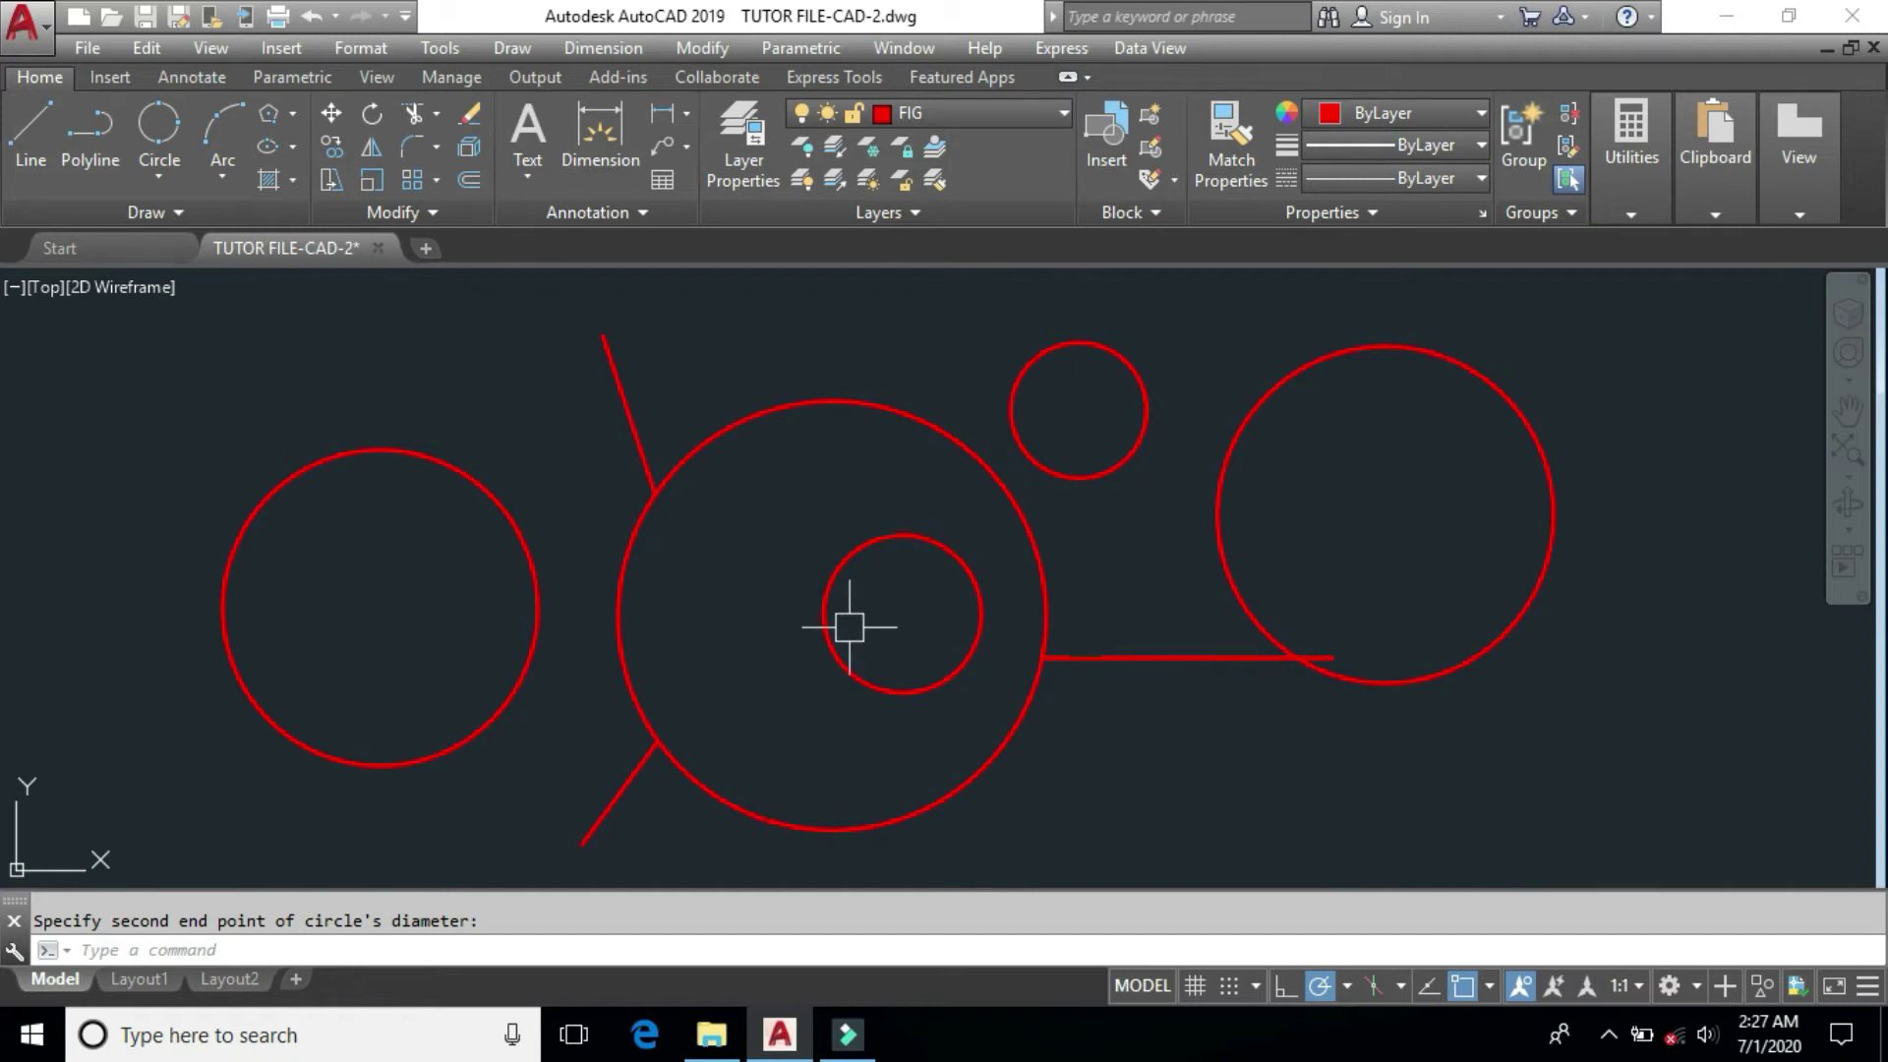
key("Return")
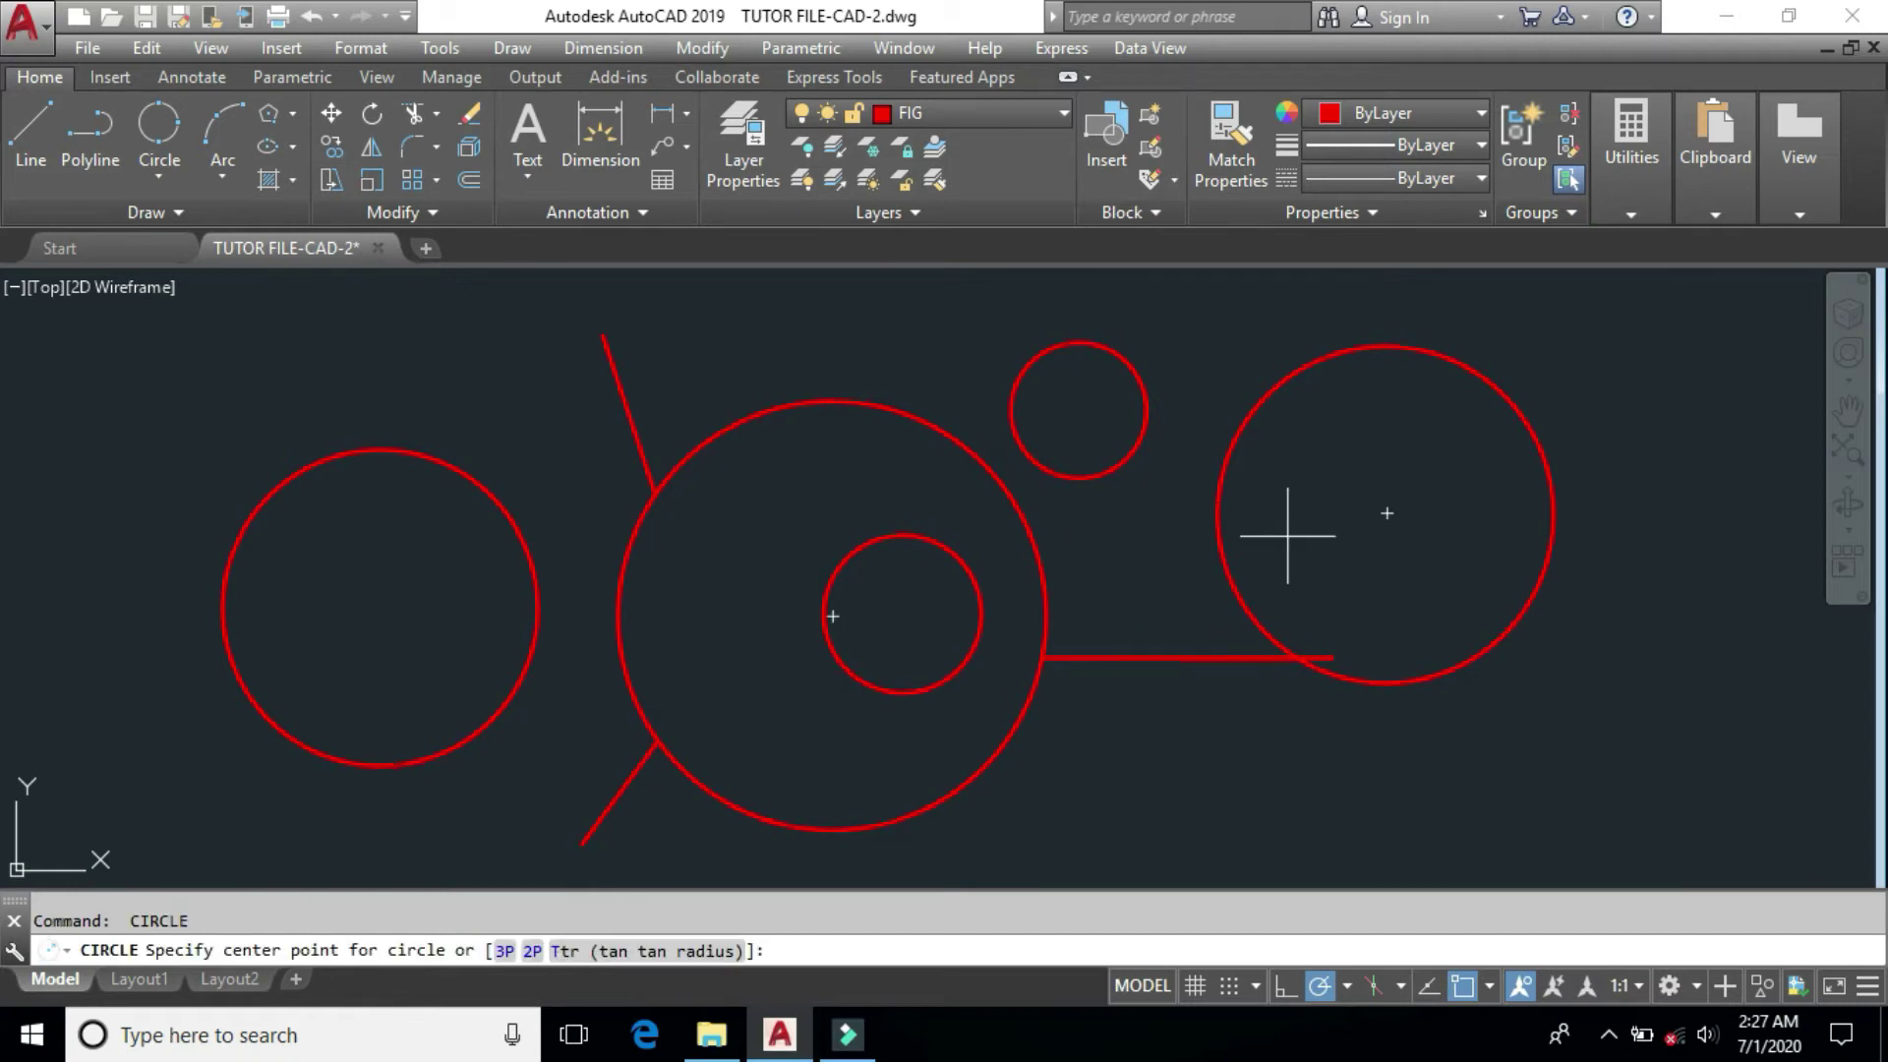
key("Escape")
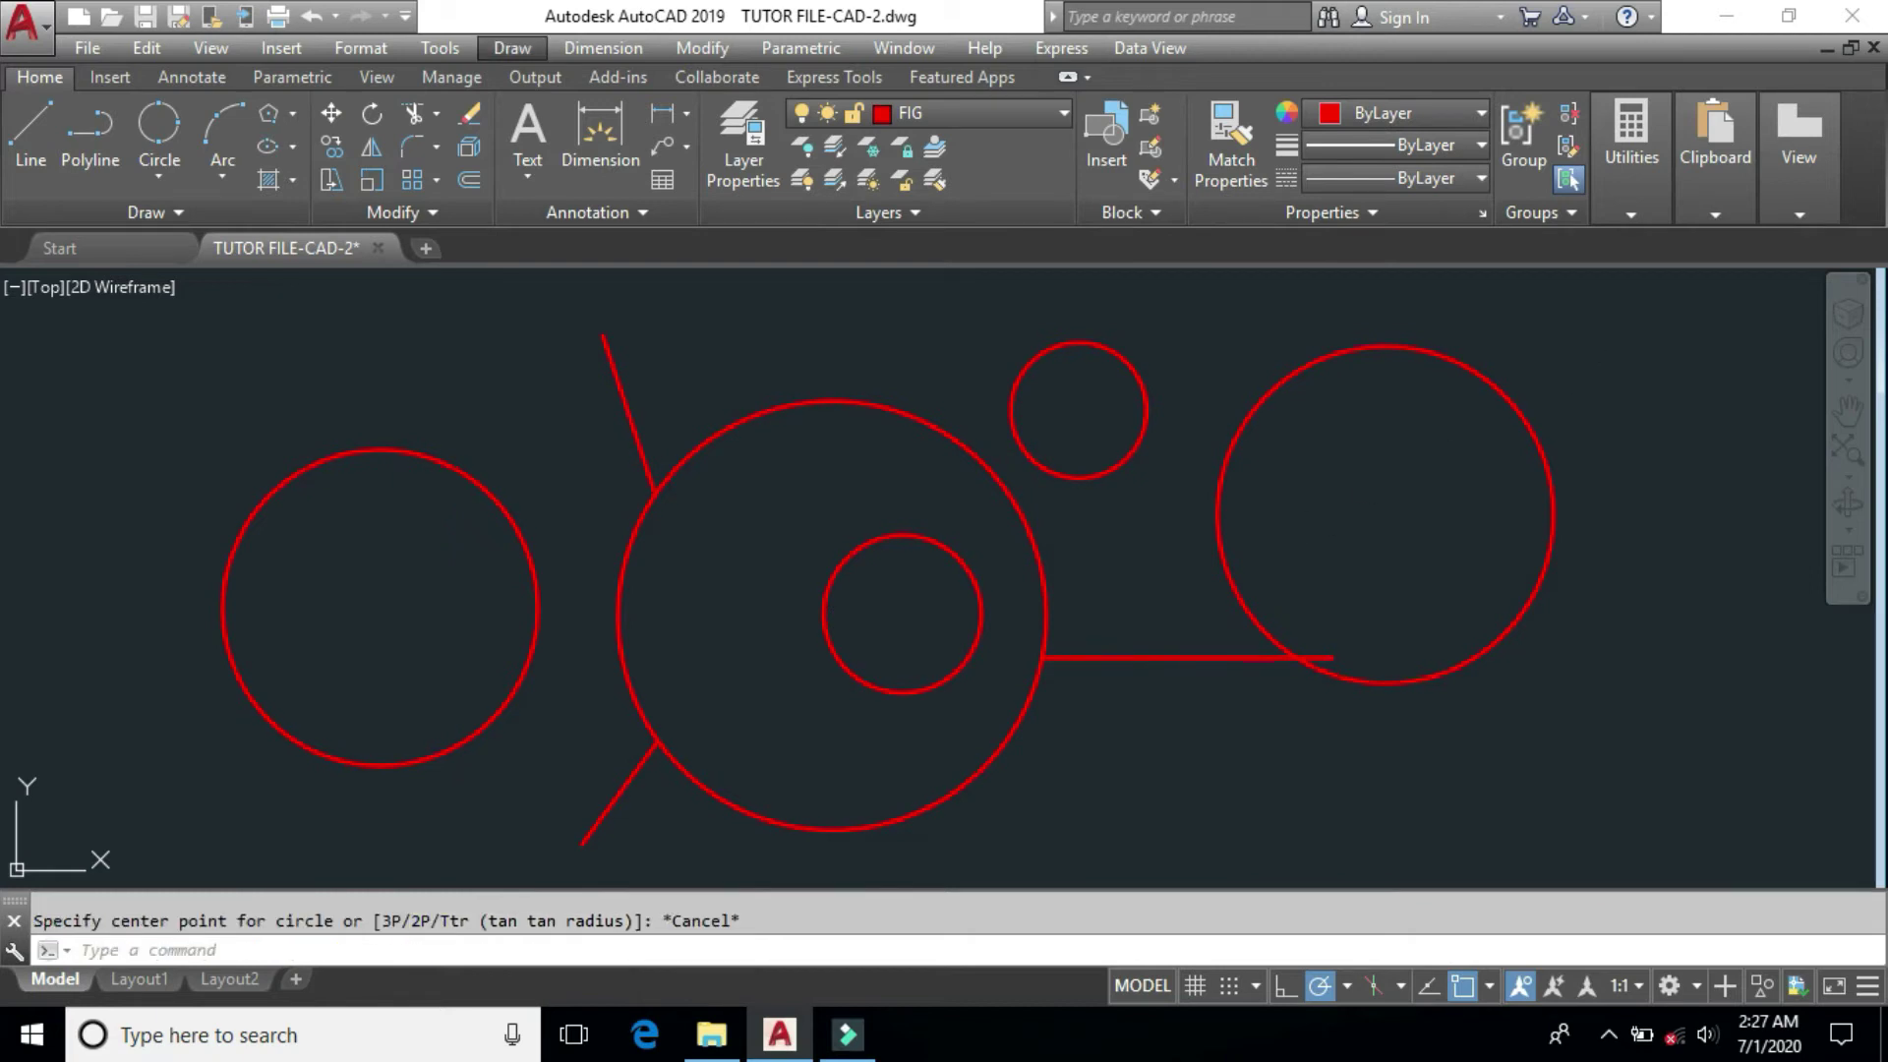
Select and erase all eight drawn objects.
left_click(1667, 337)
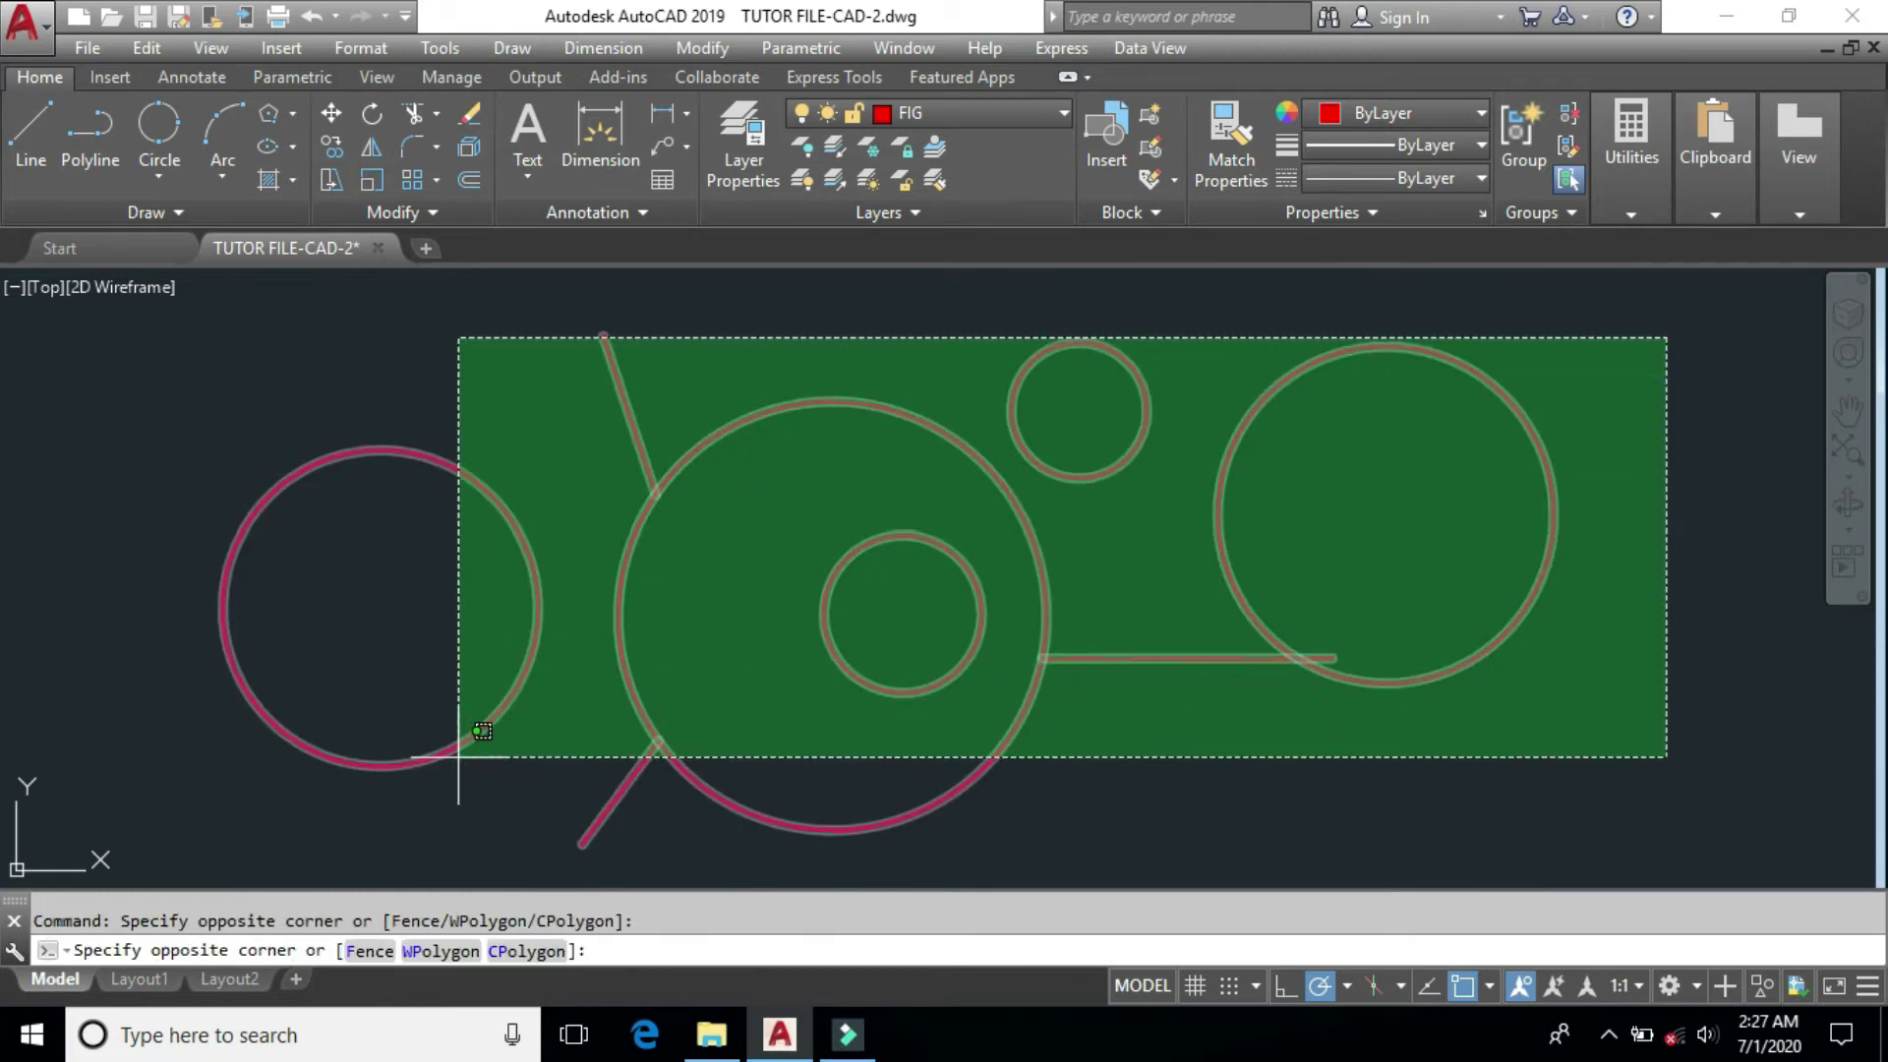
left_click(458, 757)
key("Delete")
Draw two new slanted lines: an upper diagonal and a lower shallow one.
key("Return")
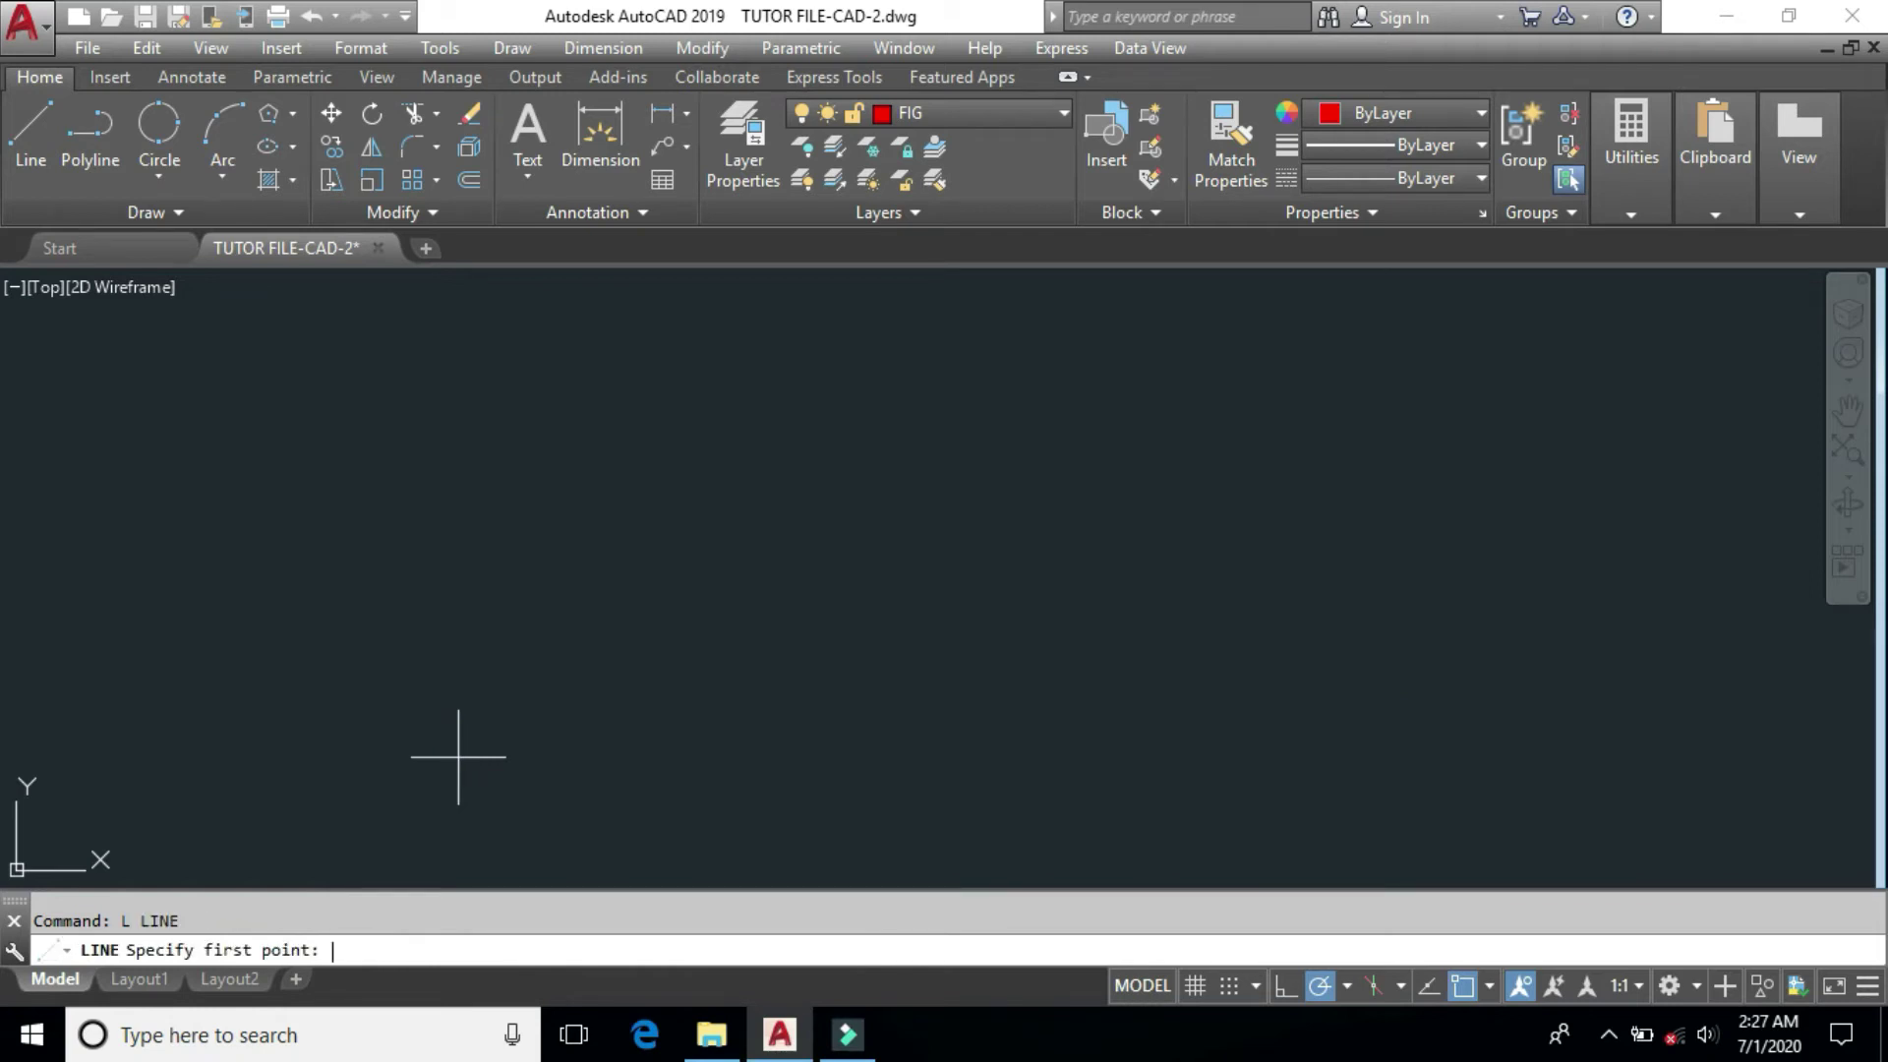
left_click(652, 582)
left_click(906, 378)
key("Return")
key("Return")
left_click(692, 682)
left_click(1025, 749)
key("Return")
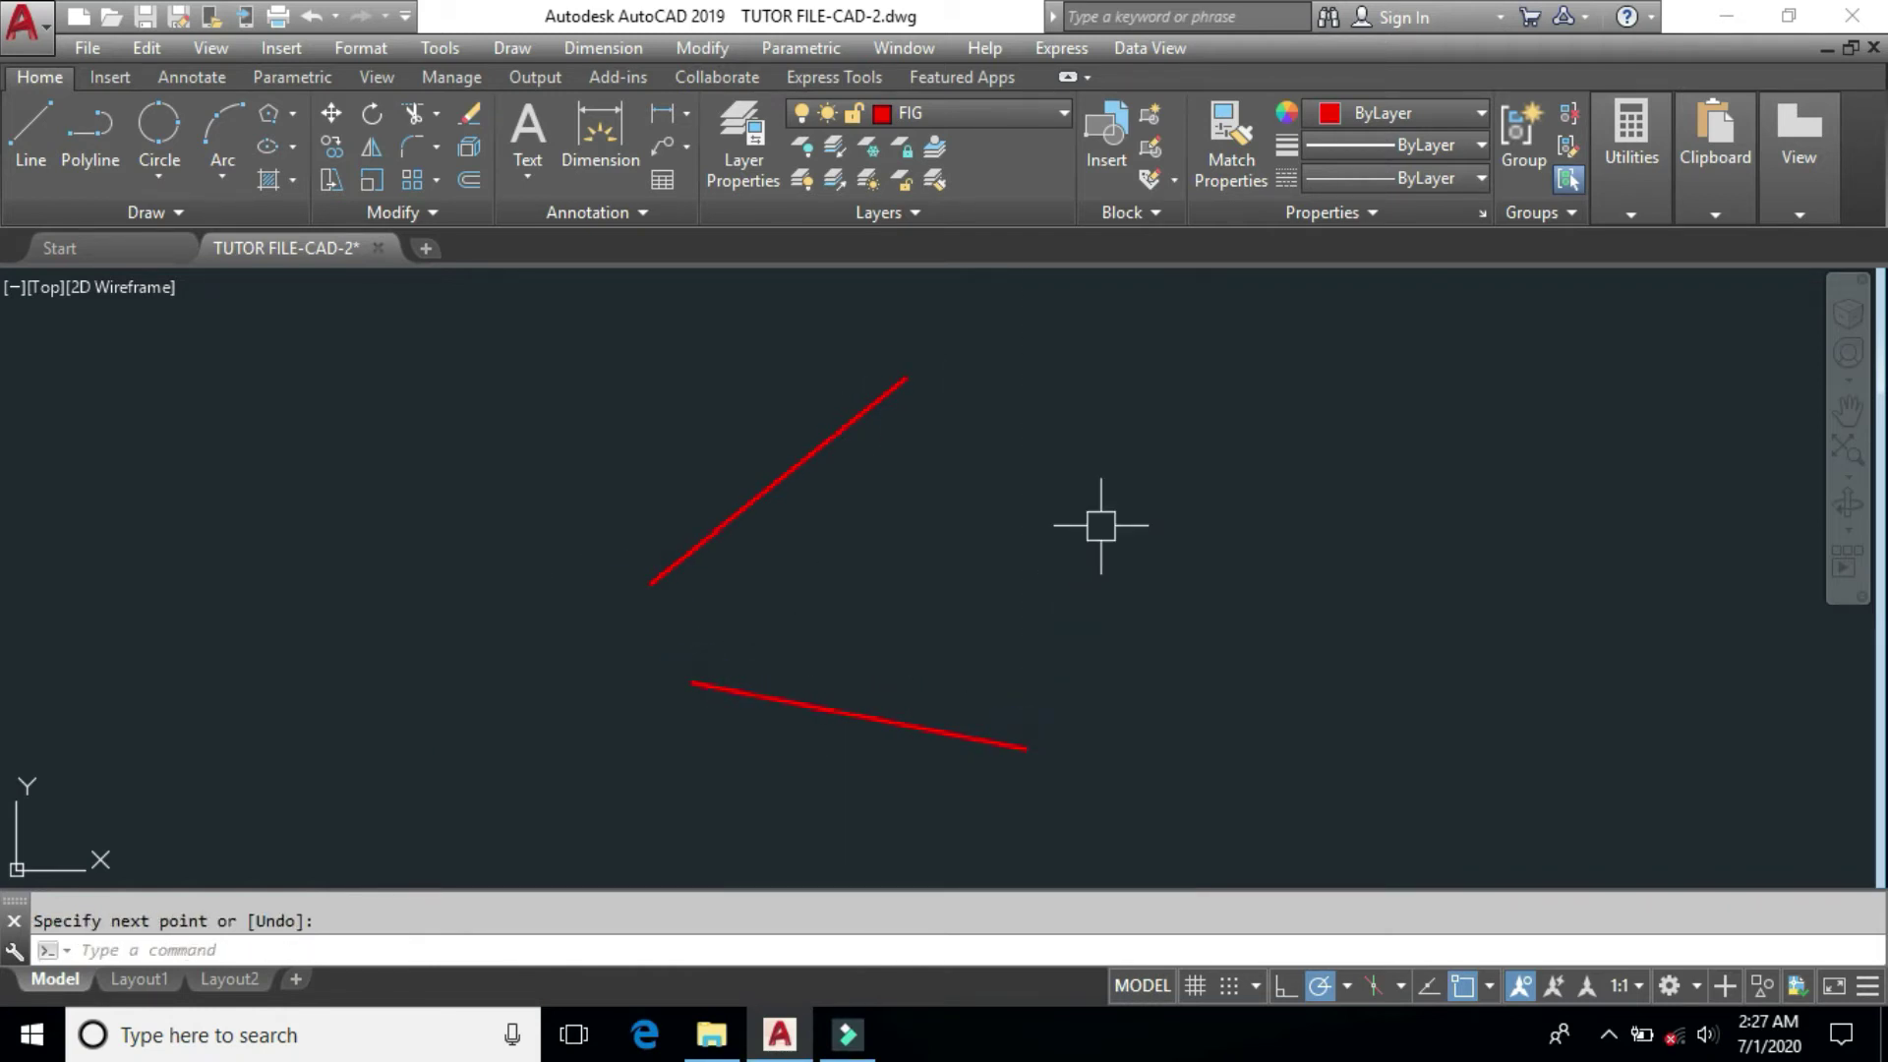
type("PO")
Turn on Nearest object snap and place point markers on the lower and upper lines.
key("Return")
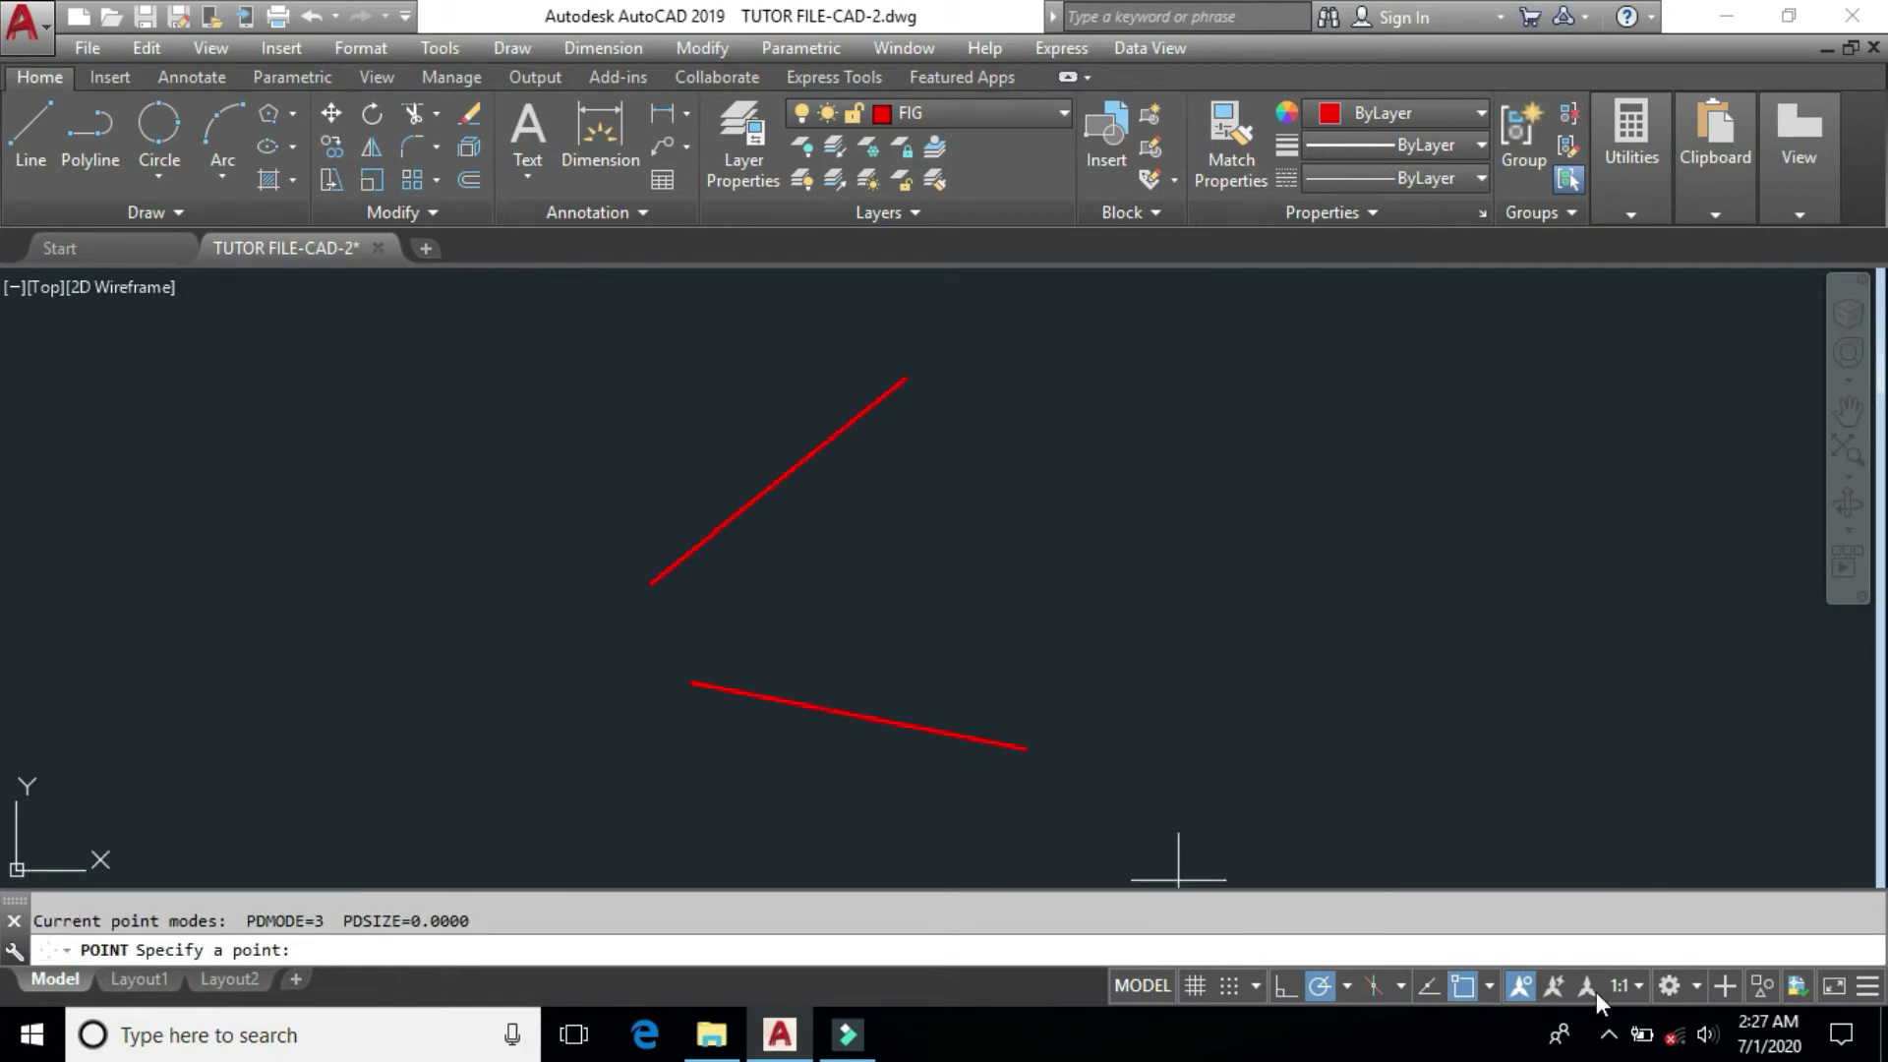
left_click(1486, 984)
left_click(1531, 845)
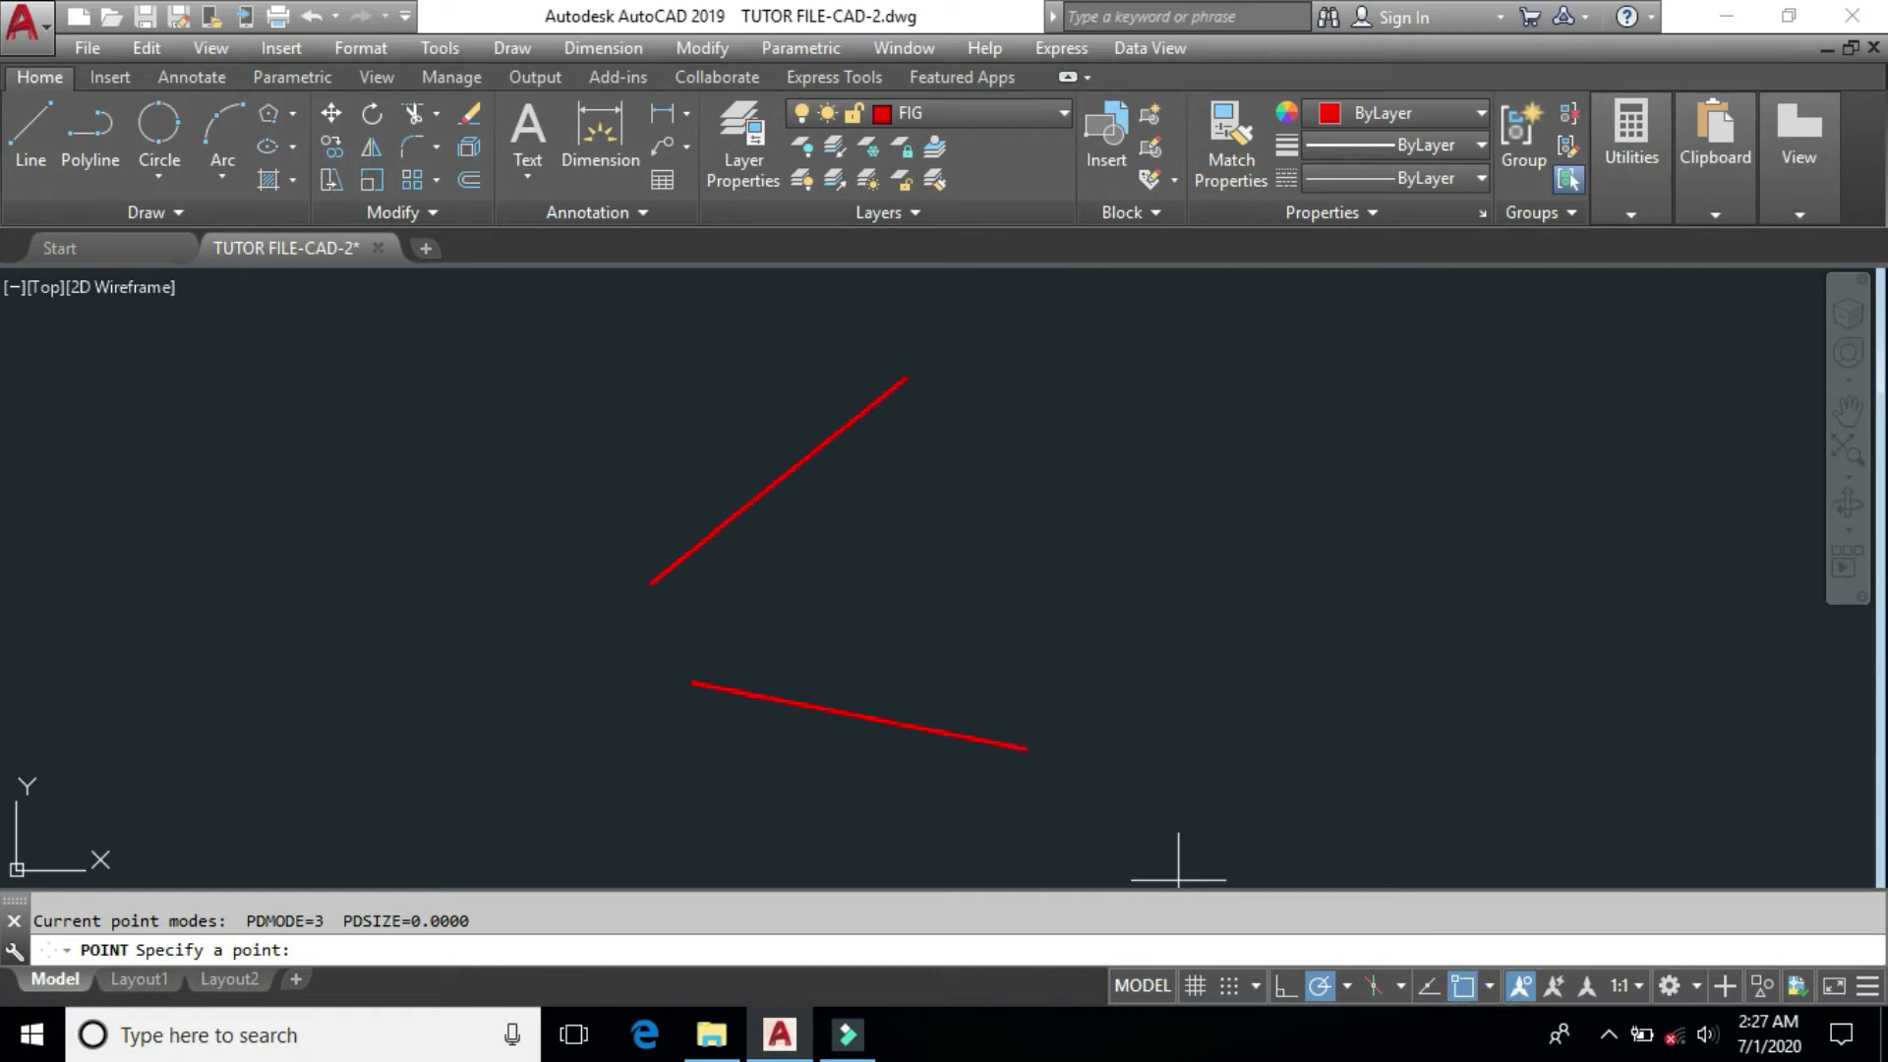
left_click(947, 733)
key("Return")
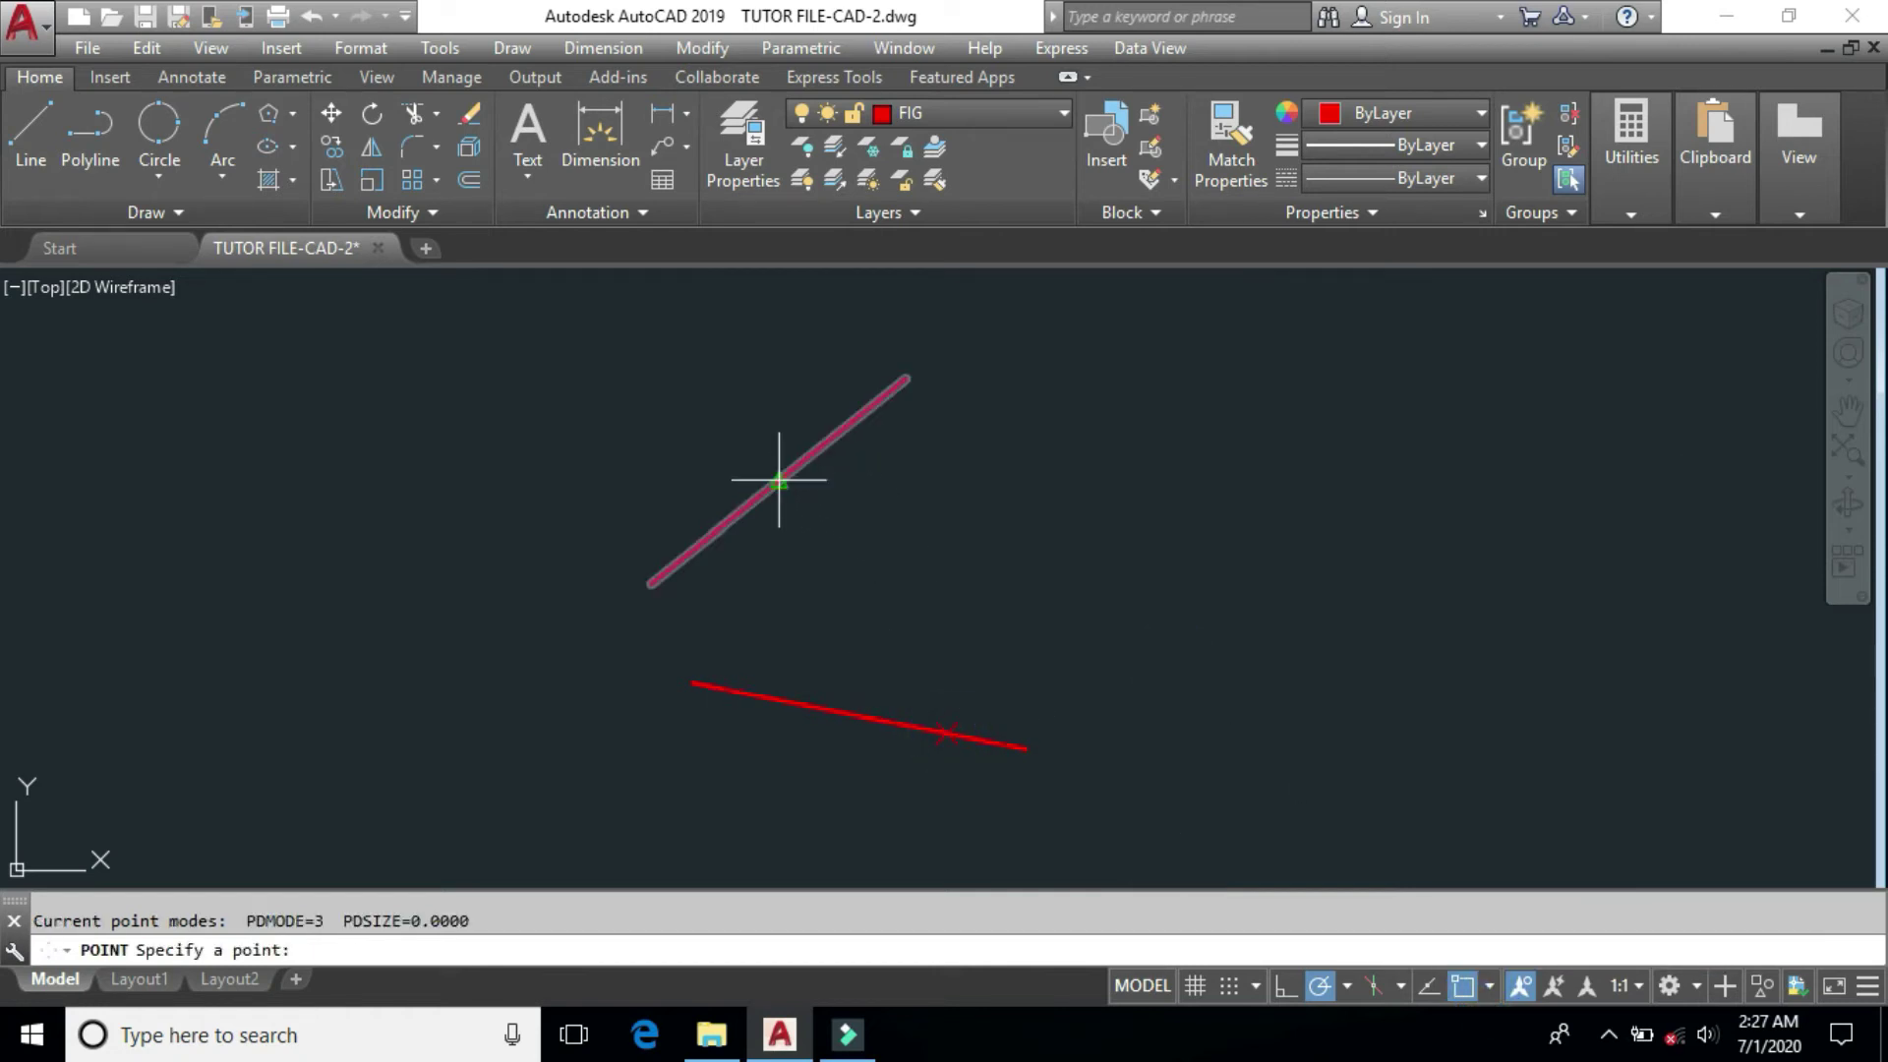
left_click(777, 481)
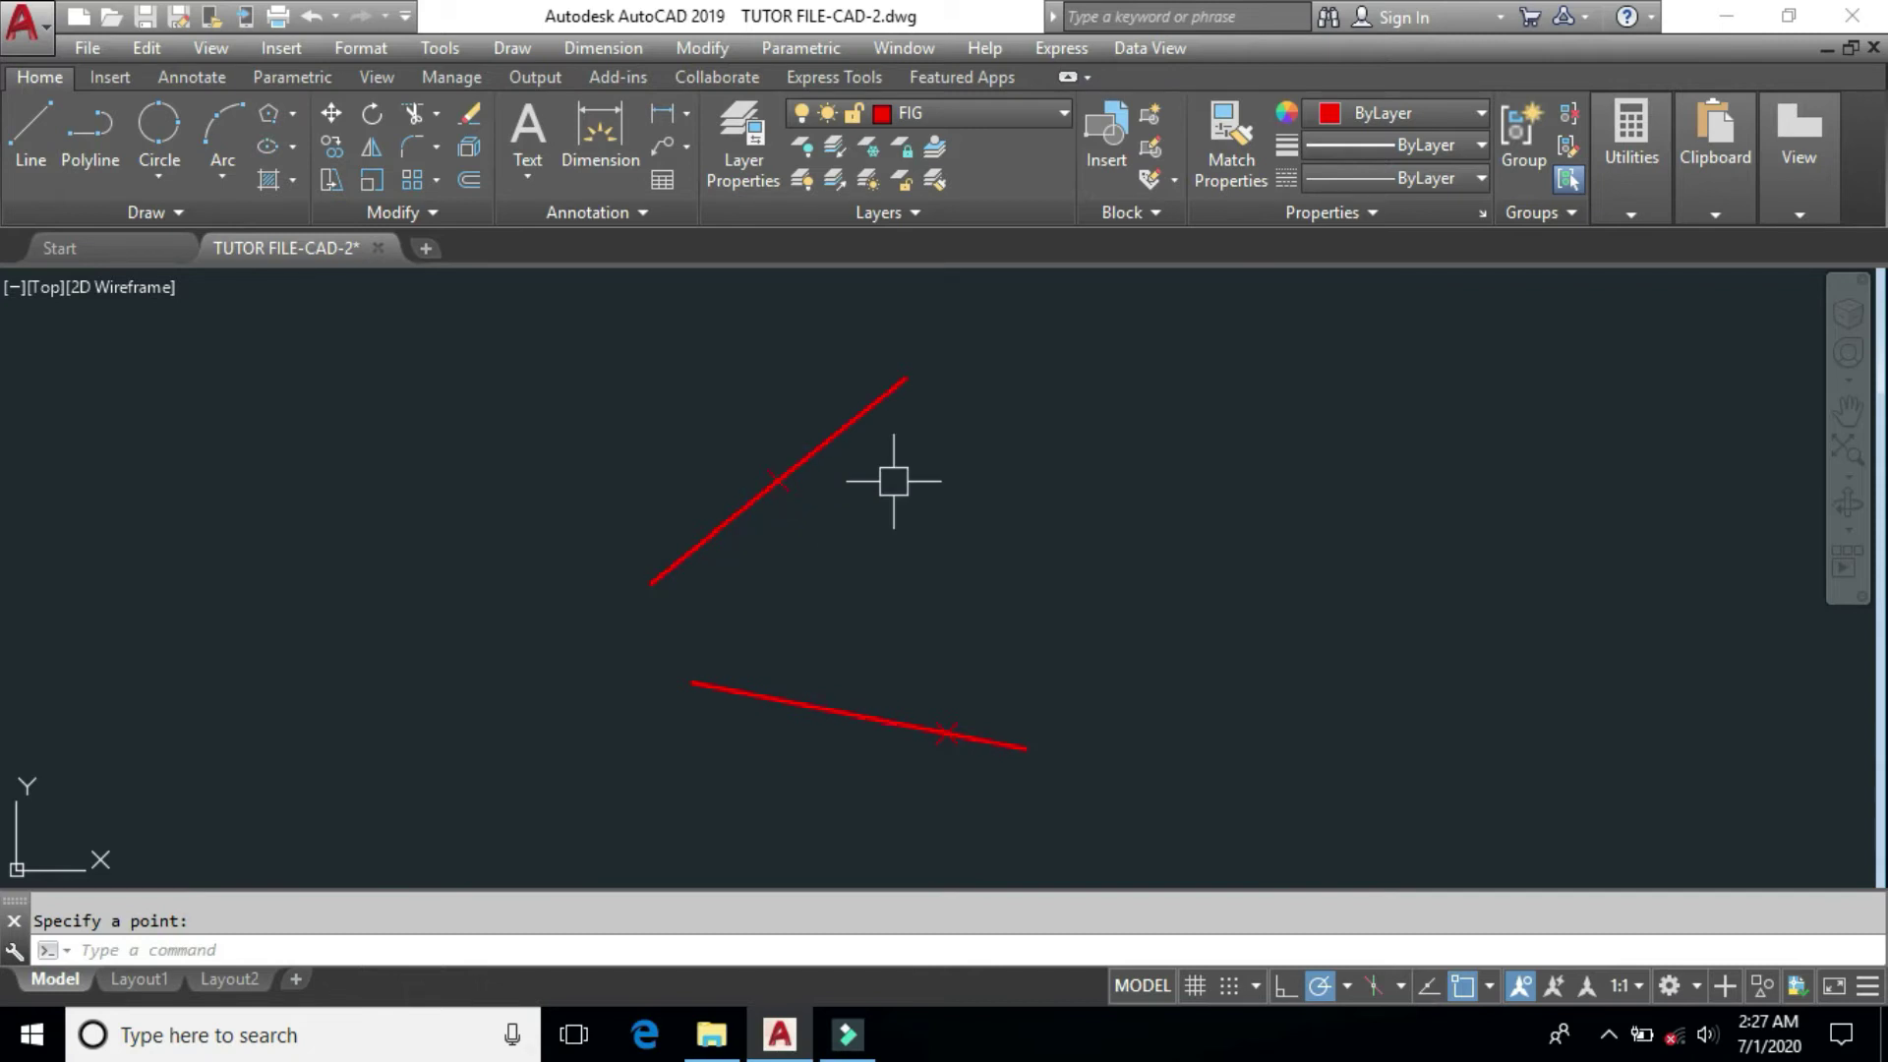
Draw a radius-30 circle tangent to the diagonal line and the lower line.
left_click(168, 180)
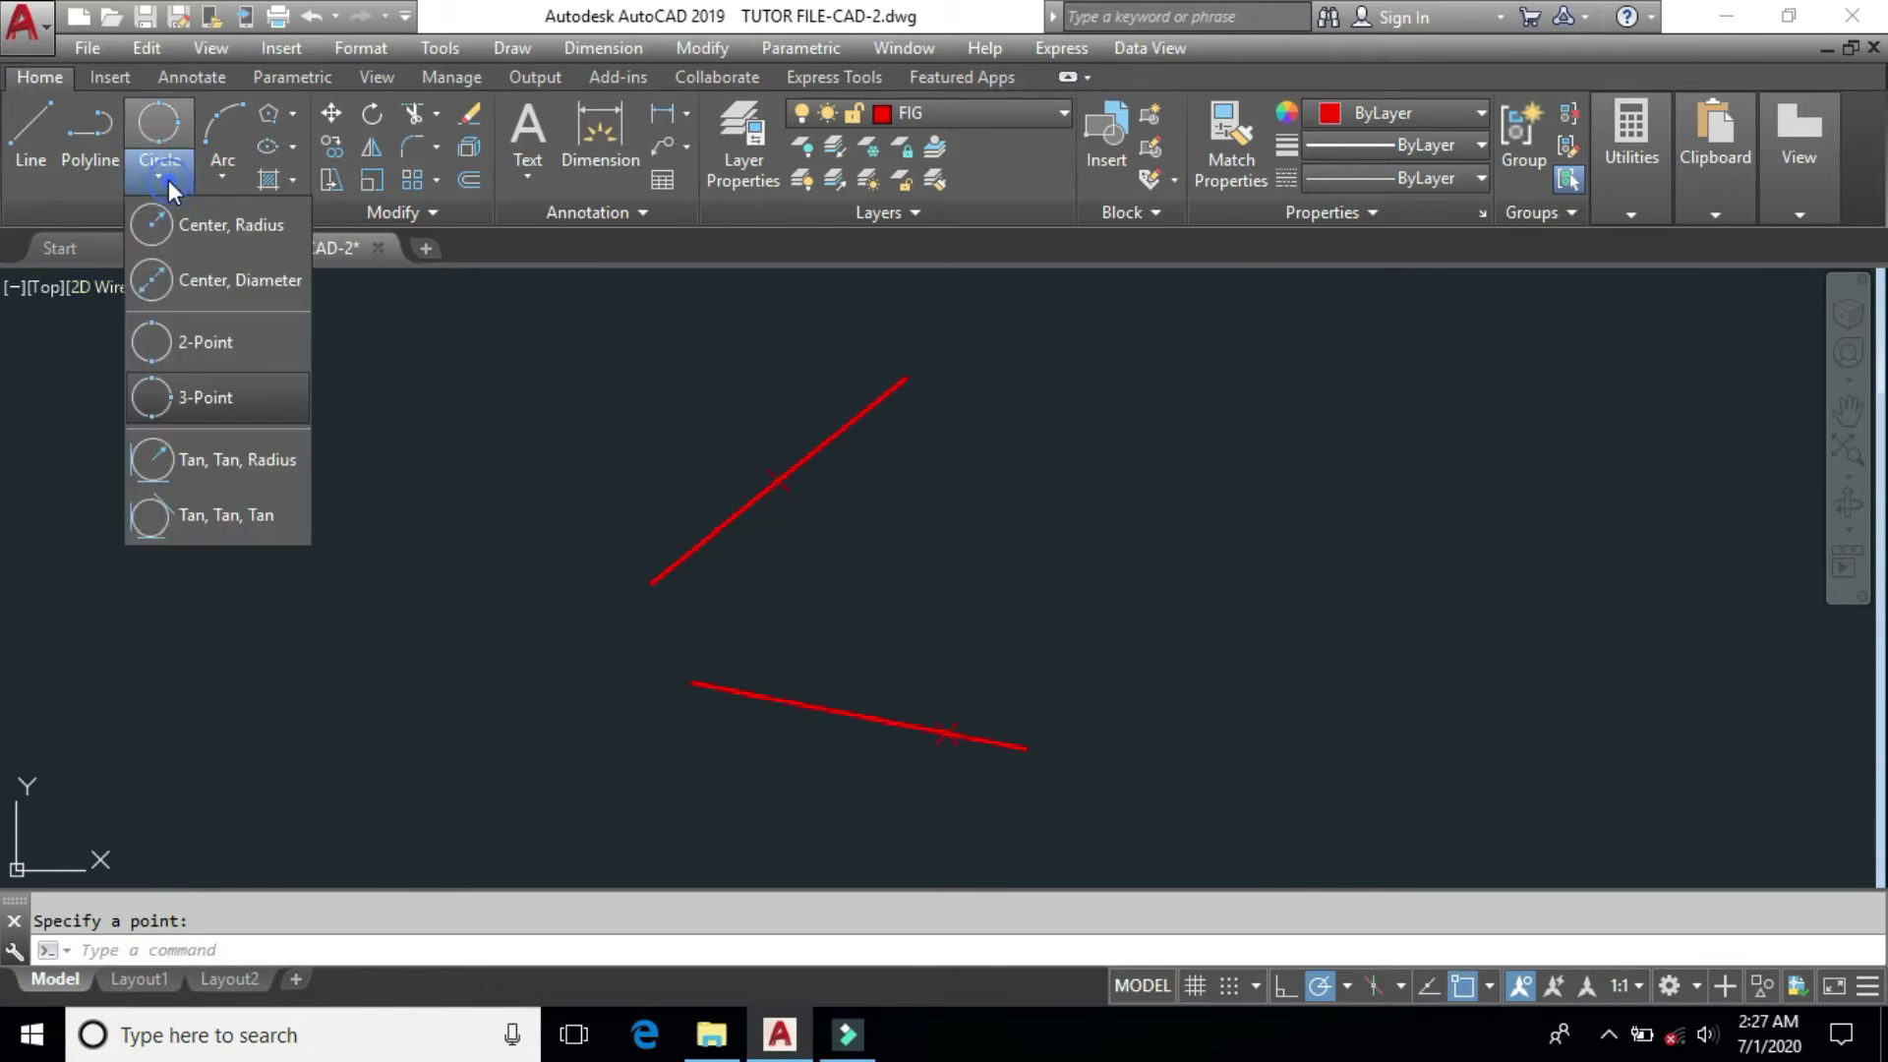
left_click(244, 460)
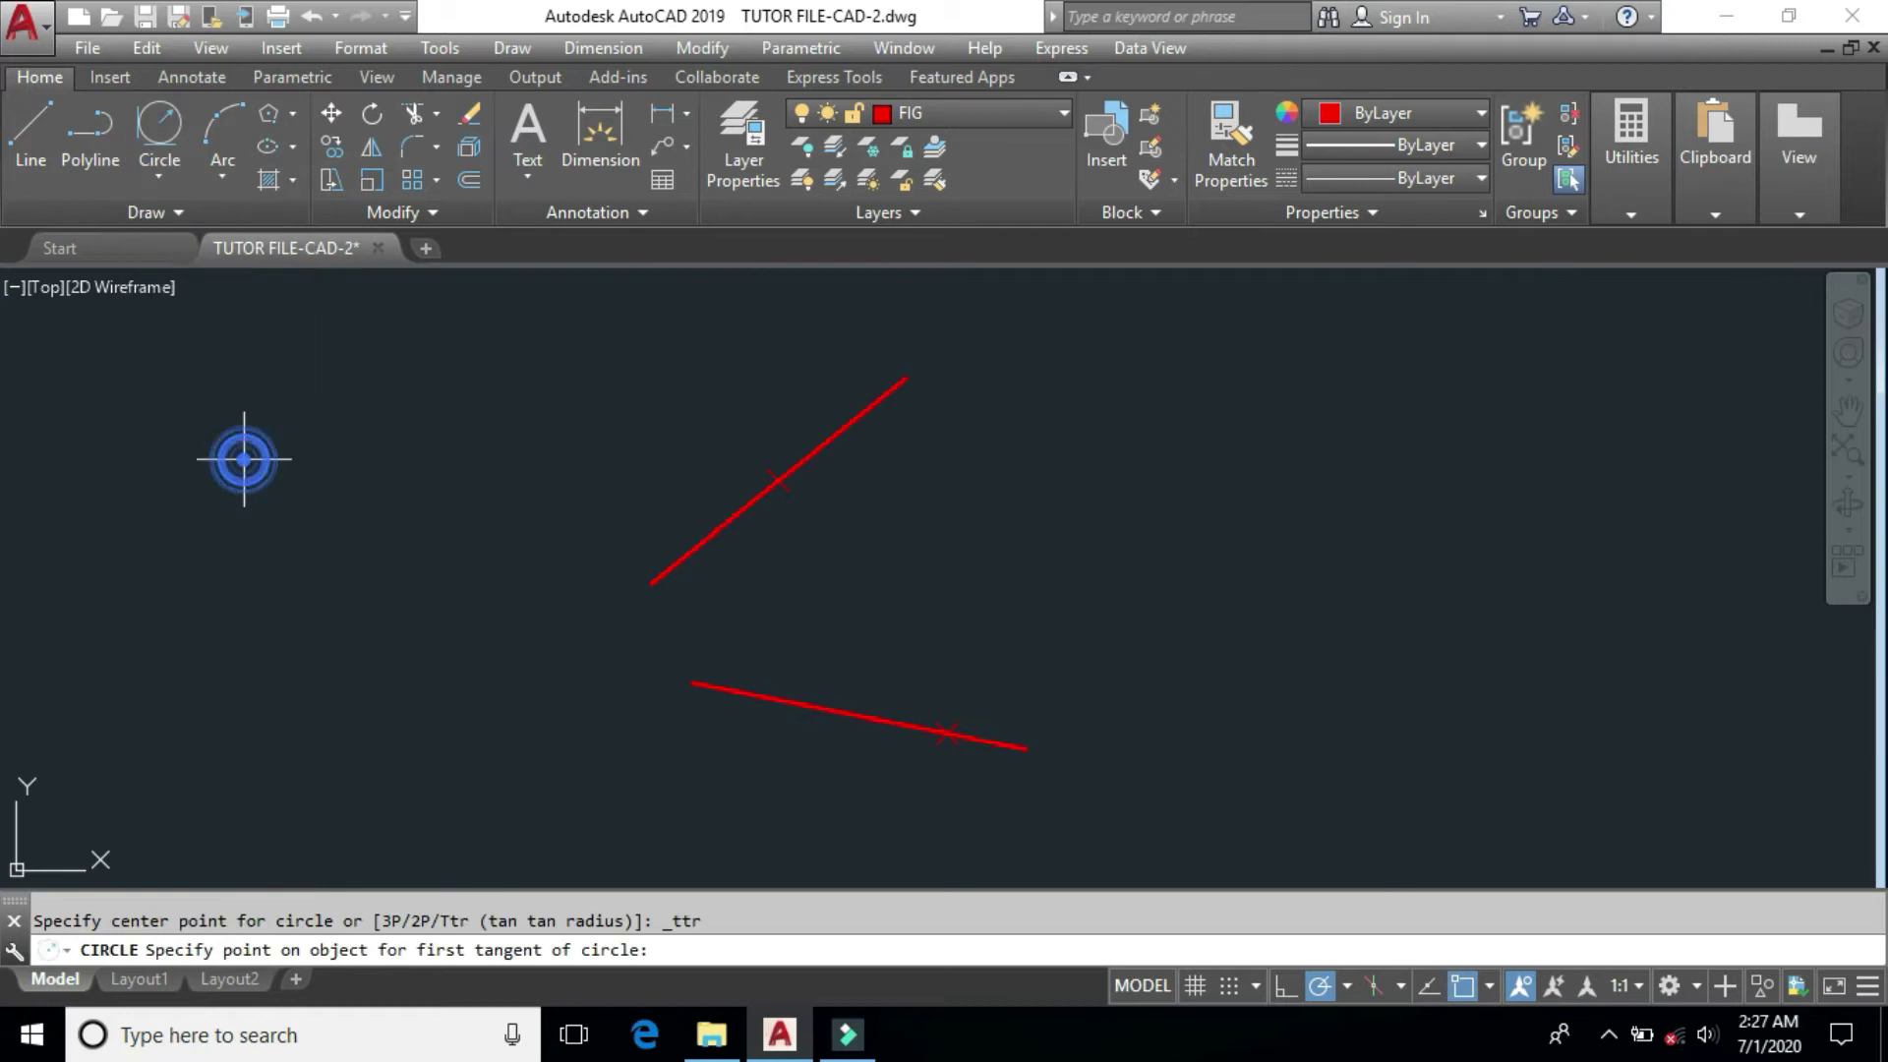
left_click(775, 481)
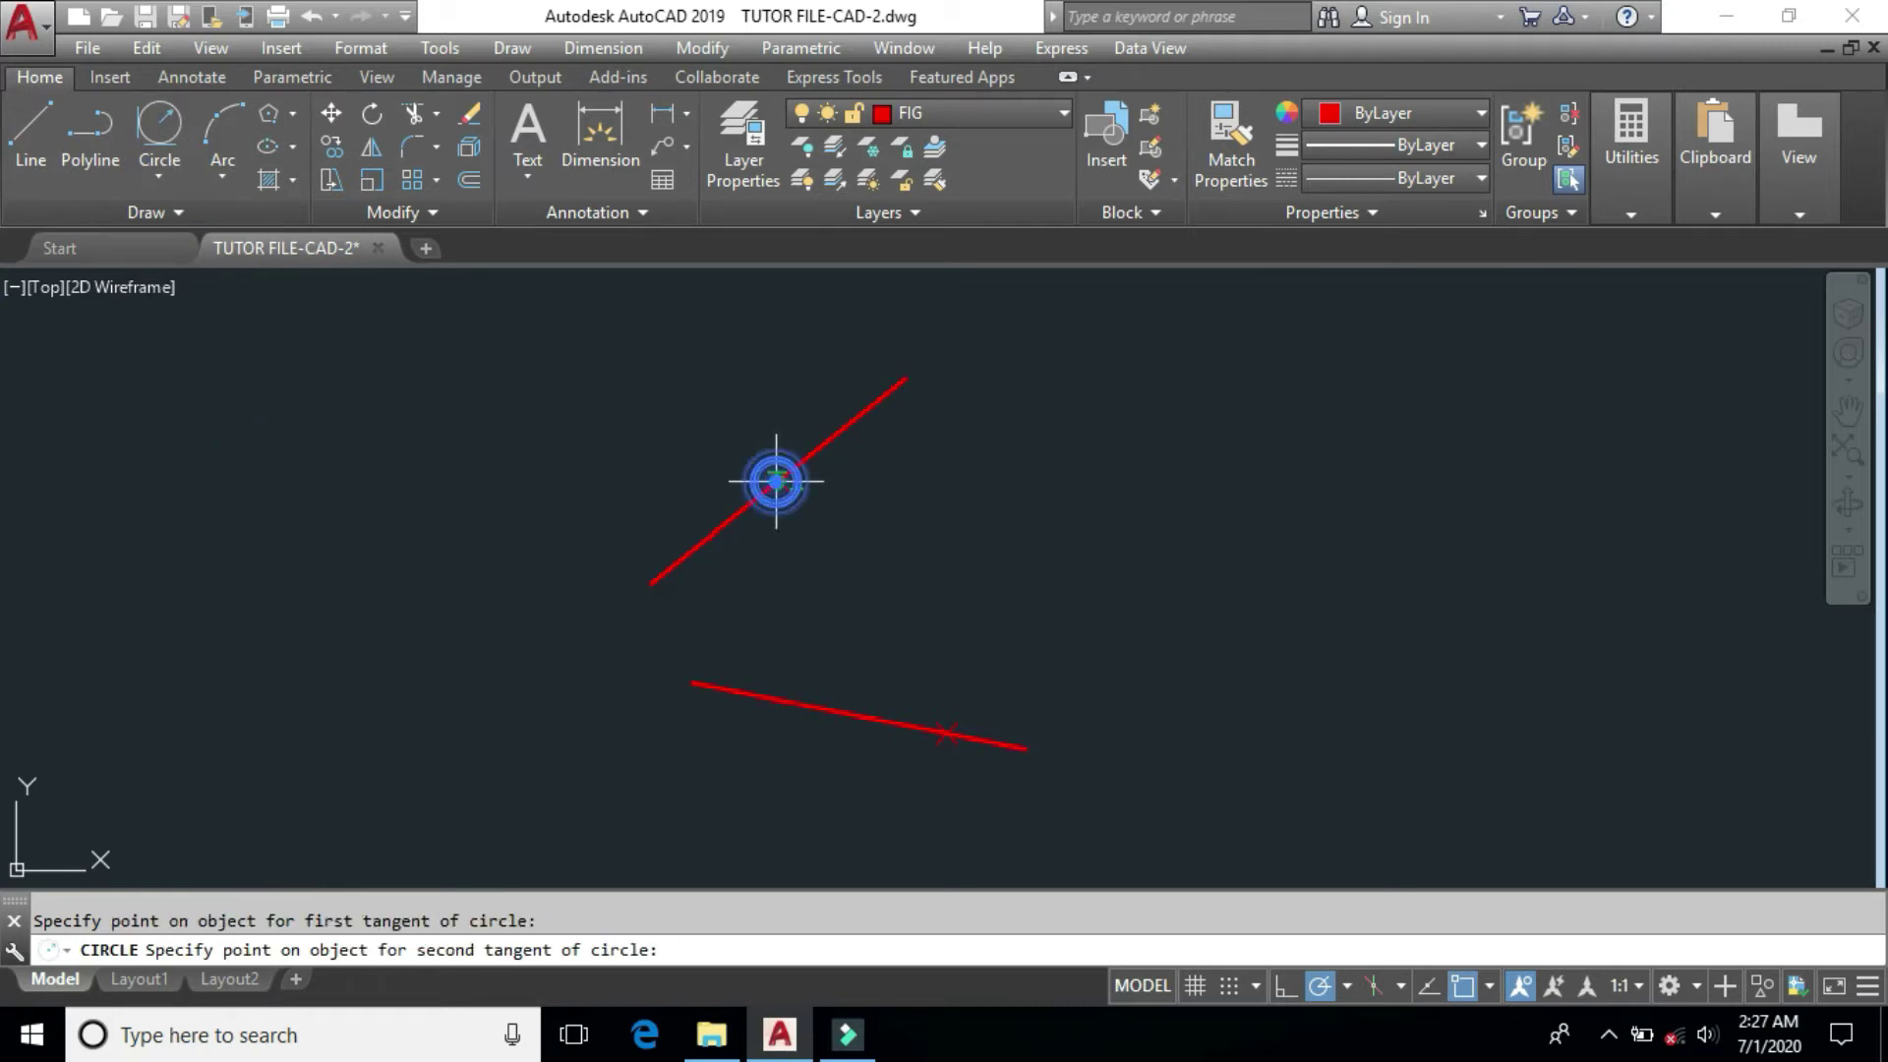
left_click(947, 731)
type("30")
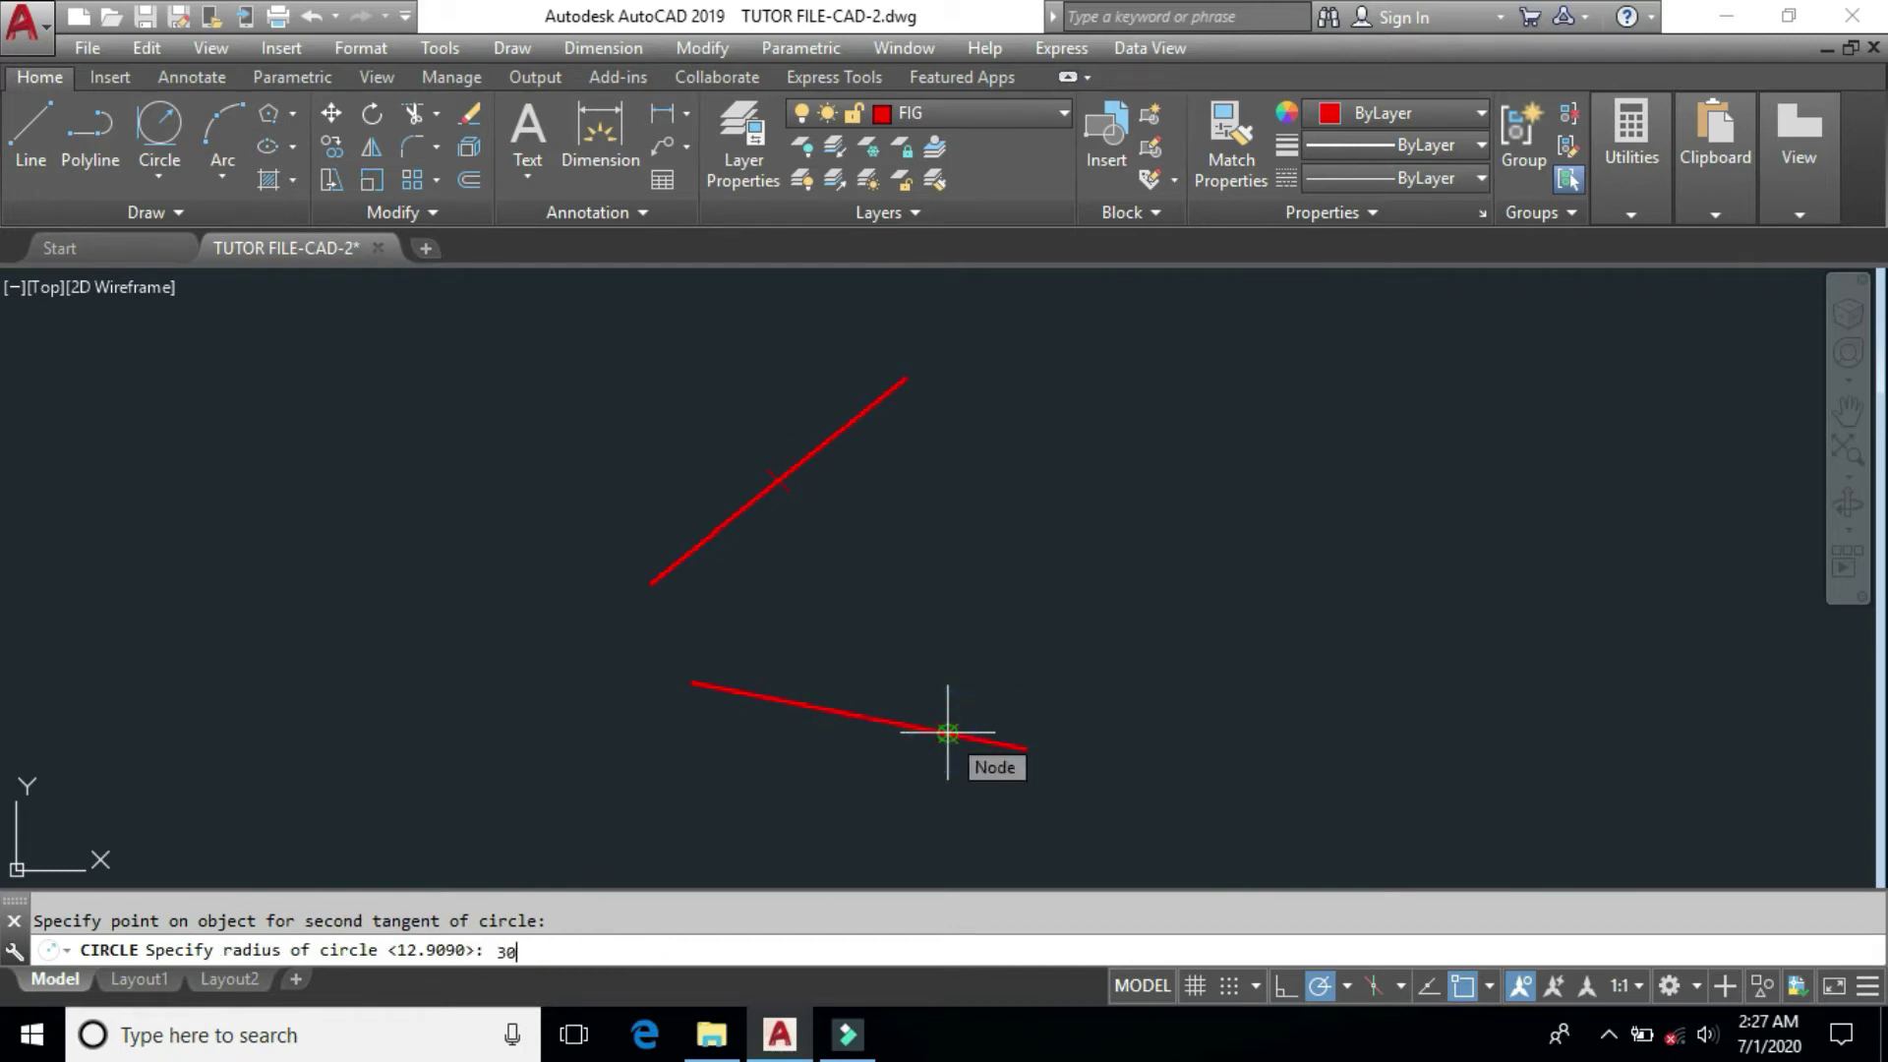
key("Return")
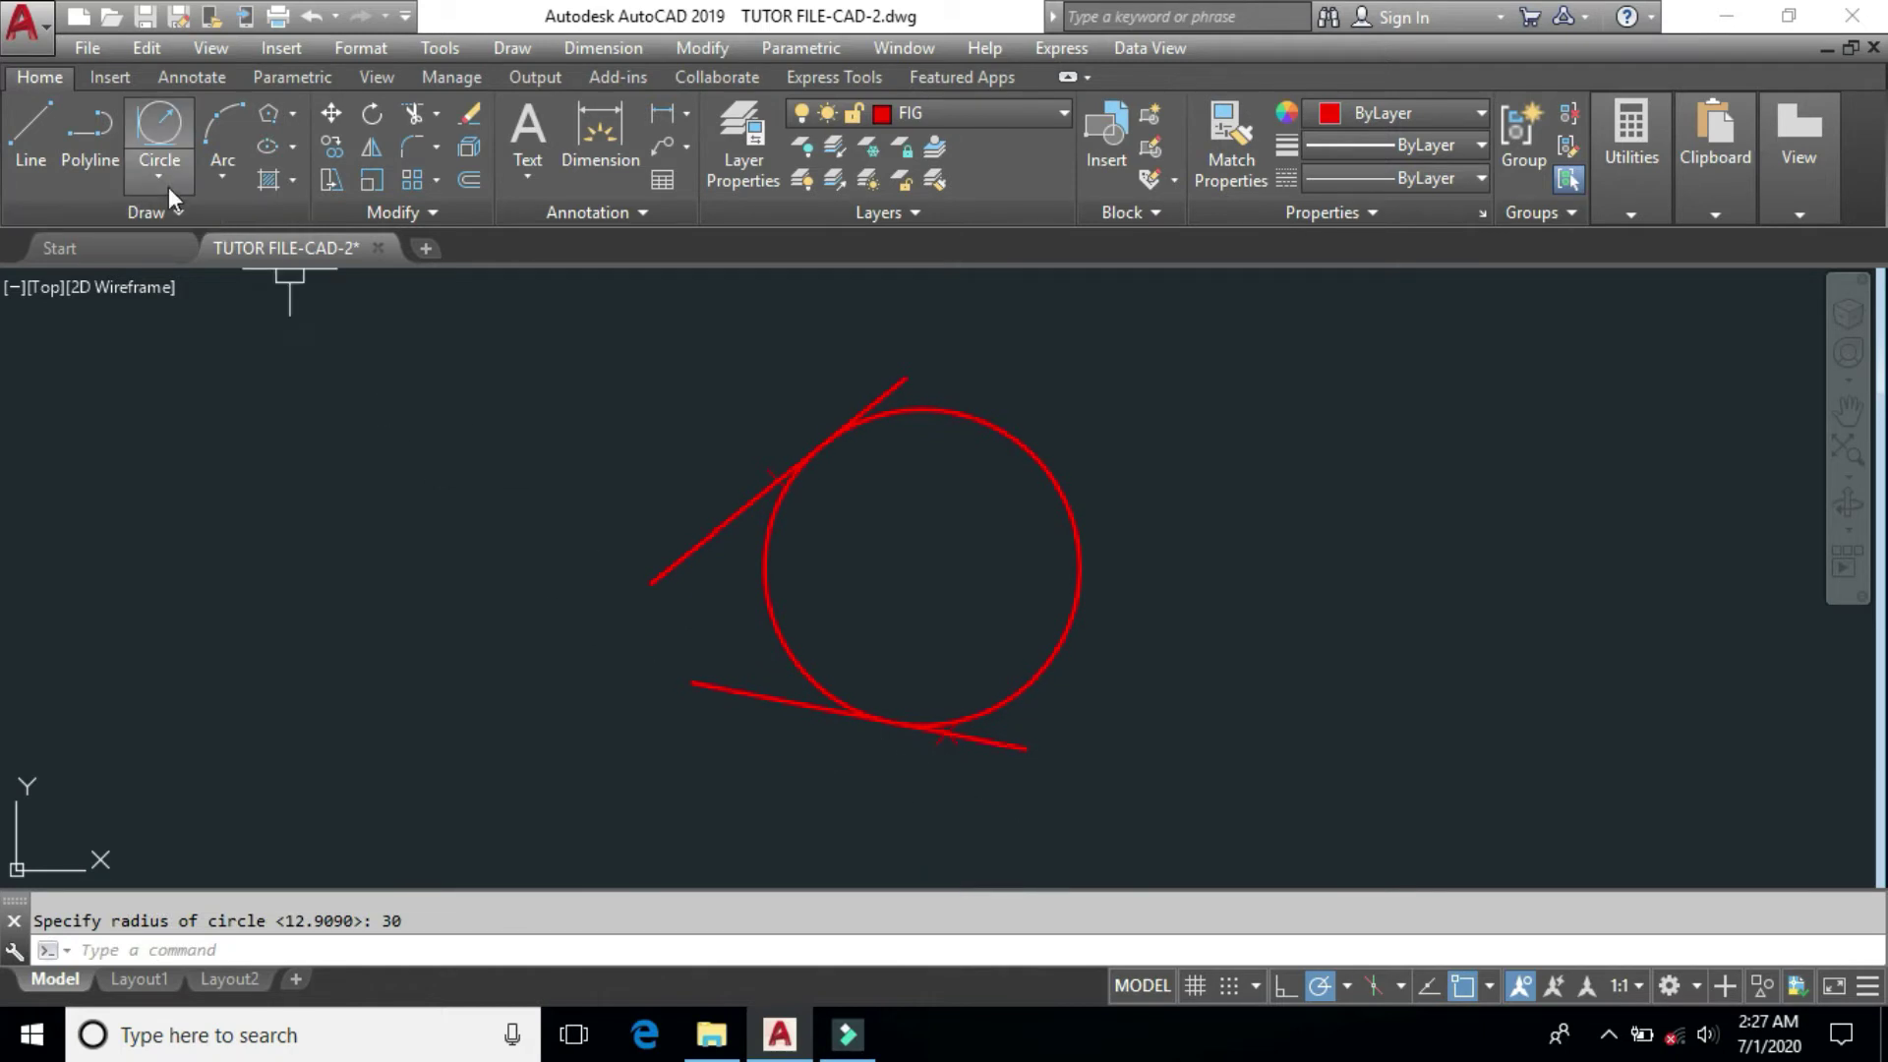
Add a smaller radius-10 circle tangent to the same two lines.
left_click(159, 126)
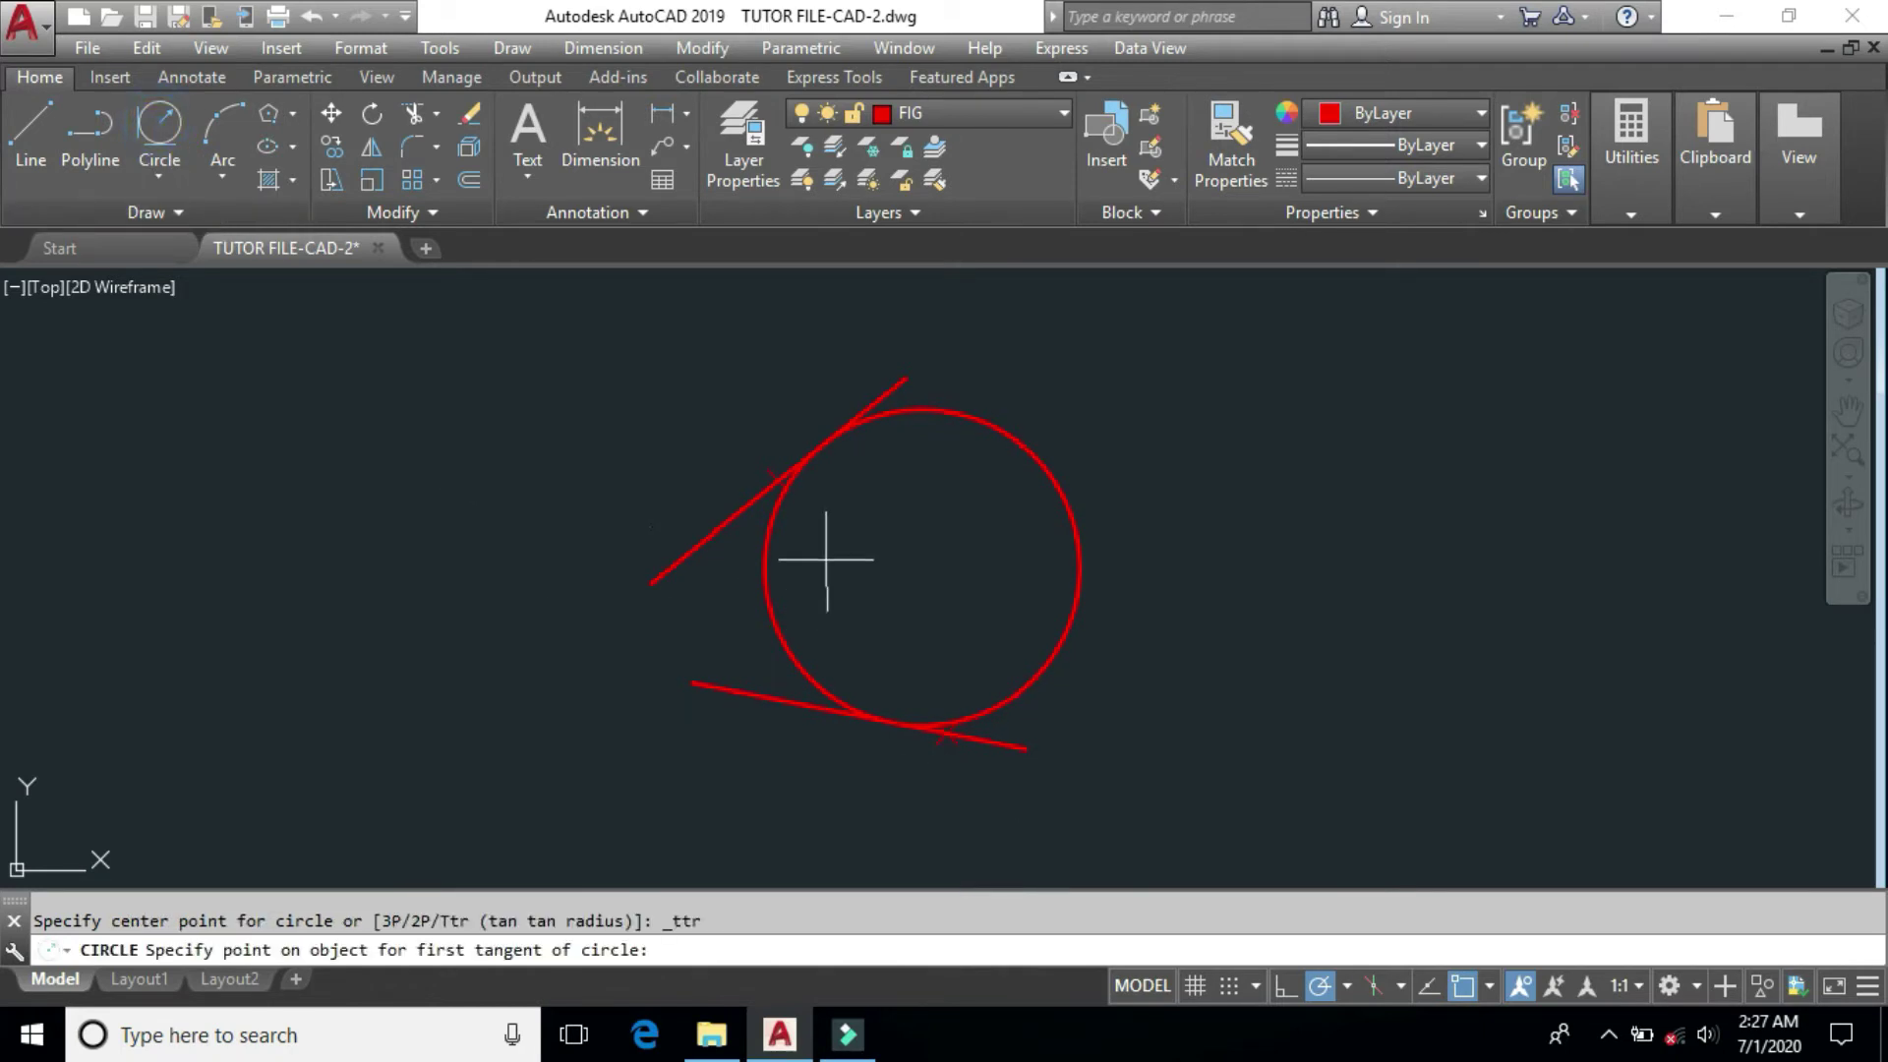
left_click(776, 479)
left_click(935, 738)
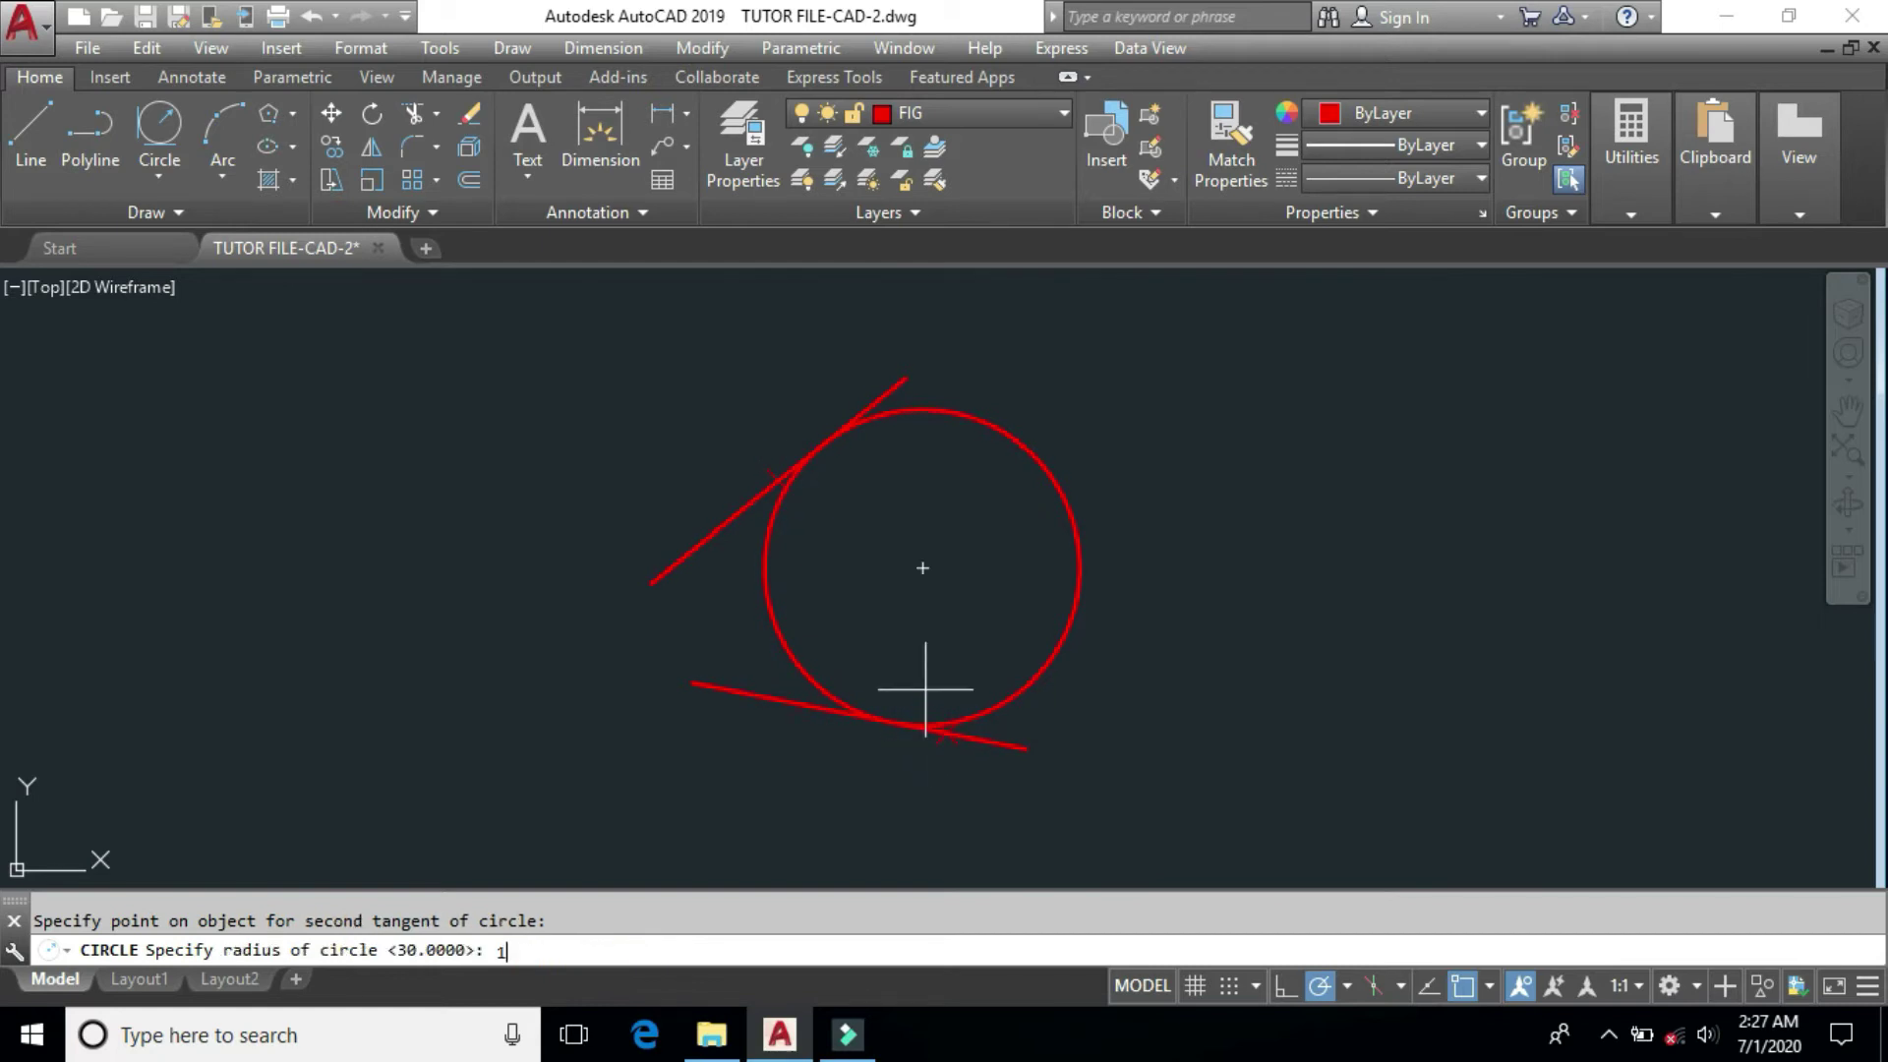
type("0")
key("Return")
scroll(884, 654, "up", 2)
scroll(793, 577, "down", 1)
scroll(1060, 869, "up", 1)
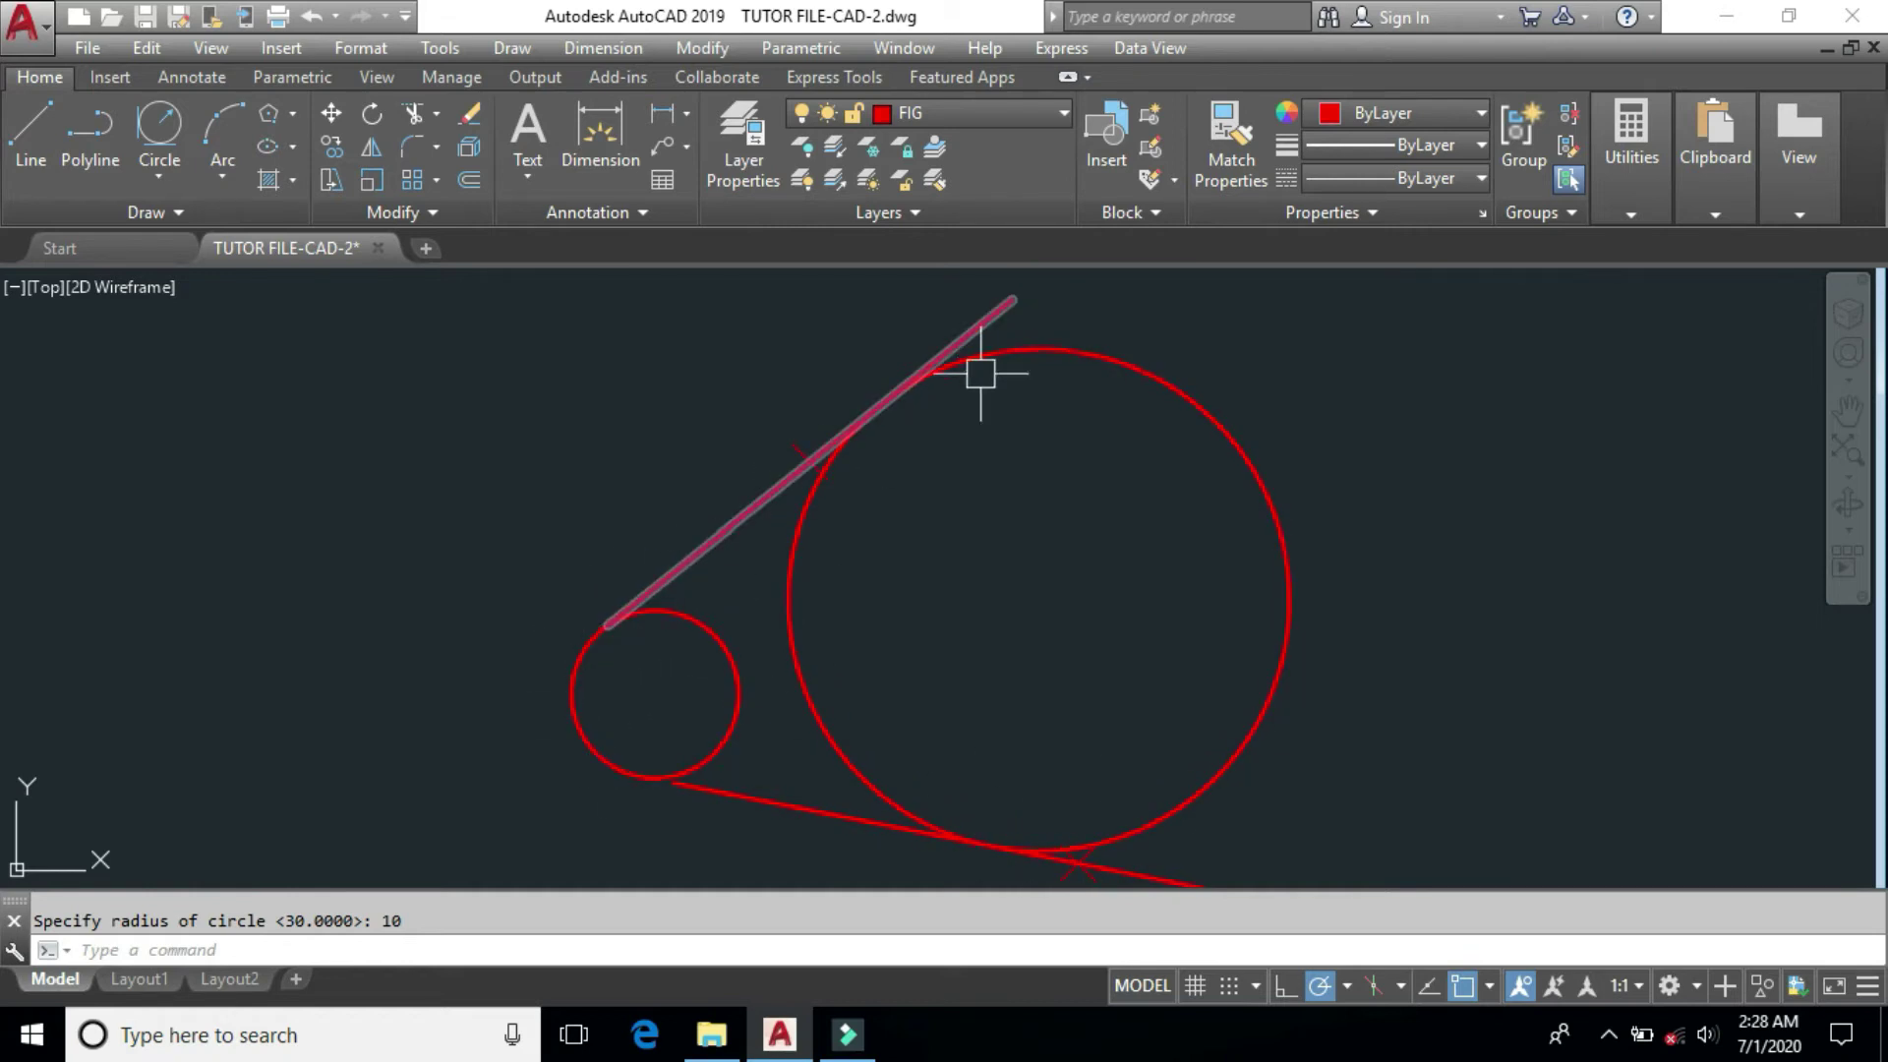
middle_click_drag(1047, 621, 991, 604)
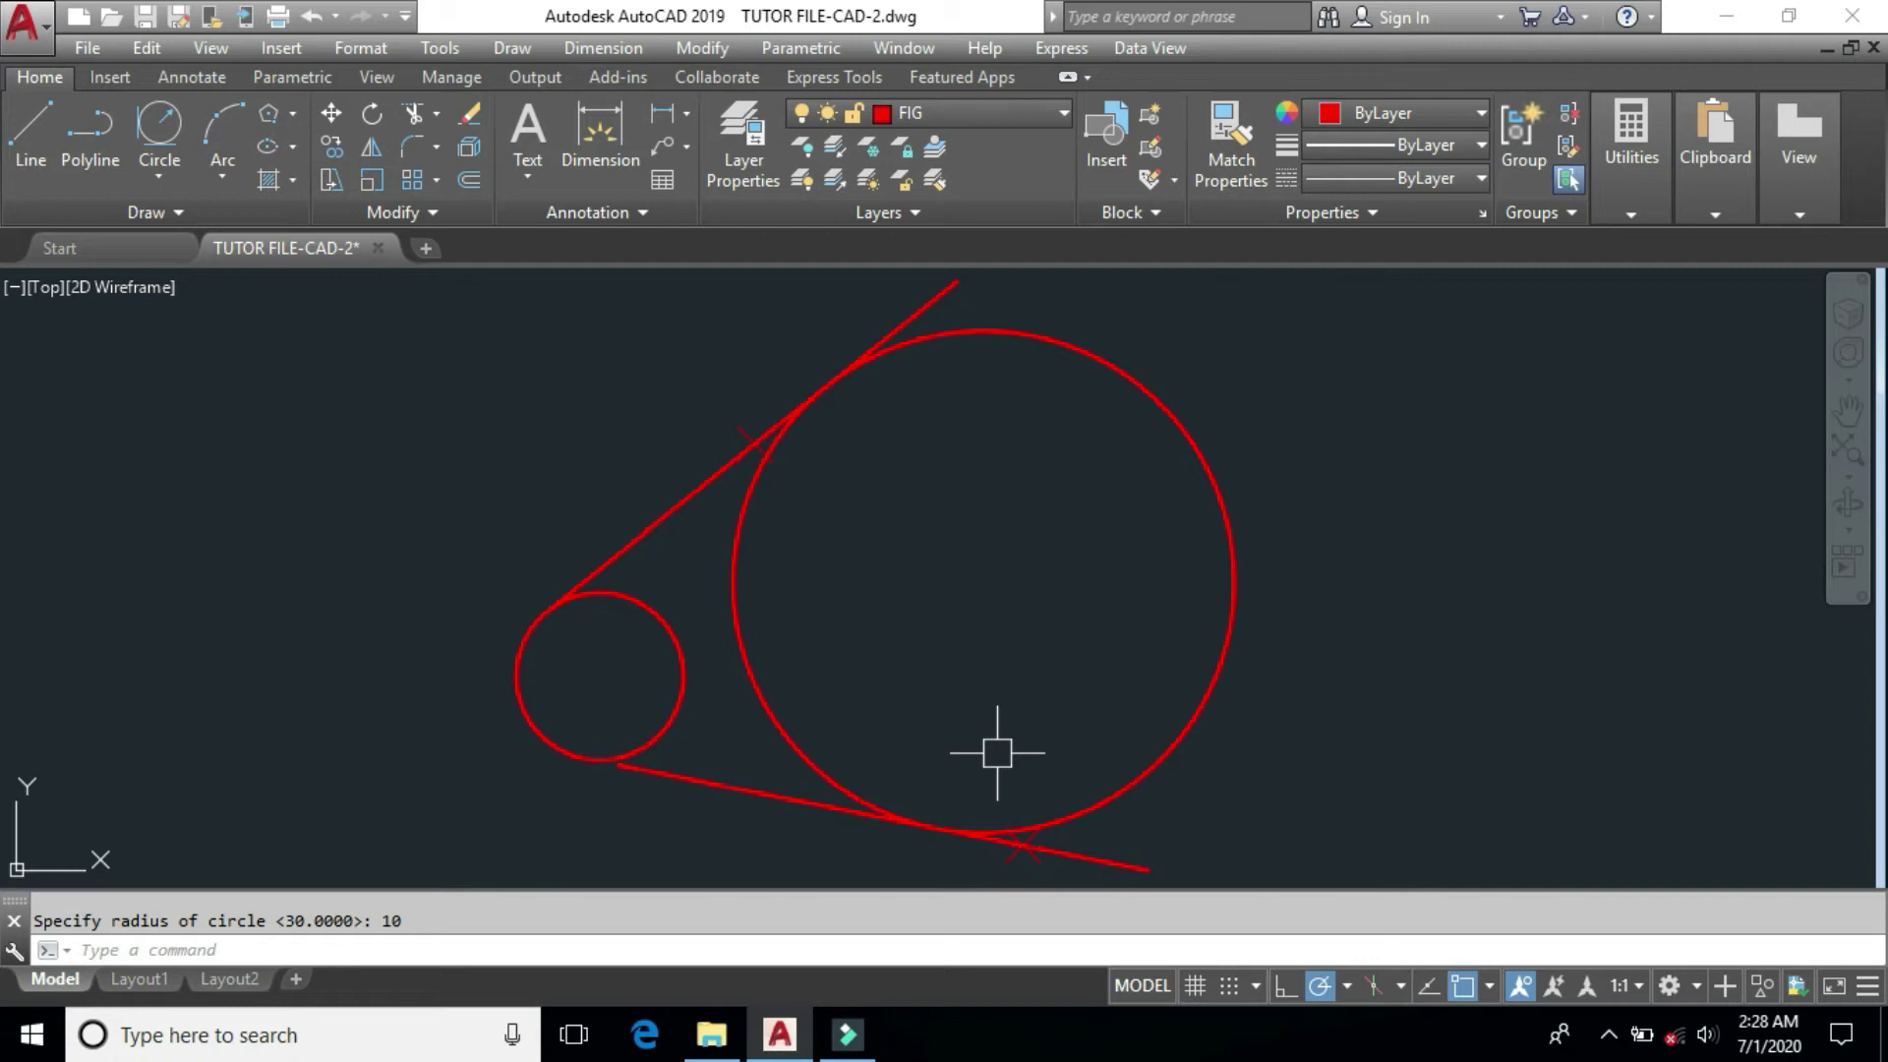
Erase the lines and tangent circles using a crossing selection.
left_click(1344, 365)
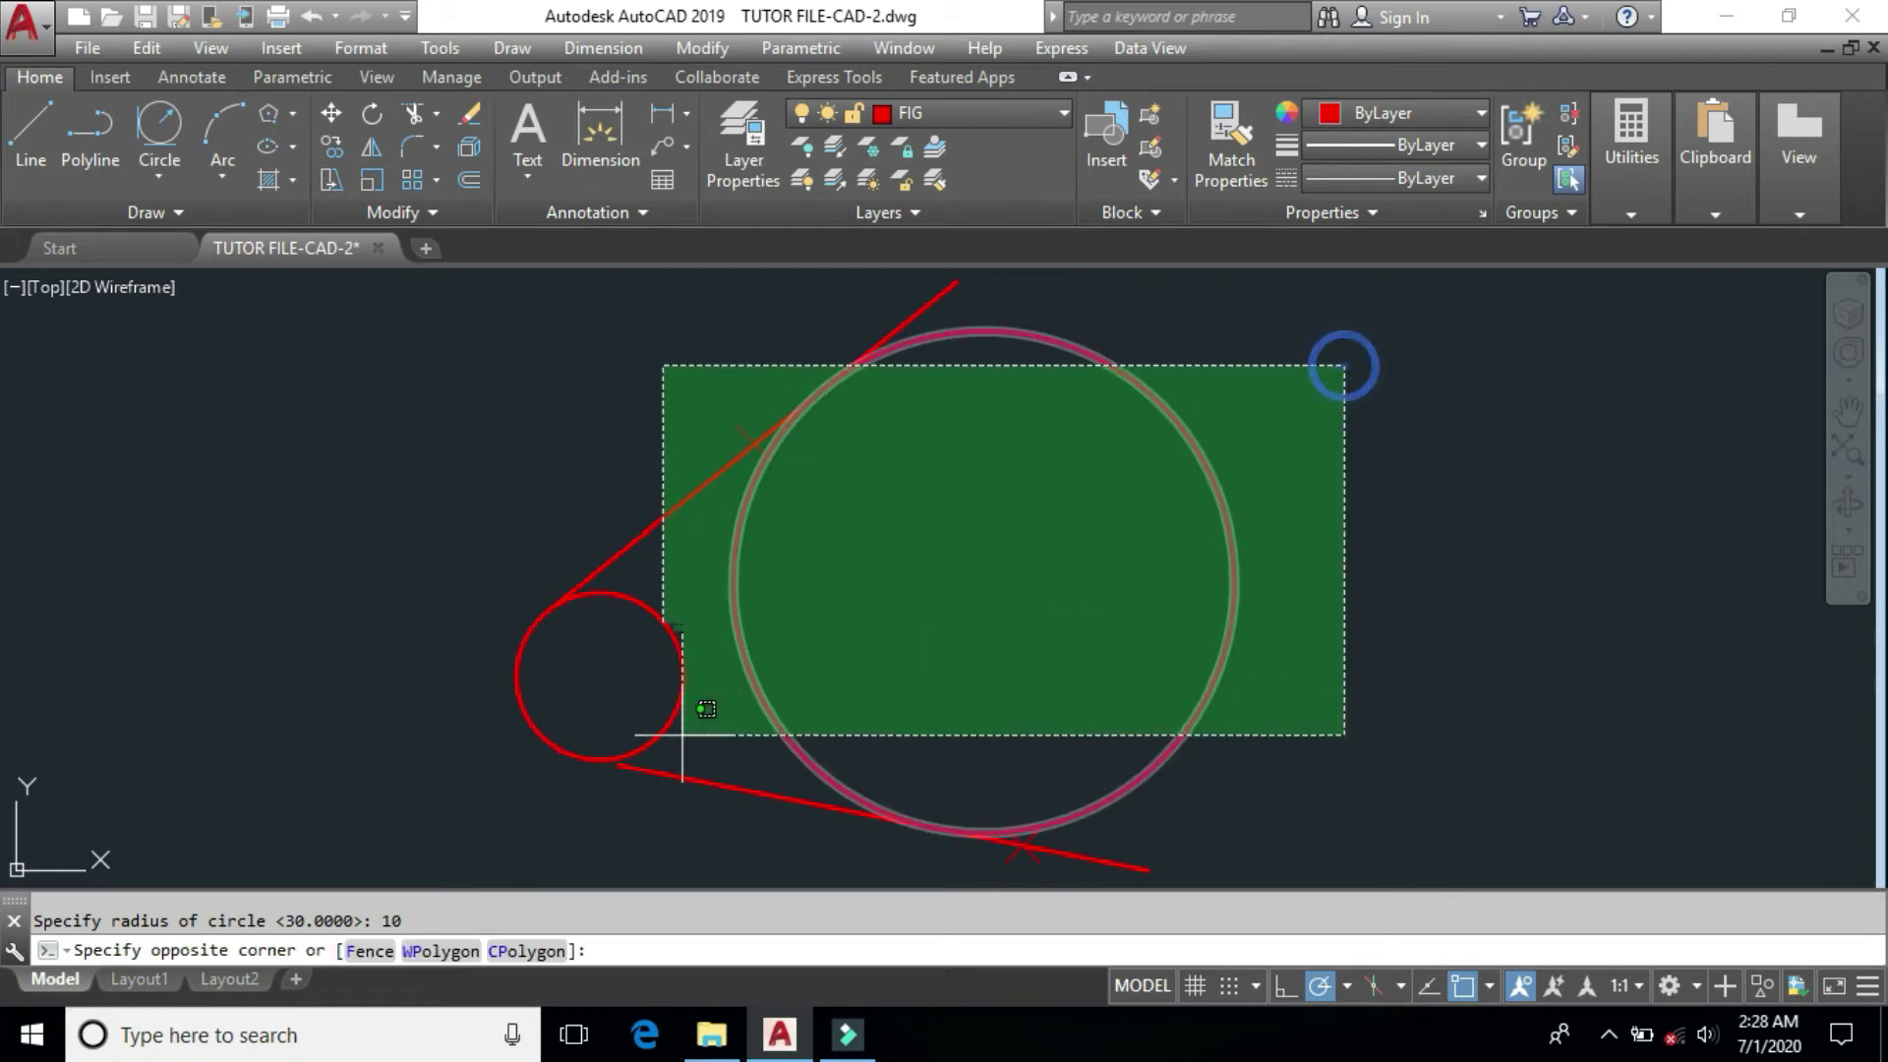
left_click(531, 844)
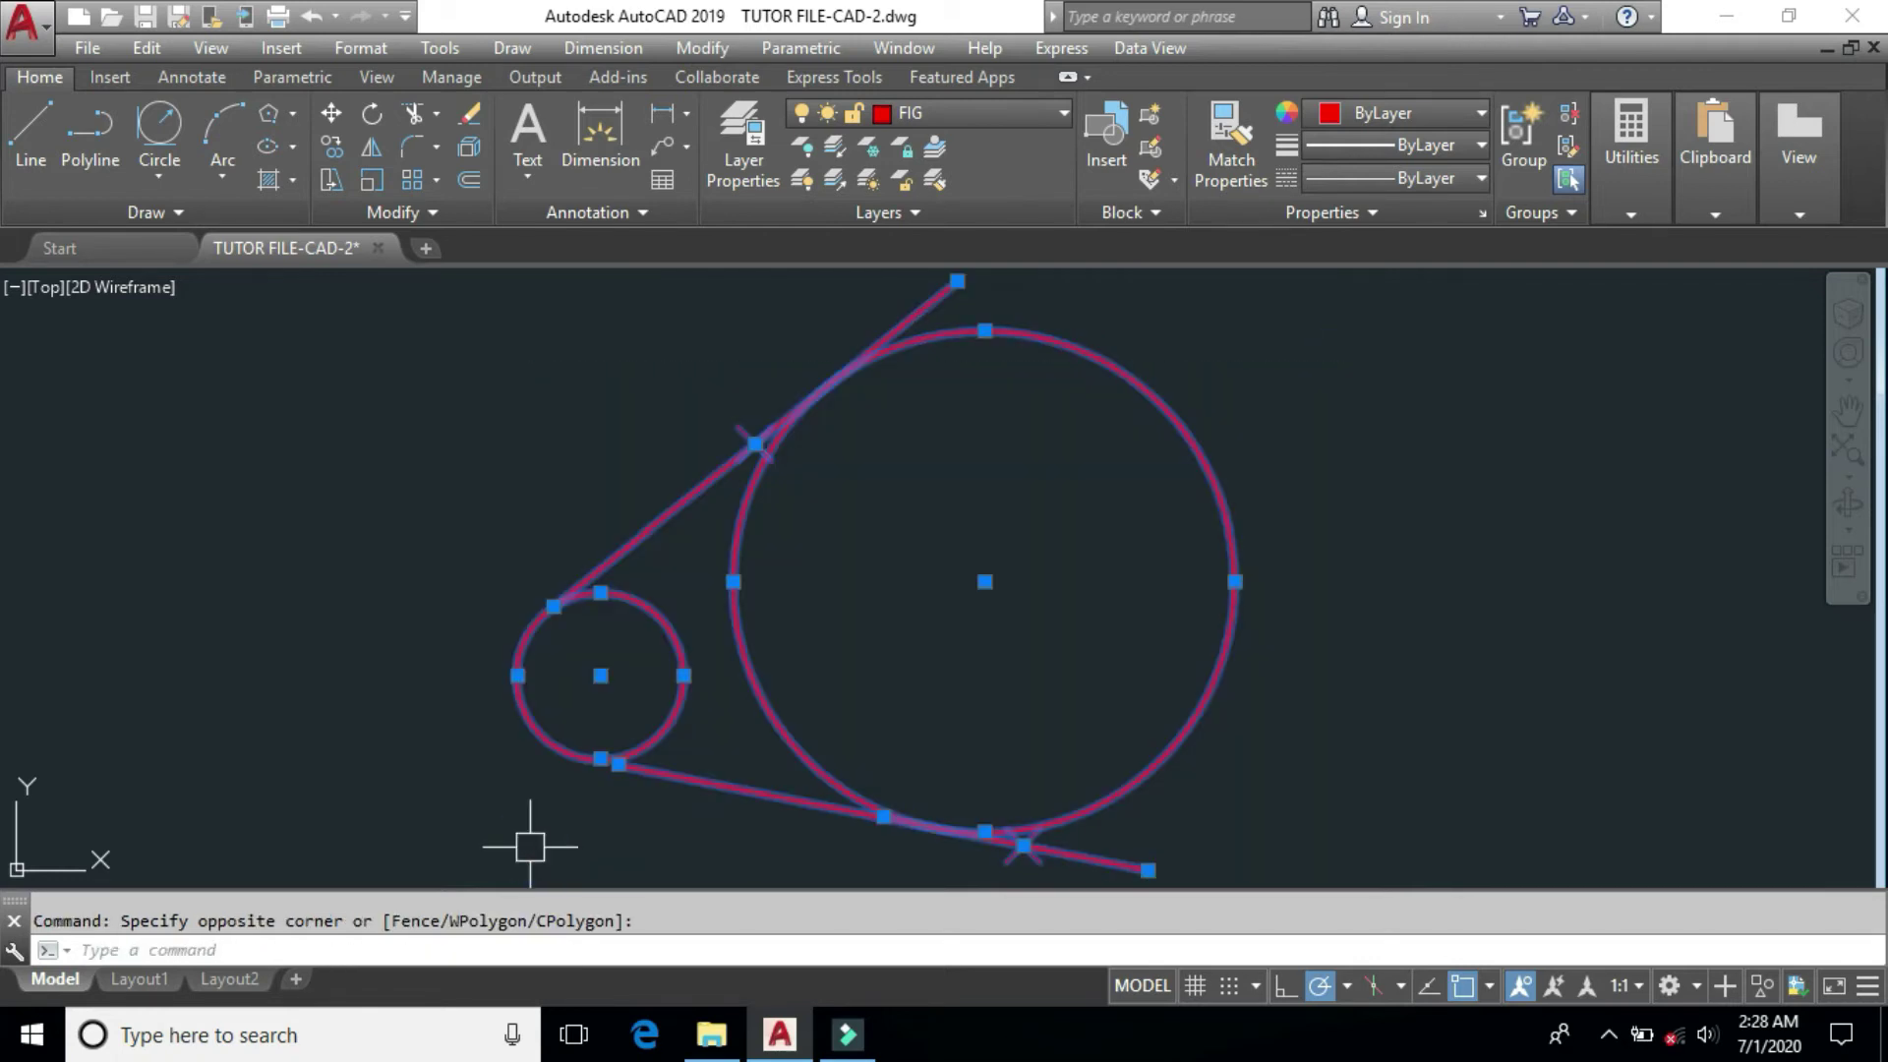
key("Delete")
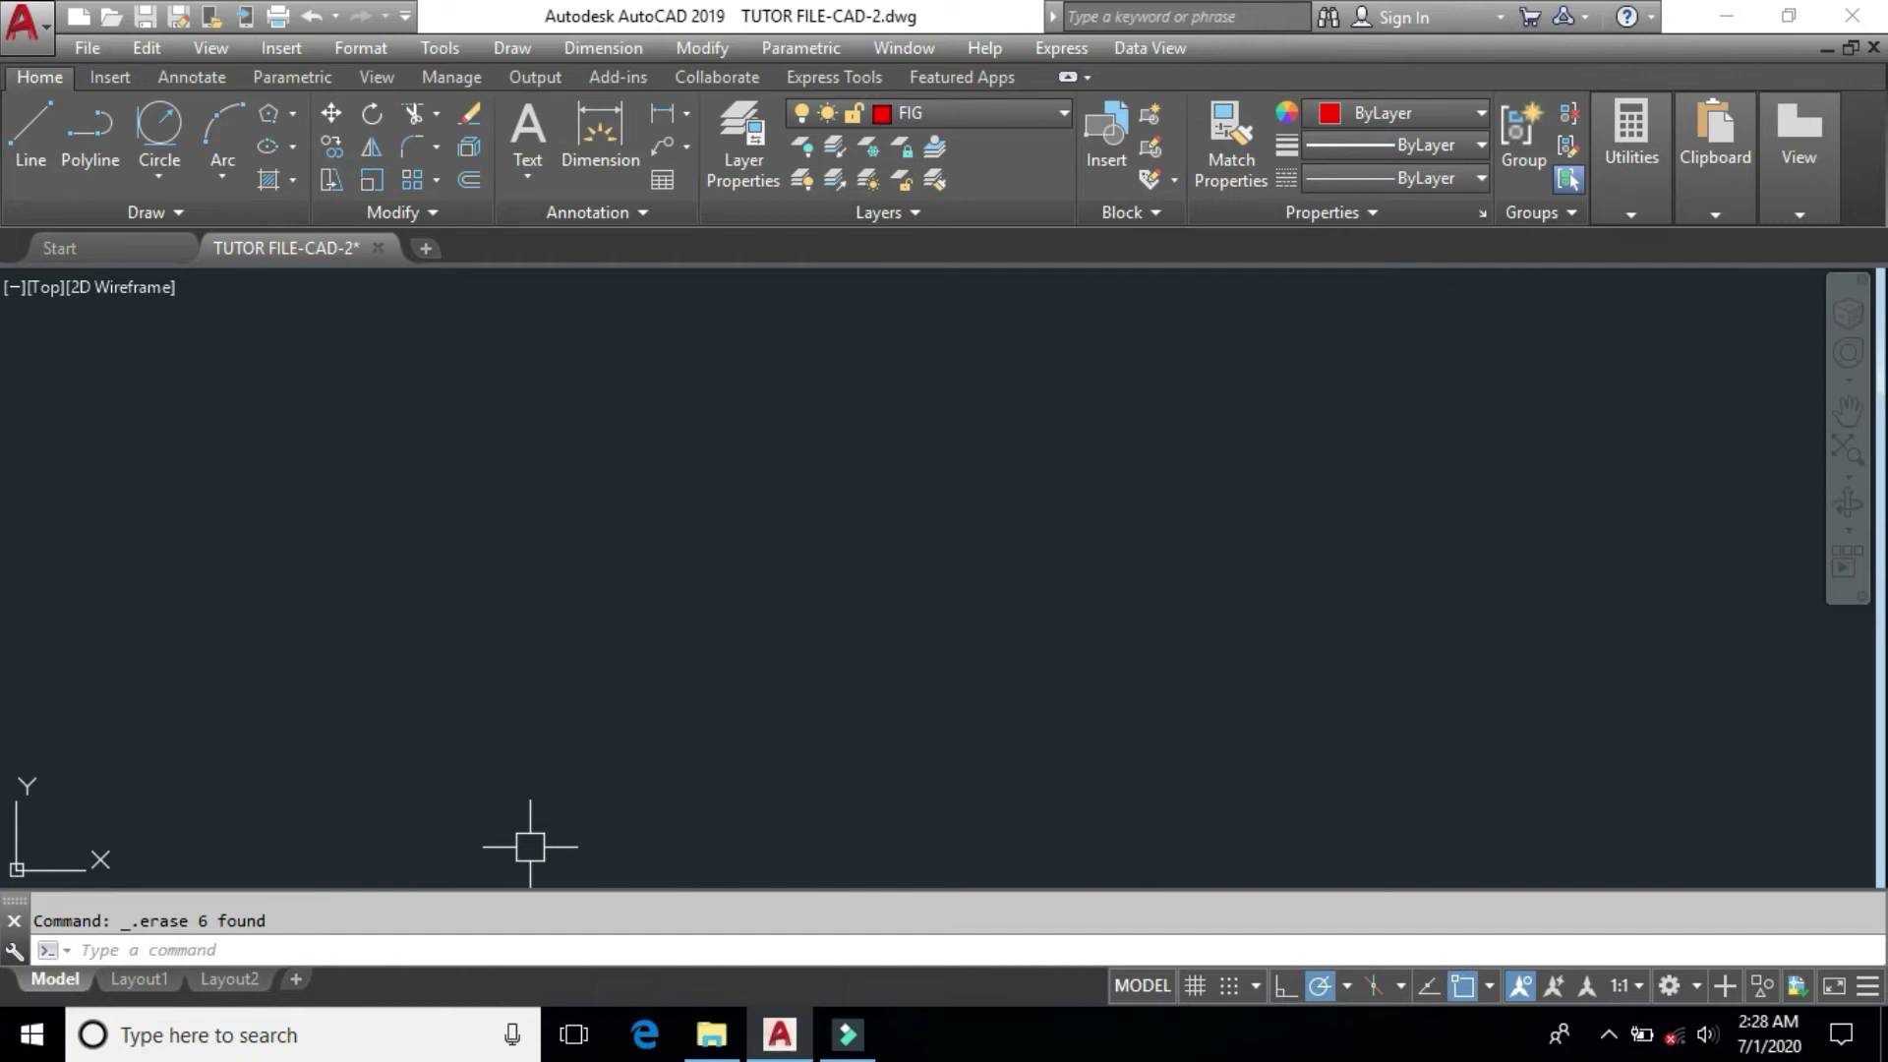
left_click(160, 178)
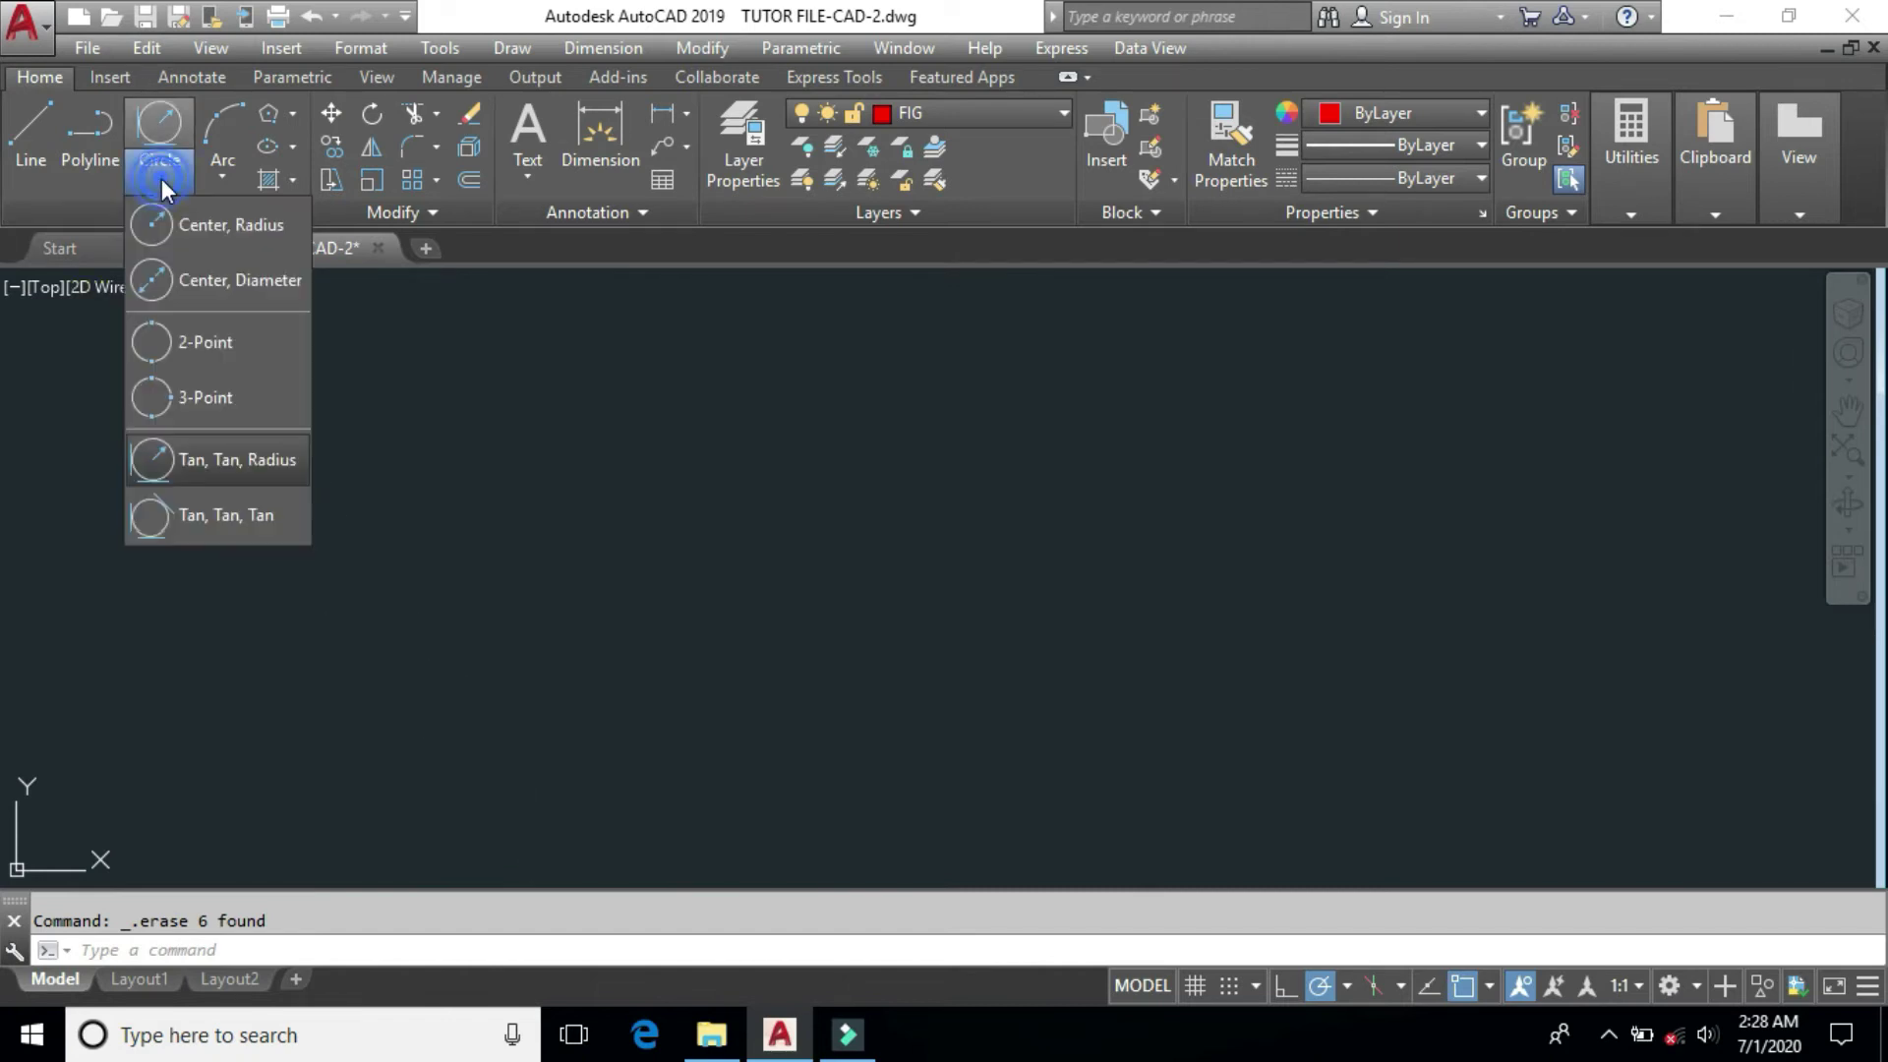
left_click(1001, 603)
left_click(758, 623)
type("c")
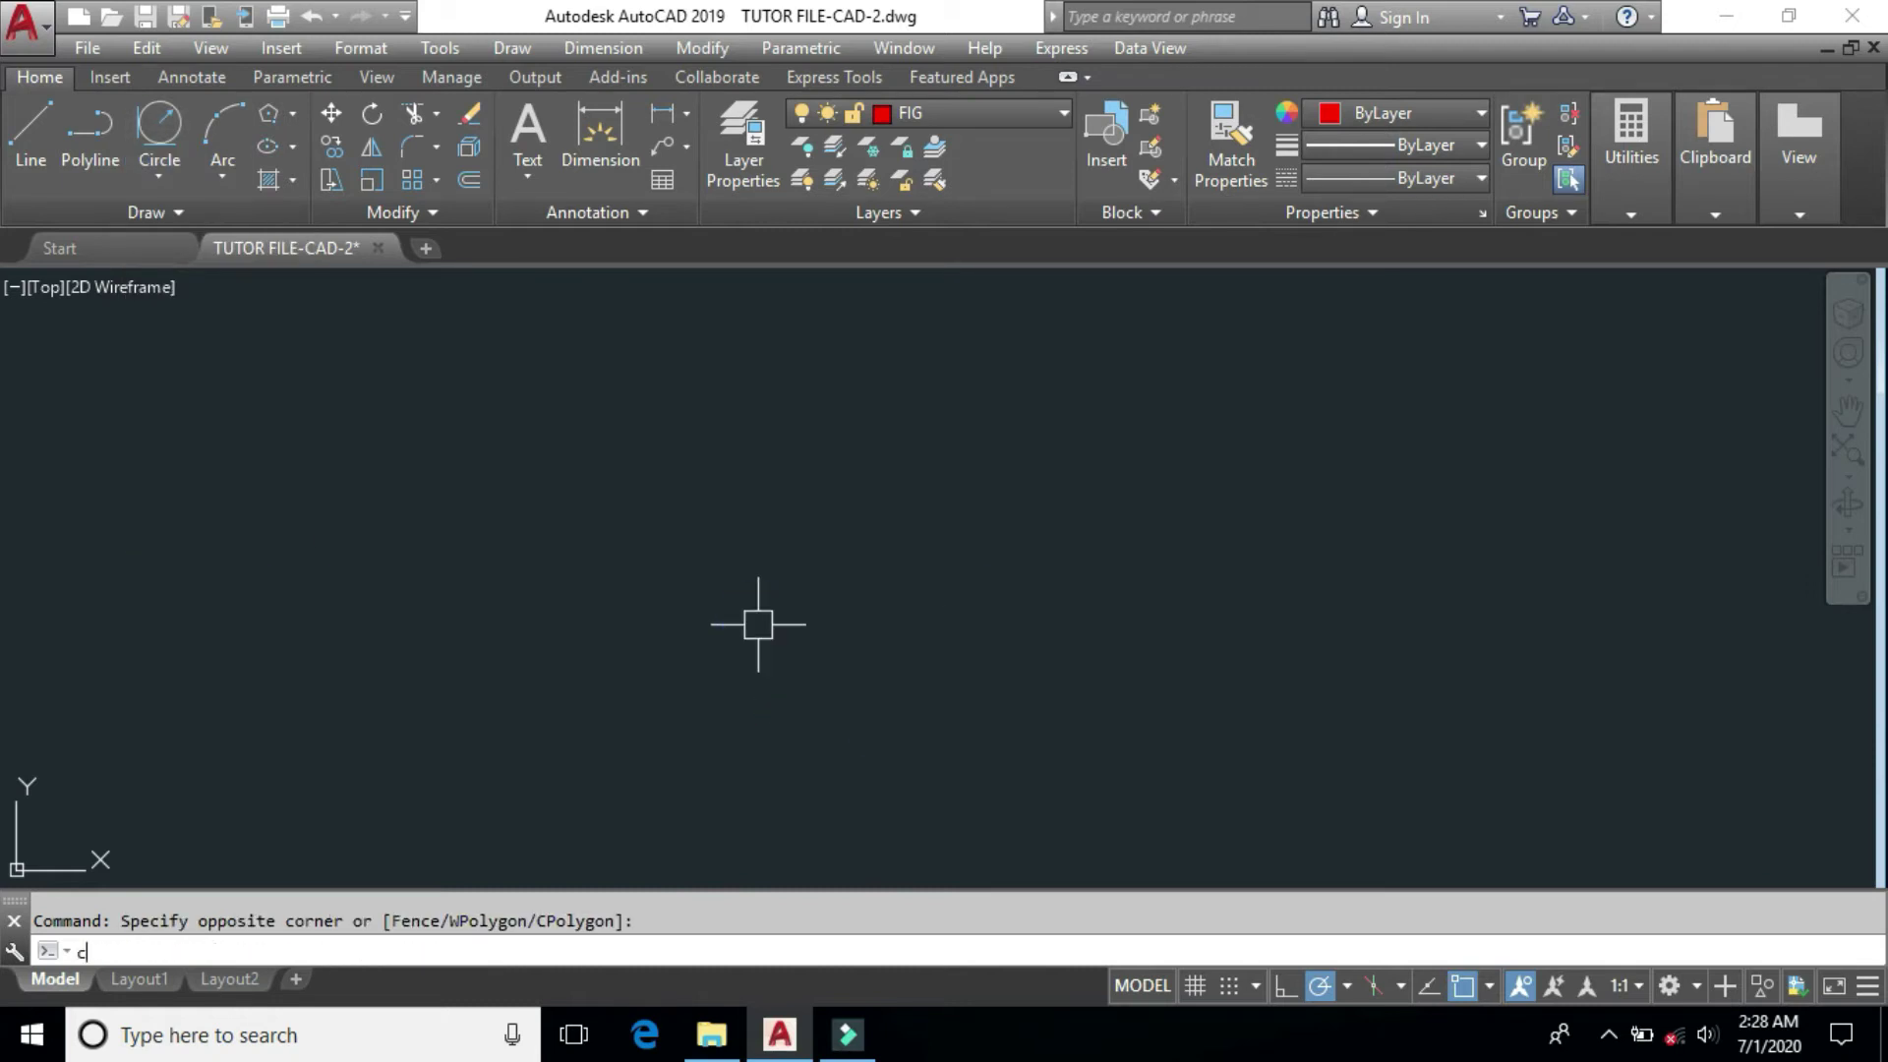
key("Return")
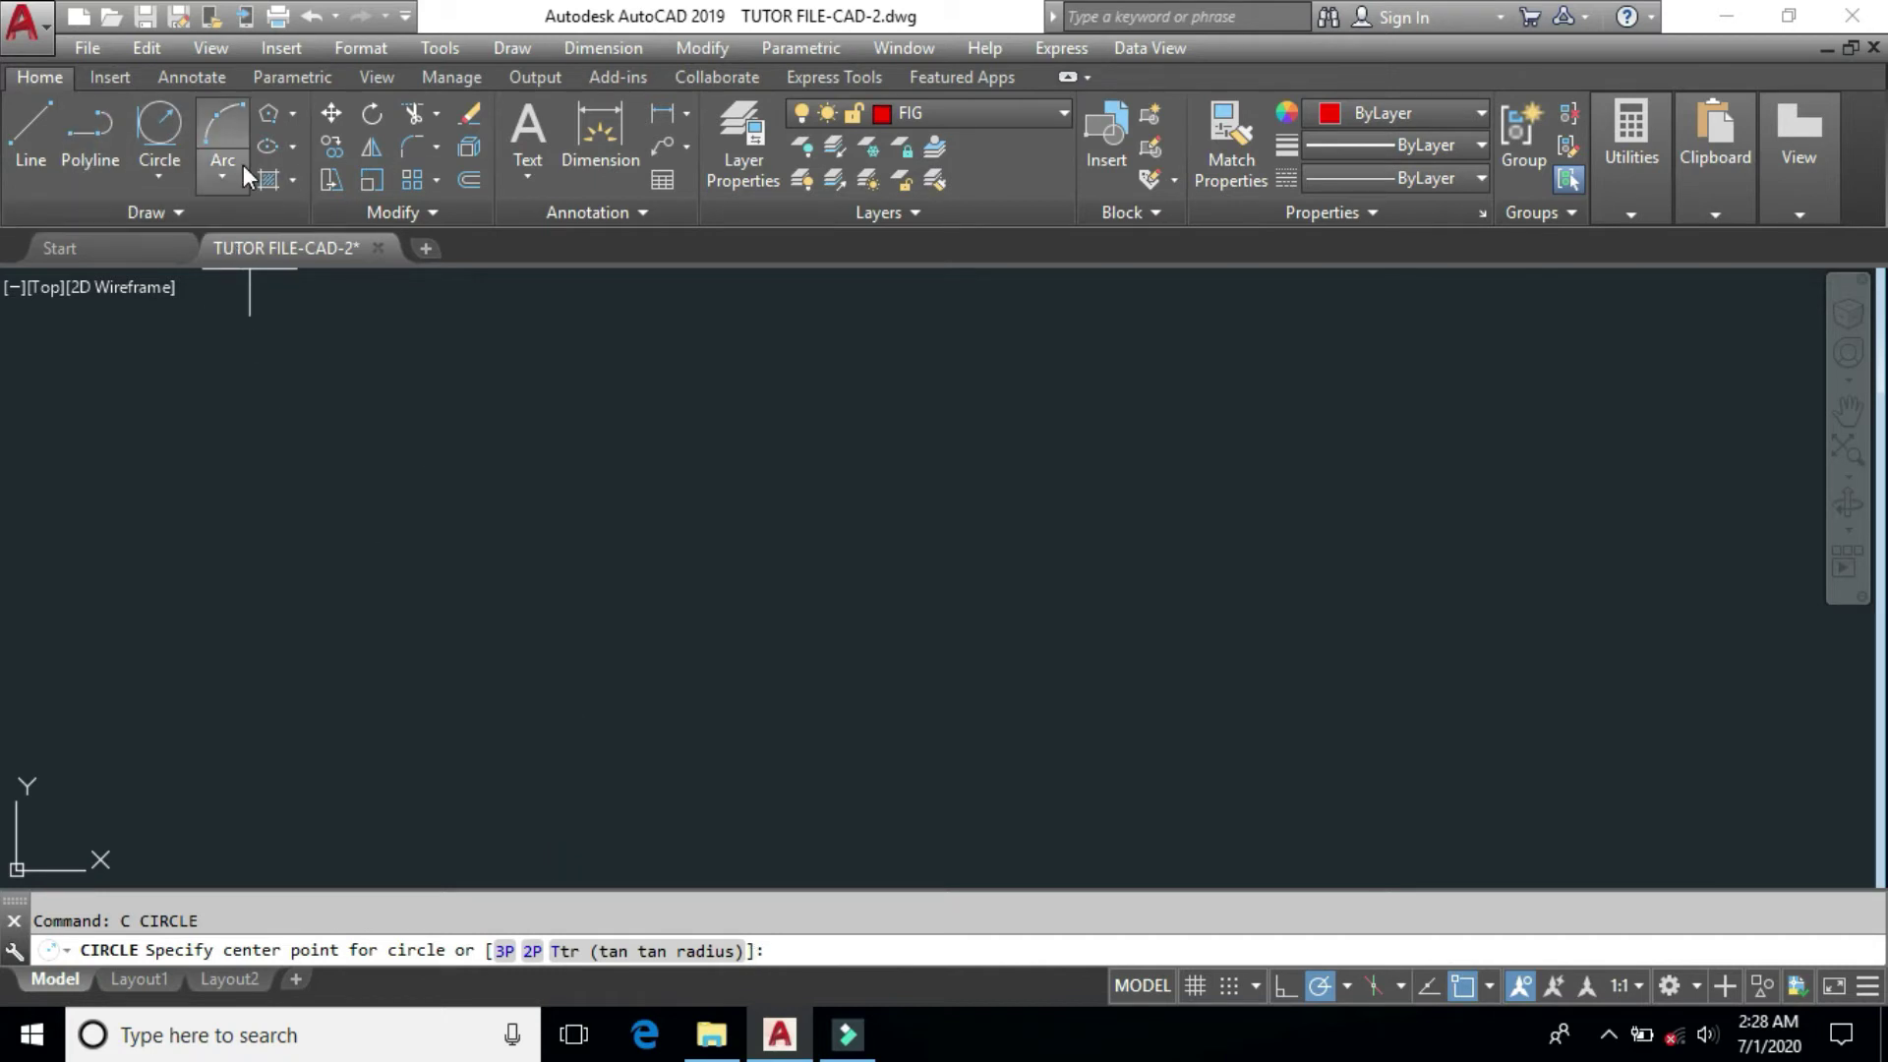
key("Escape")
Draw three center-radius circles: a large one, a smaller one right, and one below.
left_click(551, 576)
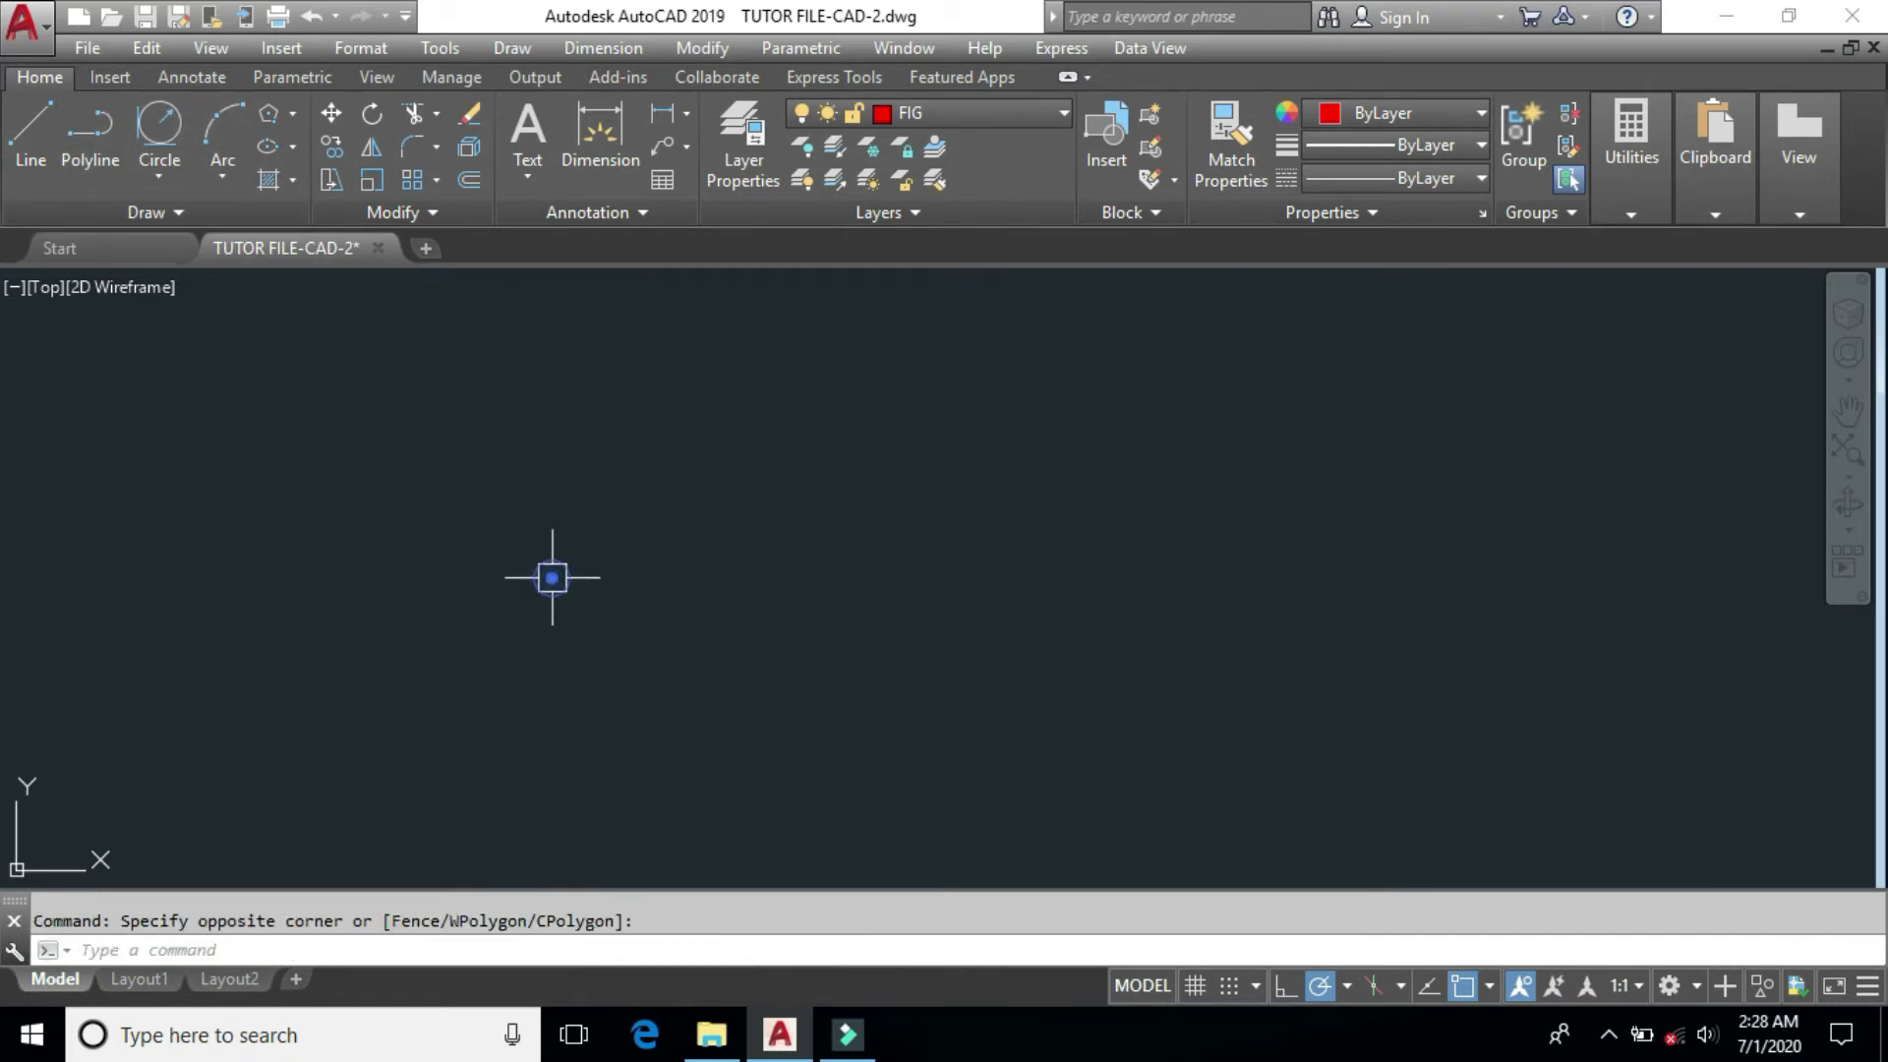
type("c")
key("Return")
left_click(527, 420)
left_click(592, 534)
key("Return")
left_click(858, 424)
left_click(858, 478)
key("Return")
left_click(750, 731)
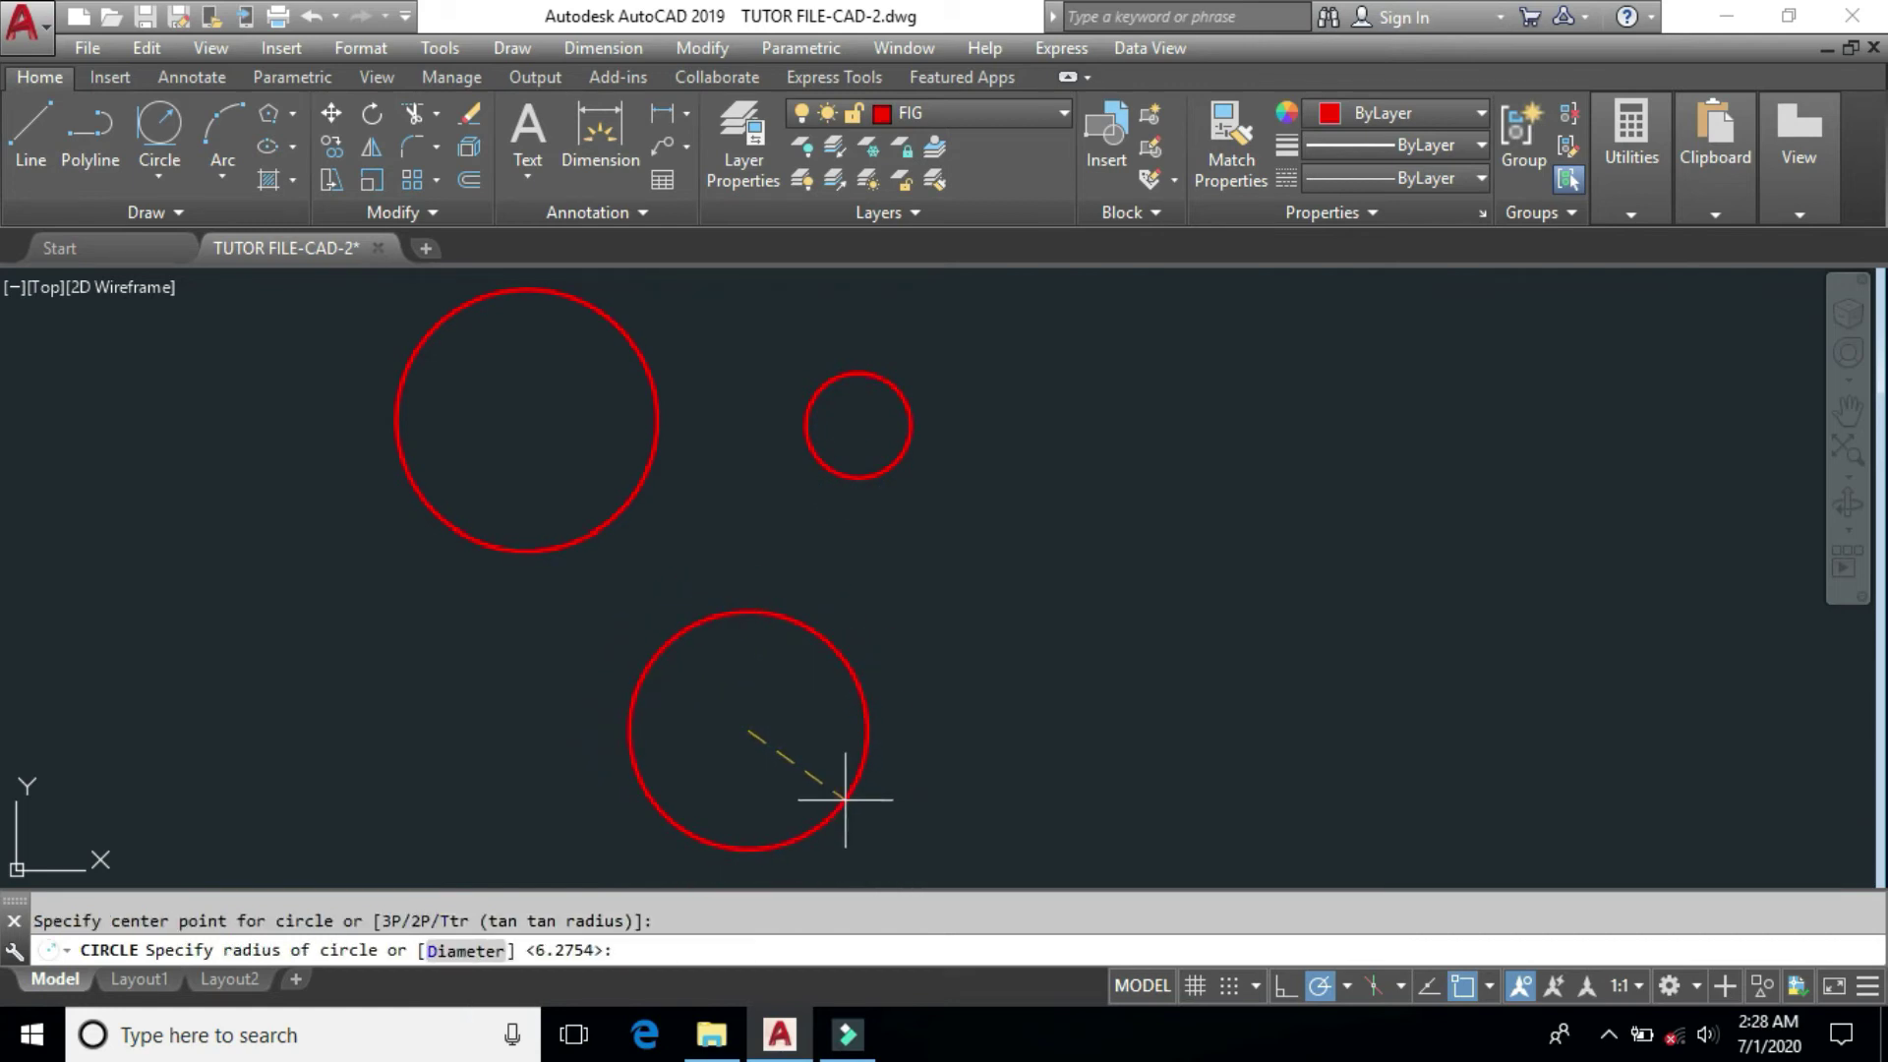
left_click(859, 837)
Box-select the lower circle, clear the selection, and reopen the circle methods list.
left_click(875, 592)
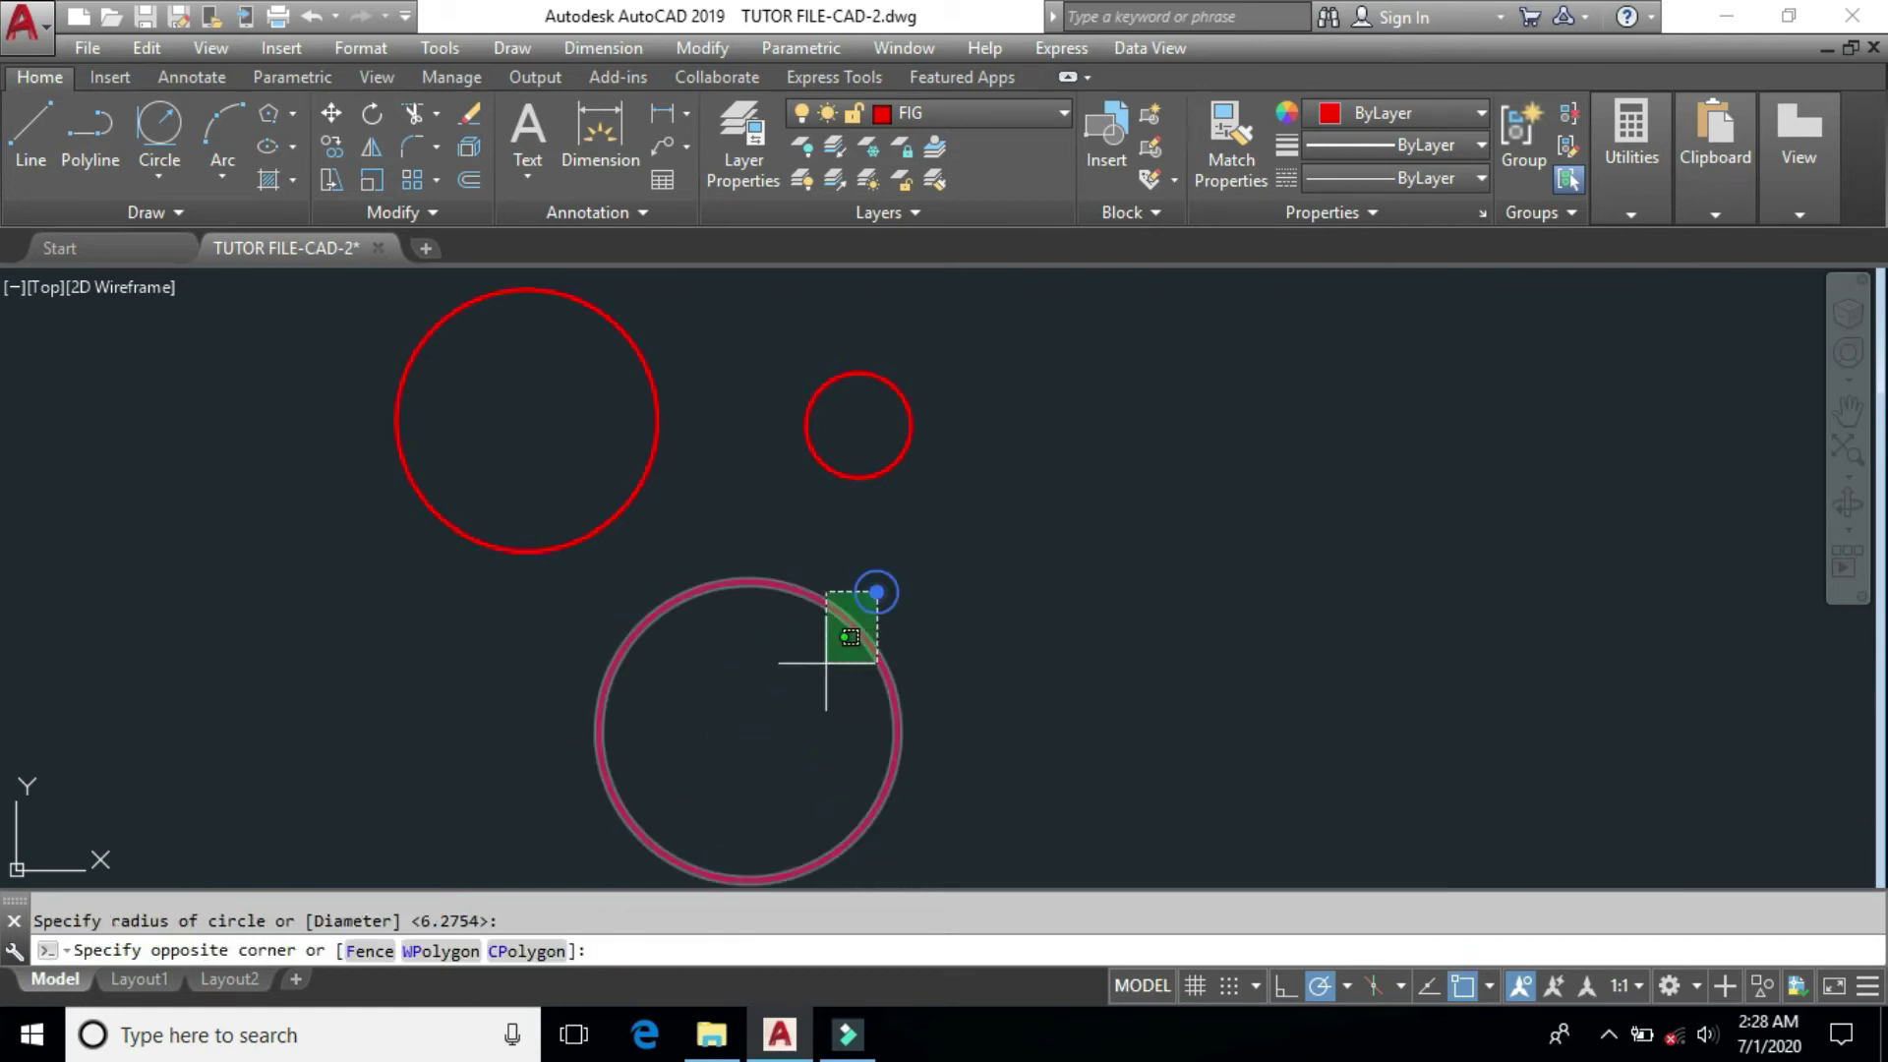
left_click(825, 662)
key("Escape")
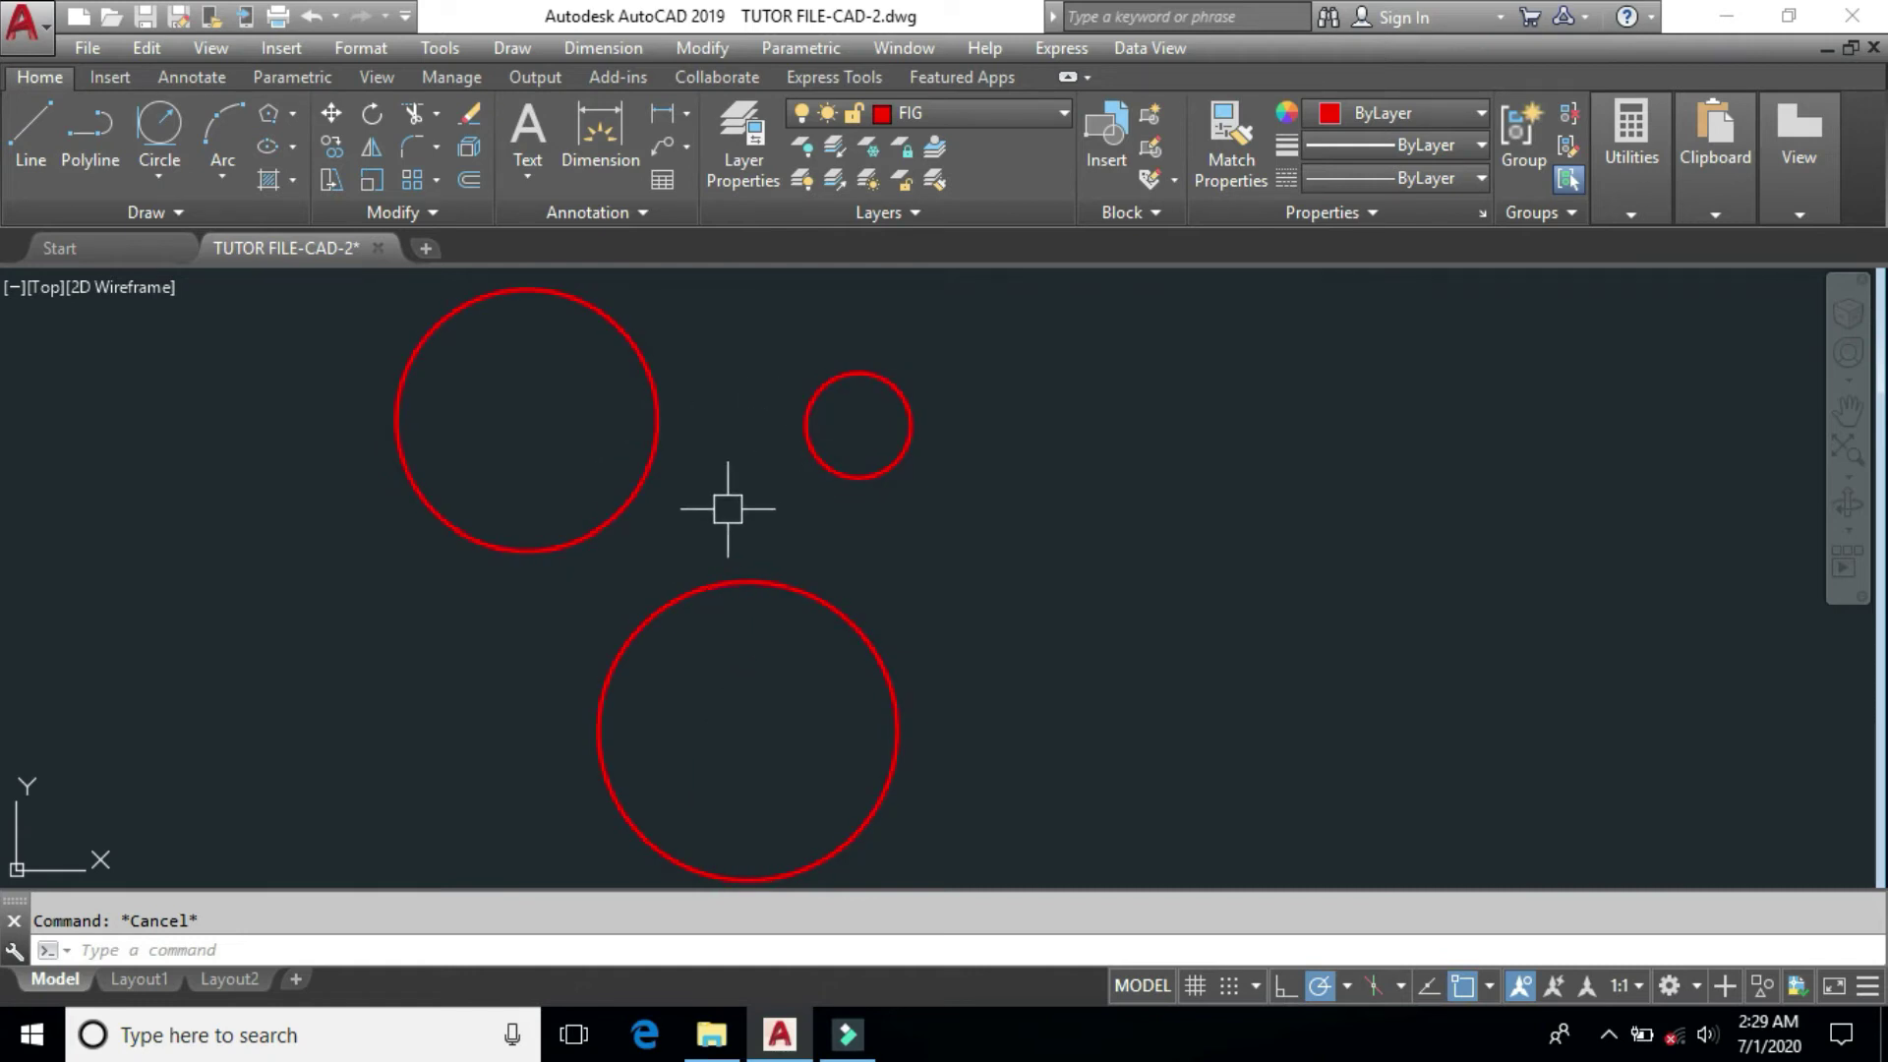
left_click(173, 179)
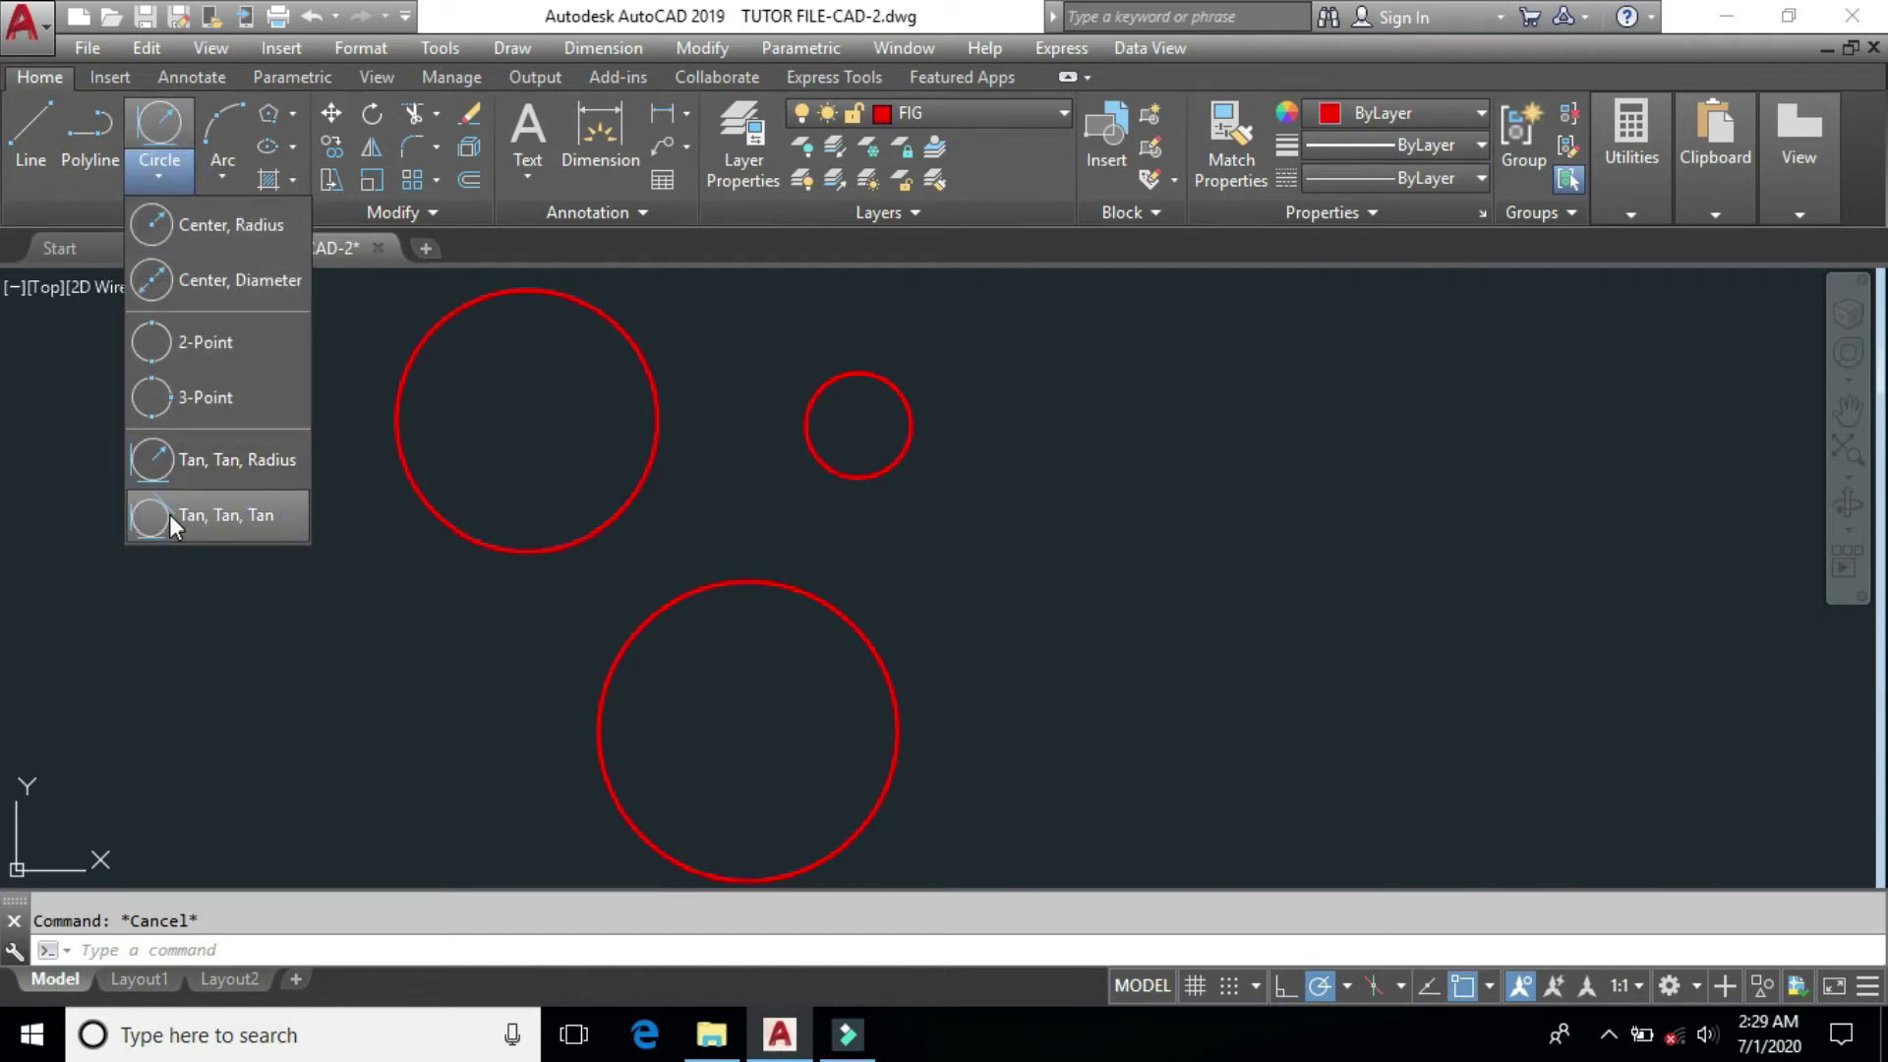
Draw a Tan, Tan, Tan circle touching the large left, small and bottom circles.
left_click(268, 521)
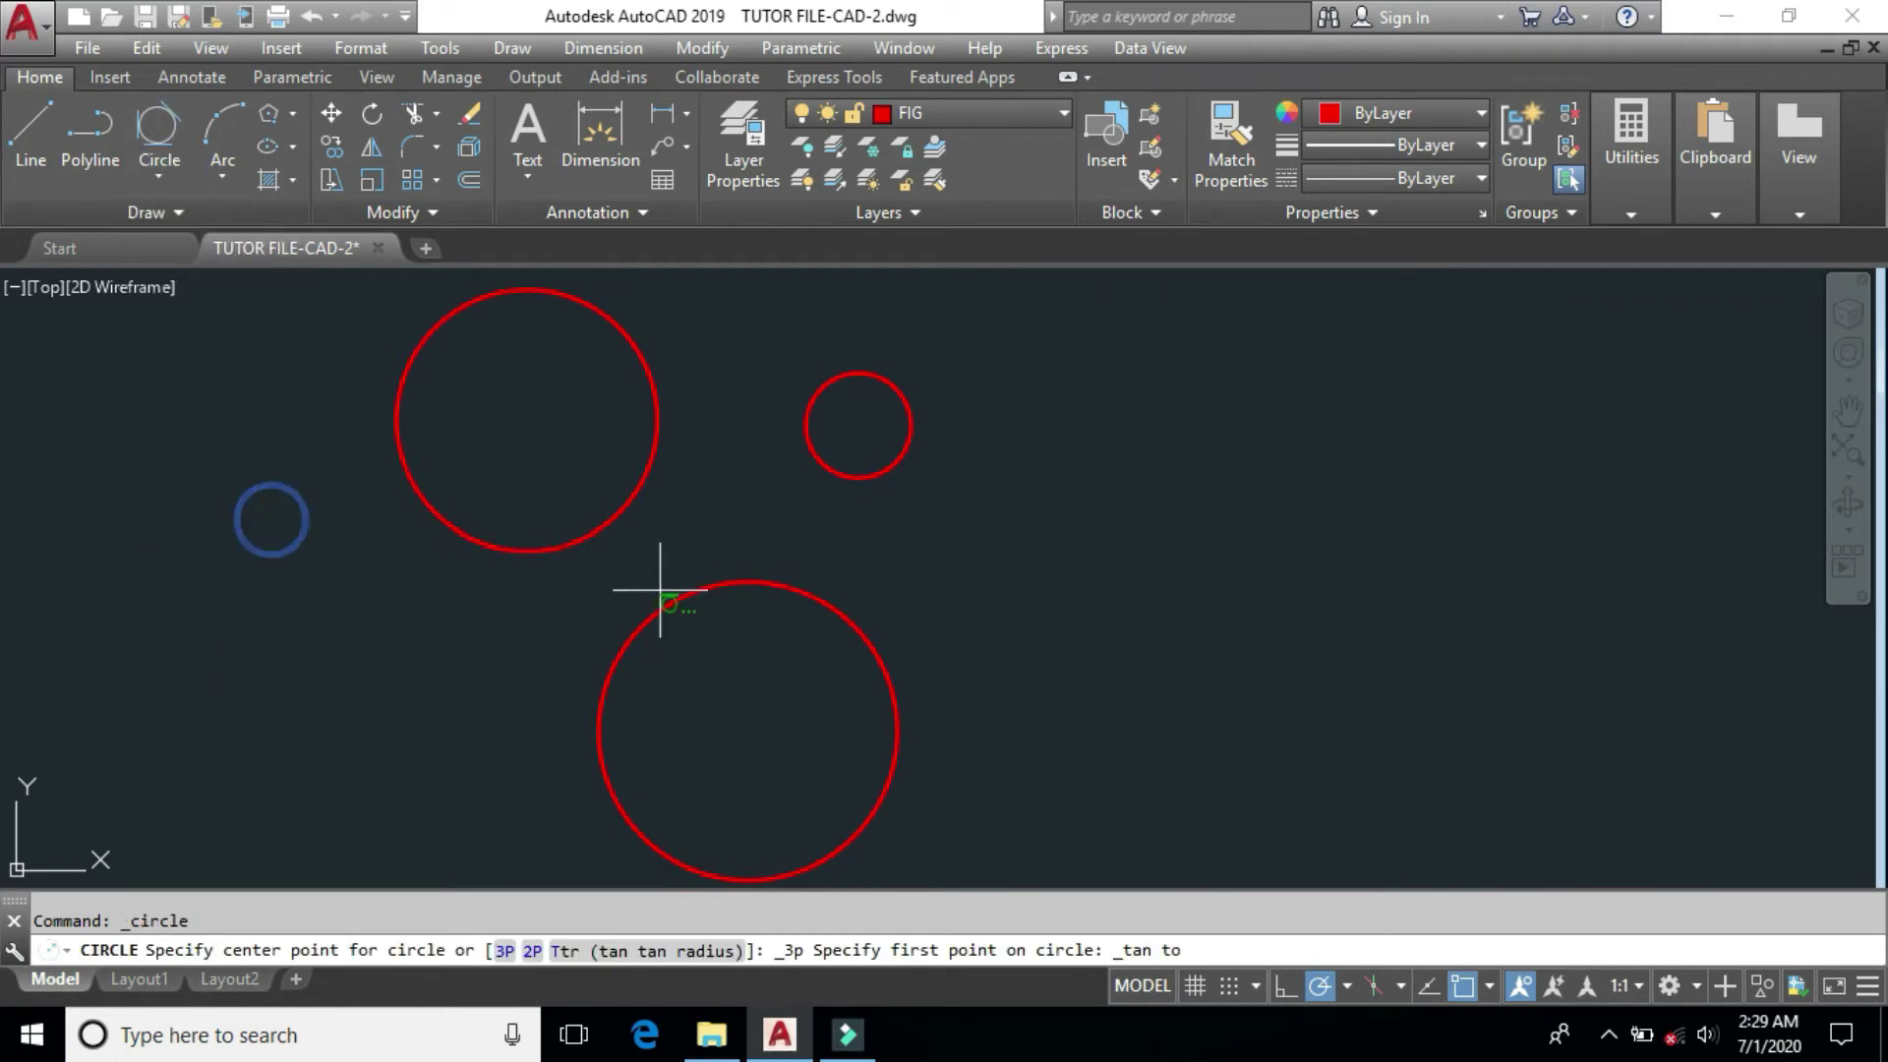
left_click(642, 482)
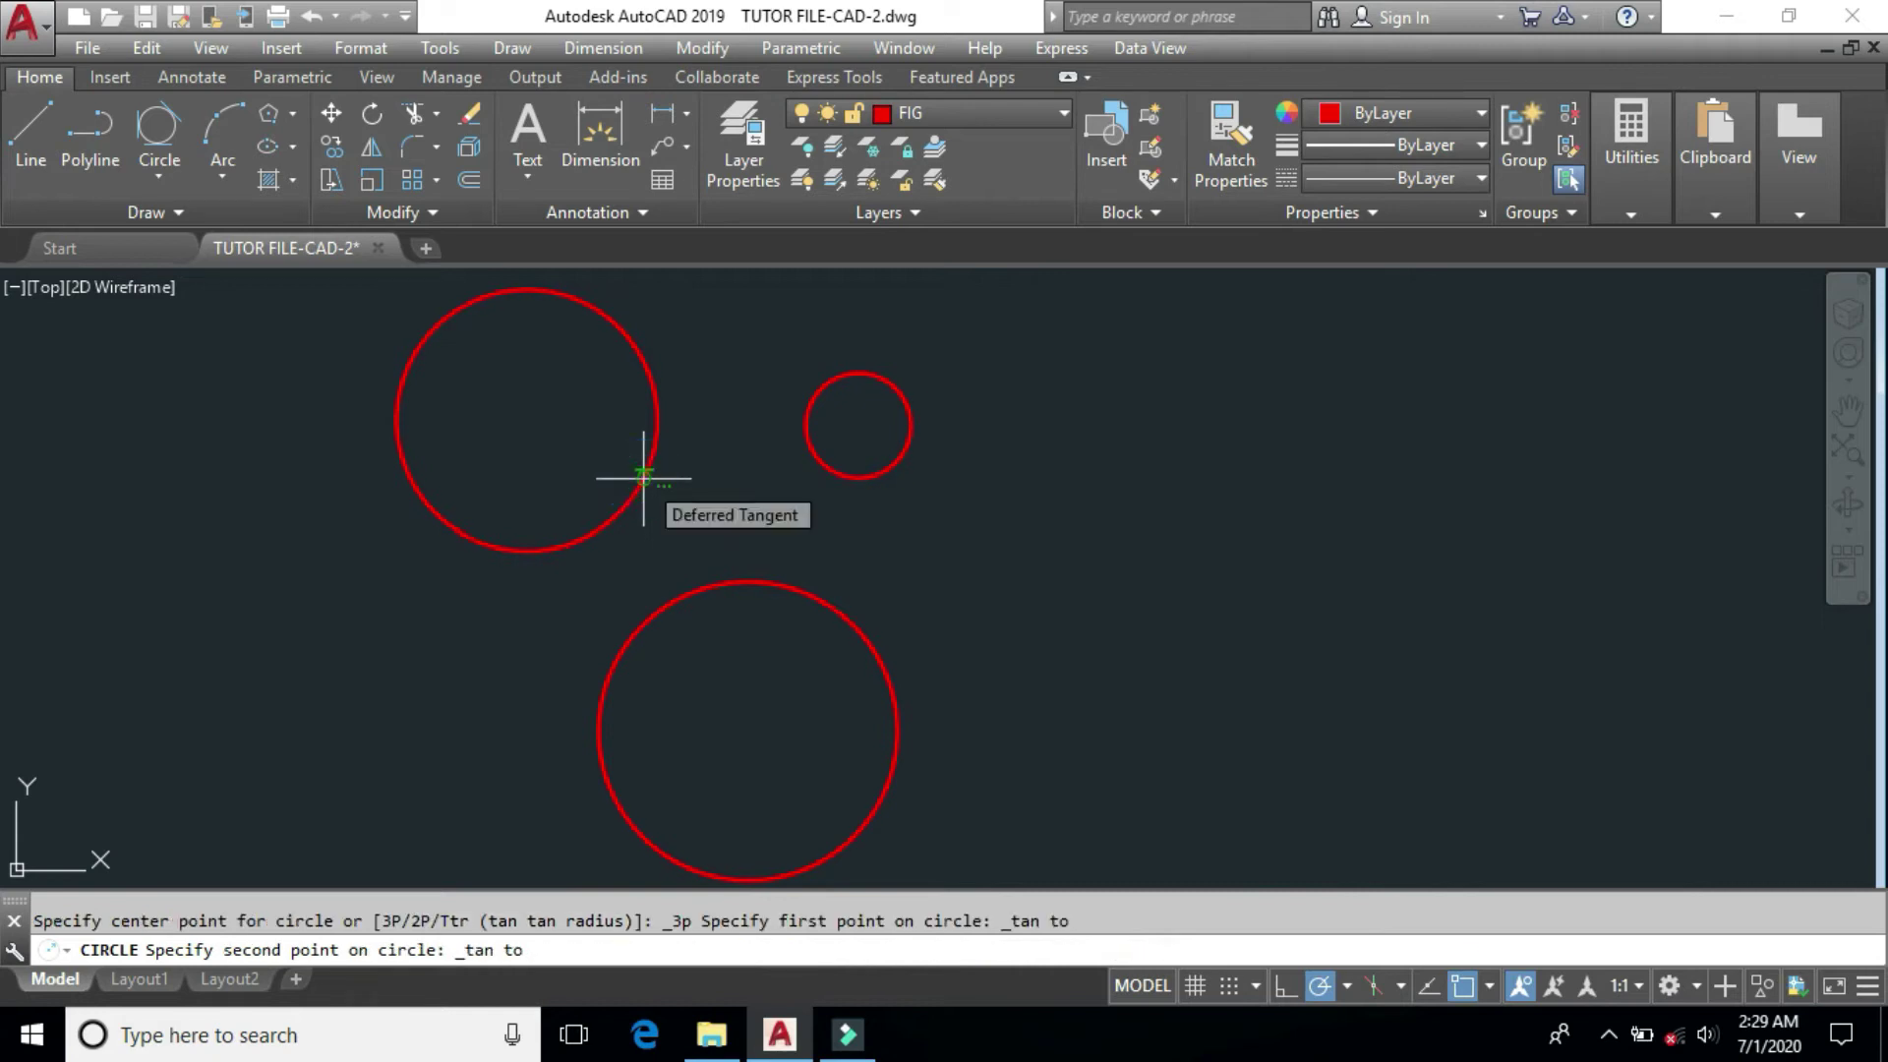
left_click(810, 439)
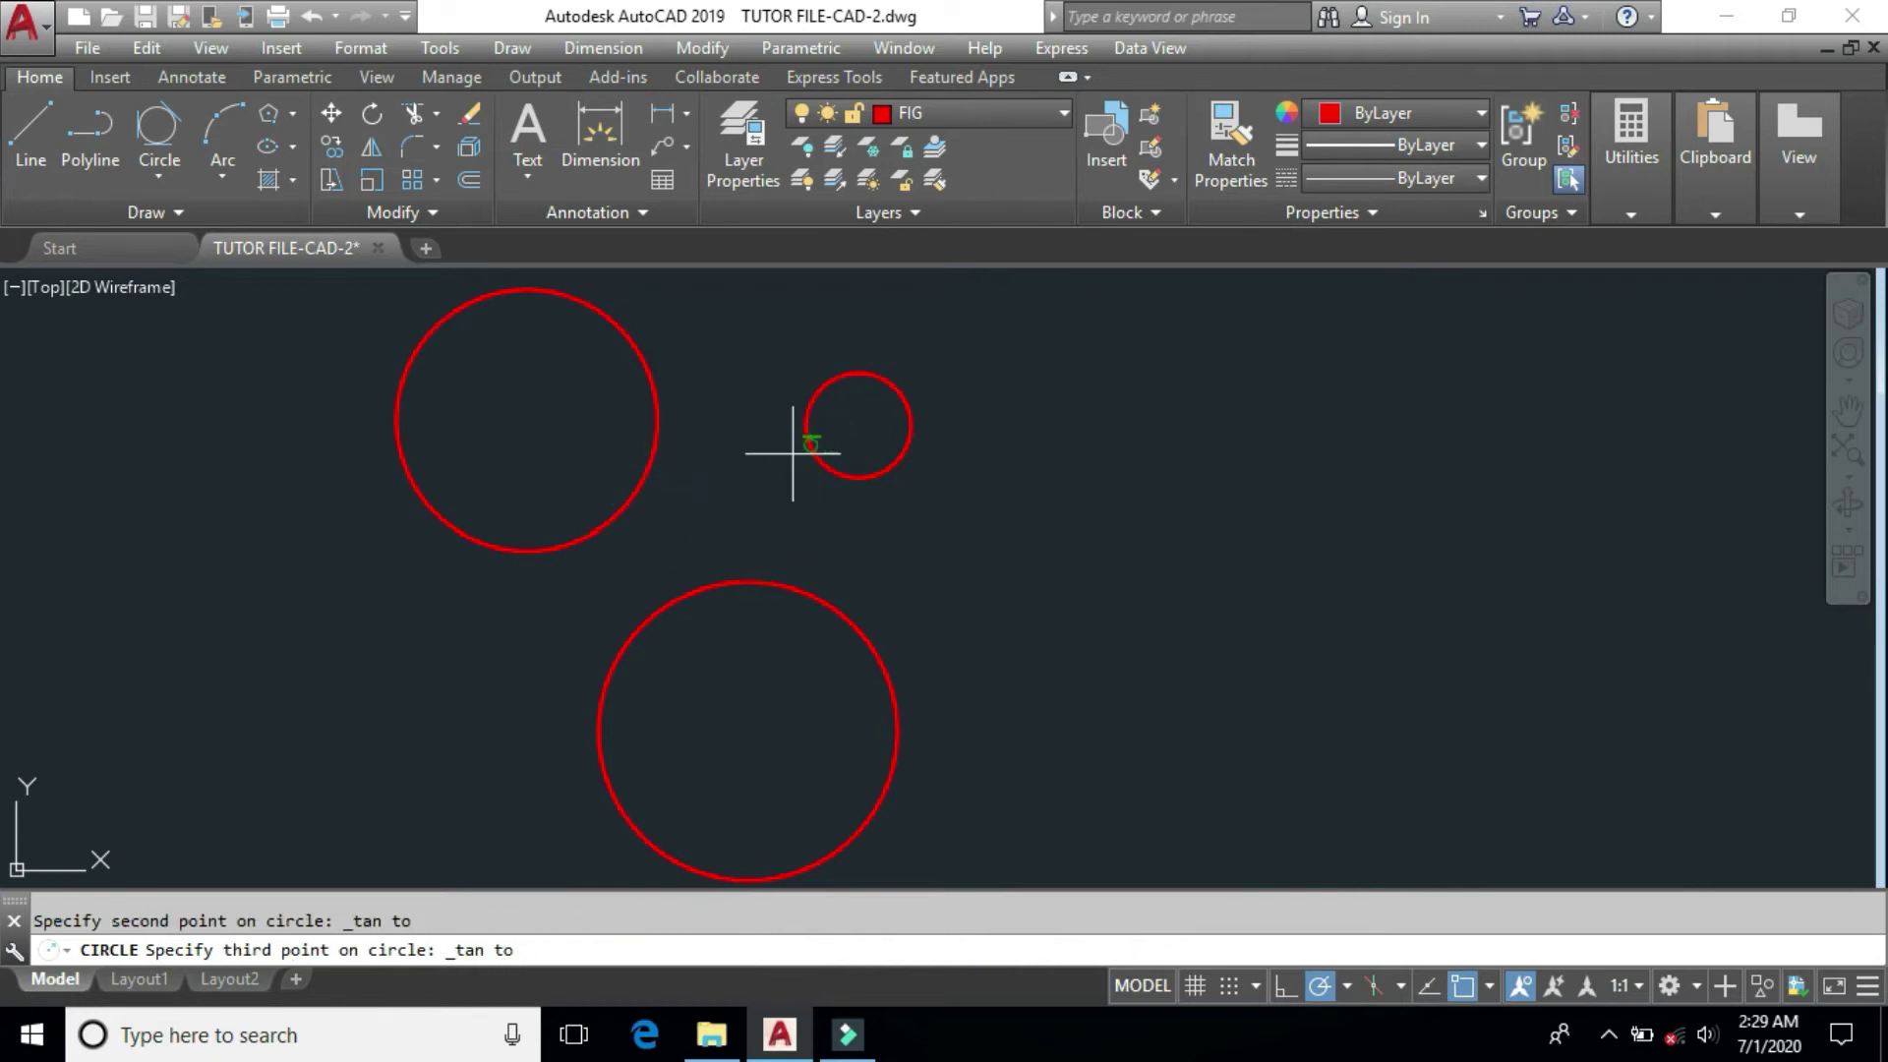
left_click(725, 575)
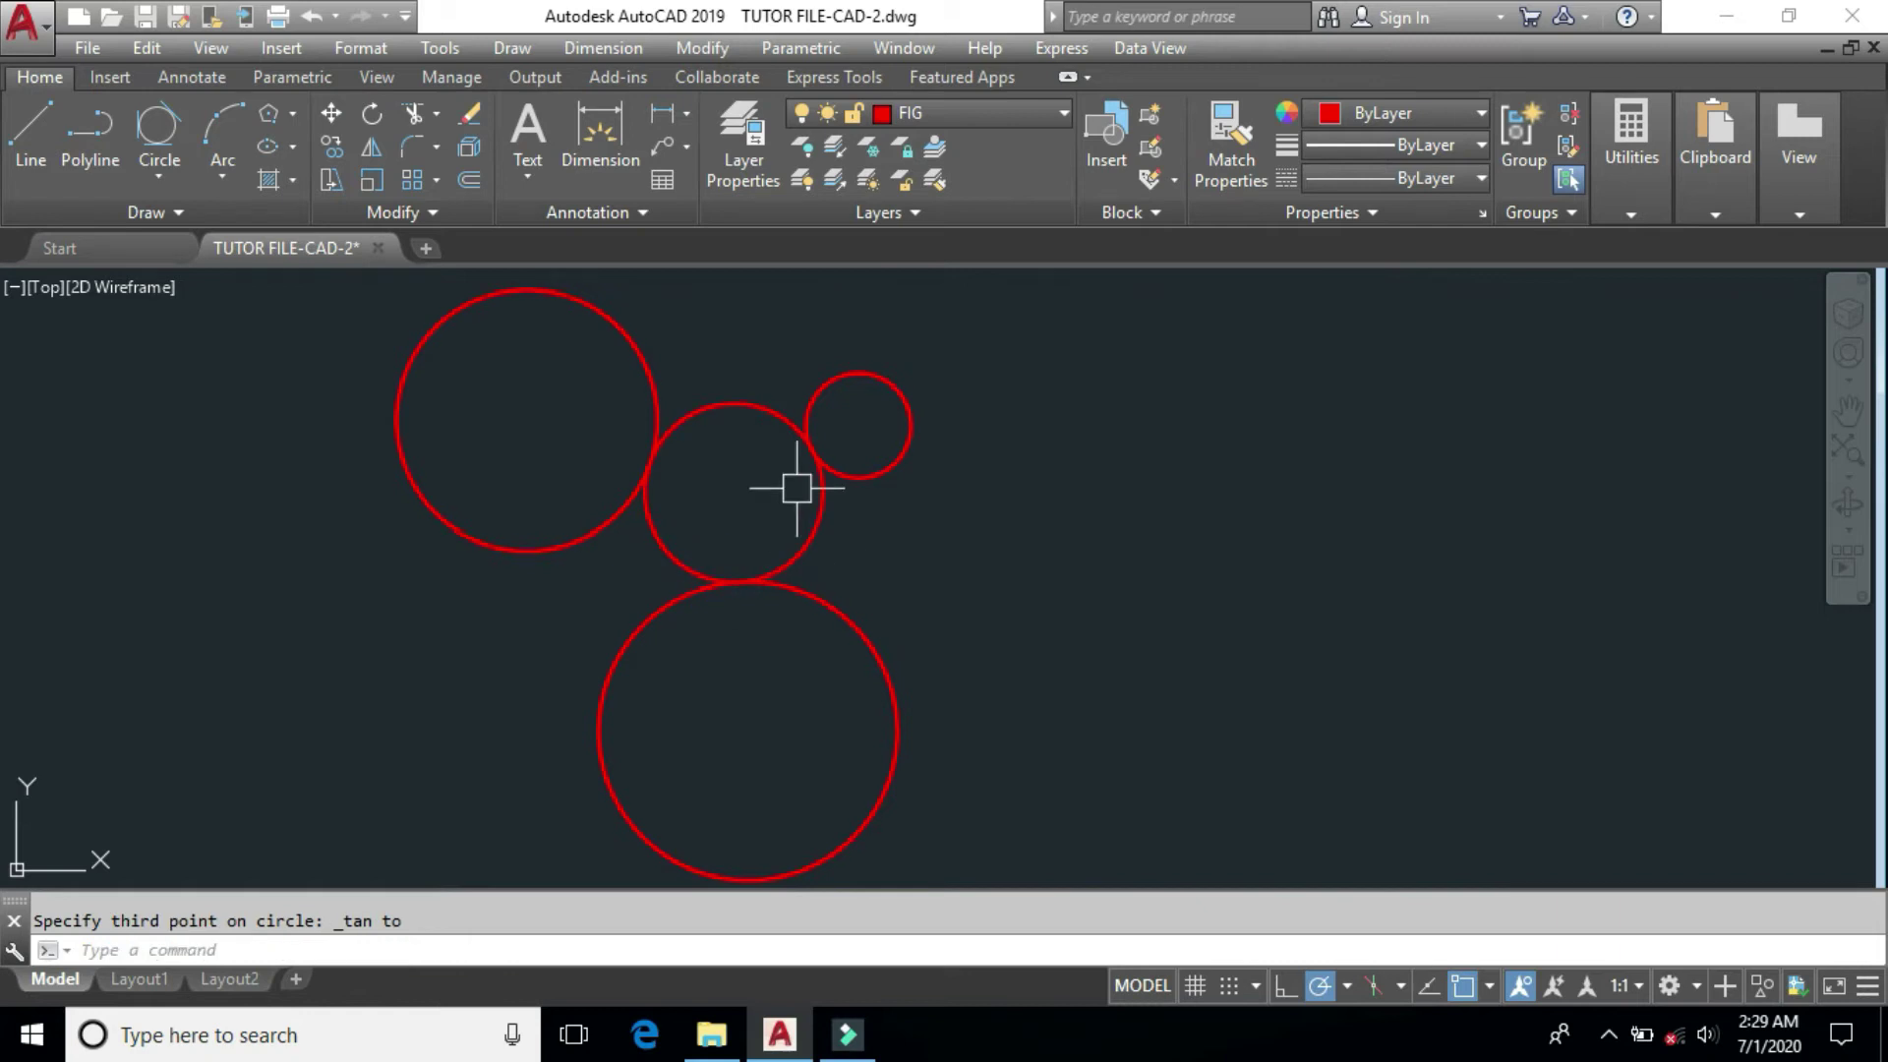
Add a second Tan, Tan, Tan circle touching the small, bottom and third circles.
left_click(160, 136)
left_click(856, 476)
left_click(858, 625)
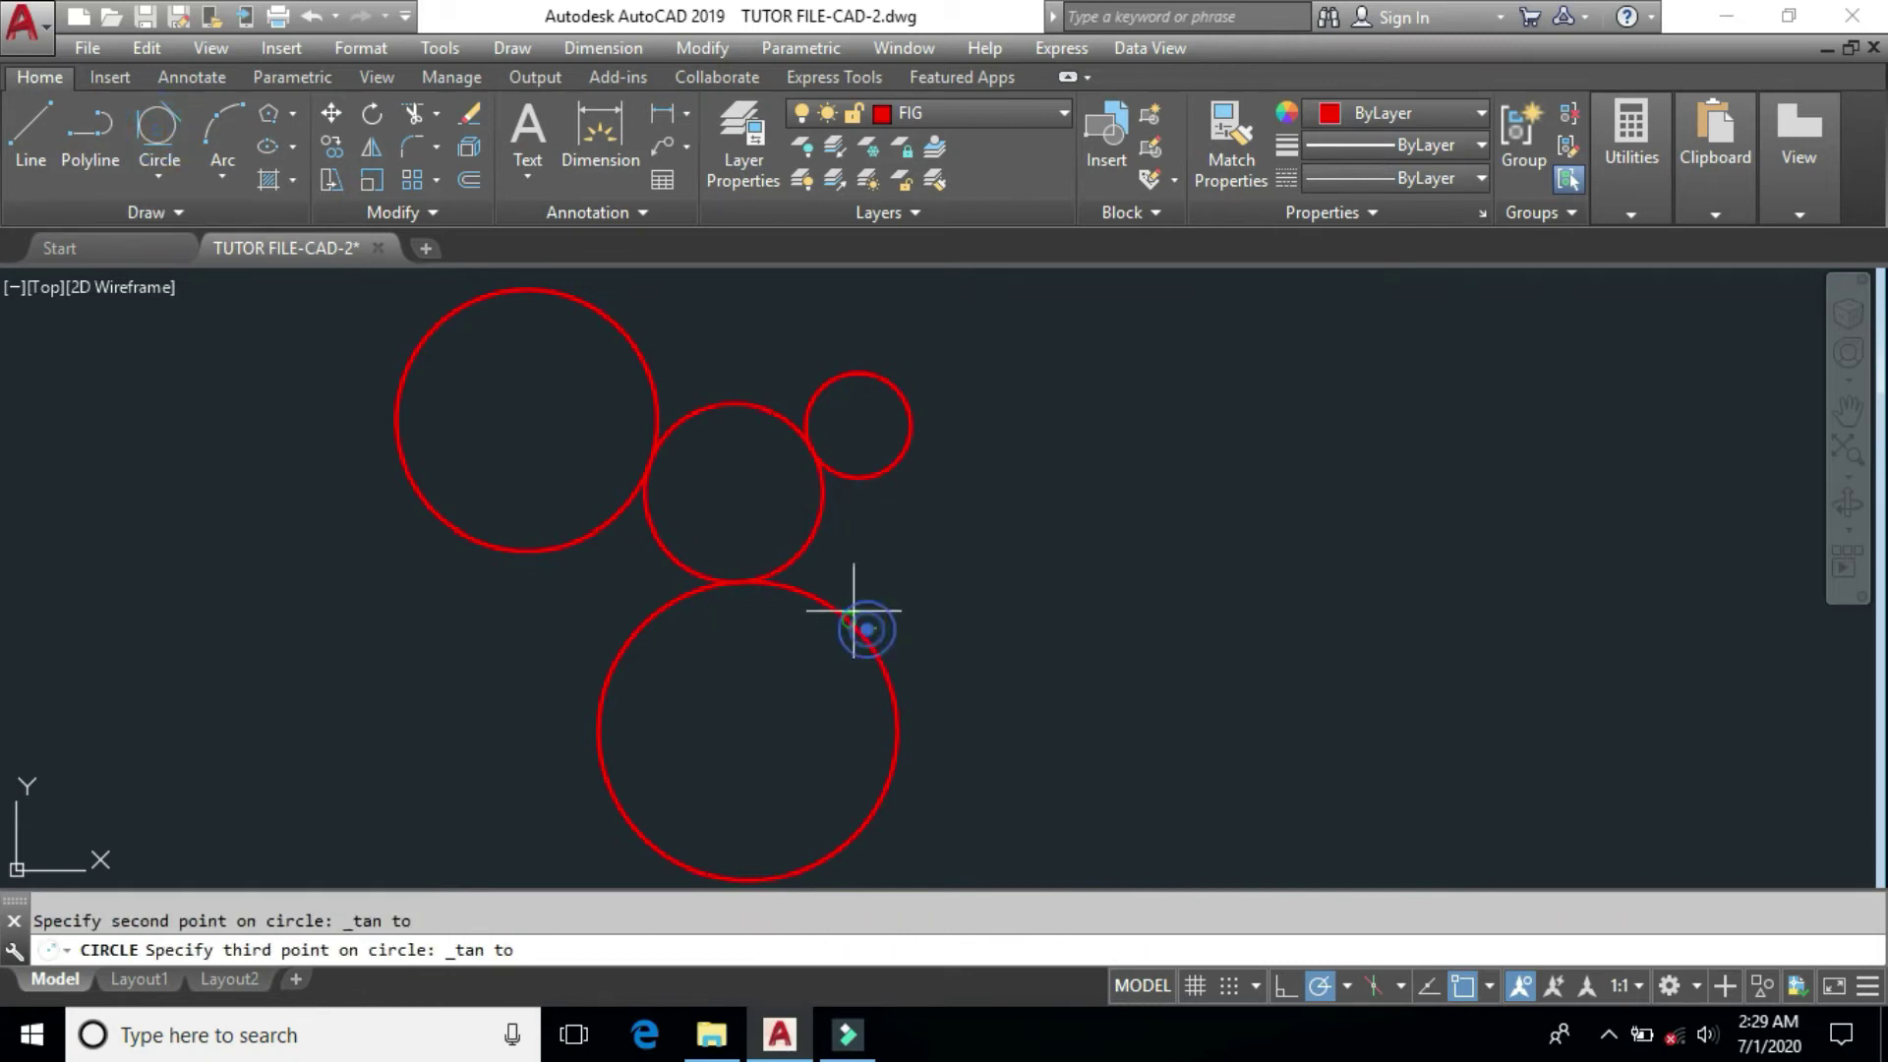
left_click(821, 524)
middle_click_drag(841, 580, 612, 580)
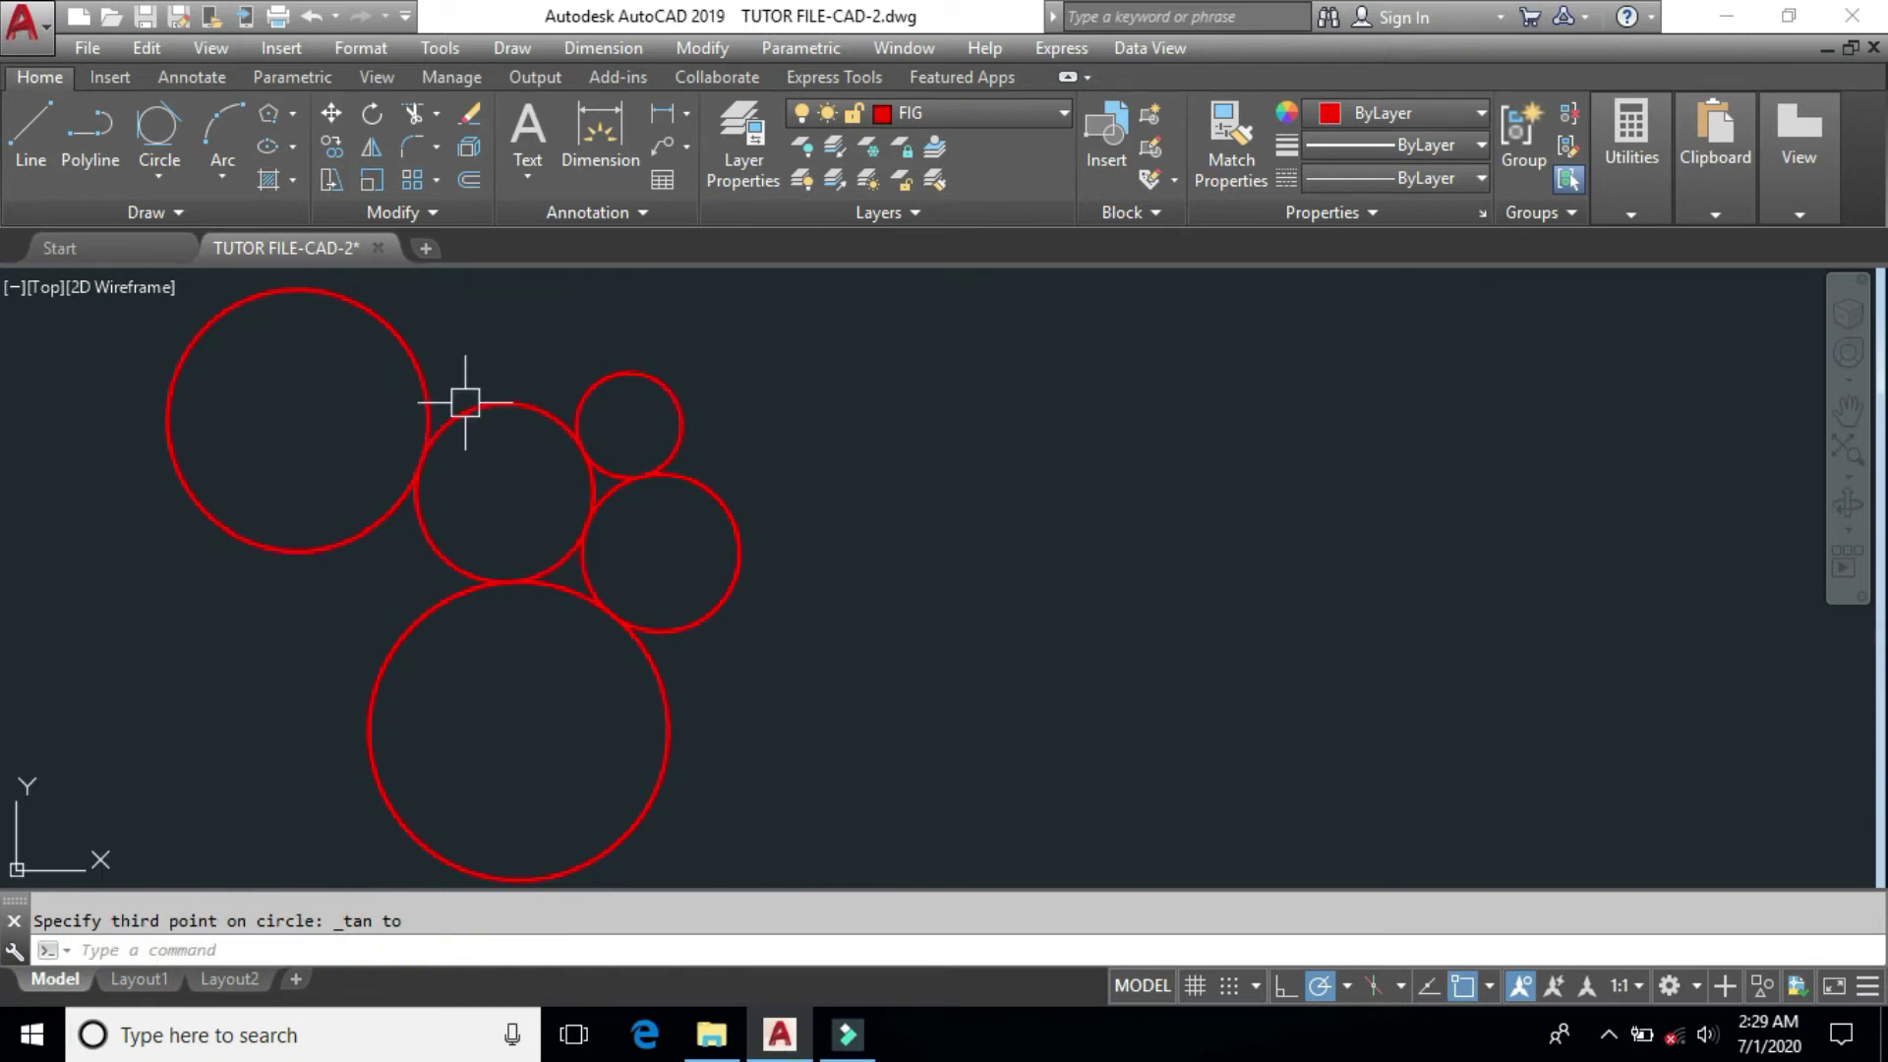
Draw a closed triangle with three line segments.
left_click(33, 128)
left_click(927, 605)
left_click(1342, 376)
left_click(1537, 596)
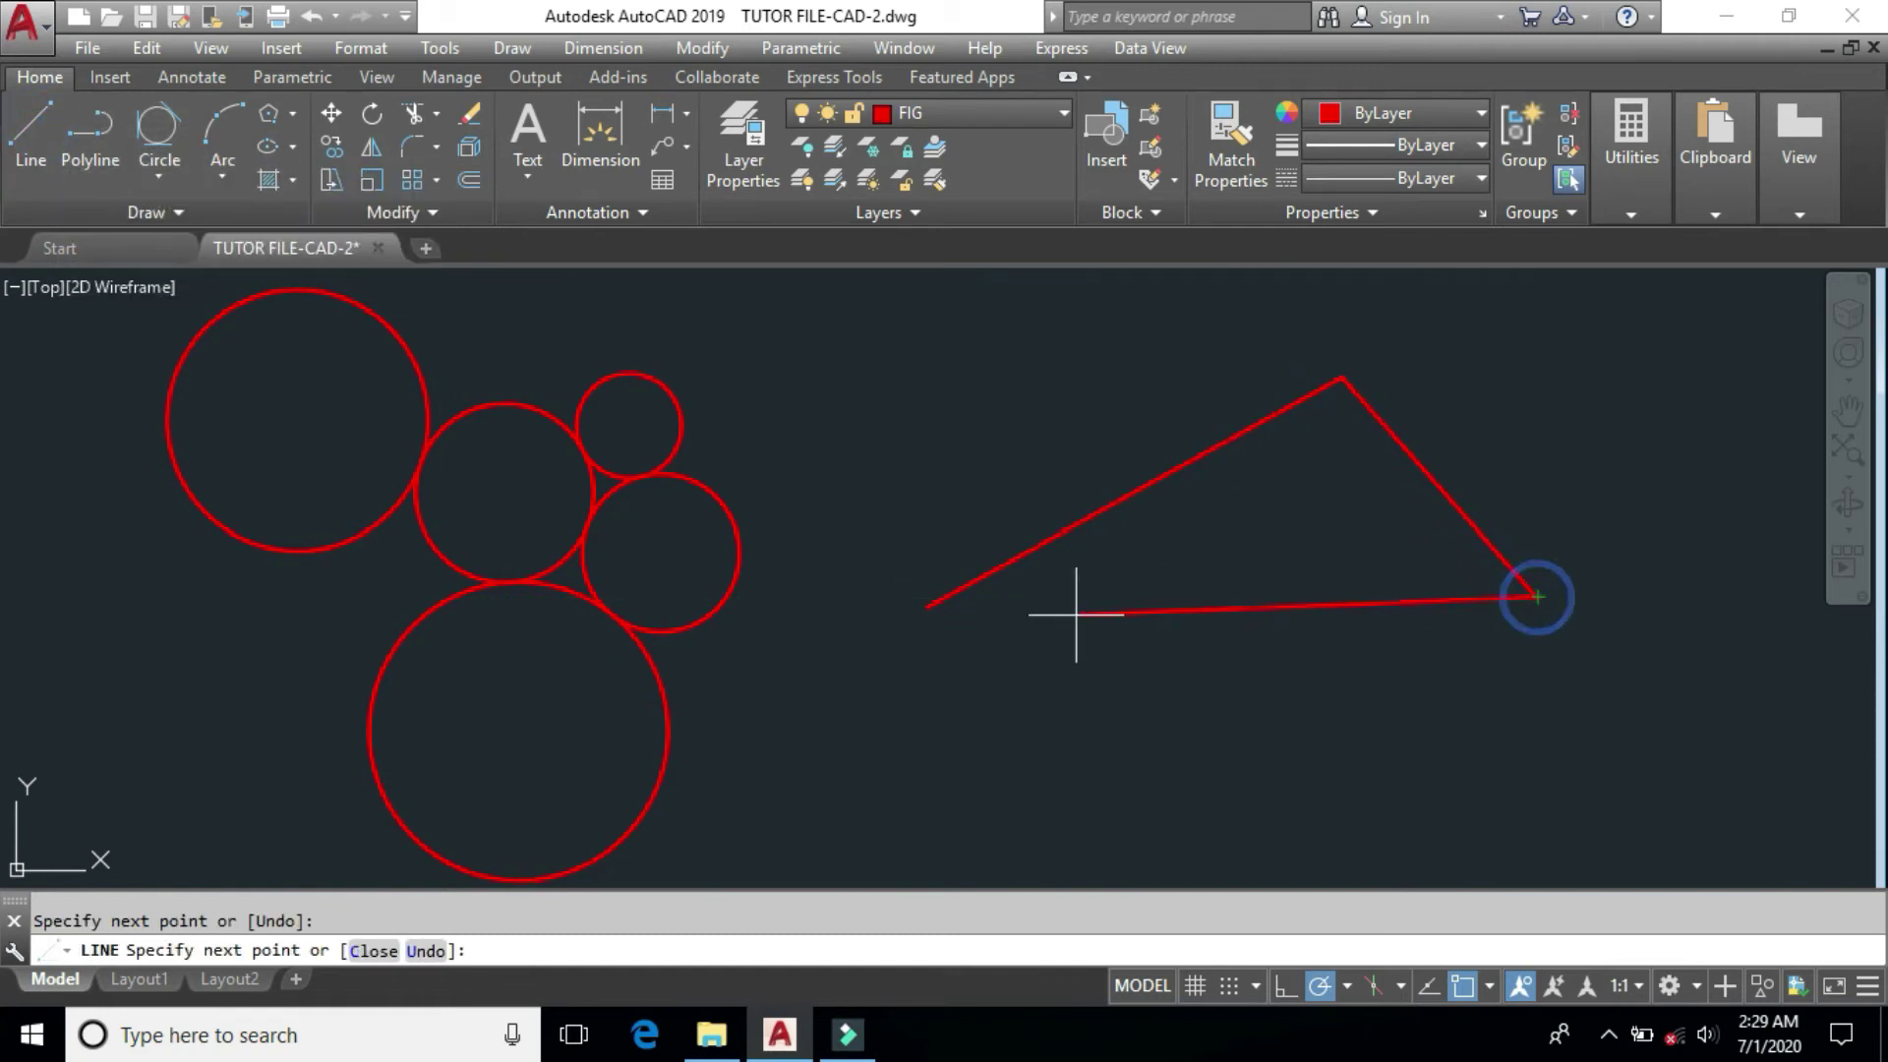
left_click(933, 615)
right_click(1160, 413)
left_click(1194, 422)
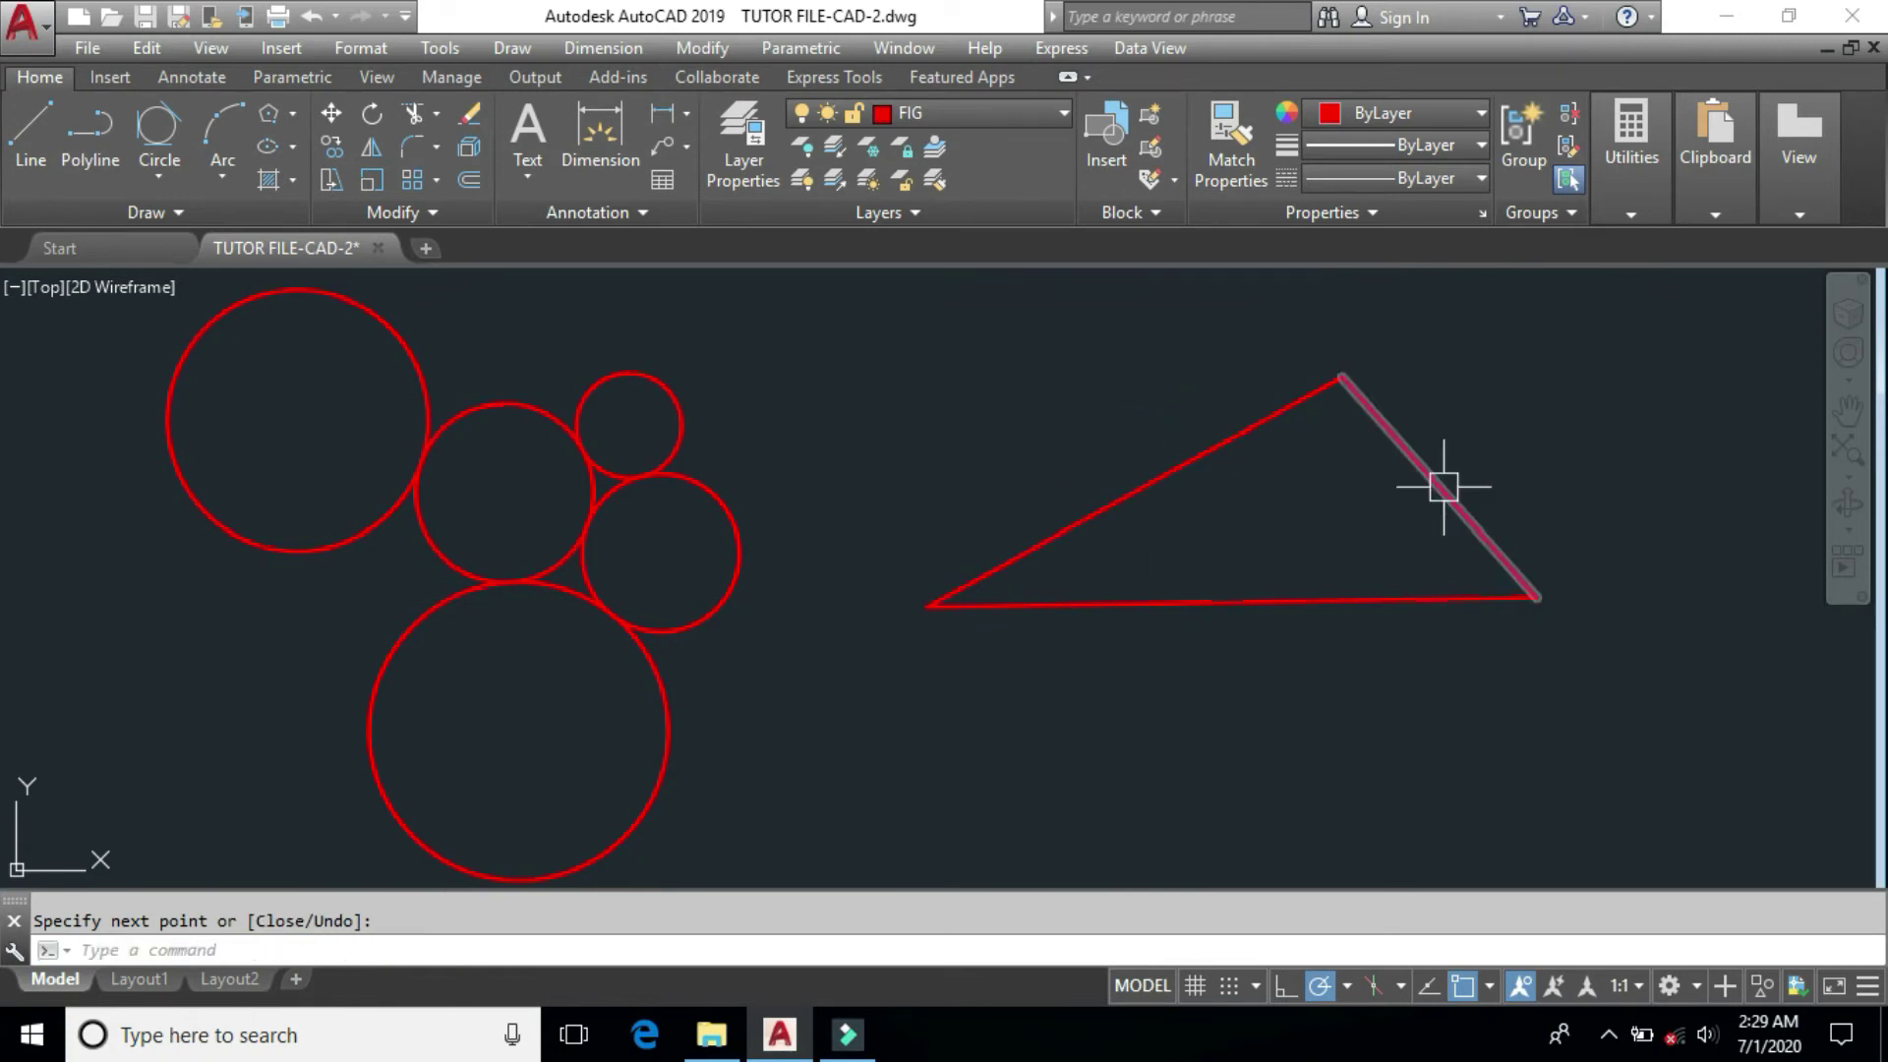
Inscribe a Tan, Tan, Tan circle touching the triangle's left, right and bottom edges.
left_click(162, 131)
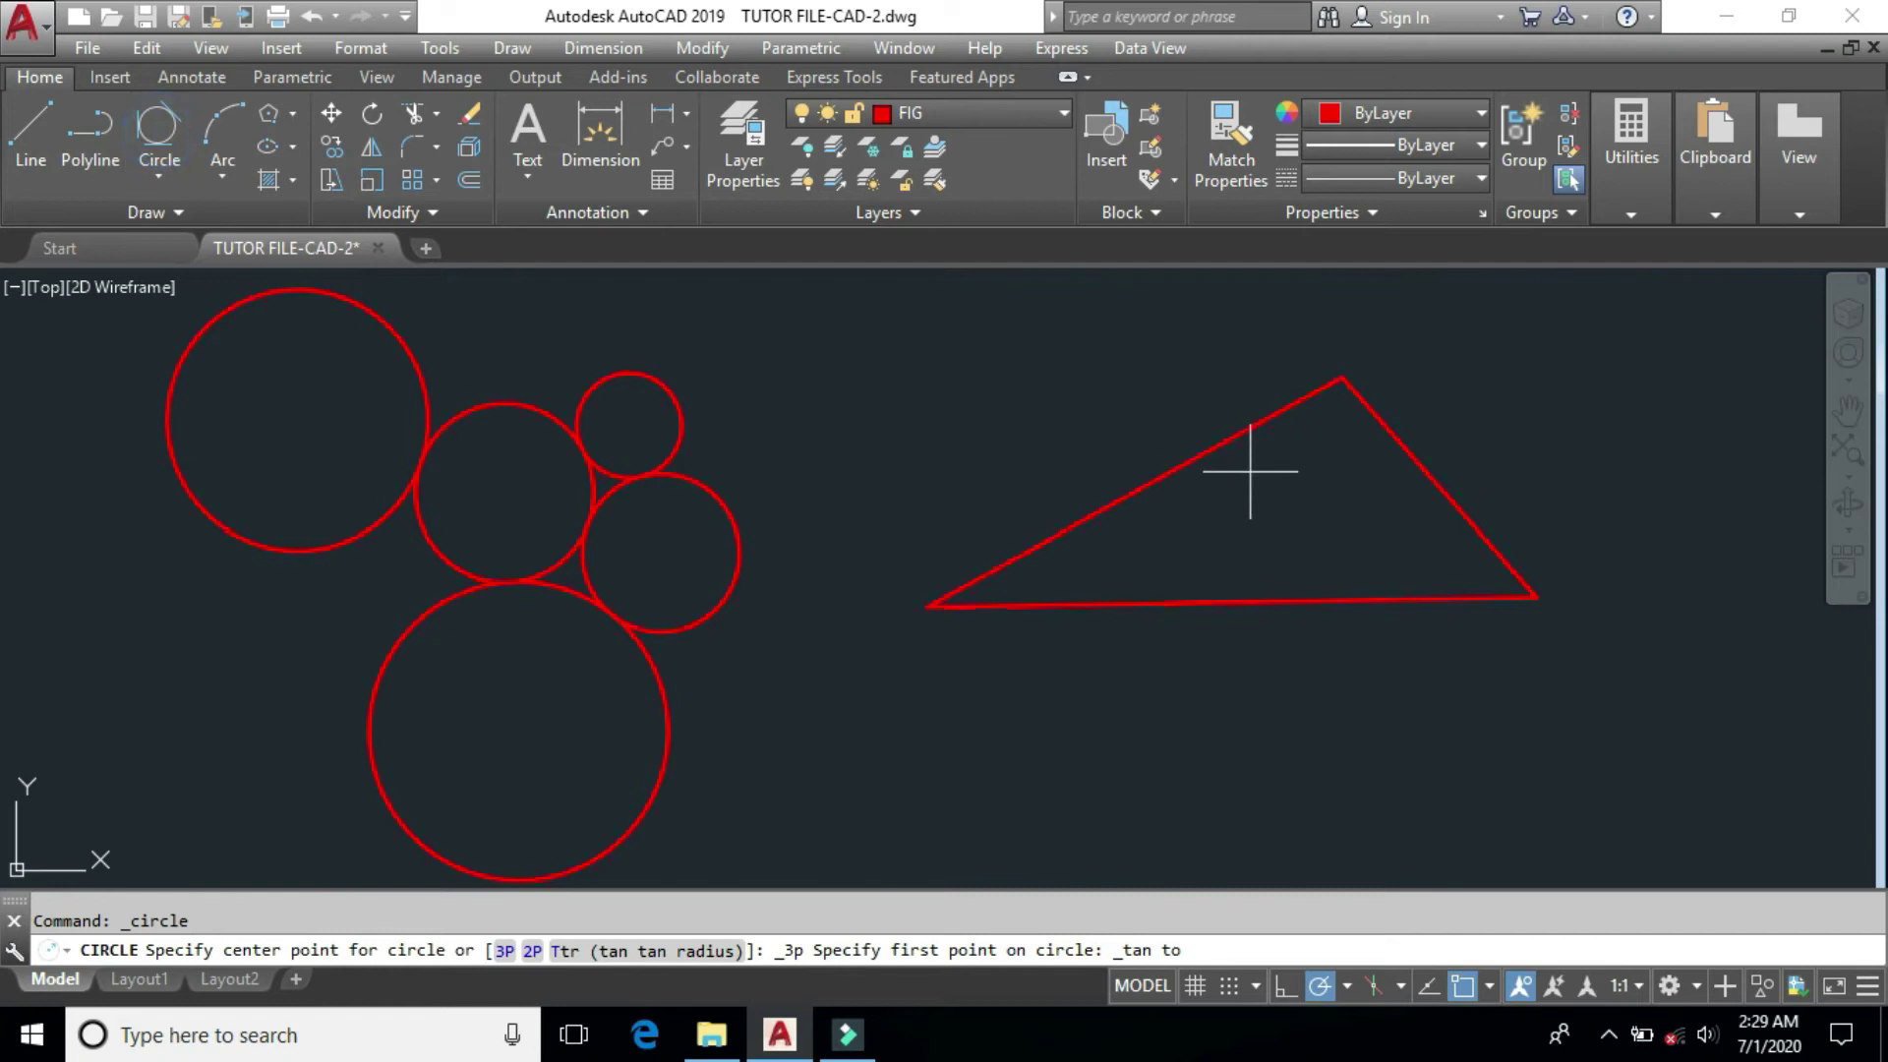
left_click(1222, 441)
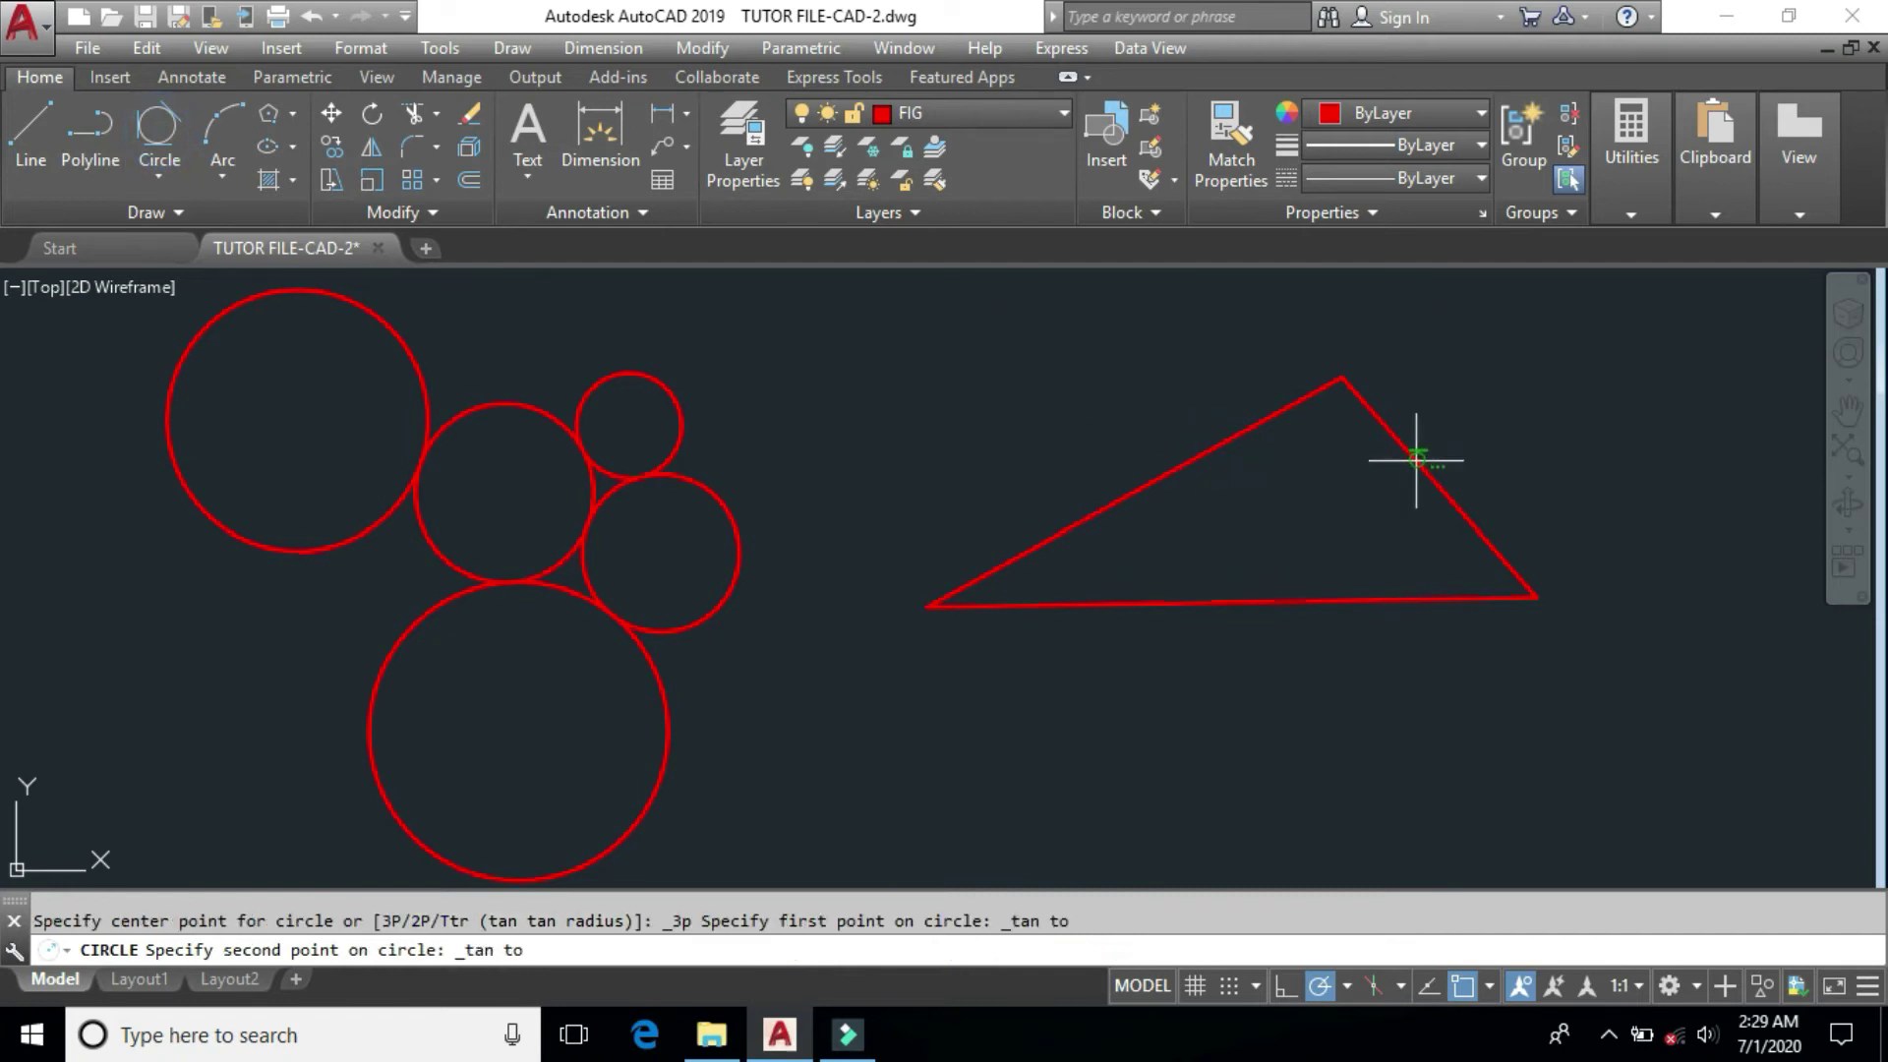
left_click(1416, 459)
left_click(1315, 591)
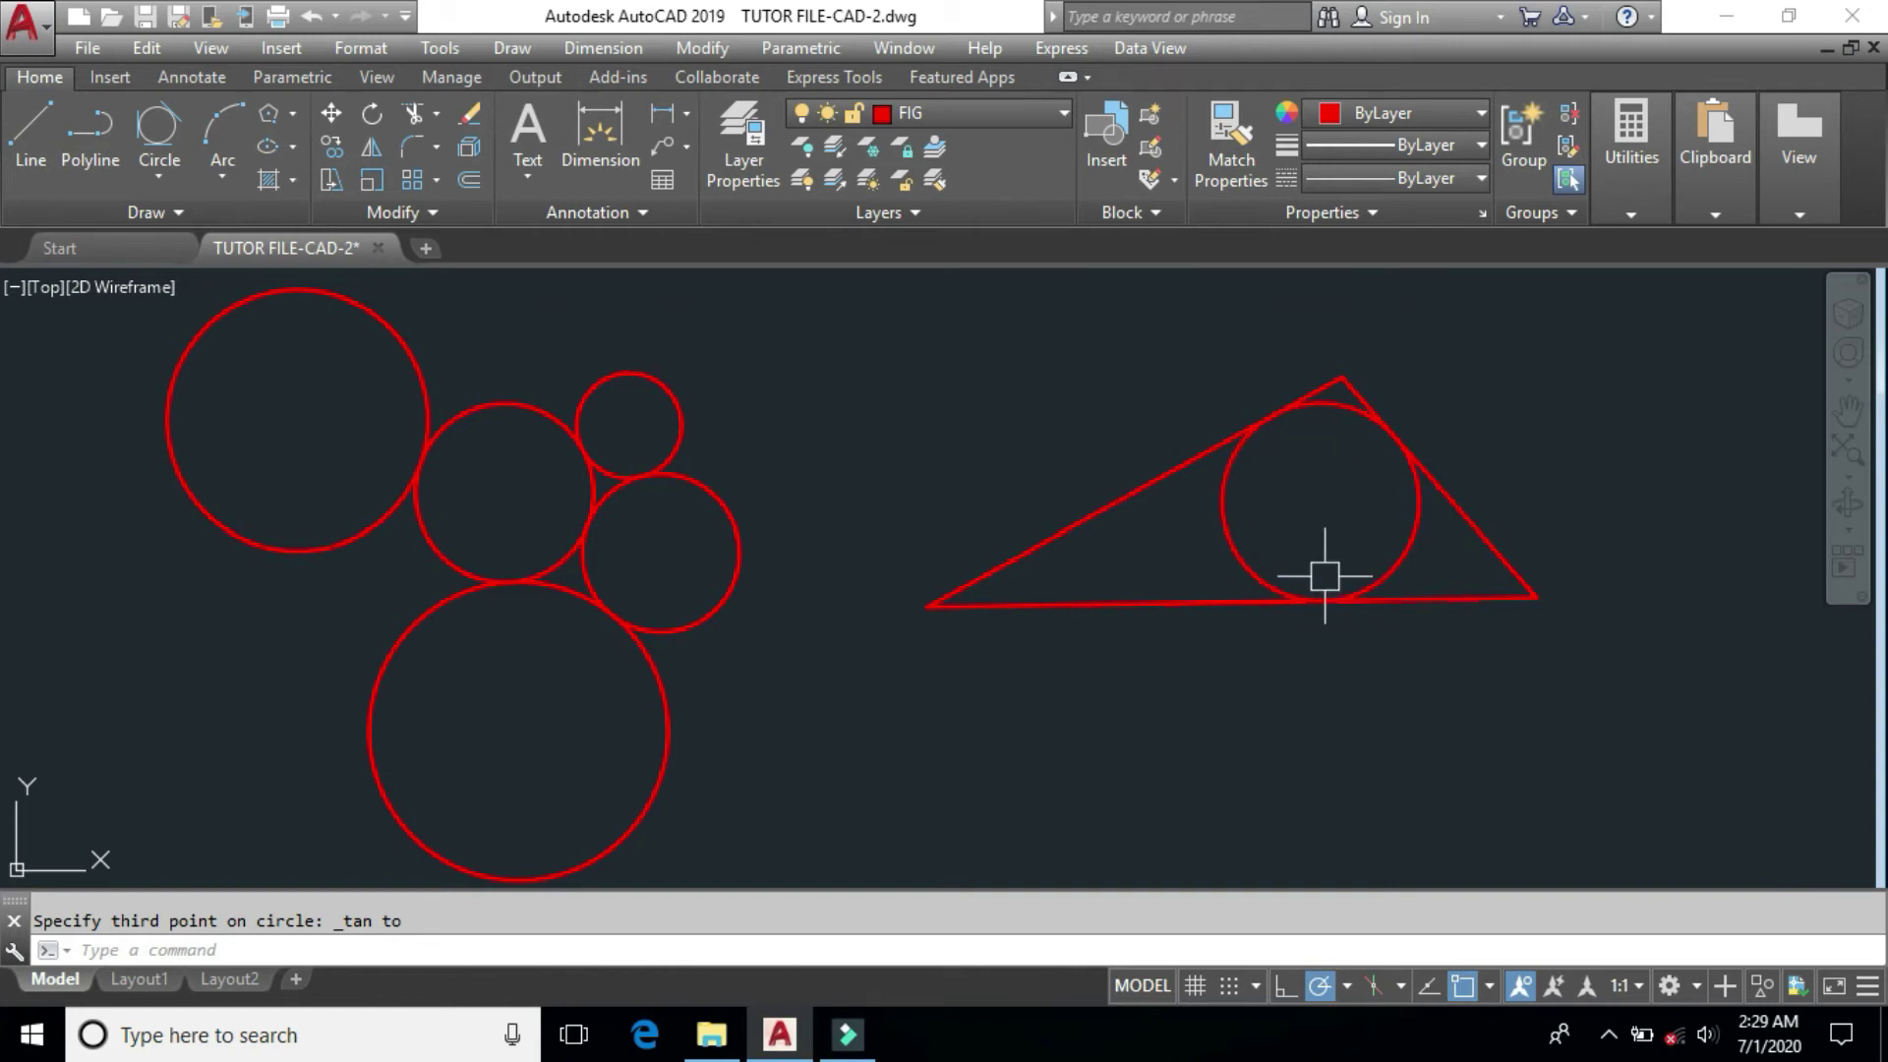
Add a small Tan, Tan, Tan circle touching the inscribed circle and two triangle edges.
left_click(157, 127)
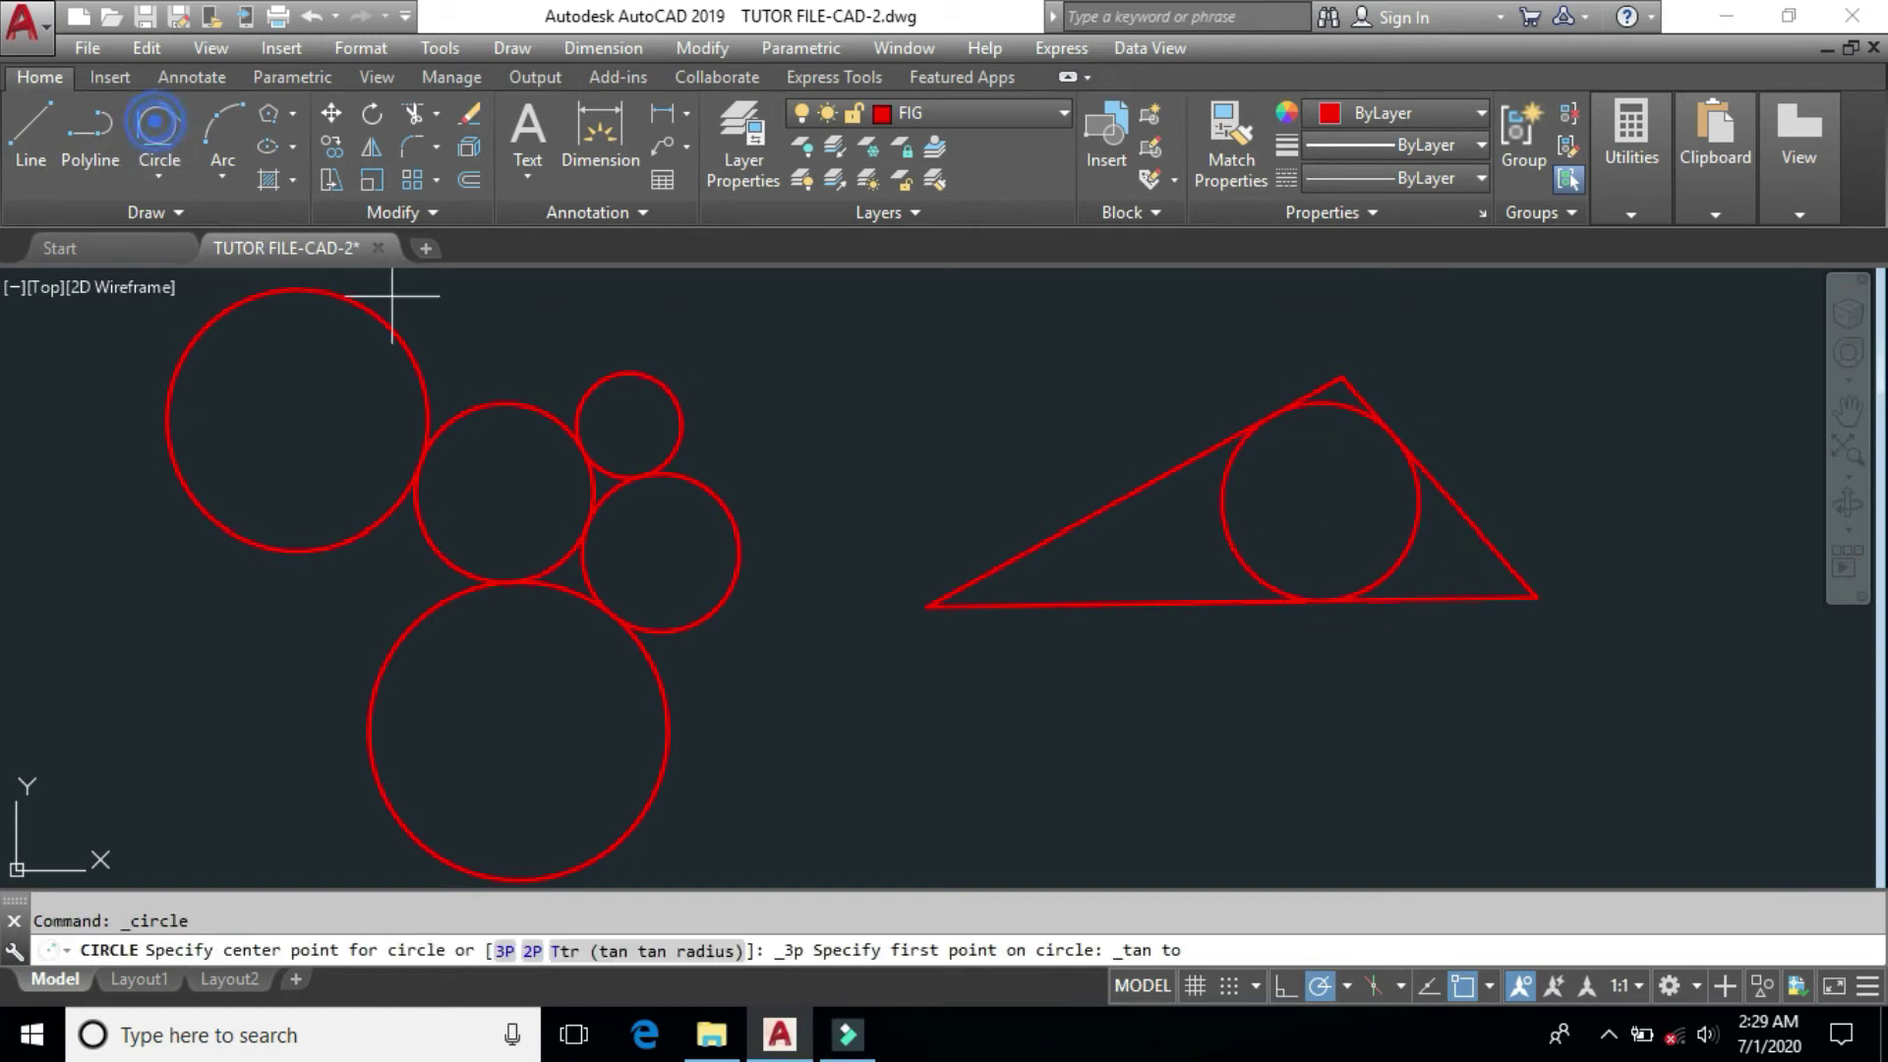
left_click(1229, 546)
left_click(1107, 506)
left_click(1142, 598)
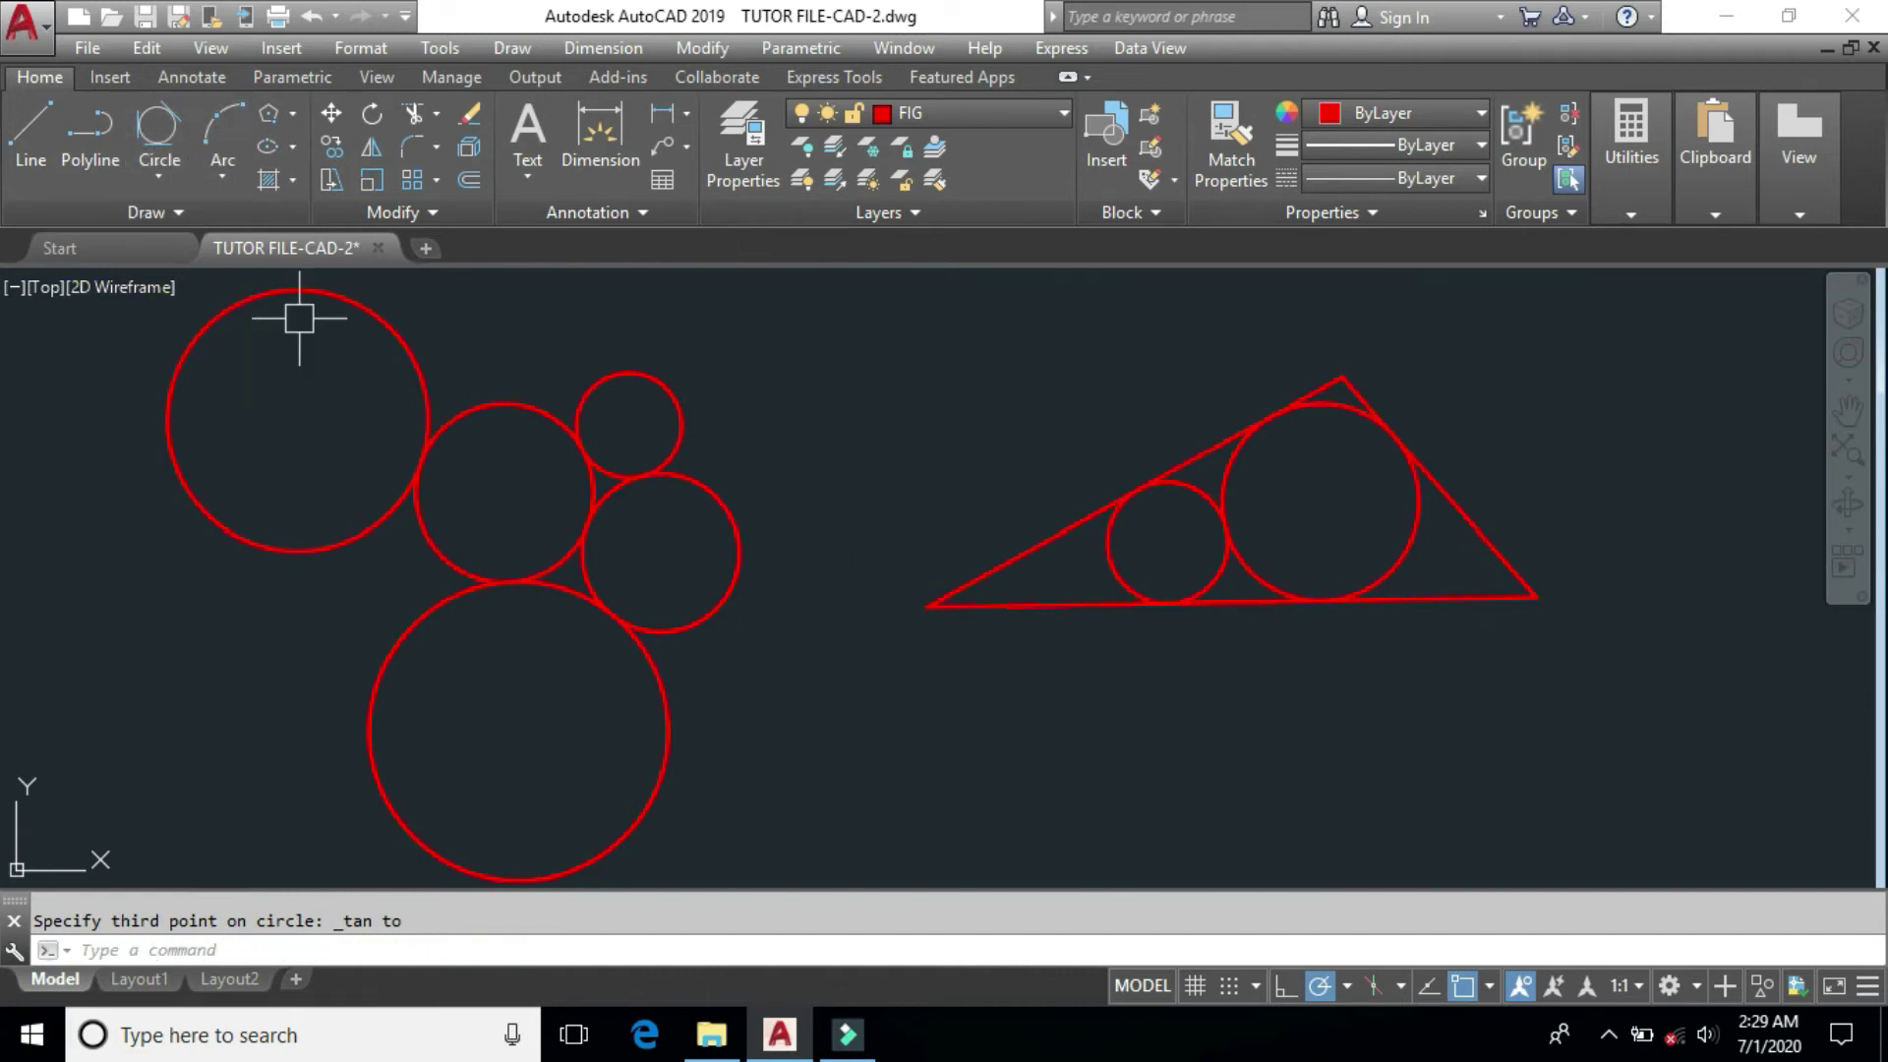
Erase the triangle and all circles with a crossing selection.
left_click(1542, 329)
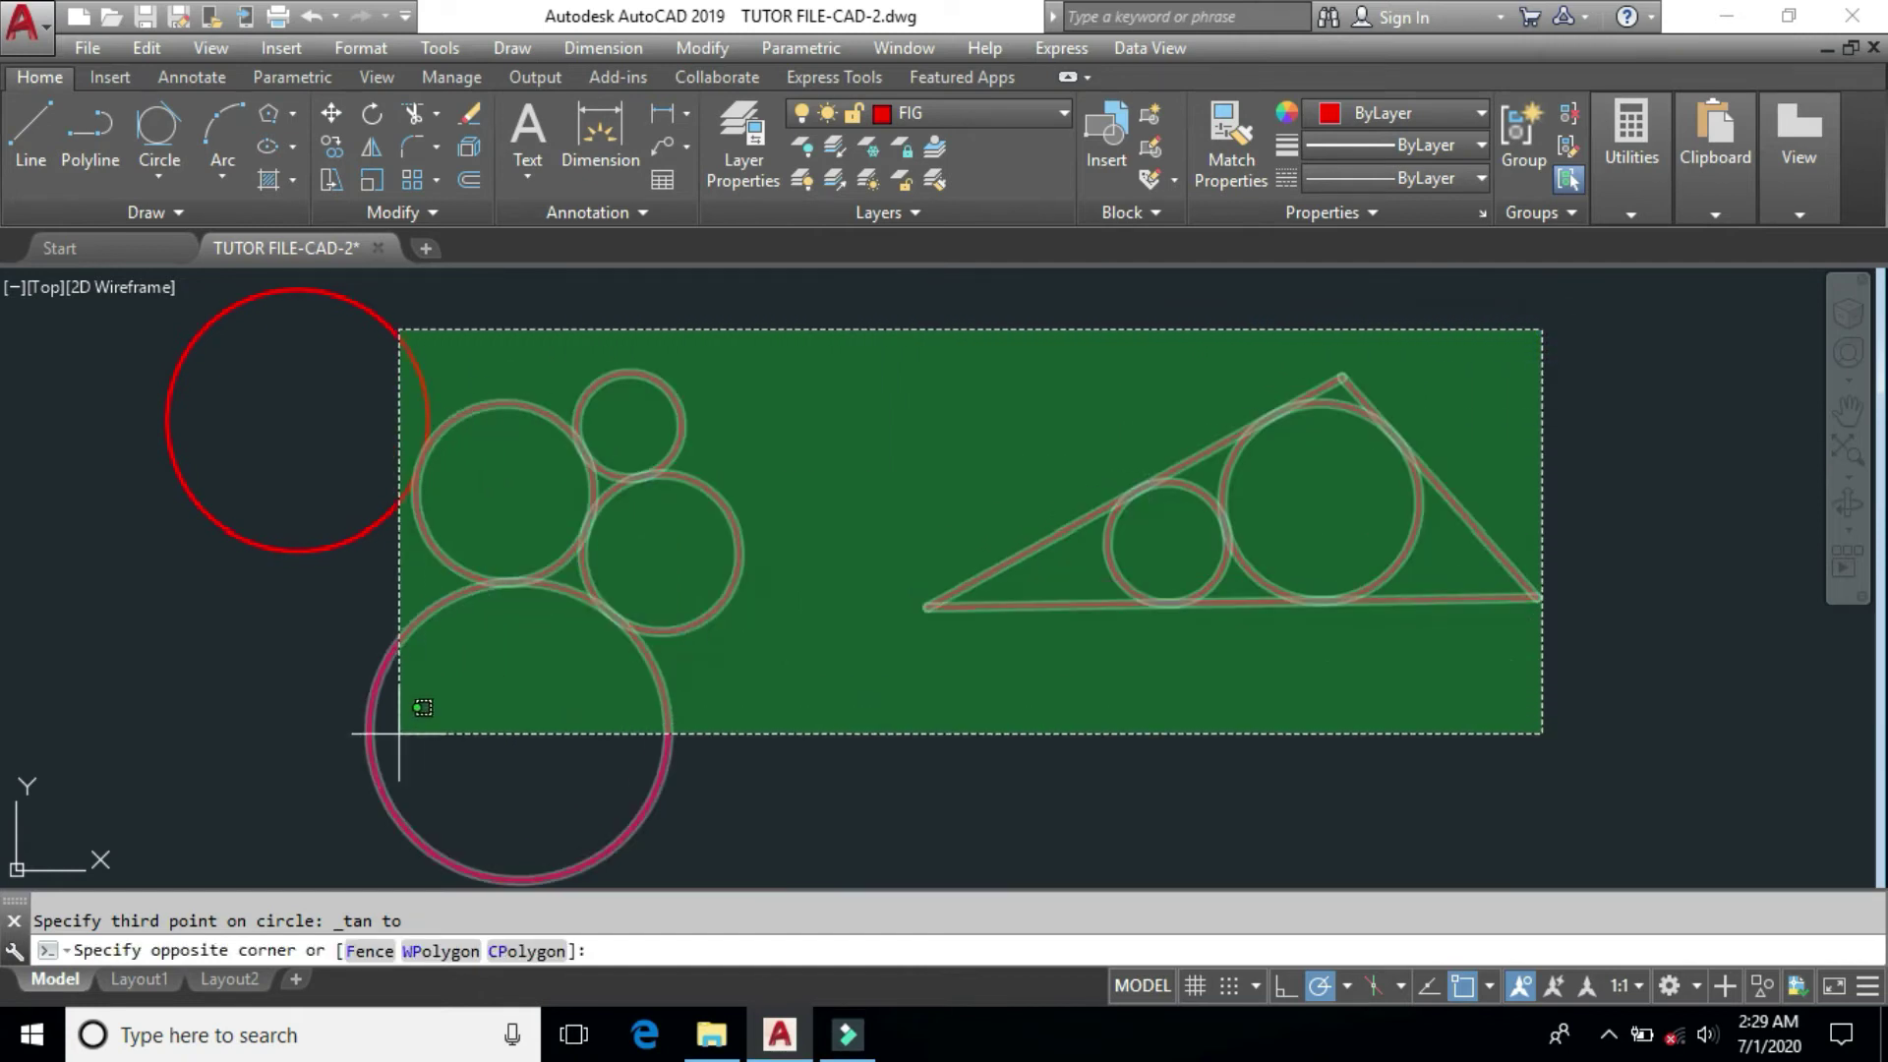
left_click(309, 759)
key("Delete")
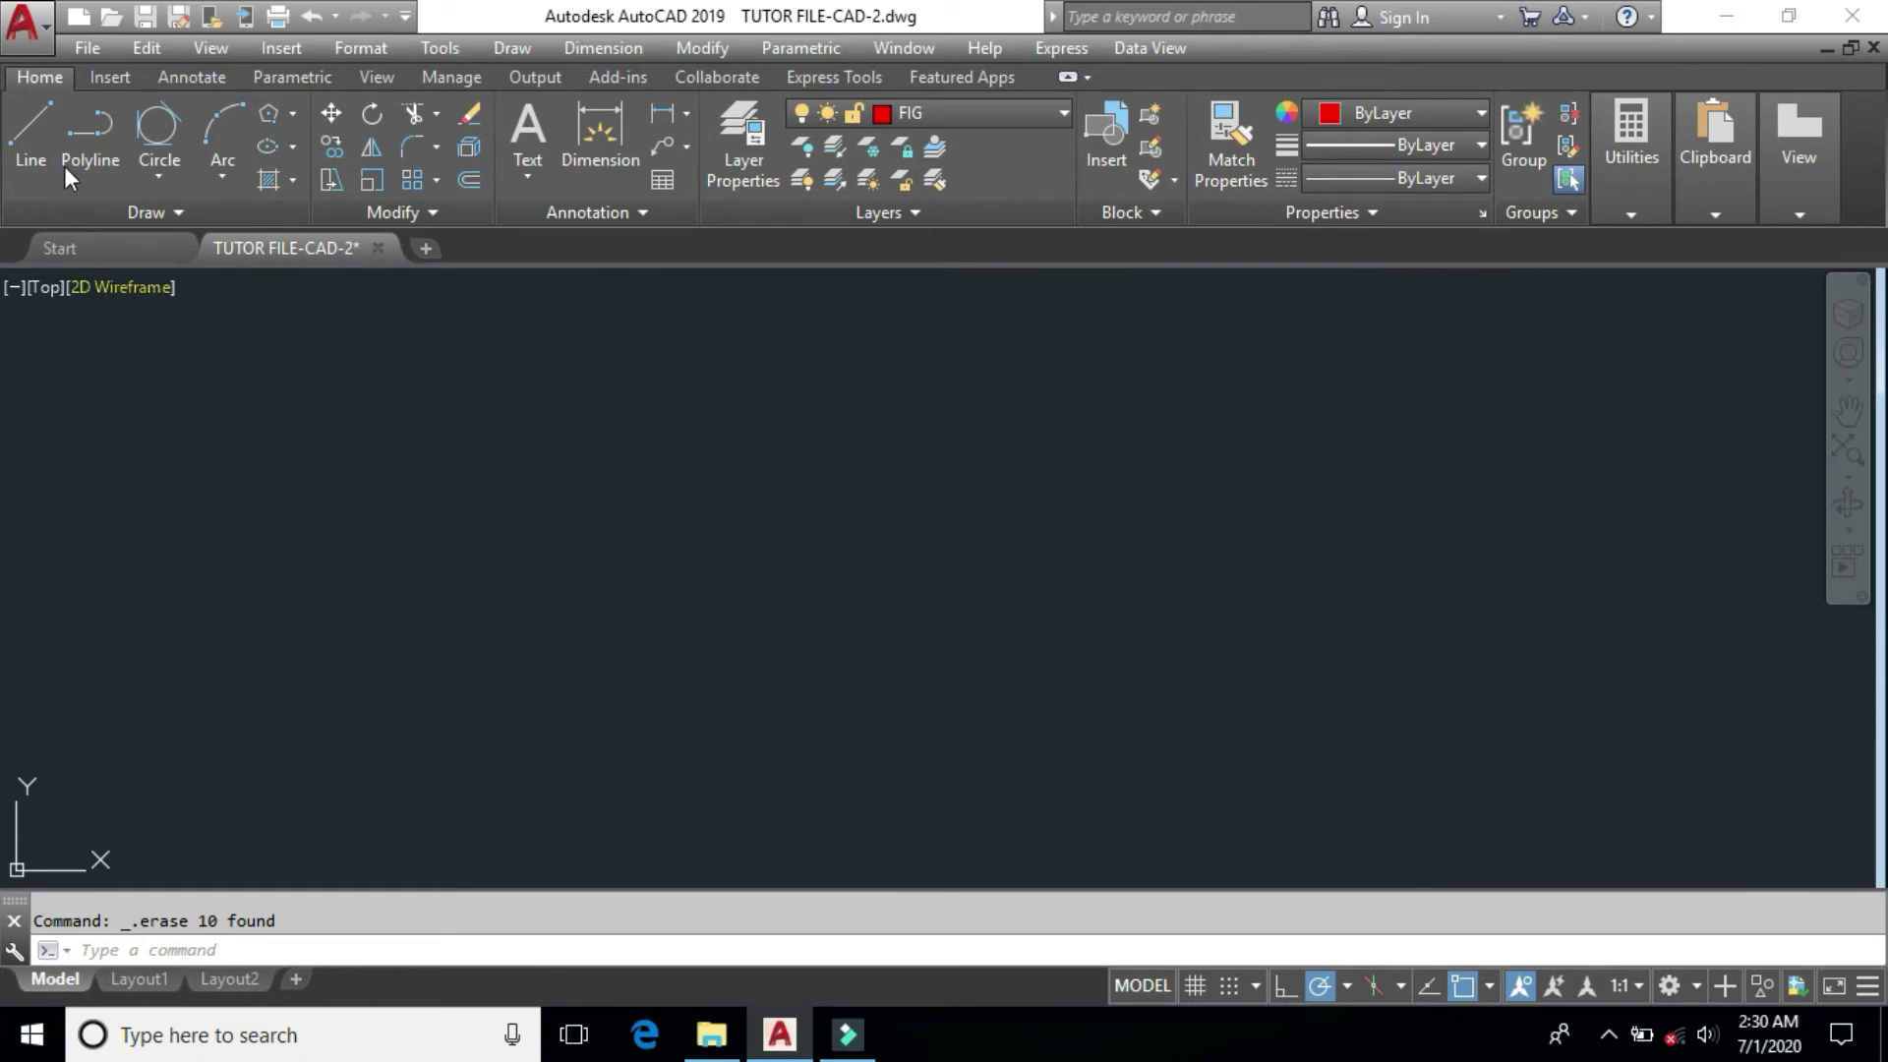
Draw two long lines that cross each other near the centre.
left_click(44, 137)
left_click(594, 407)
left_click(1059, 586)
key("Return")
key("Return")
left_click(617, 676)
left_click(1112, 475)
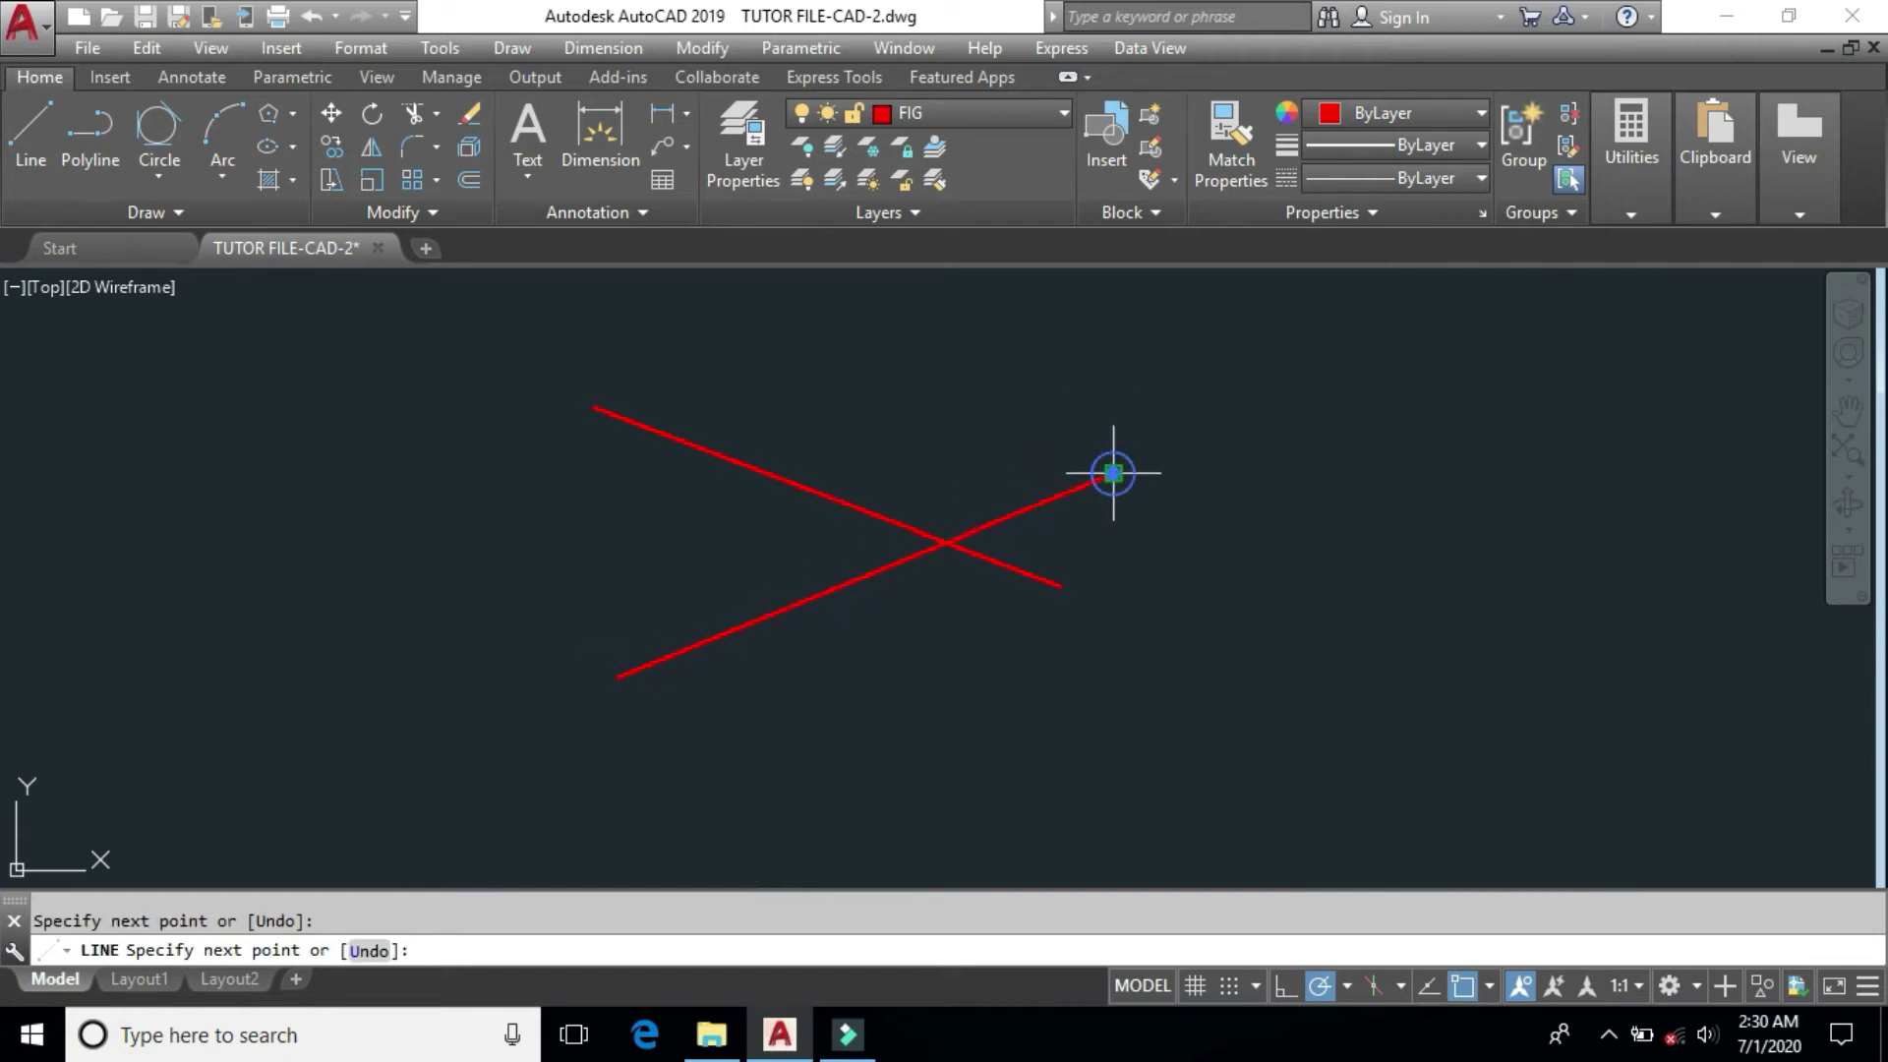
key("Return")
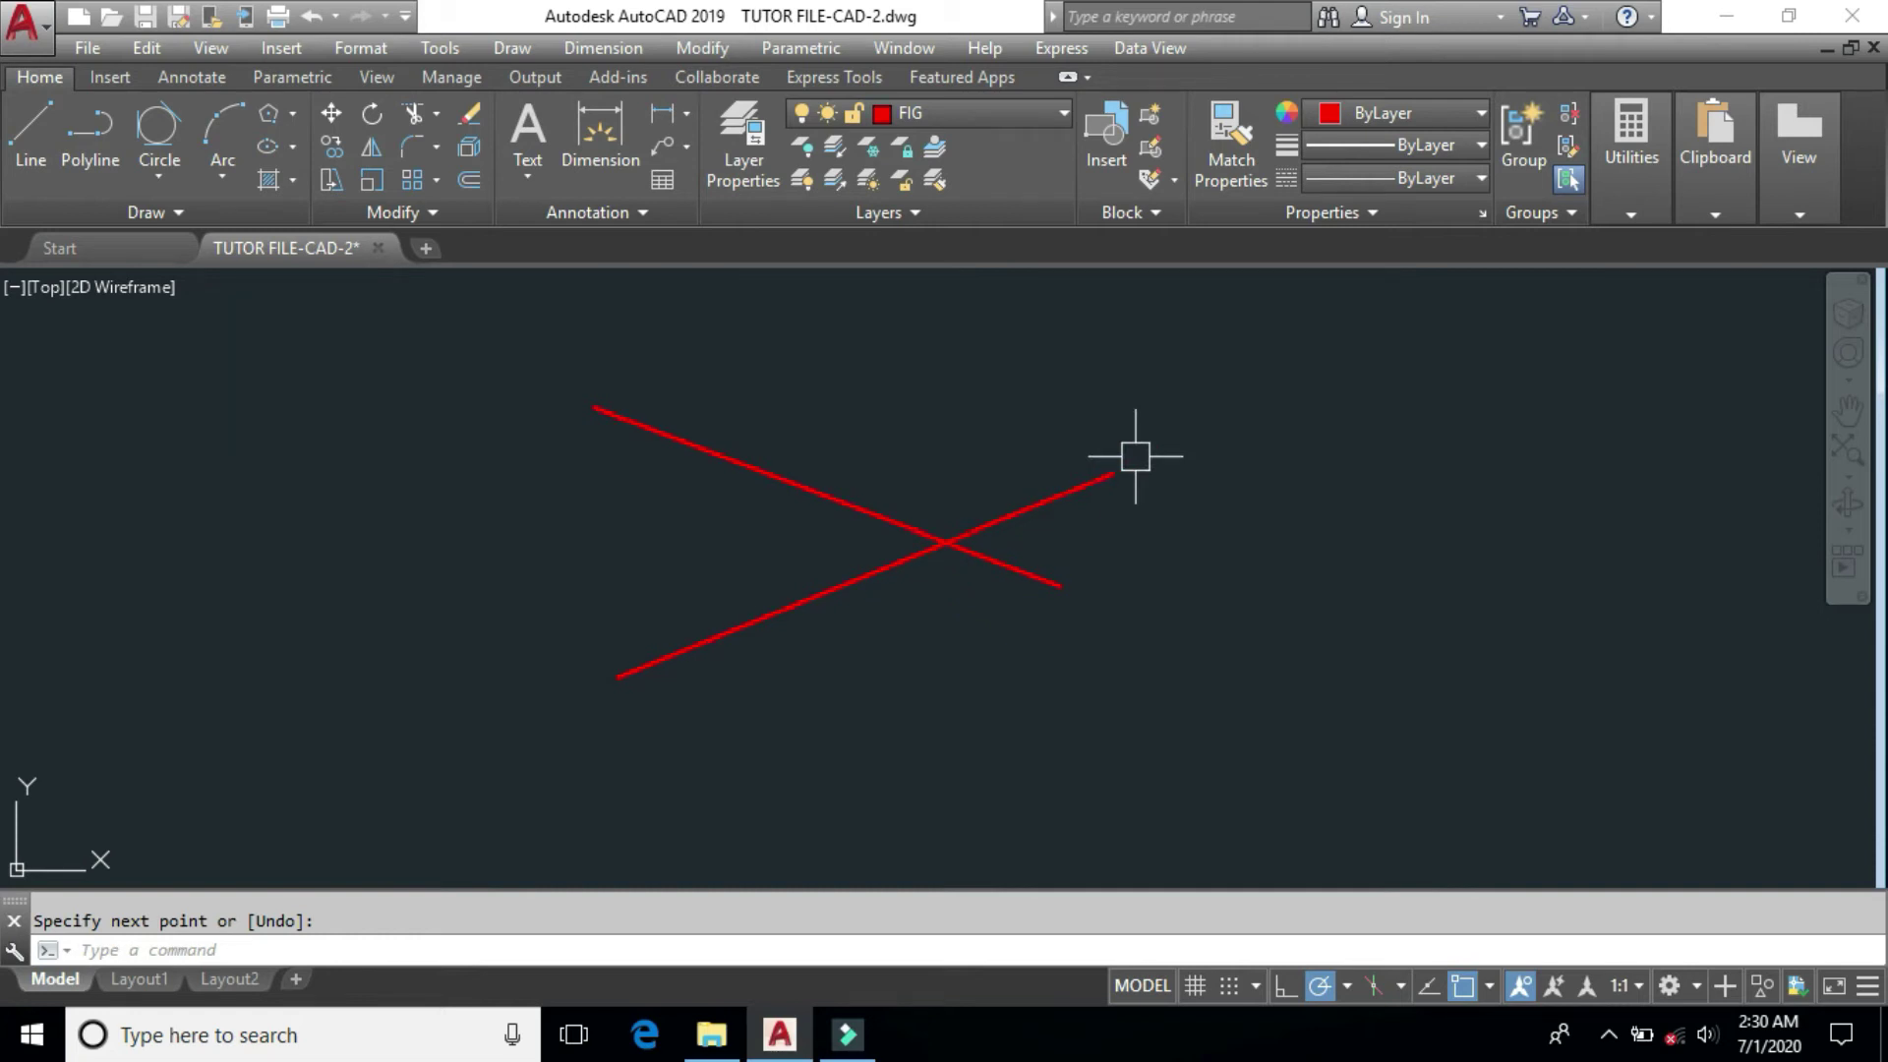
scroll(917, 515, "up", 2)
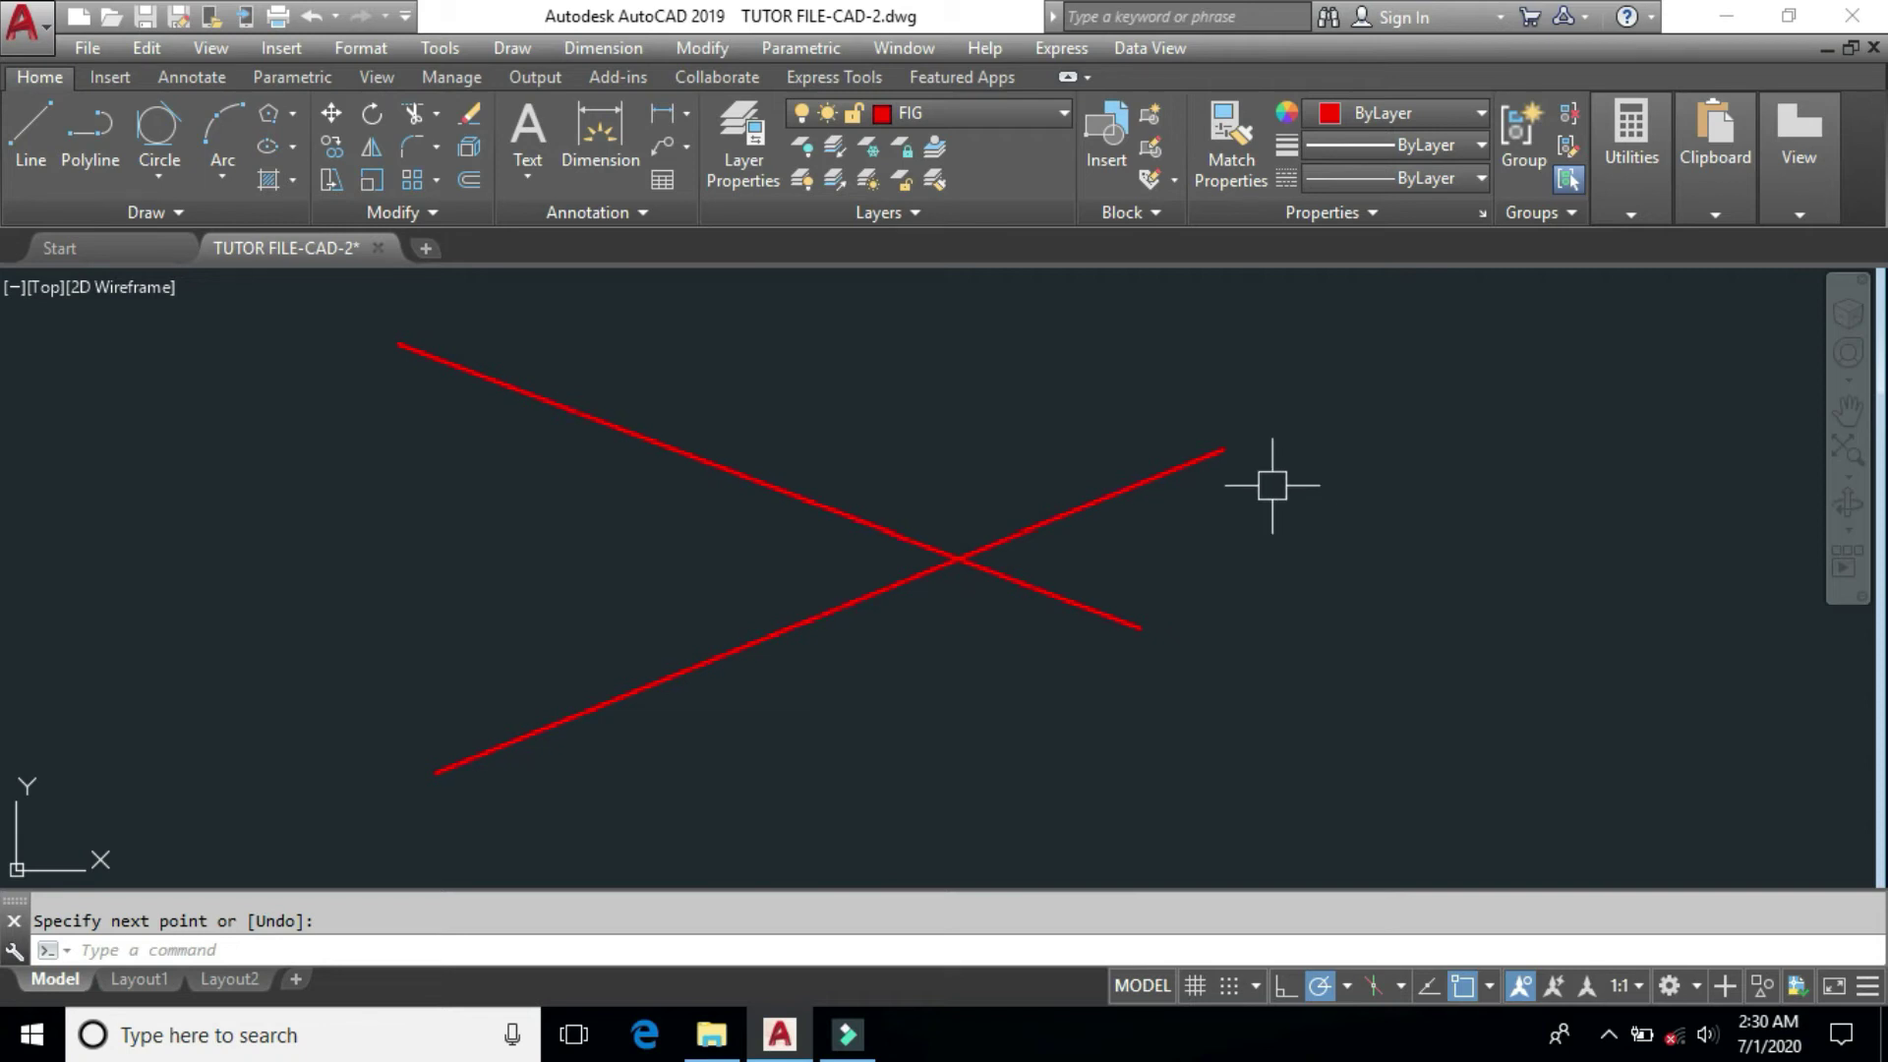
Erase the lower line twice, undoing each time so it remains.
left_click(1204, 454)
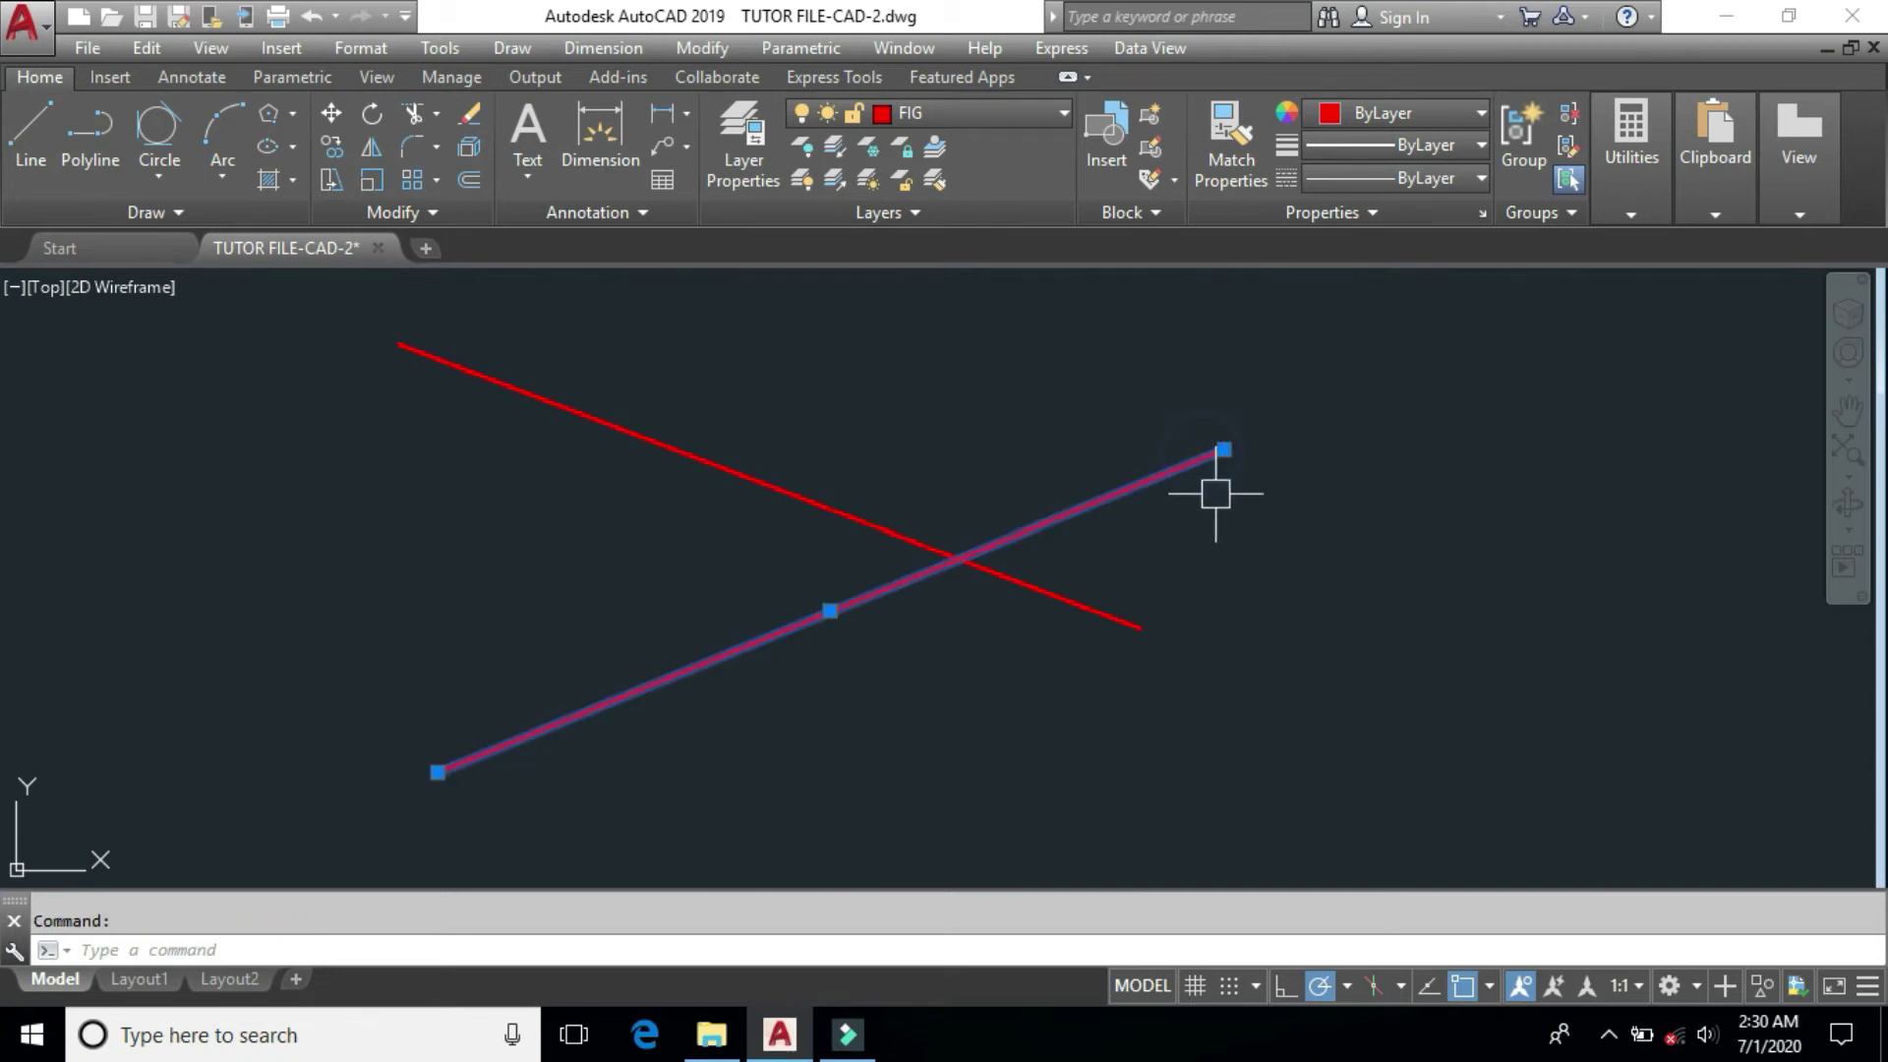
type("e")
key("Return")
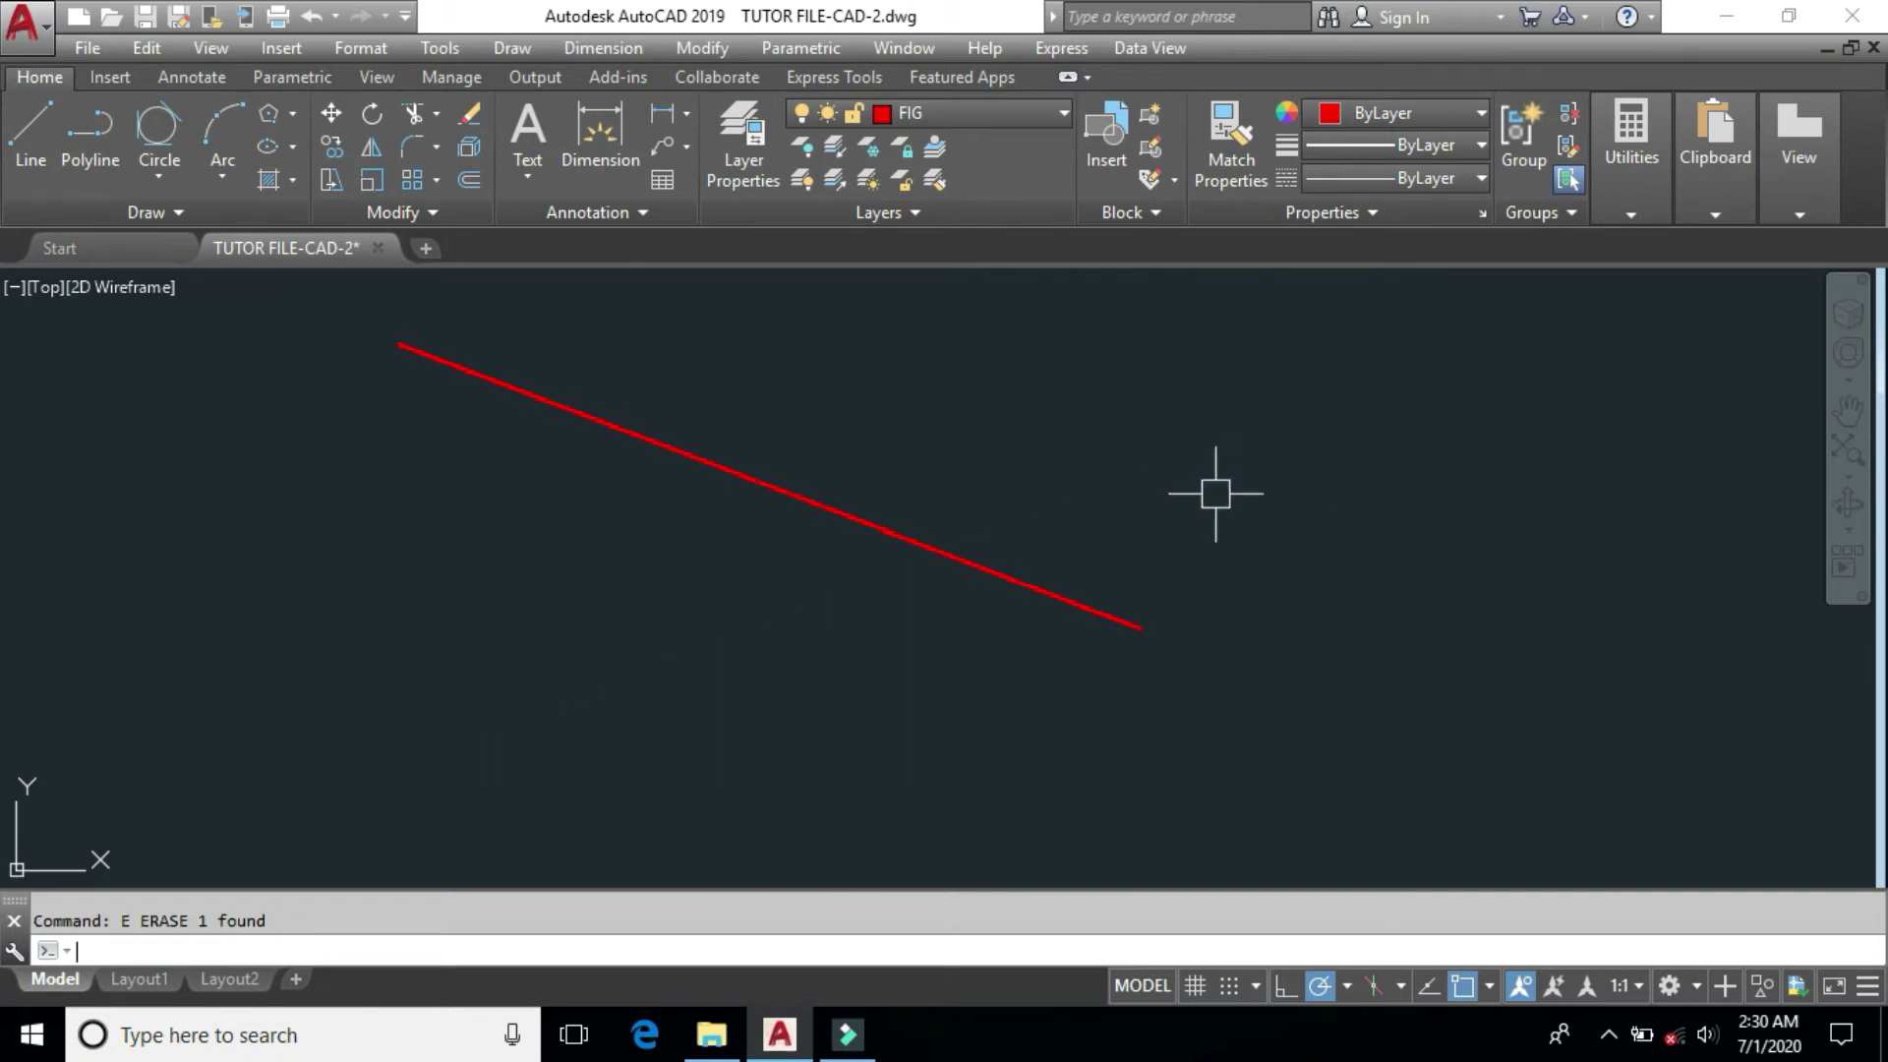
key("ctrl+z")
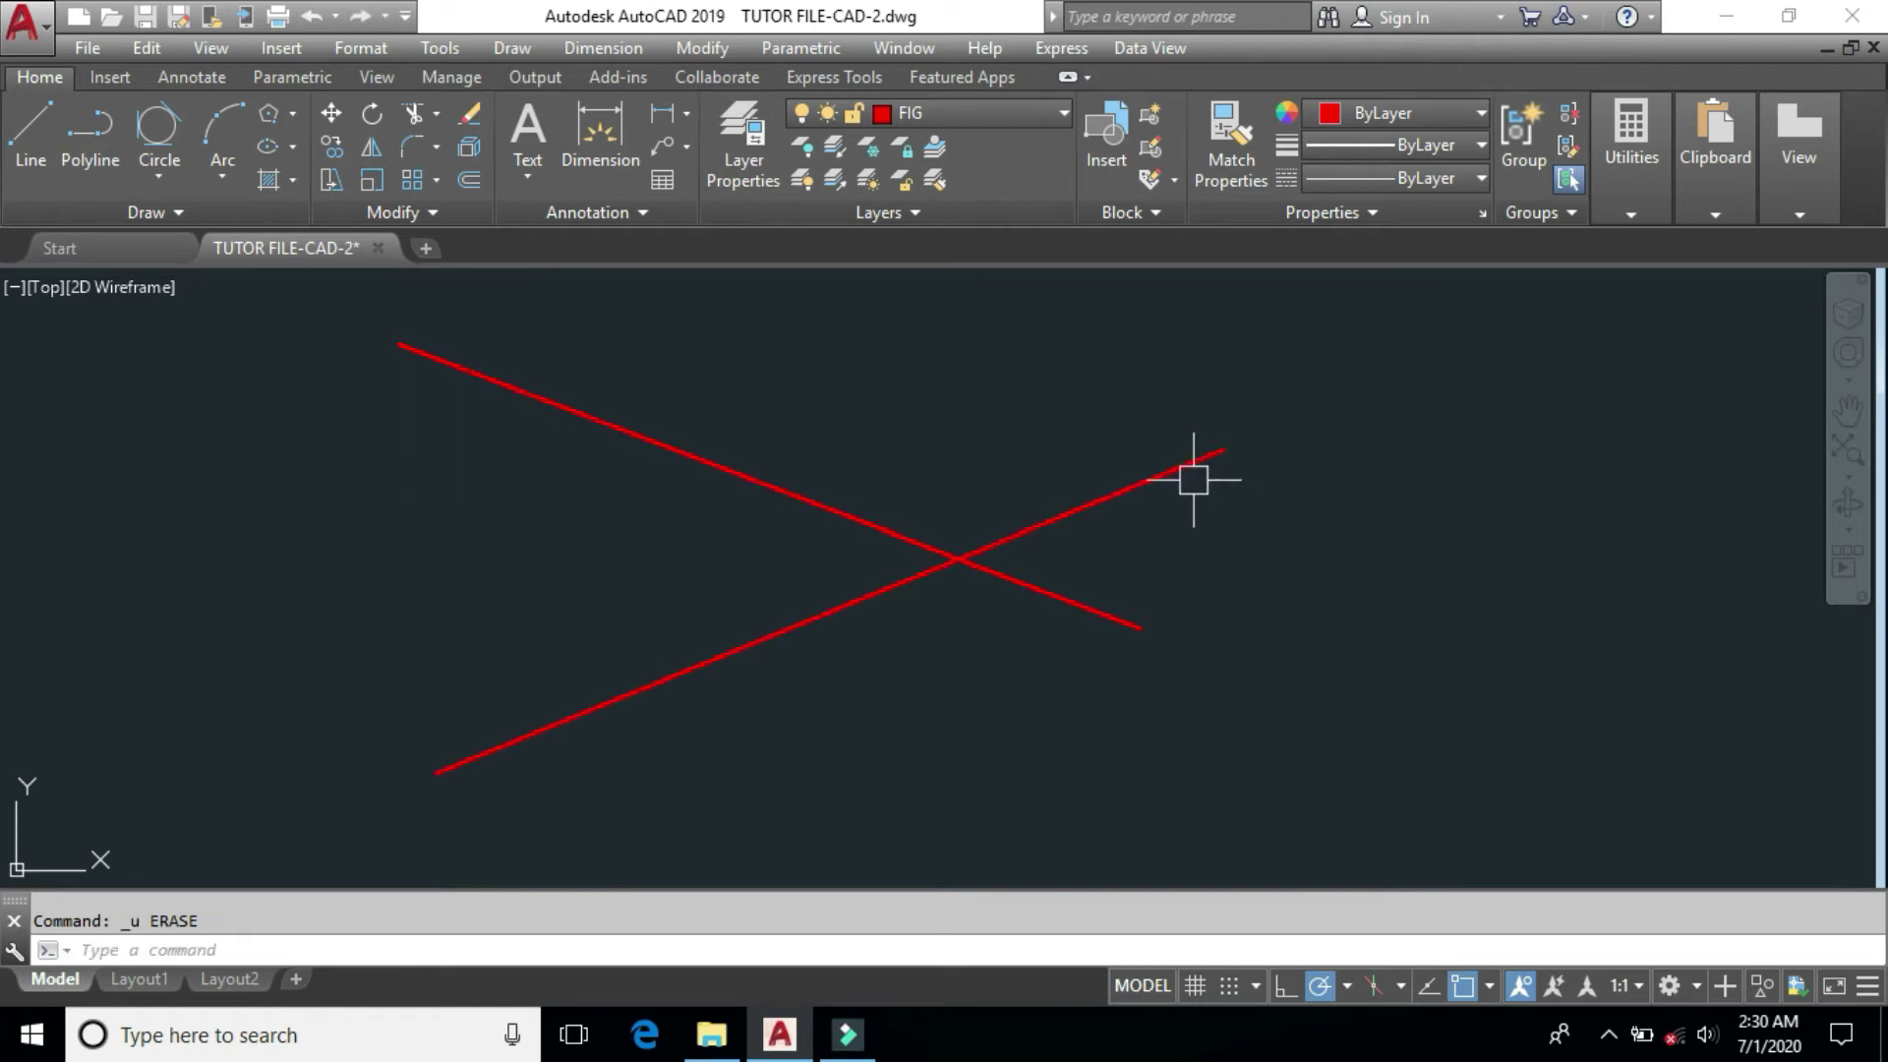
left_click(1196, 472)
key("Delete")
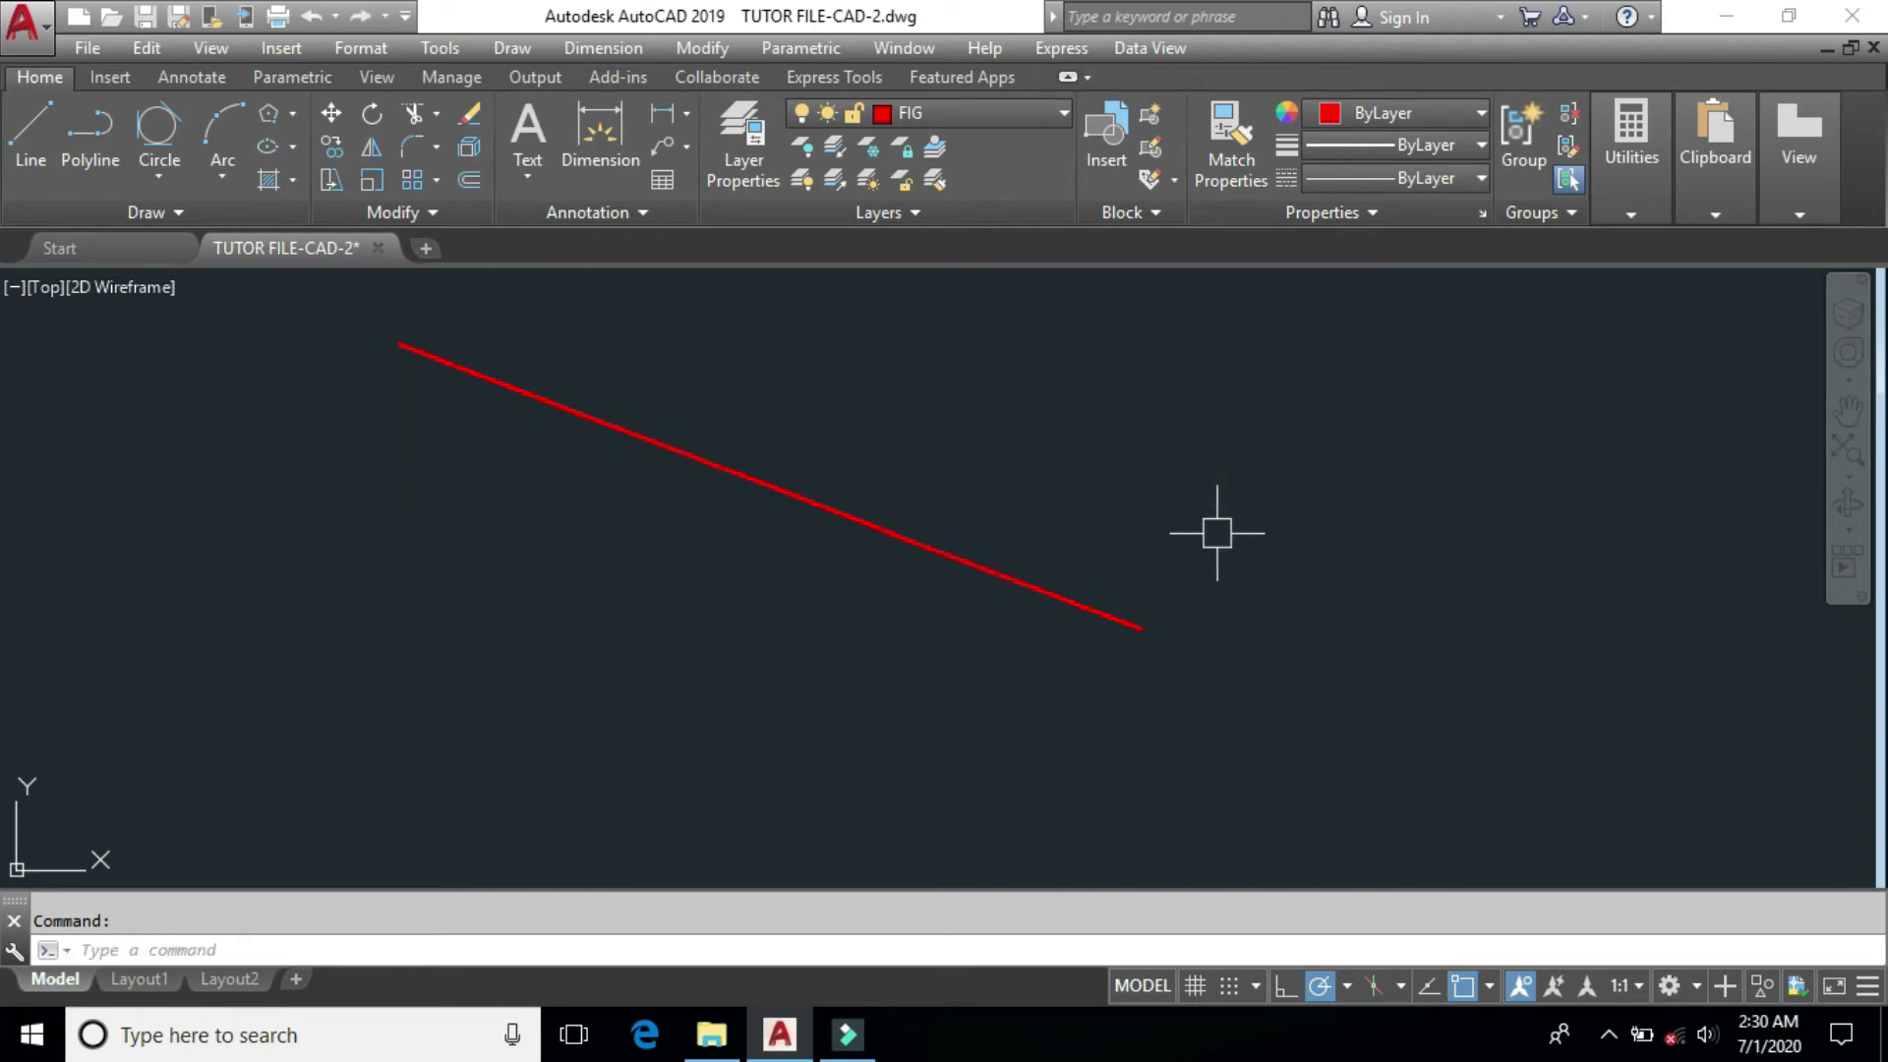
key("ctrl+z")
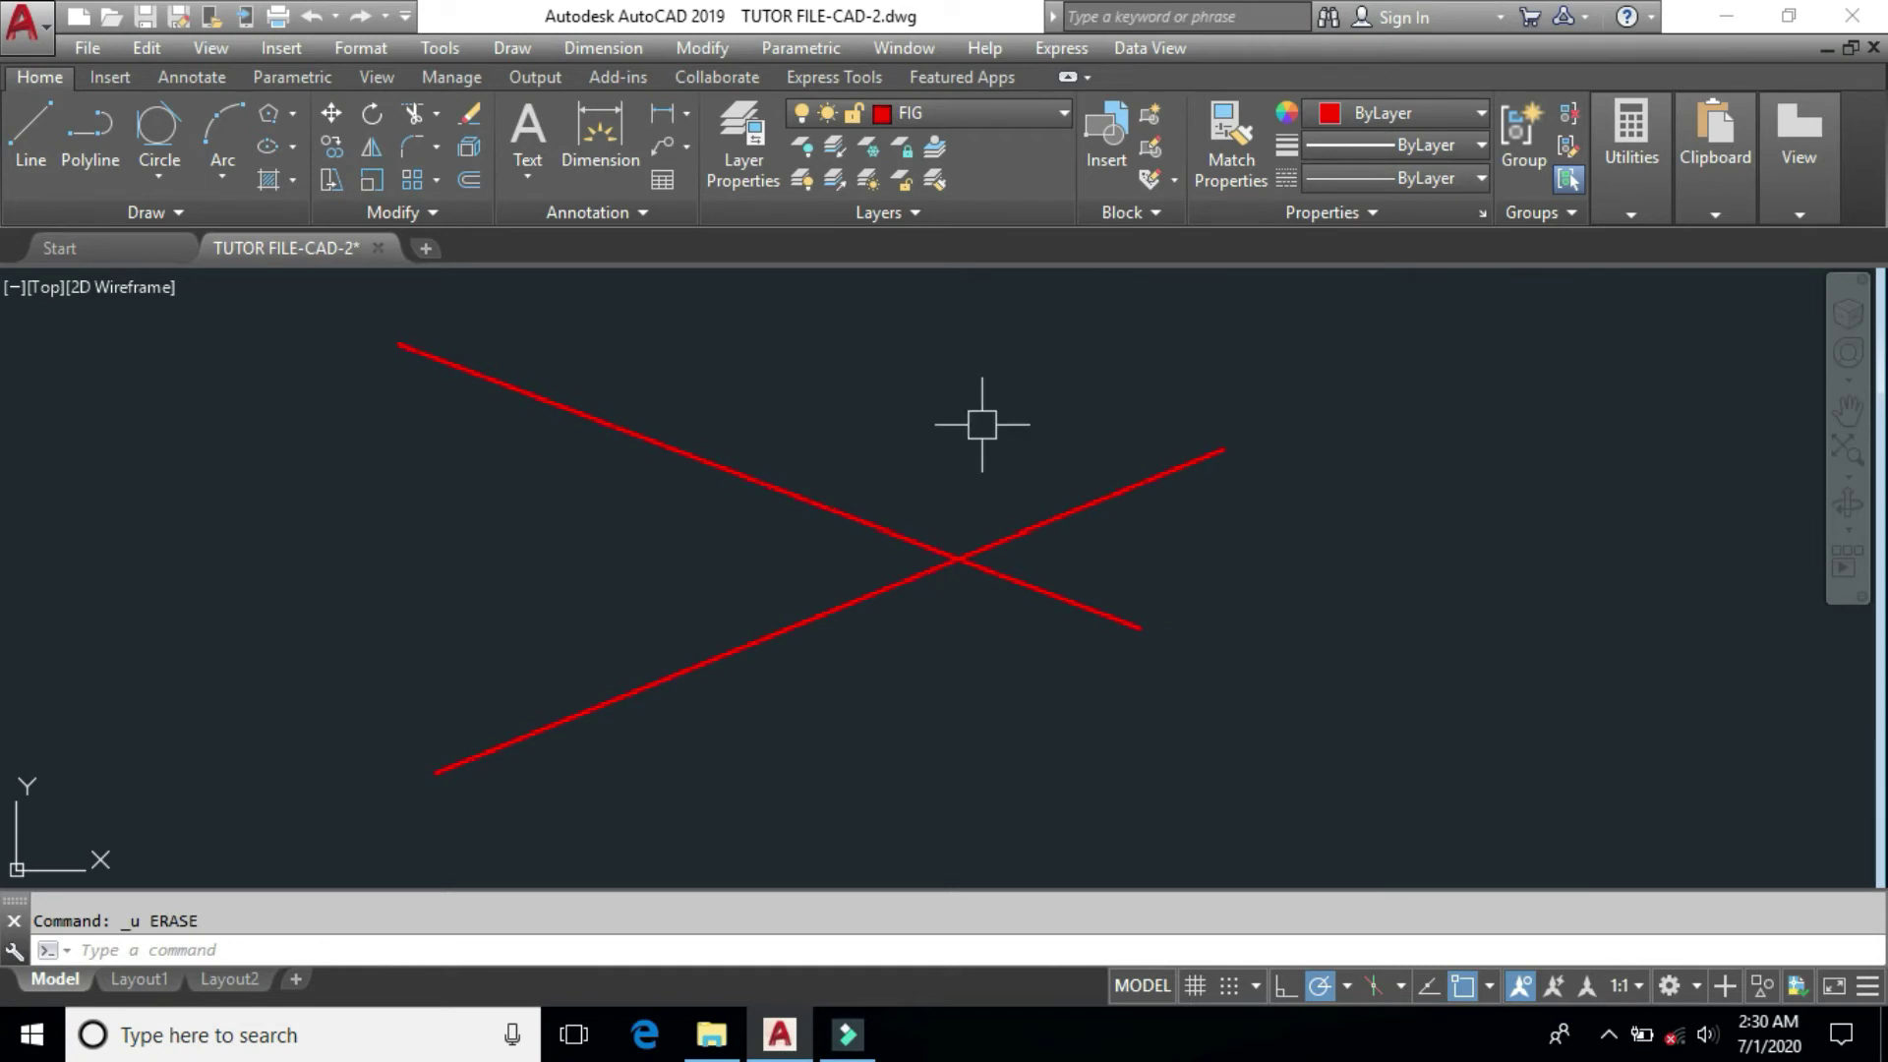
Expand the Modify panel's extra tools and start the Break command.
left_click(721, 49)
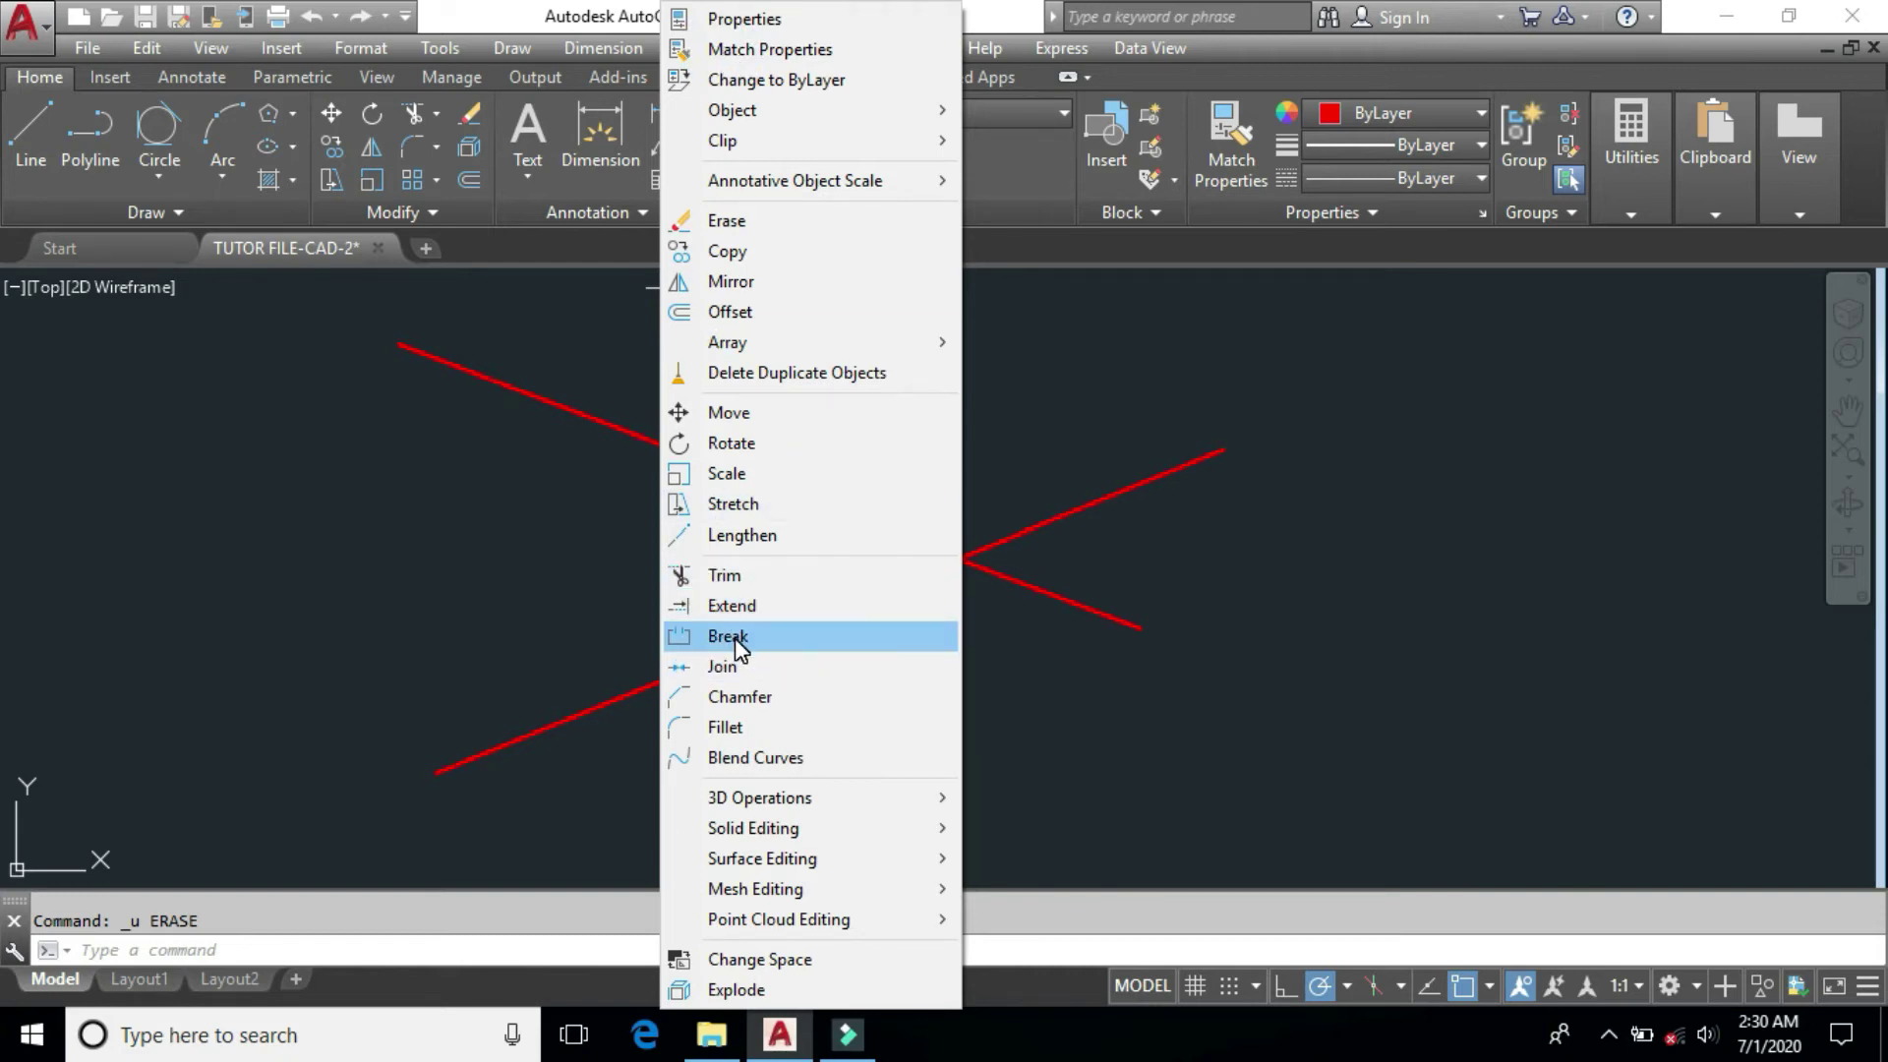
left_click(1172, 388)
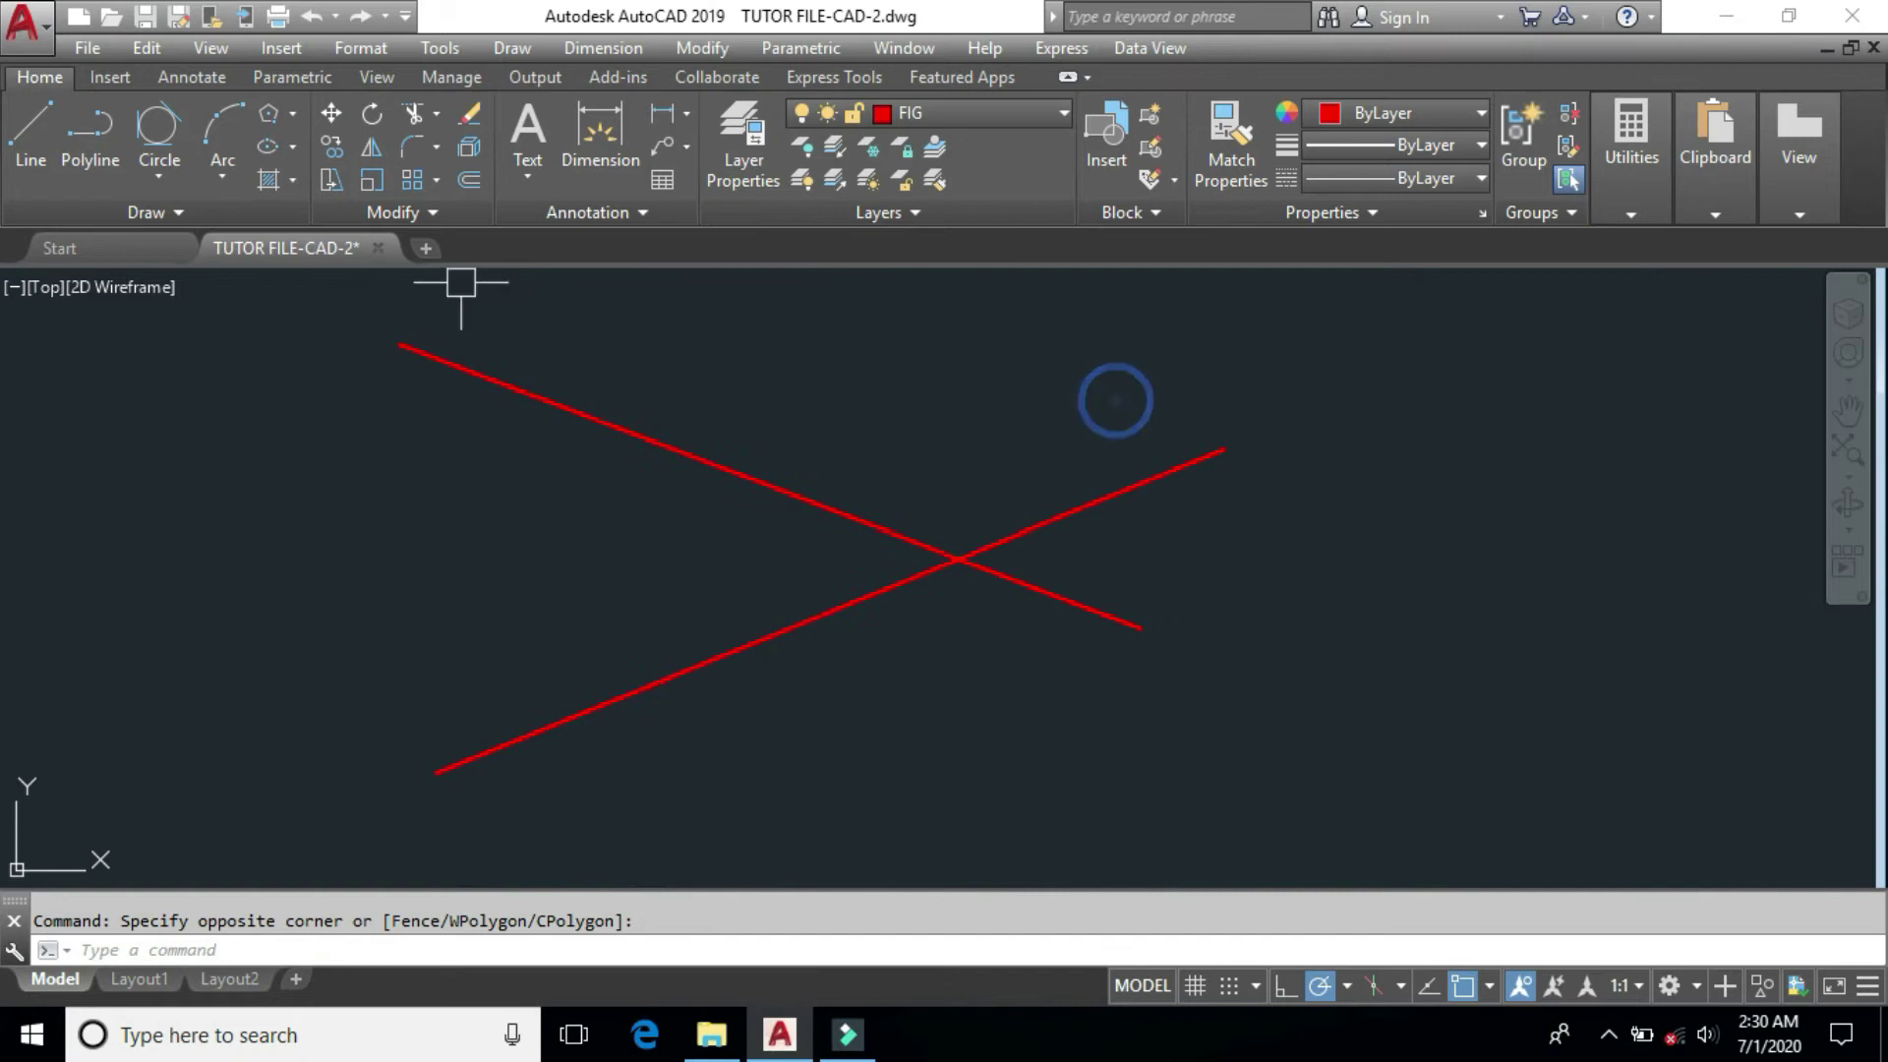
left_click(429, 211)
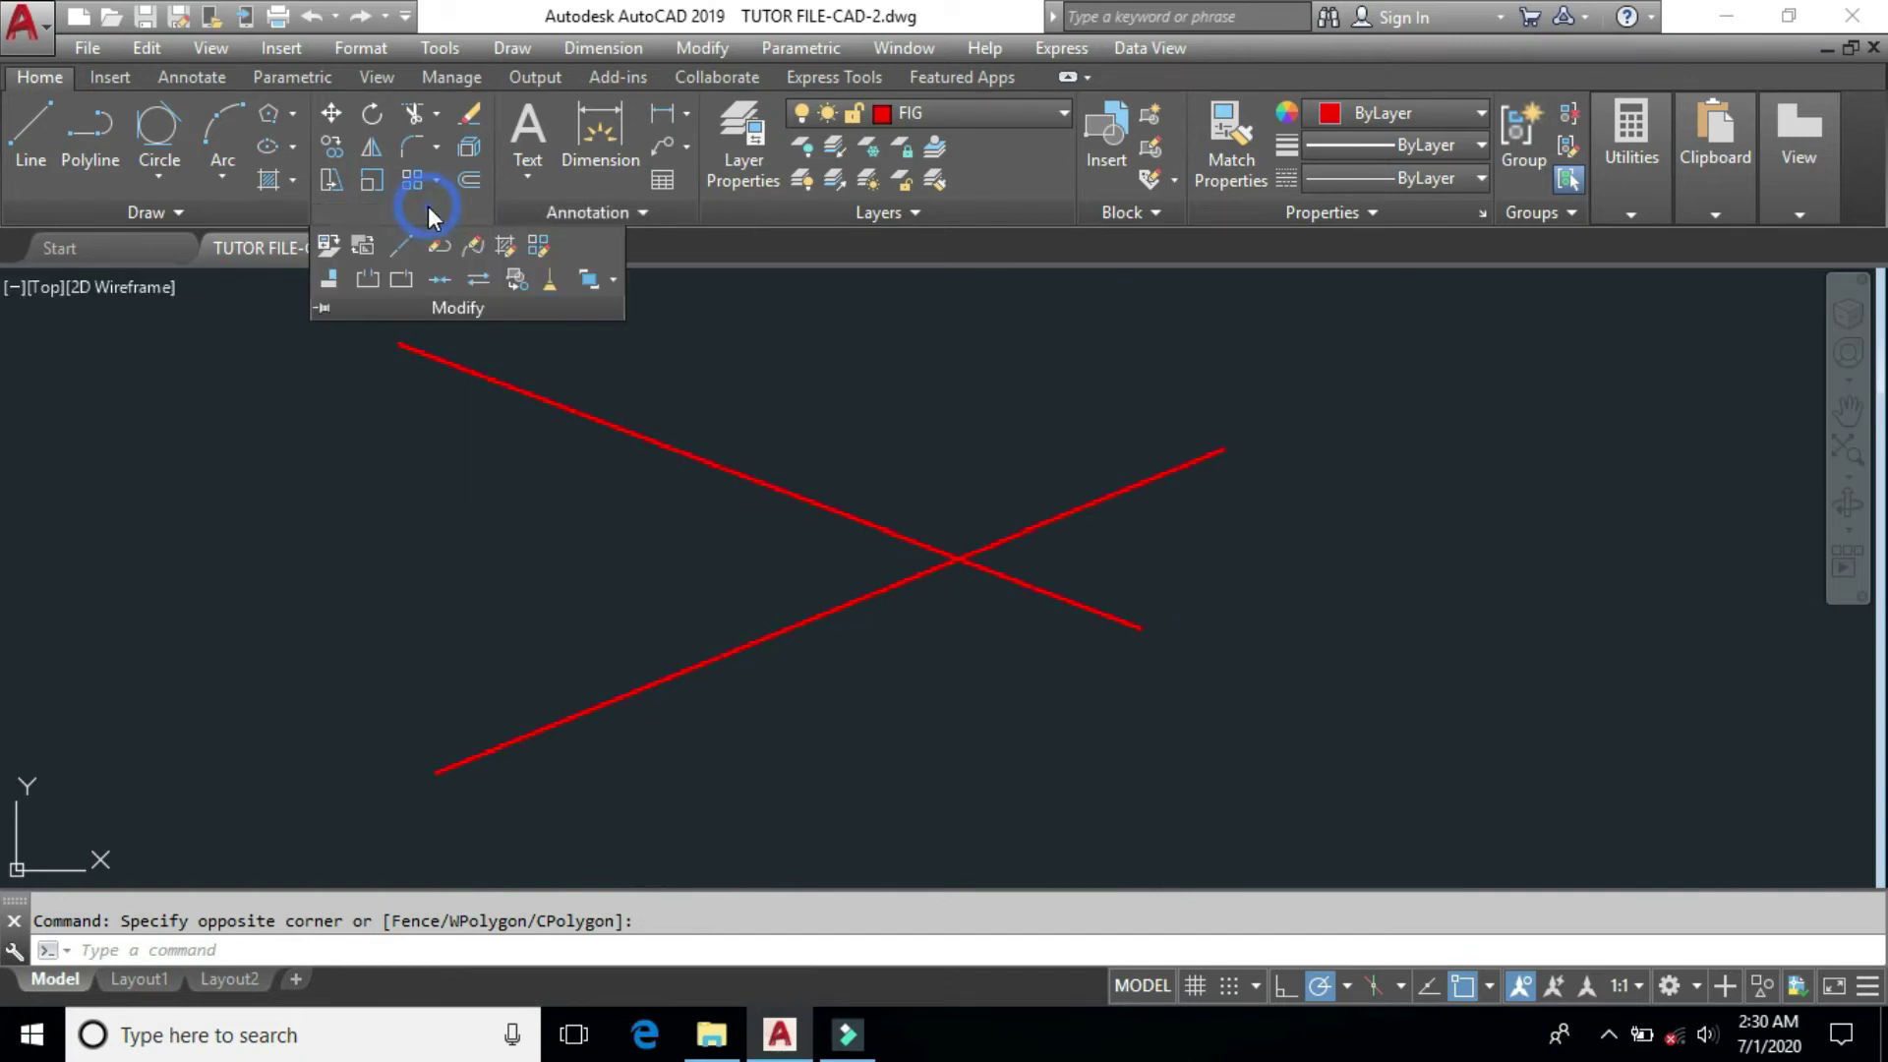
left_click(369, 281)
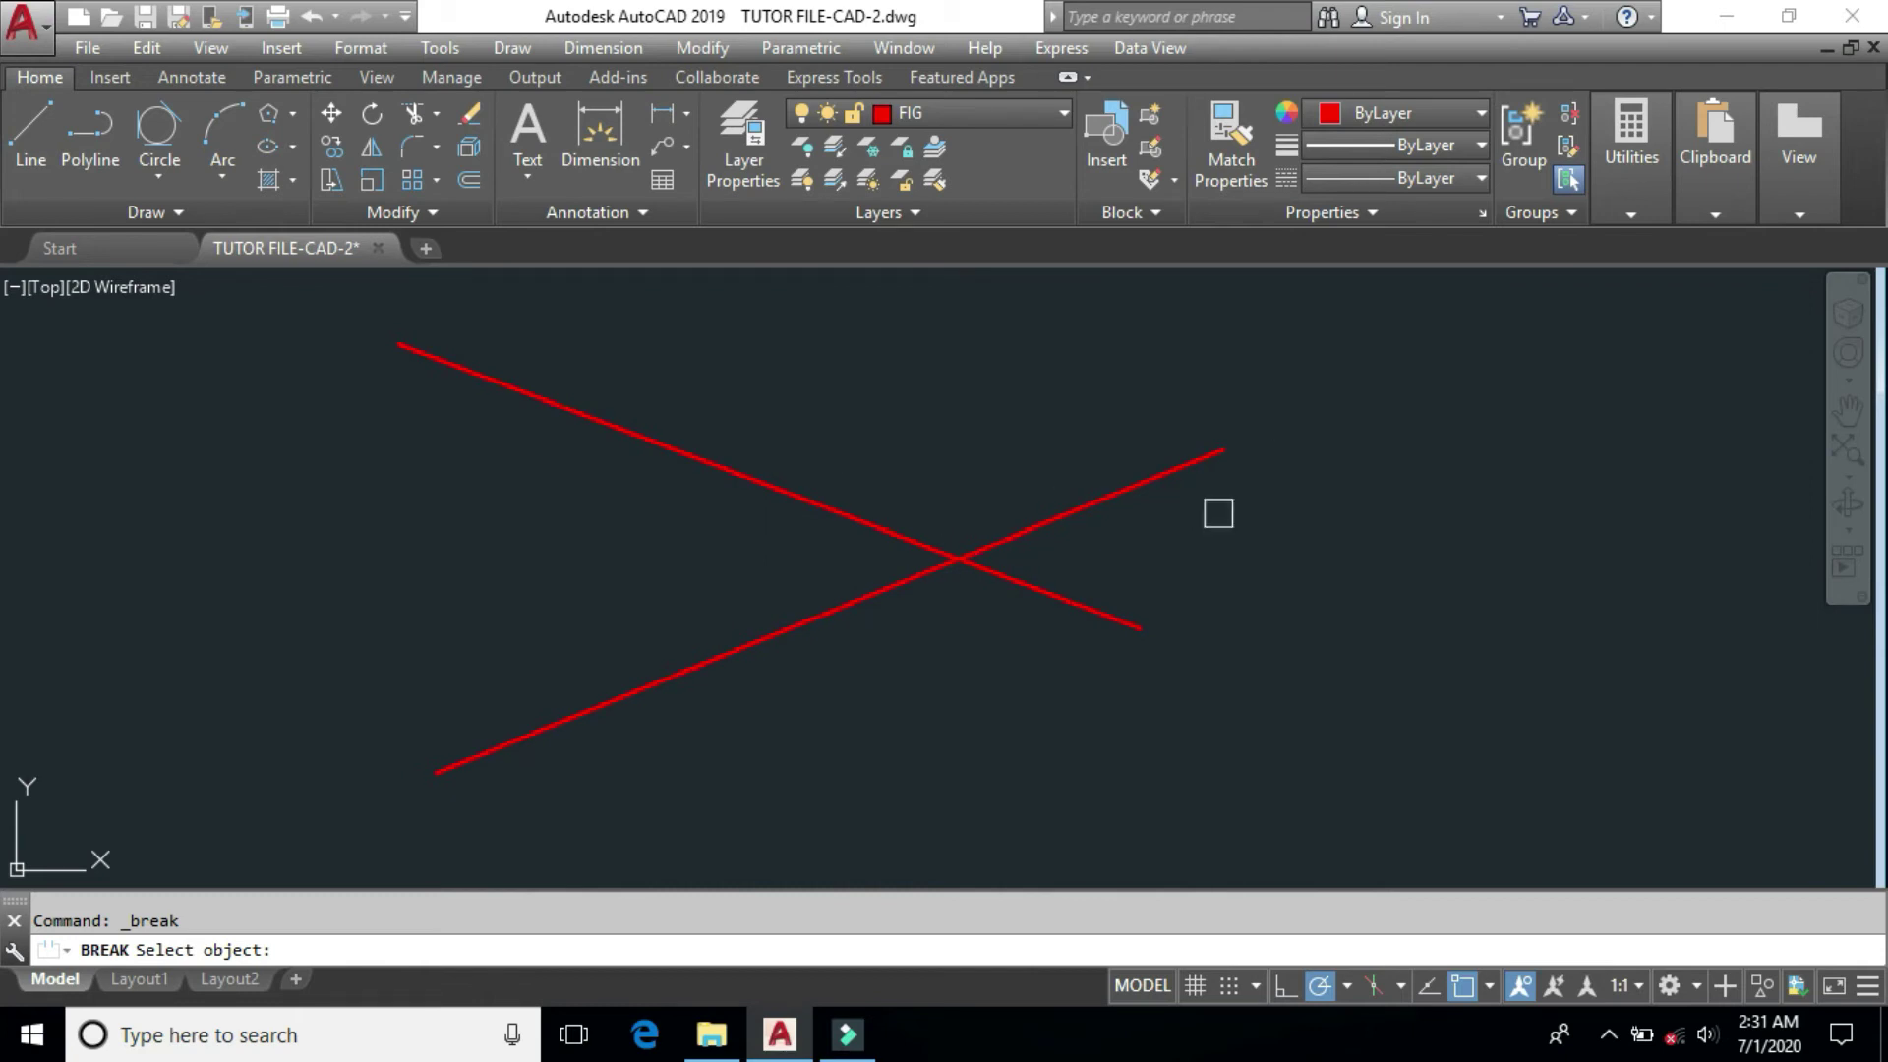
Break the descending line at the intersection, undo it, and restart Break on that line.
left_click(490, 384)
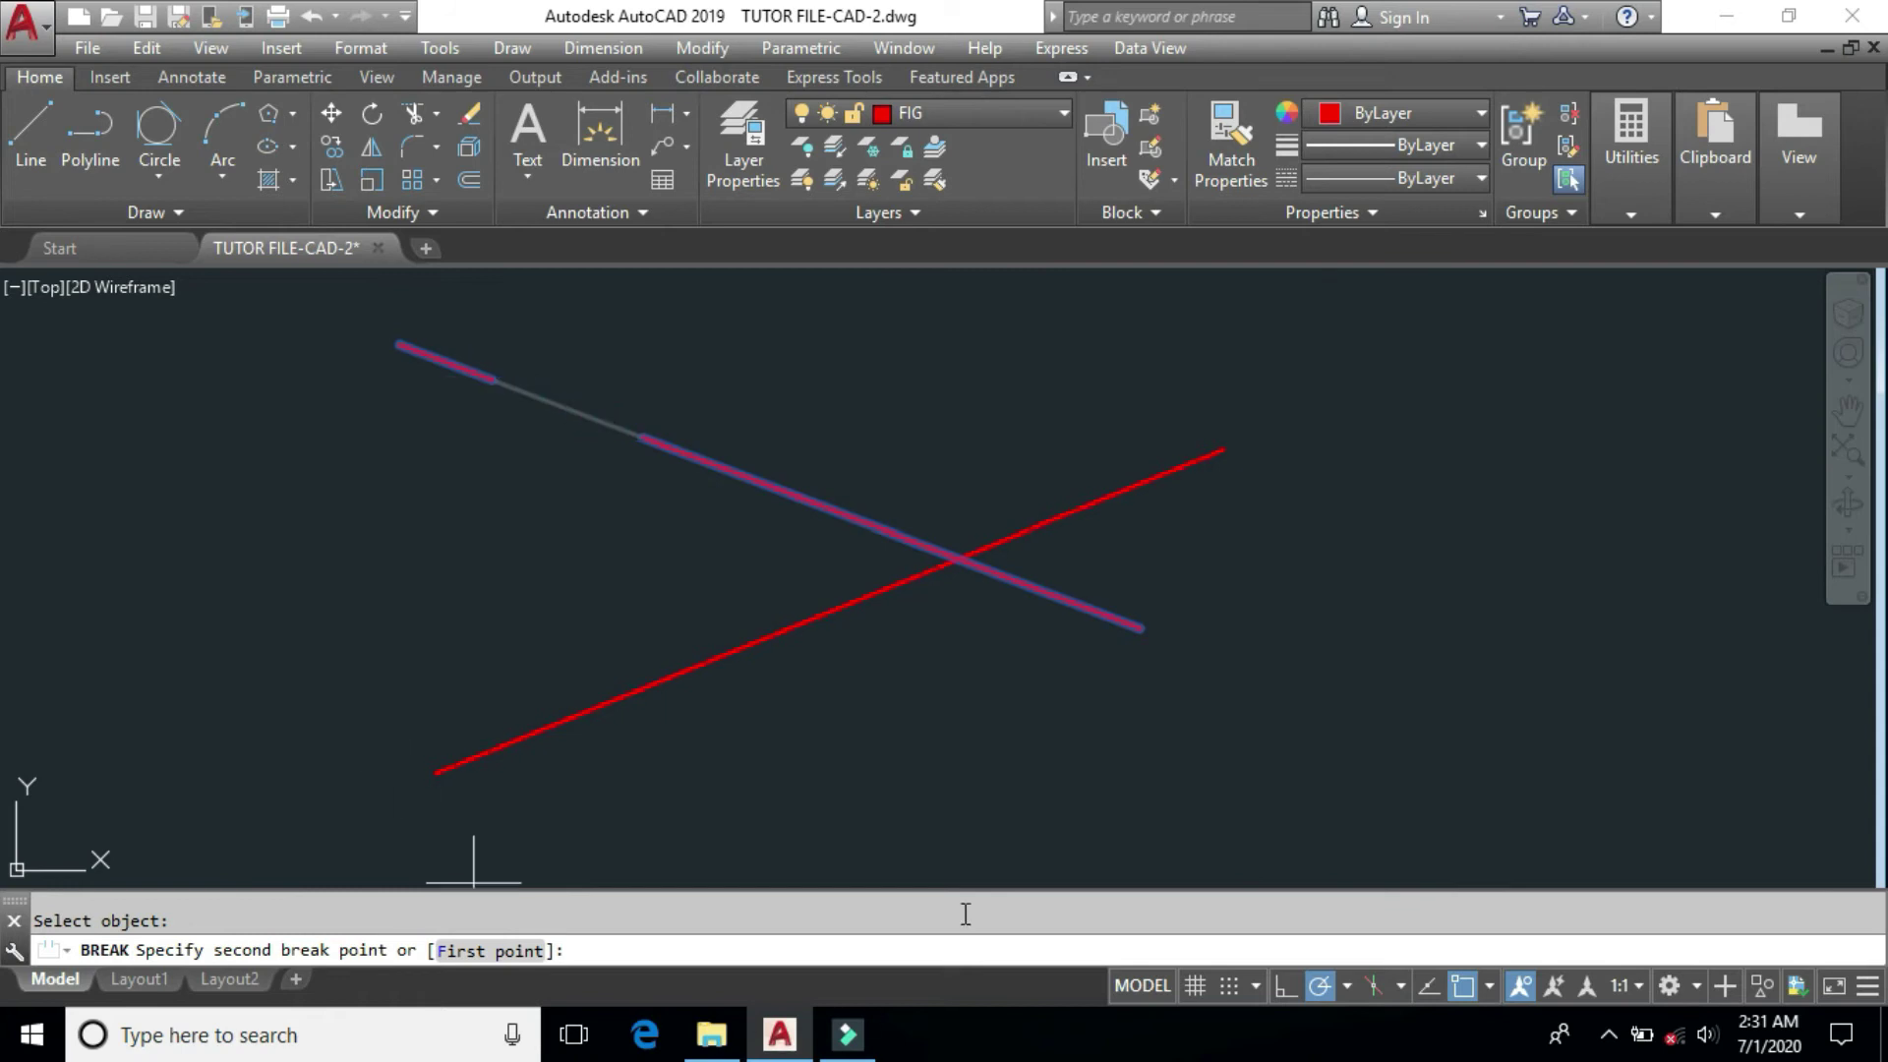
left_click(960, 558)
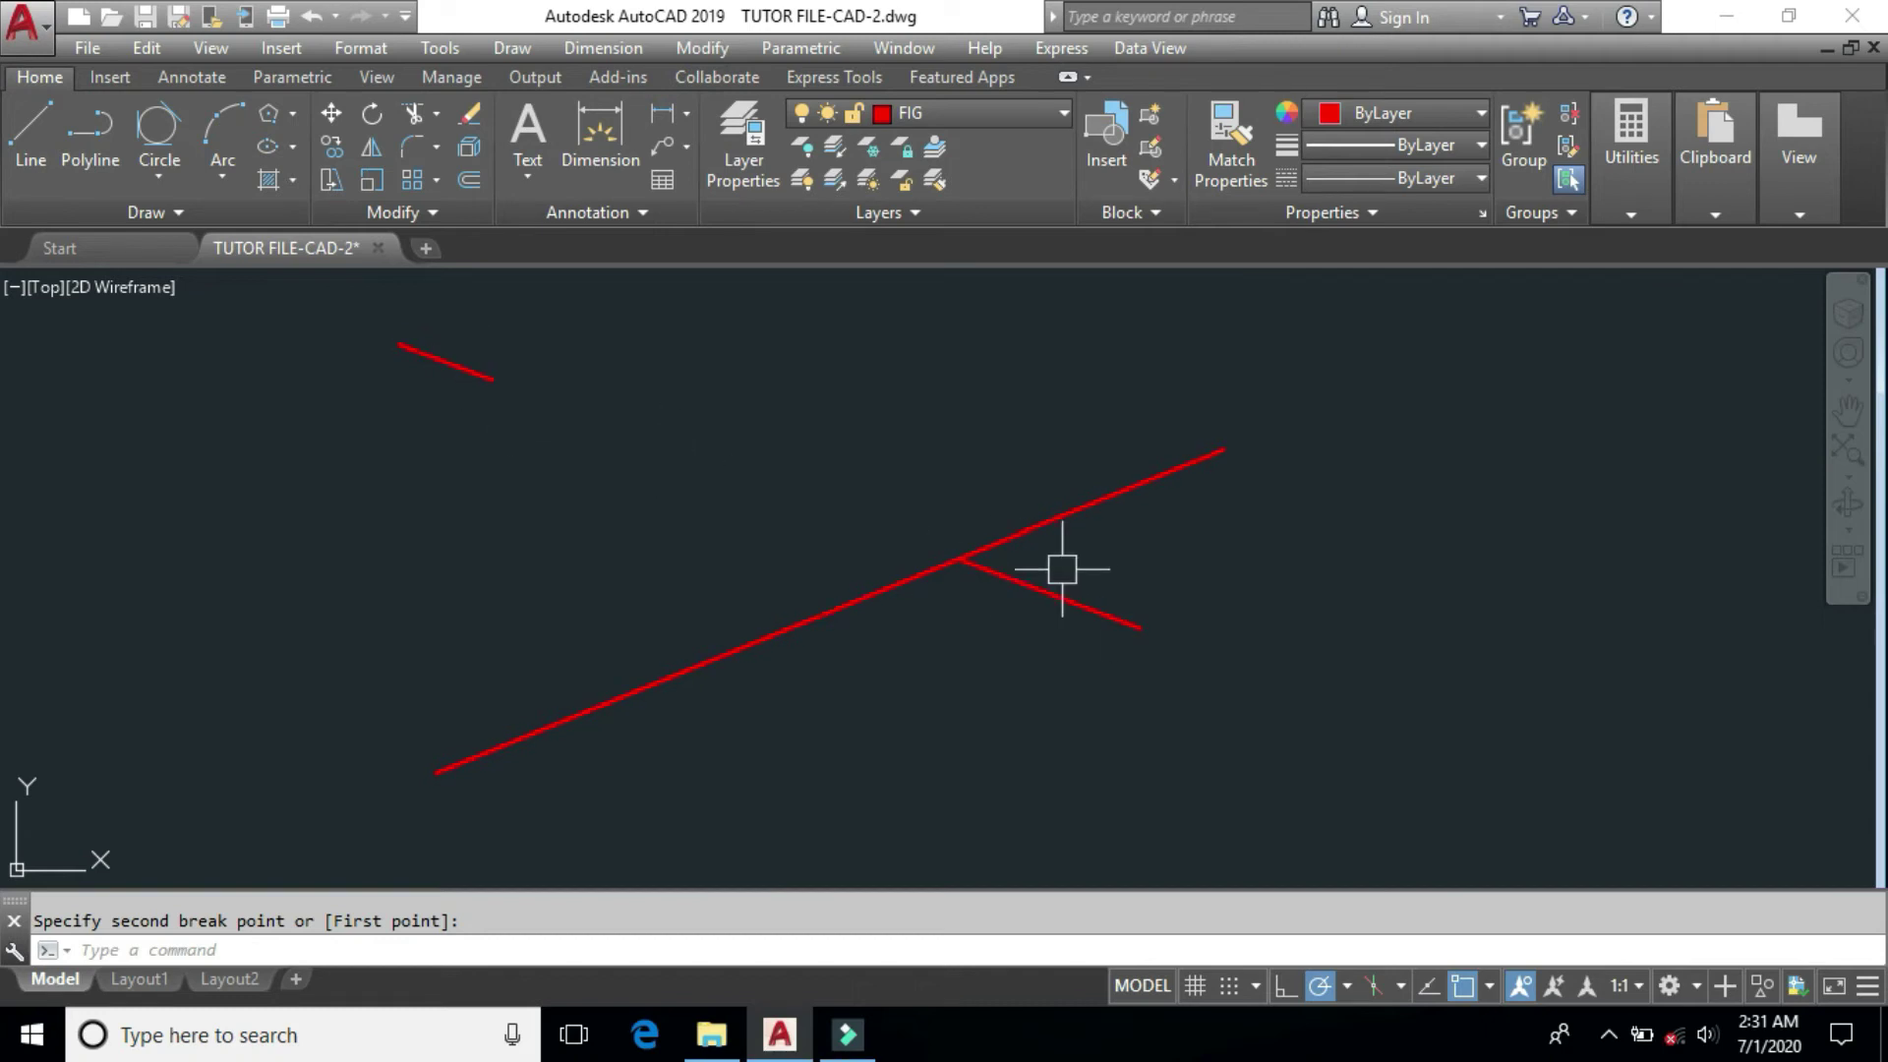
key("ctrl+z")
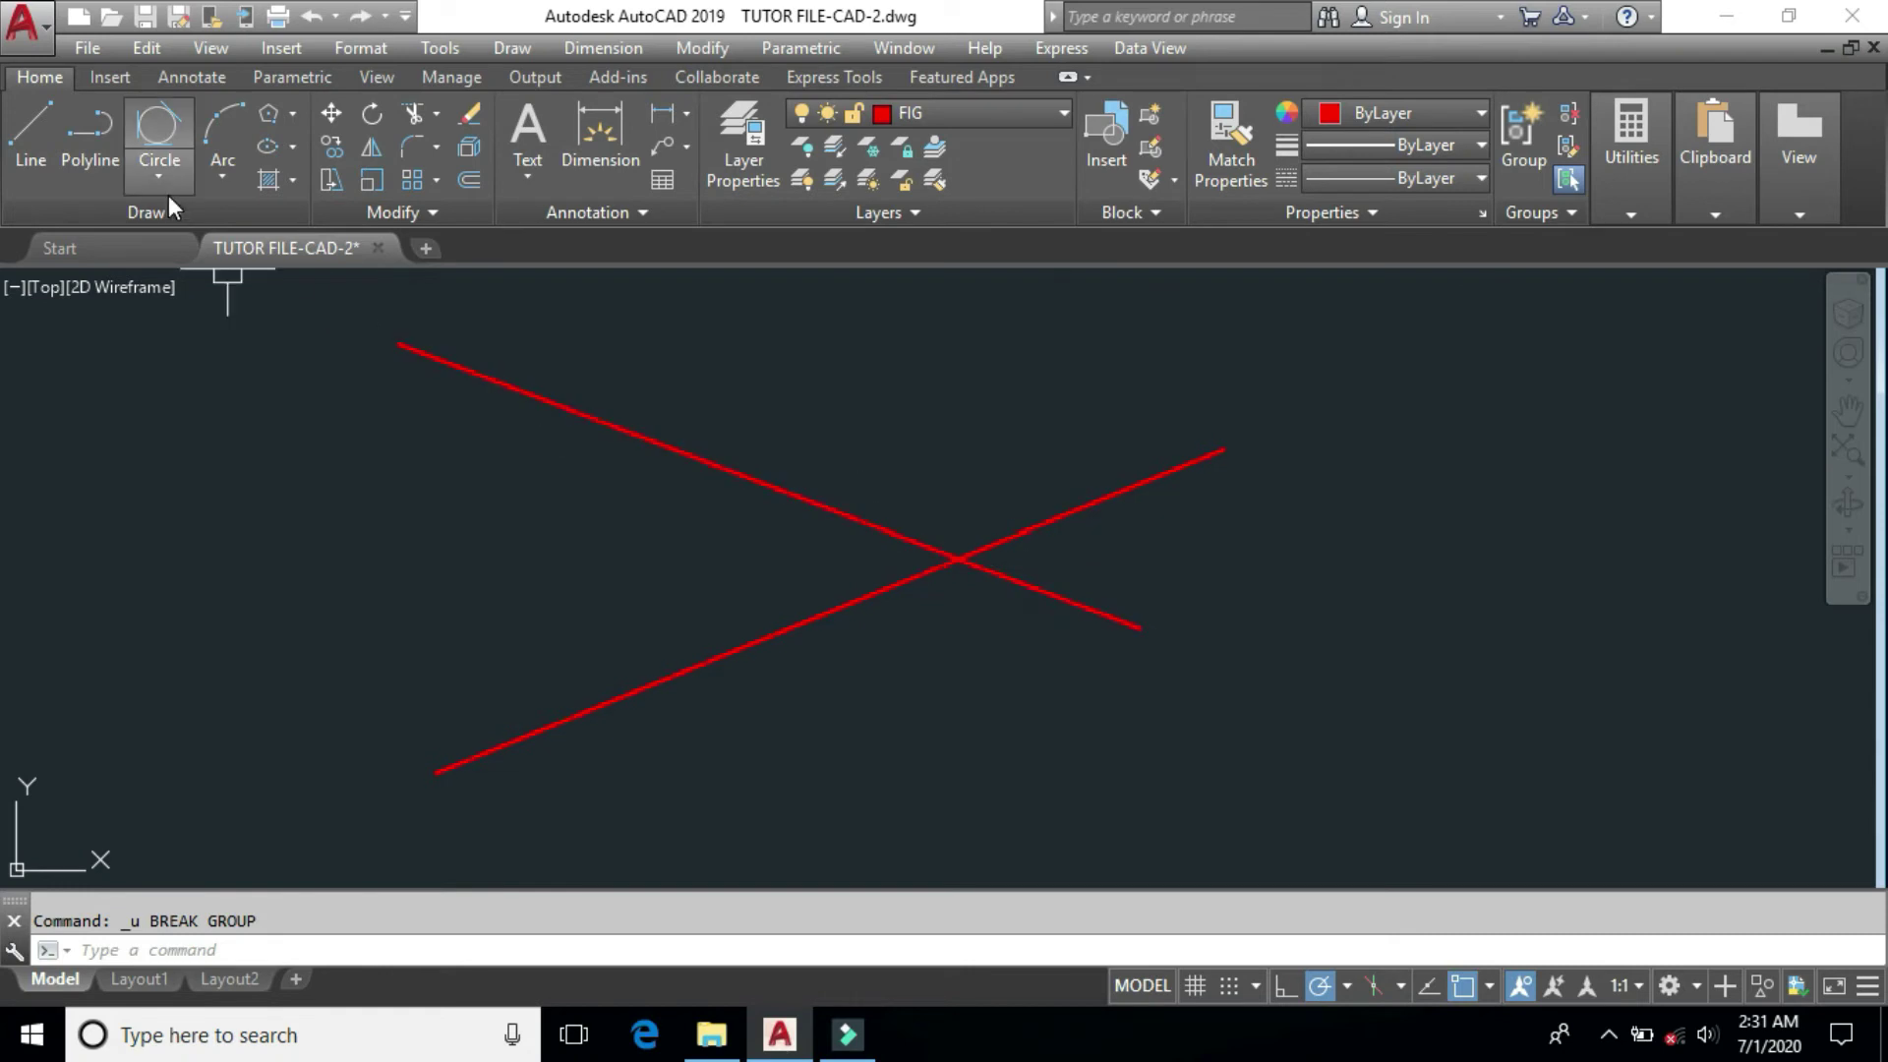
left_click(430, 211)
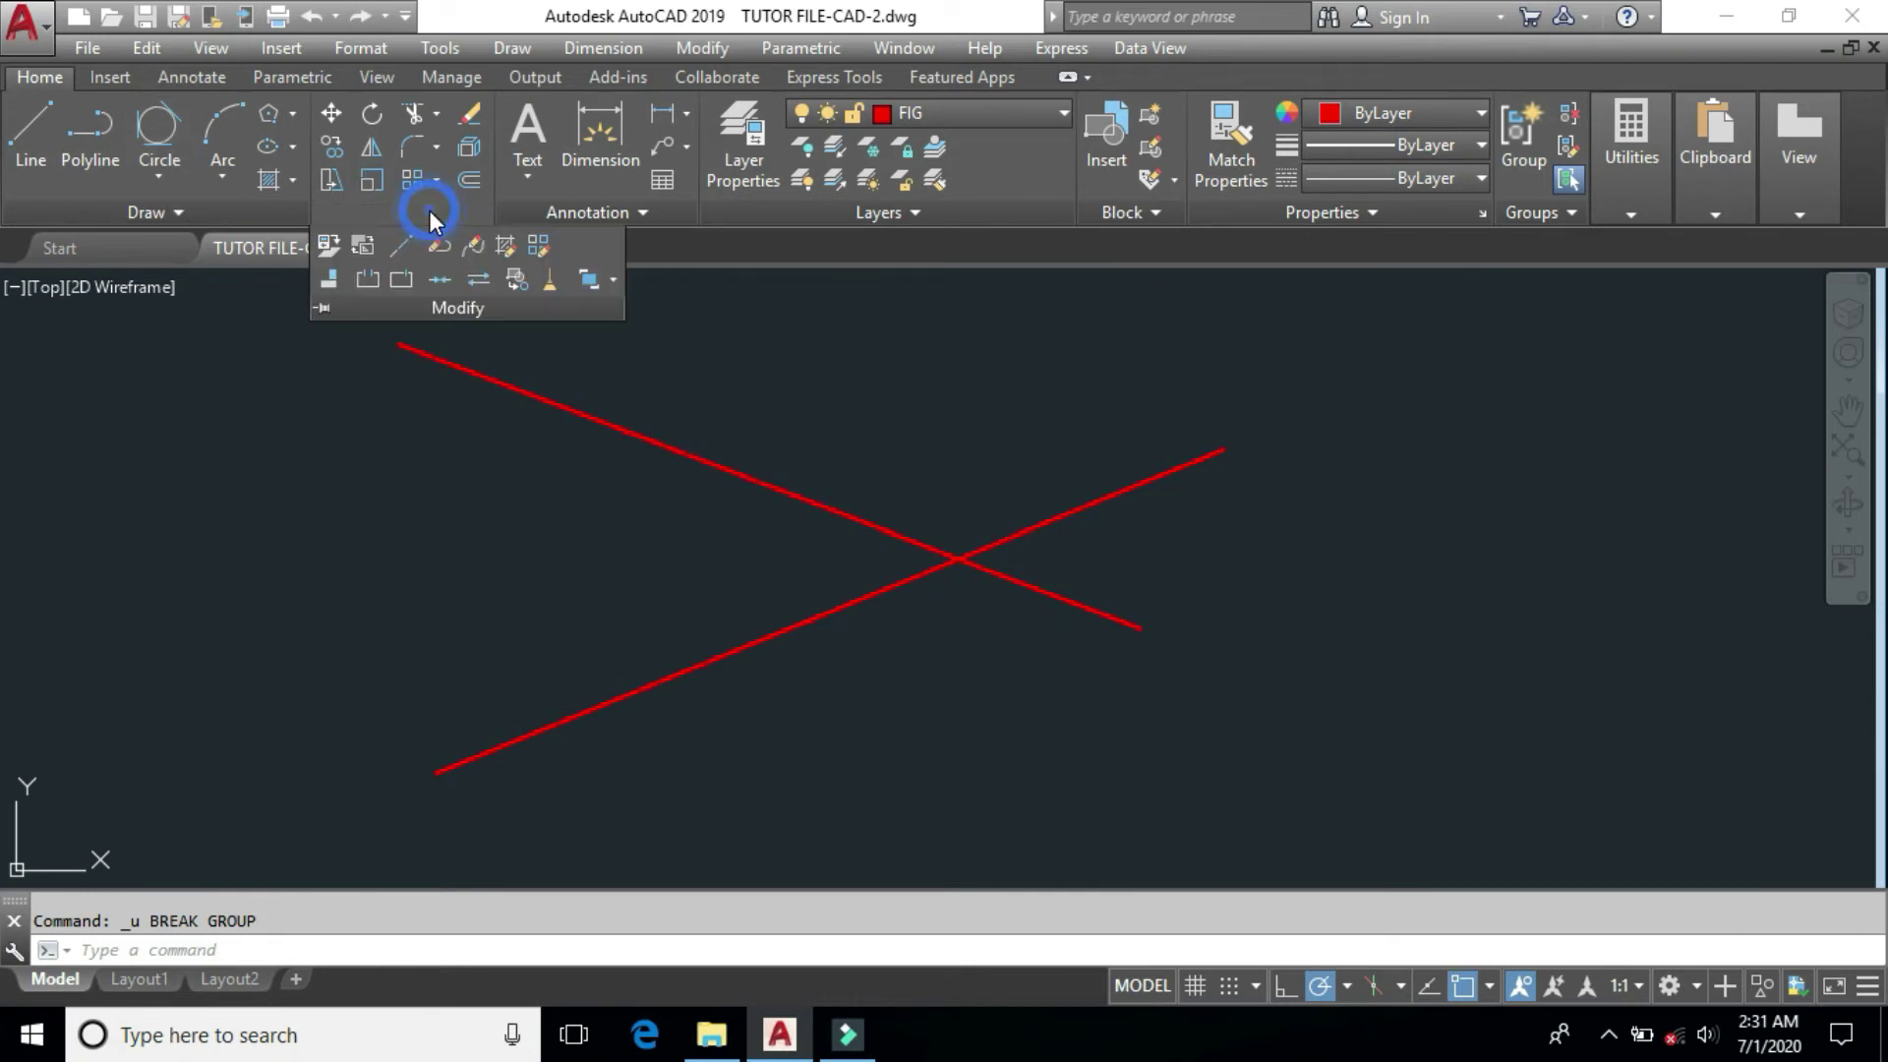
left_click(369, 277)
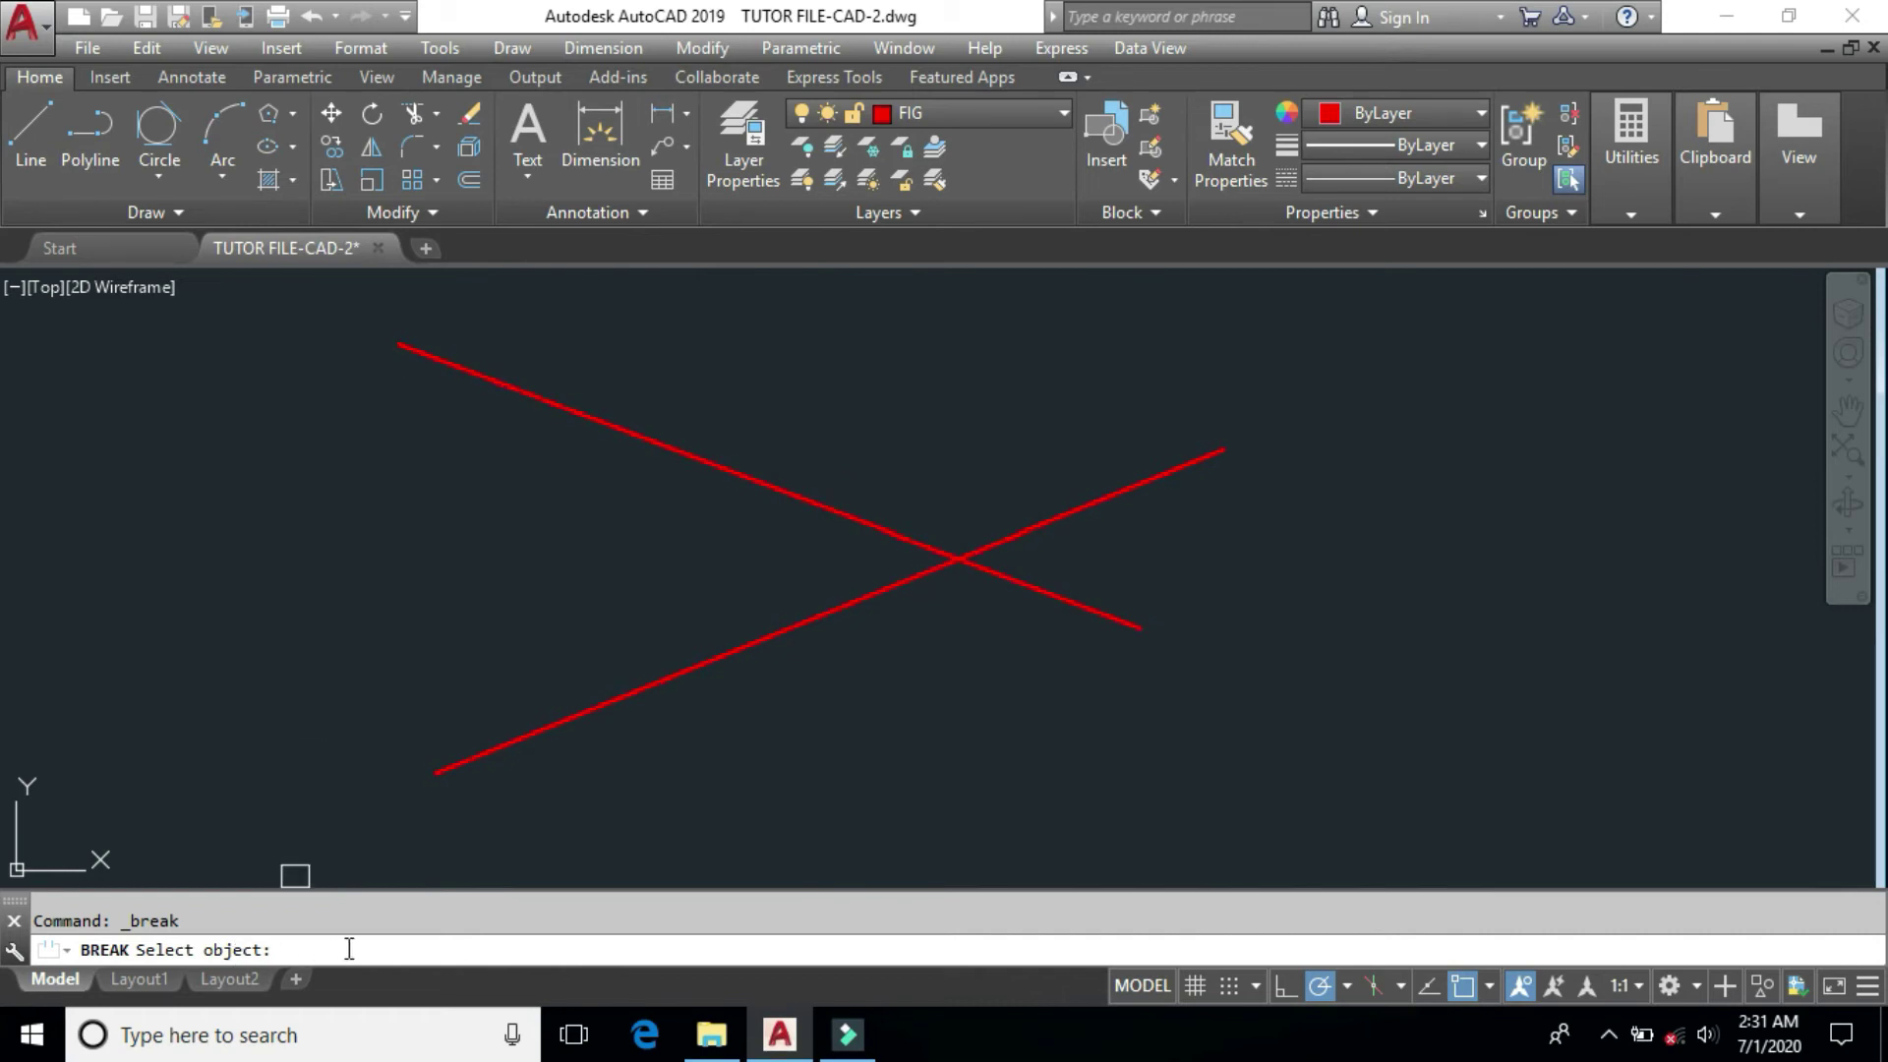
left_click(476, 377)
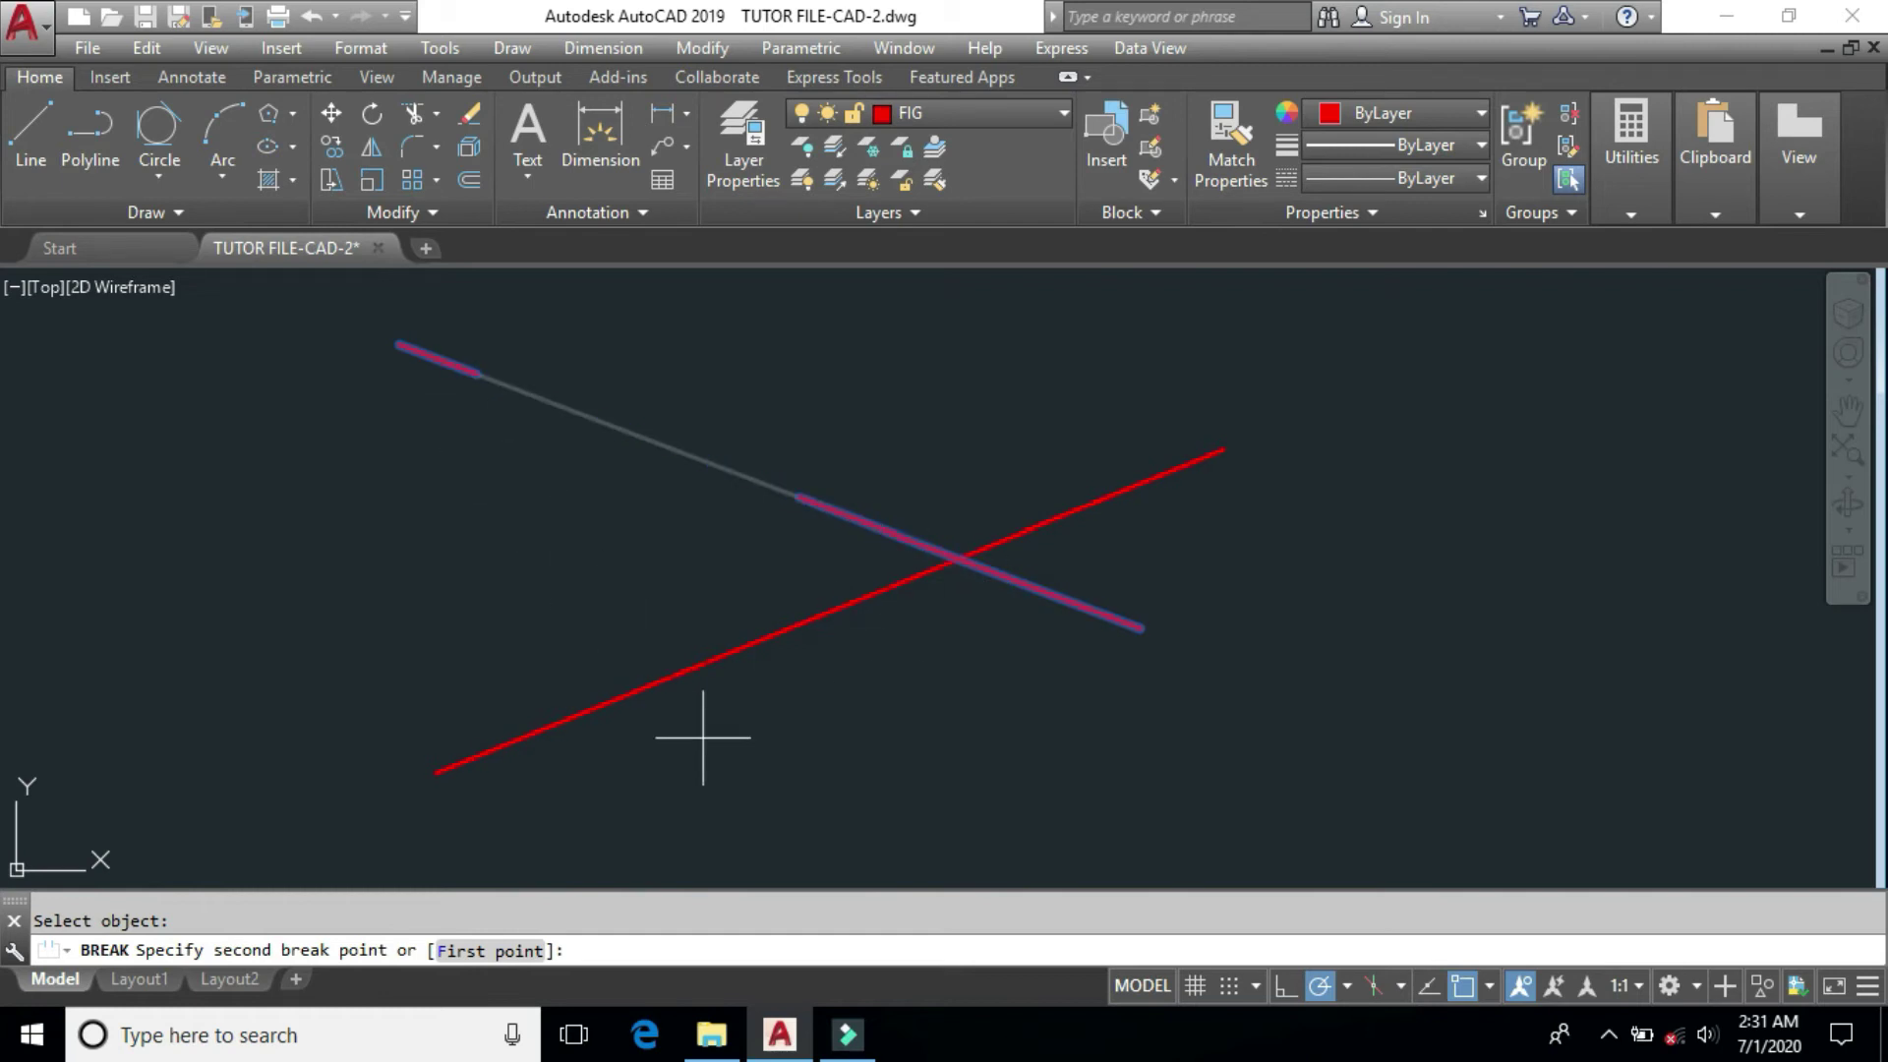
Break the descending line from the intersection to its far end.
left_click(498, 951)
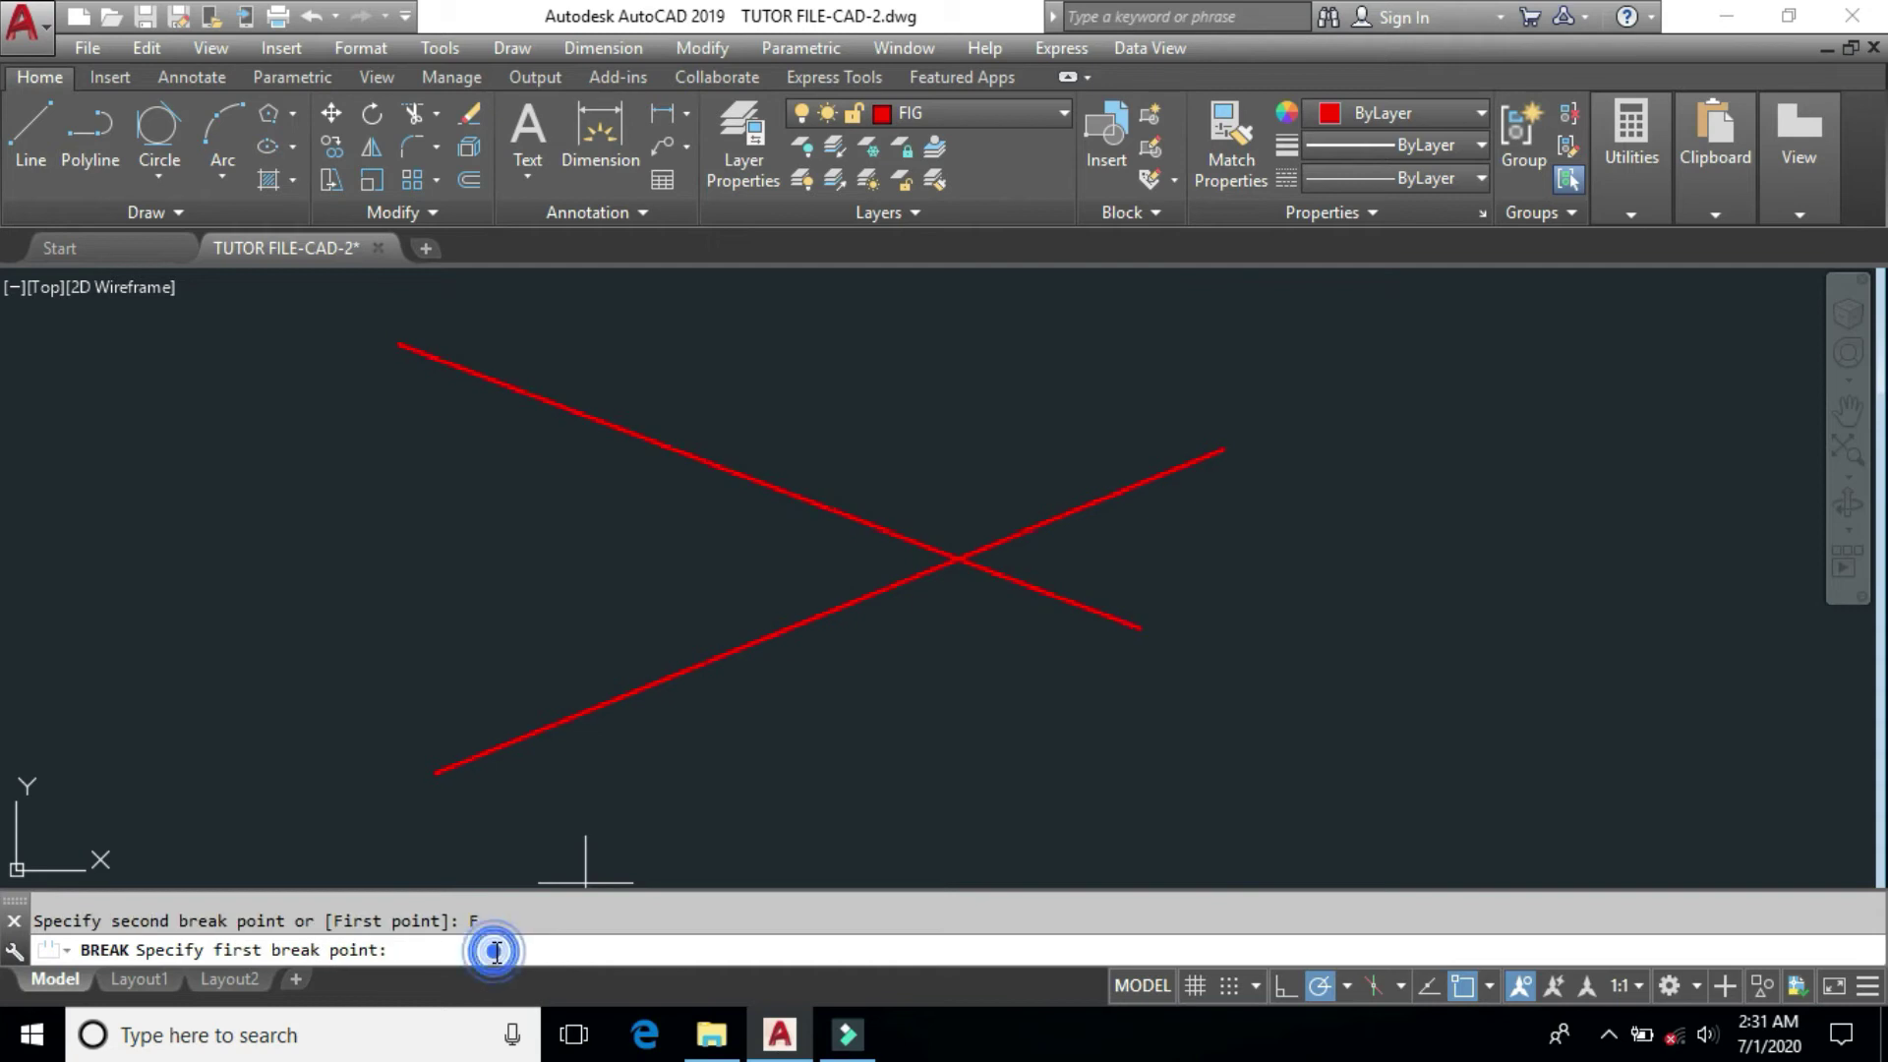
left_click(959, 562)
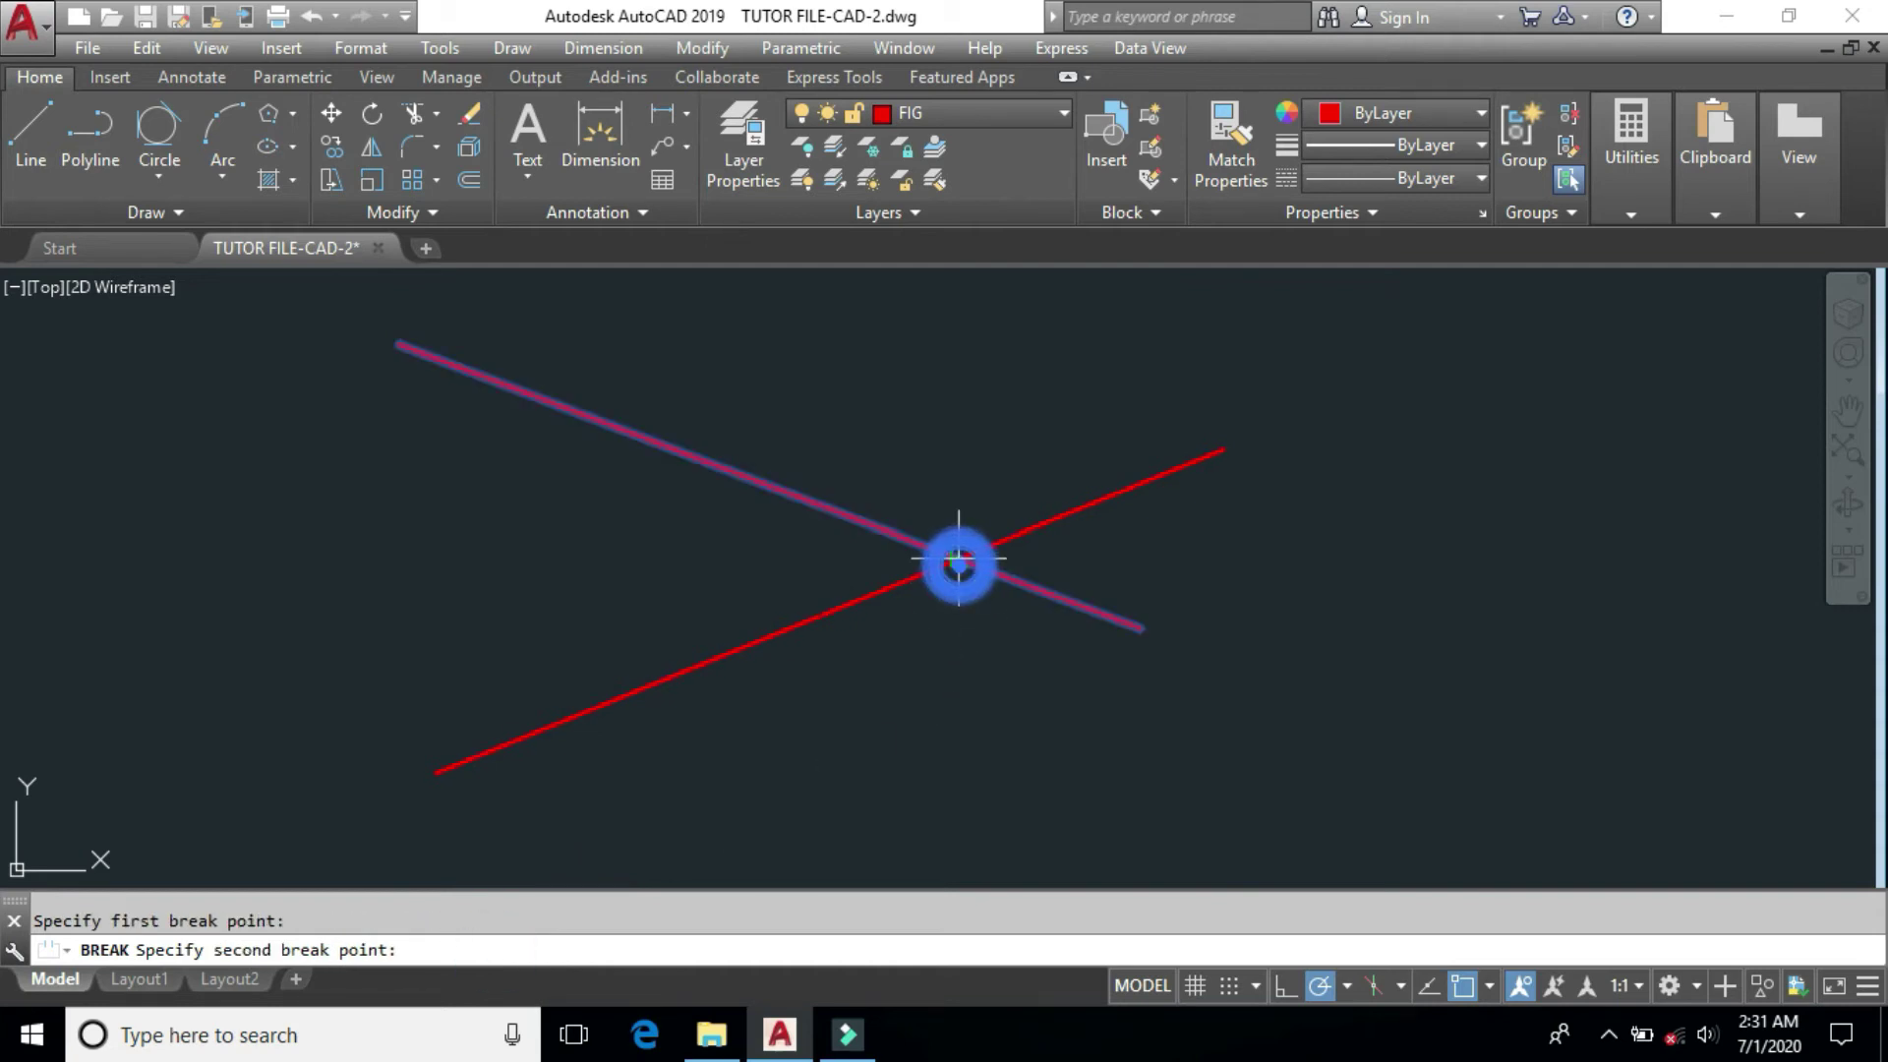
left_click(1144, 629)
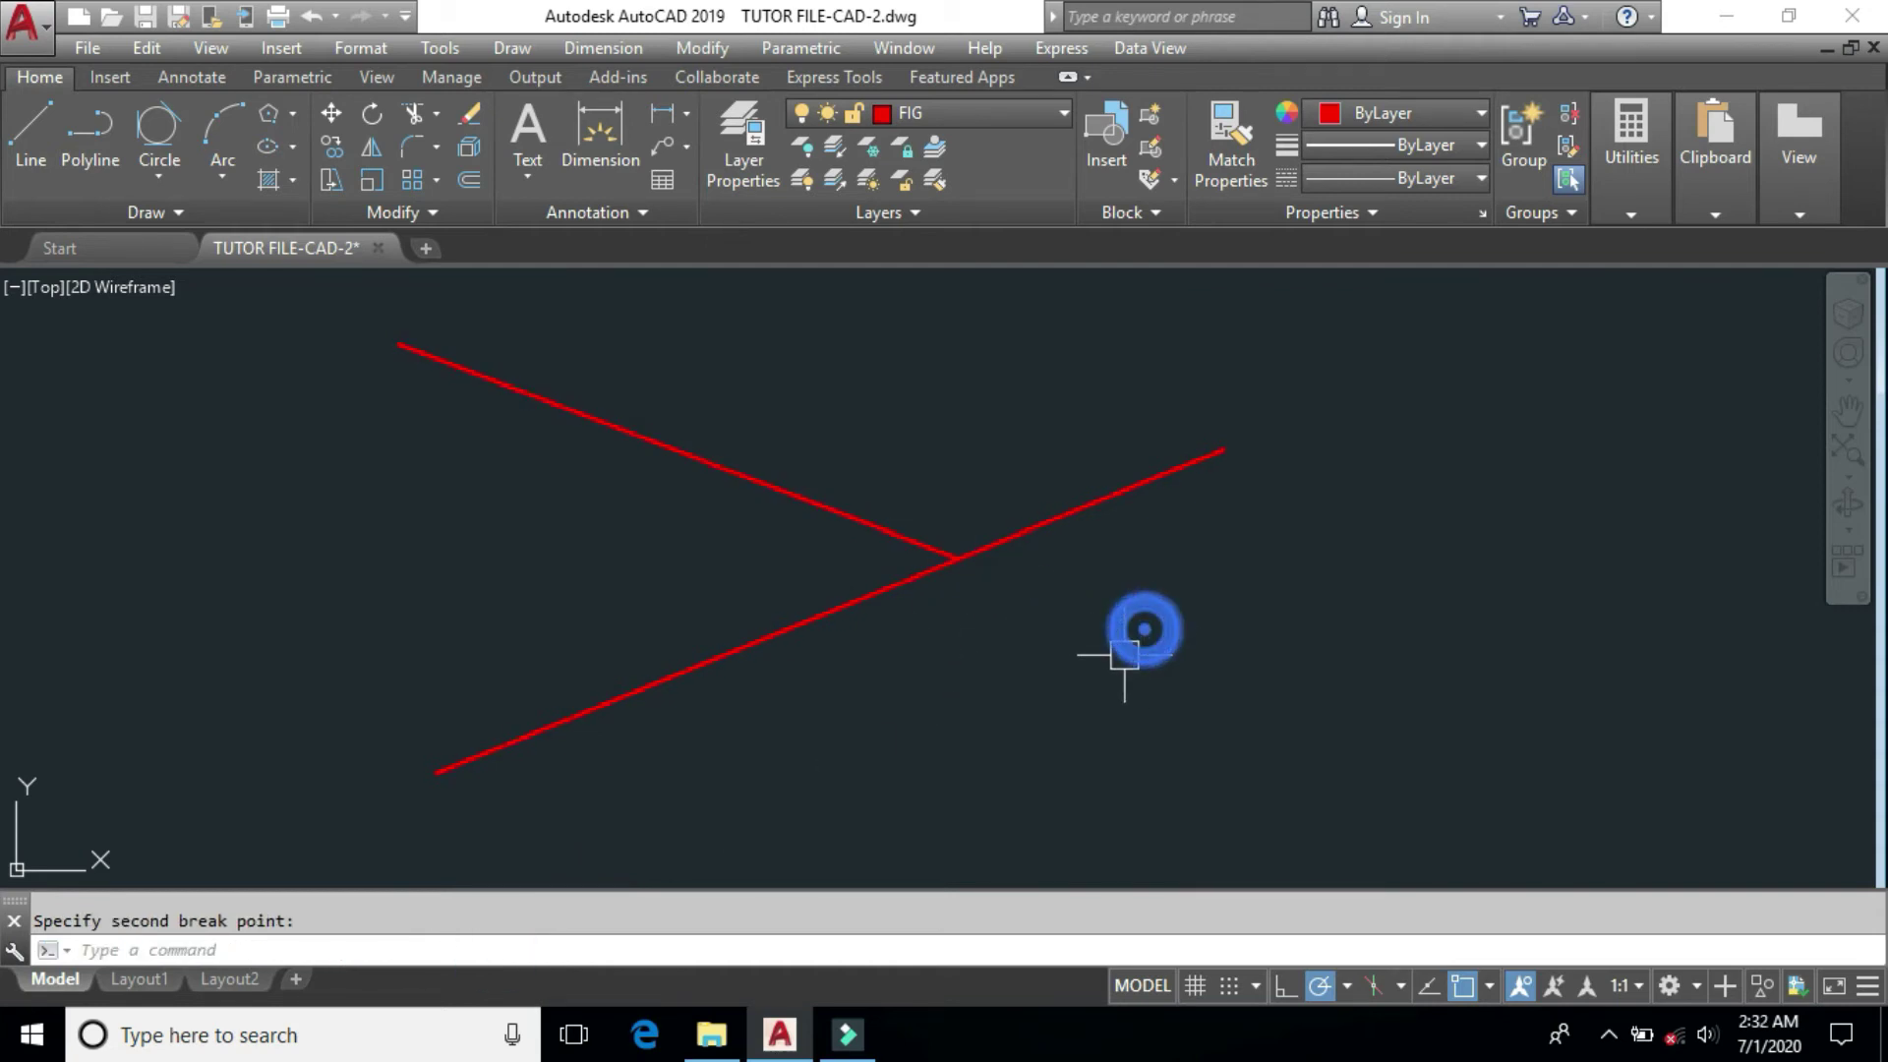
Break the ascending line from the intersection to its right end, forming a V.
key("Return")
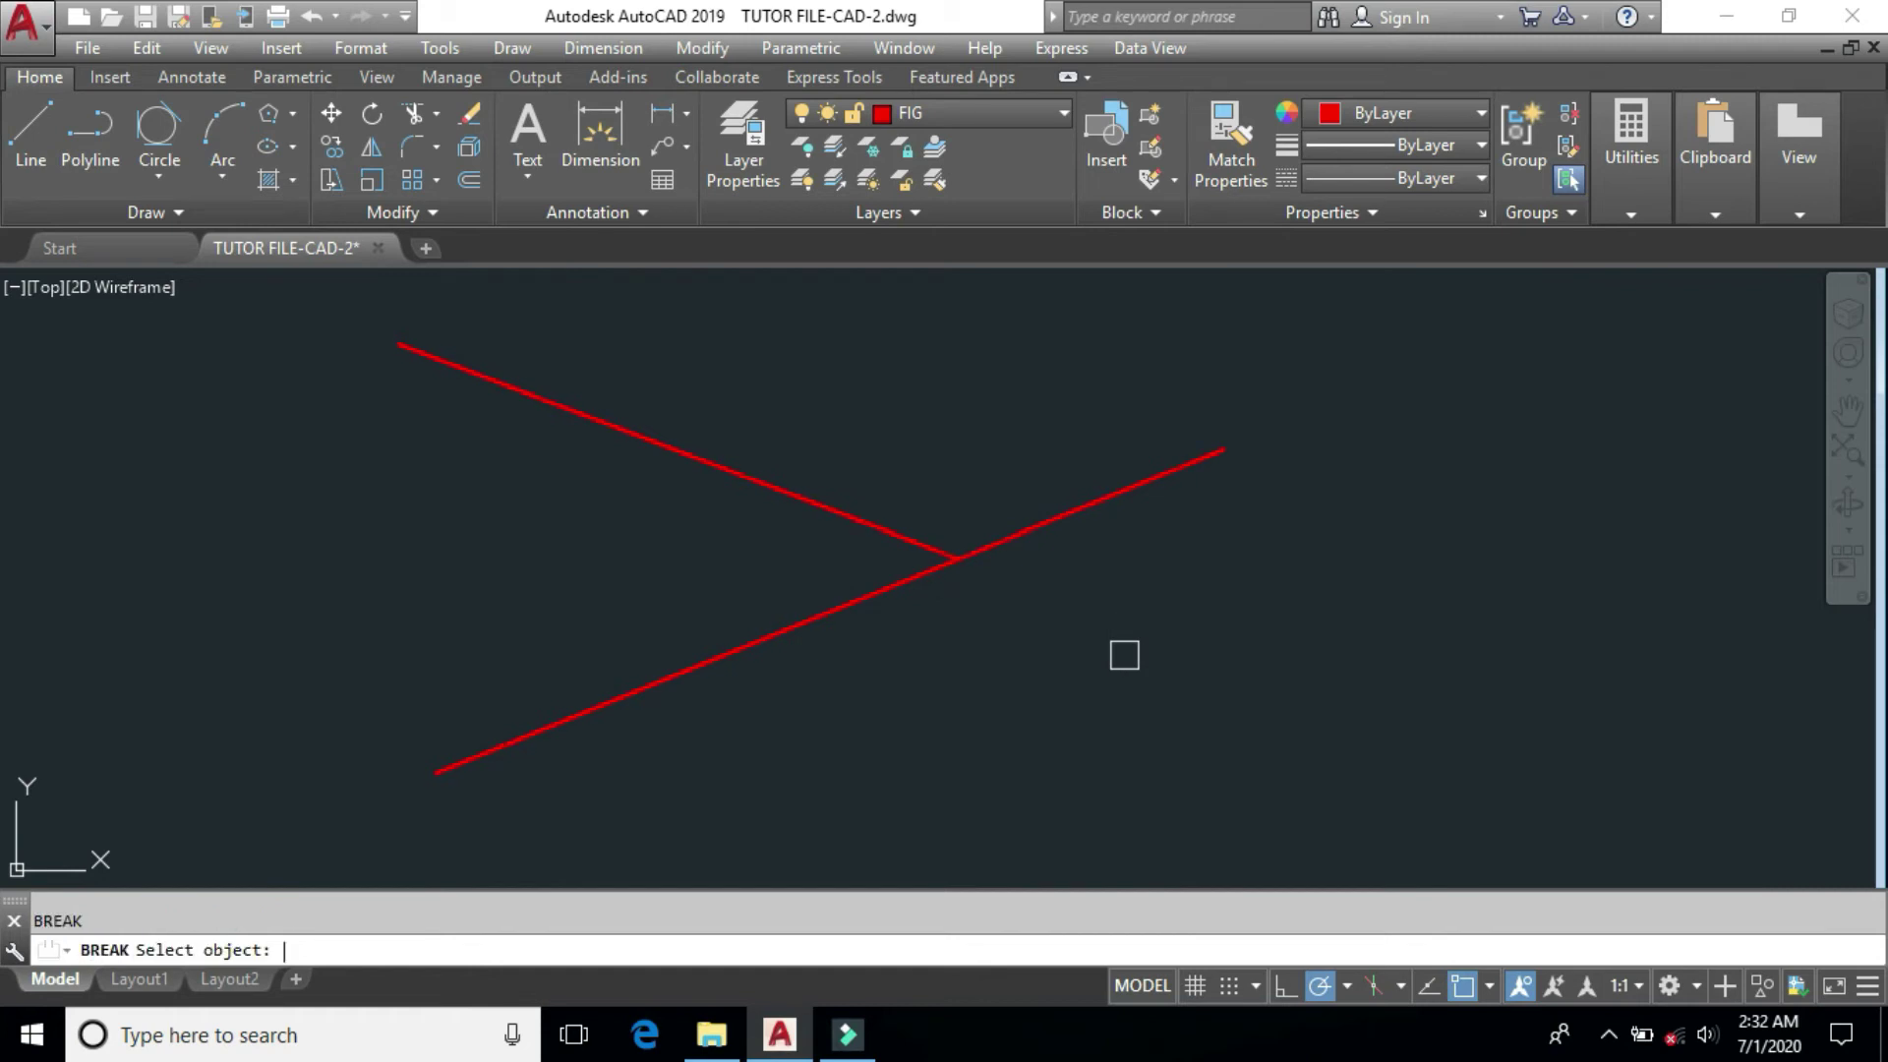
left_click(1037, 524)
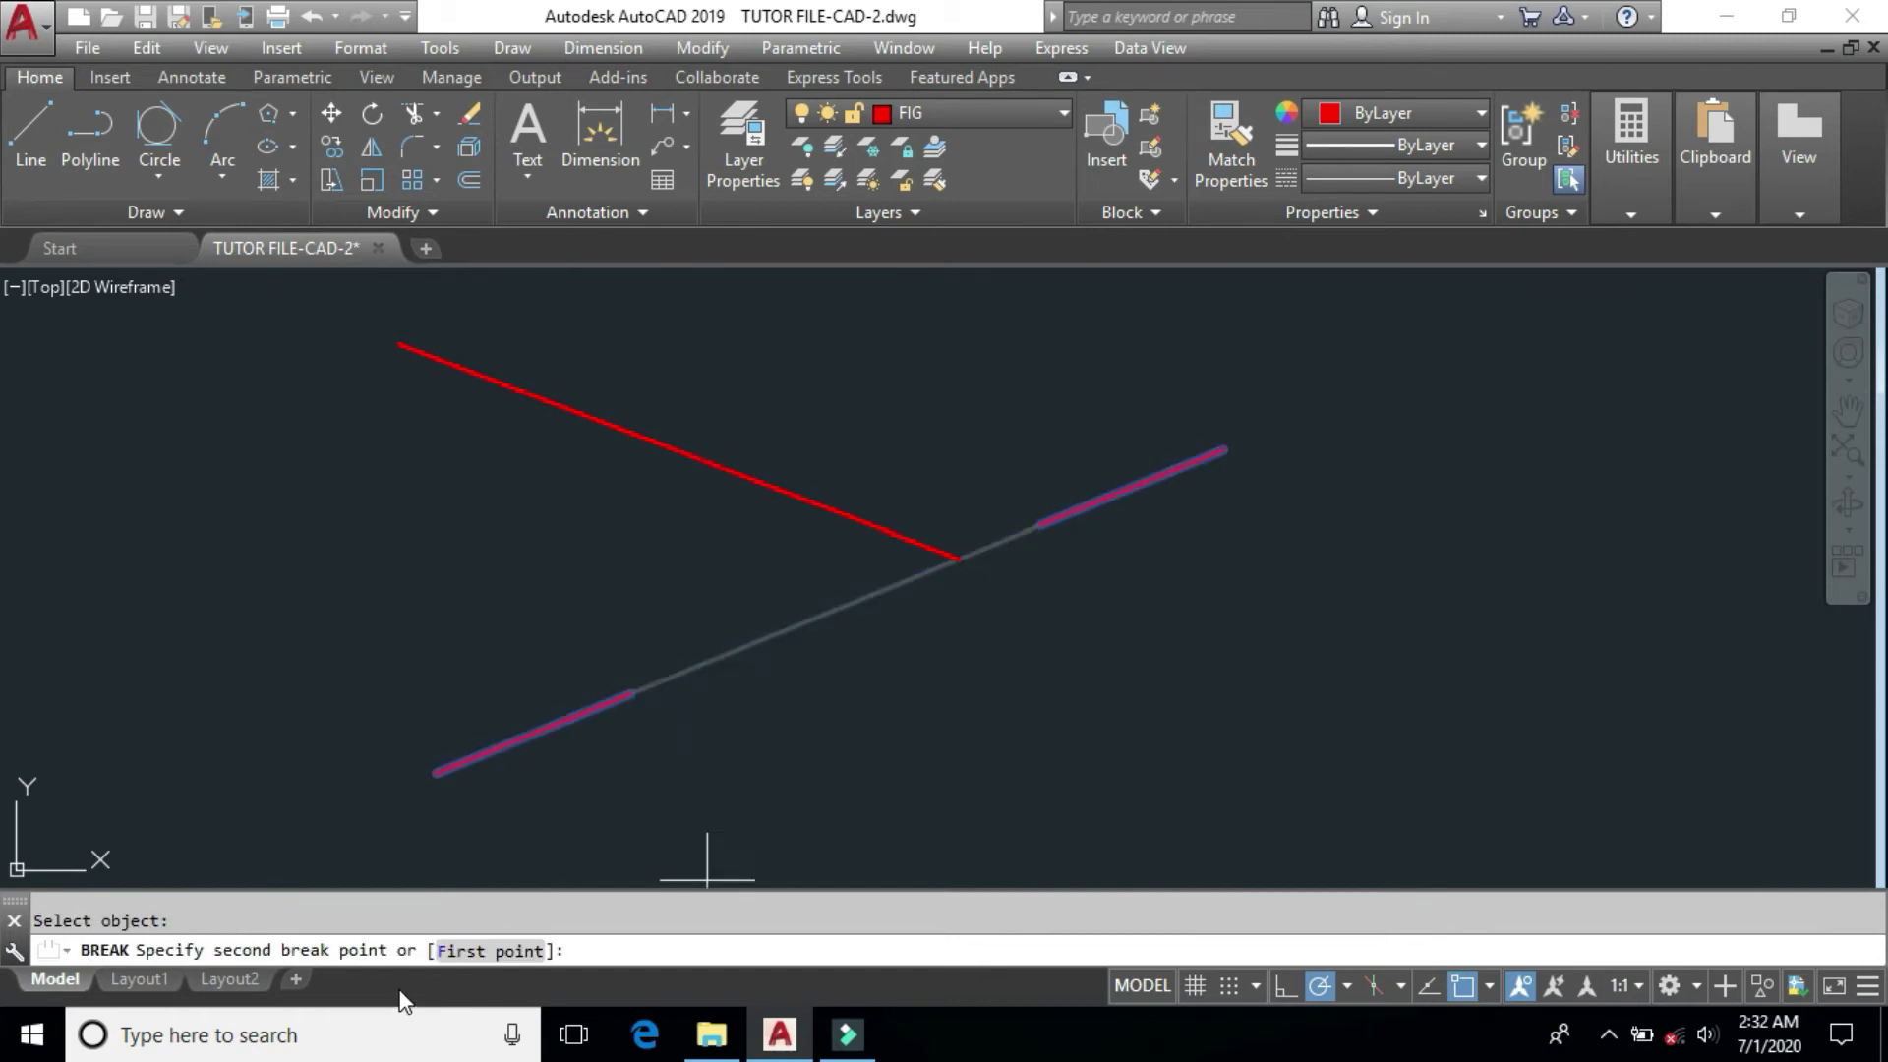
right_click(1115, 540)
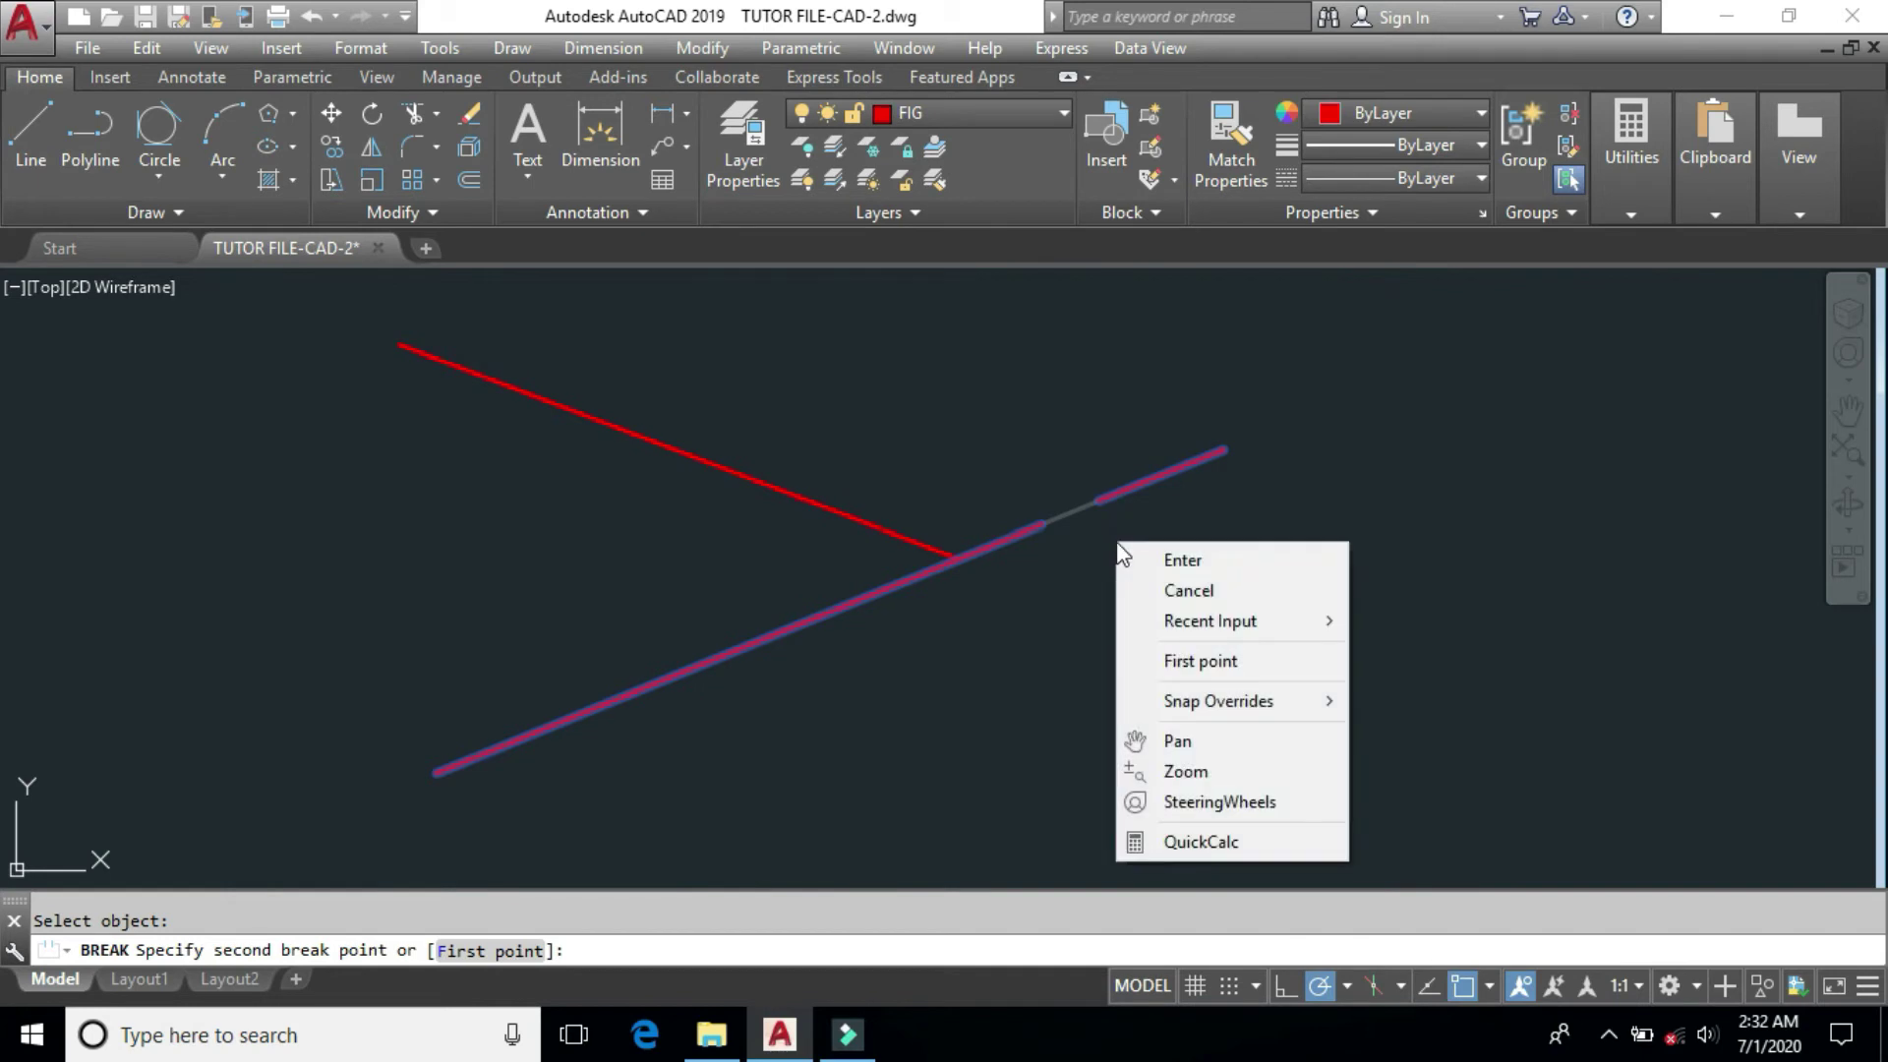
left_click(1201, 659)
left_click(959, 559)
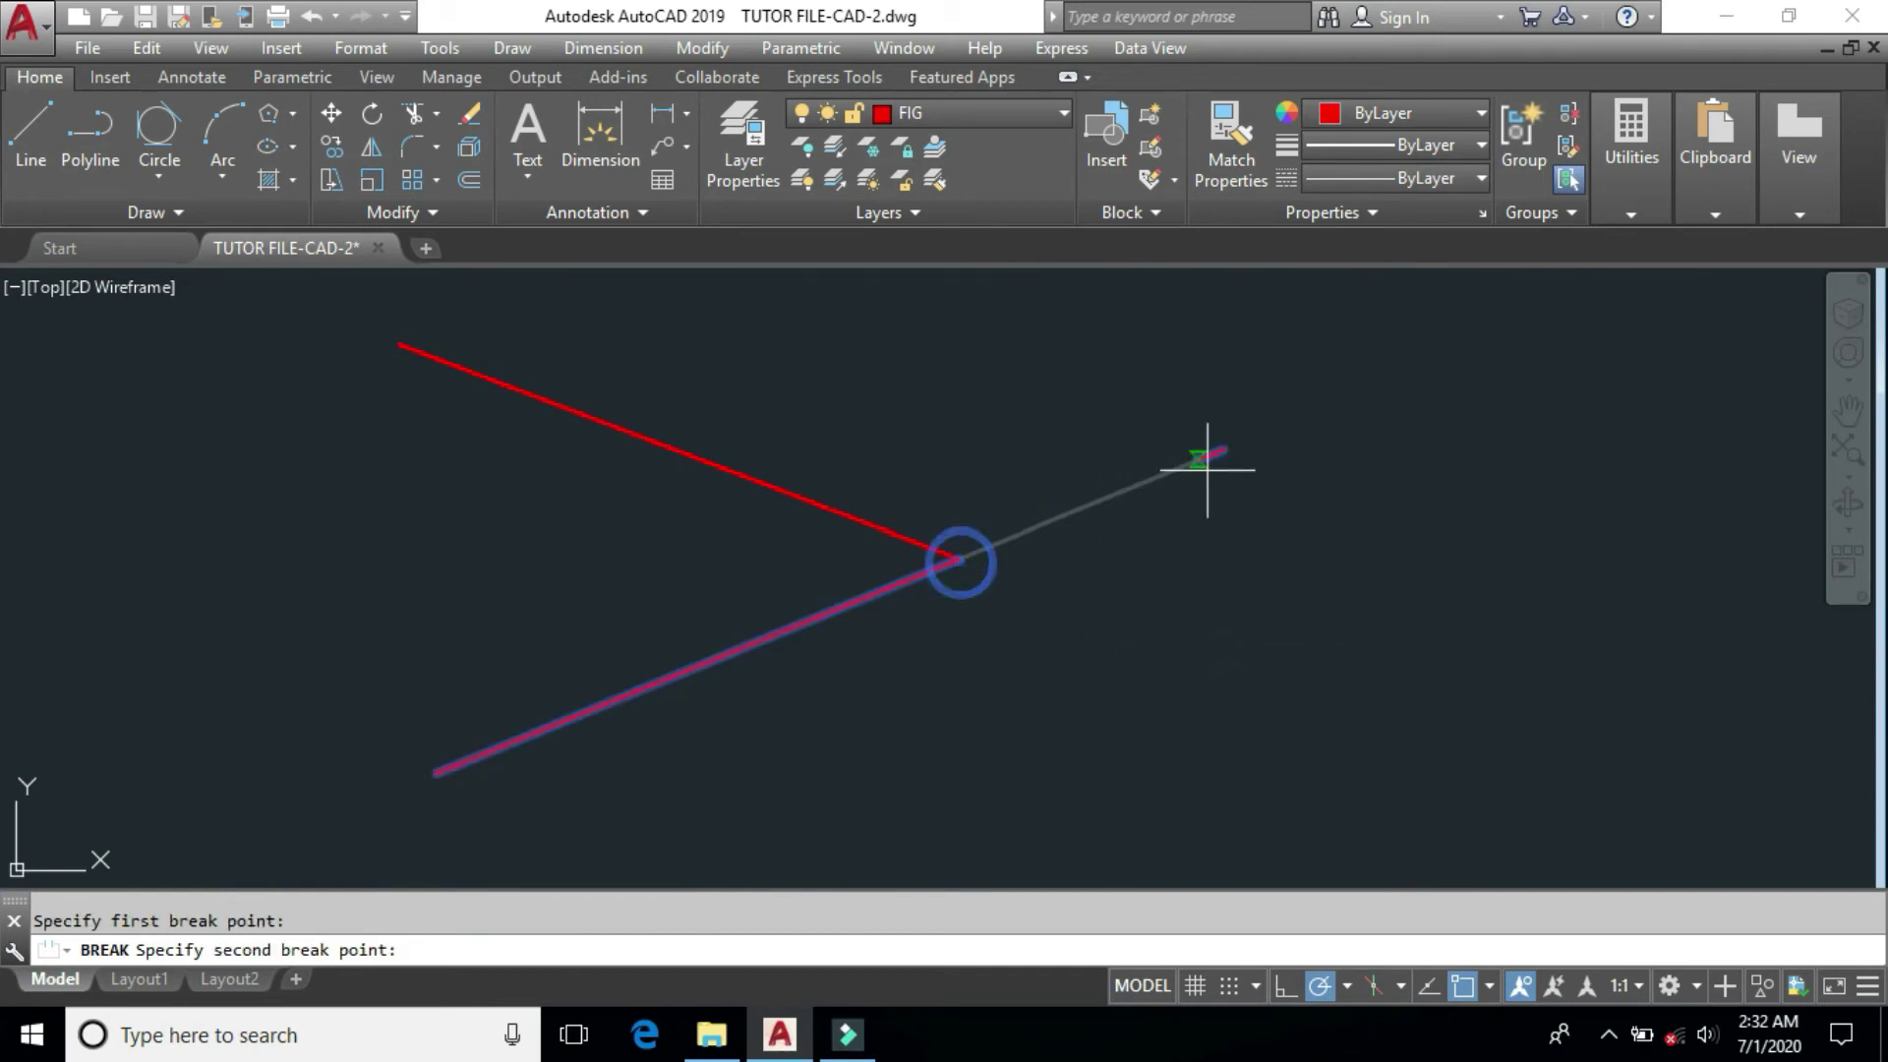
left_click(1221, 451)
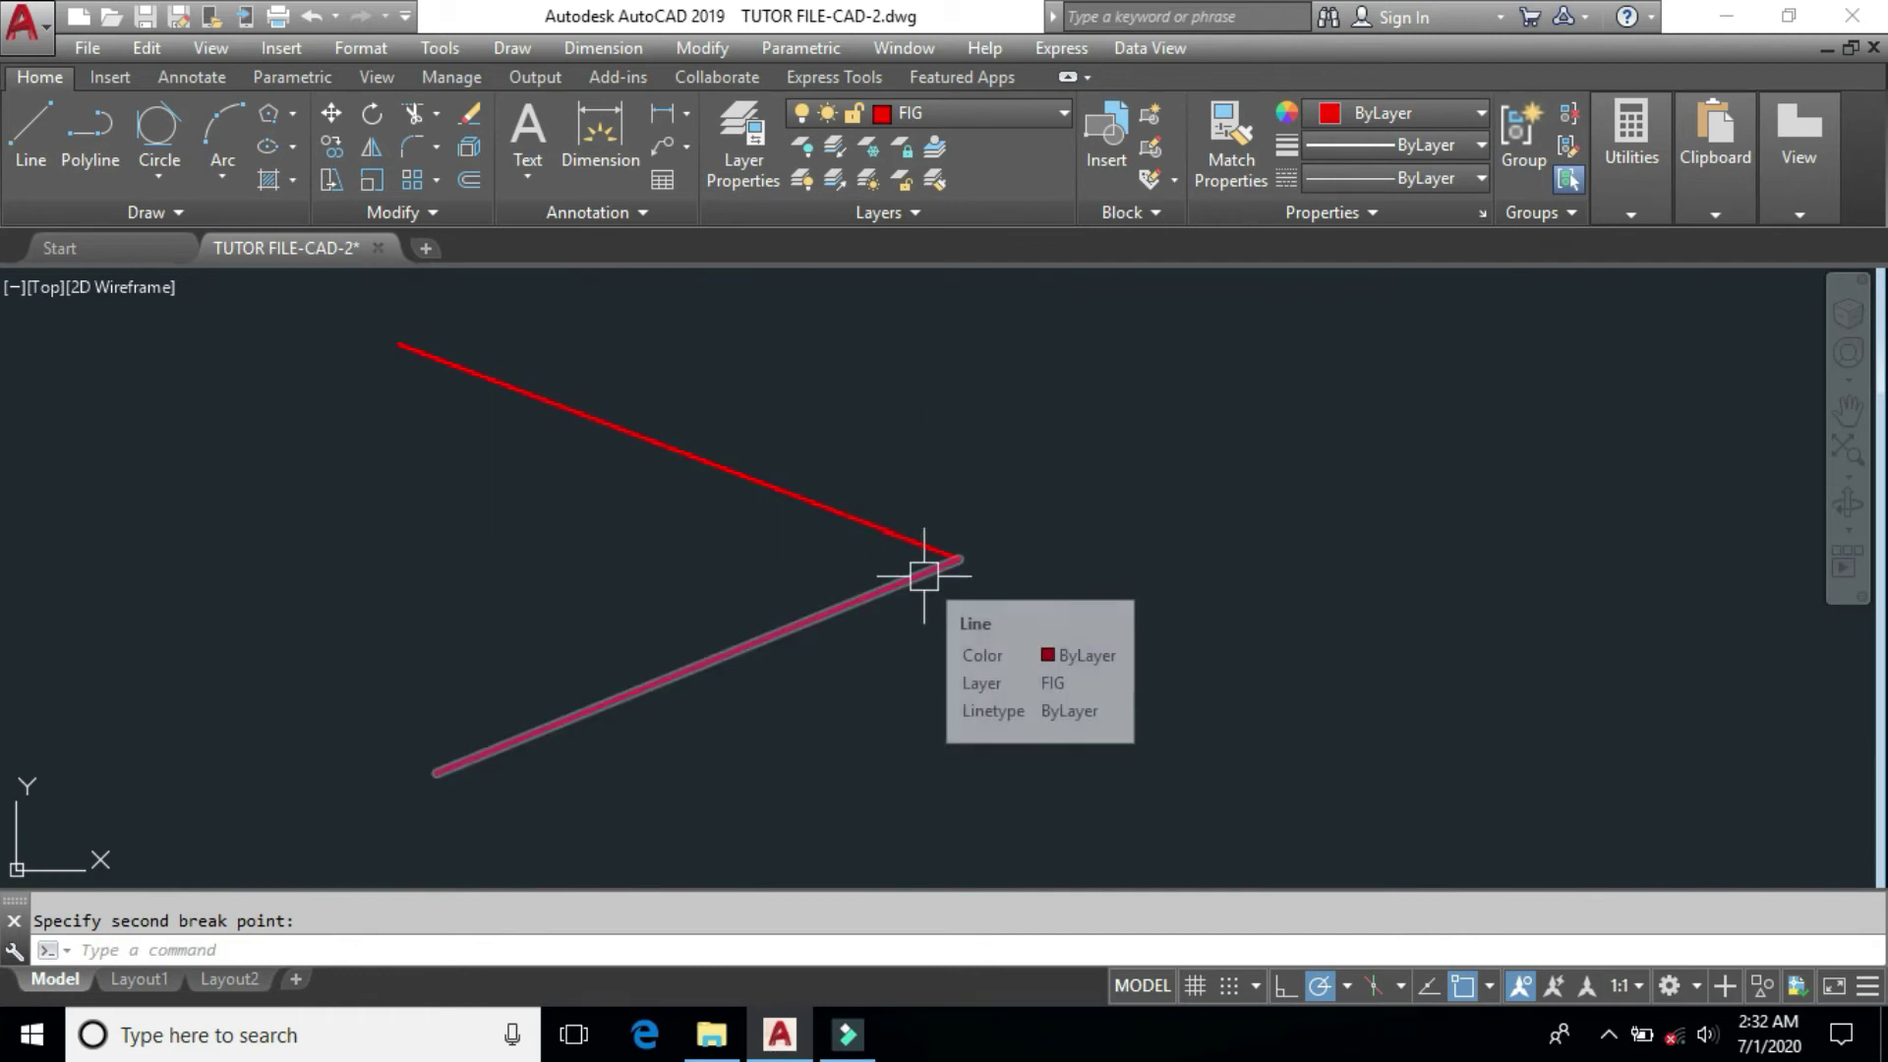
middle_click_drag(1028, 640, 947, 636)
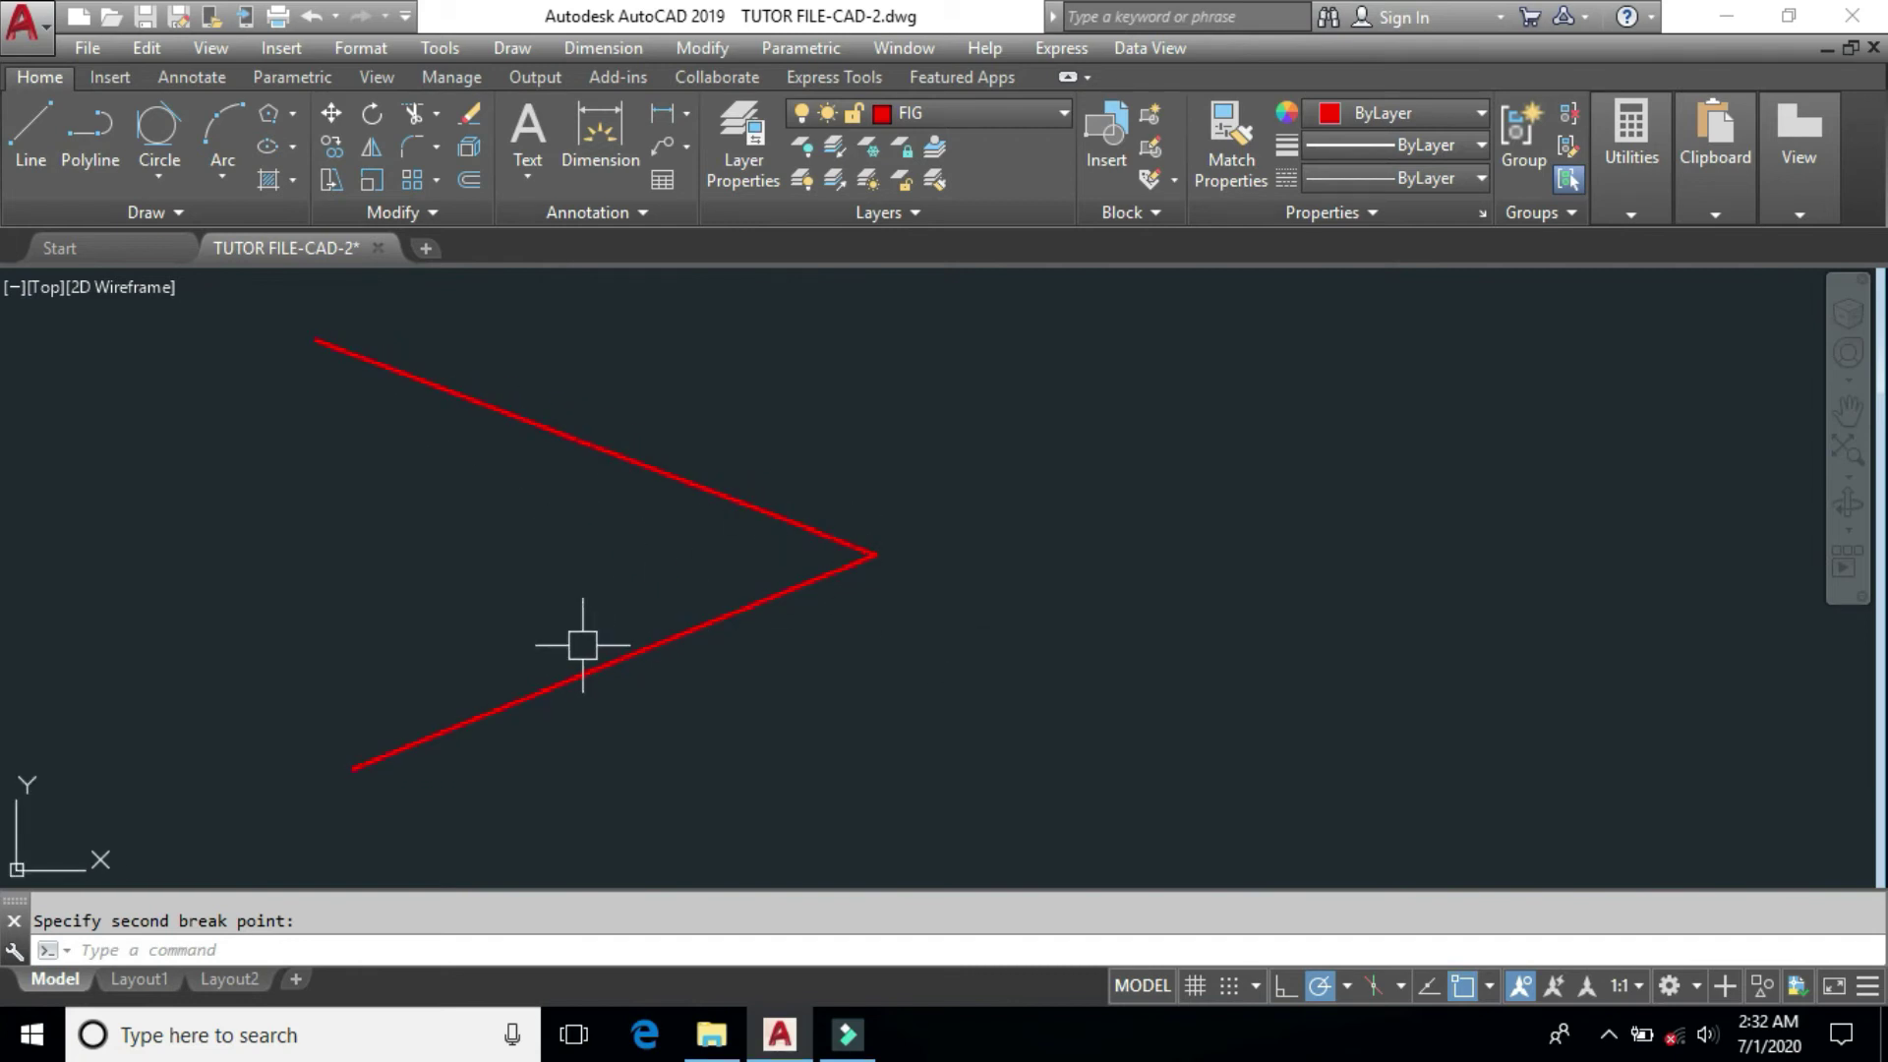
Draw a center-radius circle of radius 1 to the right of the V.
left_click(163, 183)
left_click(183, 234)
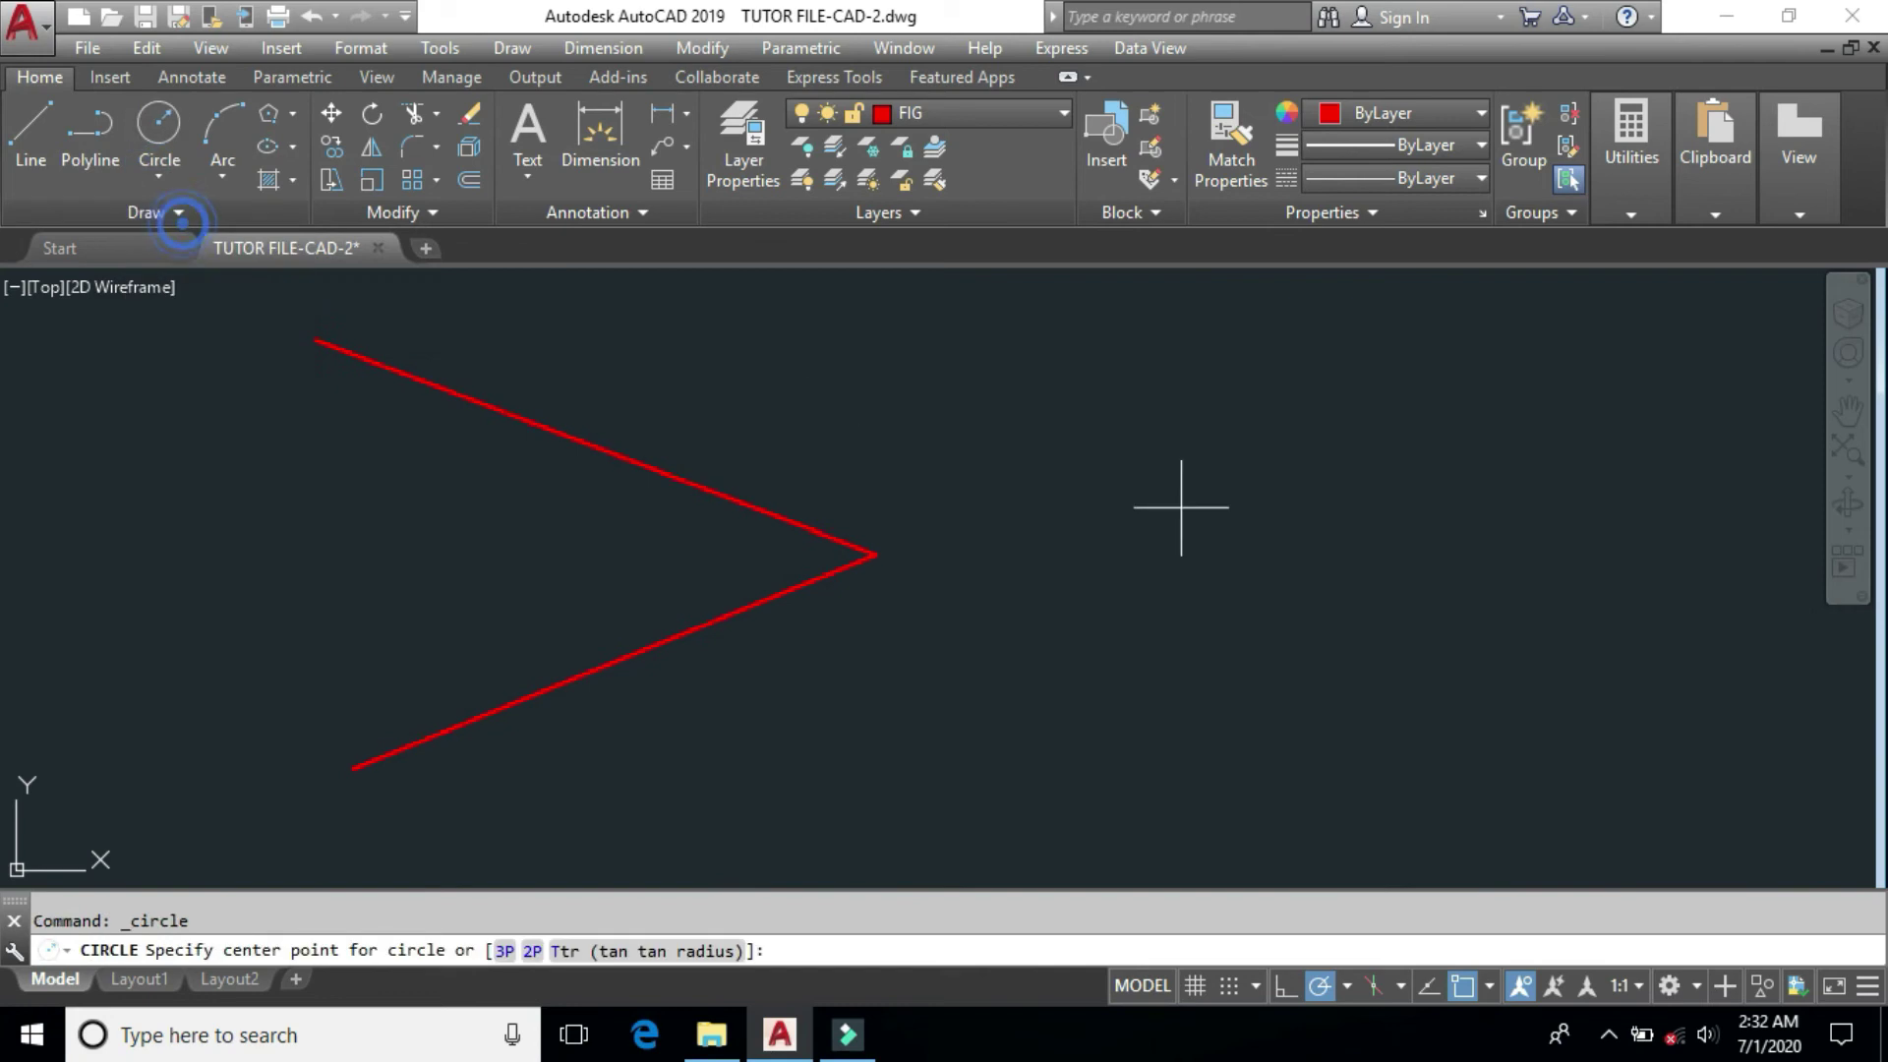
left_click(1252, 580)
type("1")
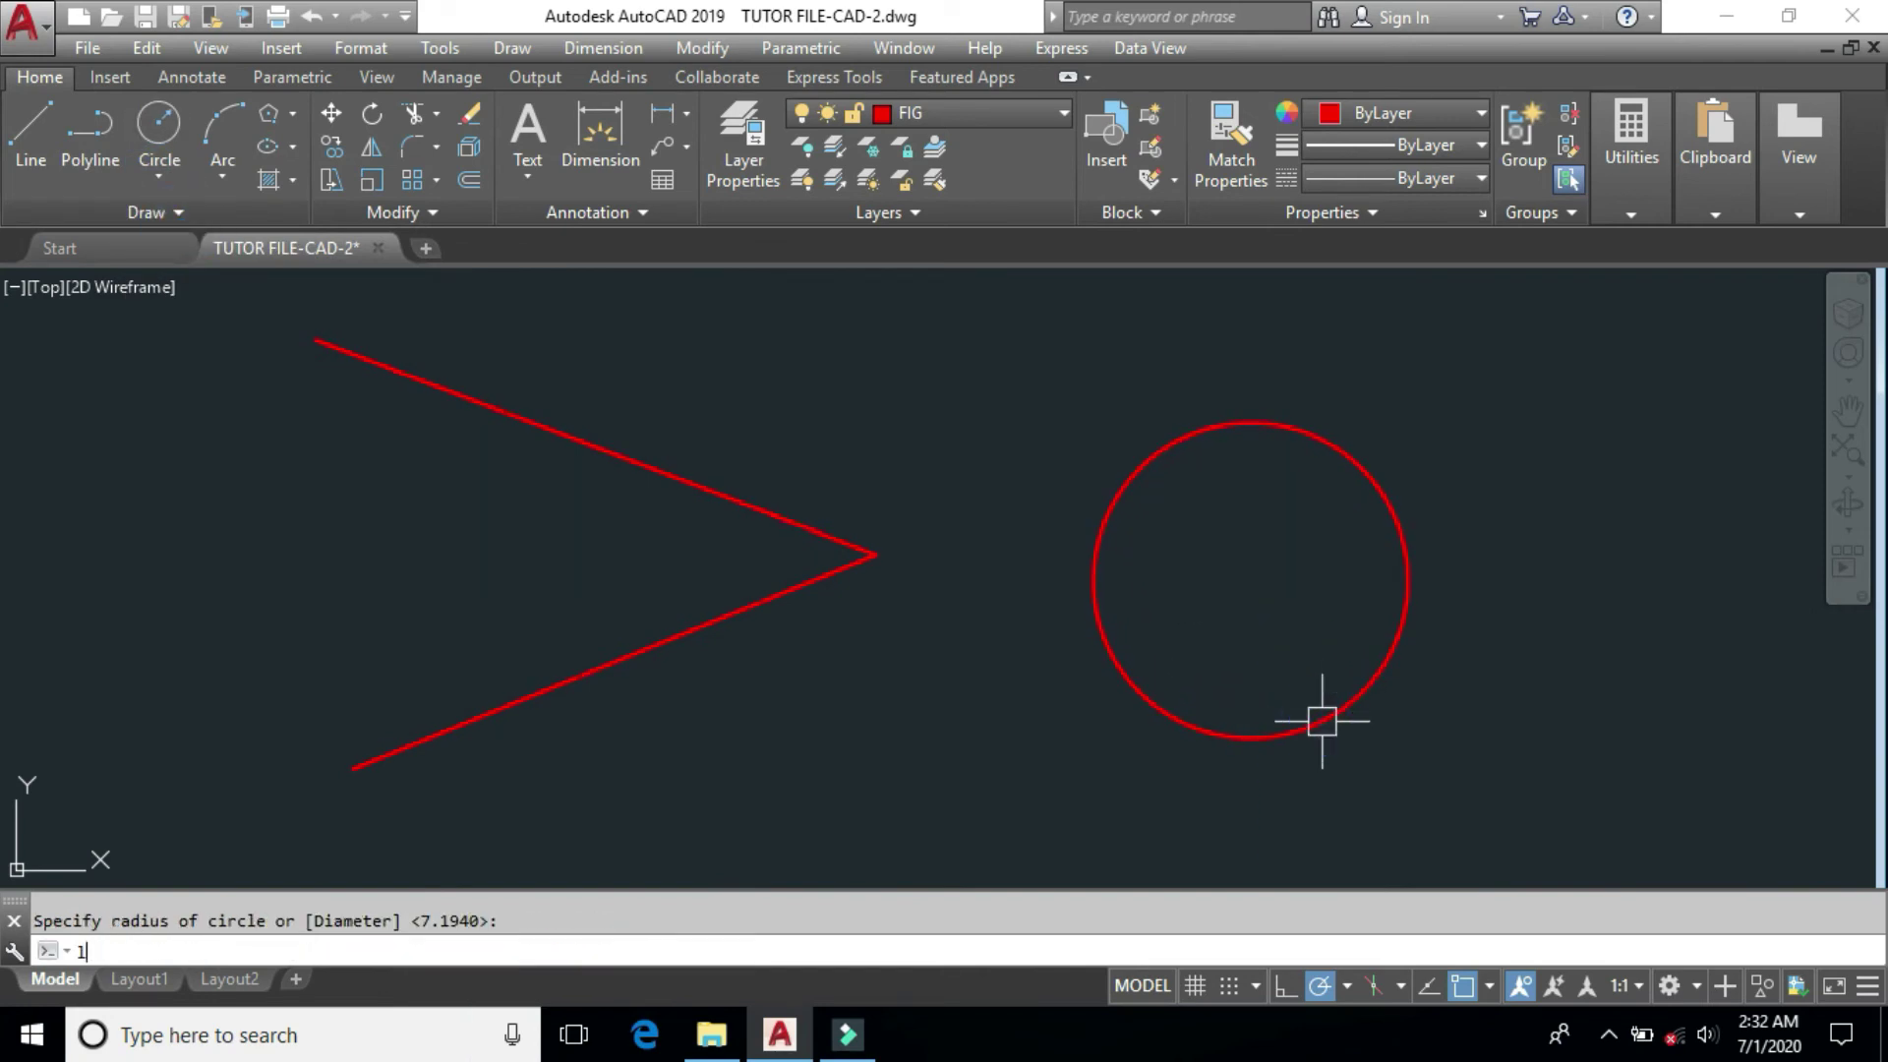
left_click(1322, 721)
type("l")
key("Return")
Draw a diagonal line cutting across the circle and zoom in on both.
left_click(1101, 388)
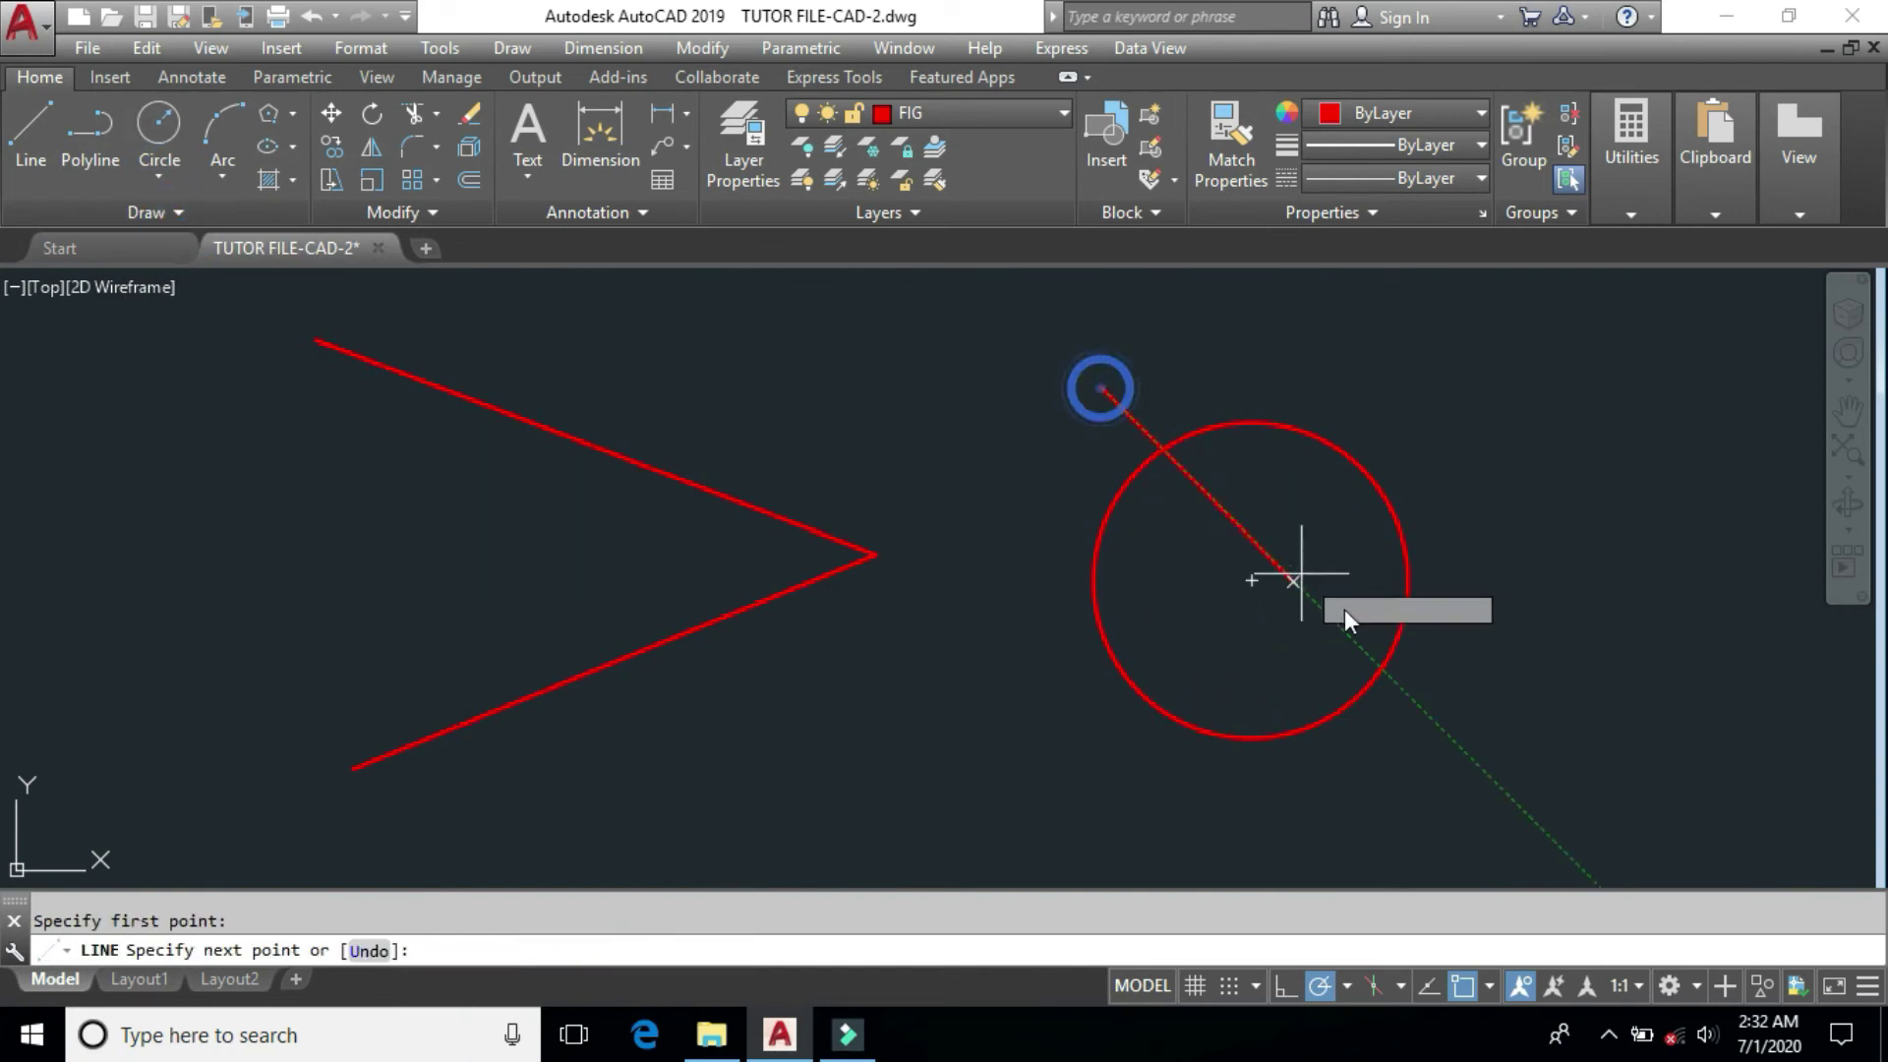
left_click(1450, 688)
key("Return")
middle_click_drag(1214, 610, 757, 637)
type("z")
key("Return")
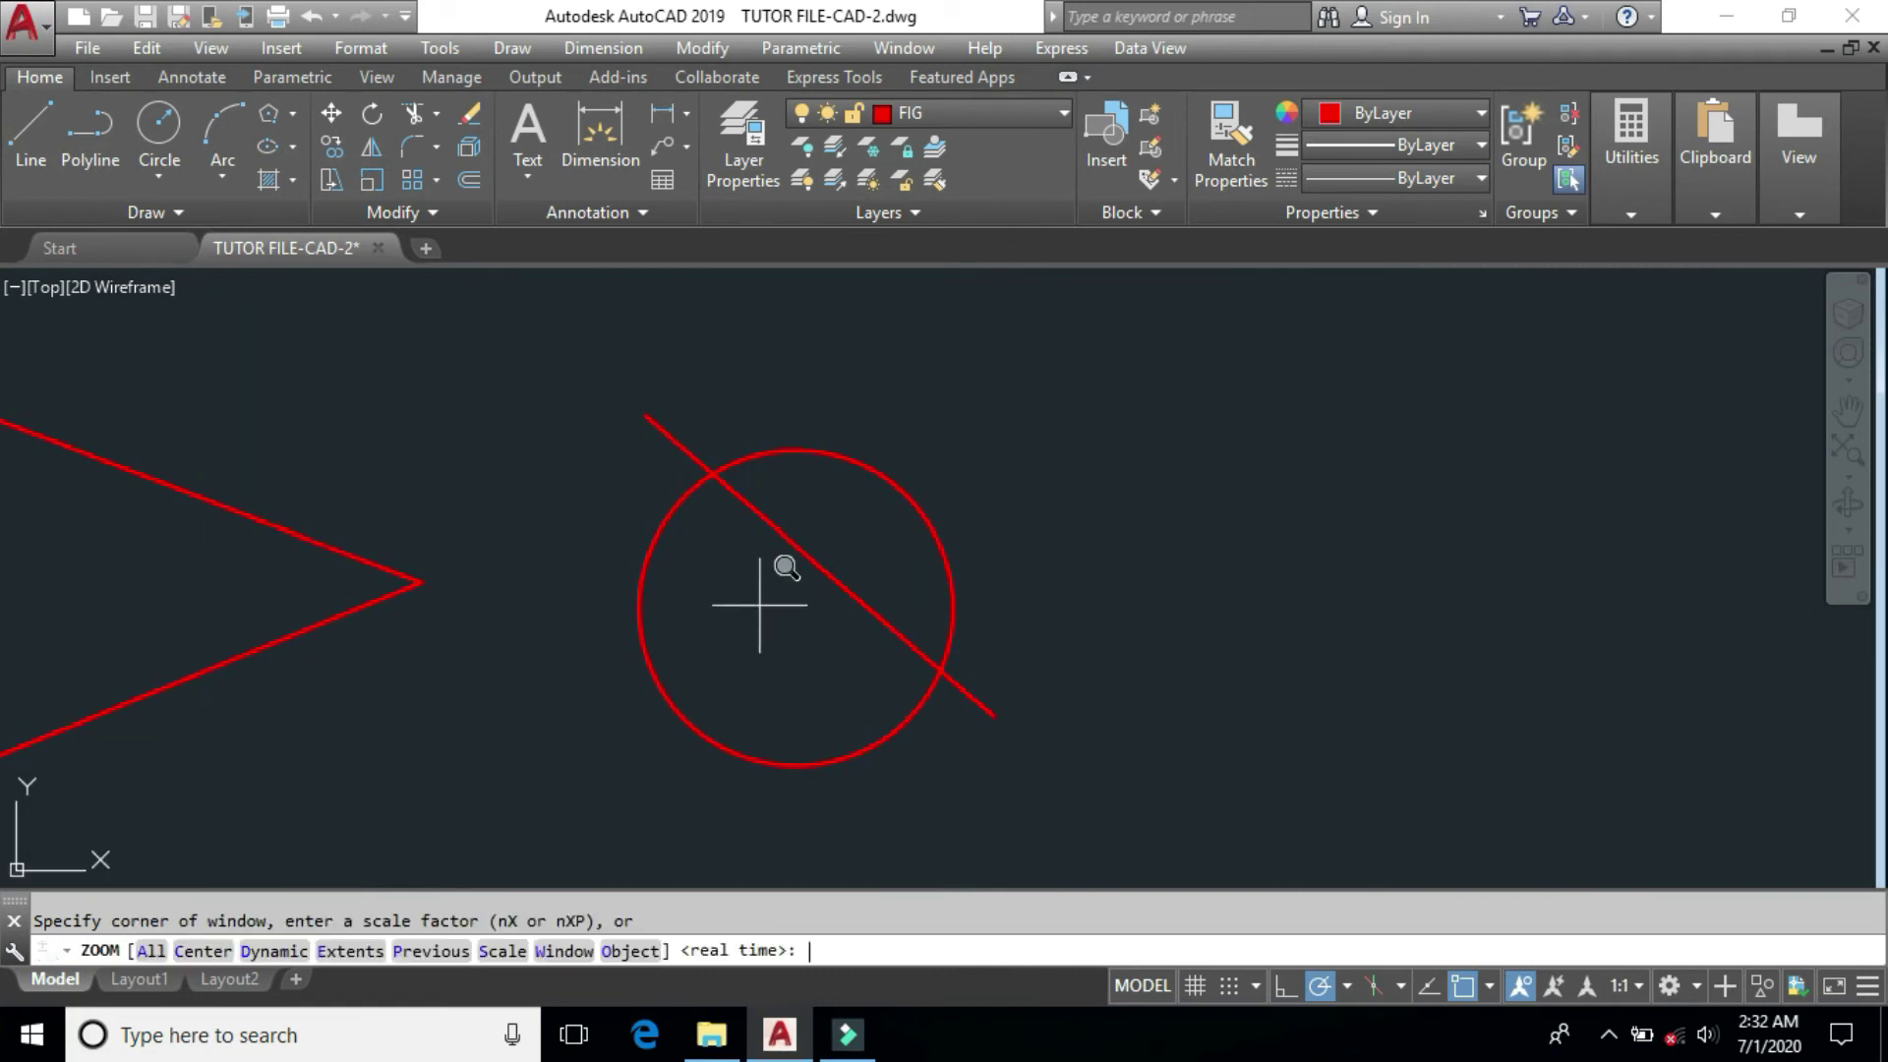
key("Return")
mouse_move(758, 632)
left_mouse_down()
mouse_move(885, 539)
mouse_move(1025, 384)
mouse_move(905, 632)
mouse_move(1012, 603)
left_mouse_up()
right_click(1272, 484)
left_click(1312, 494)
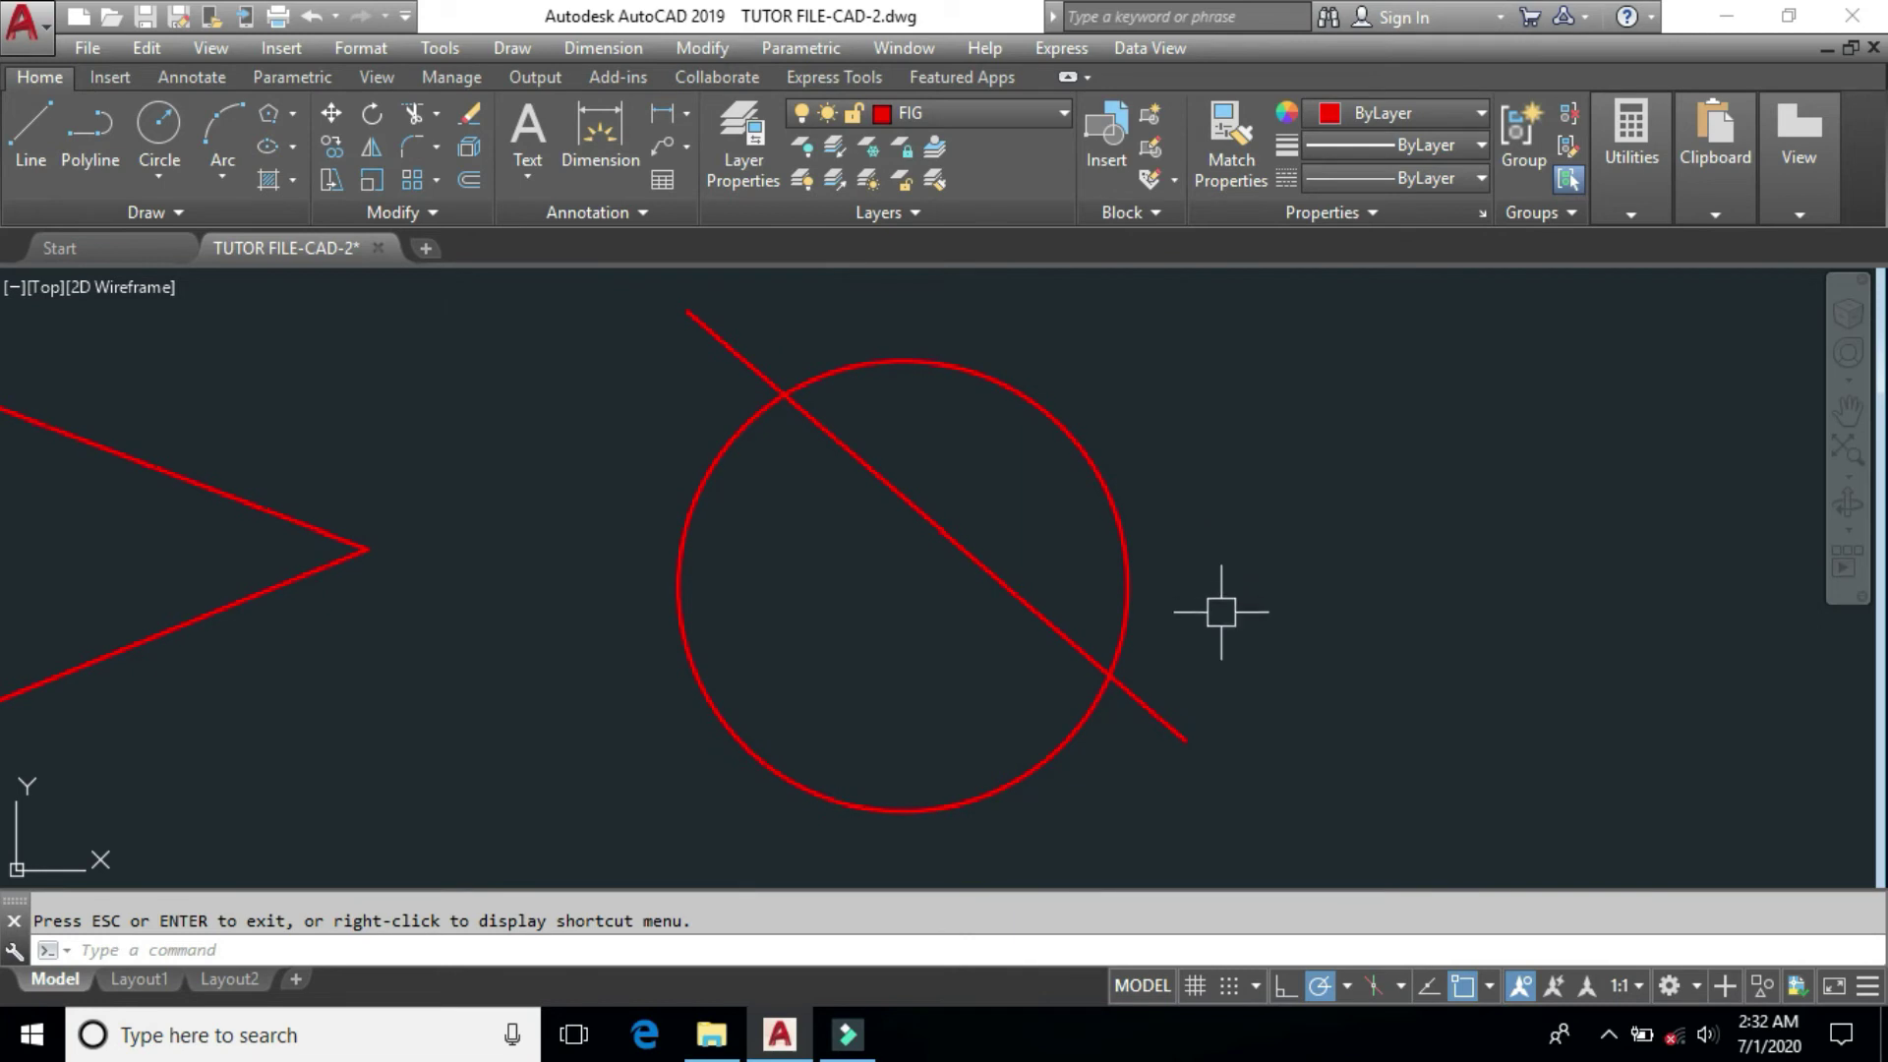
mouse_move(1116, 678)
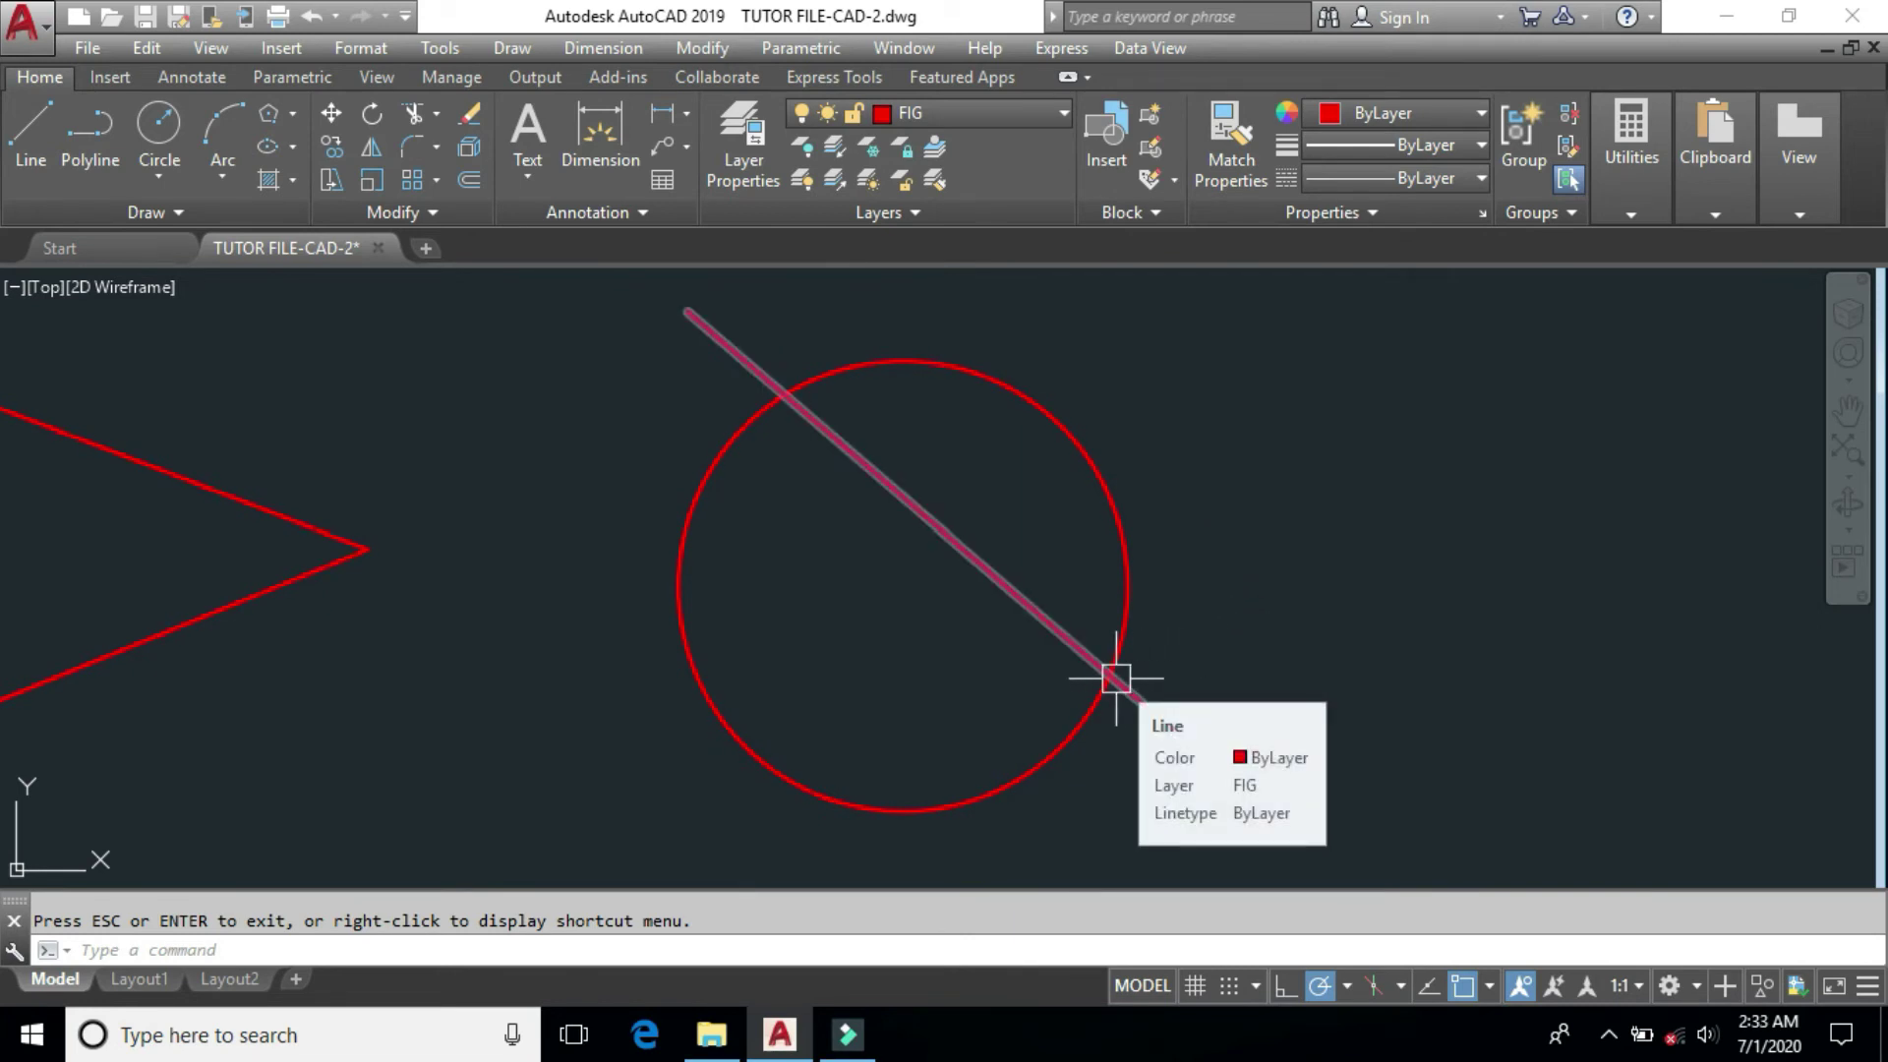
key("Escape")
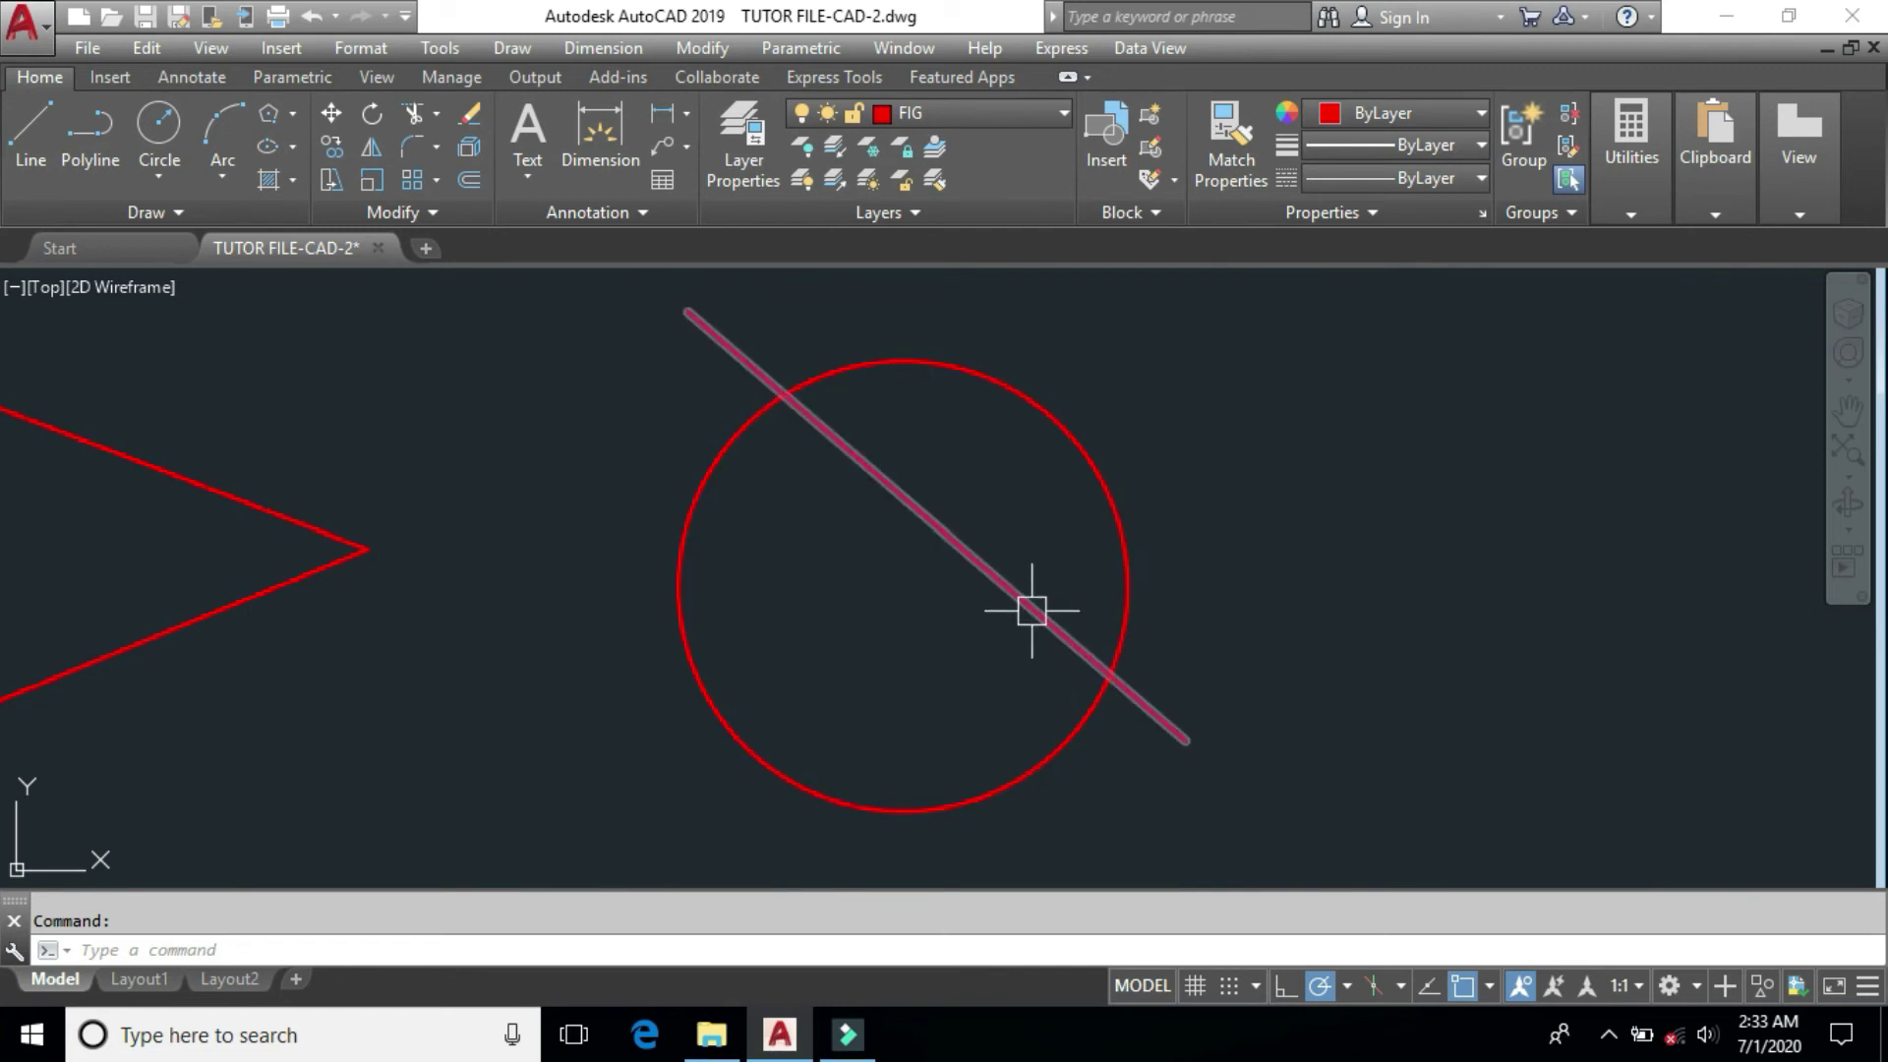
Break the circle between the lower-right and upper-left line intersections using BR.
type("BR")
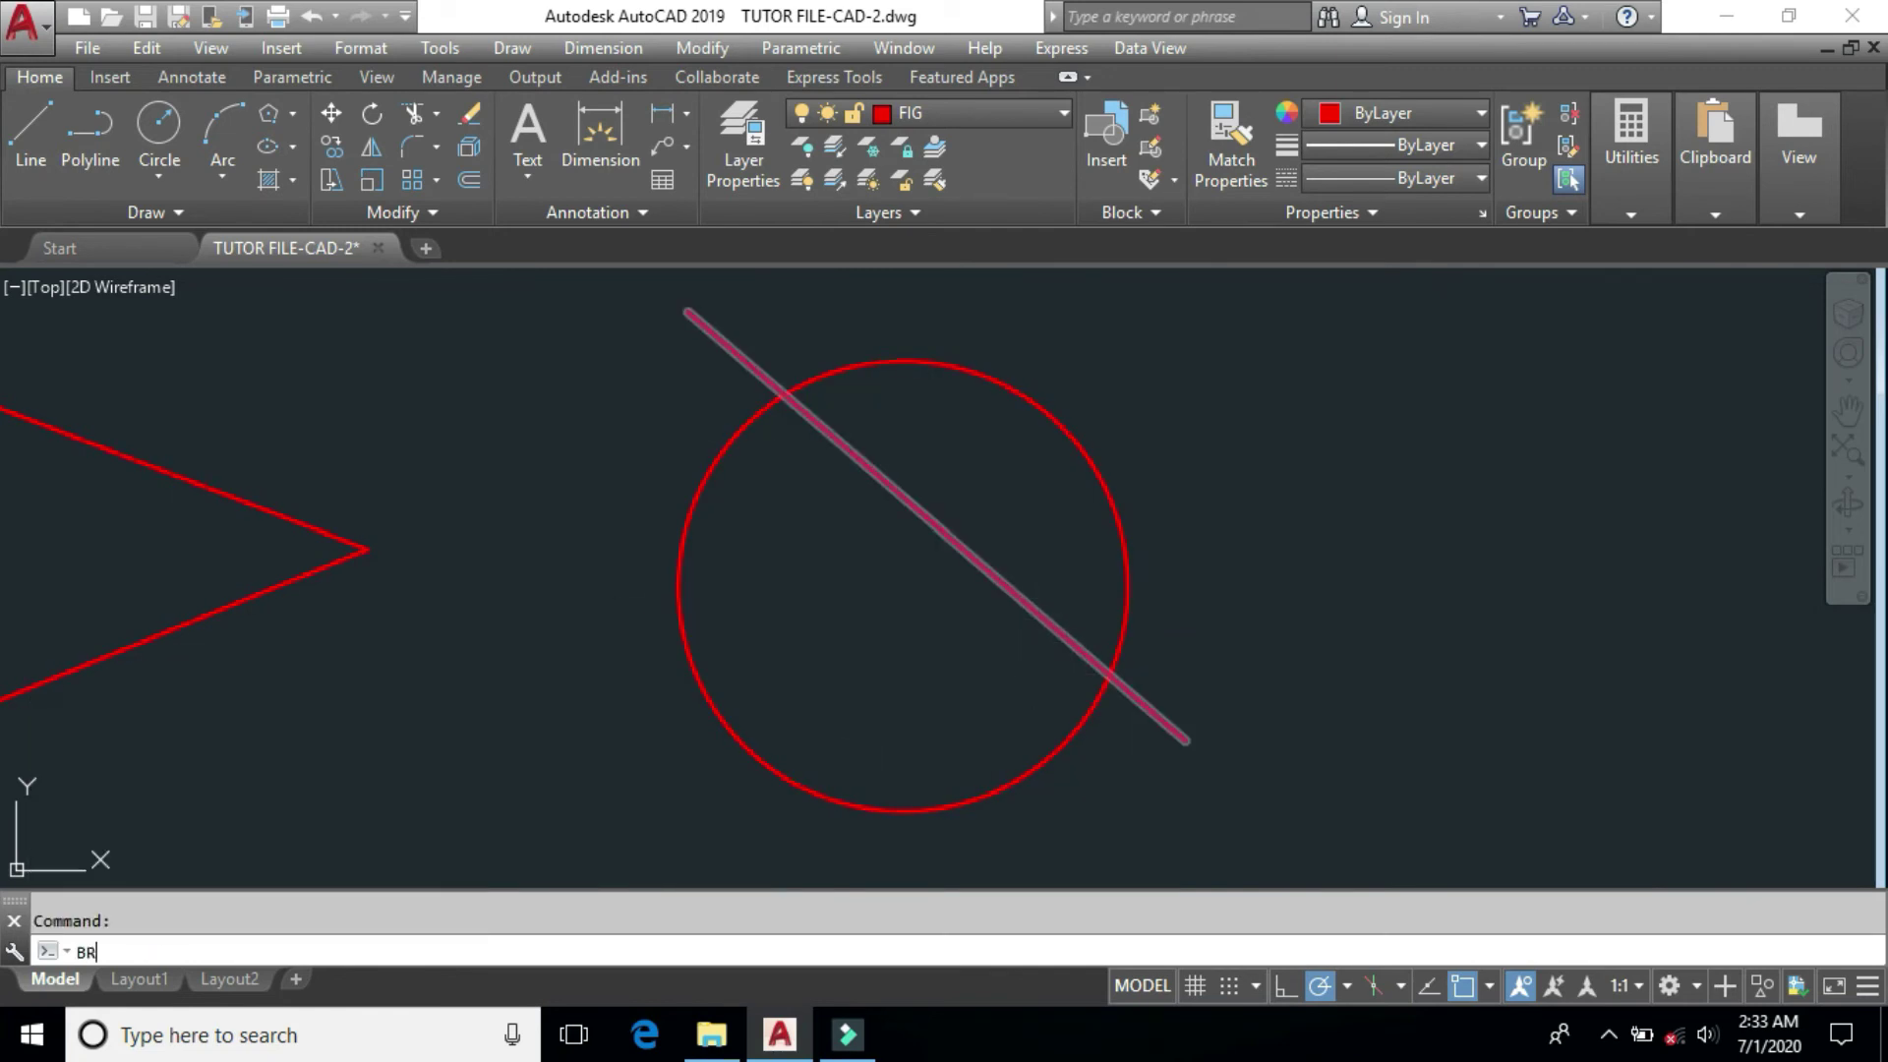
key("Return")
left_click(1019, 781)
right_click(1019, 781)
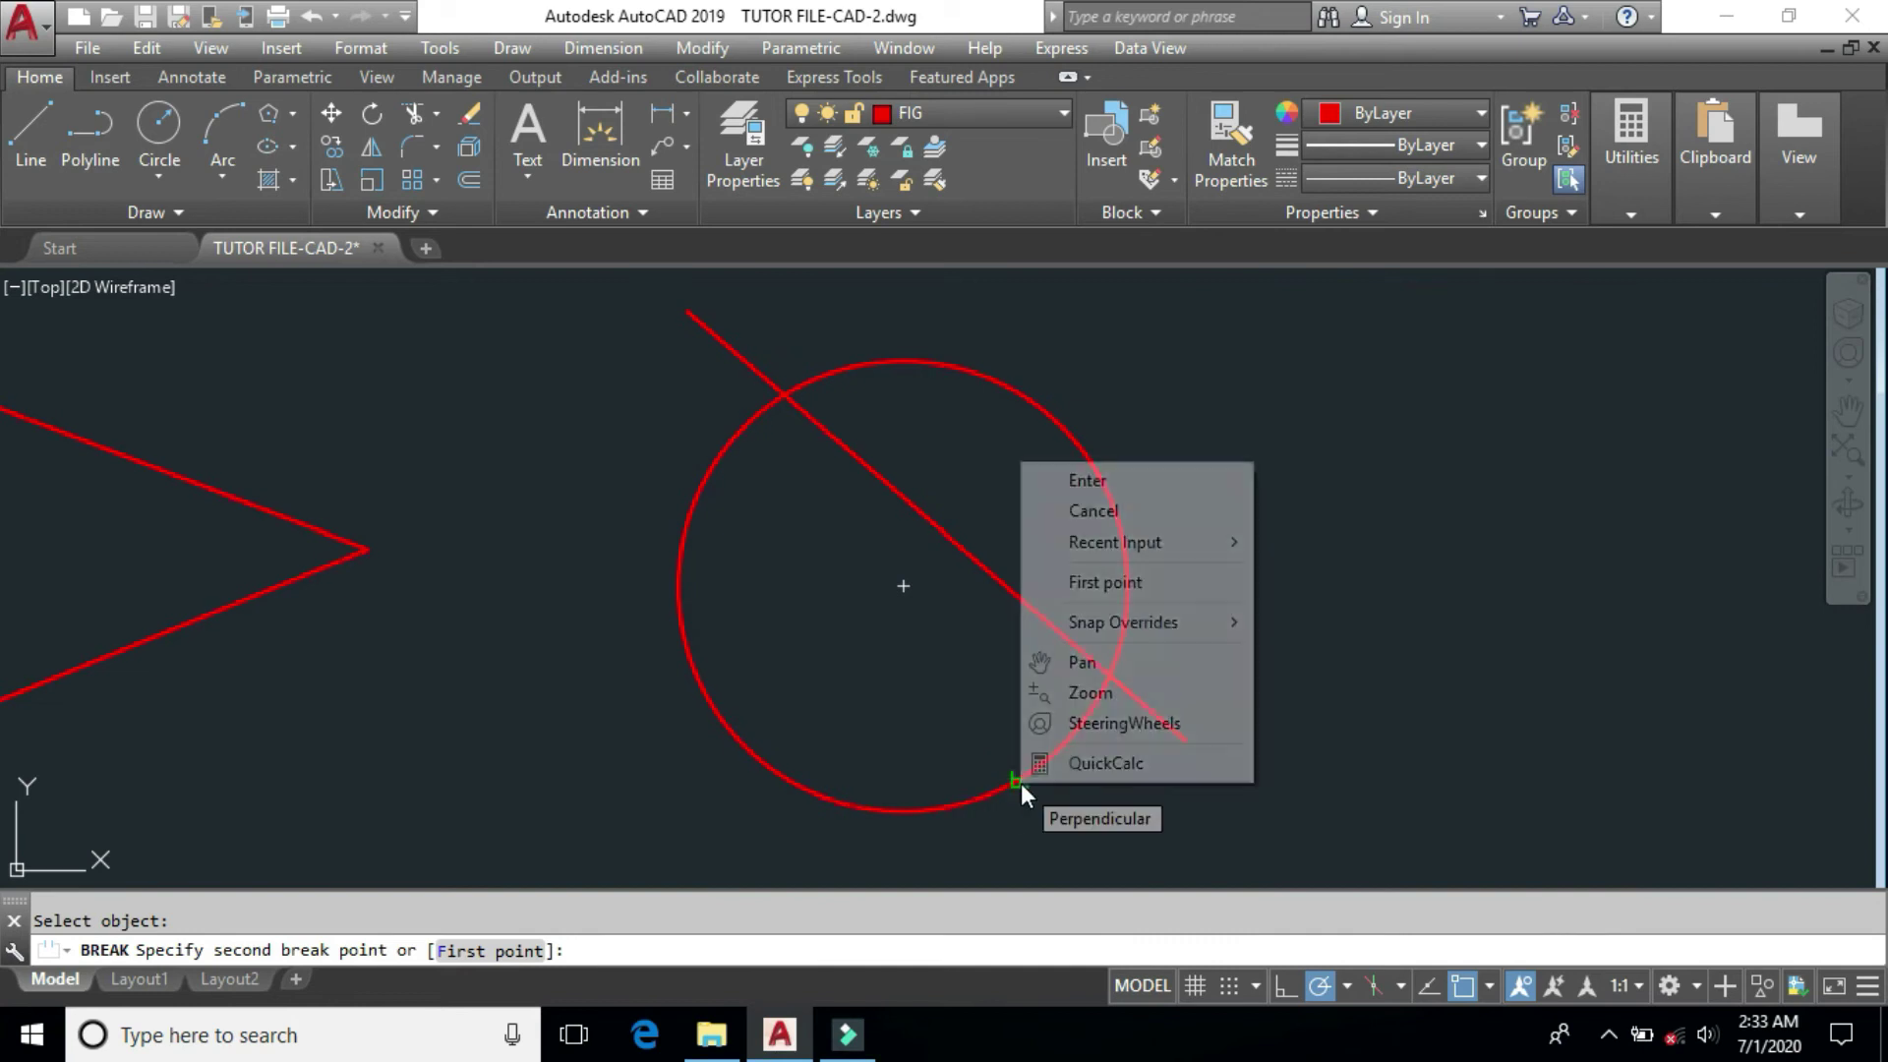
left_click(1133, 584)
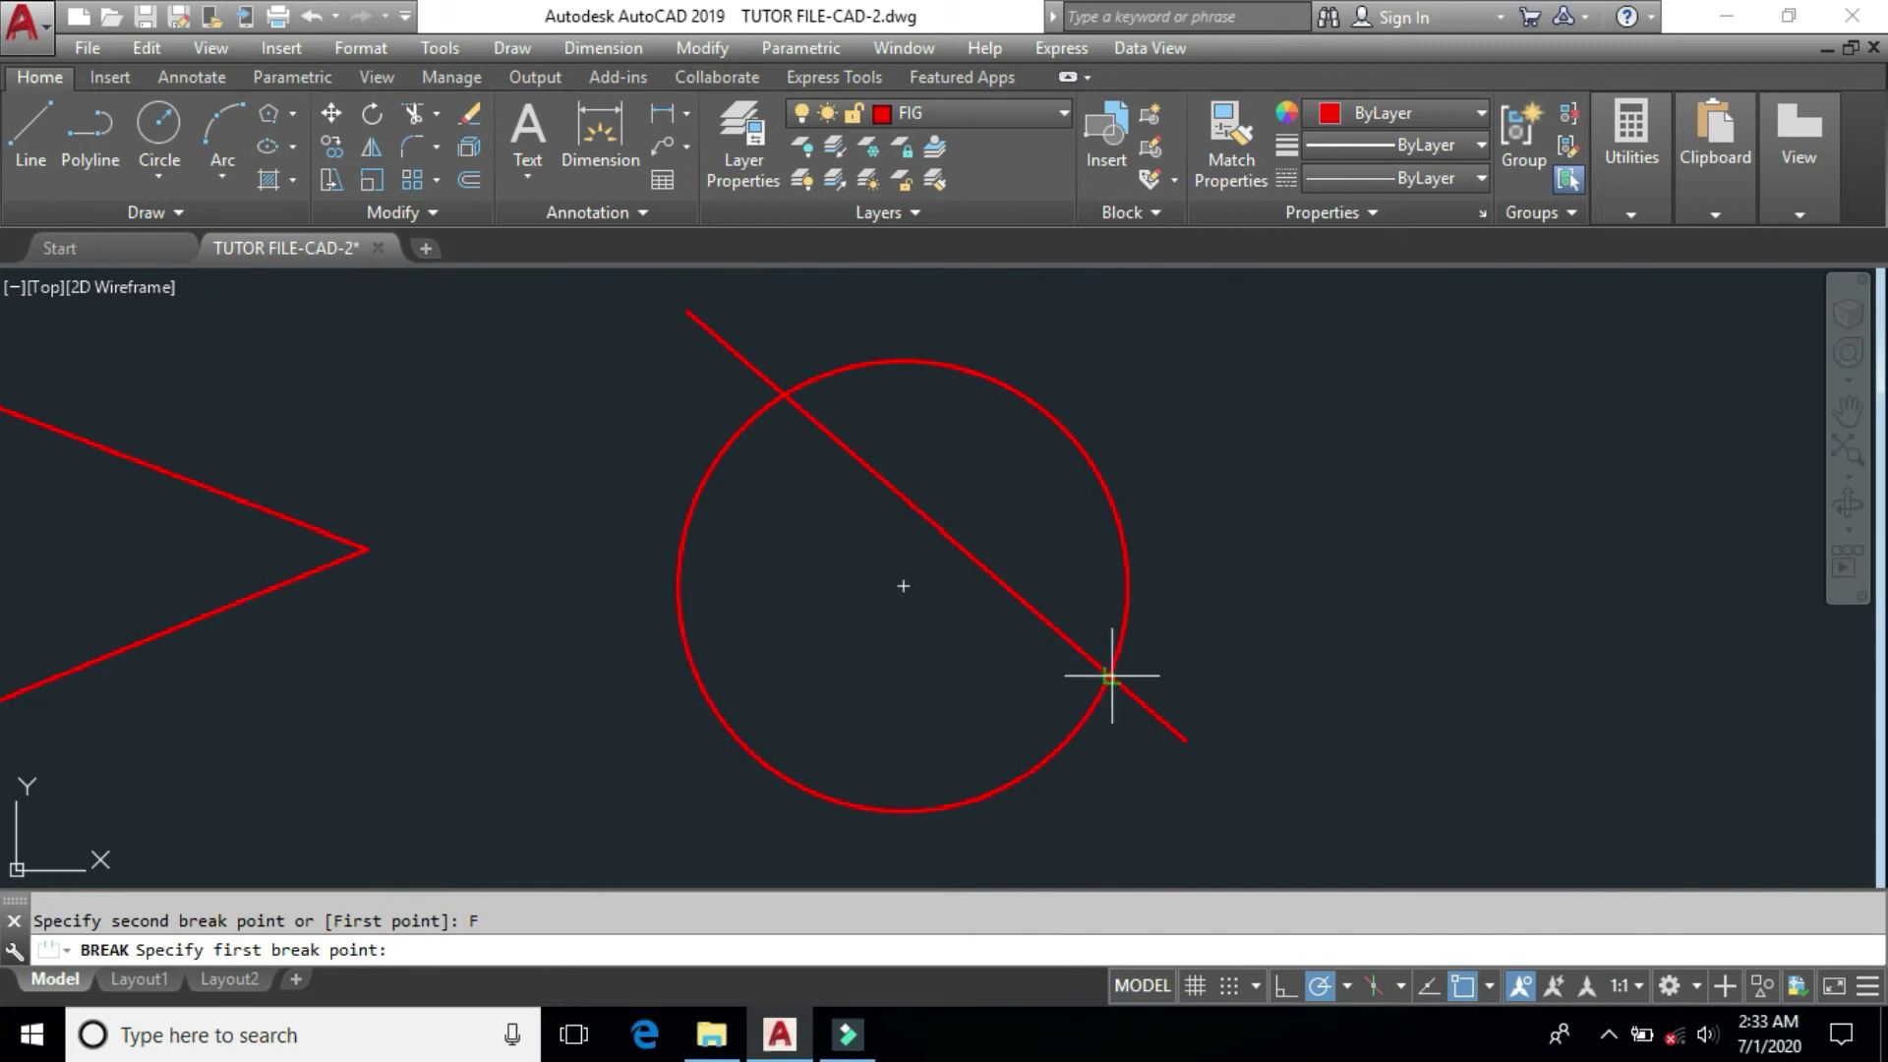
left_click(1112, 674)
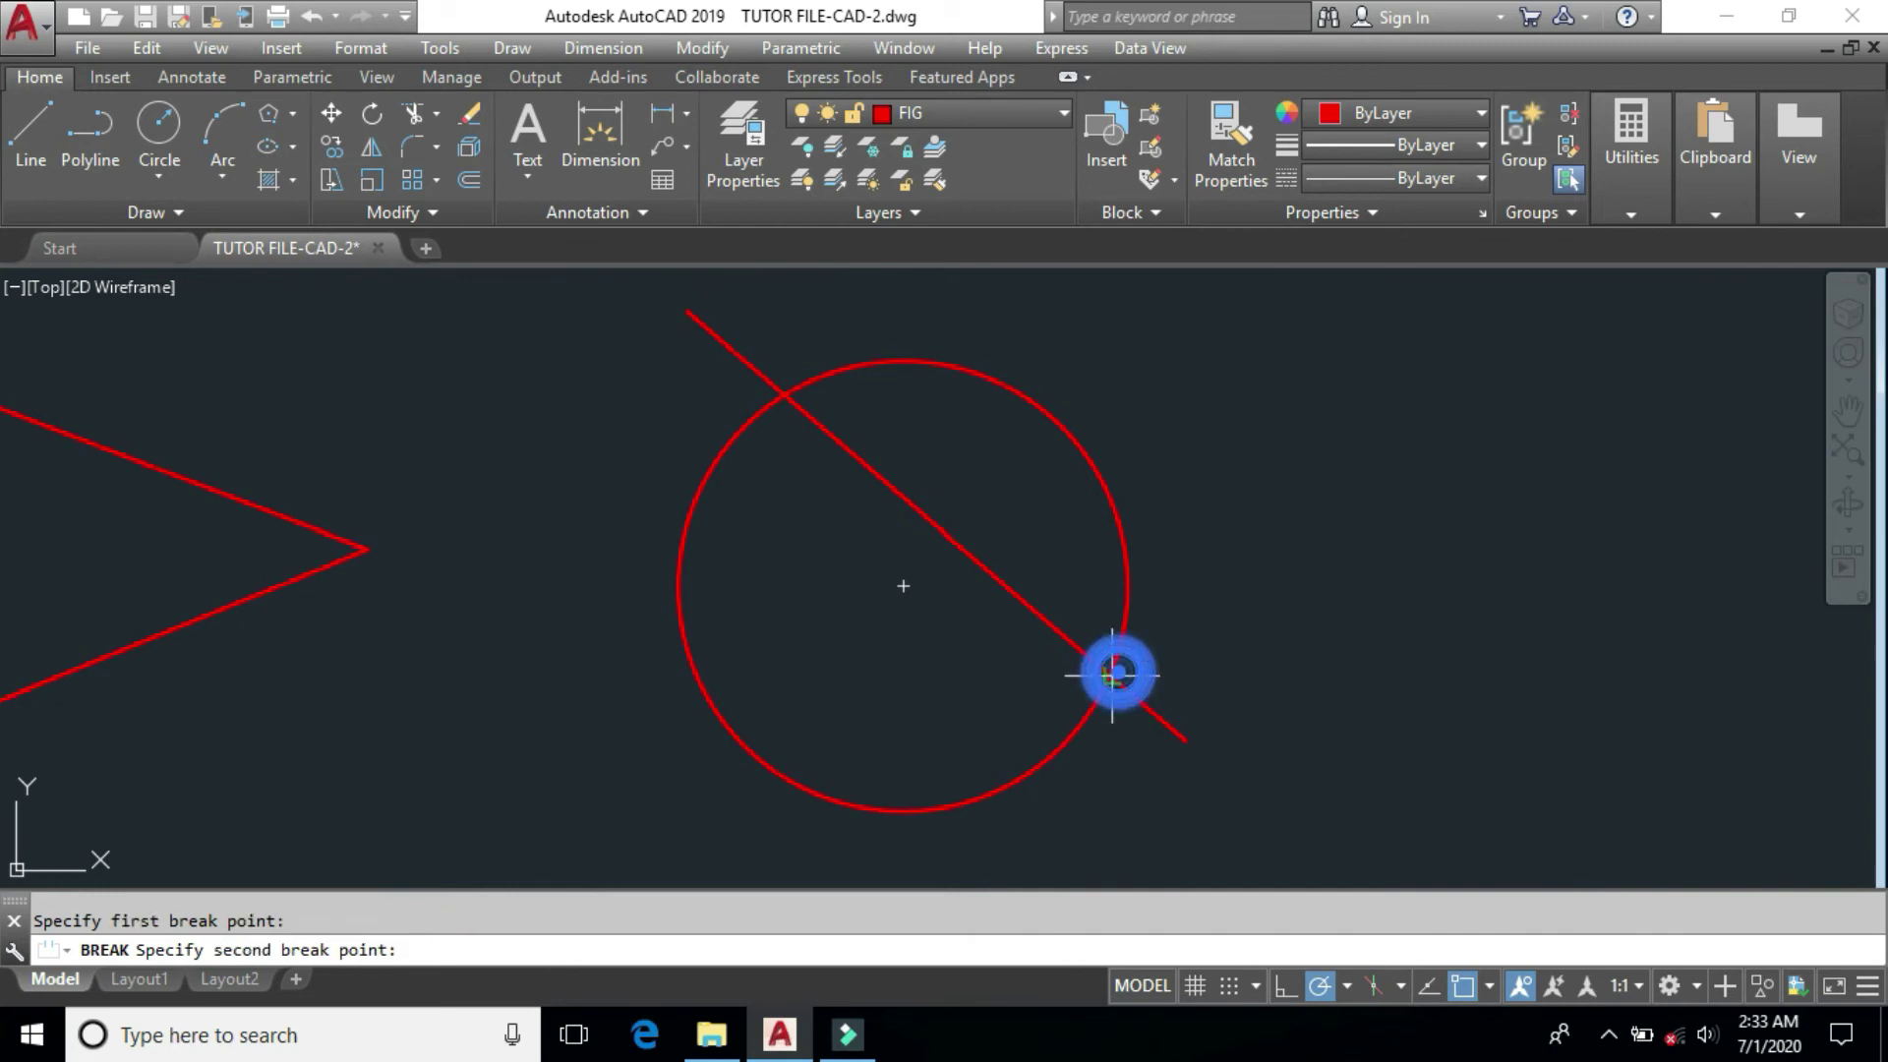
left_click(786, 390)
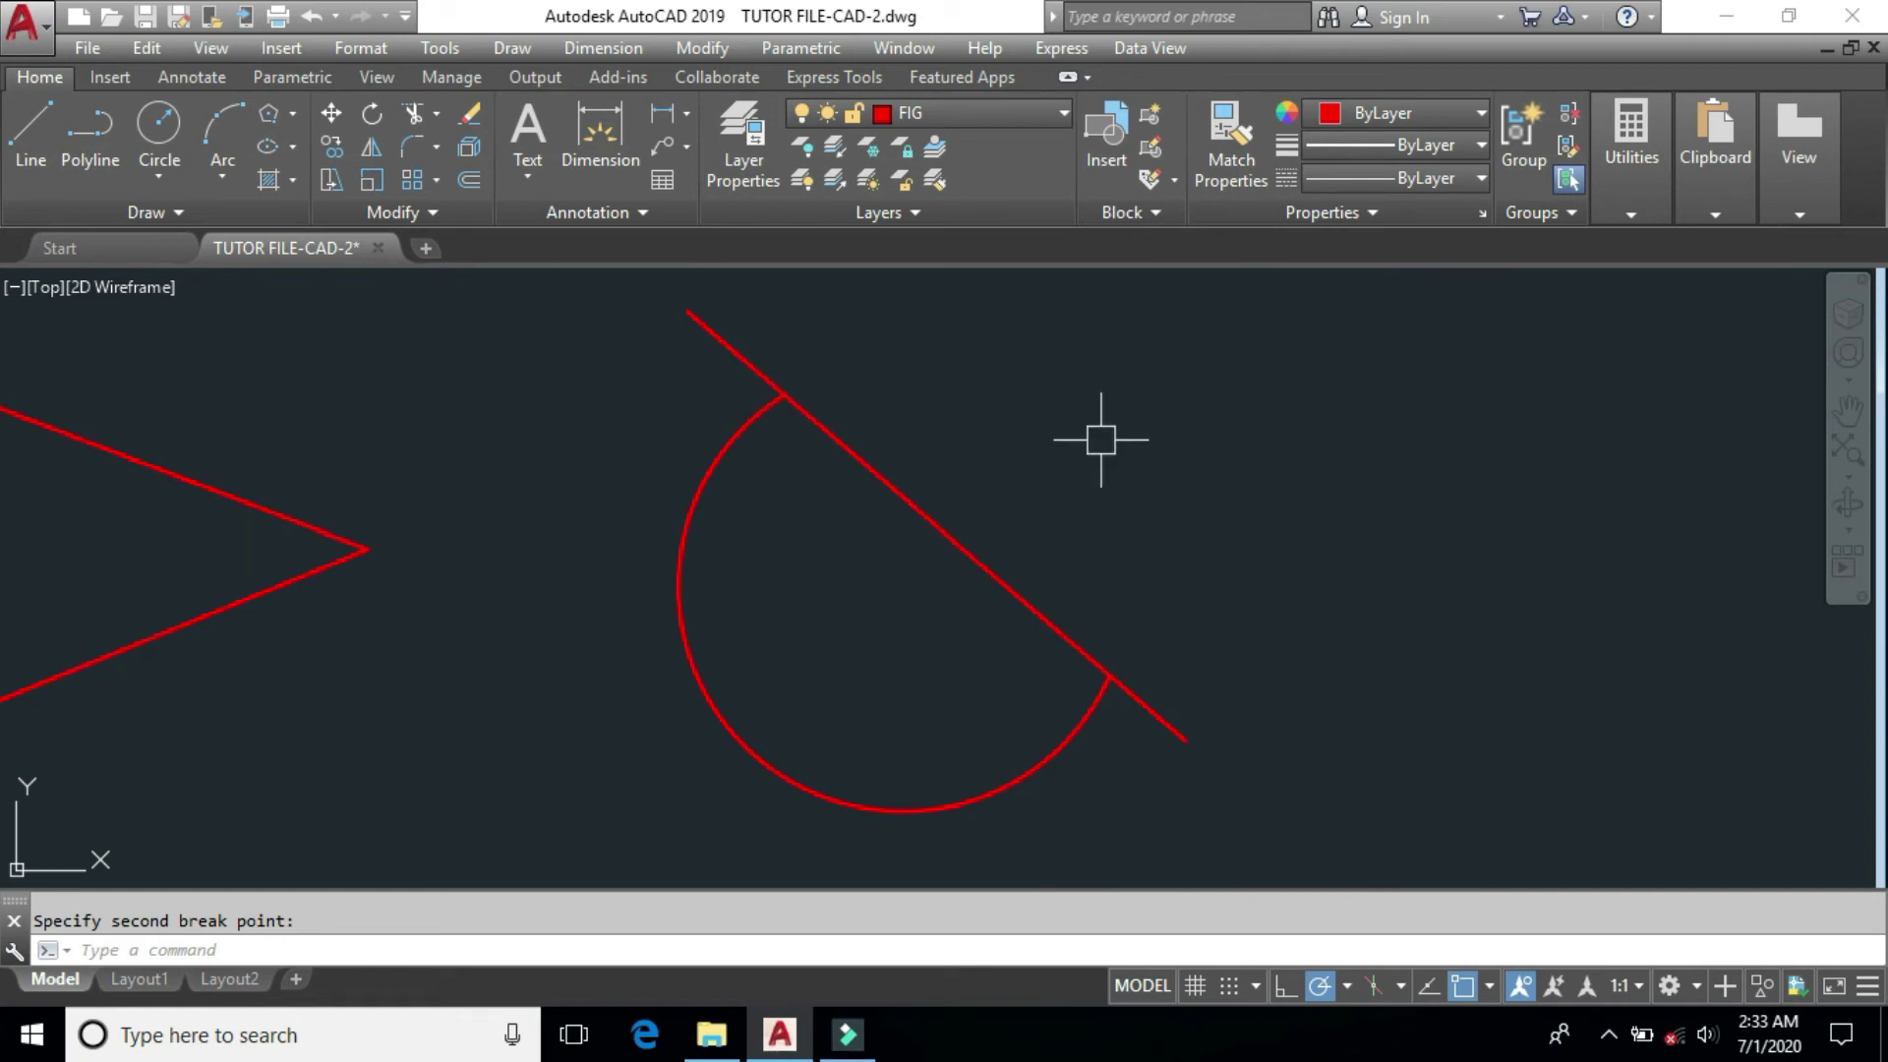
Undo the earlier break, then re-break the circle from its upper-left to lower-right intersection.
key("ctrl+z")
type("r")
key("Return")
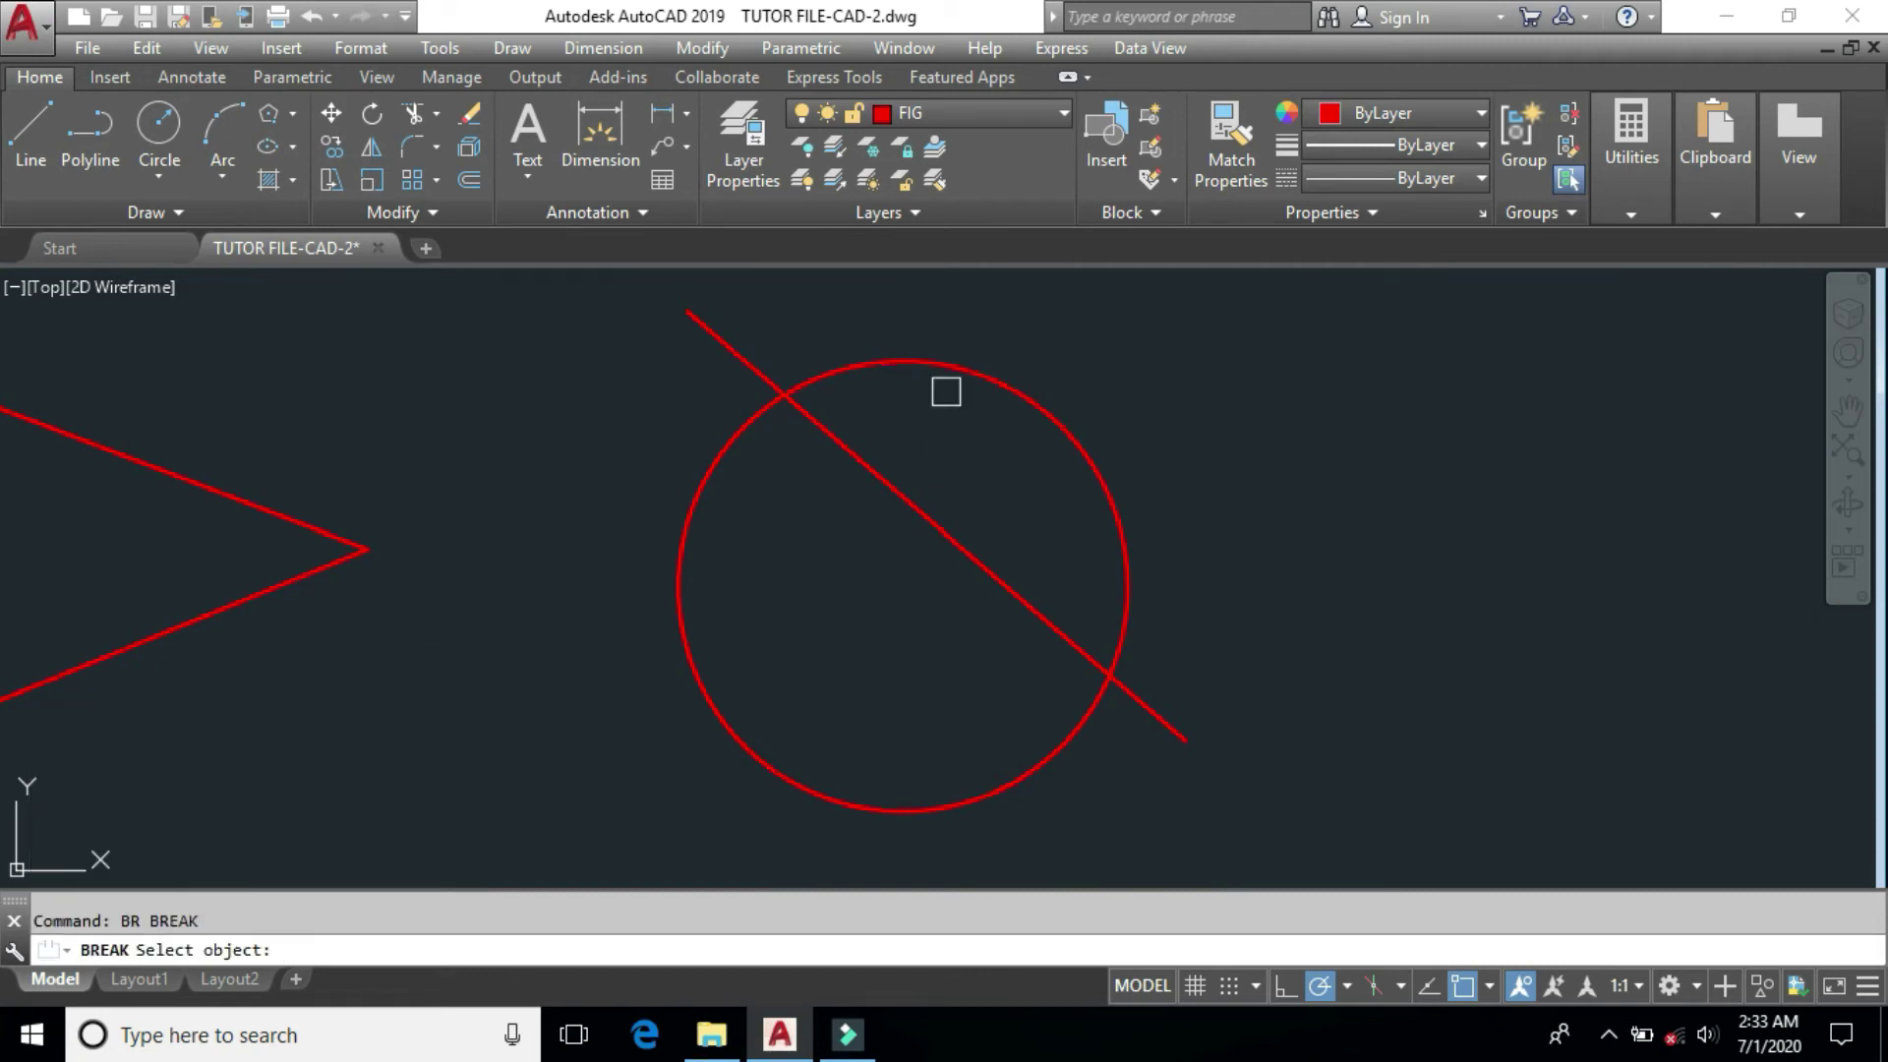
left_click(936, 363)
right_click(1009, 379)
left_click(1088, 486)
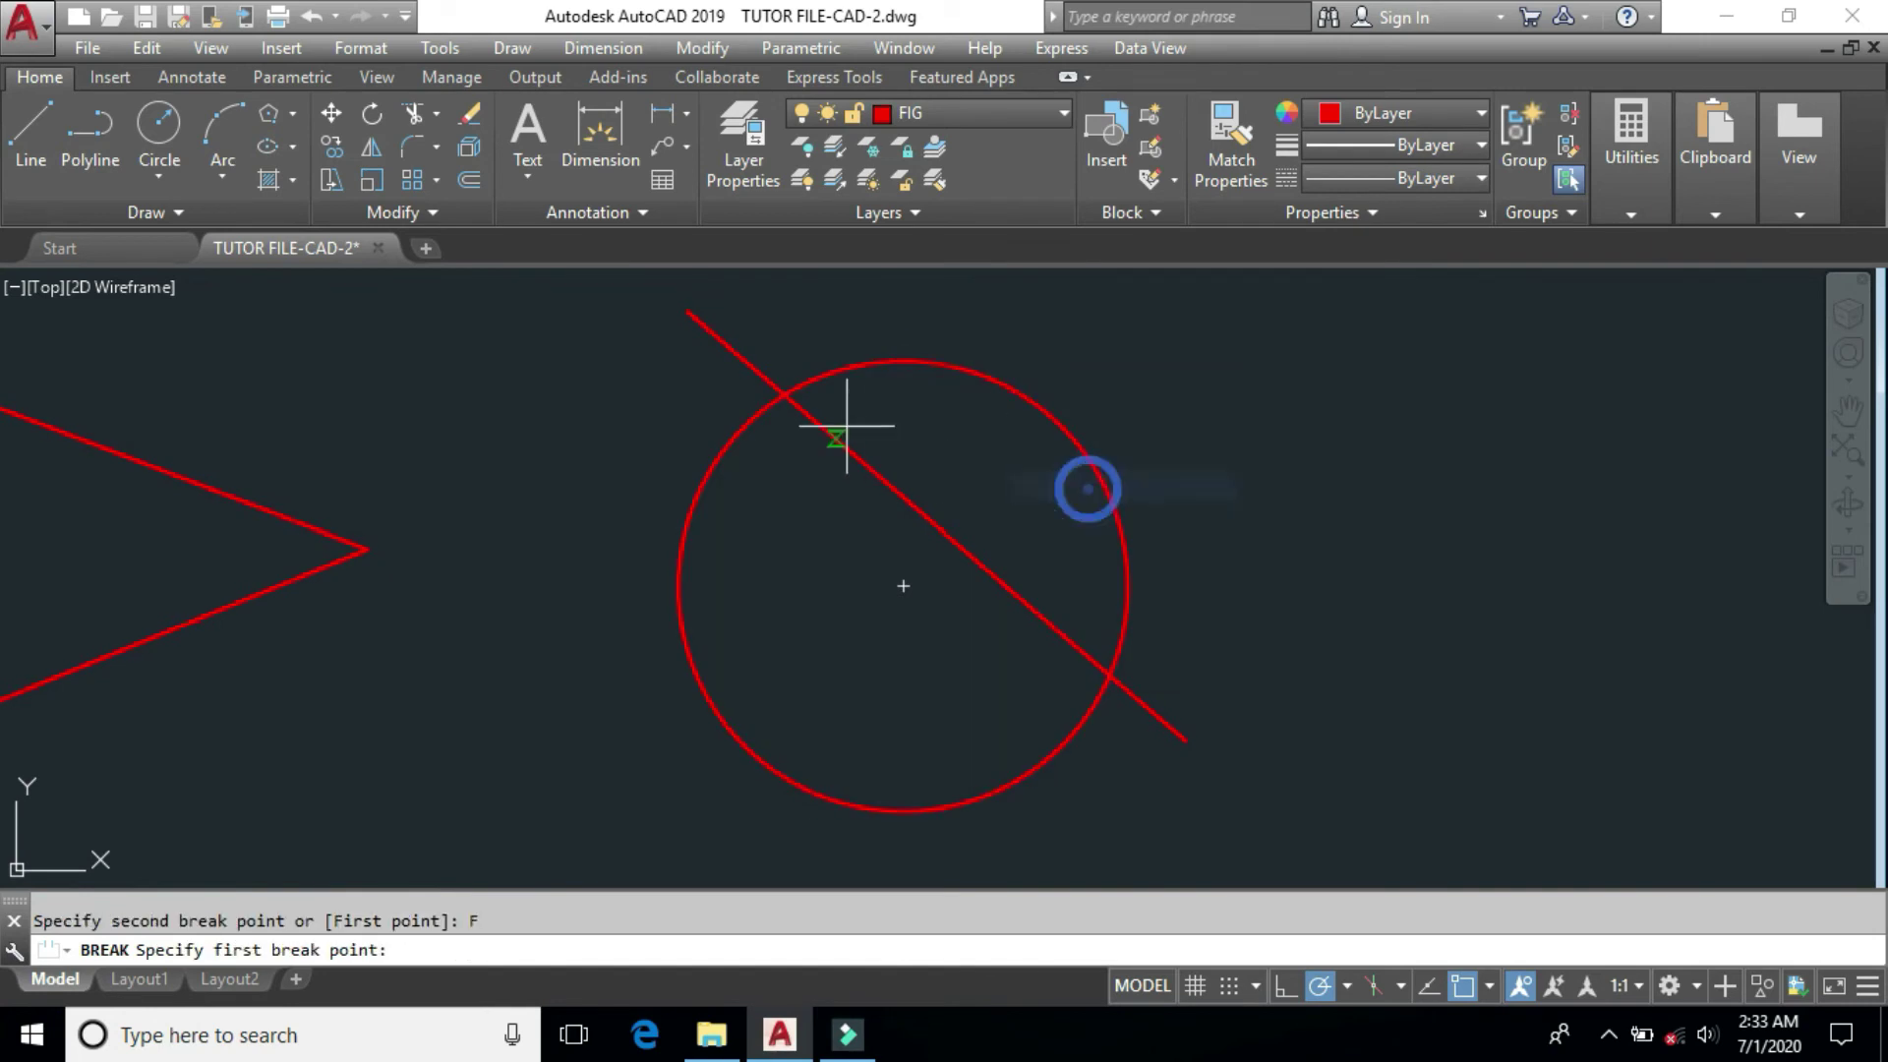
left_click(784, 395)
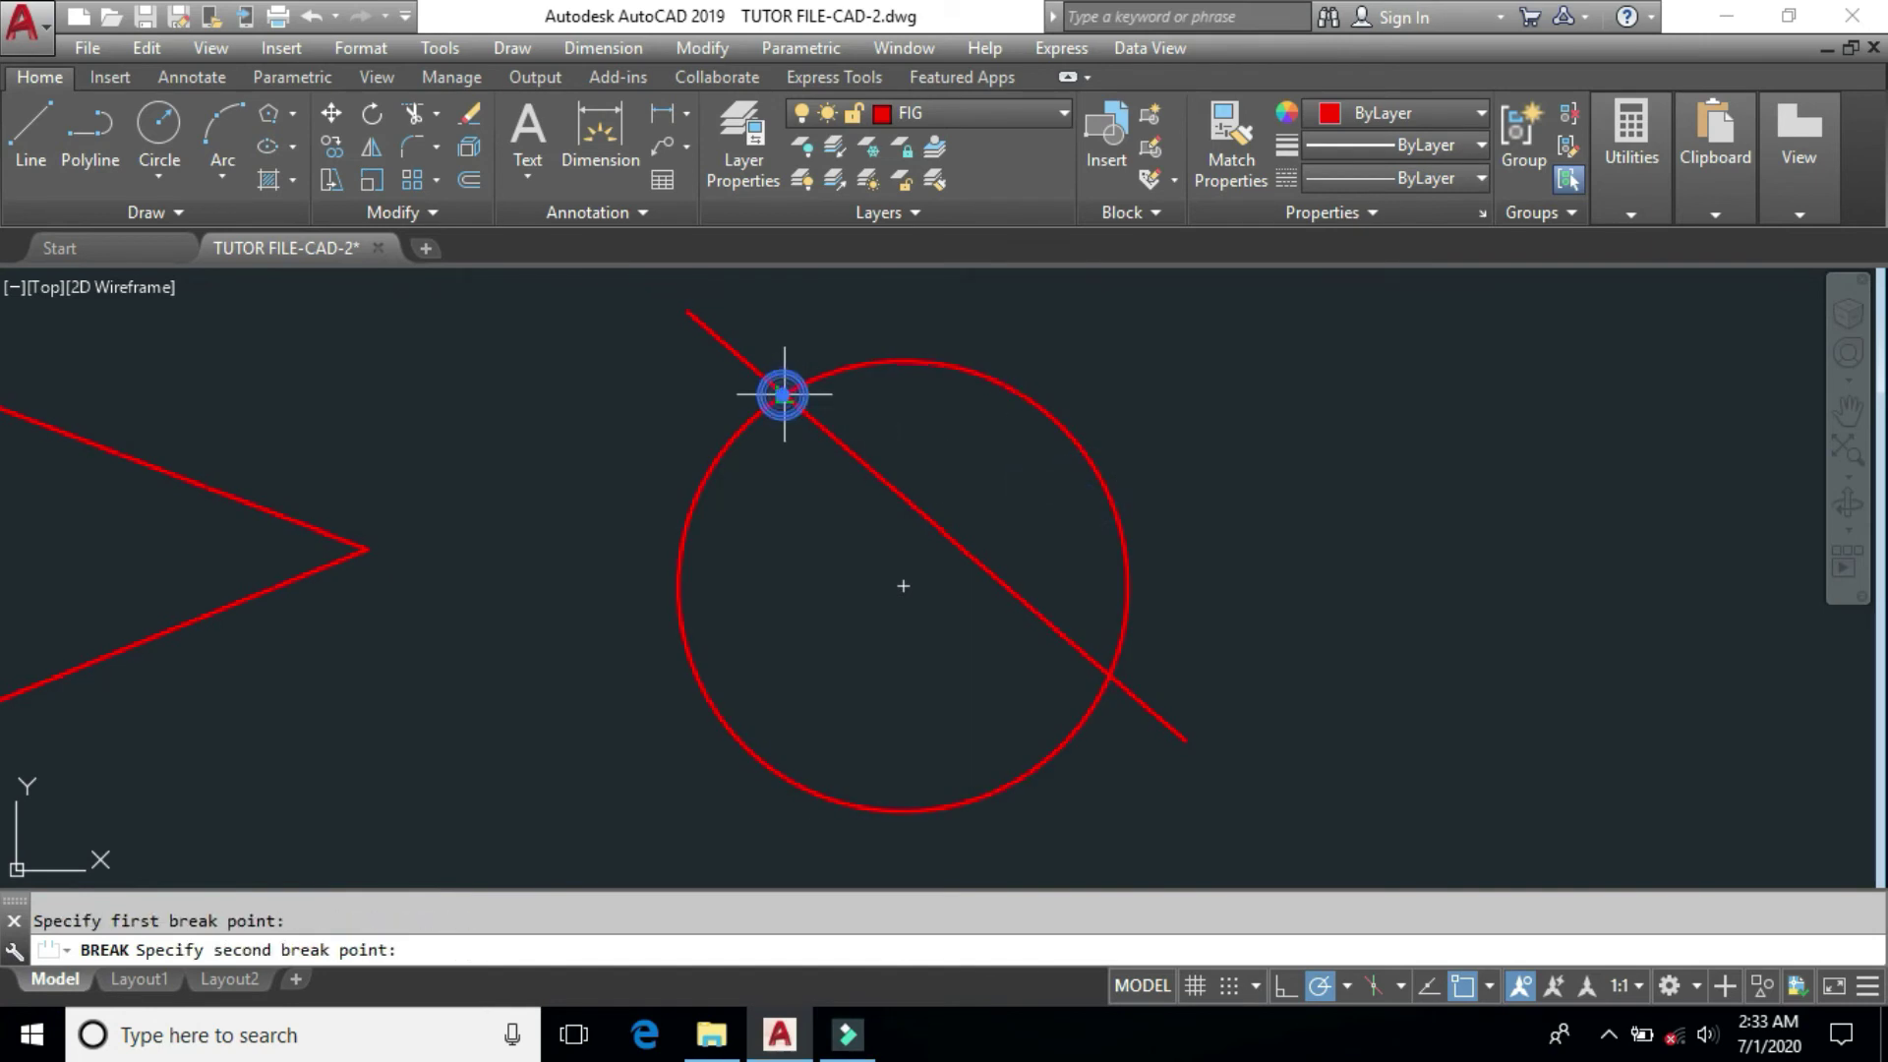
left_click(1110, 674)
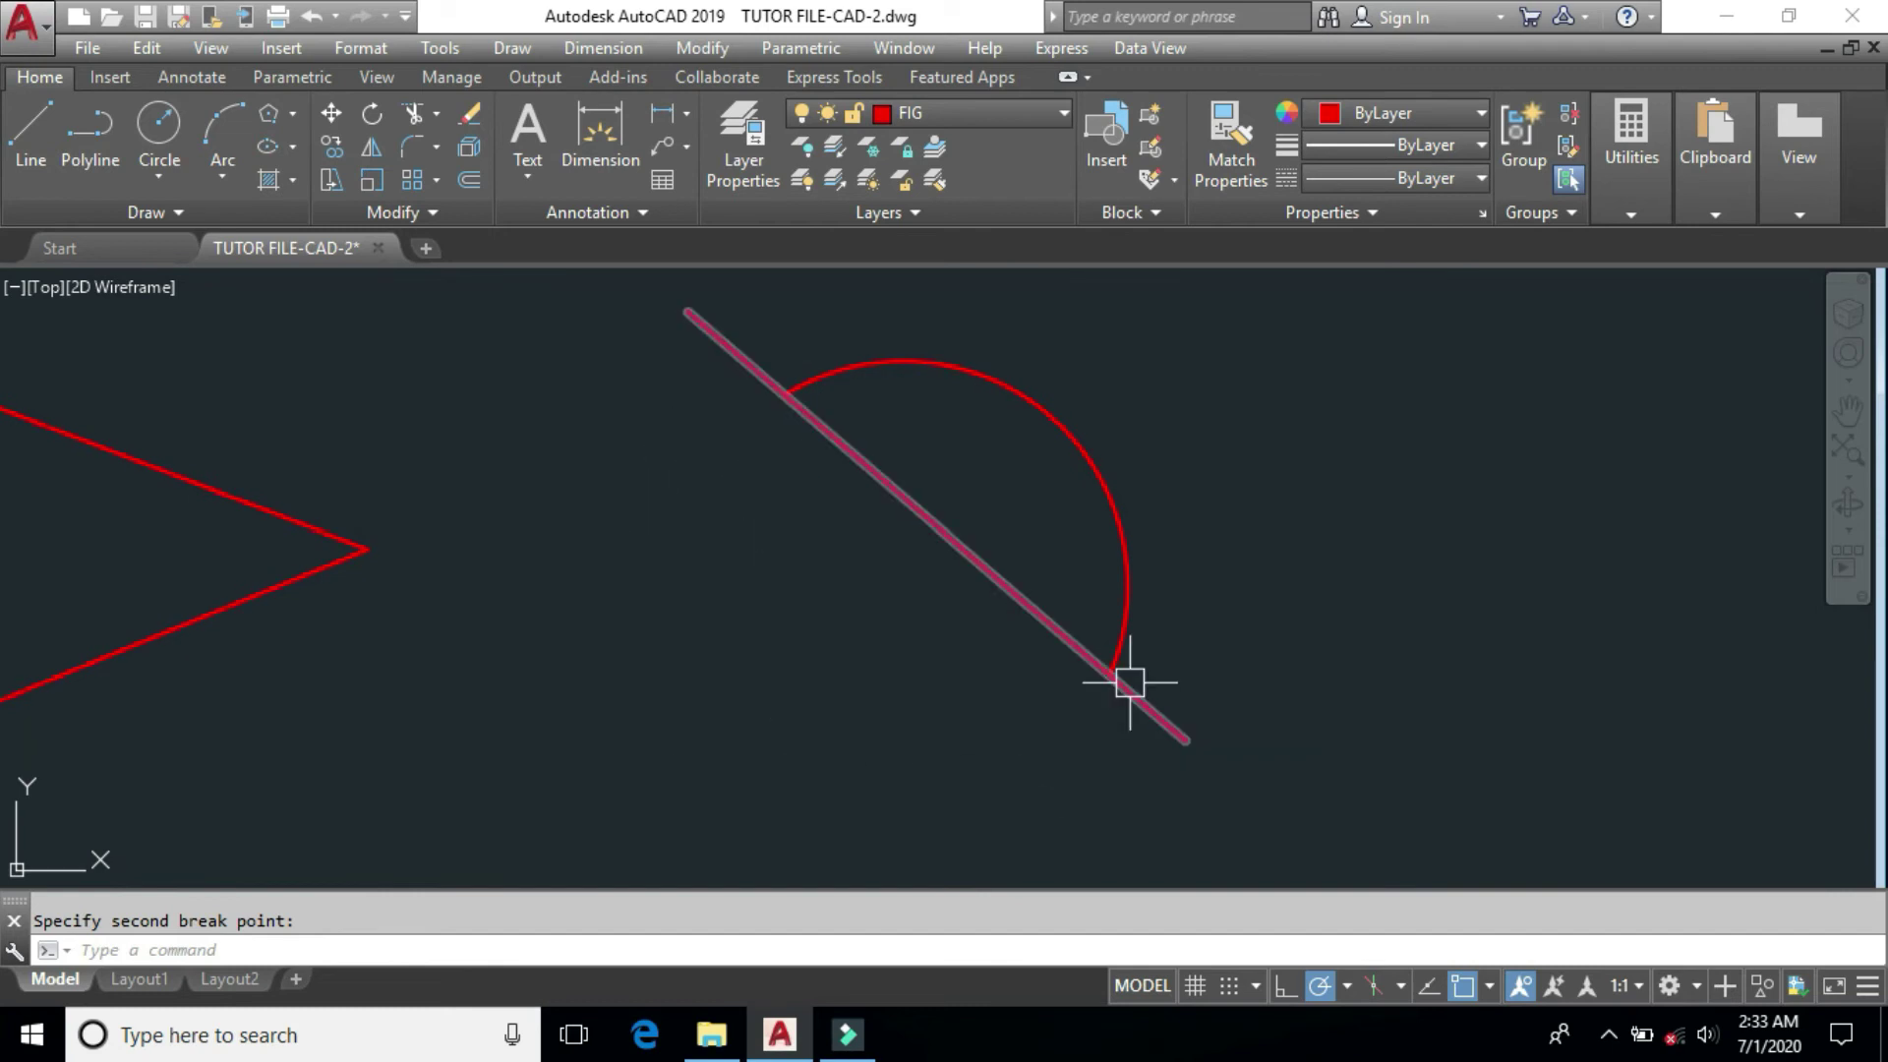
mouse_move(1130, 682)
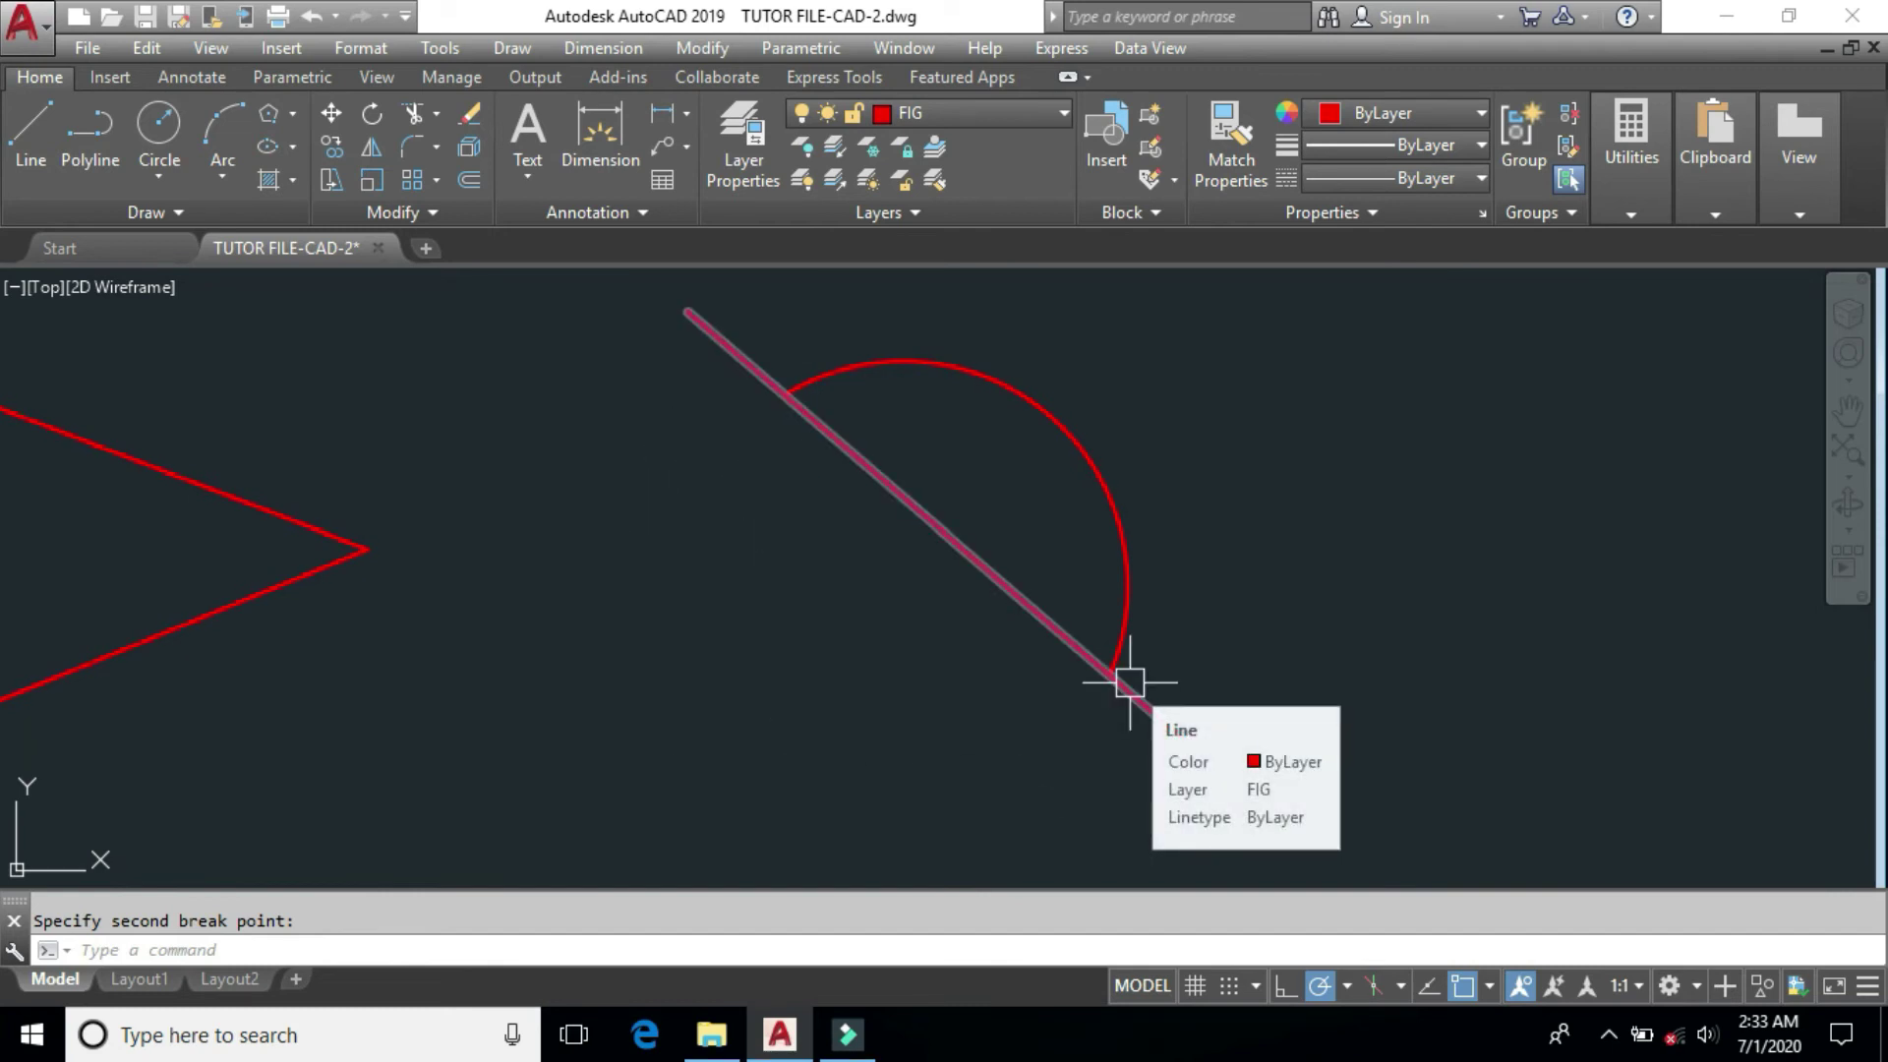
Zoom in and out to inspect the remaining arc, undoing the last zoom.
scroll(1128, 676, "down", 2)
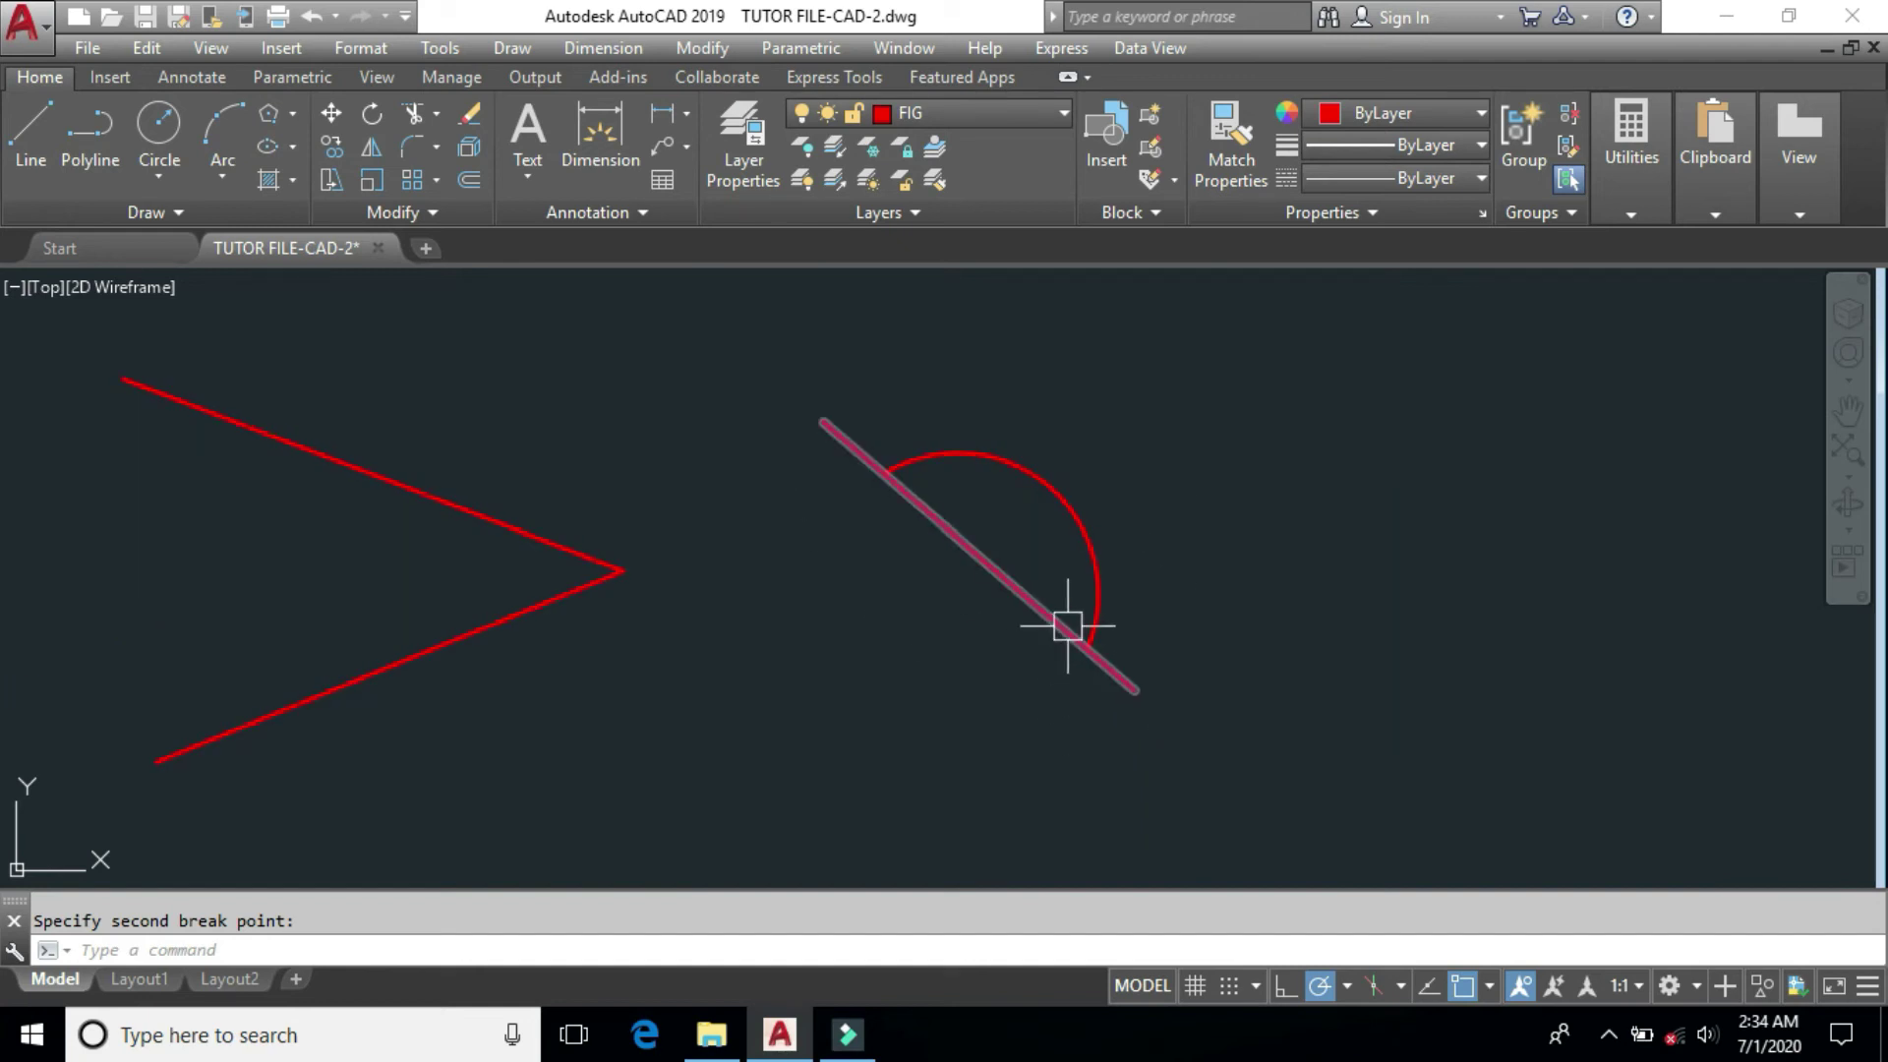
scroll(1066, 625, "up", 3)
scroll(1072, 703, "up", 2)
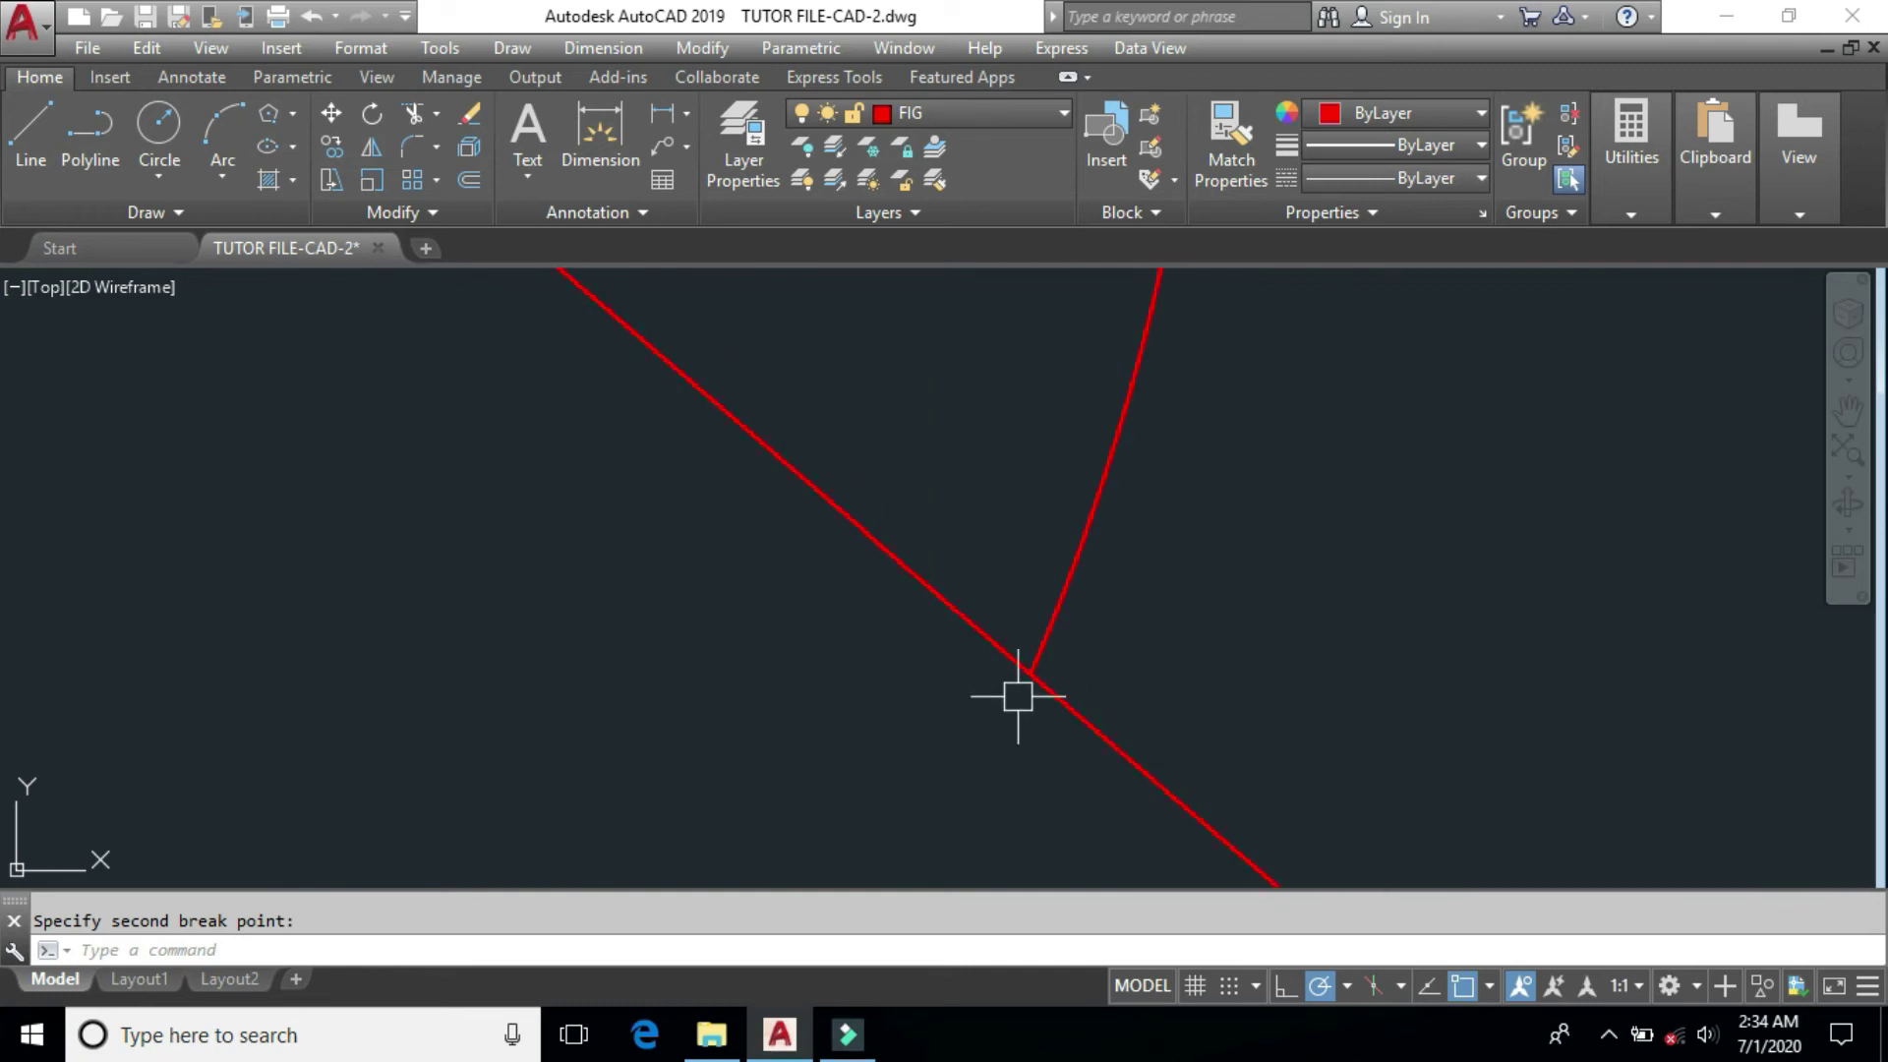
scroll(1091, 652, "down", 2)
scroll(1096, 652, "down", 2)
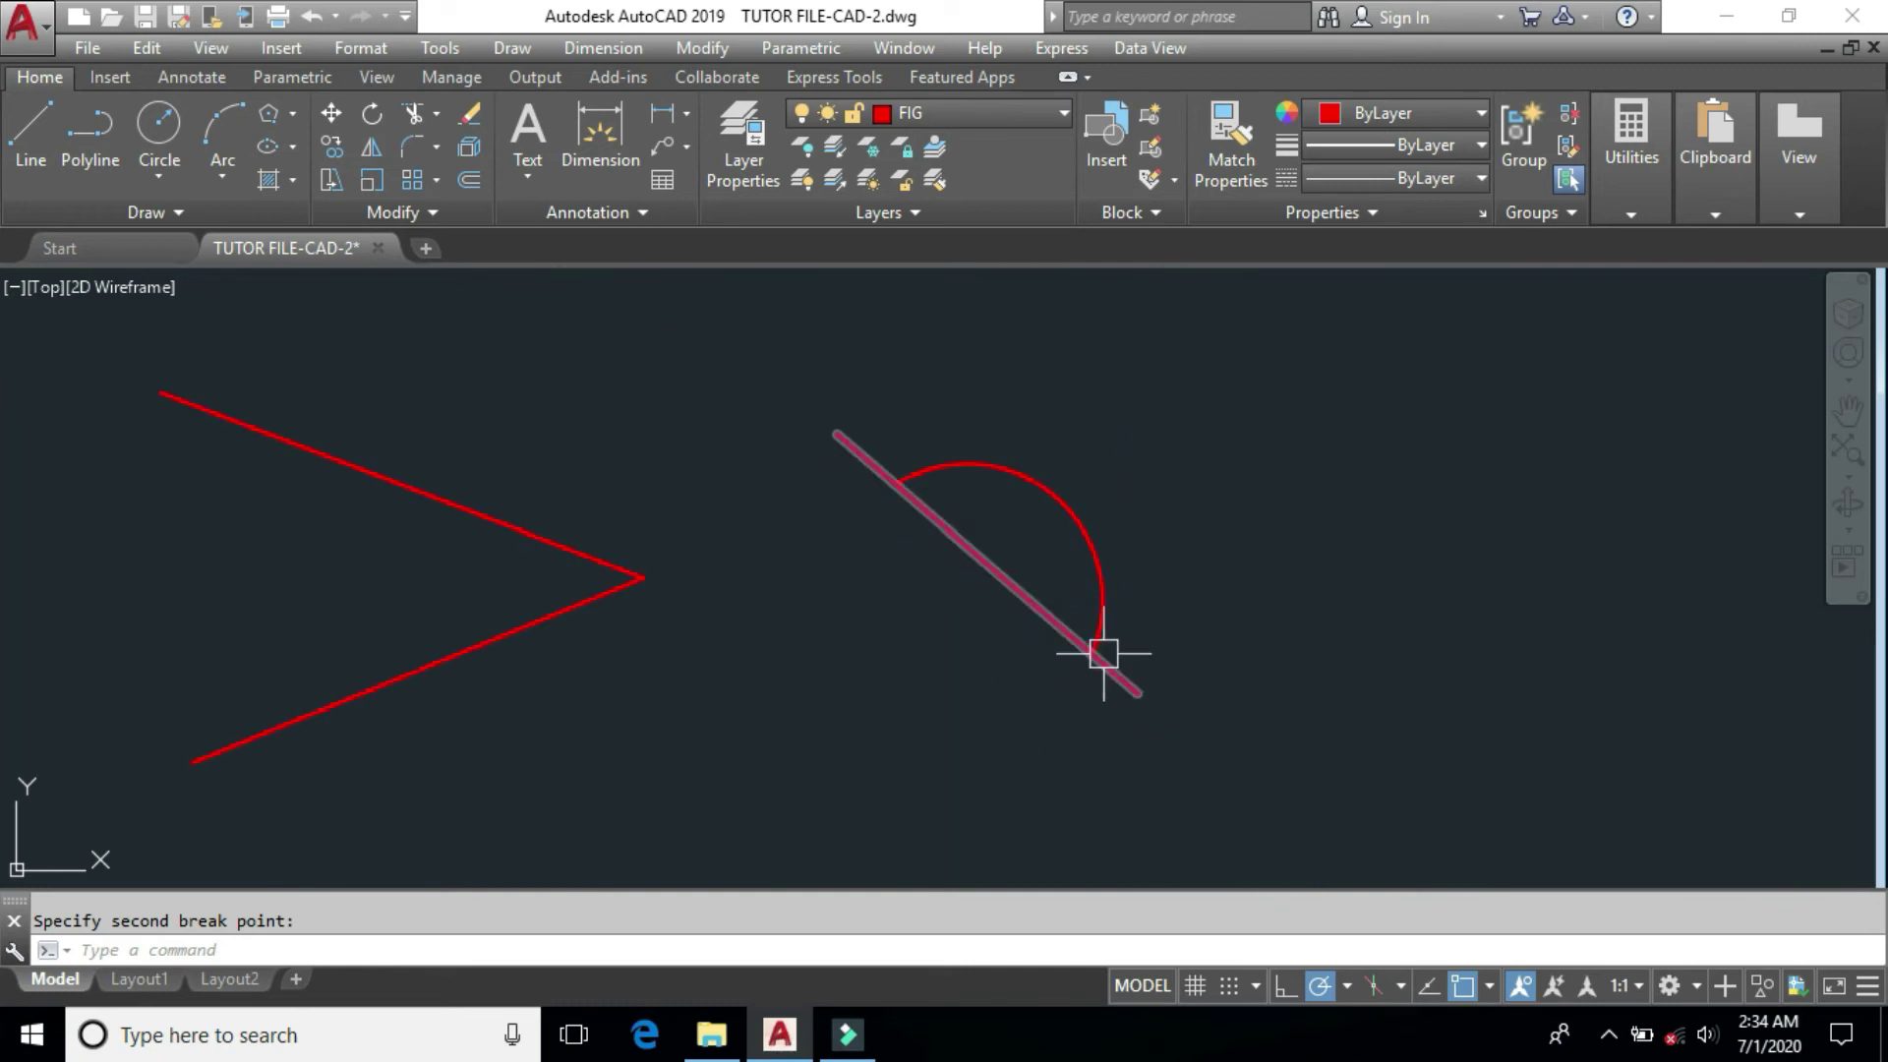
scroll(1260, 628, "up", 1)
key("ctrl+z")
key("ctrl+z")
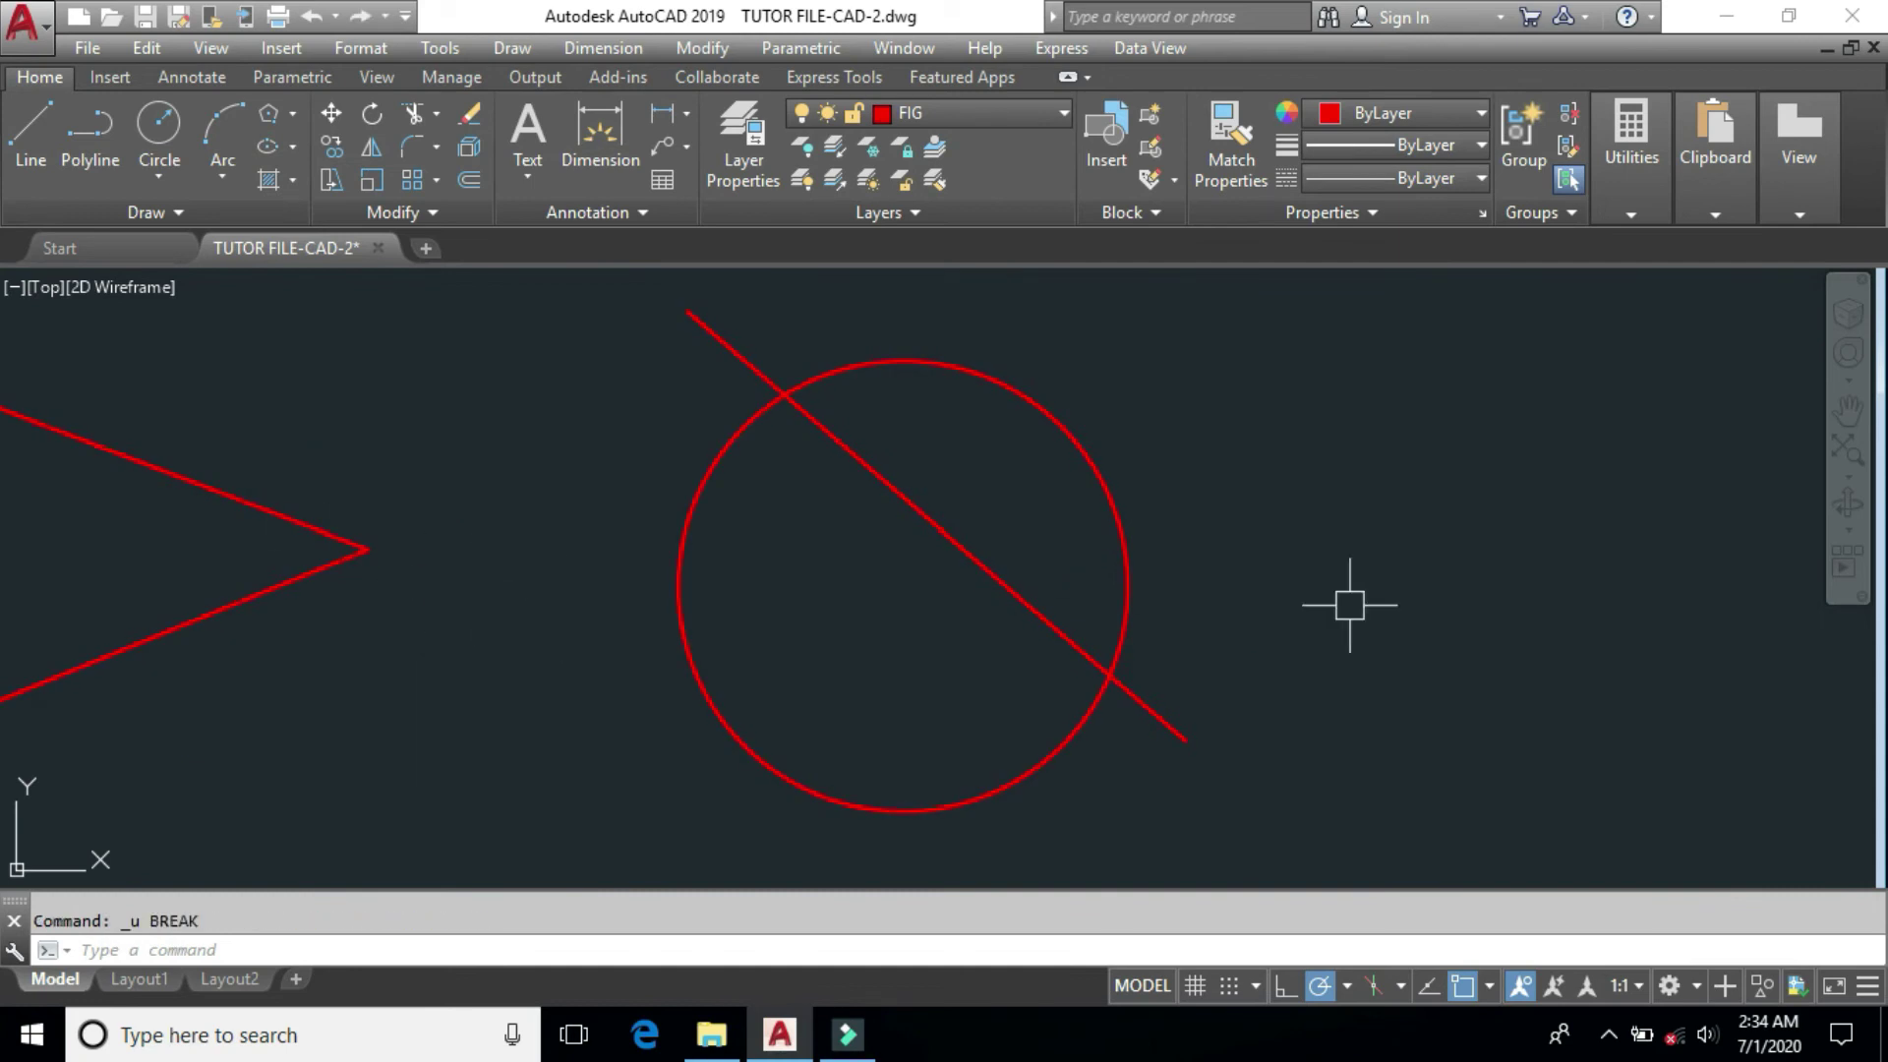
With snapping off, break the circle from the lower-right crossing to the upper-left crossing.
type("br")
key("Return")
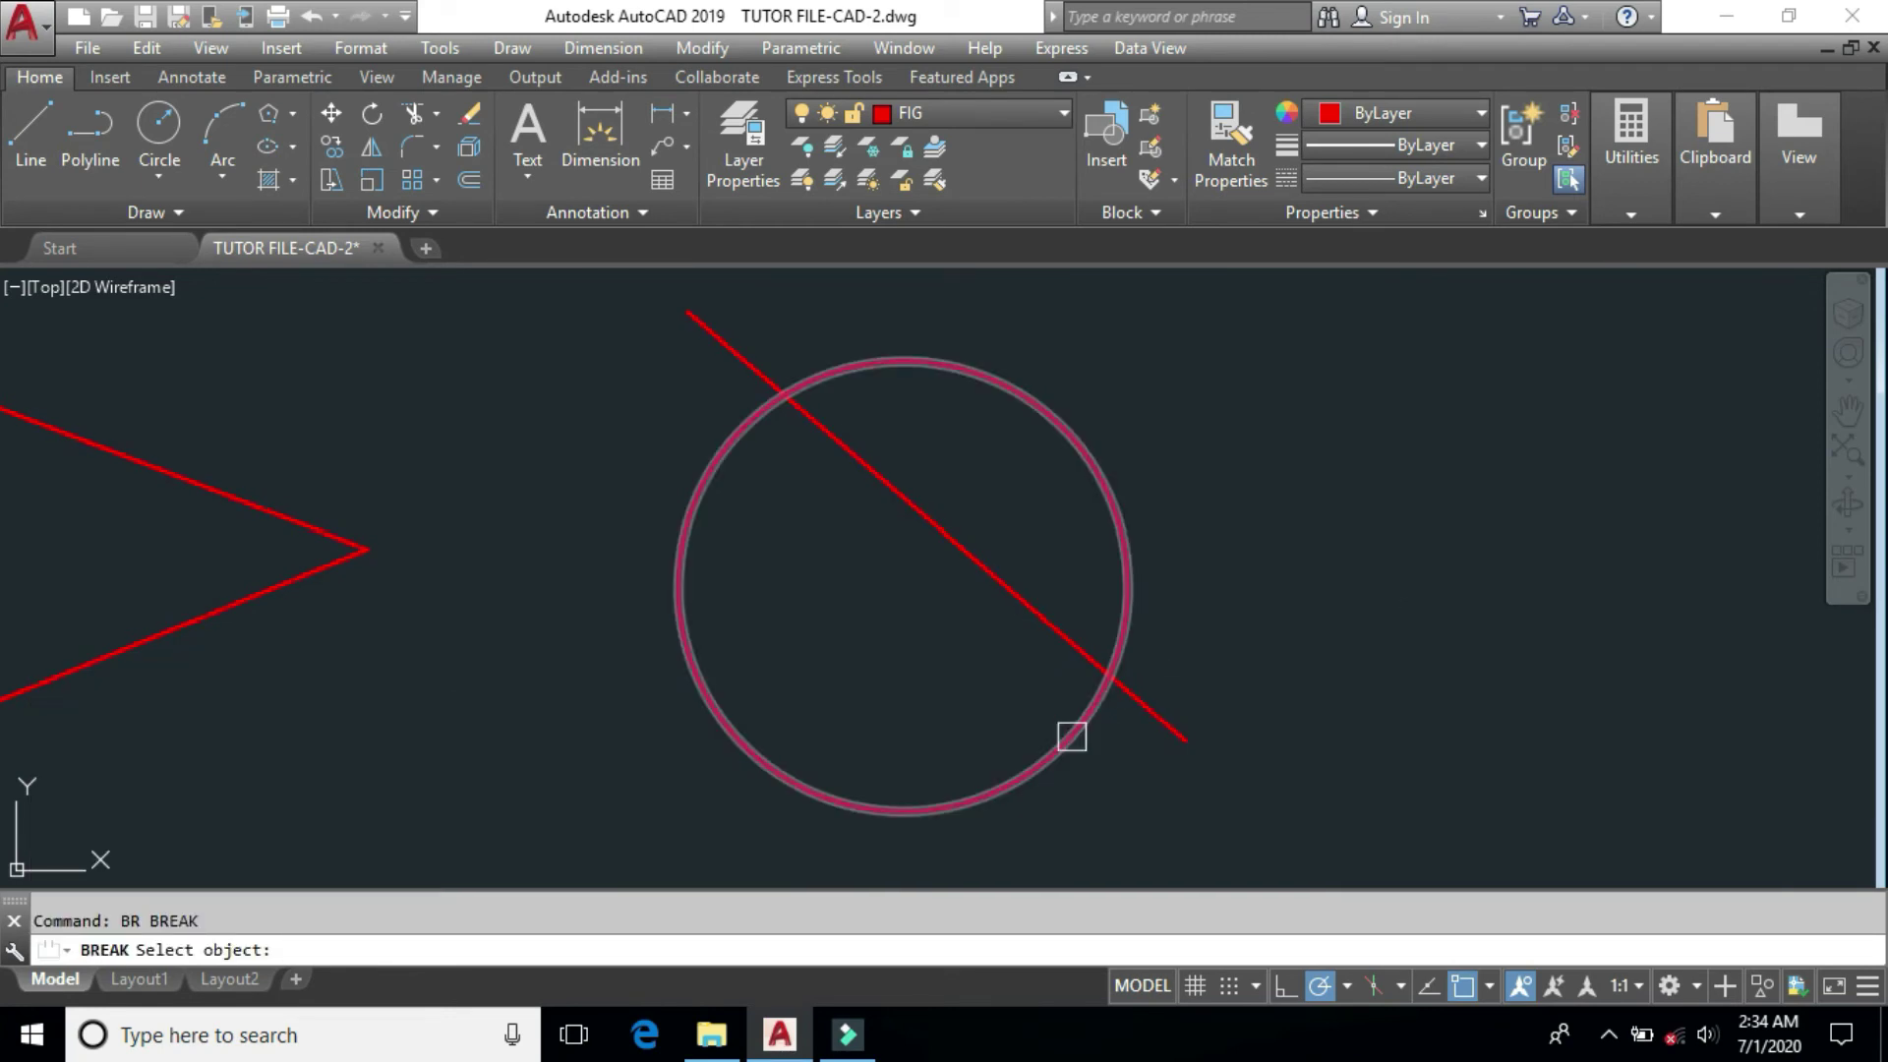
left_click(1072, 737)
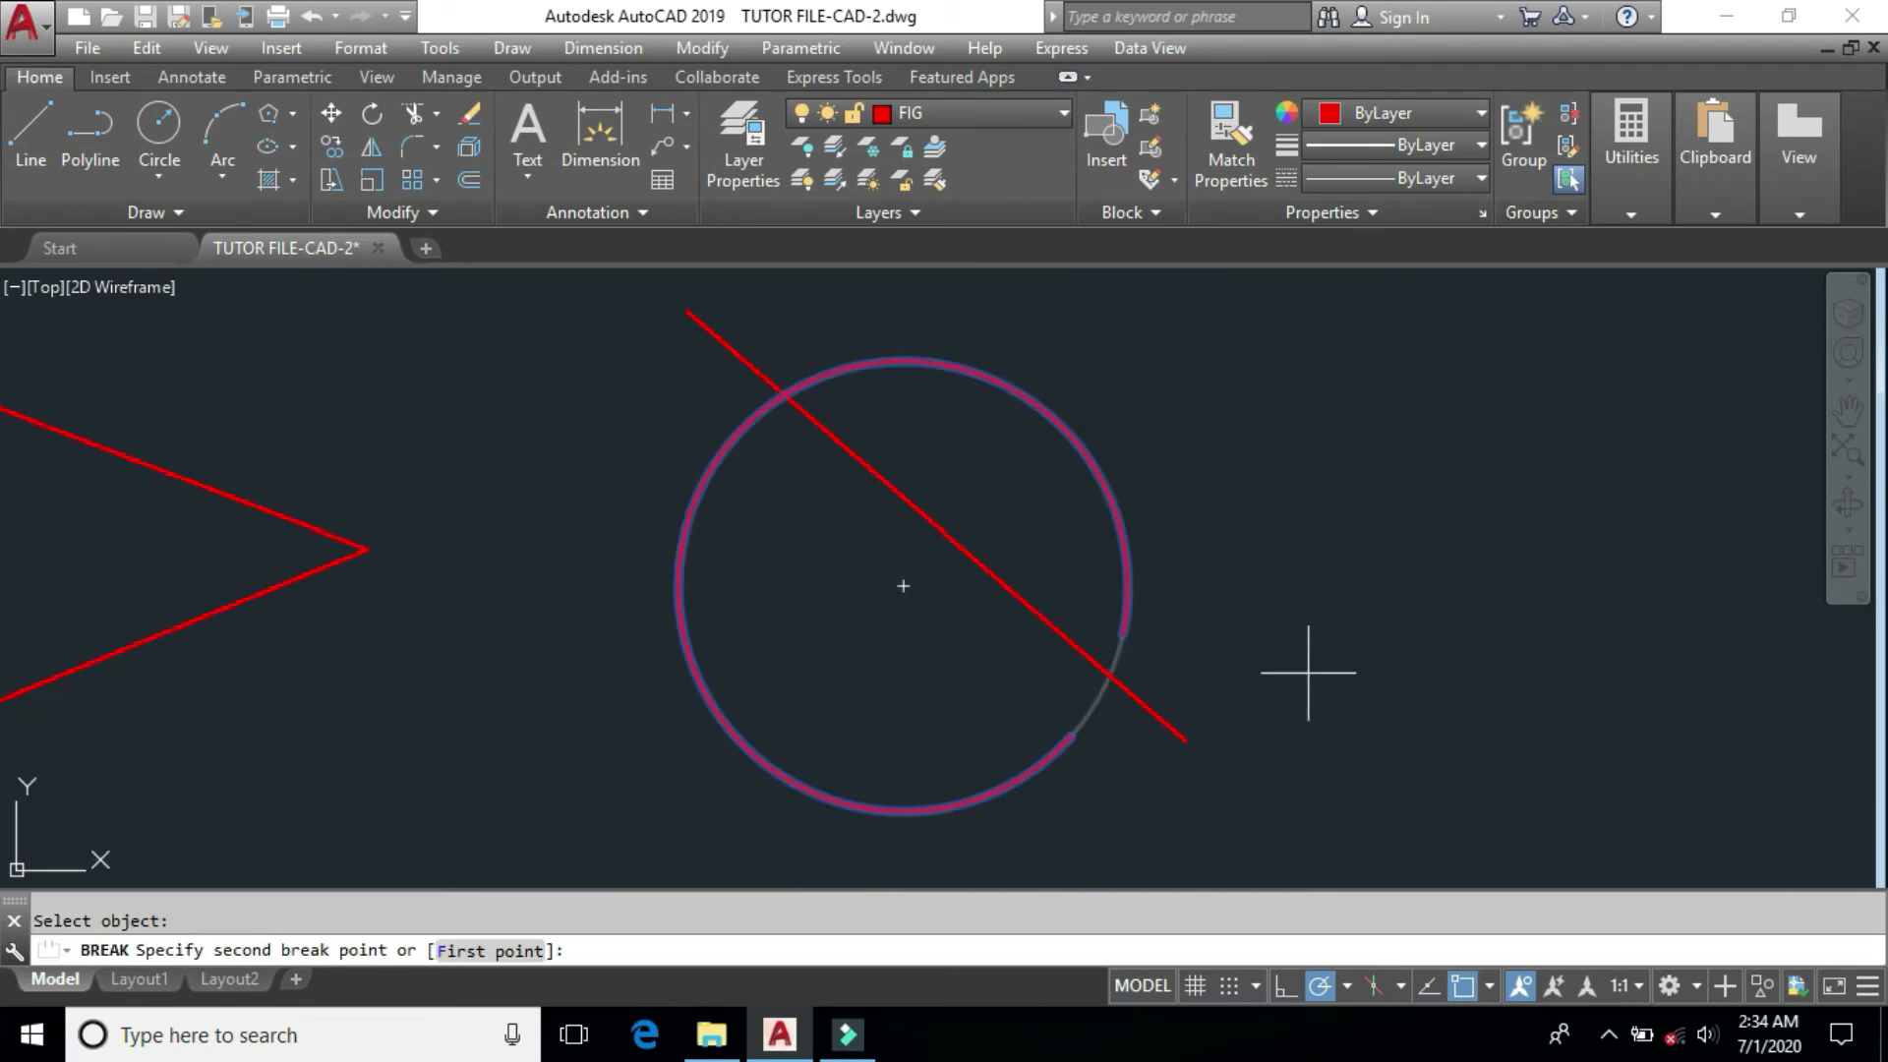
key("F3")
right_click(1143, 764)
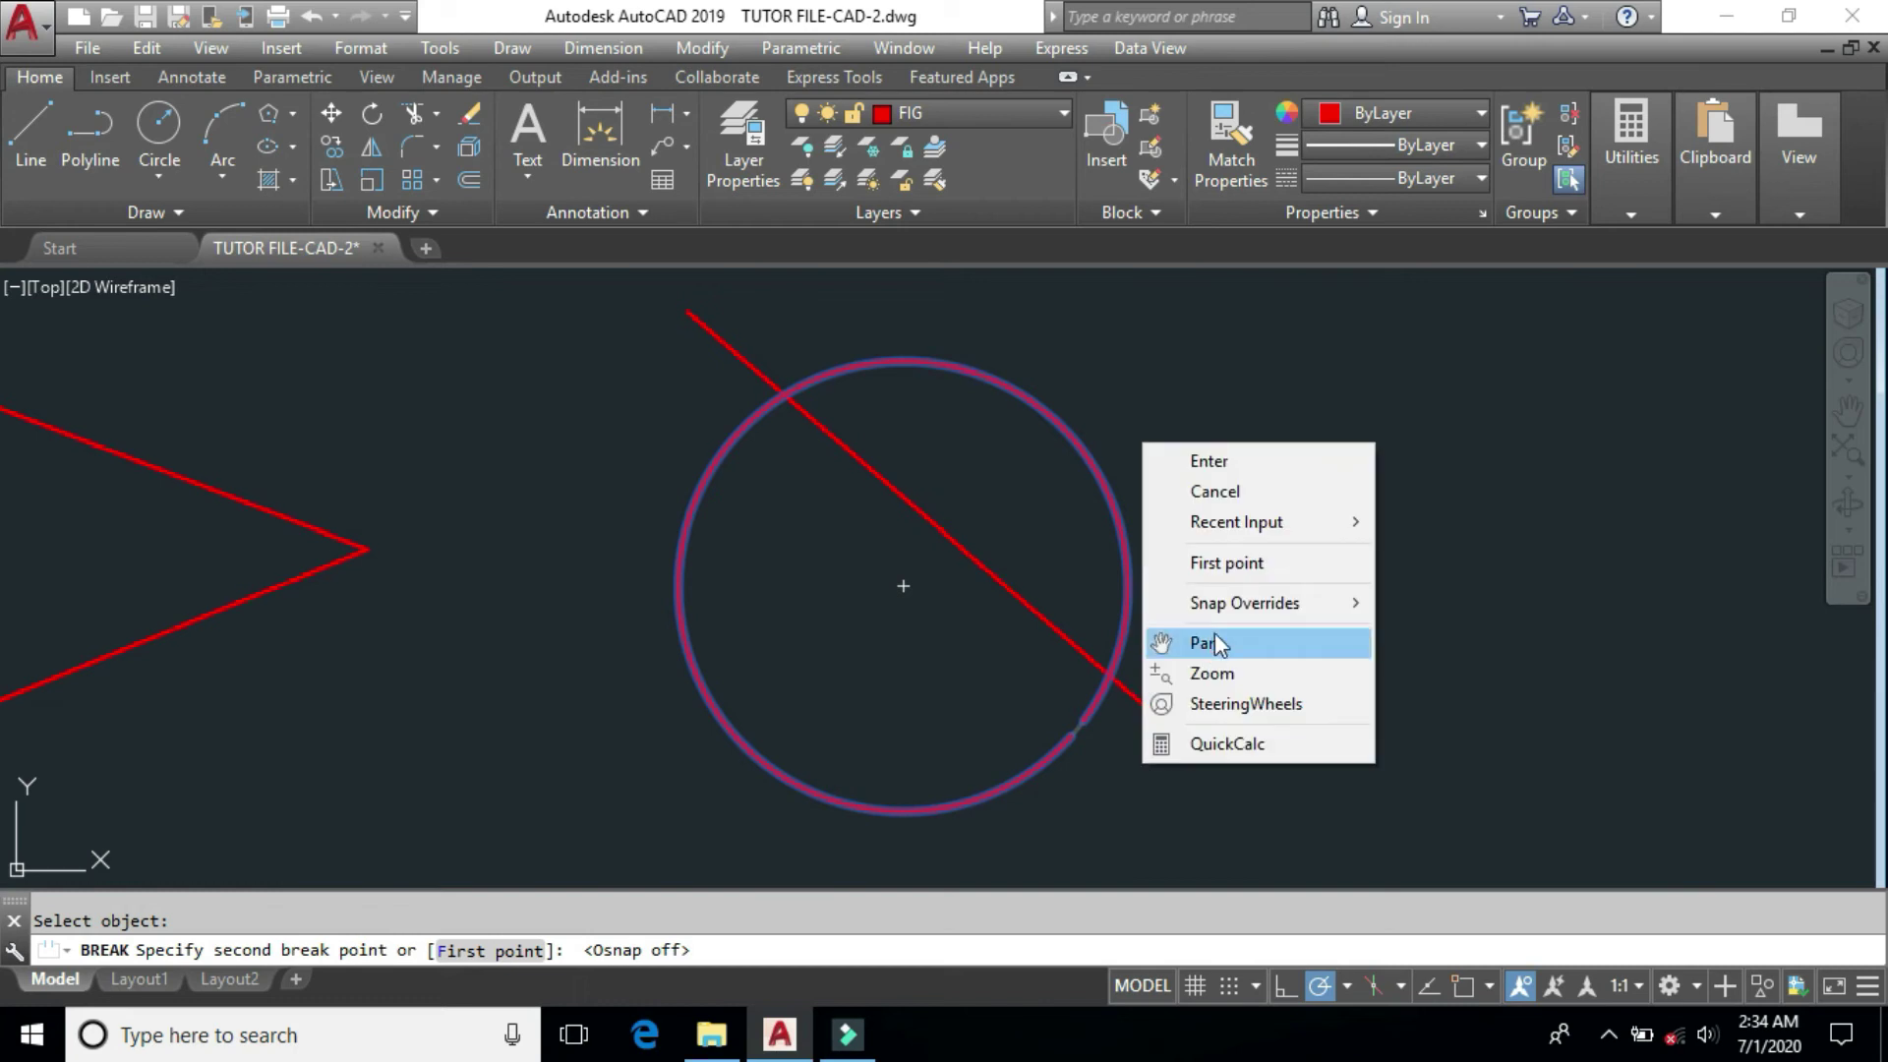
left_click(1240, 565)
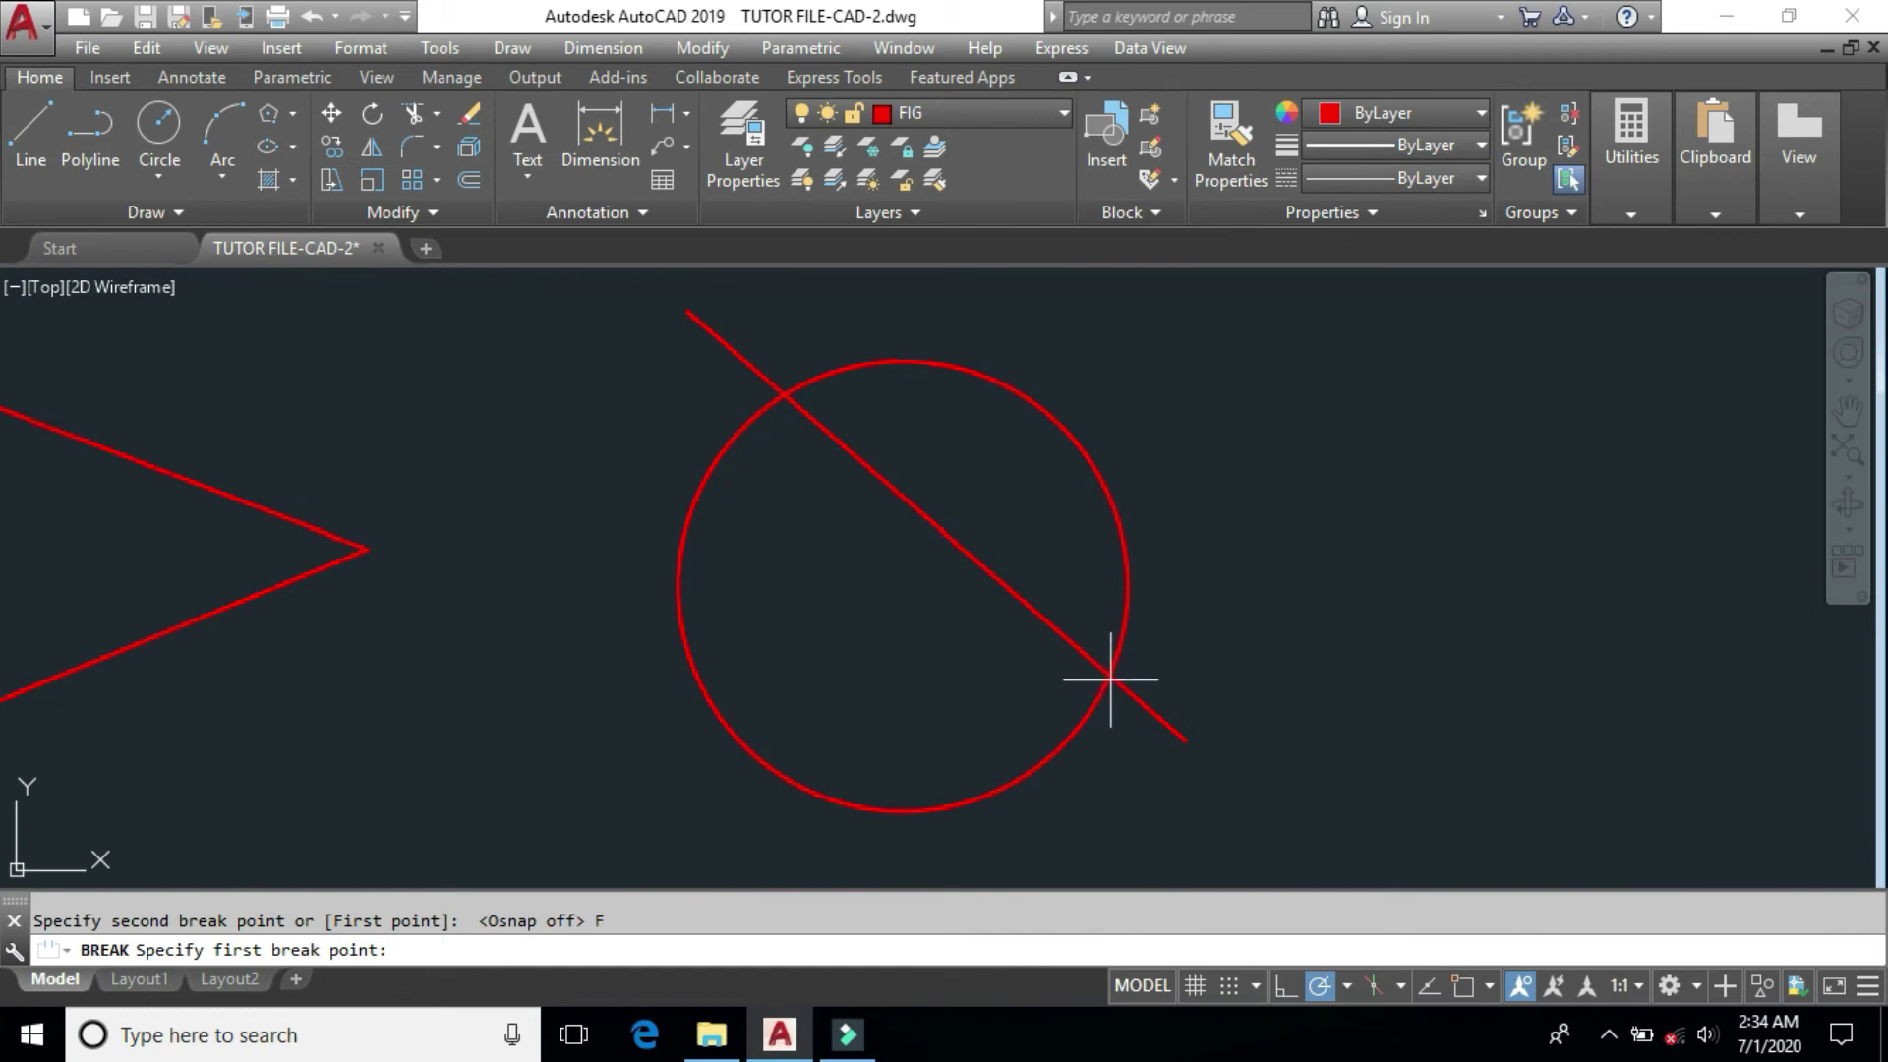
left_click(1111, 674)
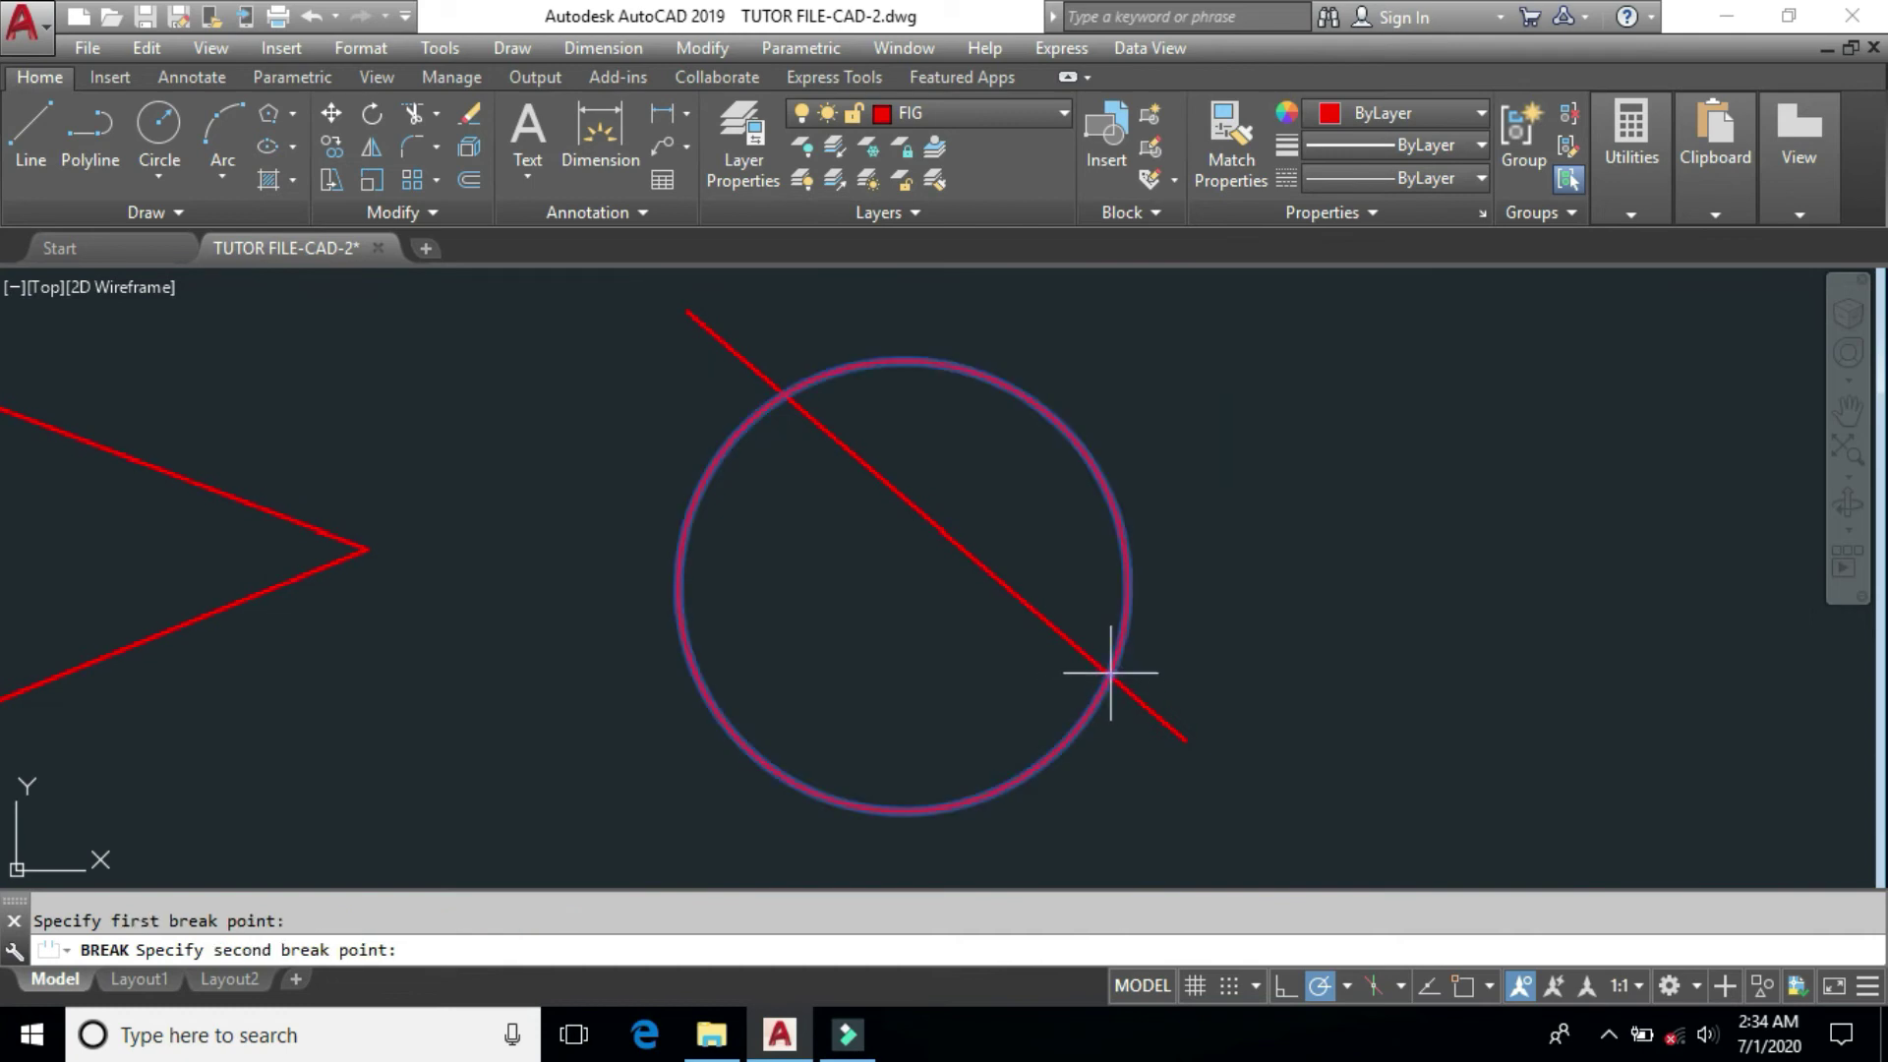
left_click(786, 392)
Zoom to check the remaining lower-left arc, then undo the break to restore the circle.
scroll(1106, 675, "up", 2)
scroll(1104, 675, "up", 2)
scroll(1111, 629, "up", 1)
scroll(1201, 683, "up", 1)
scroll(1205, 708, "up", 1)
scroll(1180, 700, "down", 1)
scroll(1155, 704, "down", 3)
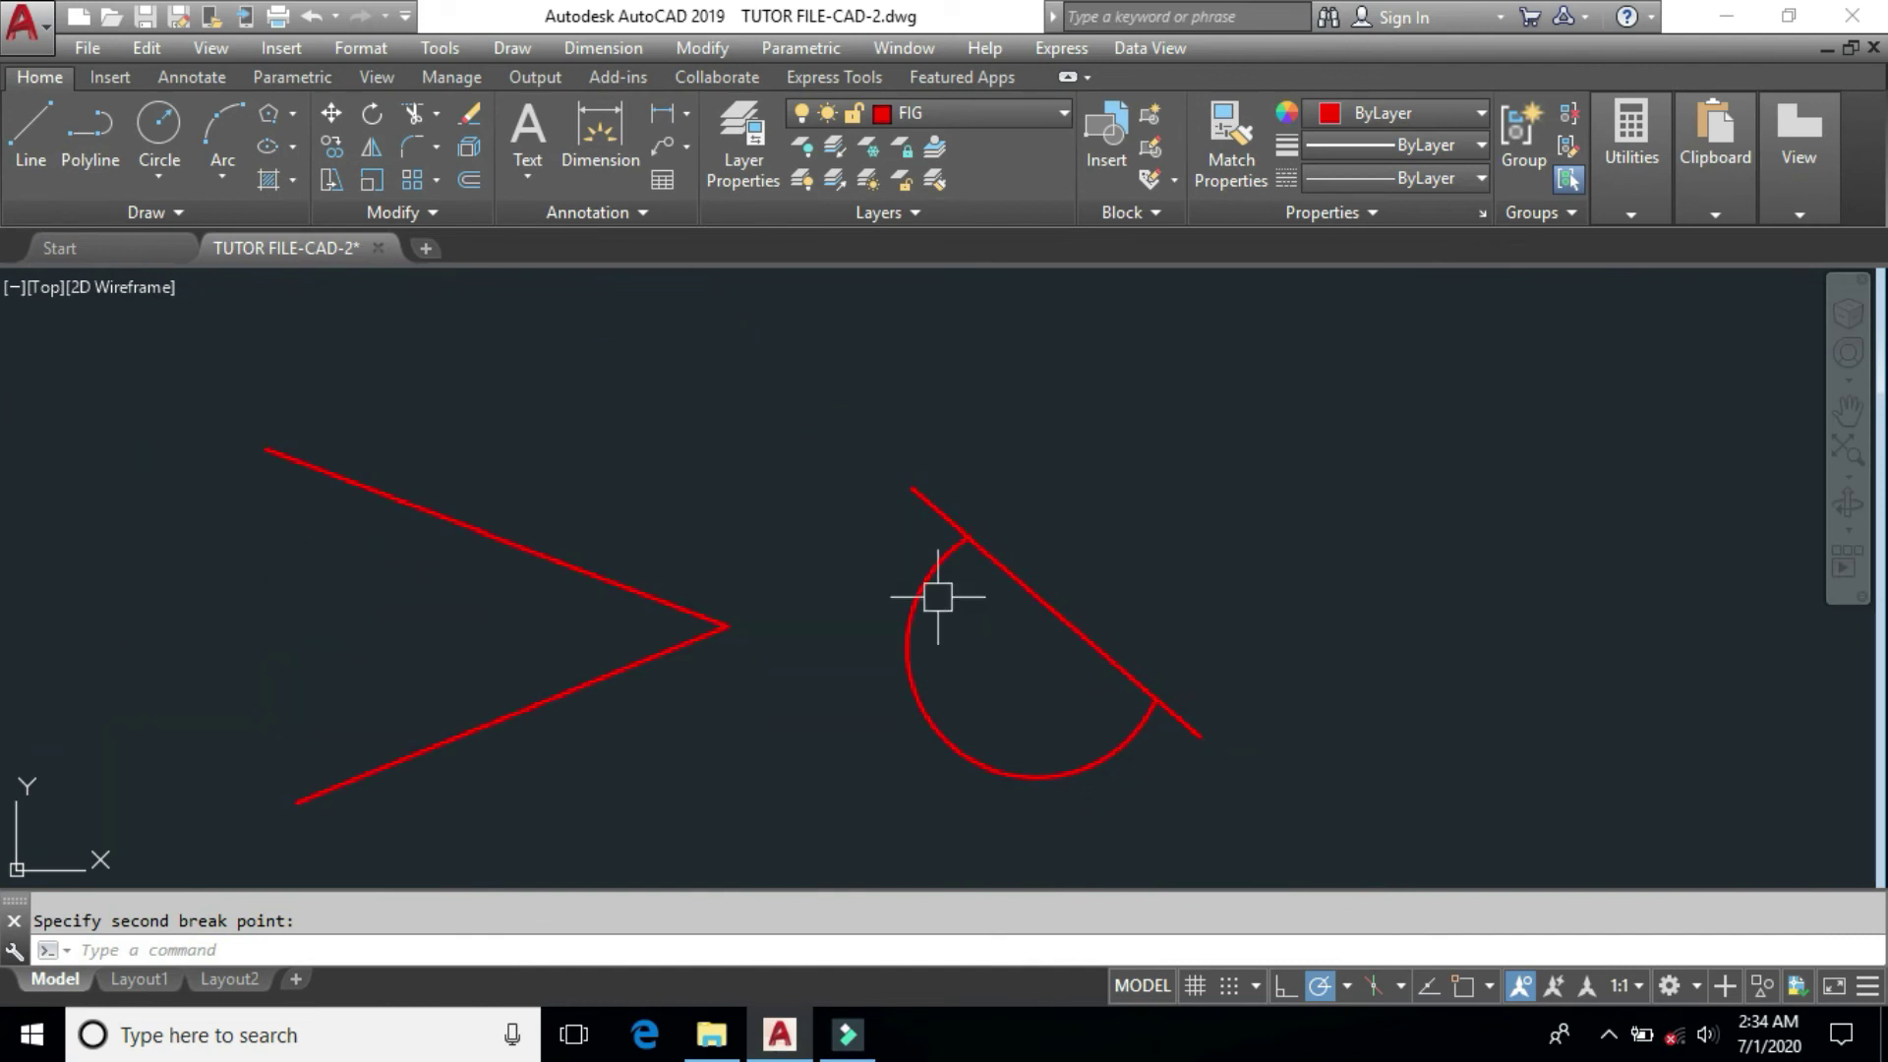
key("ctrl+z")
key("ctrl+z")
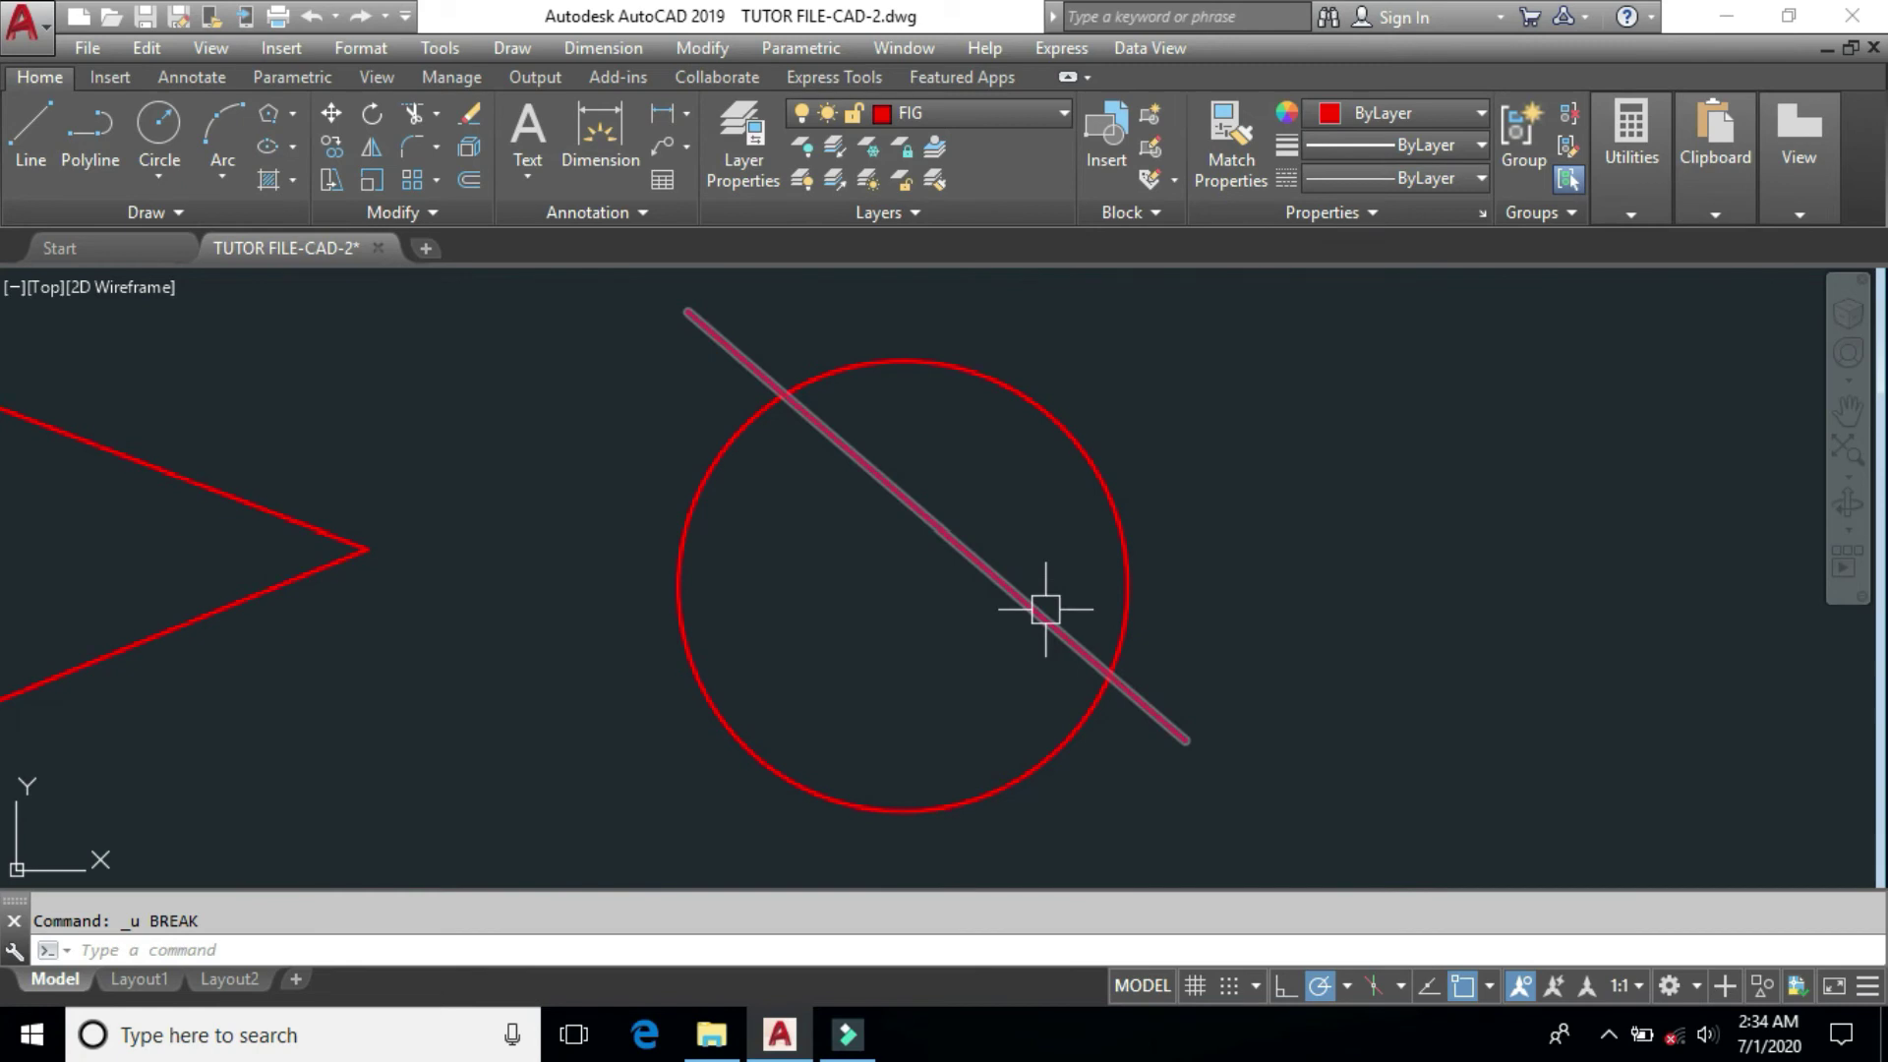
mouse_move(1046, 609)
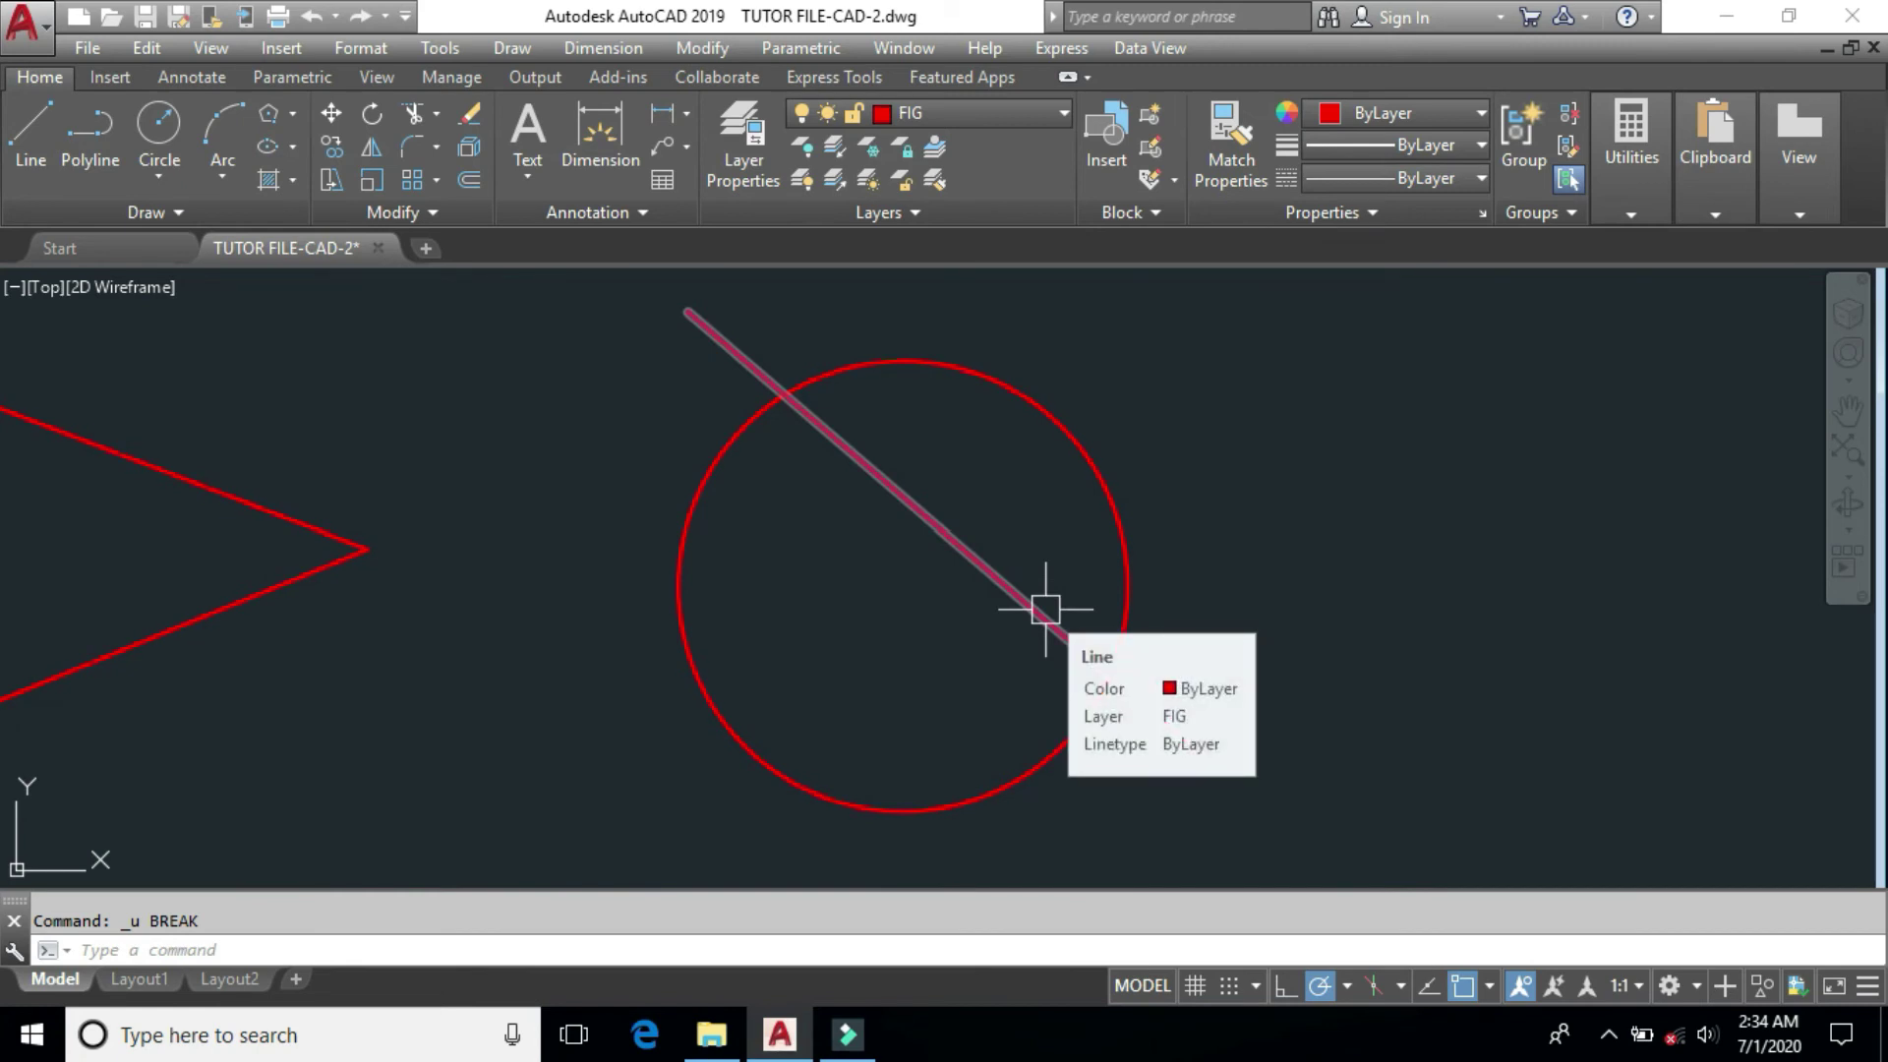
Zoom out, switch OSNAP back on with F3, and show the snap modes list.
scroll(974, 654, "down", 2)
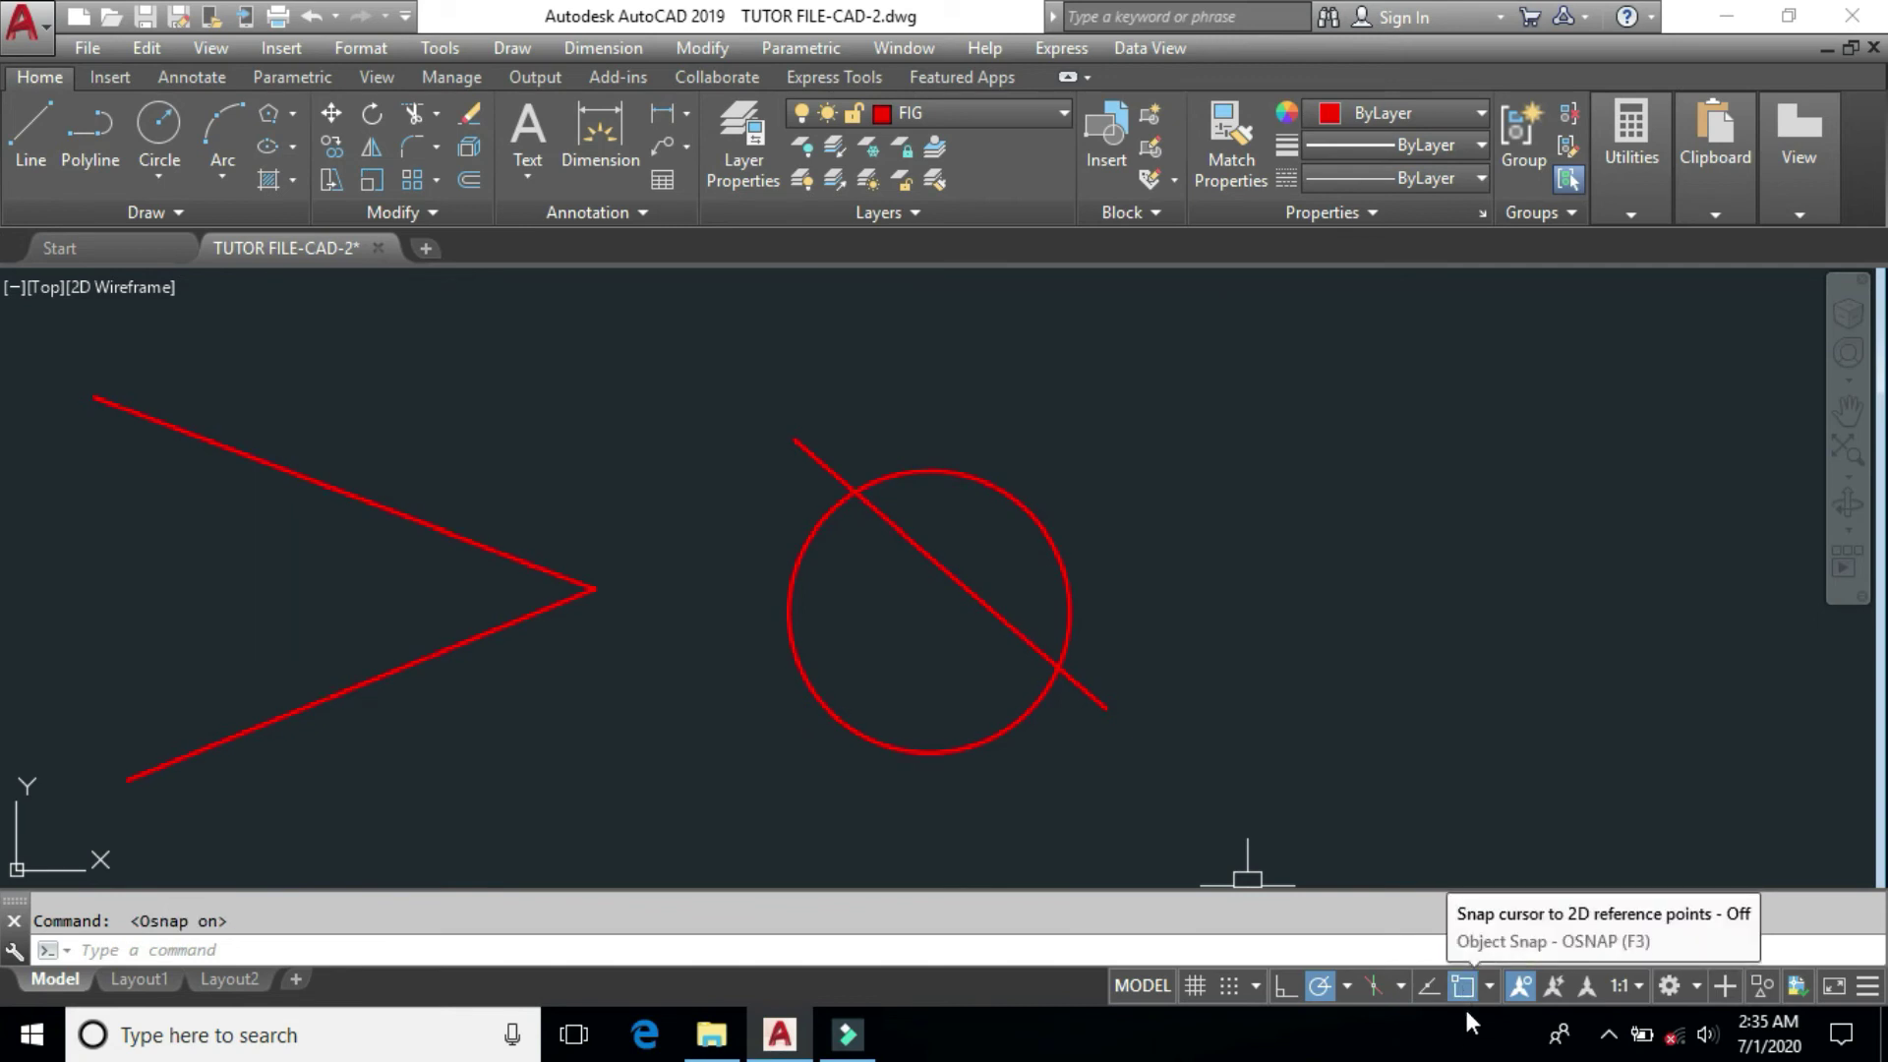
key("F3")
left_click(1486, 989)
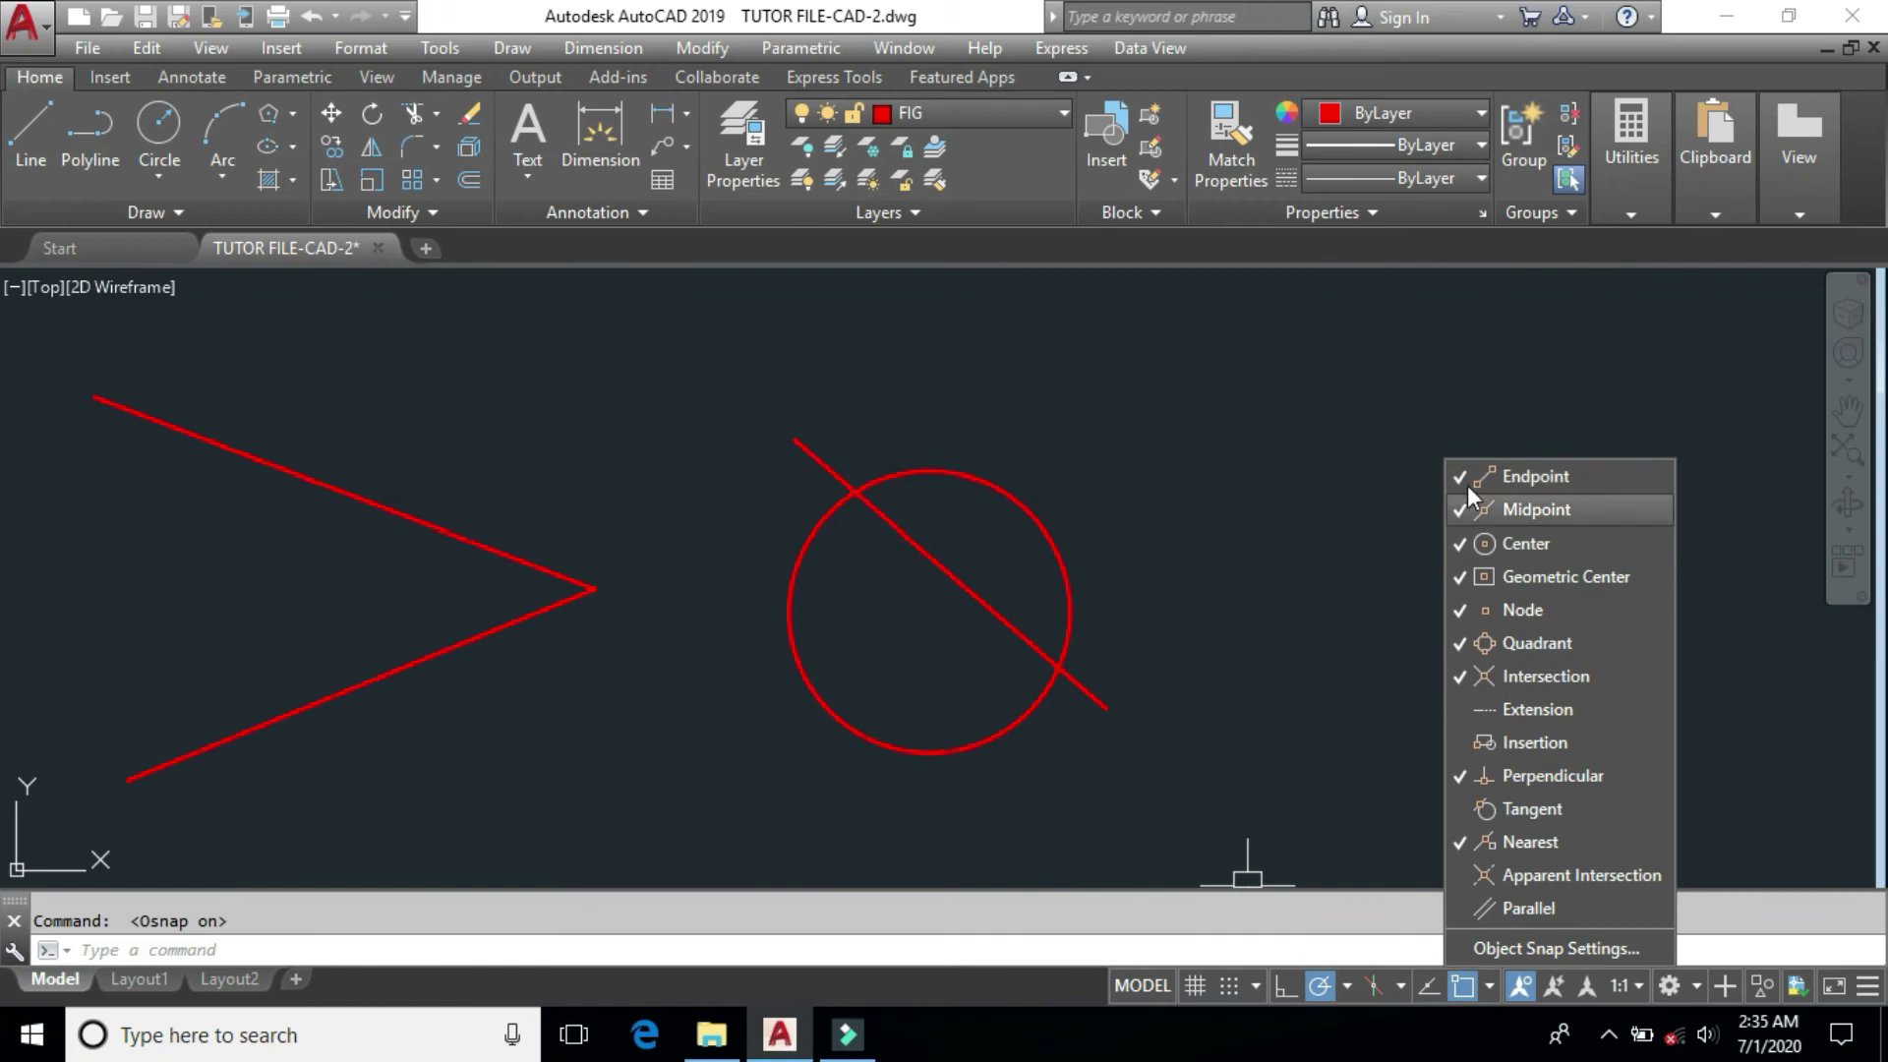
In Object Snap Settings, clear all modes, keep snap on, enable Endpoint, Midpoint, Center, Quadrant and Perpendicular.
left_click(1543, 946)
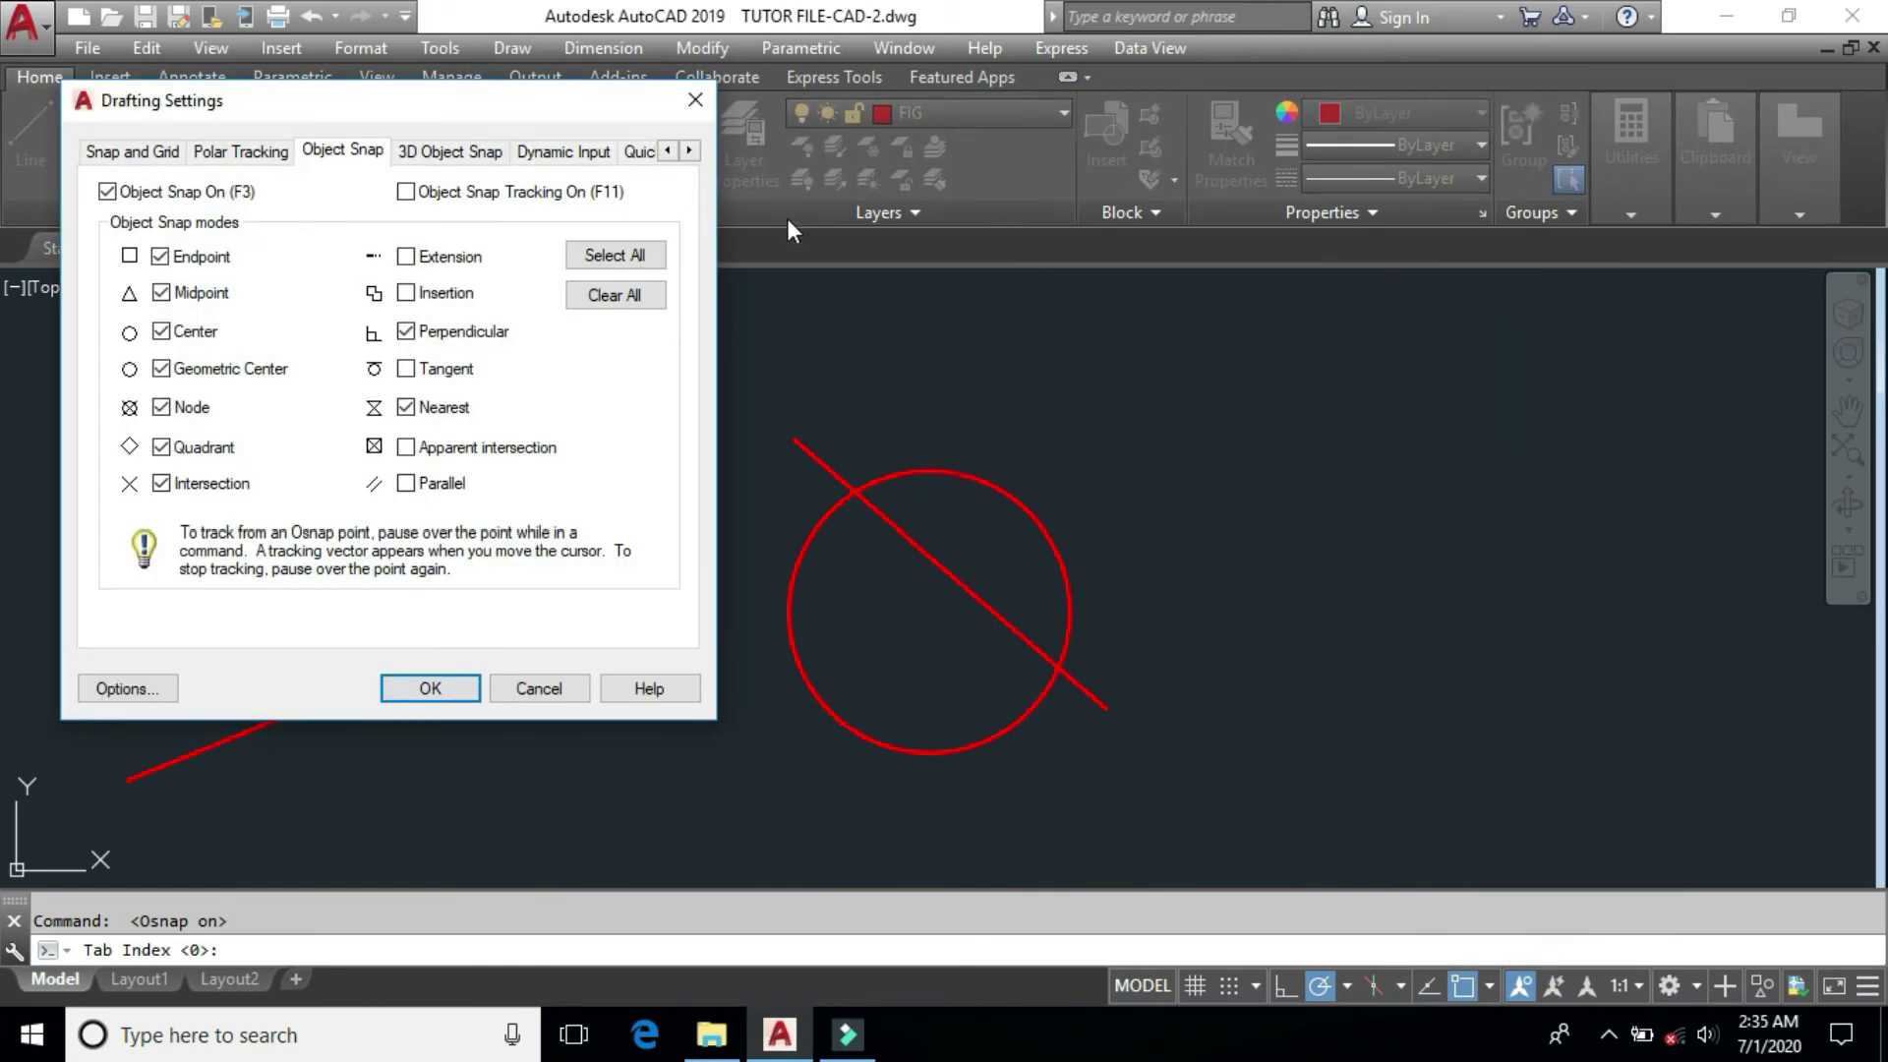
left_click(620, 295)
left_click(129, 192)
left_click(108, 192)
left_click(182, 257)
left_click(194, 297)
left_click(197, 334)
left_click(205, 452)
left_click(457, 691)
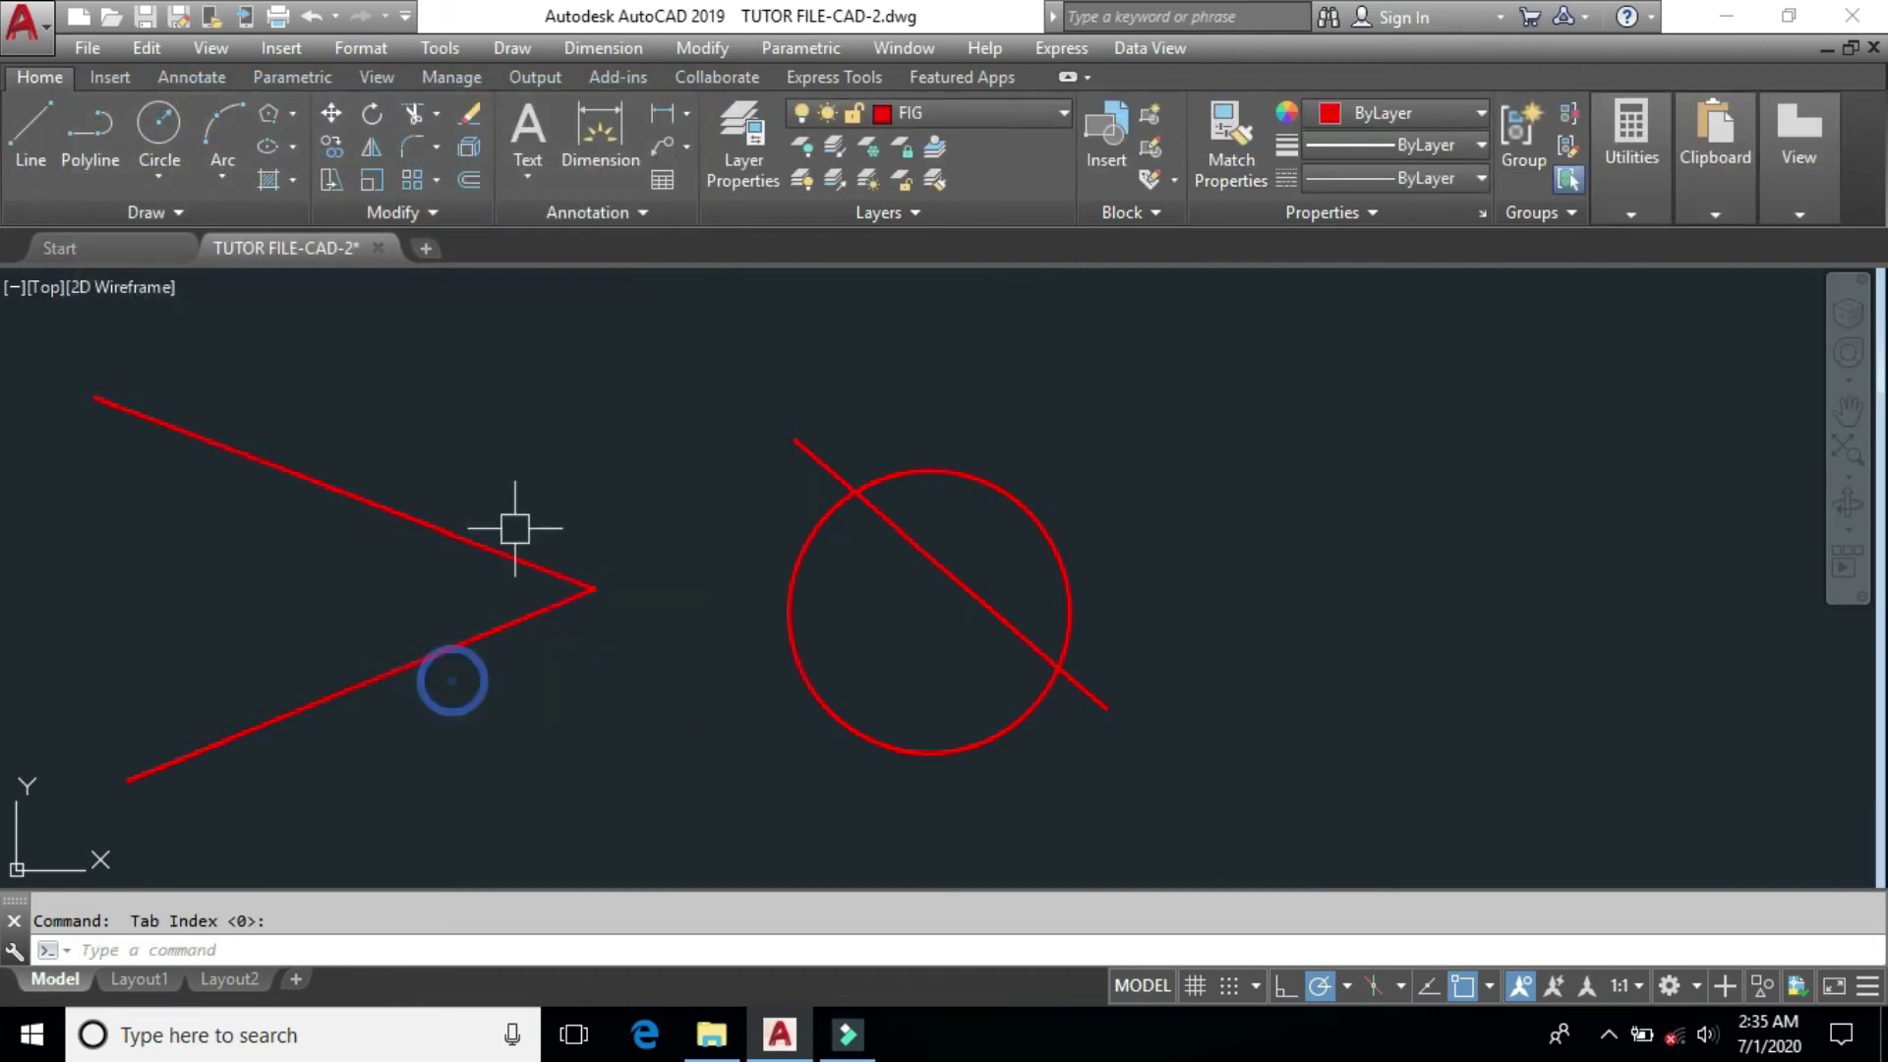
left_click(959, 949)
type("rec")
Draw a rectangle on the right side of the drawing by picking two opposite corners.
key("Return")
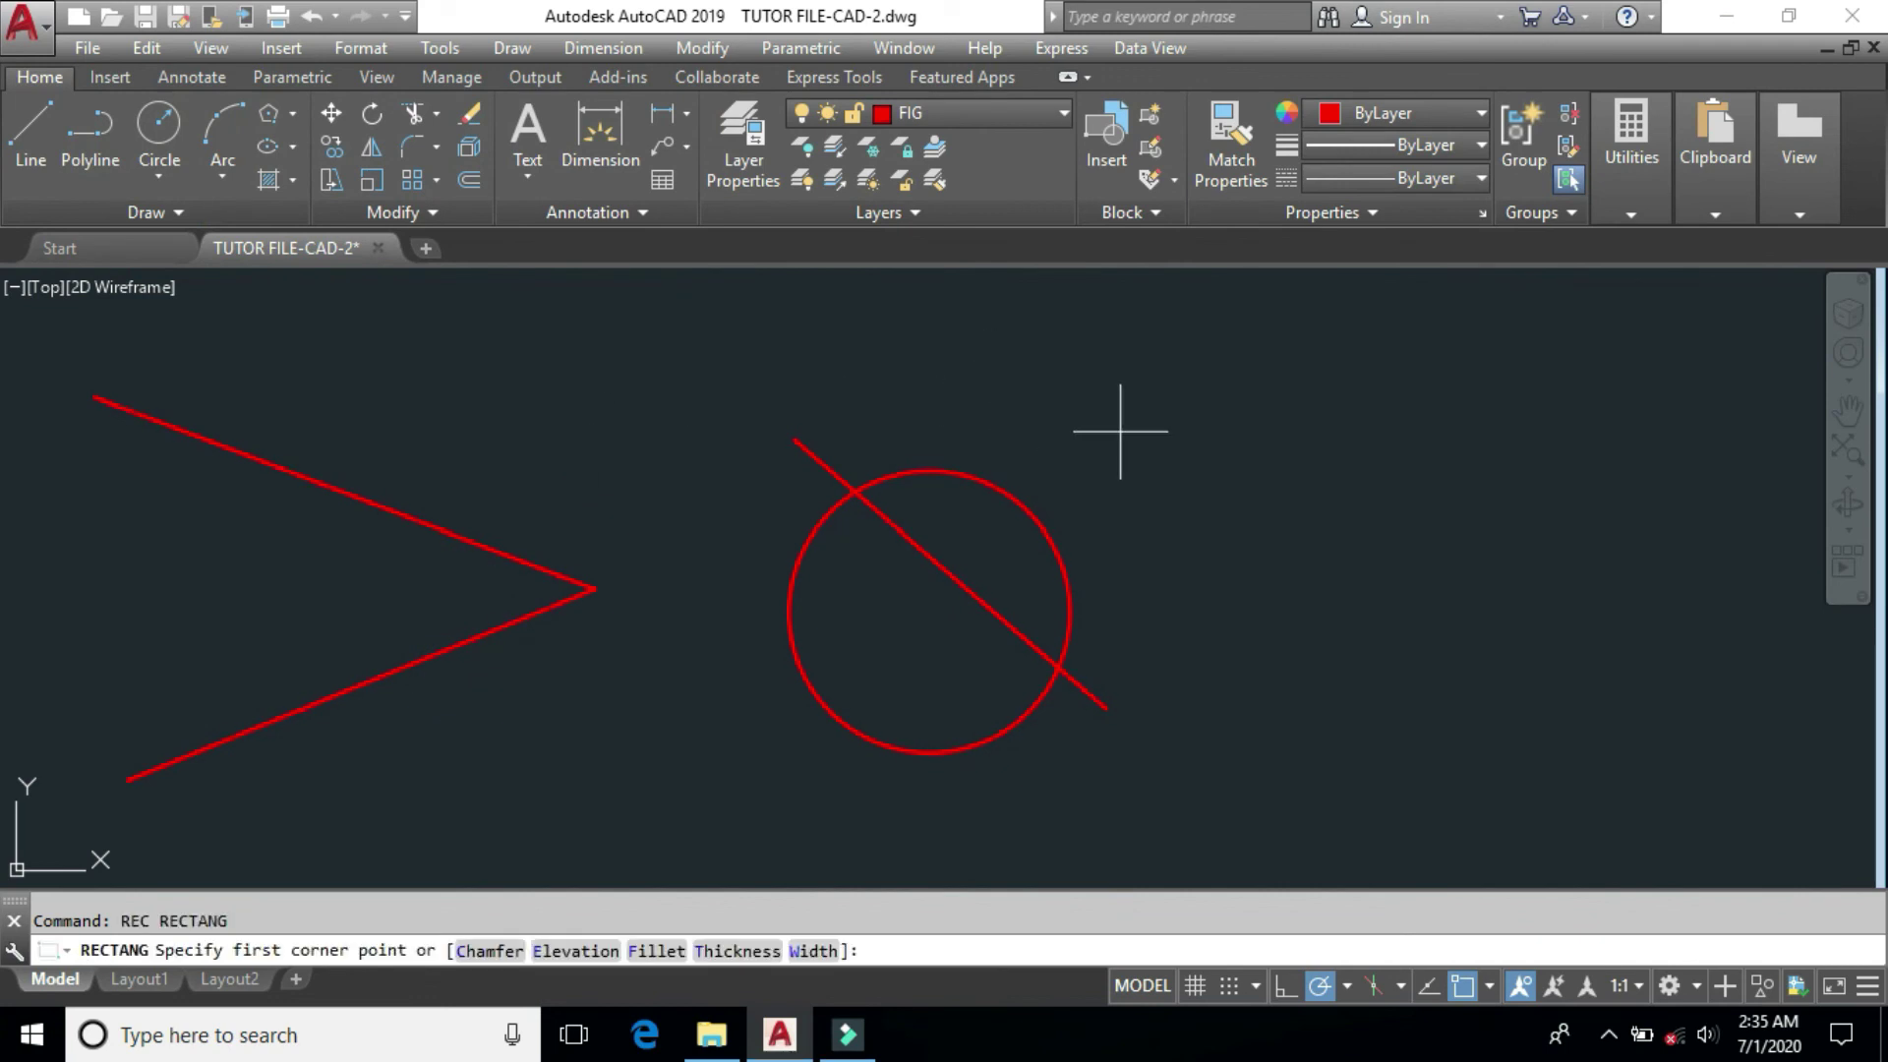
left_click(1135, 417)
left_click(1413, 597)
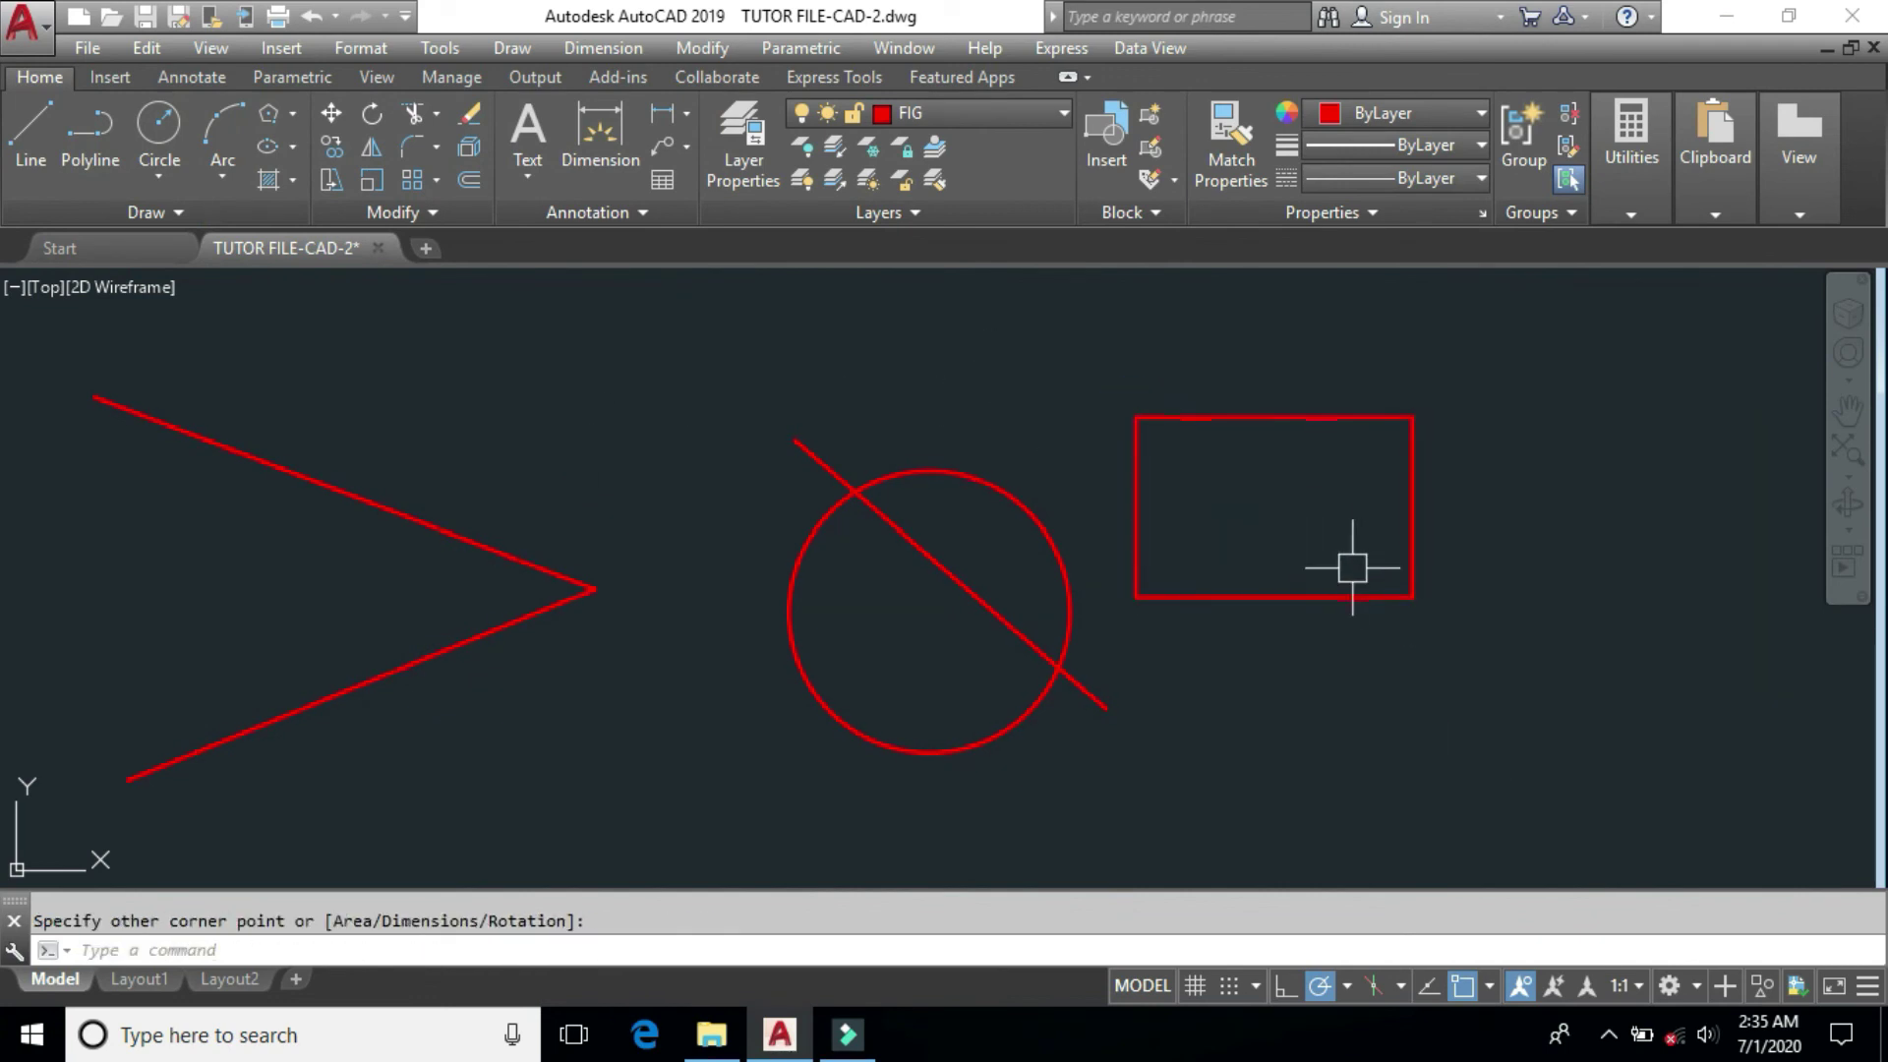
type("c")
key("BackSpace")
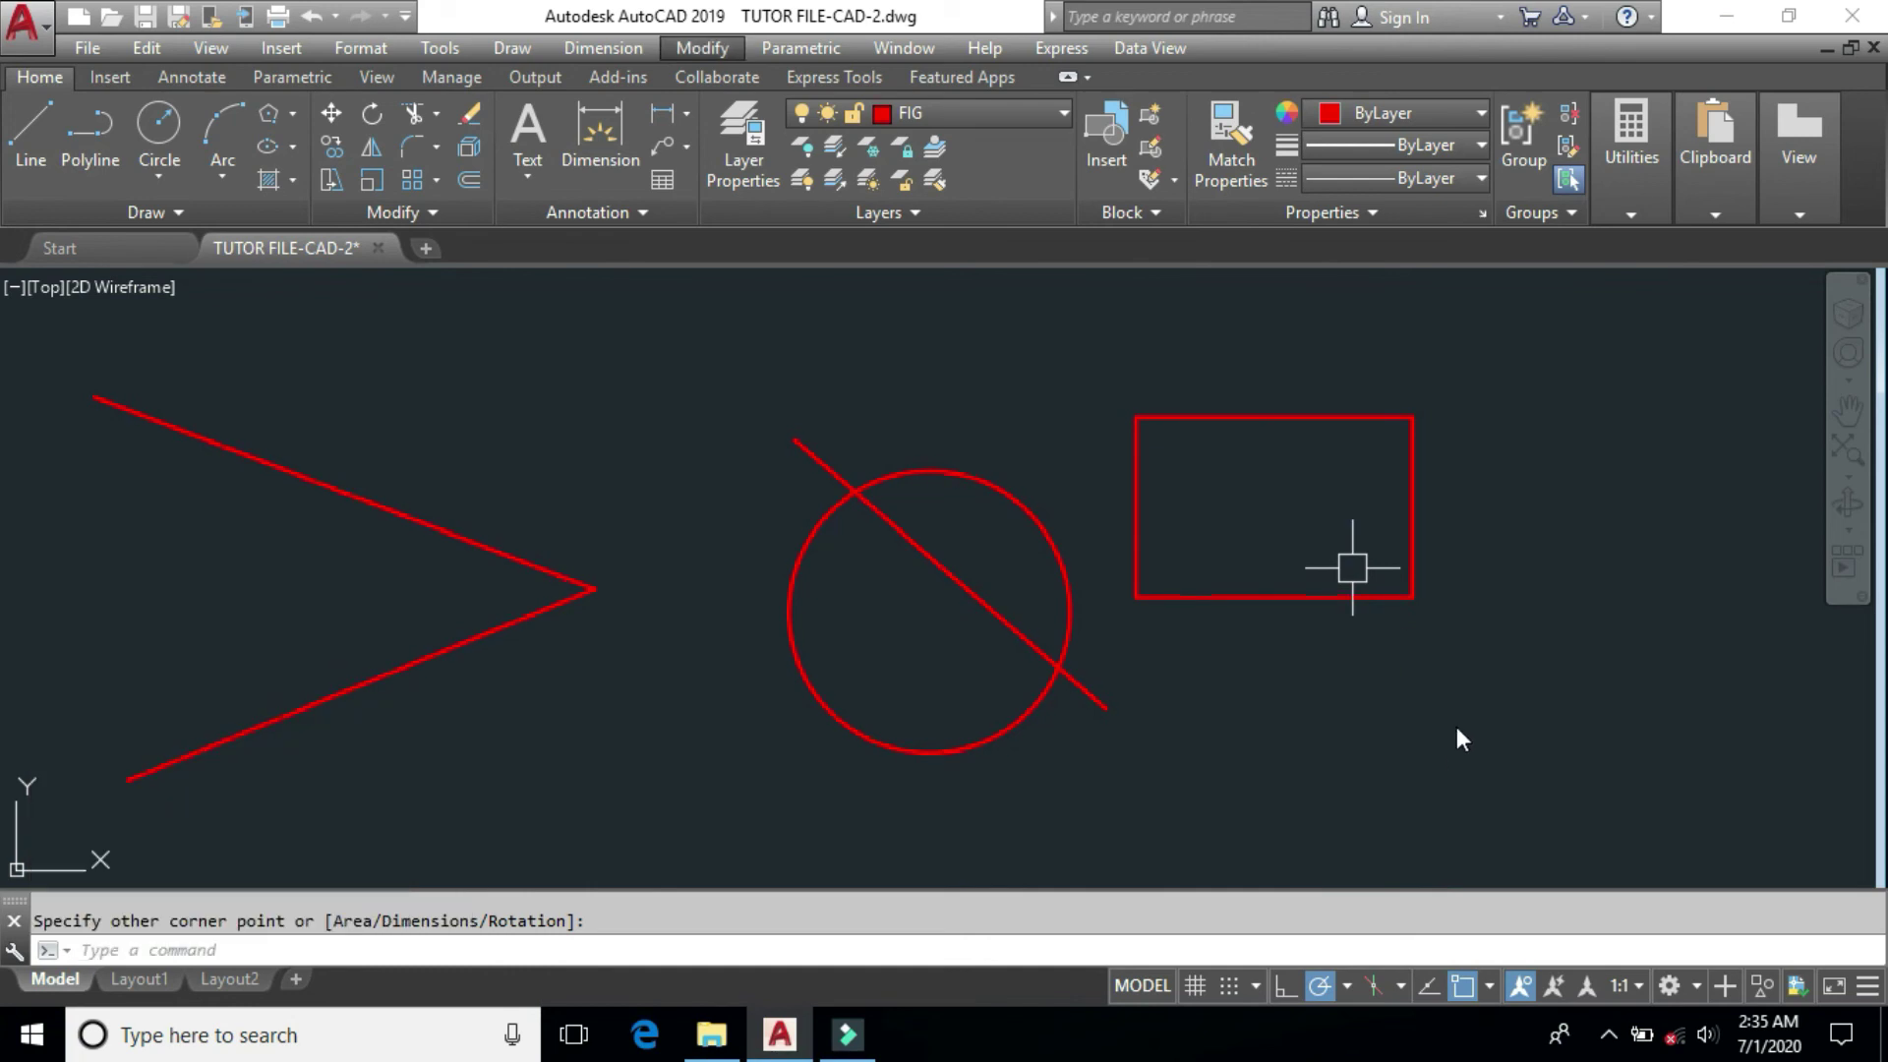
left_click(1369, 786)
Draw a six-sided circumscribed hexagon centred over the V-shape's tip.
type("l")
key("Return")
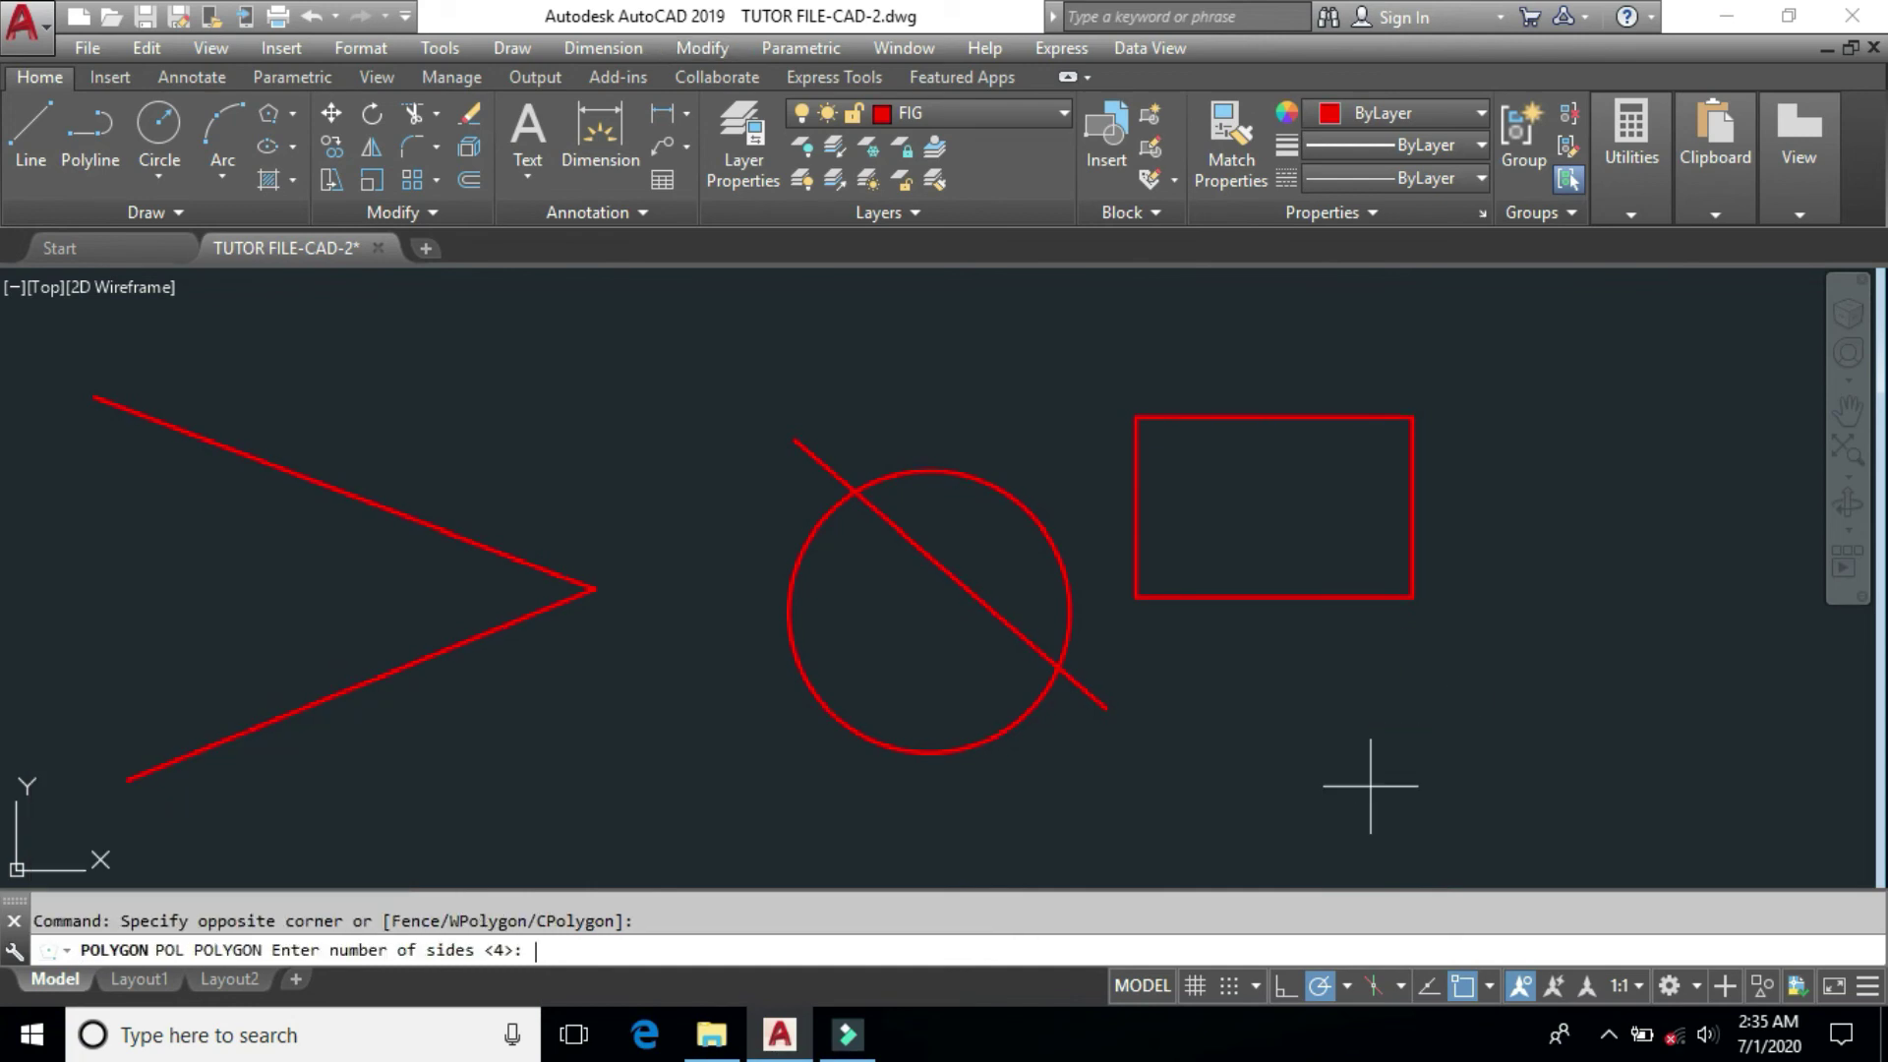
key("Return")
left_click(651, 496)
key("Return")
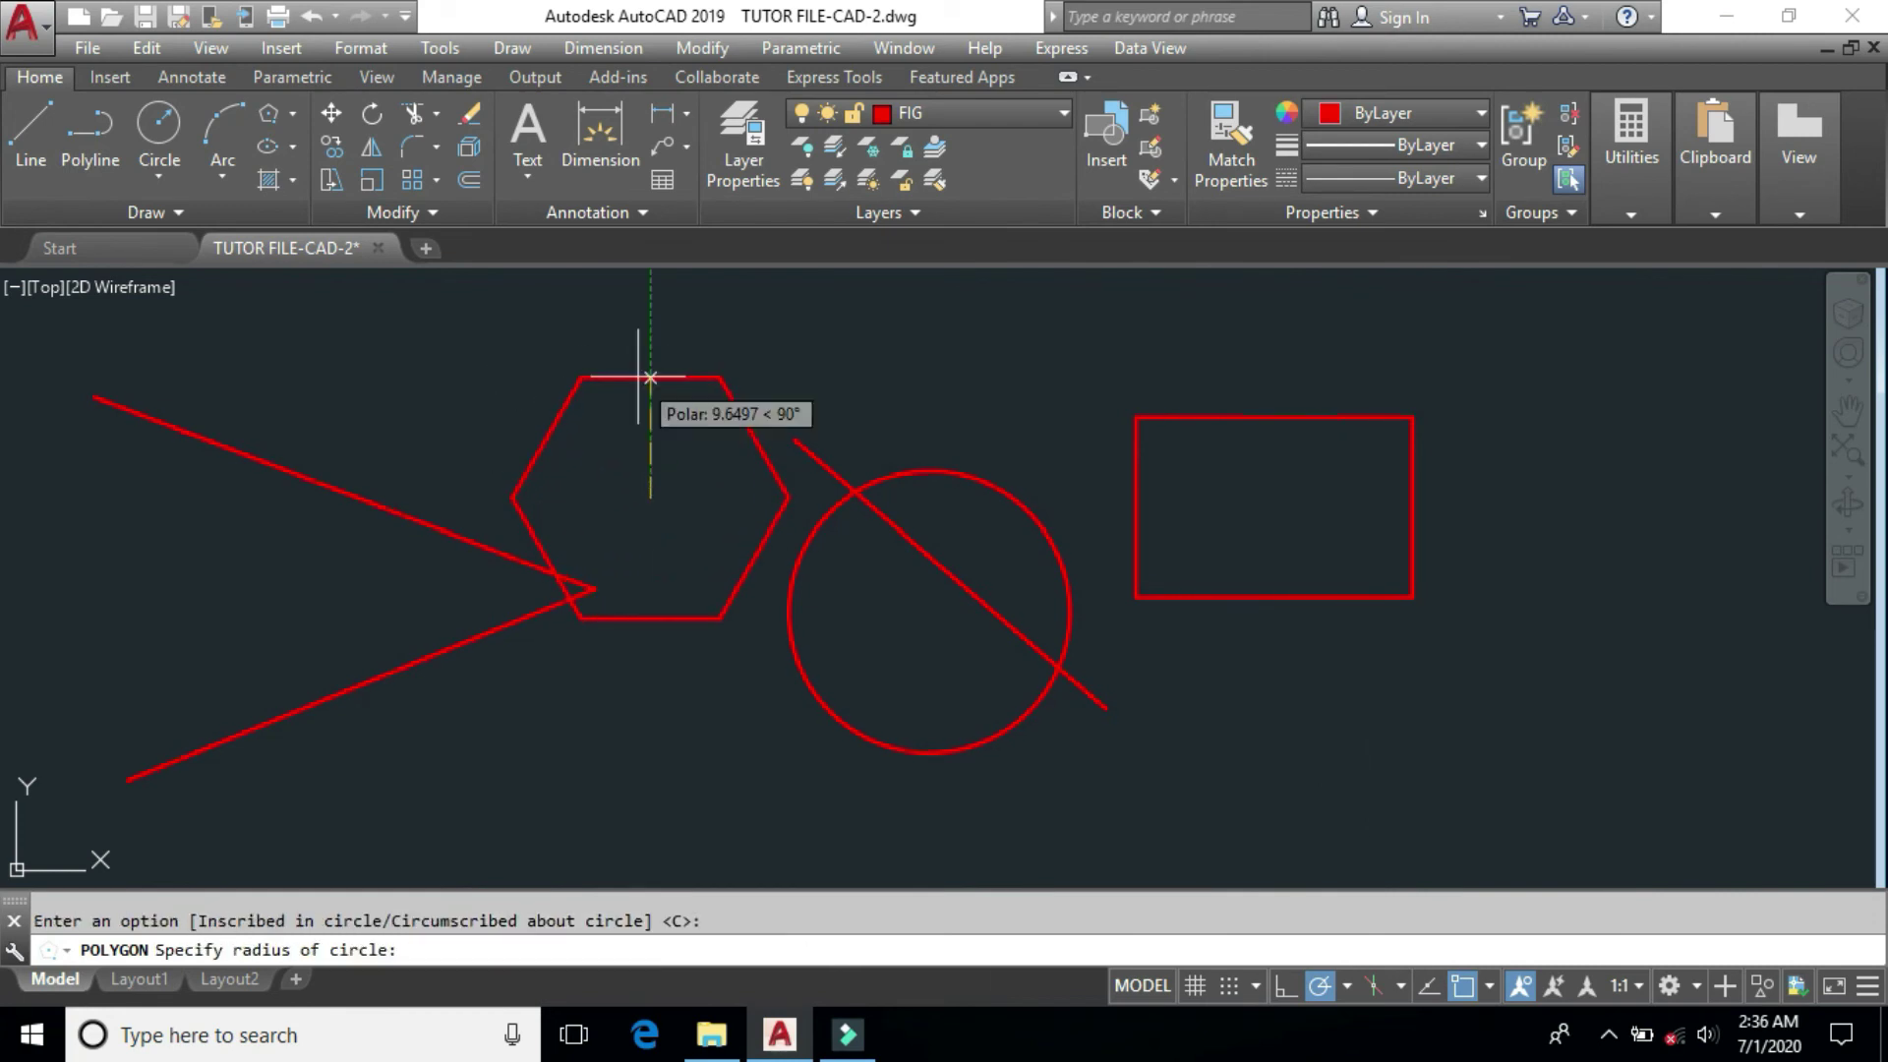
left_click(639, 372)
Draw an ellipse below the rectangle by picking both axis endpoints and its height.
type("el")
key("Return")
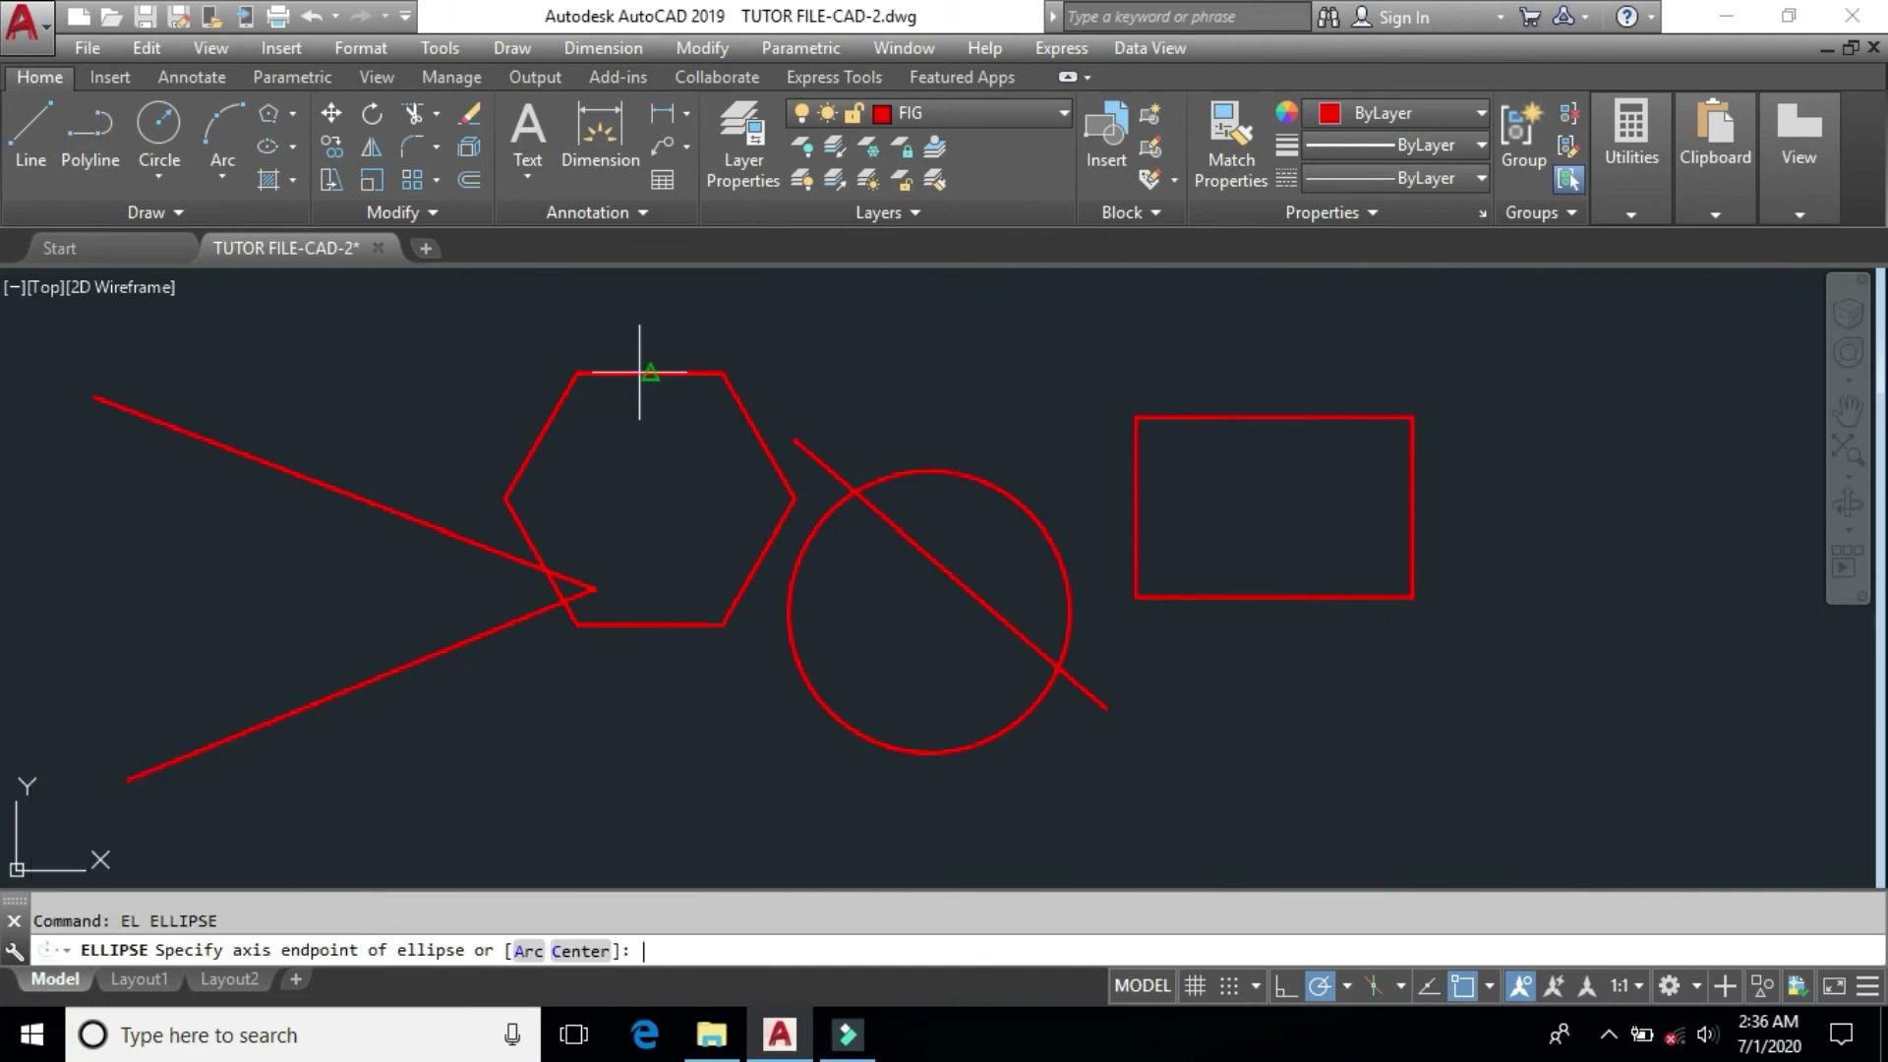
left_click(1247, 785)
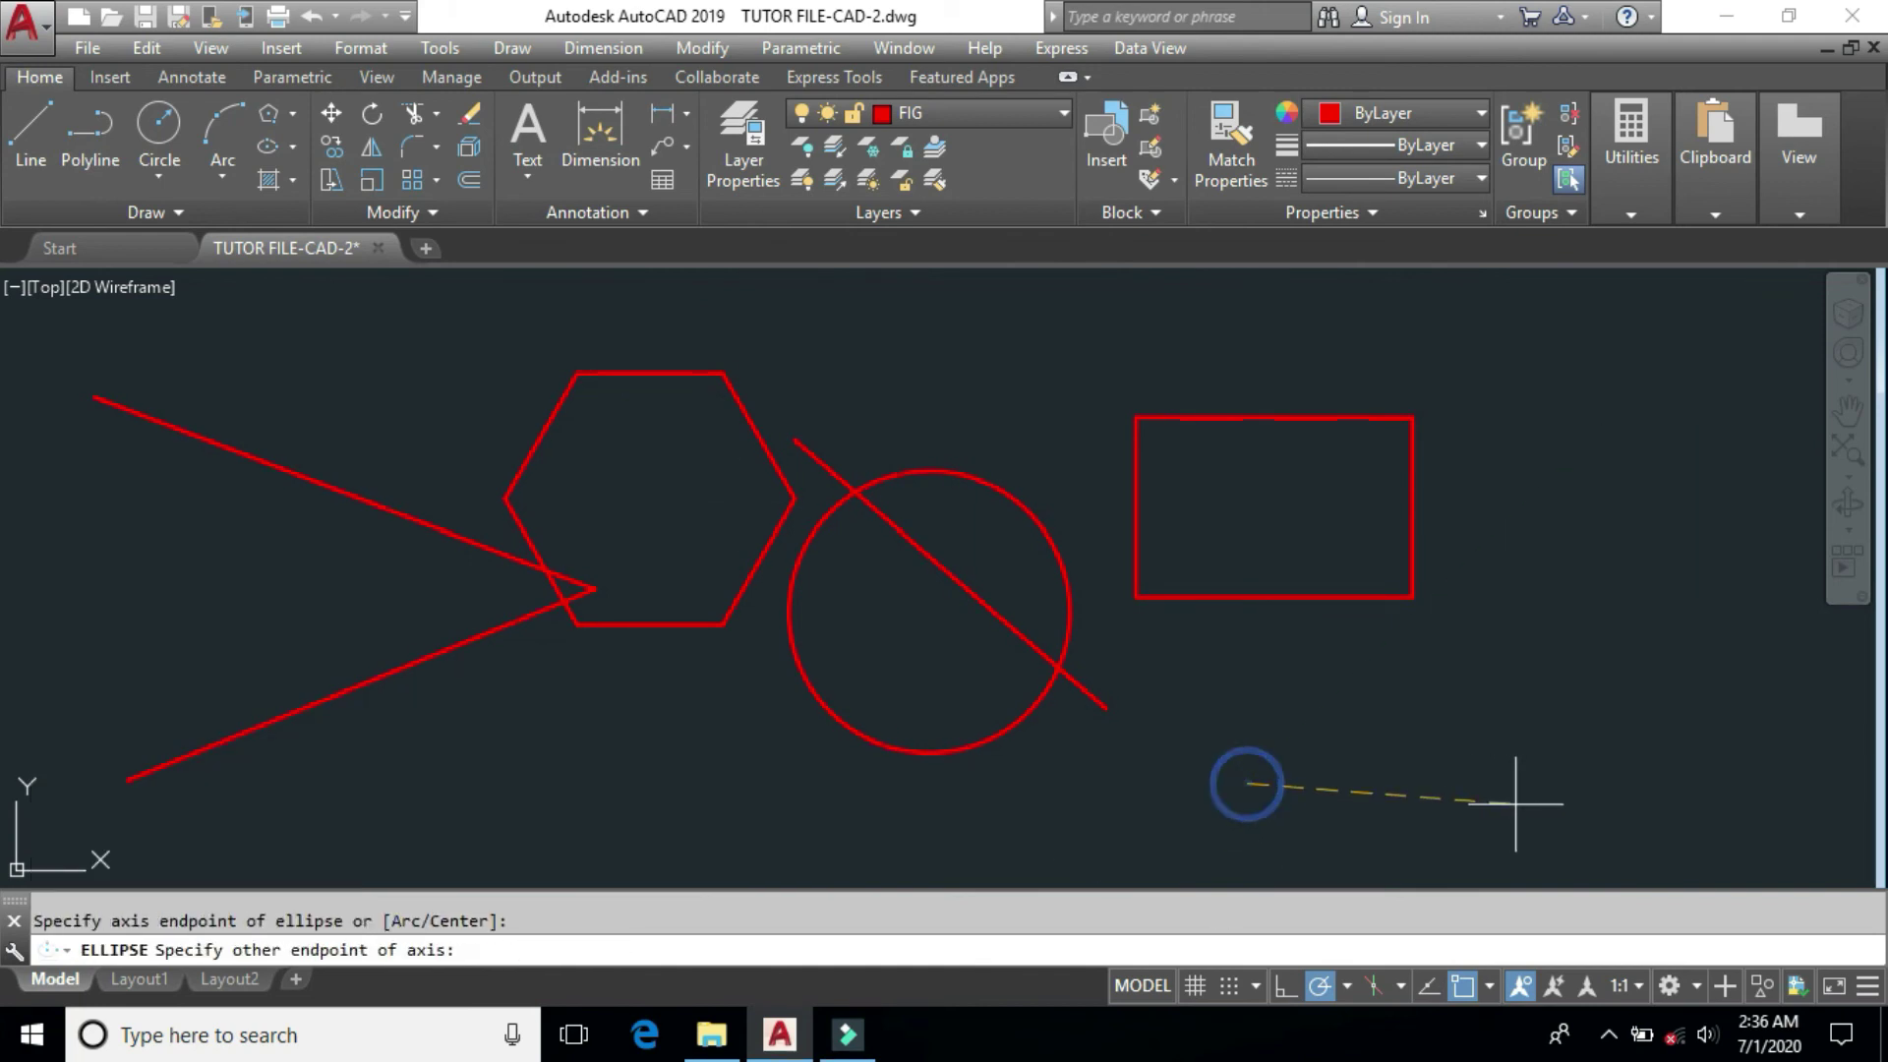
left_click(1563, 784)
left_click(1430, 723)
Start a three-point arc from below the rectangle, sweeping up across it.
type("a")
key("Return")
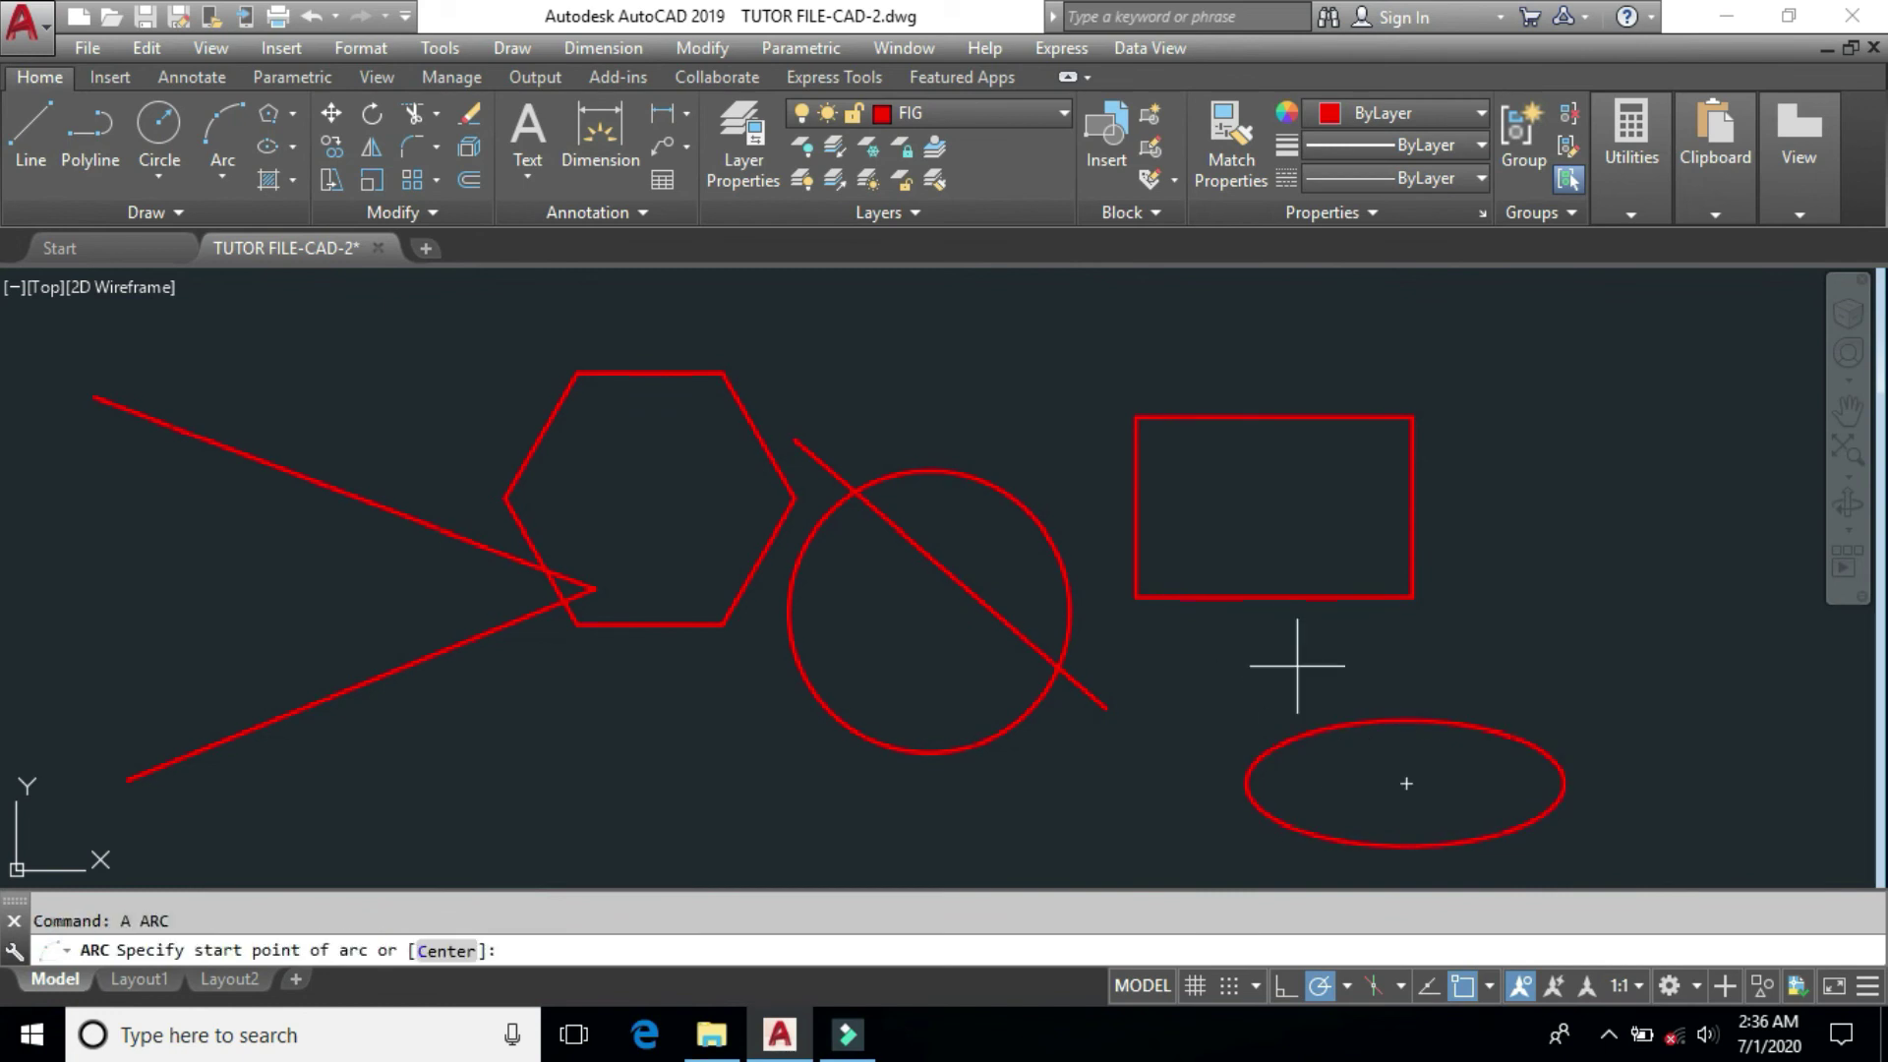
left_click(1221, 653)
left_click(1315, 478)
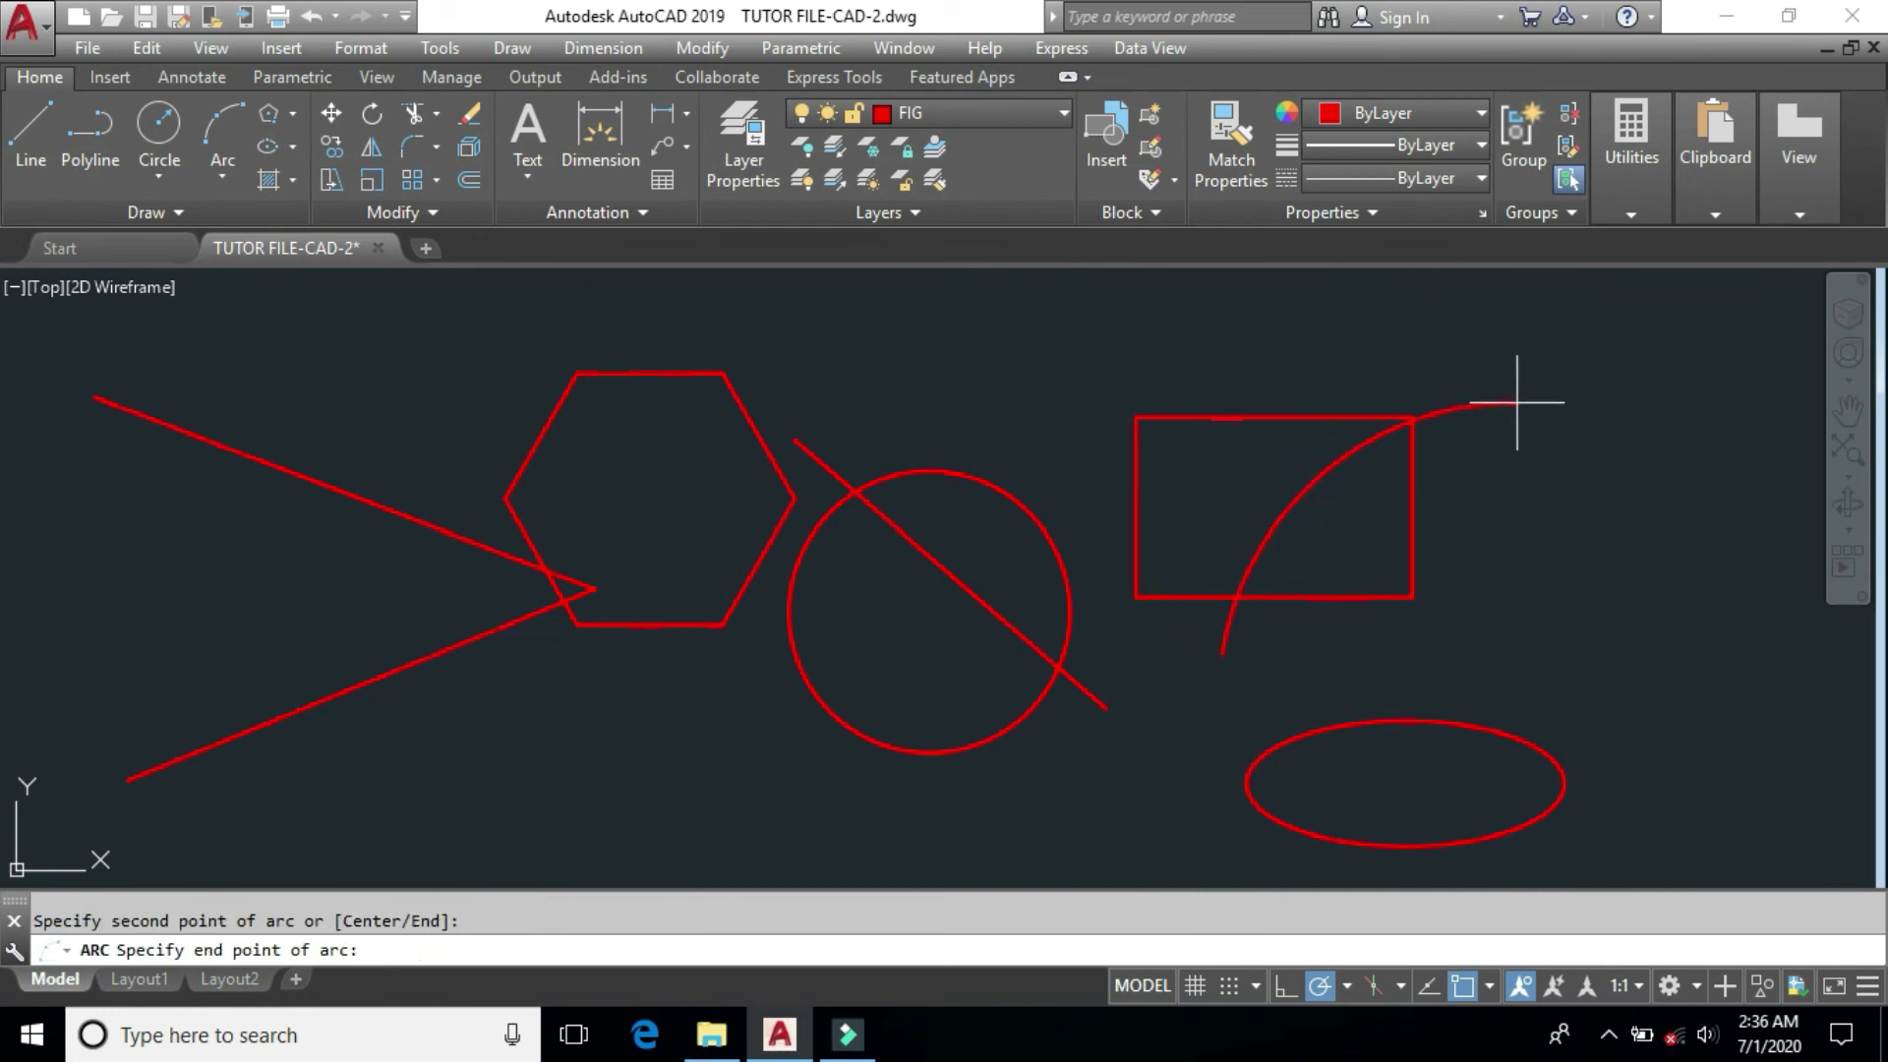
left_click(1554, 467)
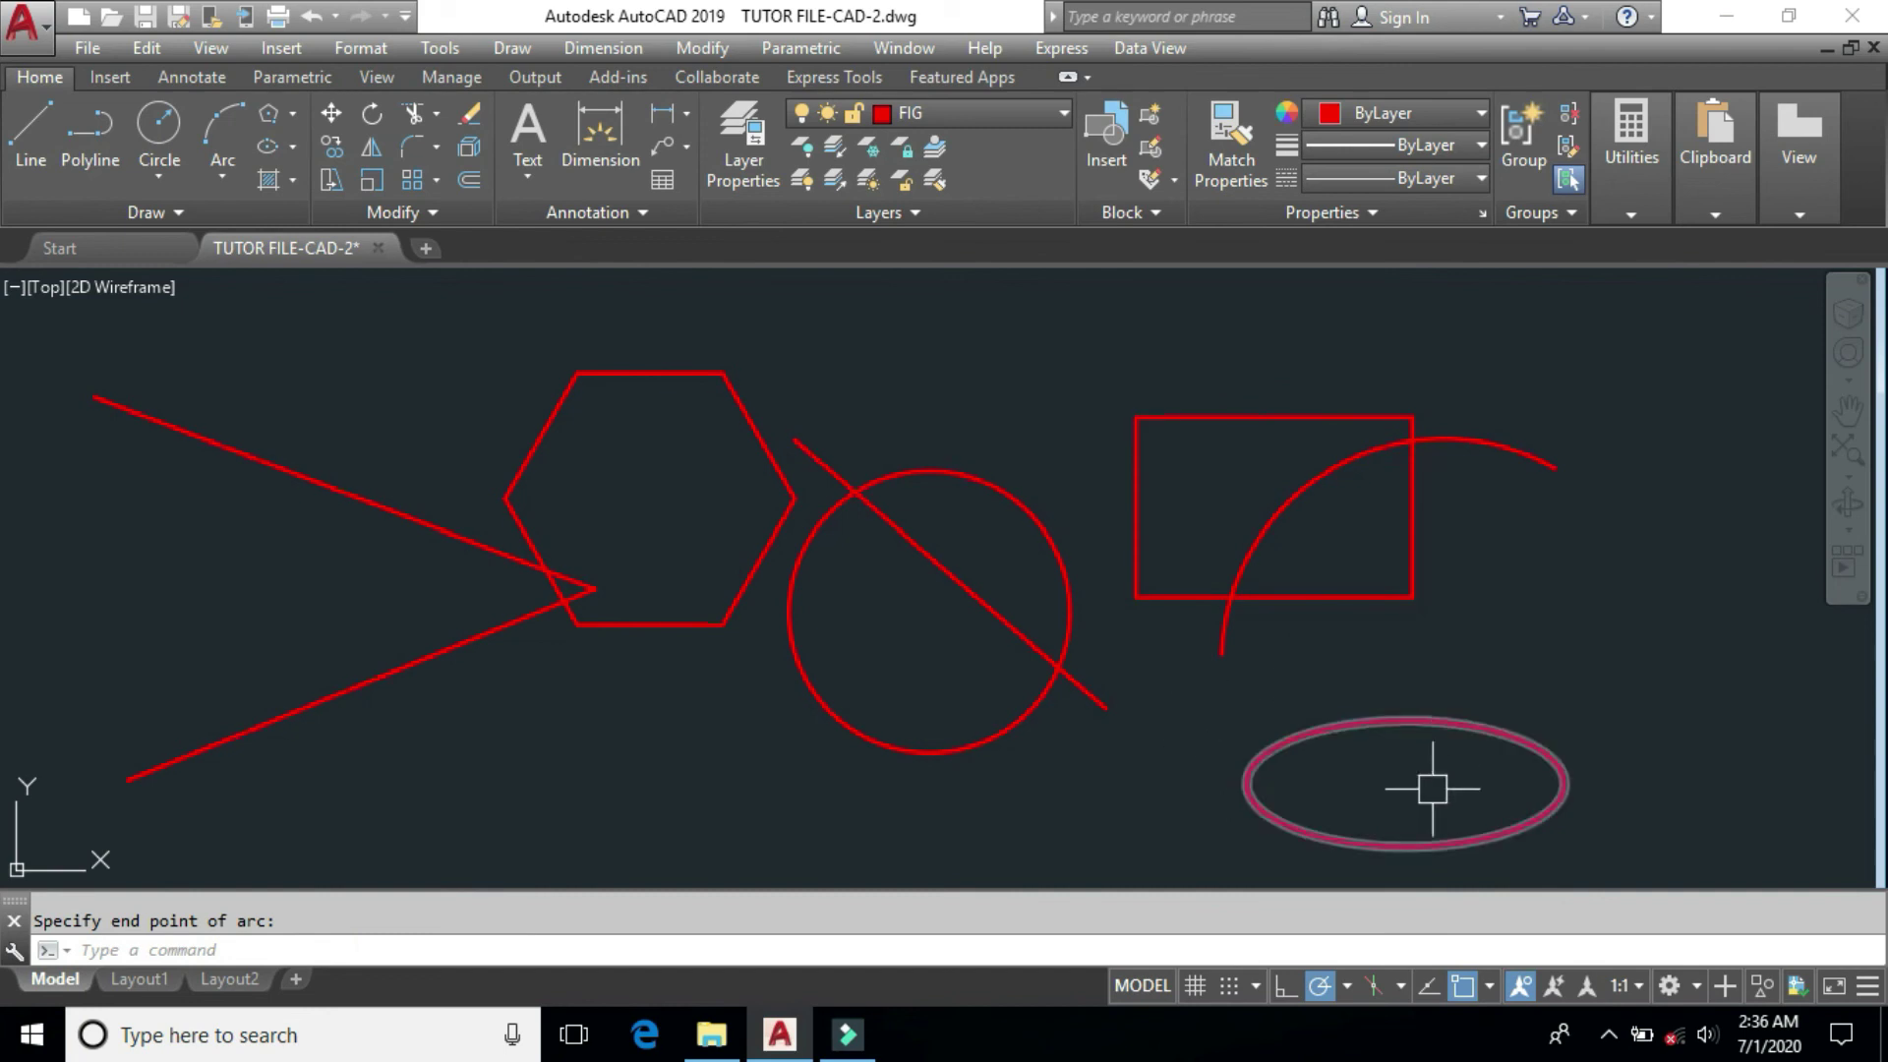
Dismiss the snap mode list, finish the overlapping arc, and start the Line tool.
left_click(1487, 984)
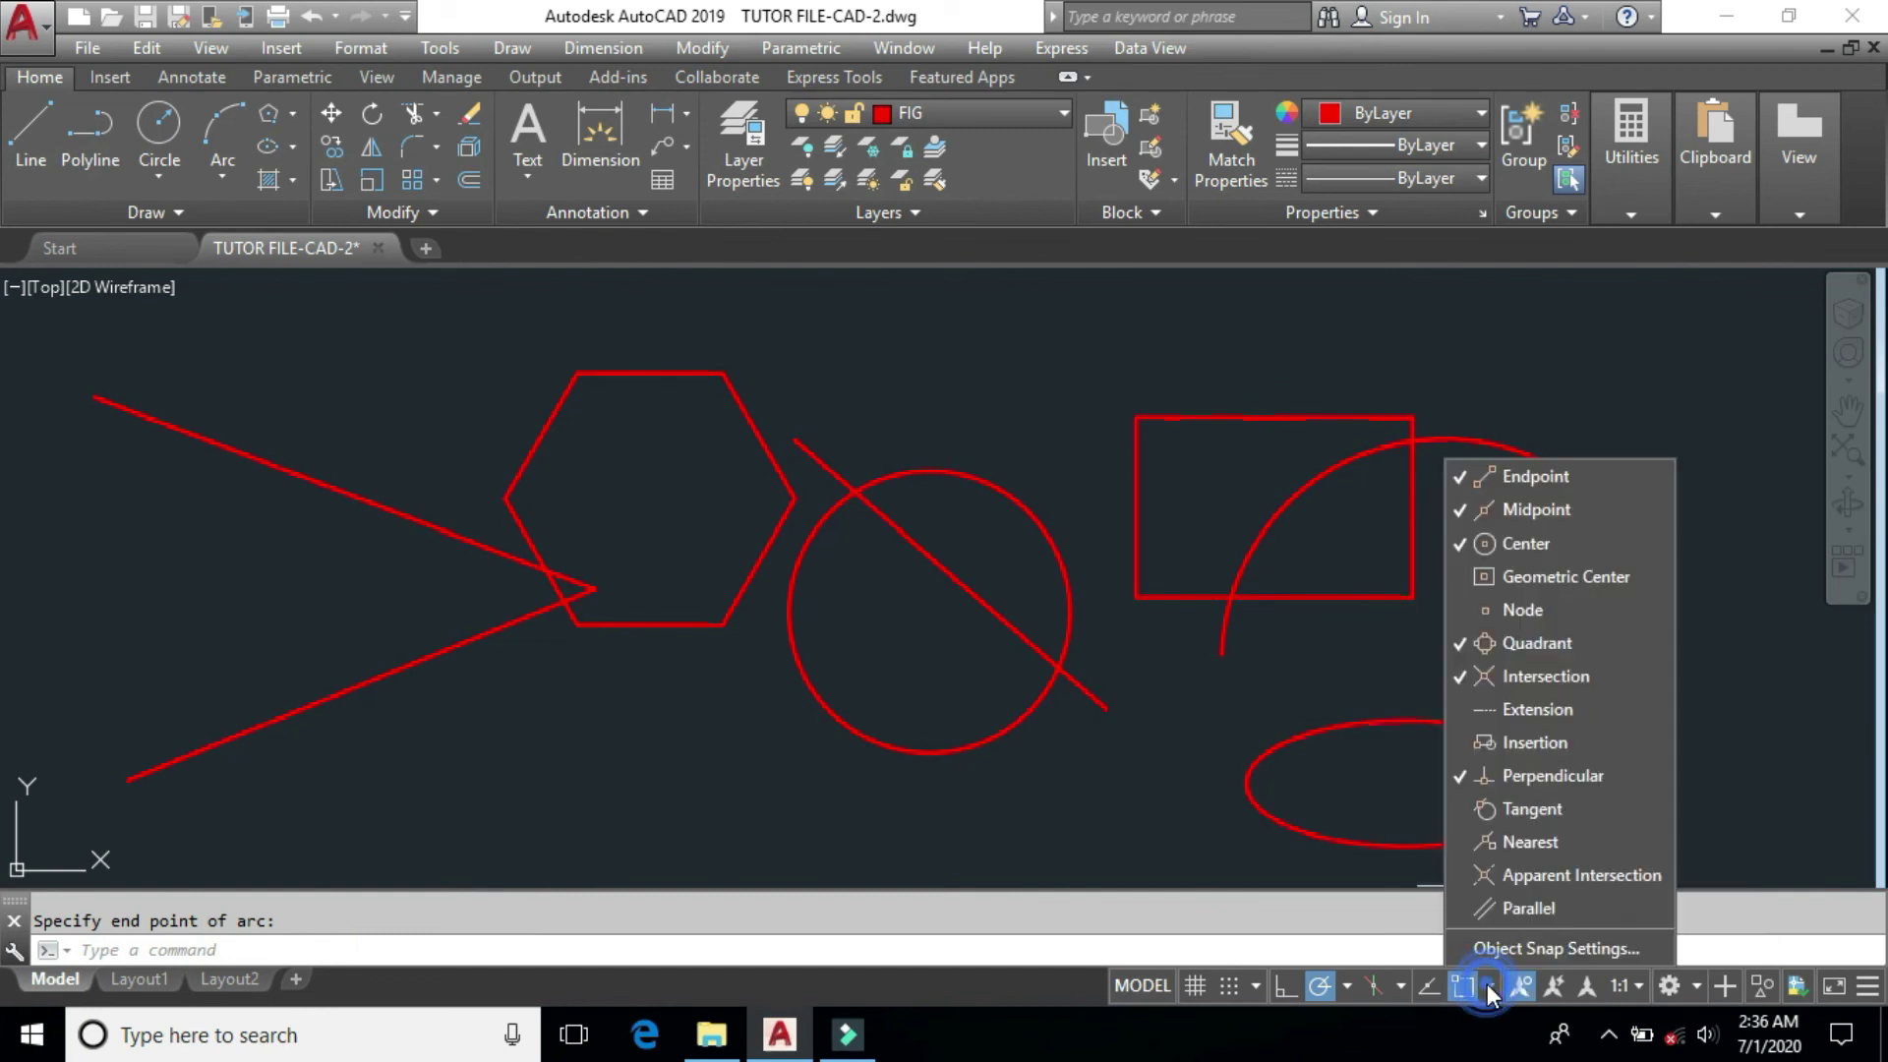
left_click(1749, 695)
left_click(1707, 750)
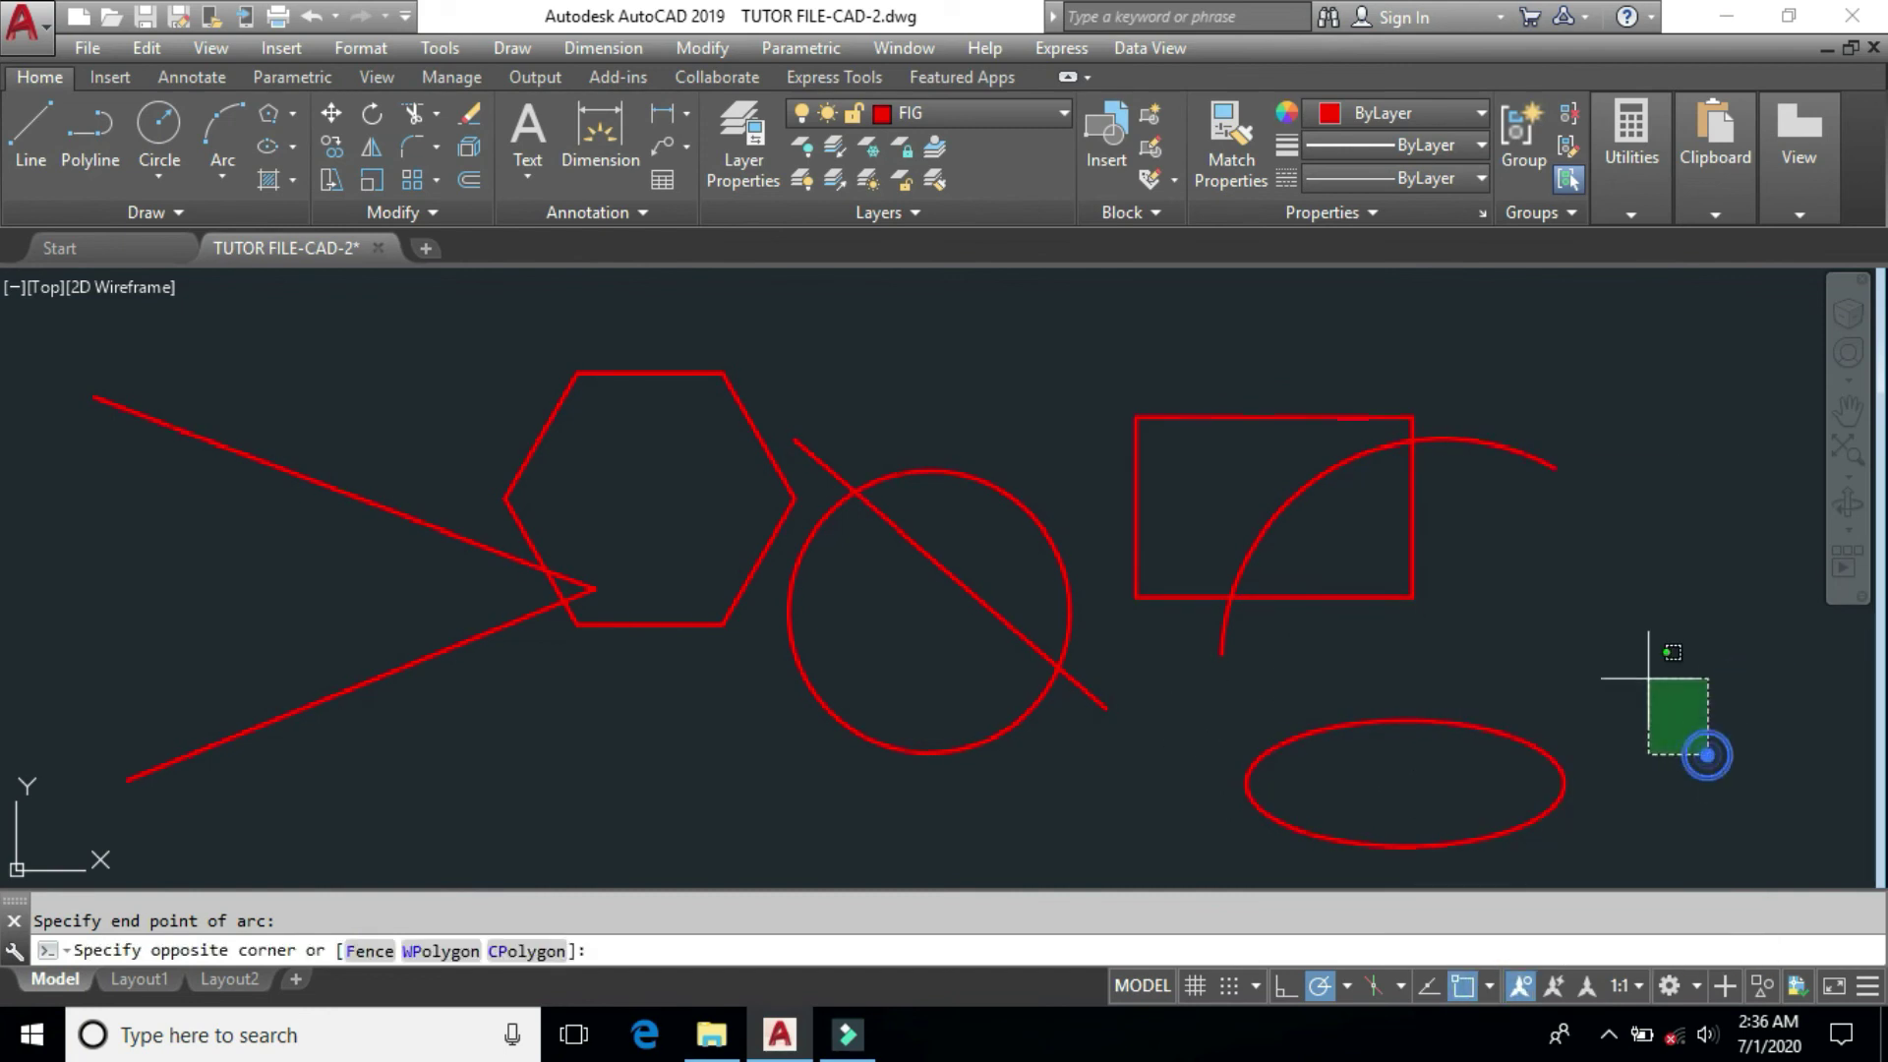
left_click(1644, 675)
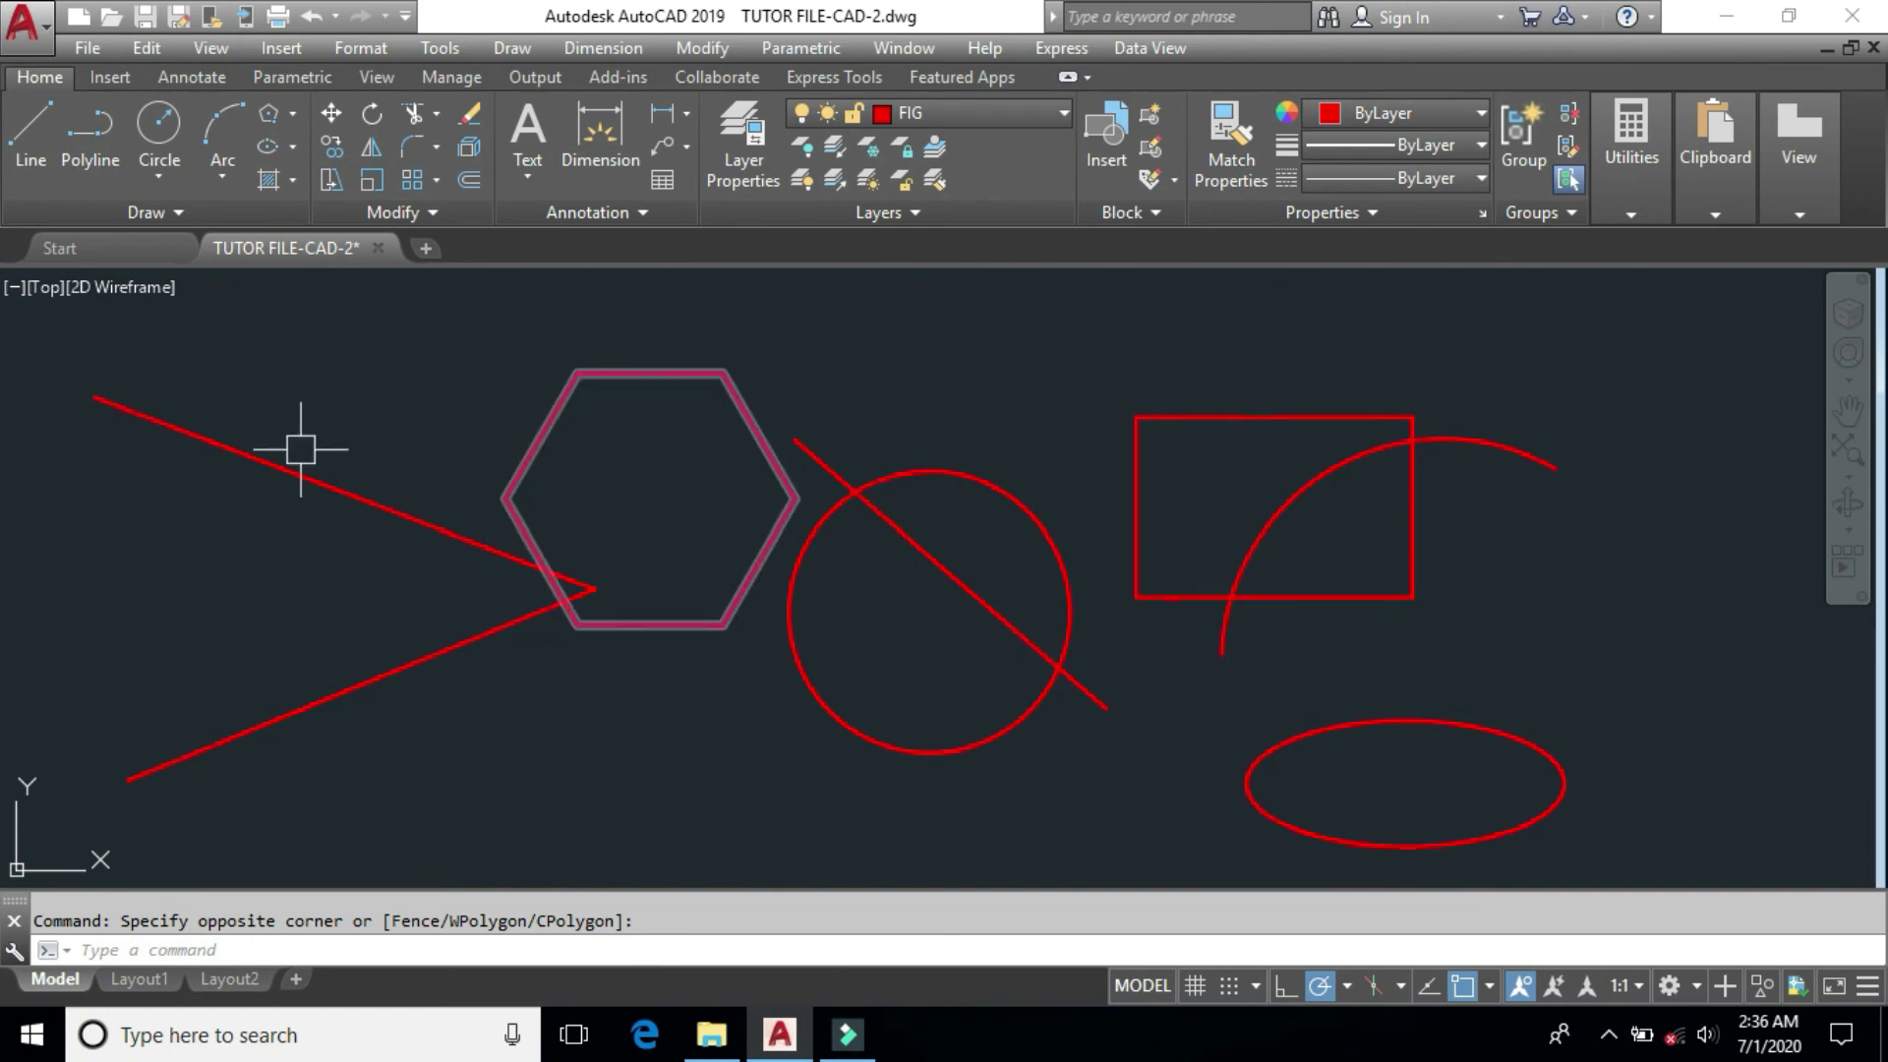
left_click(33, 128)
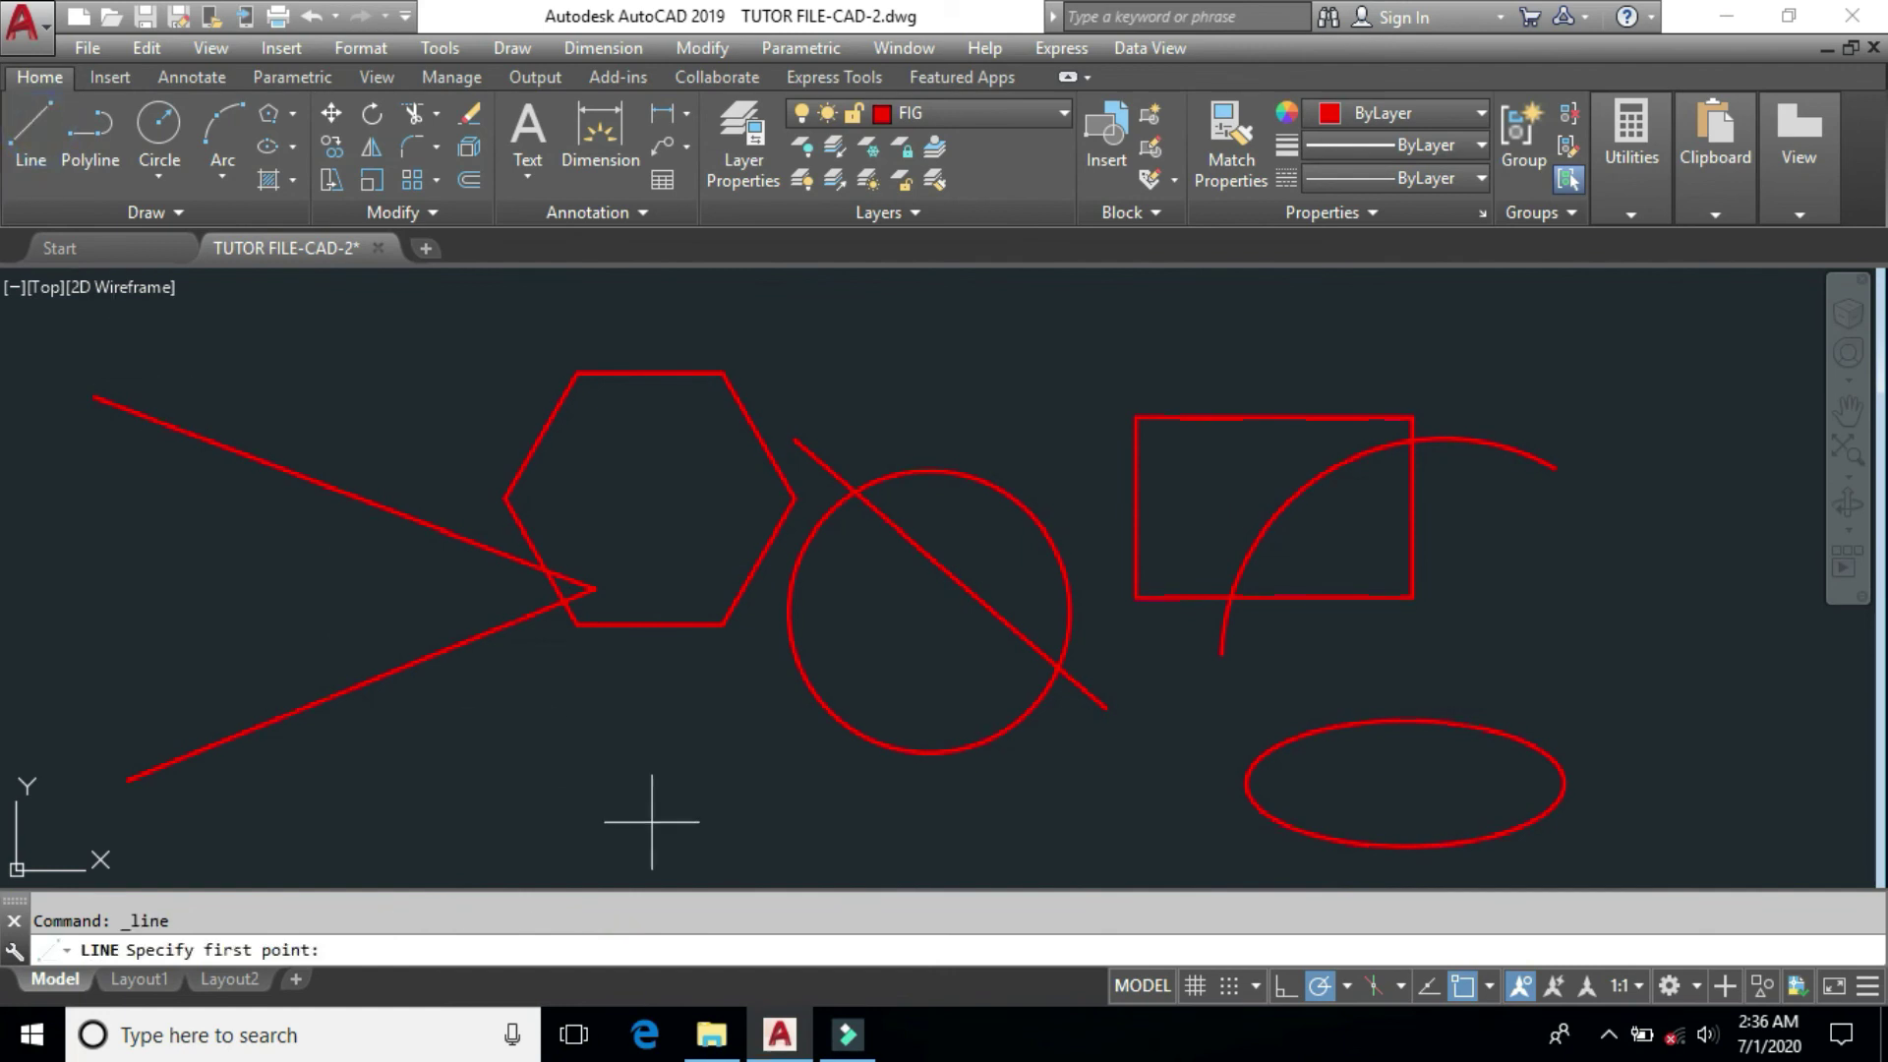
Pan the drawing right and draw a line closing the V-shape into a triangle.
middle_click_drag(506, 730, 922, 698)
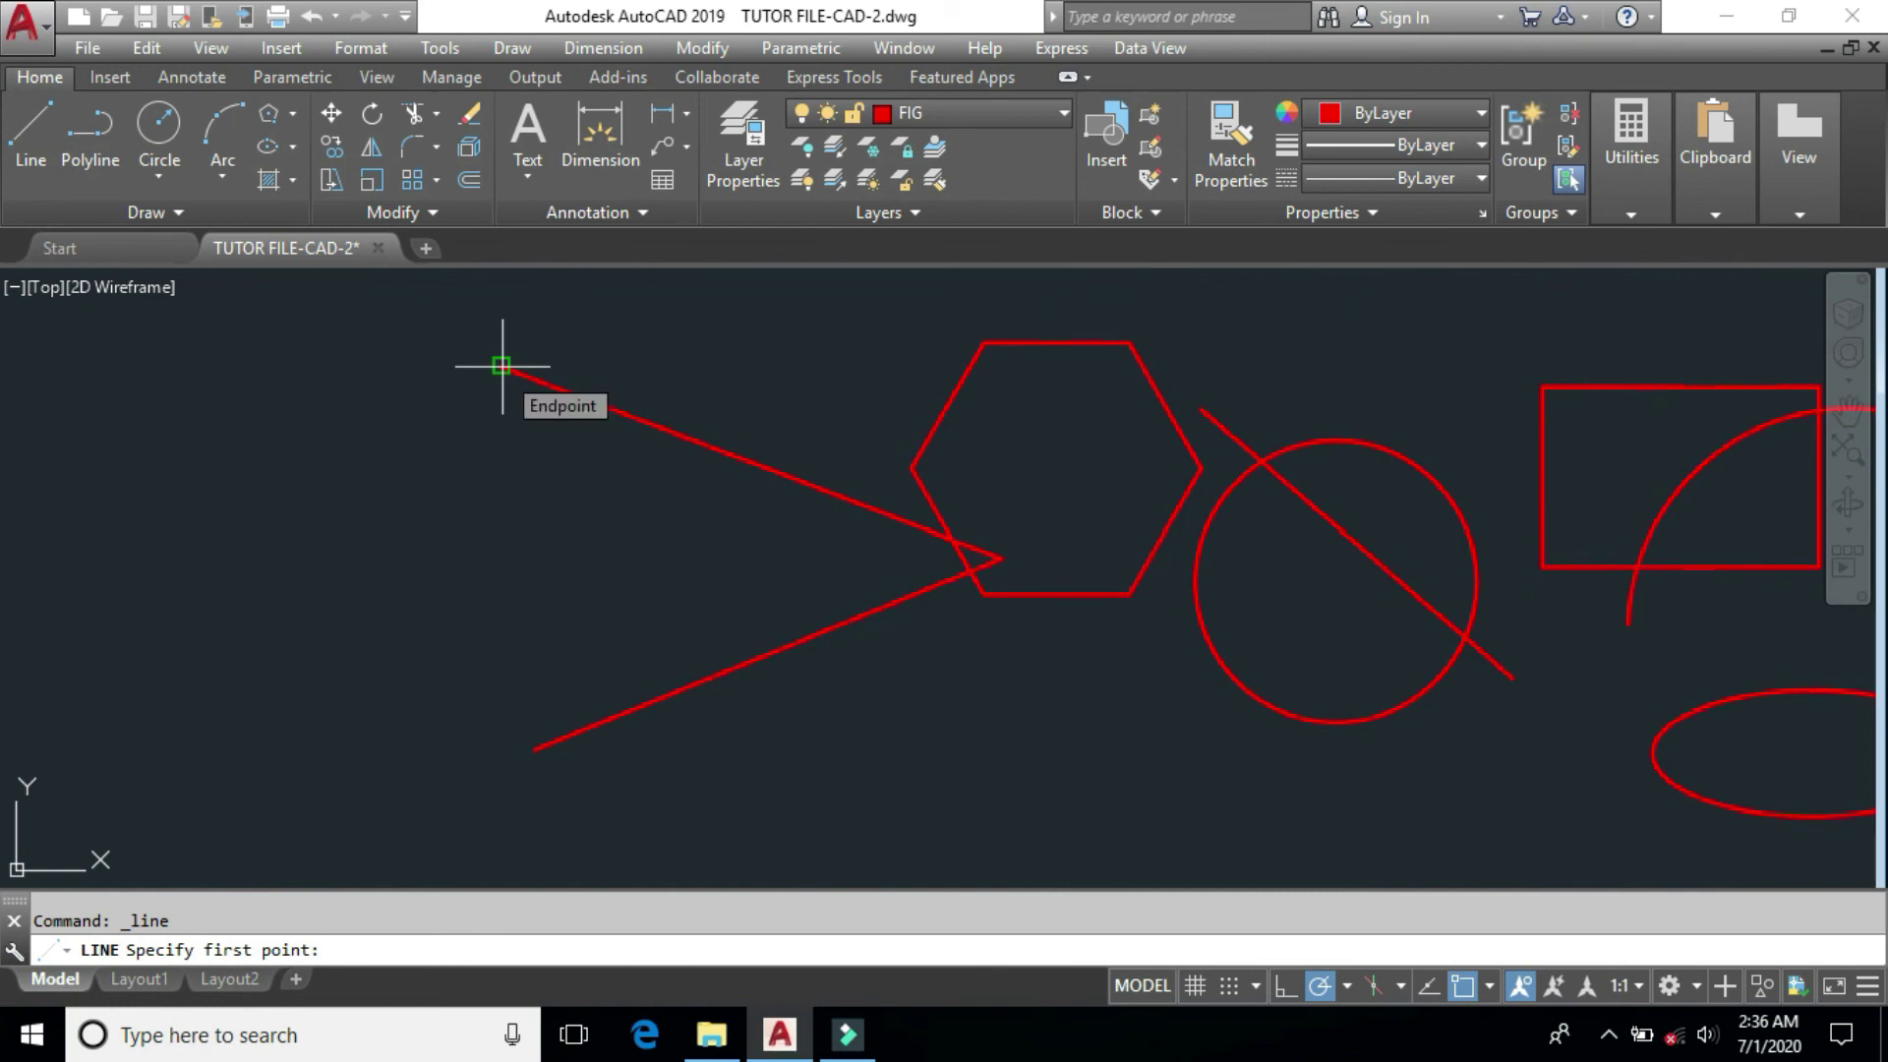
left_click(501, 365)
left_click(531, 744)
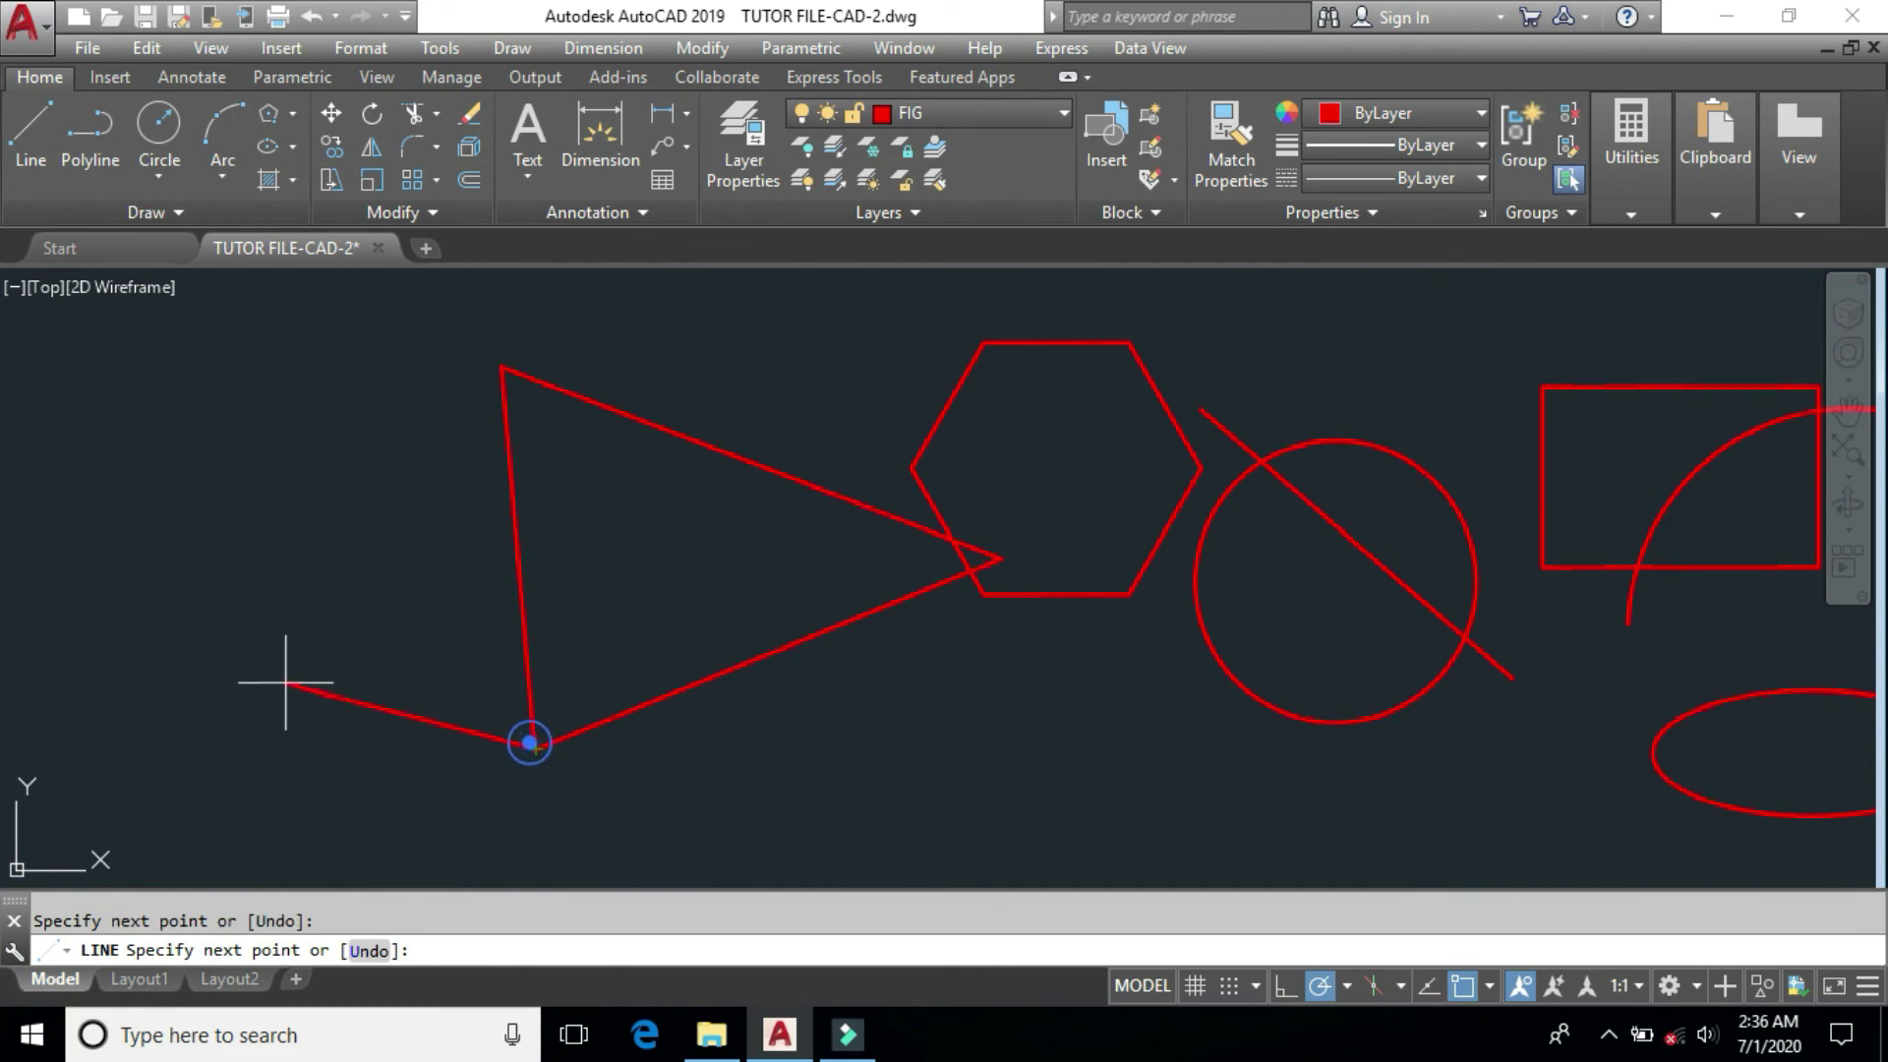
key("Return")
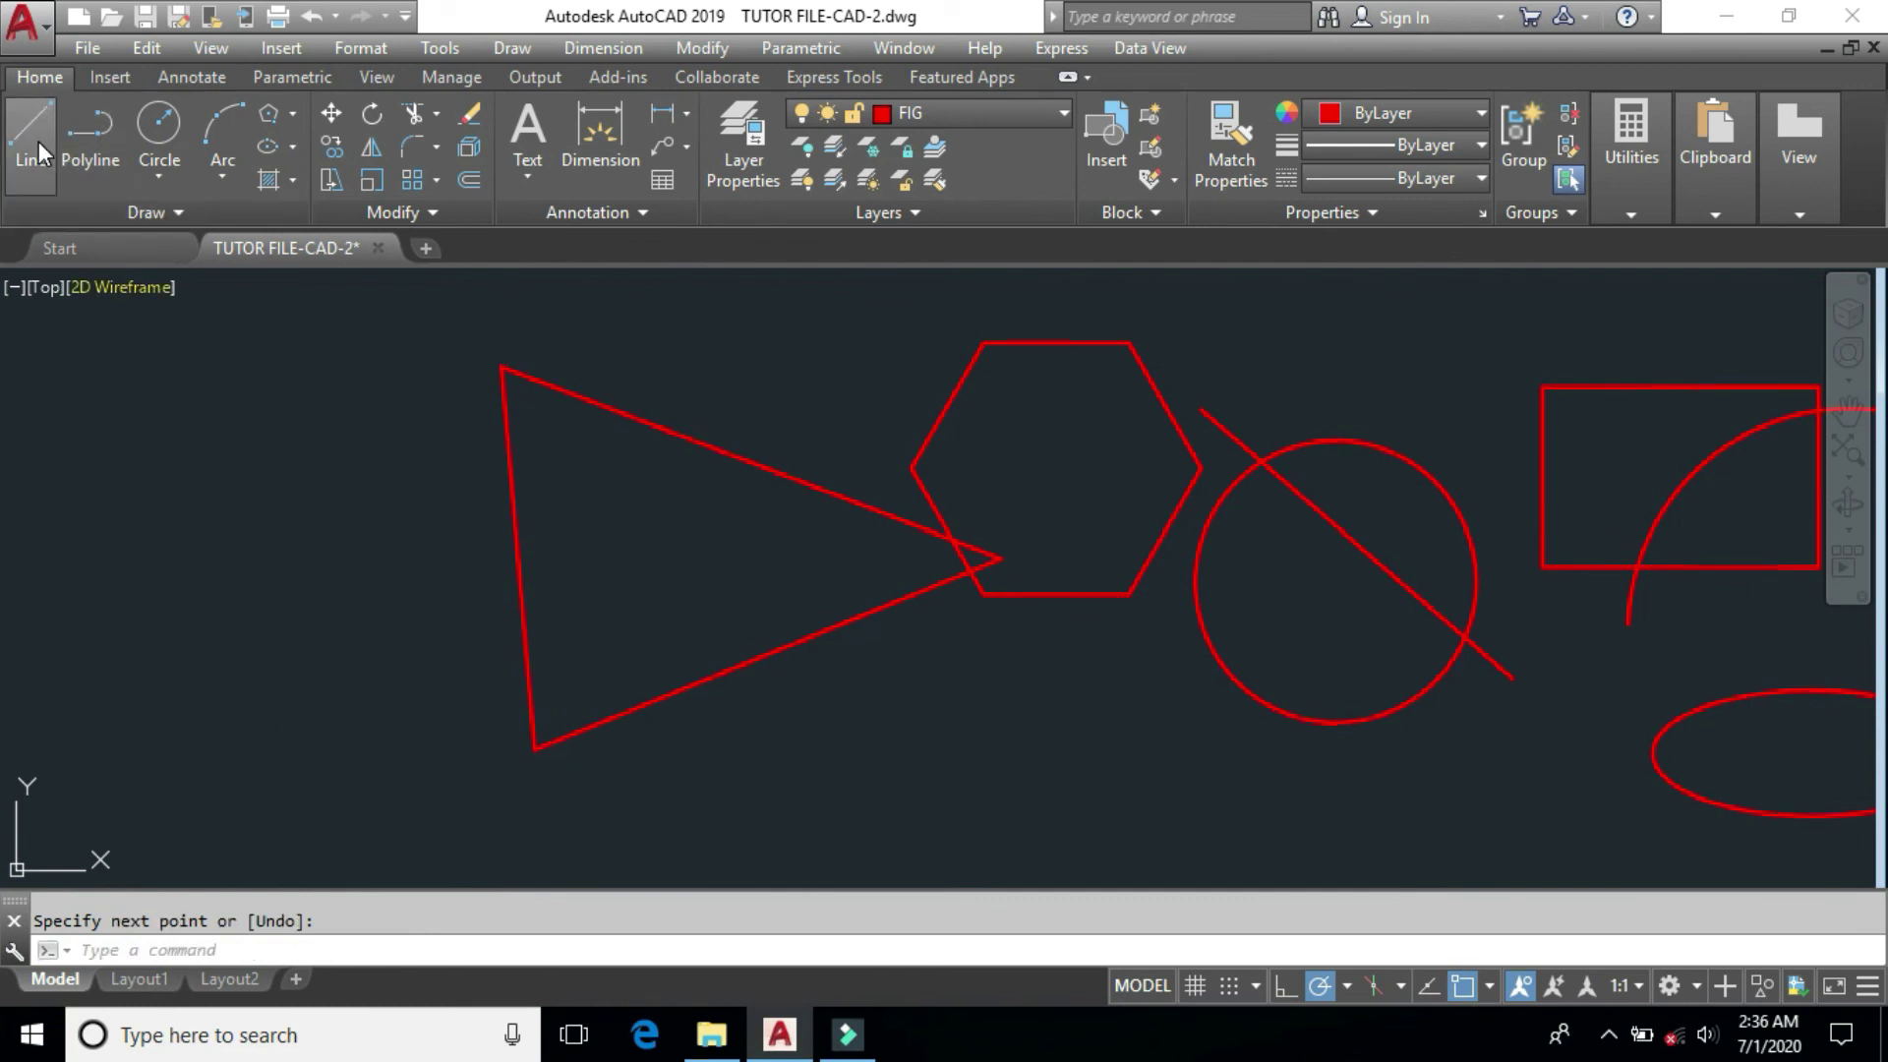
Start another line and pan the view so the shapes shift left.
left_click(39, 140)
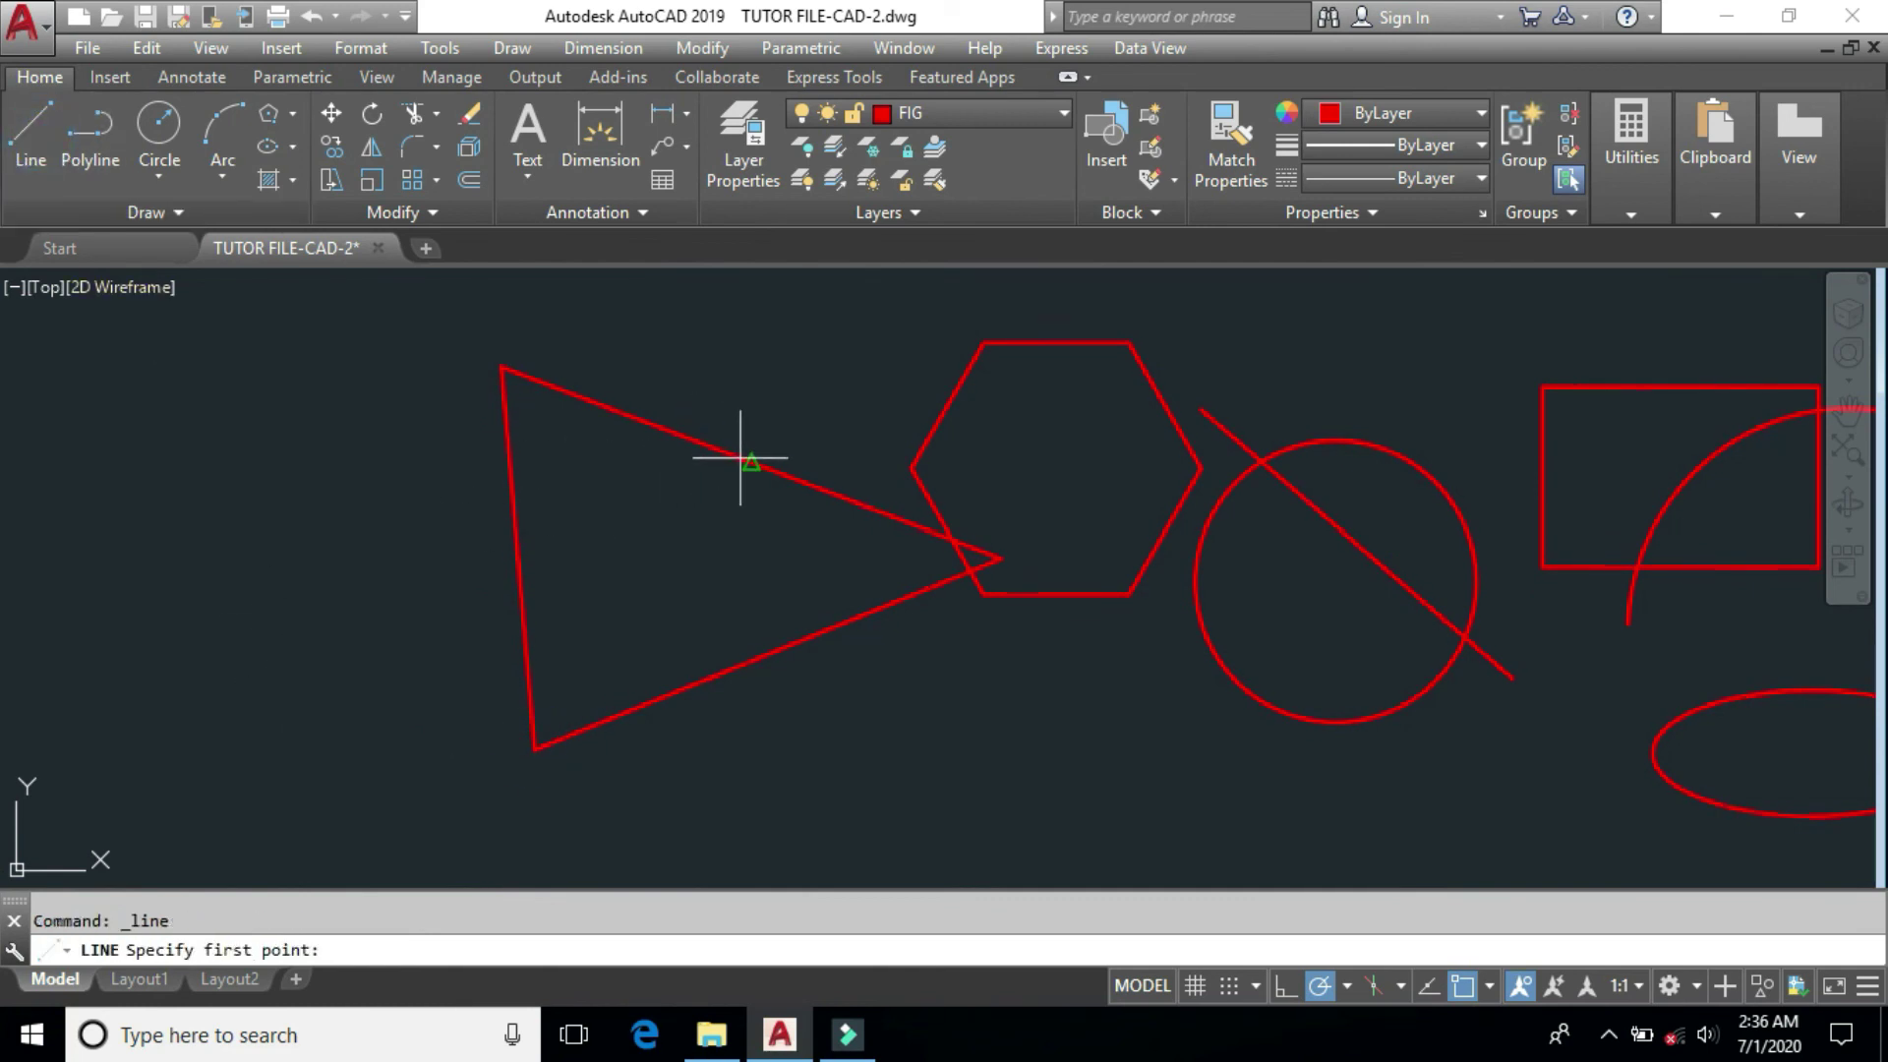
middle_click_drag(944, 699, 709, 699)
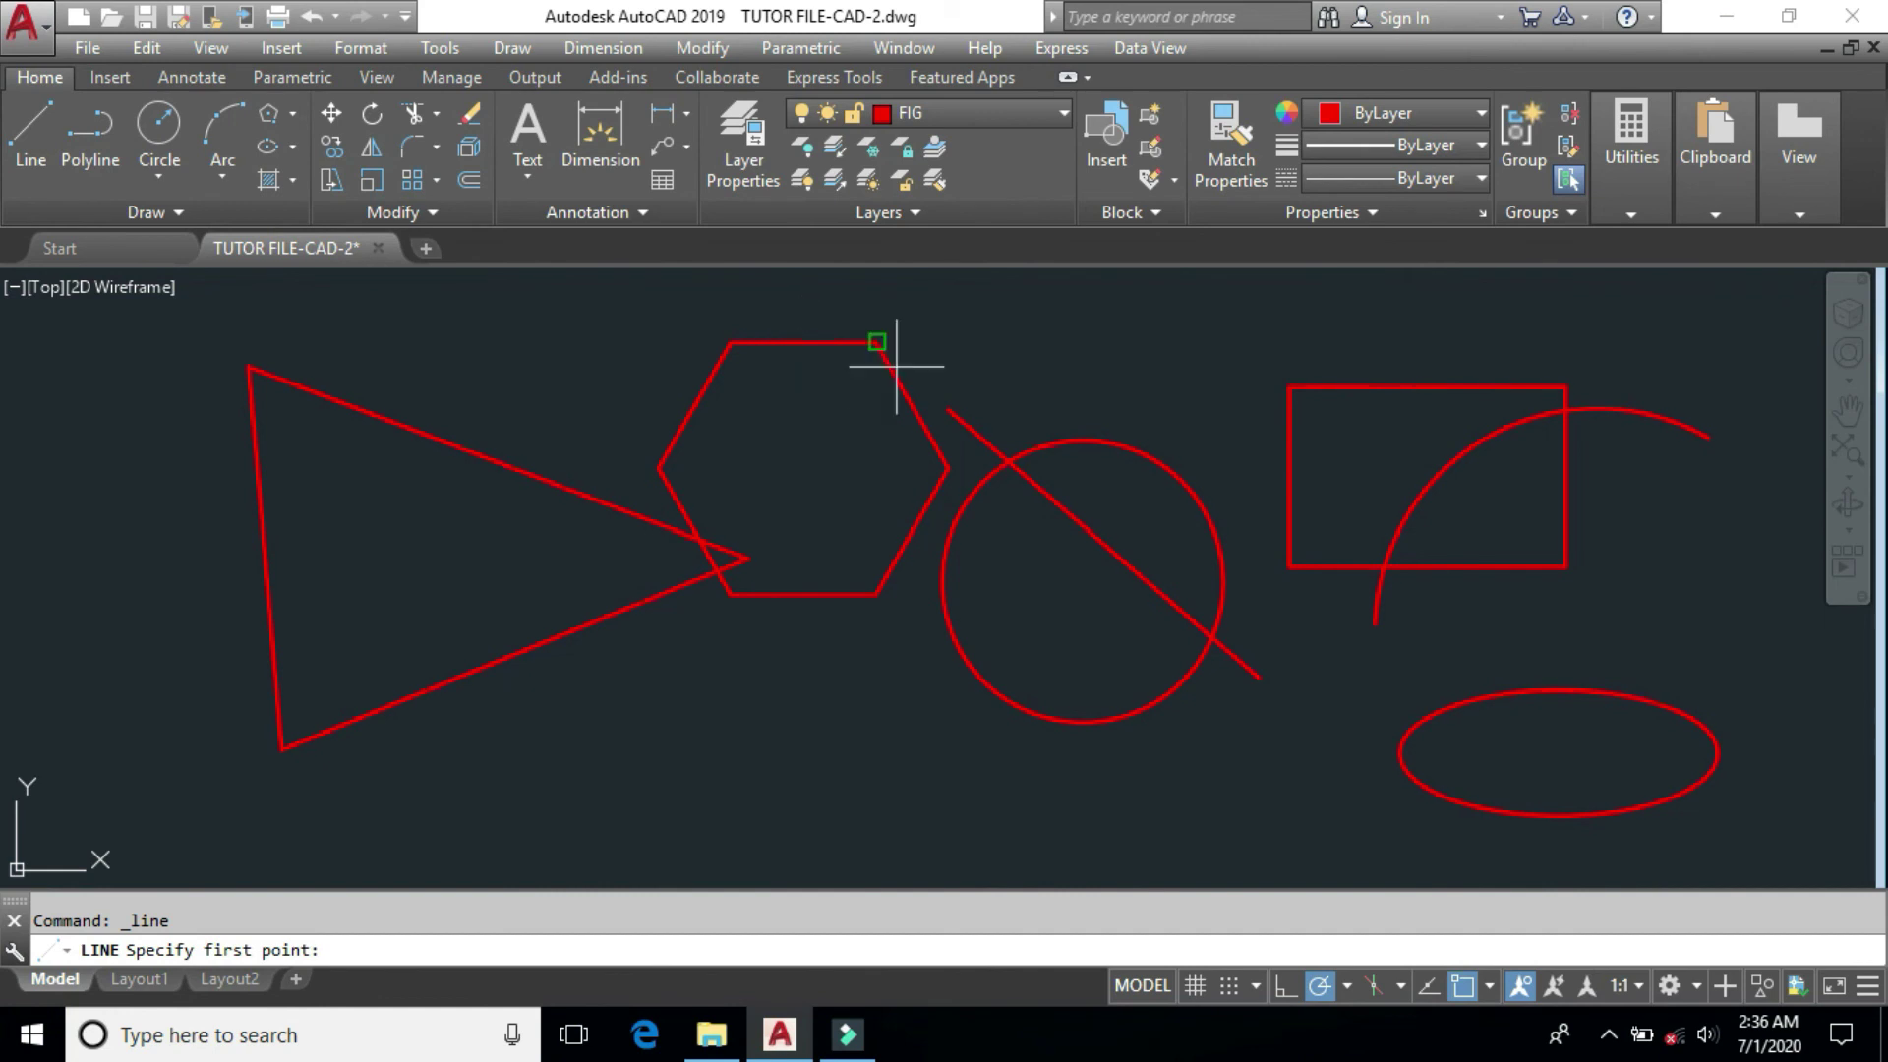
middle_click_drag(1266, 792, 1071, 769)
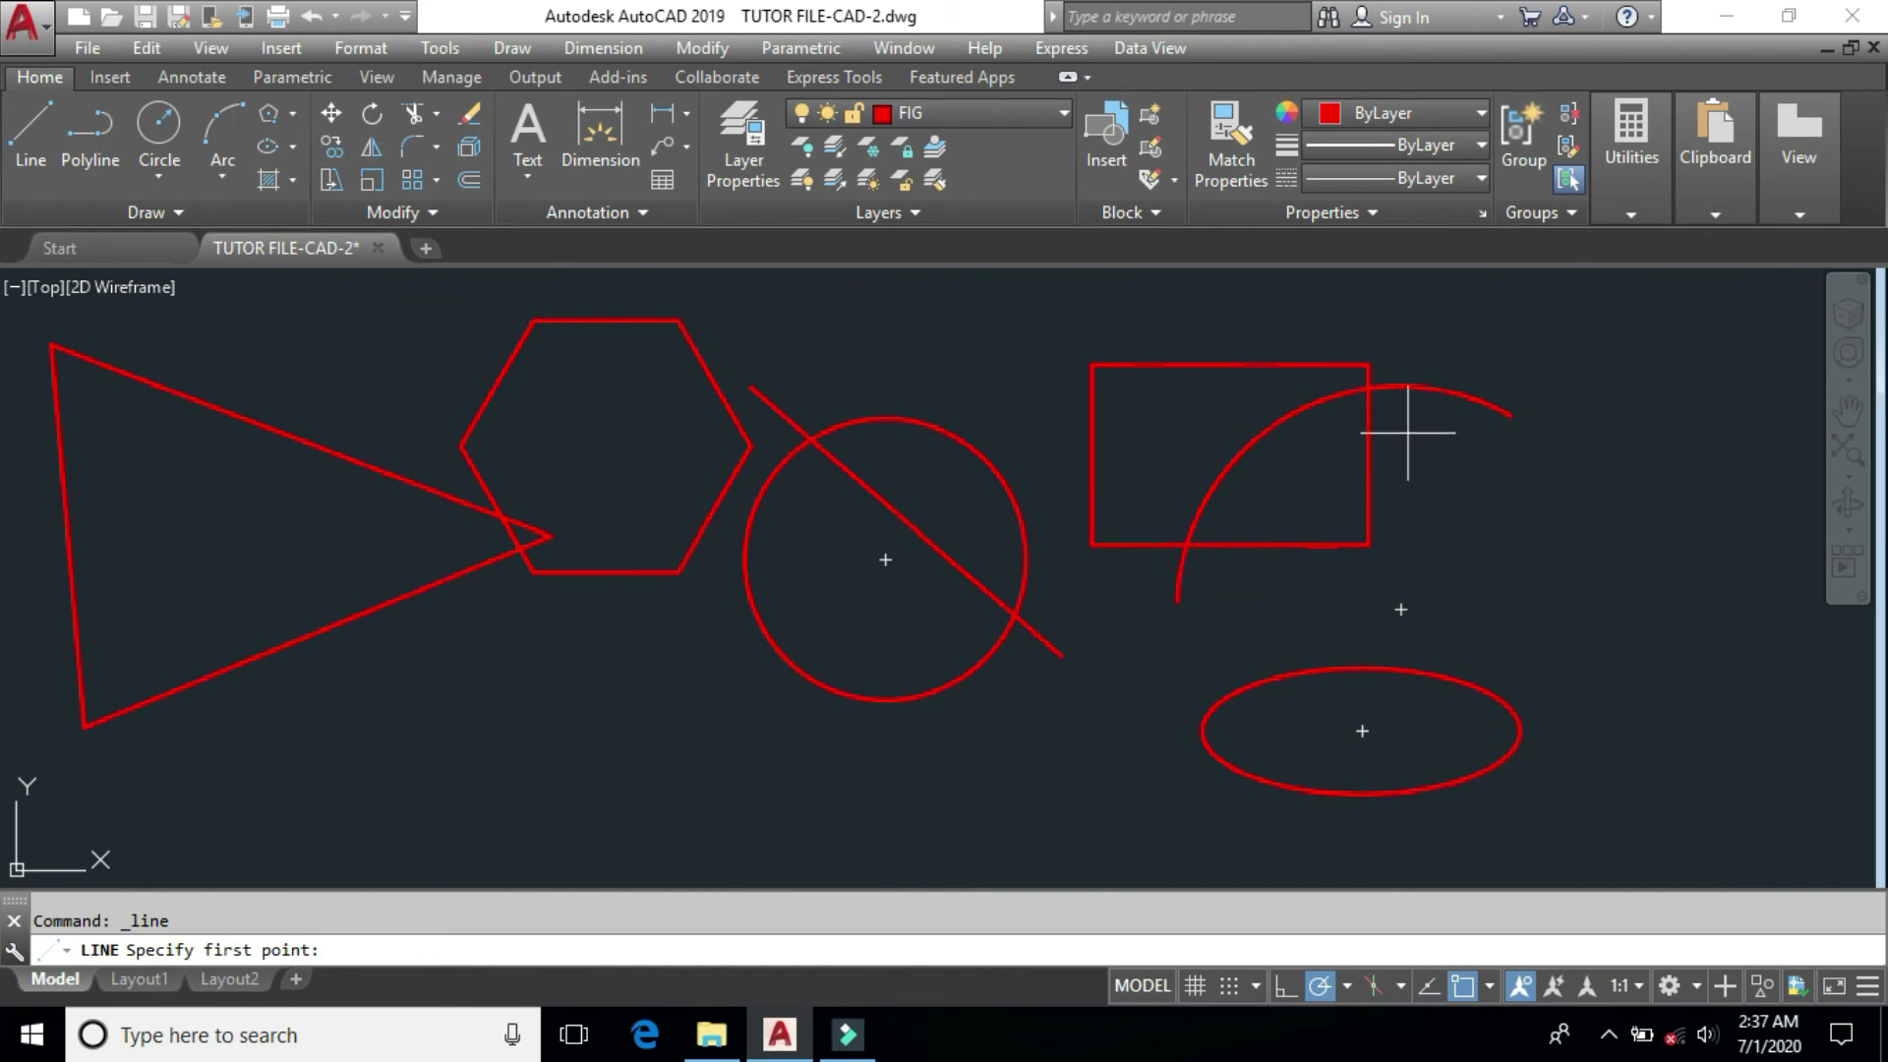
With polar tracking off, draw a short line ending perpendicular on the circle's diagonal line.
middle_click_drag(970, 451, 932, 609)
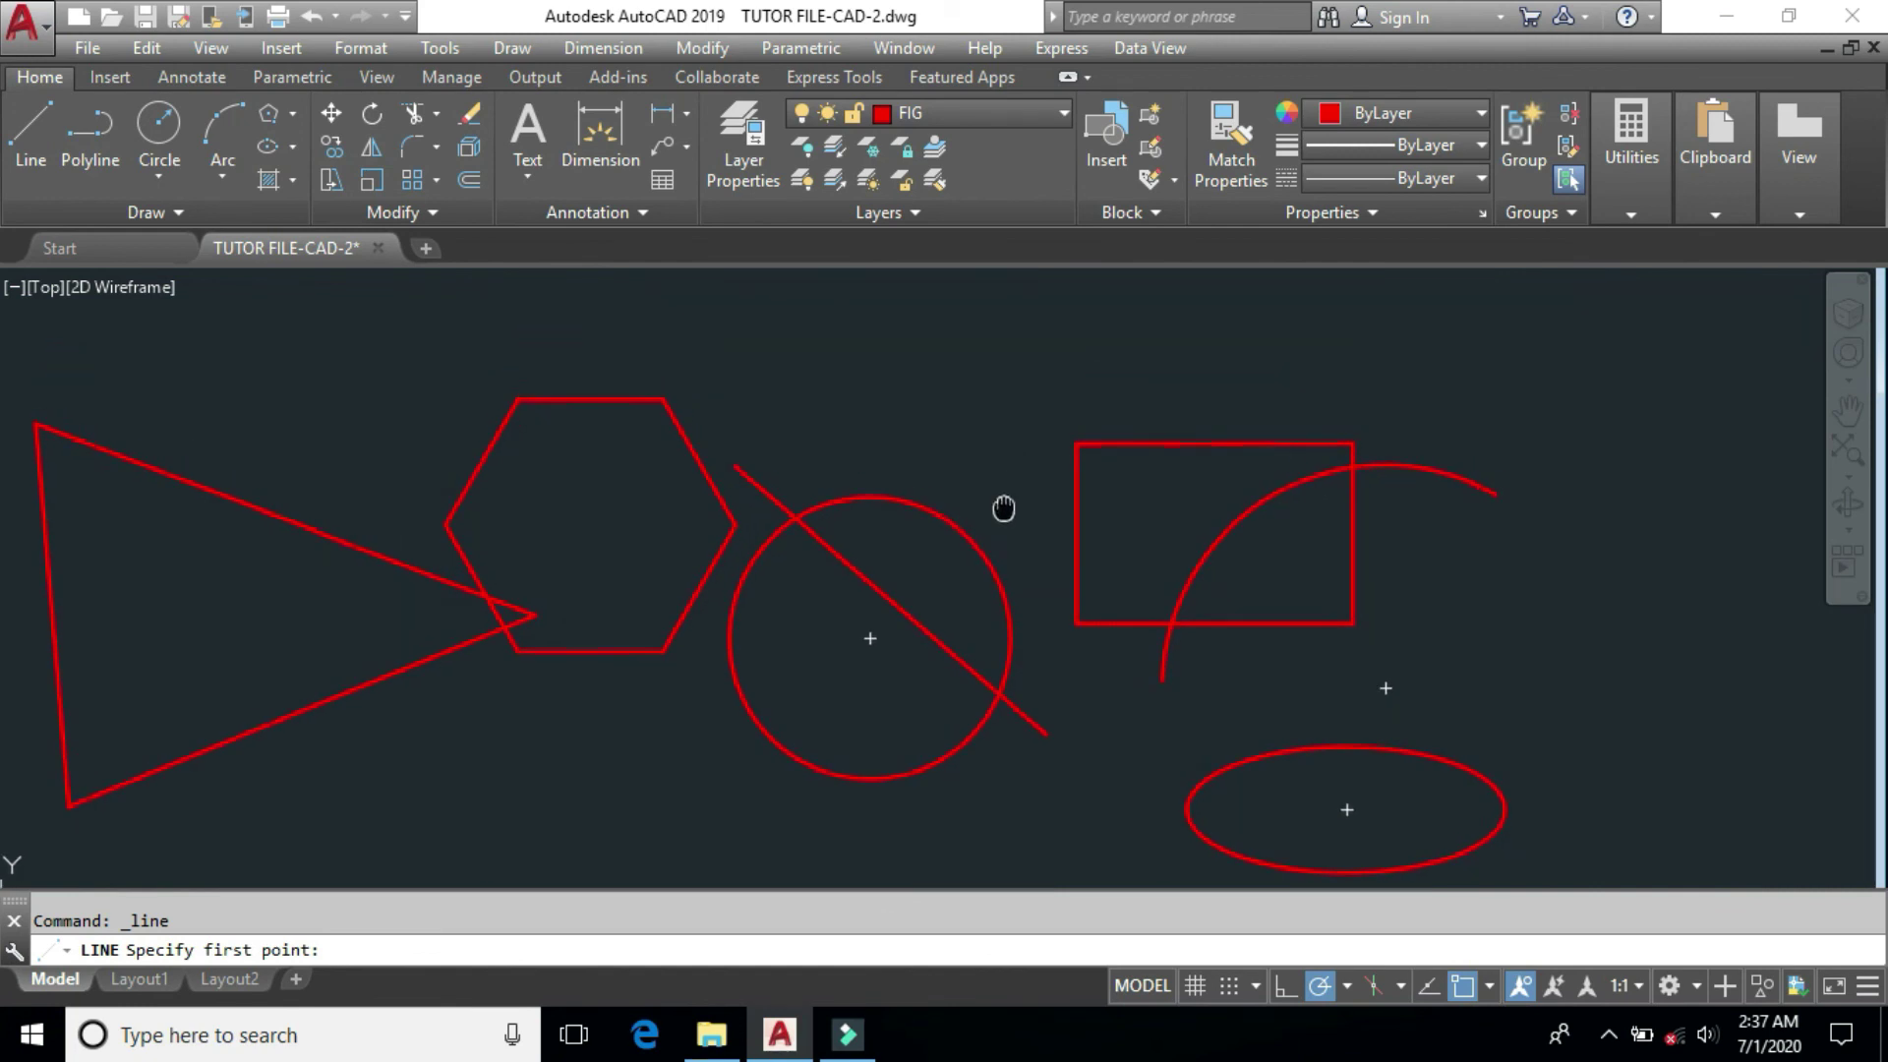
scroll(721, 552, "up", 3)
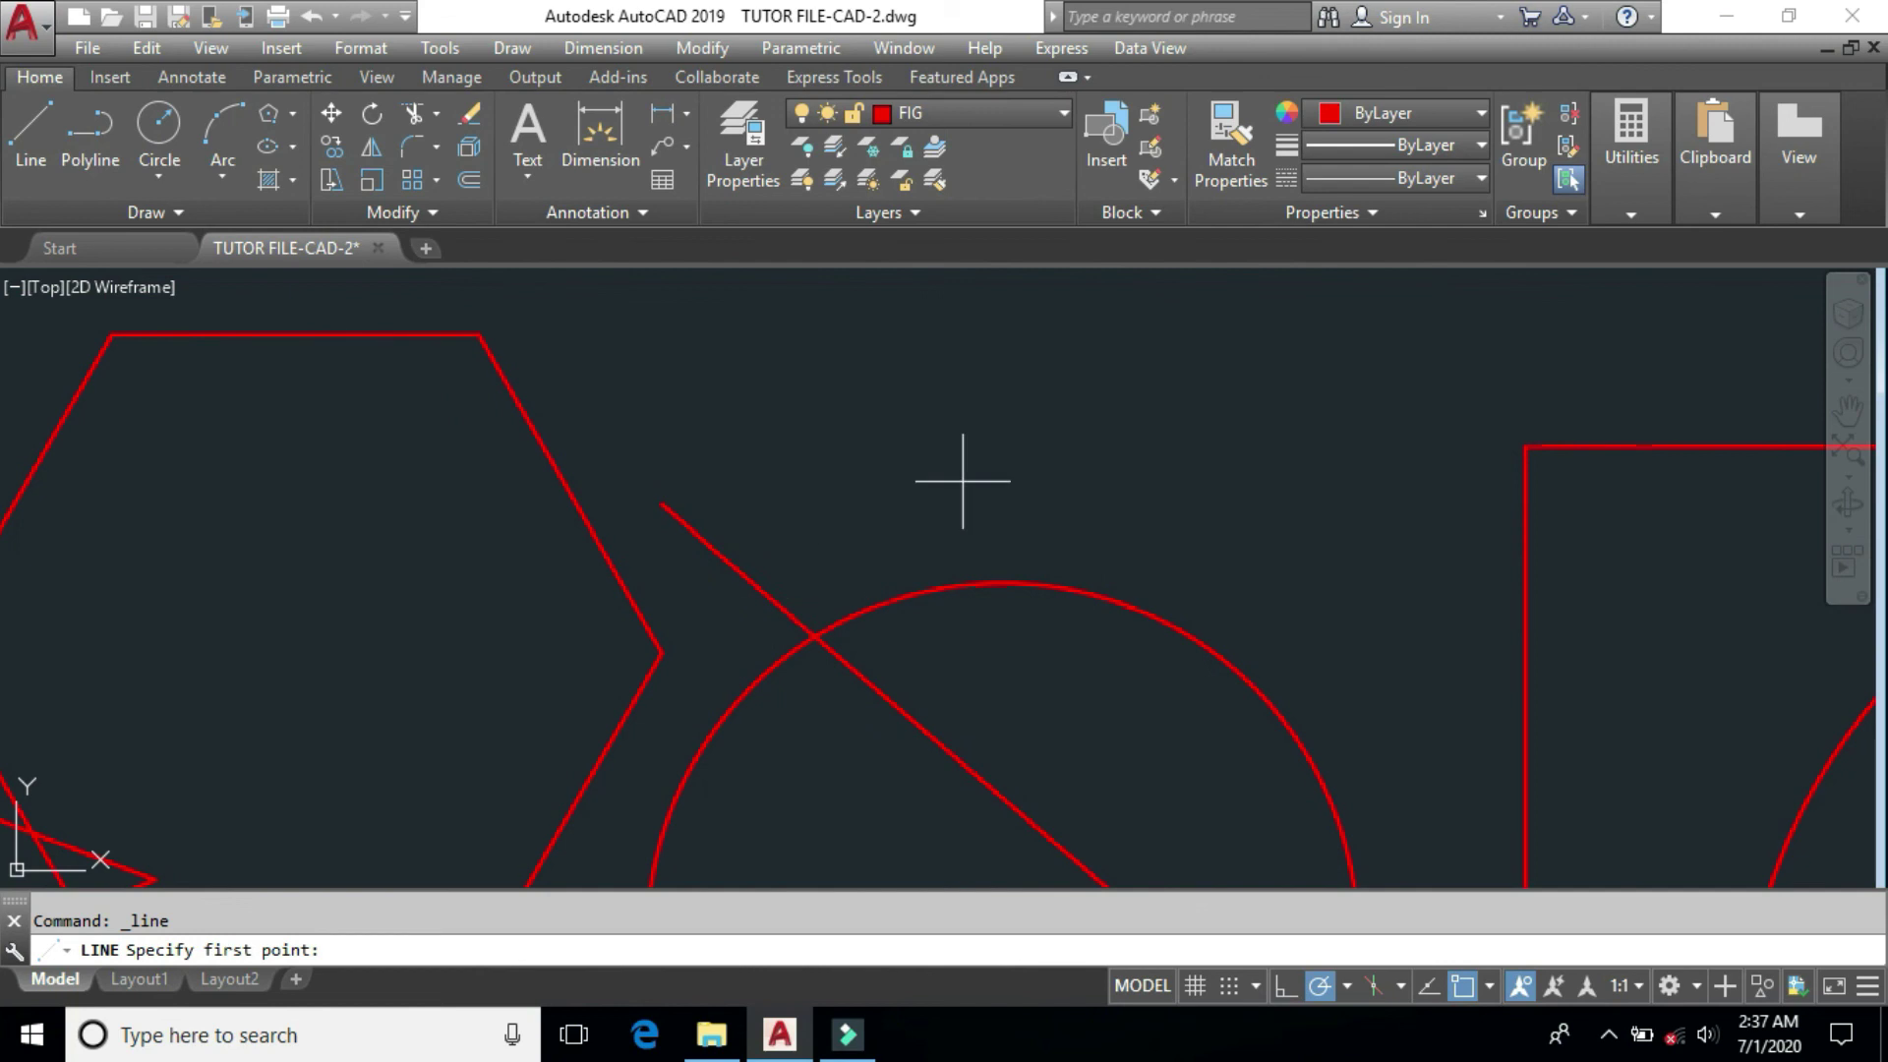
left_click(999, 344)
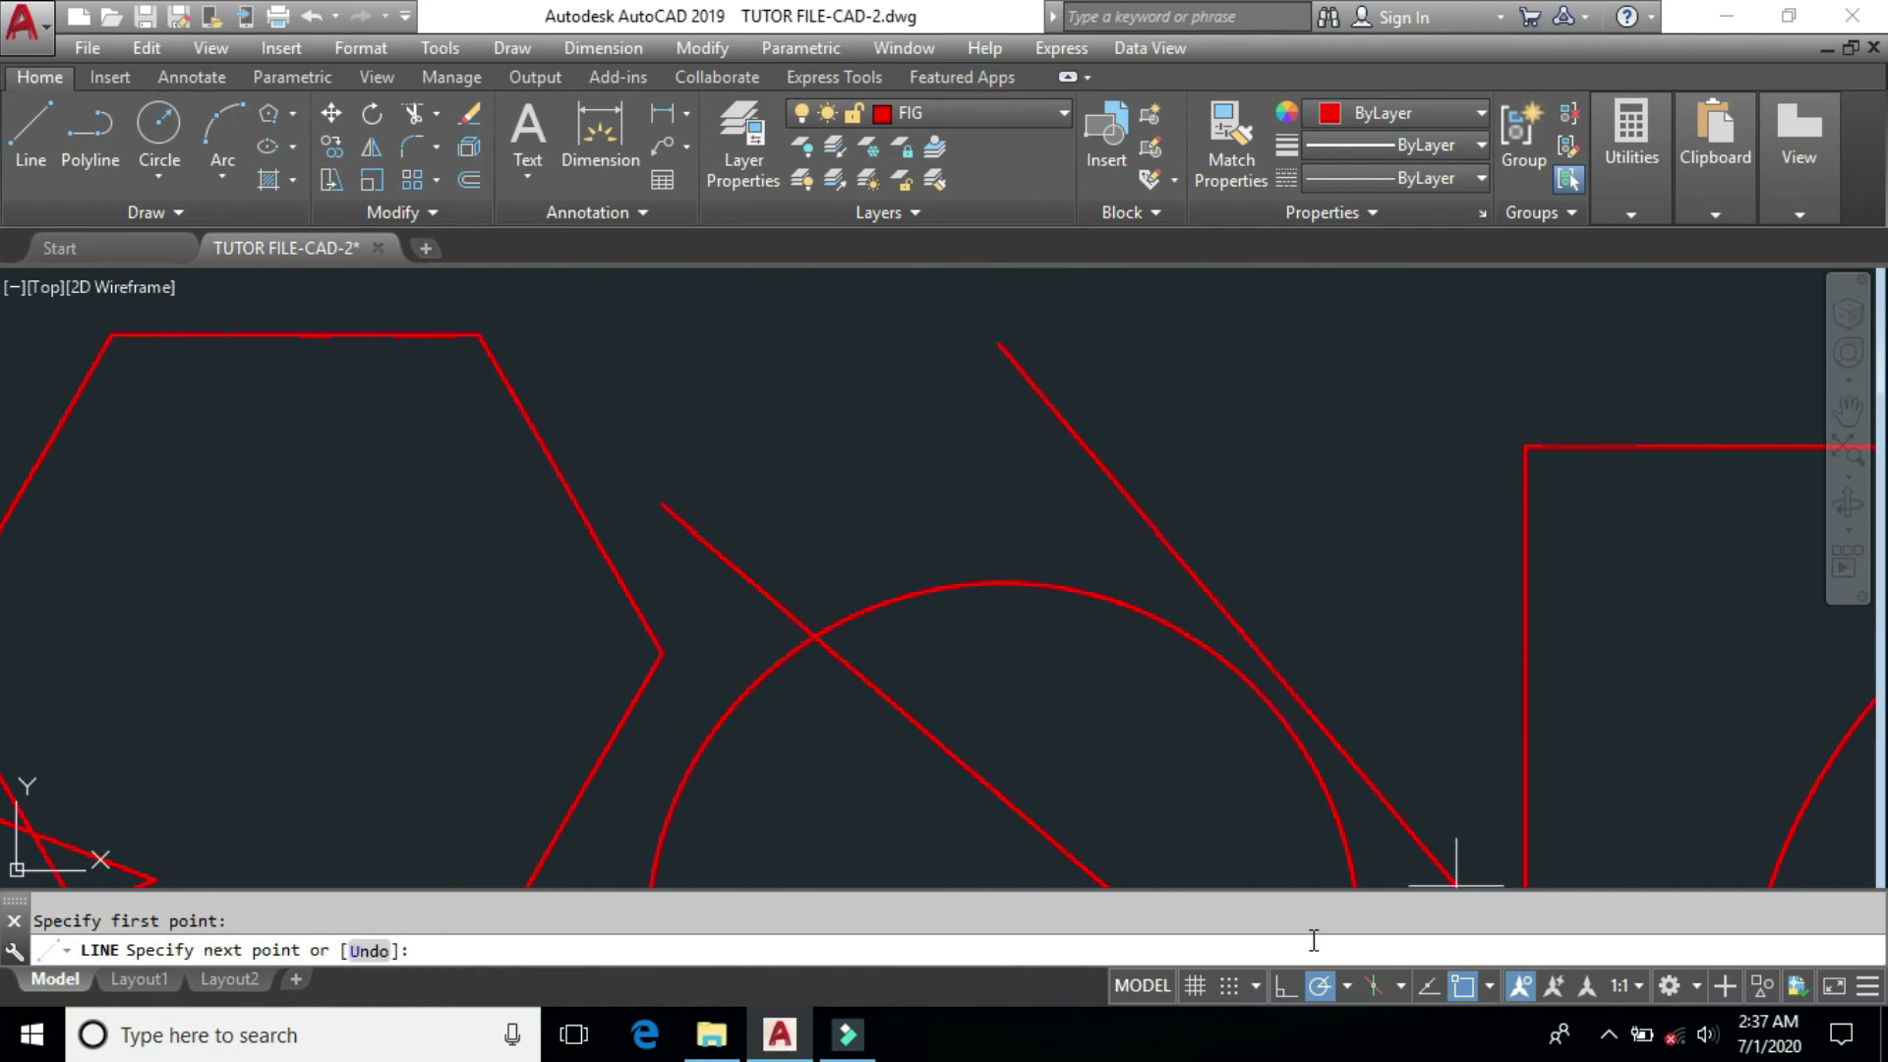
left_click(1319, 985)
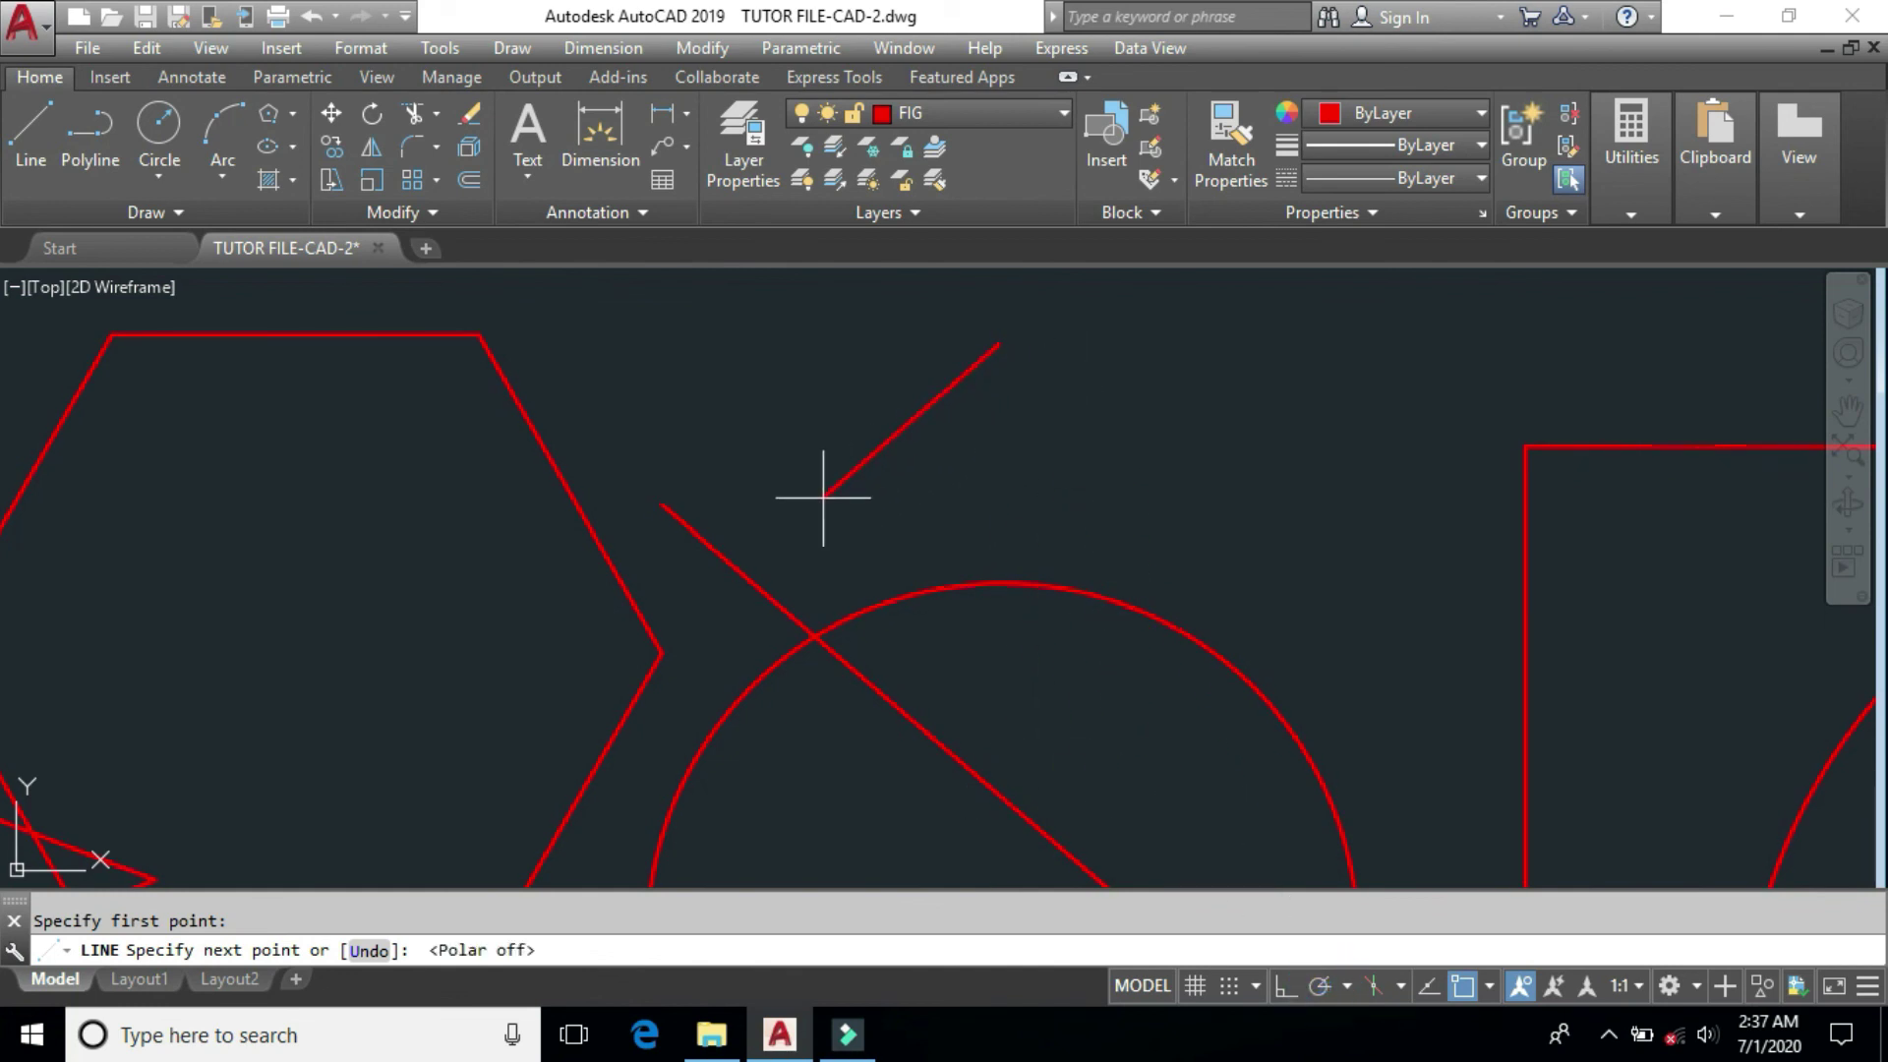
left_click(777, 602)
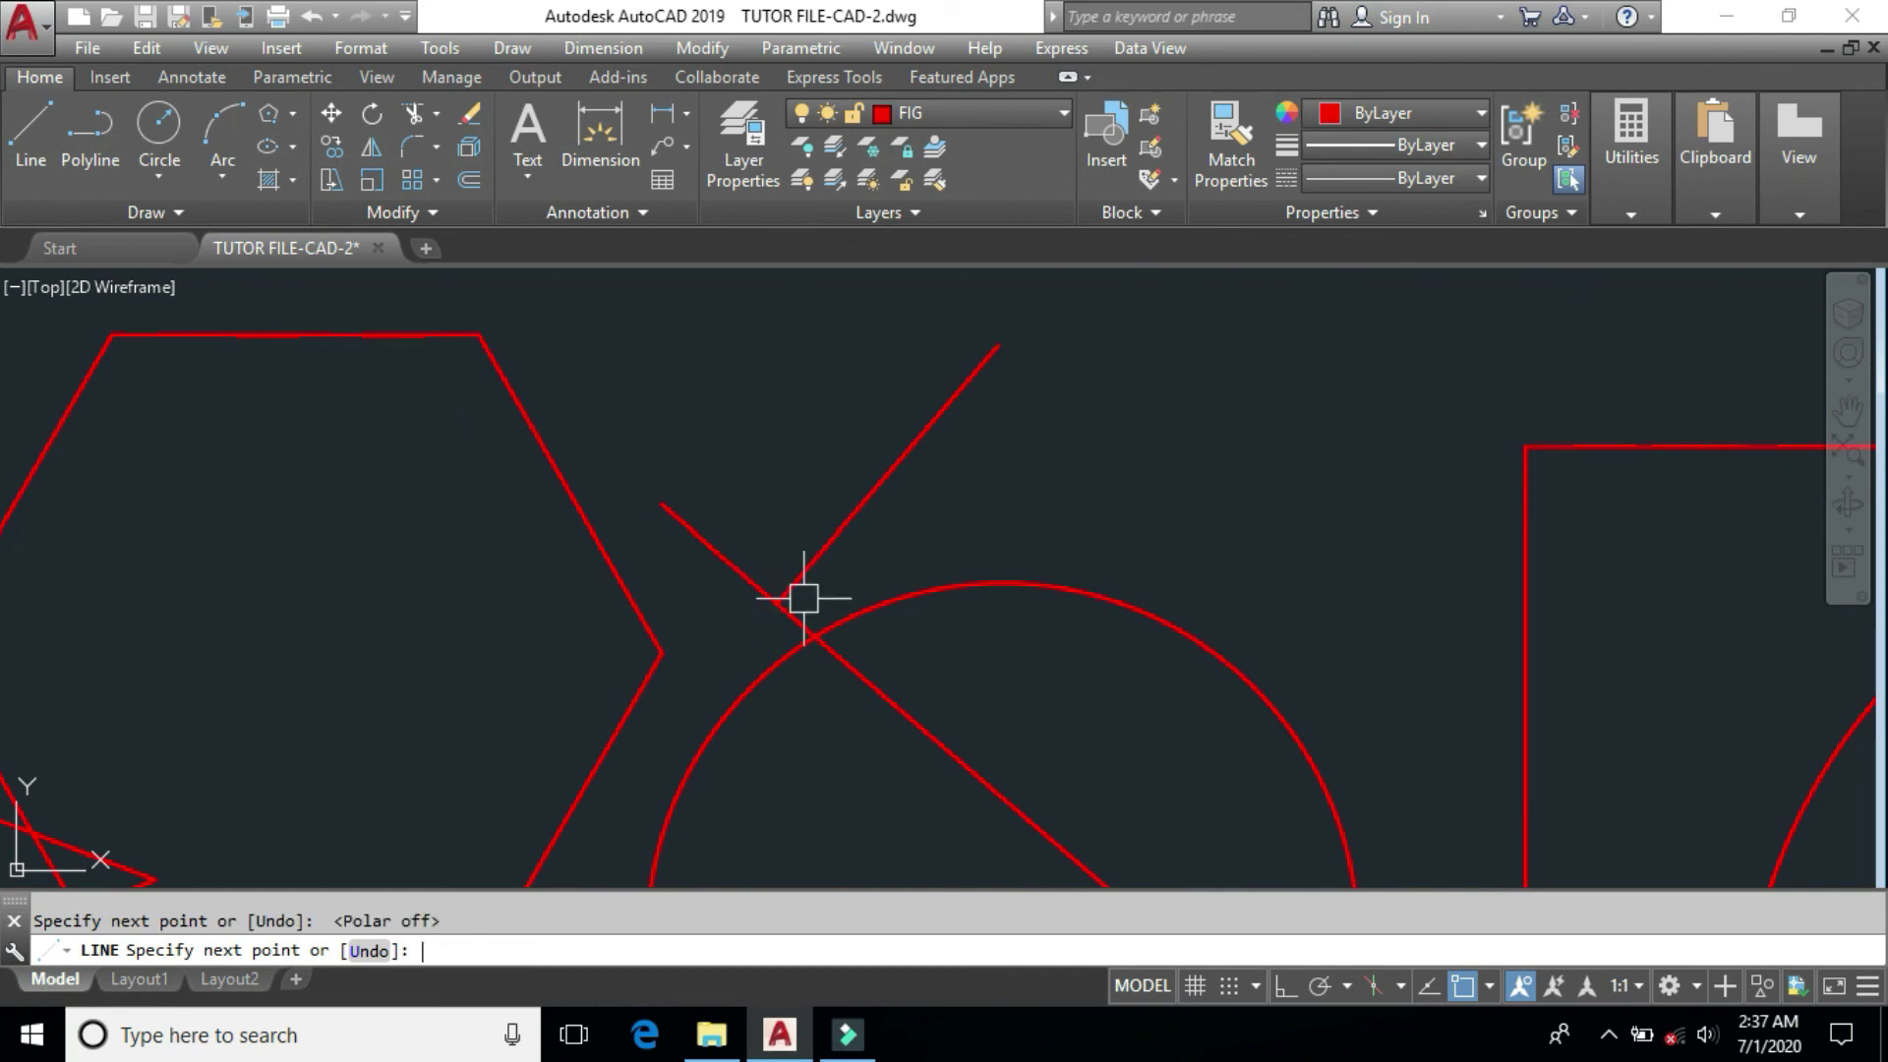
key("Return")
scroll(806, 632, "up", 3)
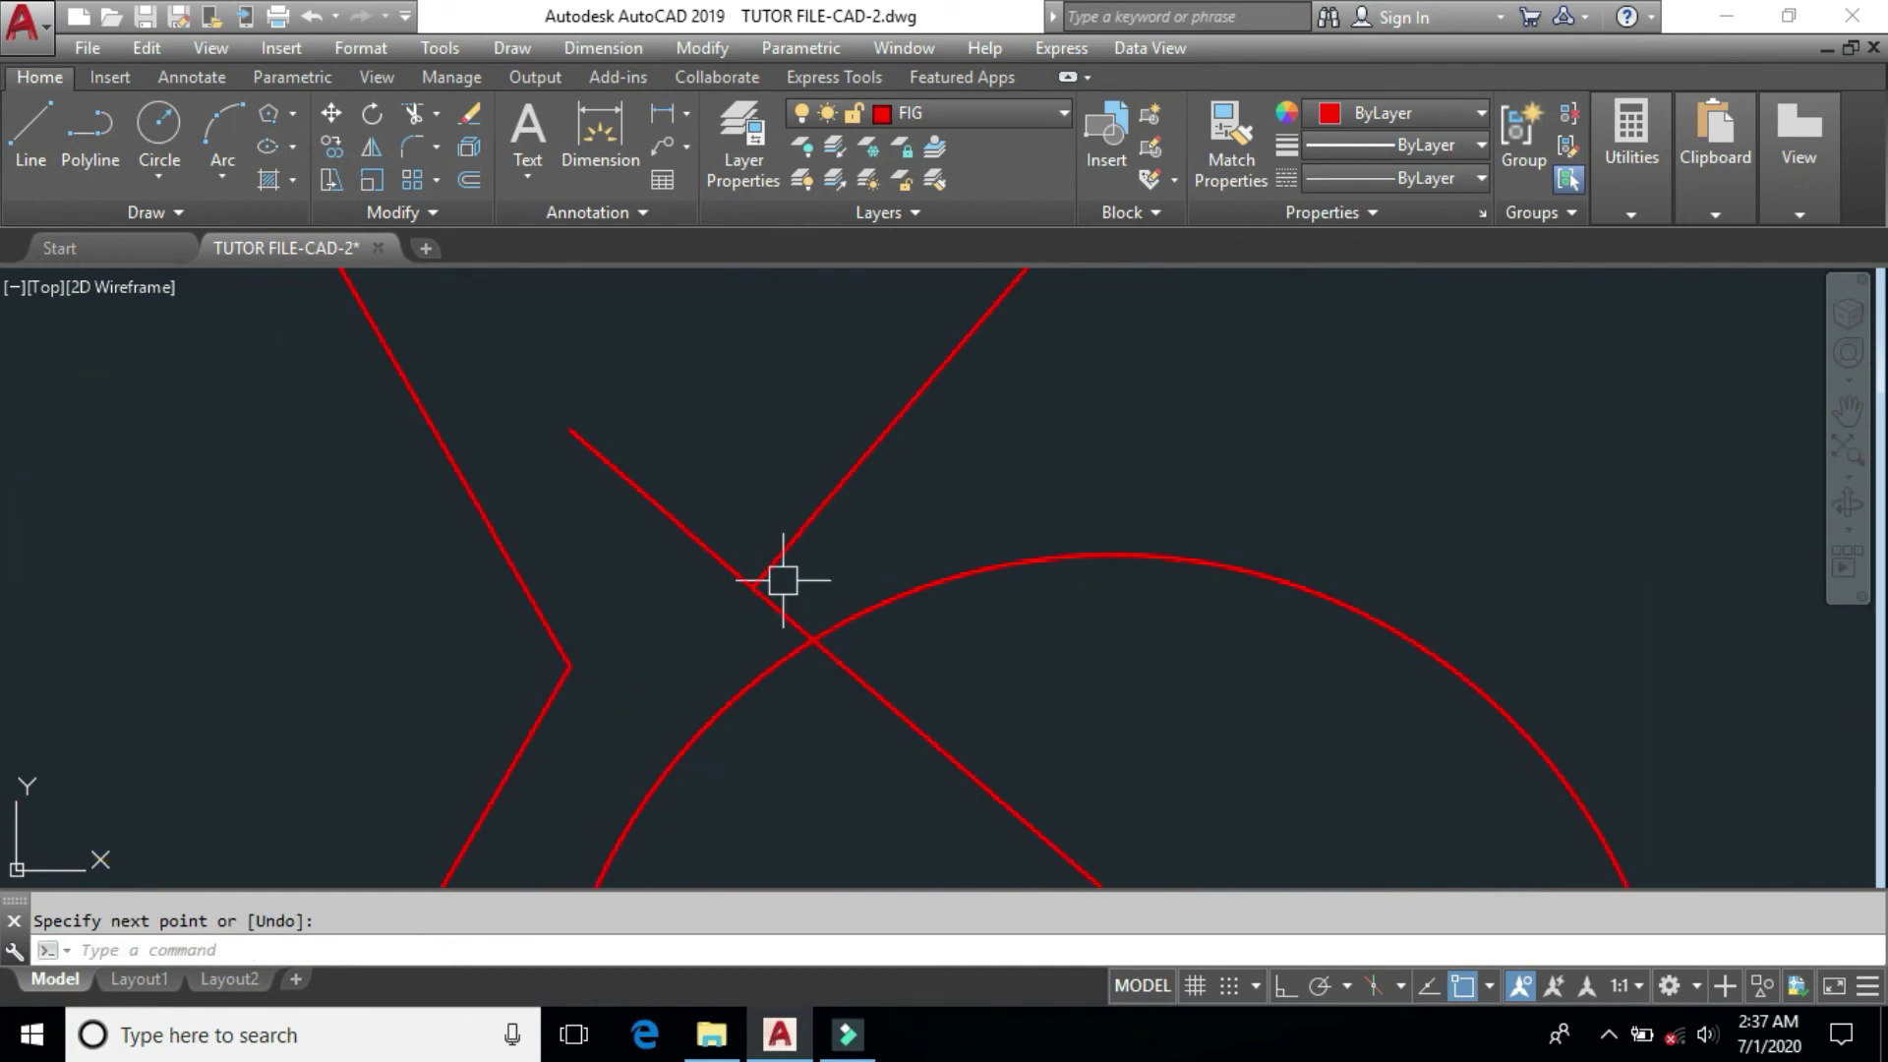
Try an angular dimension between the new line and the diagonal, then cancel it.
type("dan")
key("Return")
left_click(780, 560)
left_click(779, 608)
scroll(834, 572, "down", 2)
scroll(910, 603, "down", 2)
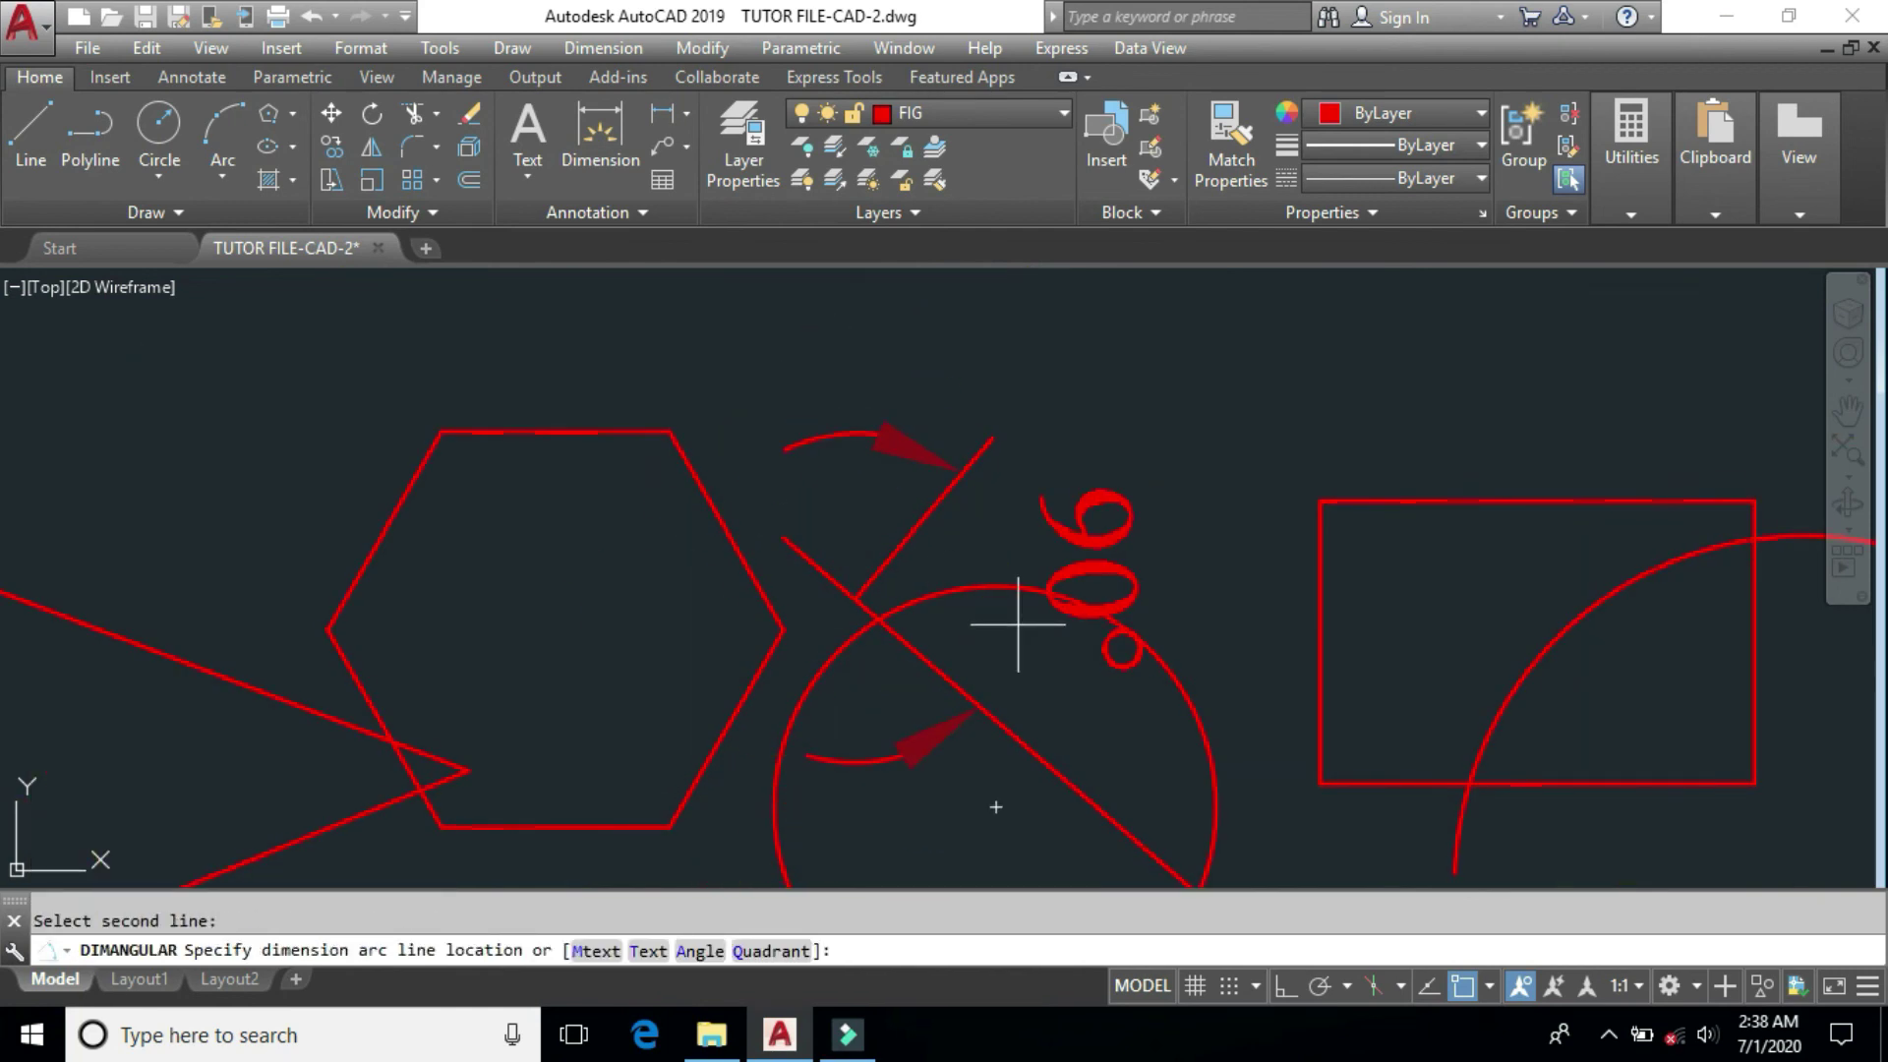
key("Escape")
scroll(900, 443, "down", 4)
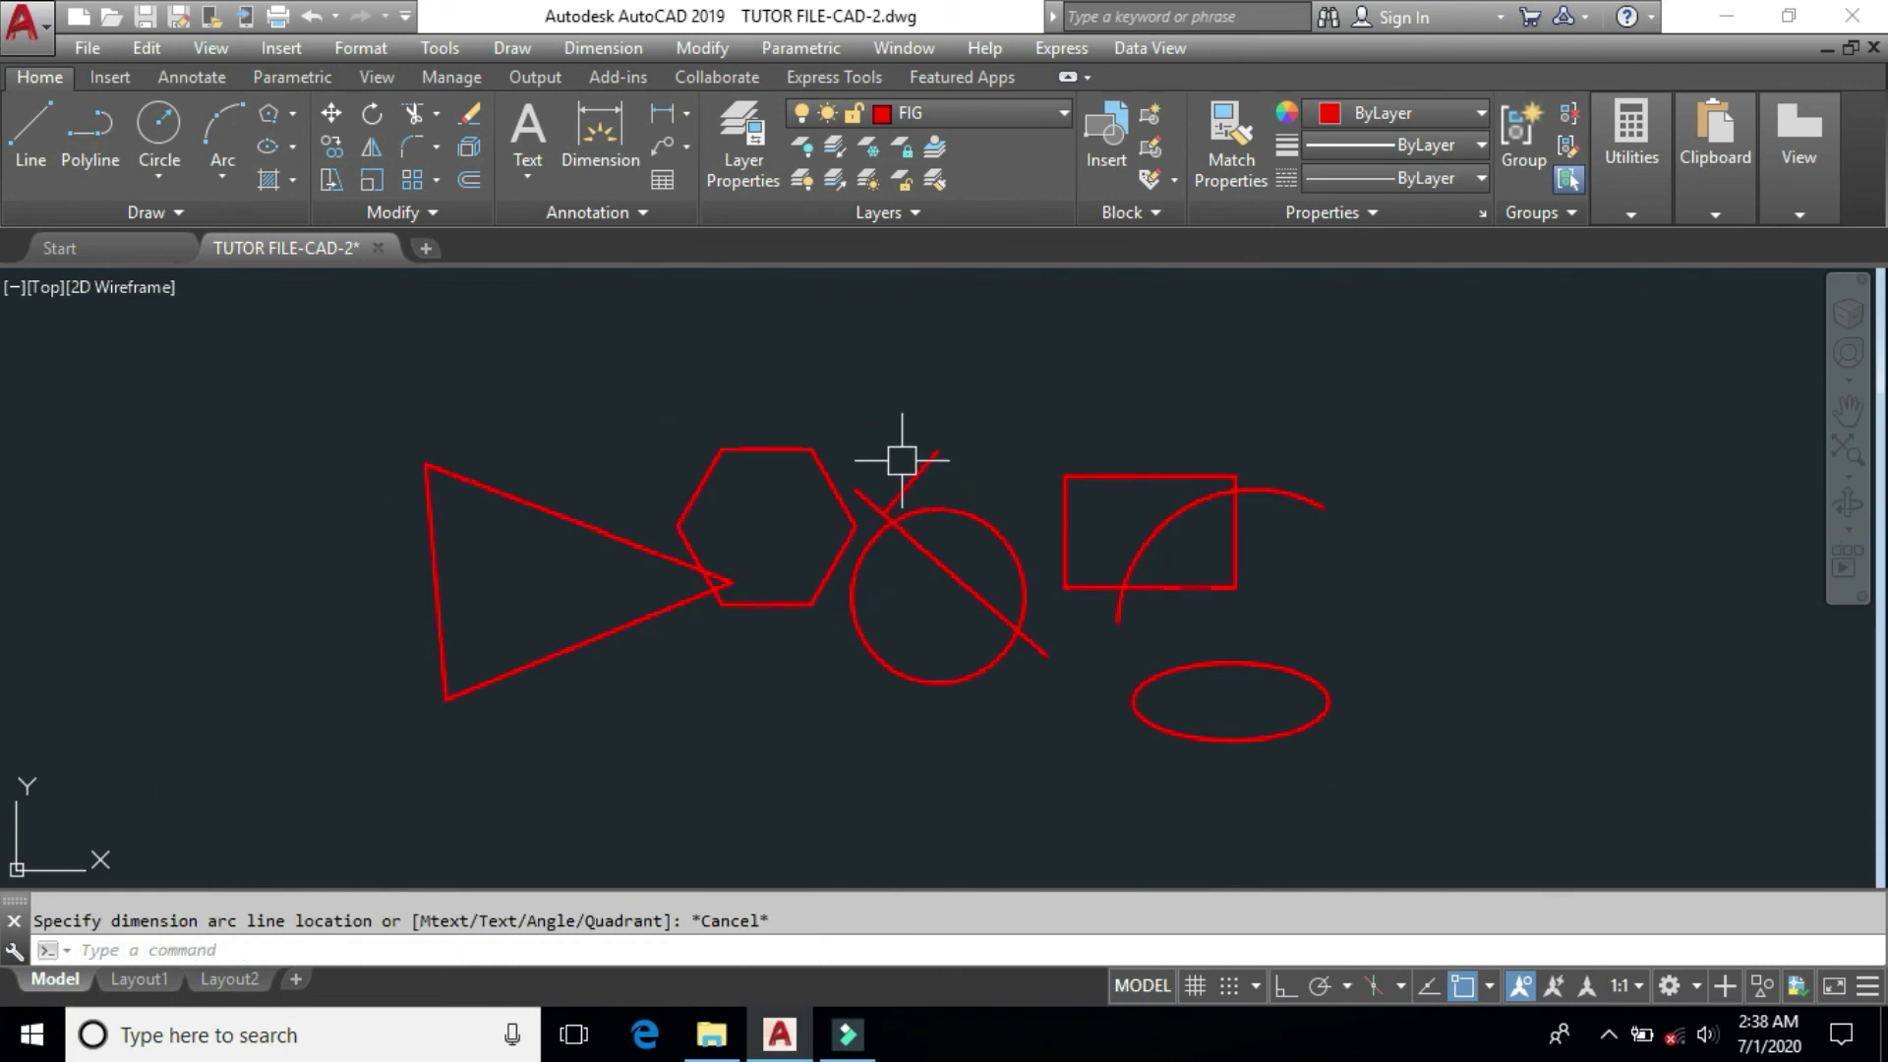
Window-select all the demo shapes and delete them.
left_click(370, 346)
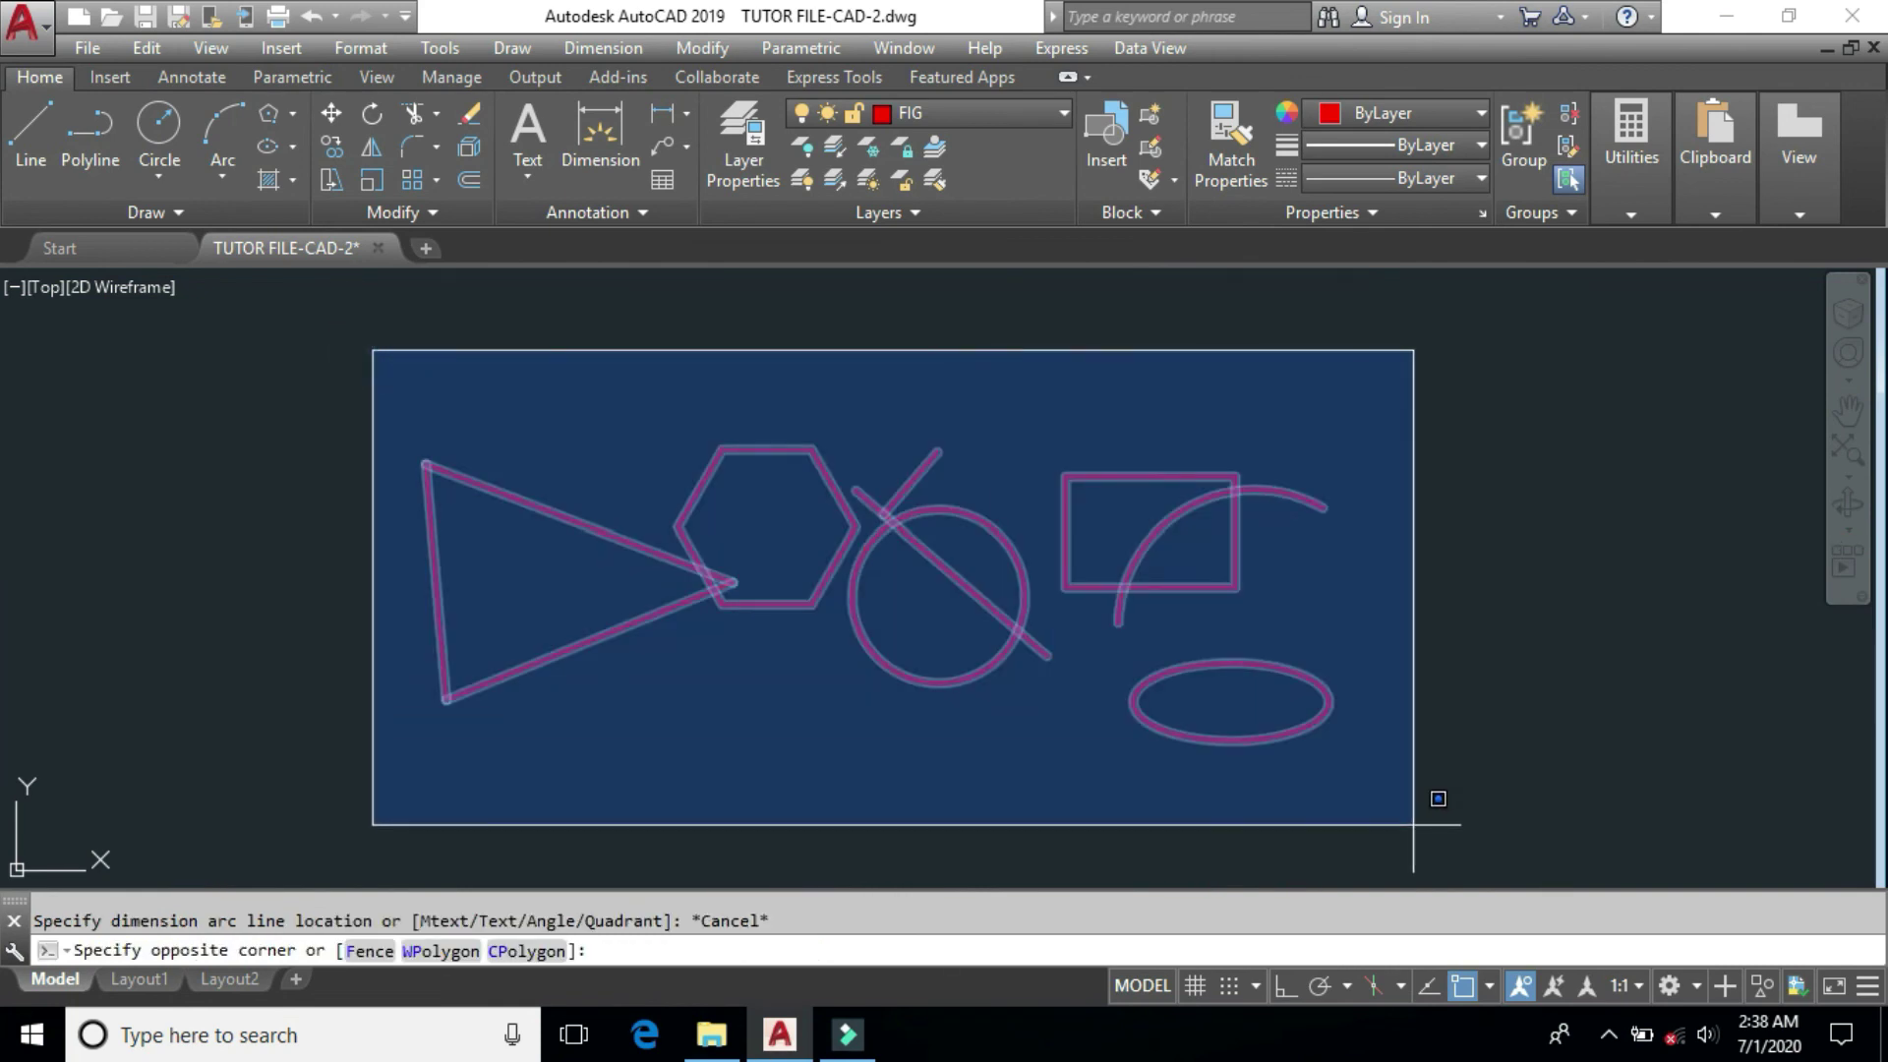
left_click(1447, 840)
key("Delete")
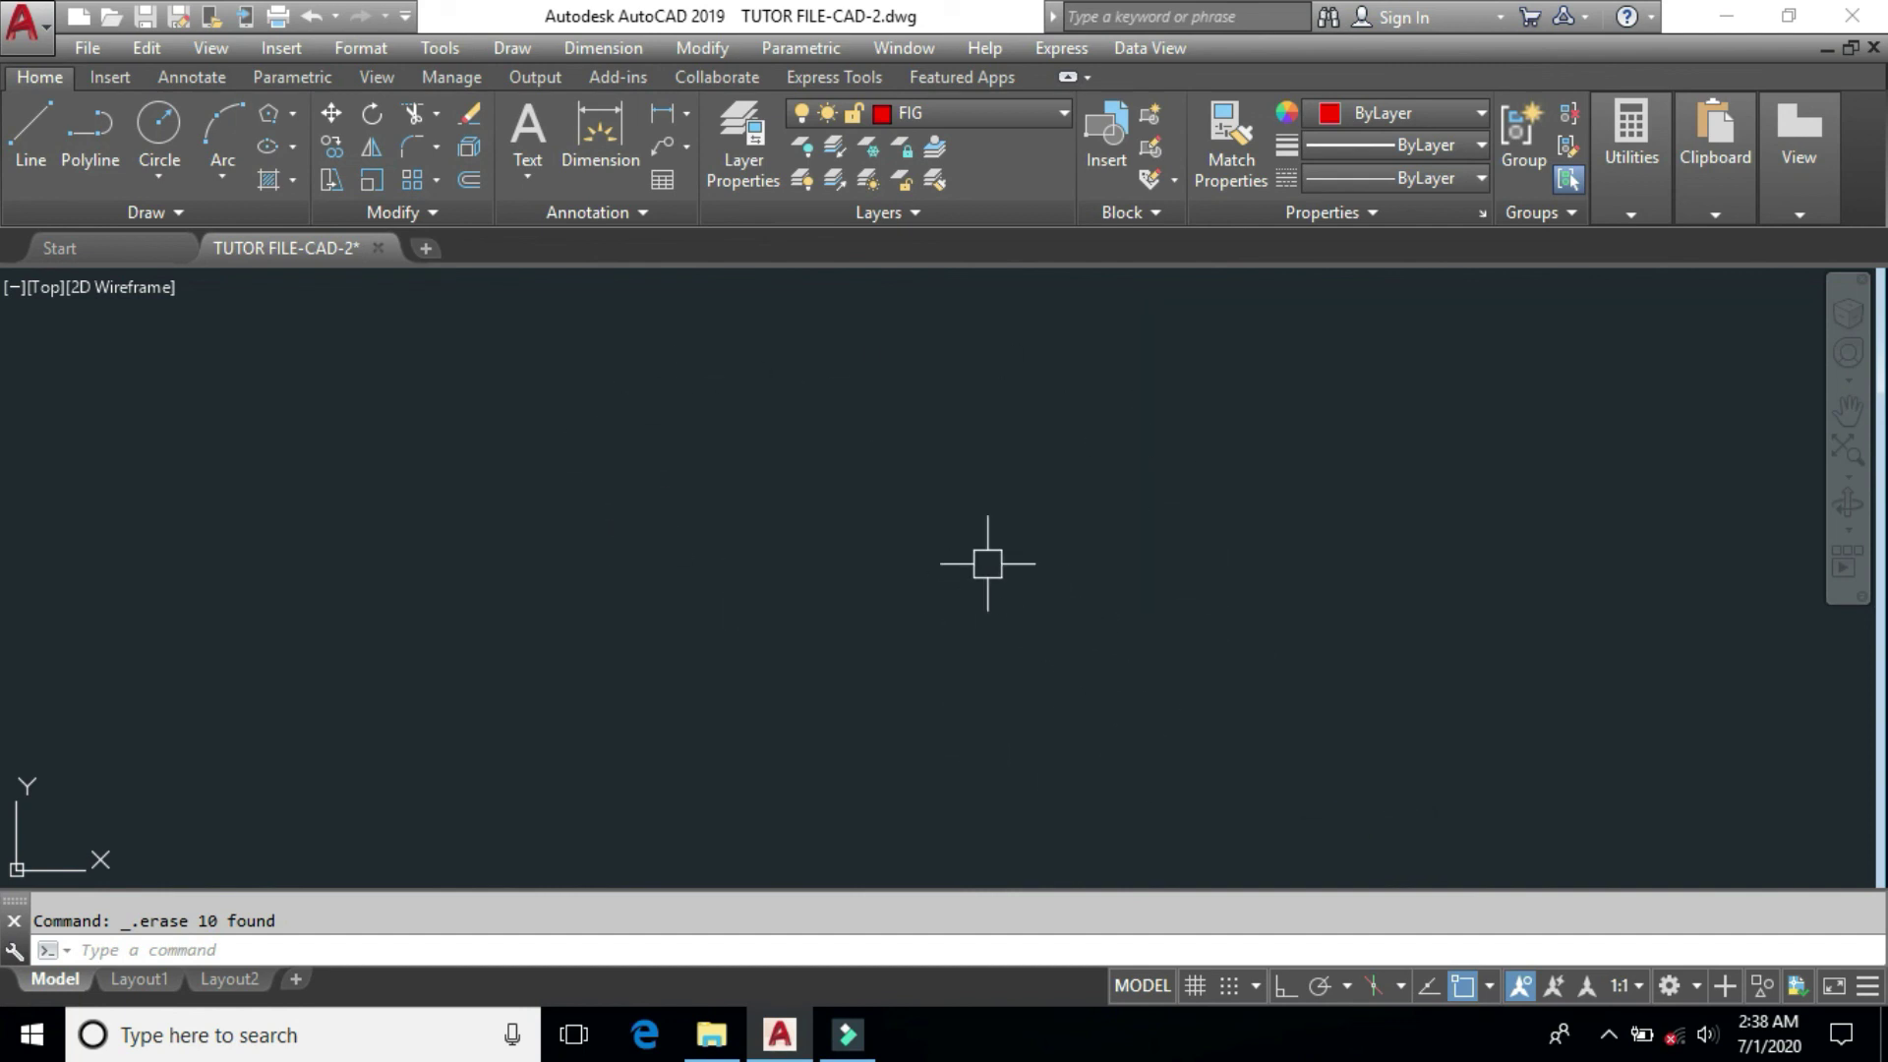
type("l")
Draw two crossing lines, one rising to the upper right and one descending to the lower right.
key("Return")
left_click(636, 702)
left_click(1296, 452)
key("Return")
key("Return")
left_click(788, 371)
left_click(1362, 544)
type("br")
key("Return")
left_click(1291, 521)
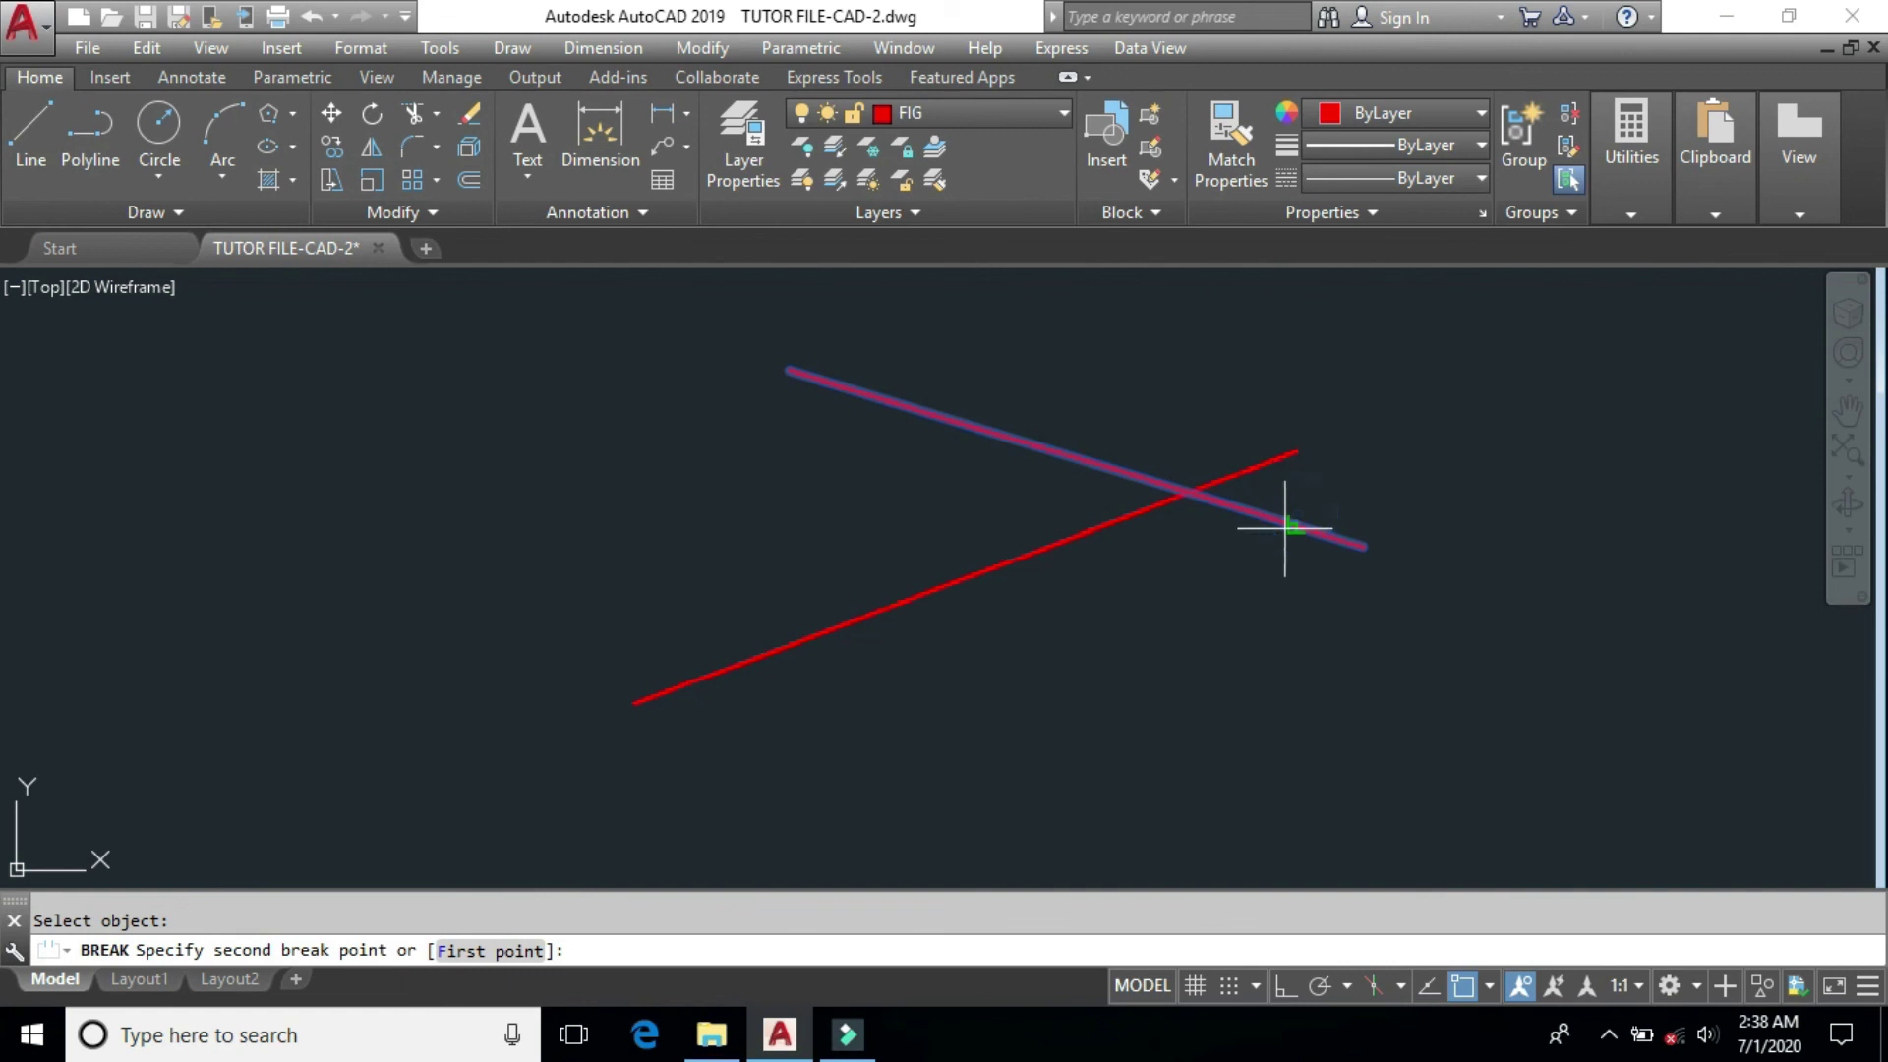
right_click(1286, 529)
left_click(1372, 657)
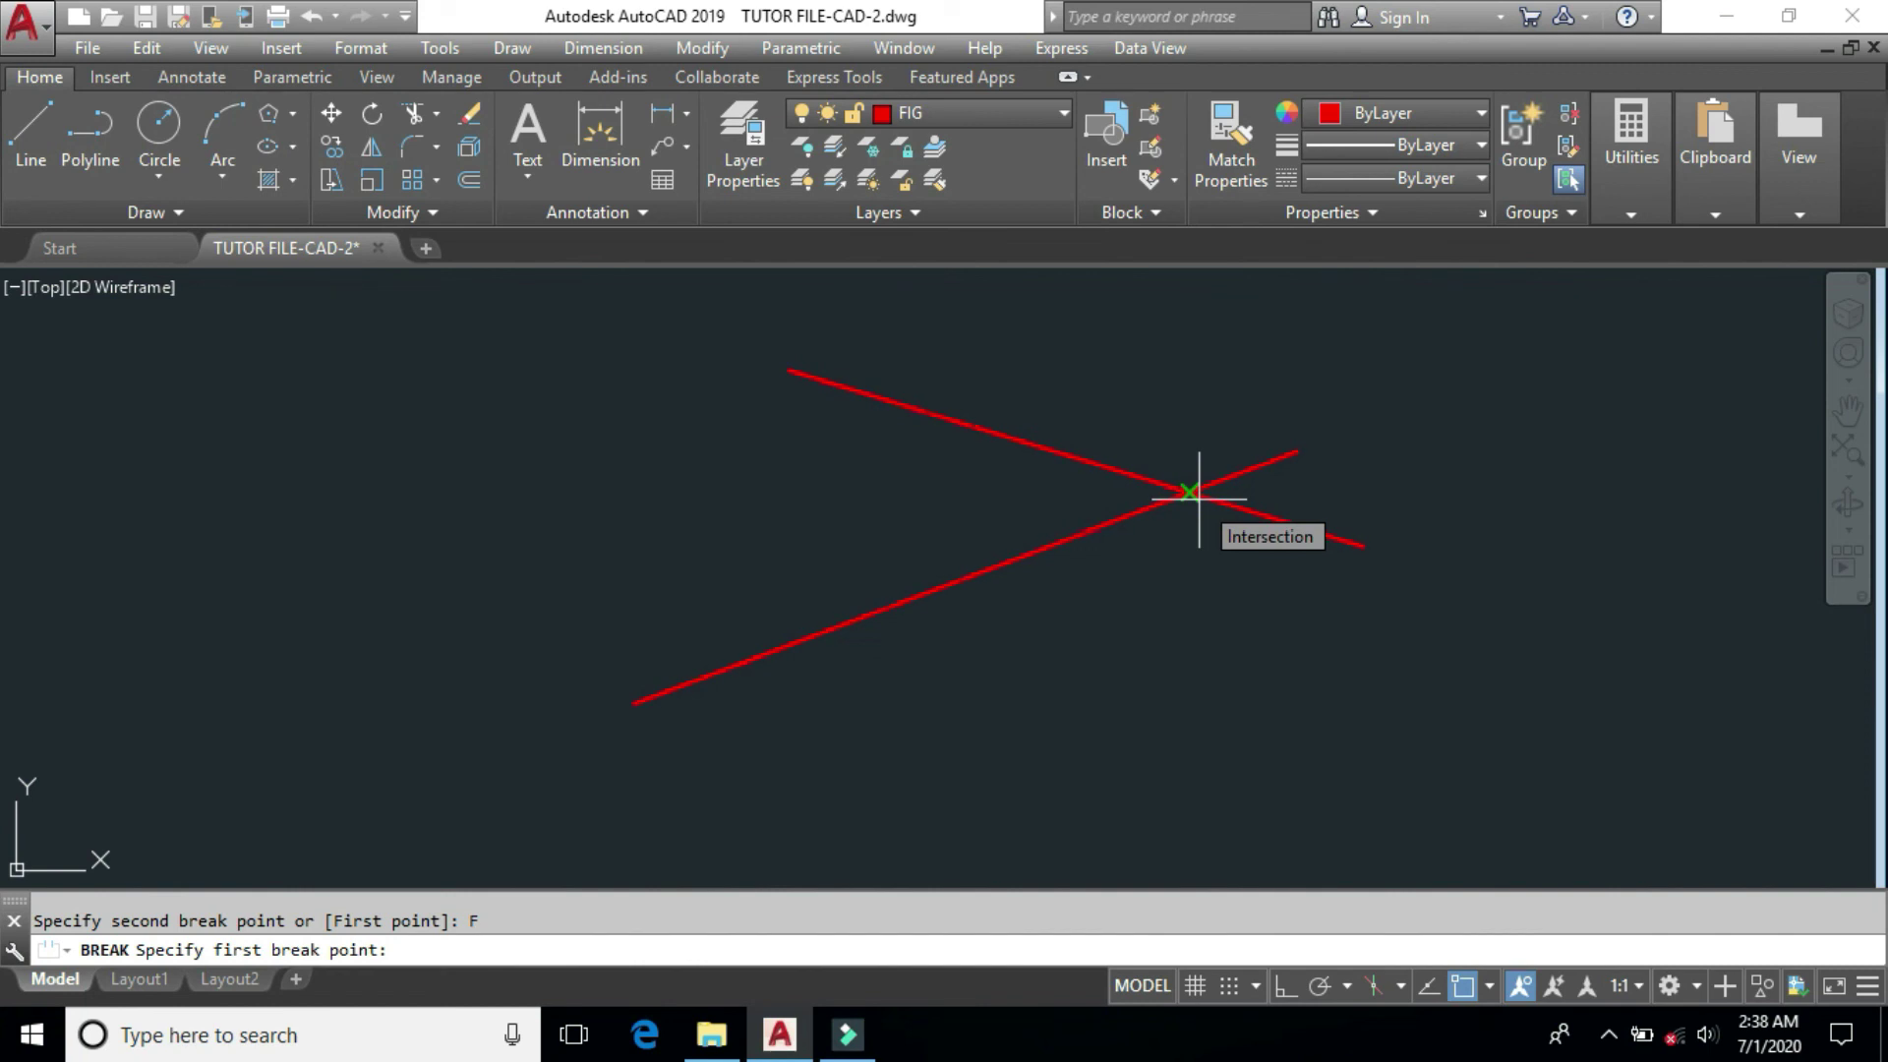
key("Escape")
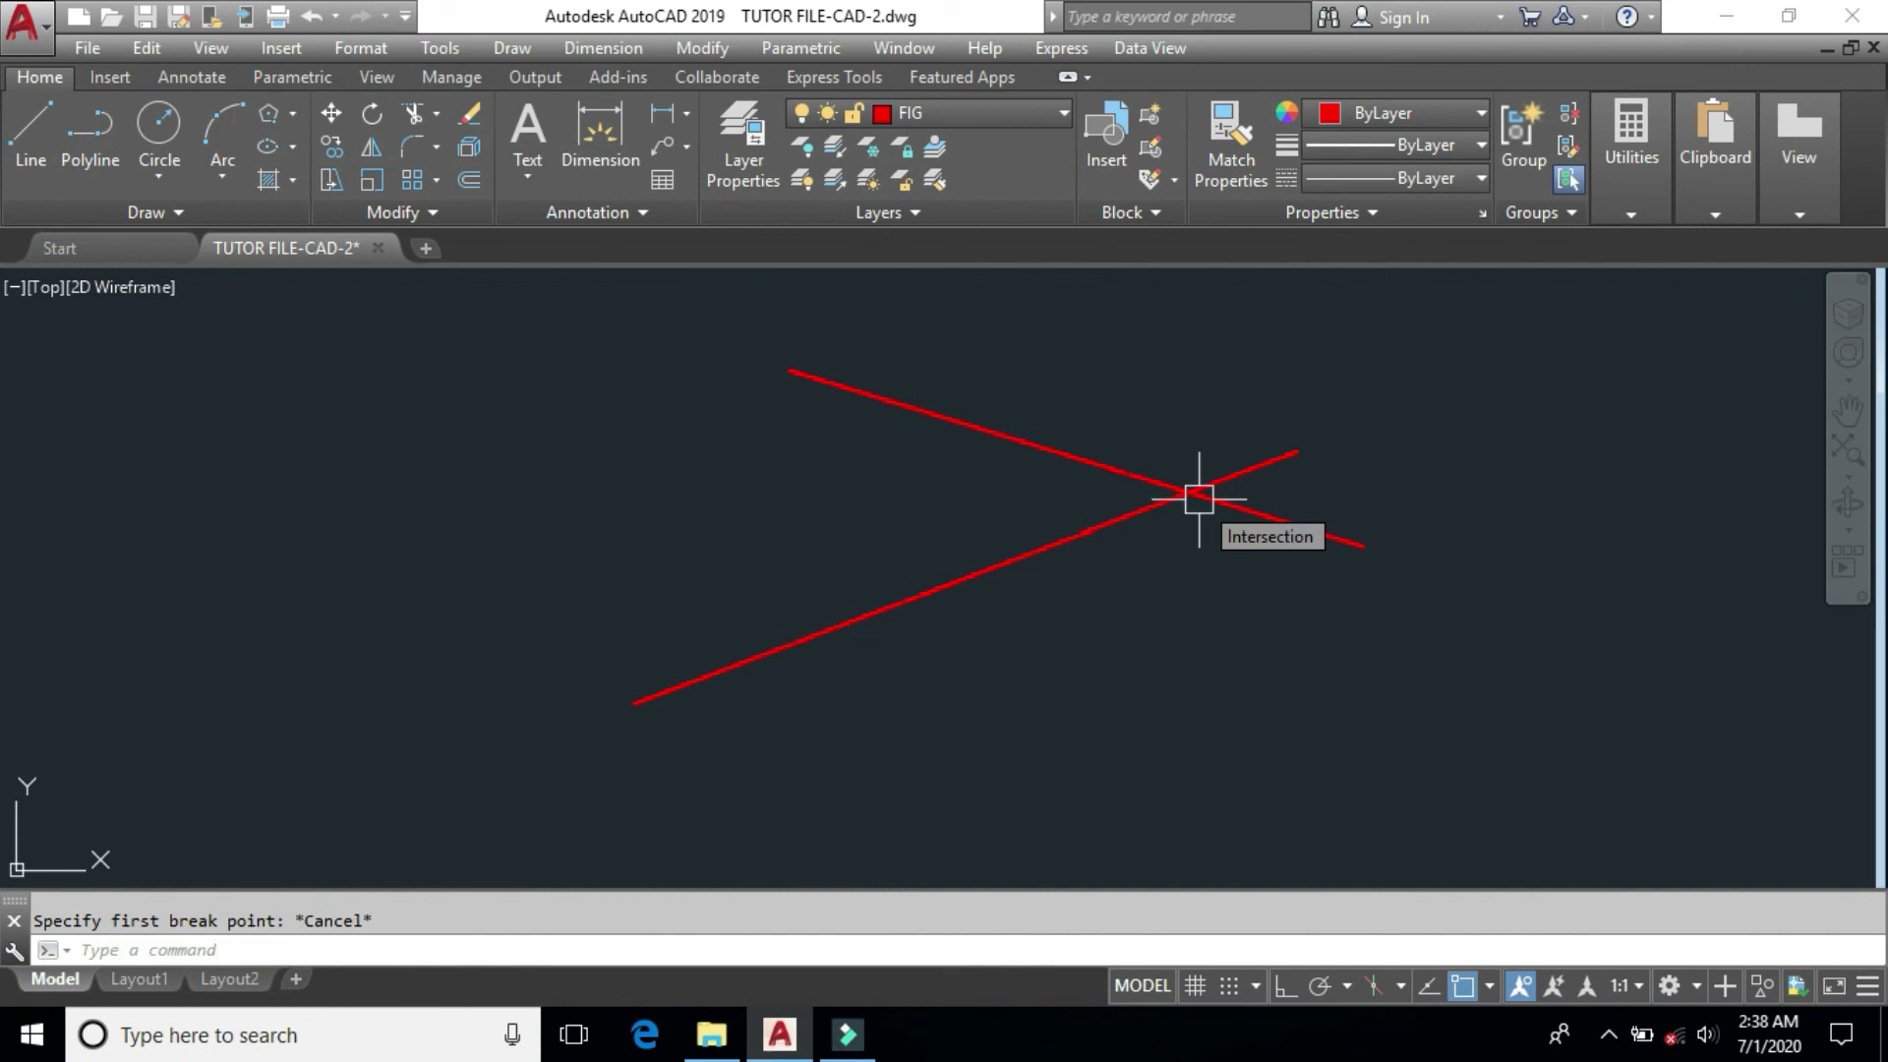
Enable the Nearest object snap from the status-bar list and start a line with L.
left_click(1487, 986)
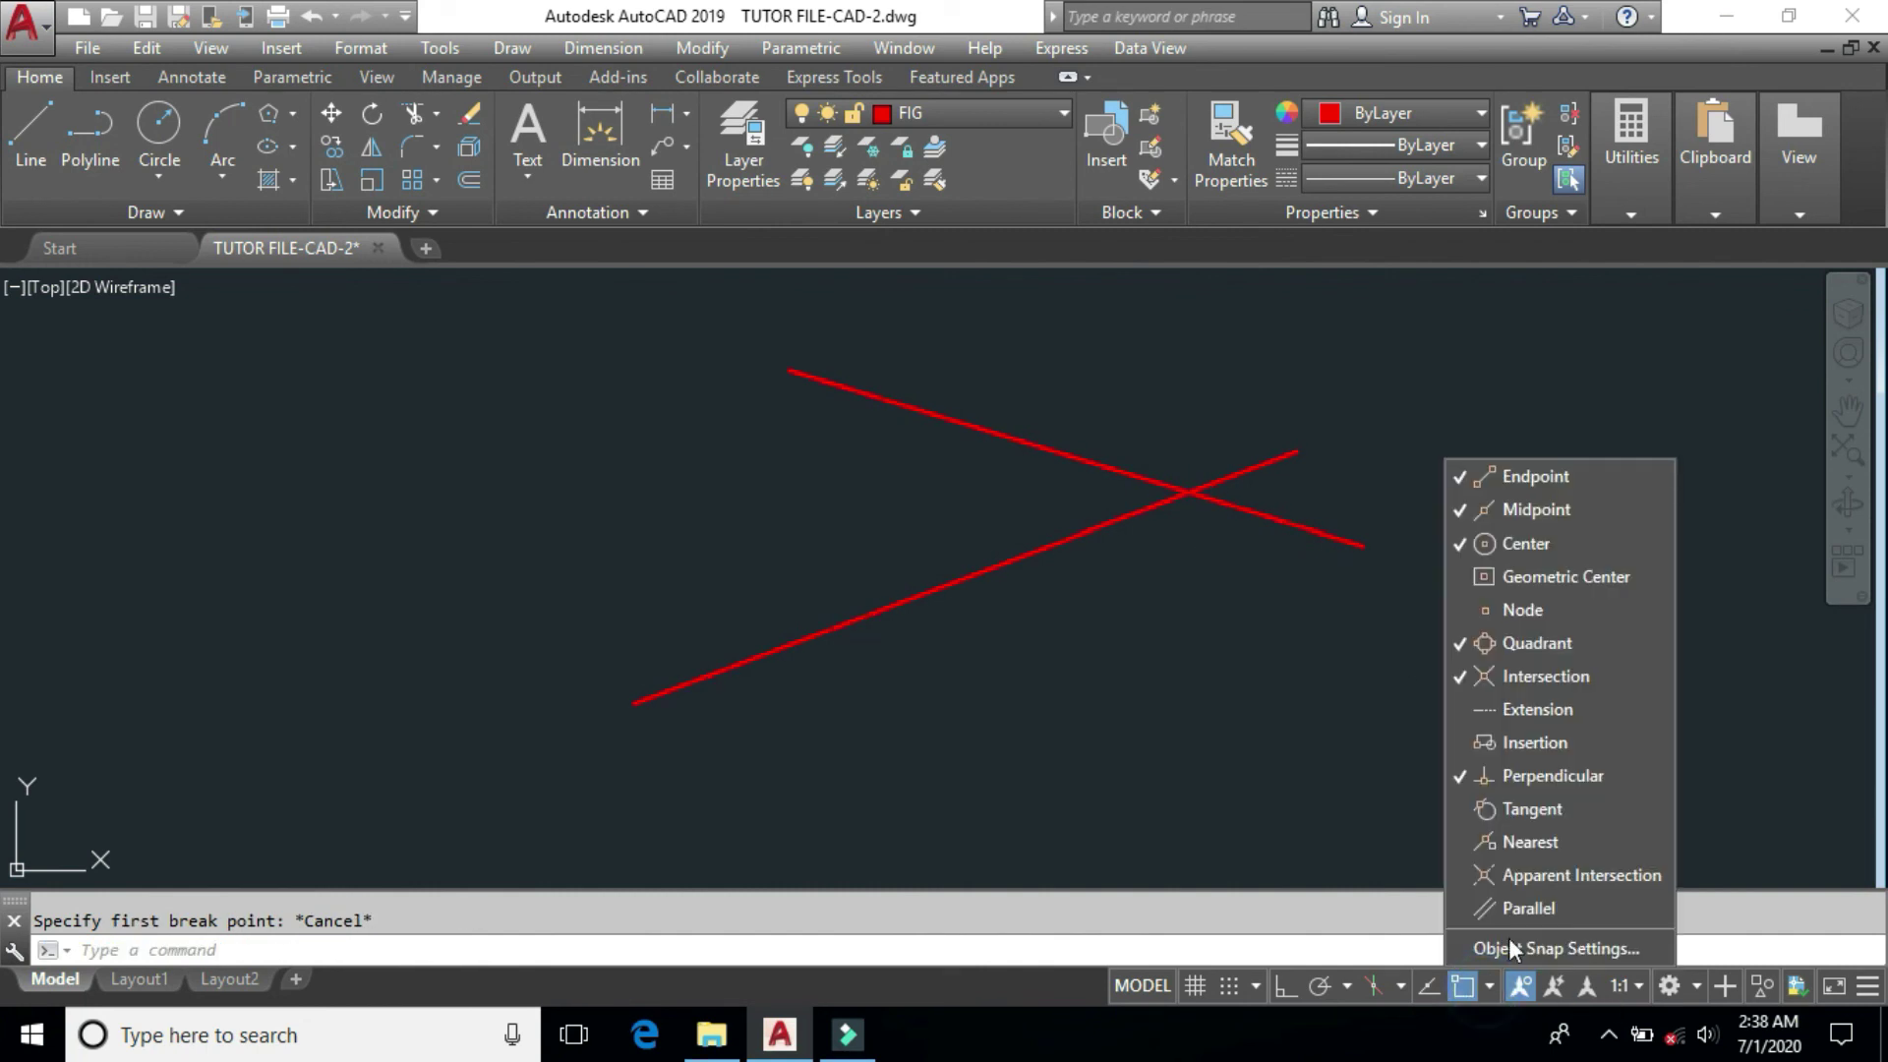
left_click(1532, 842)
left_click(1266, 731)
type("L")
key("Return")
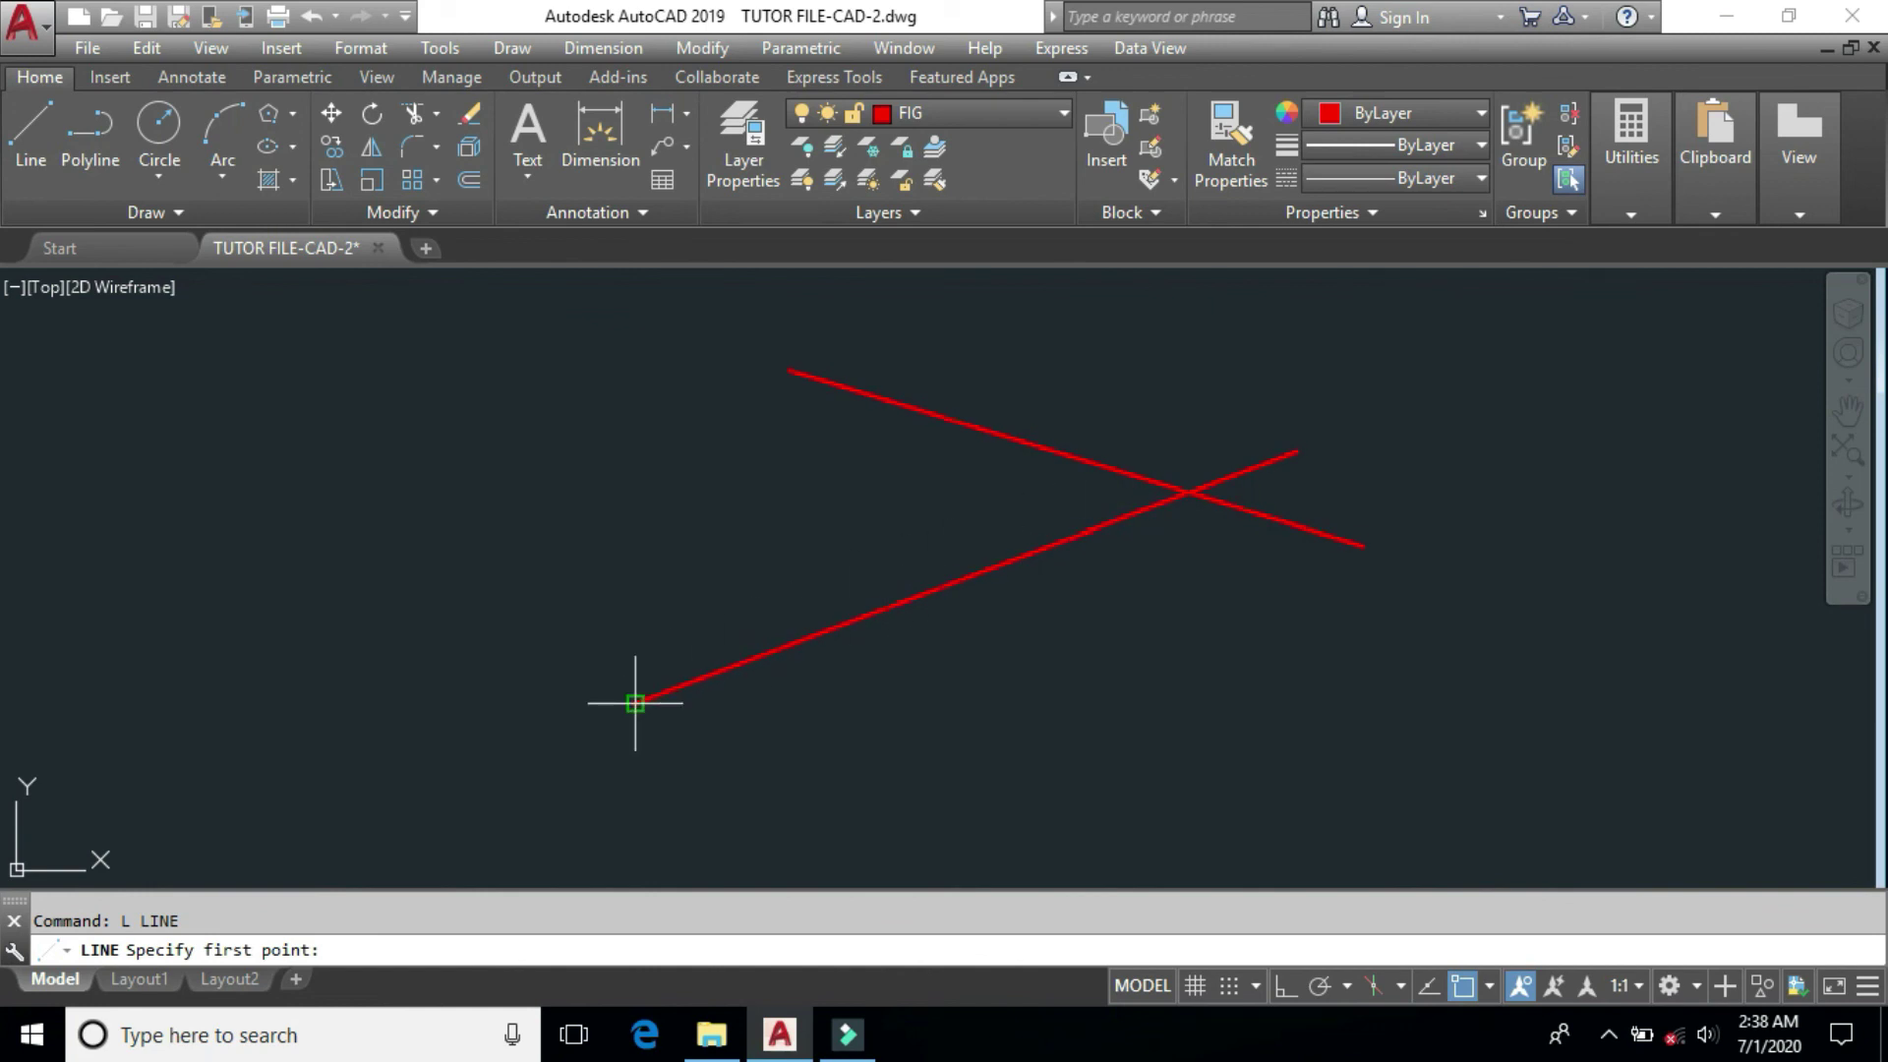
Draw a short line starting Nearest on the lower red line and ending above it.
scroll(736, 662, "up", 4)
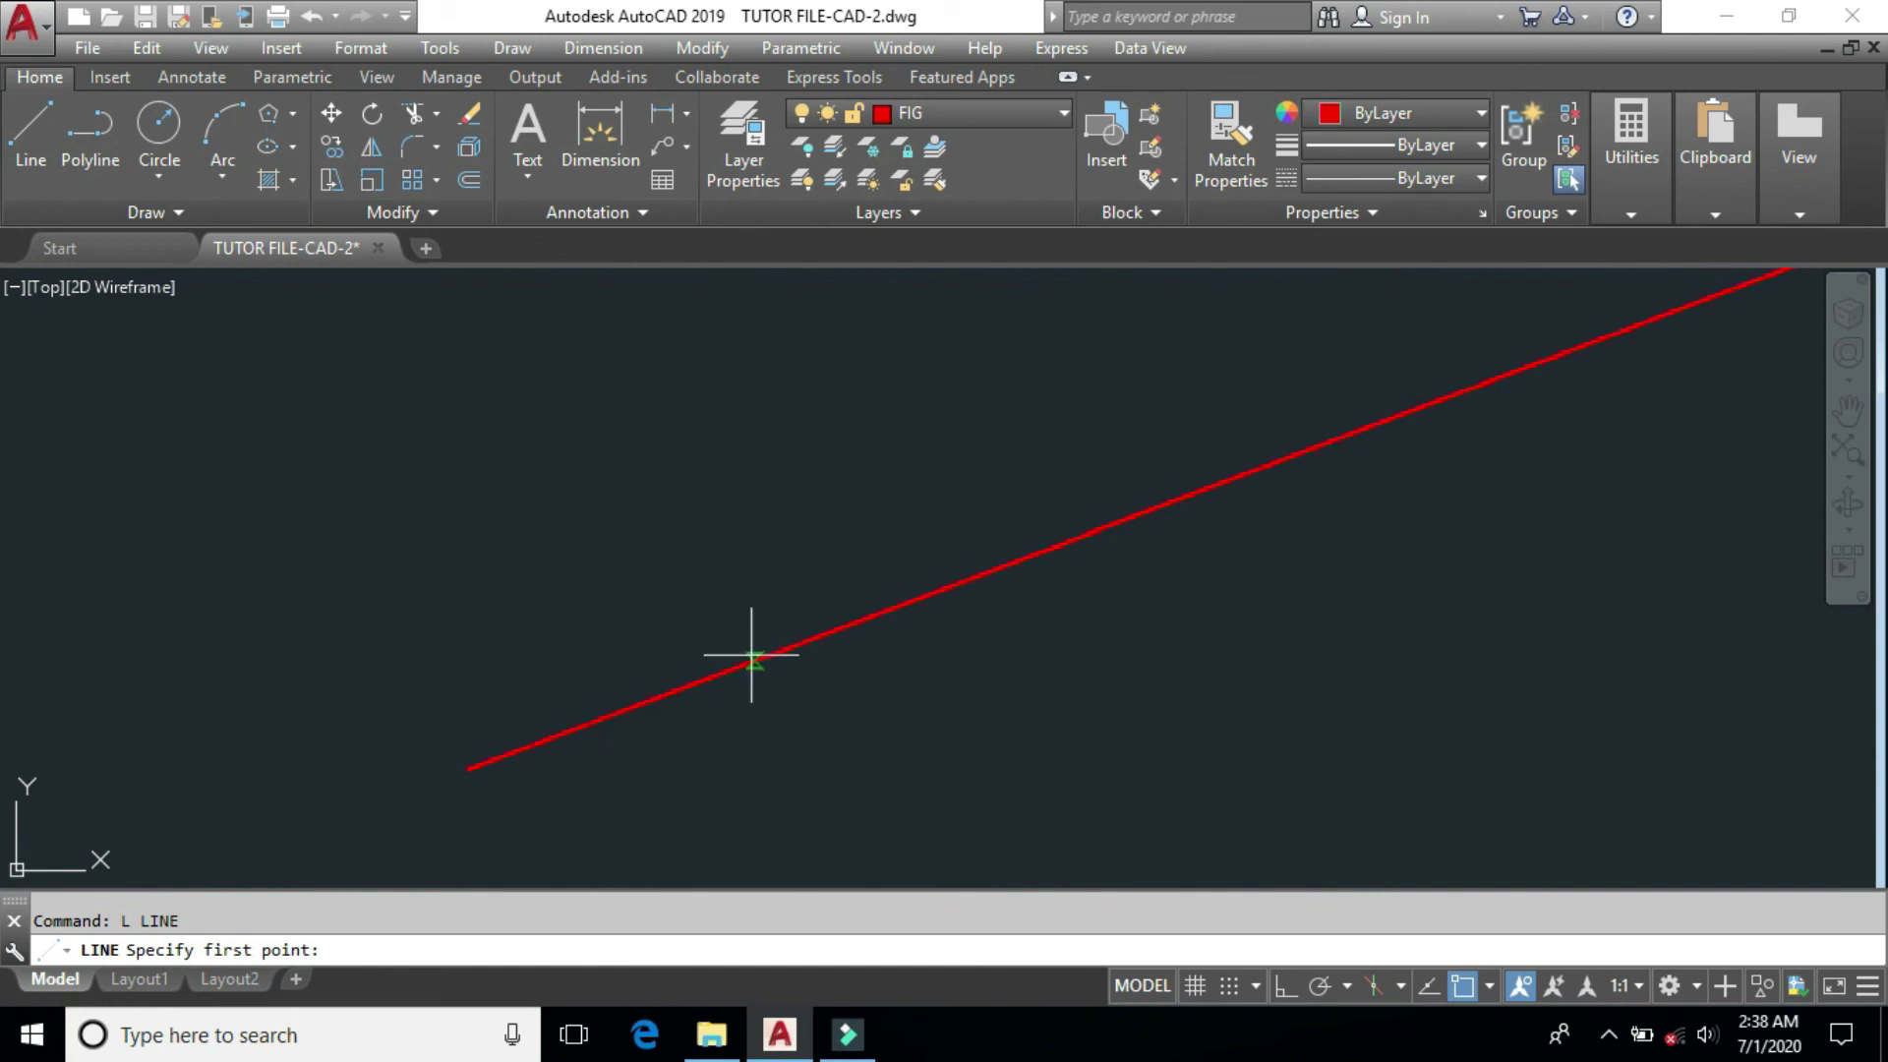
left_click(747, 662)
left_click(615, 449)
key("Return")
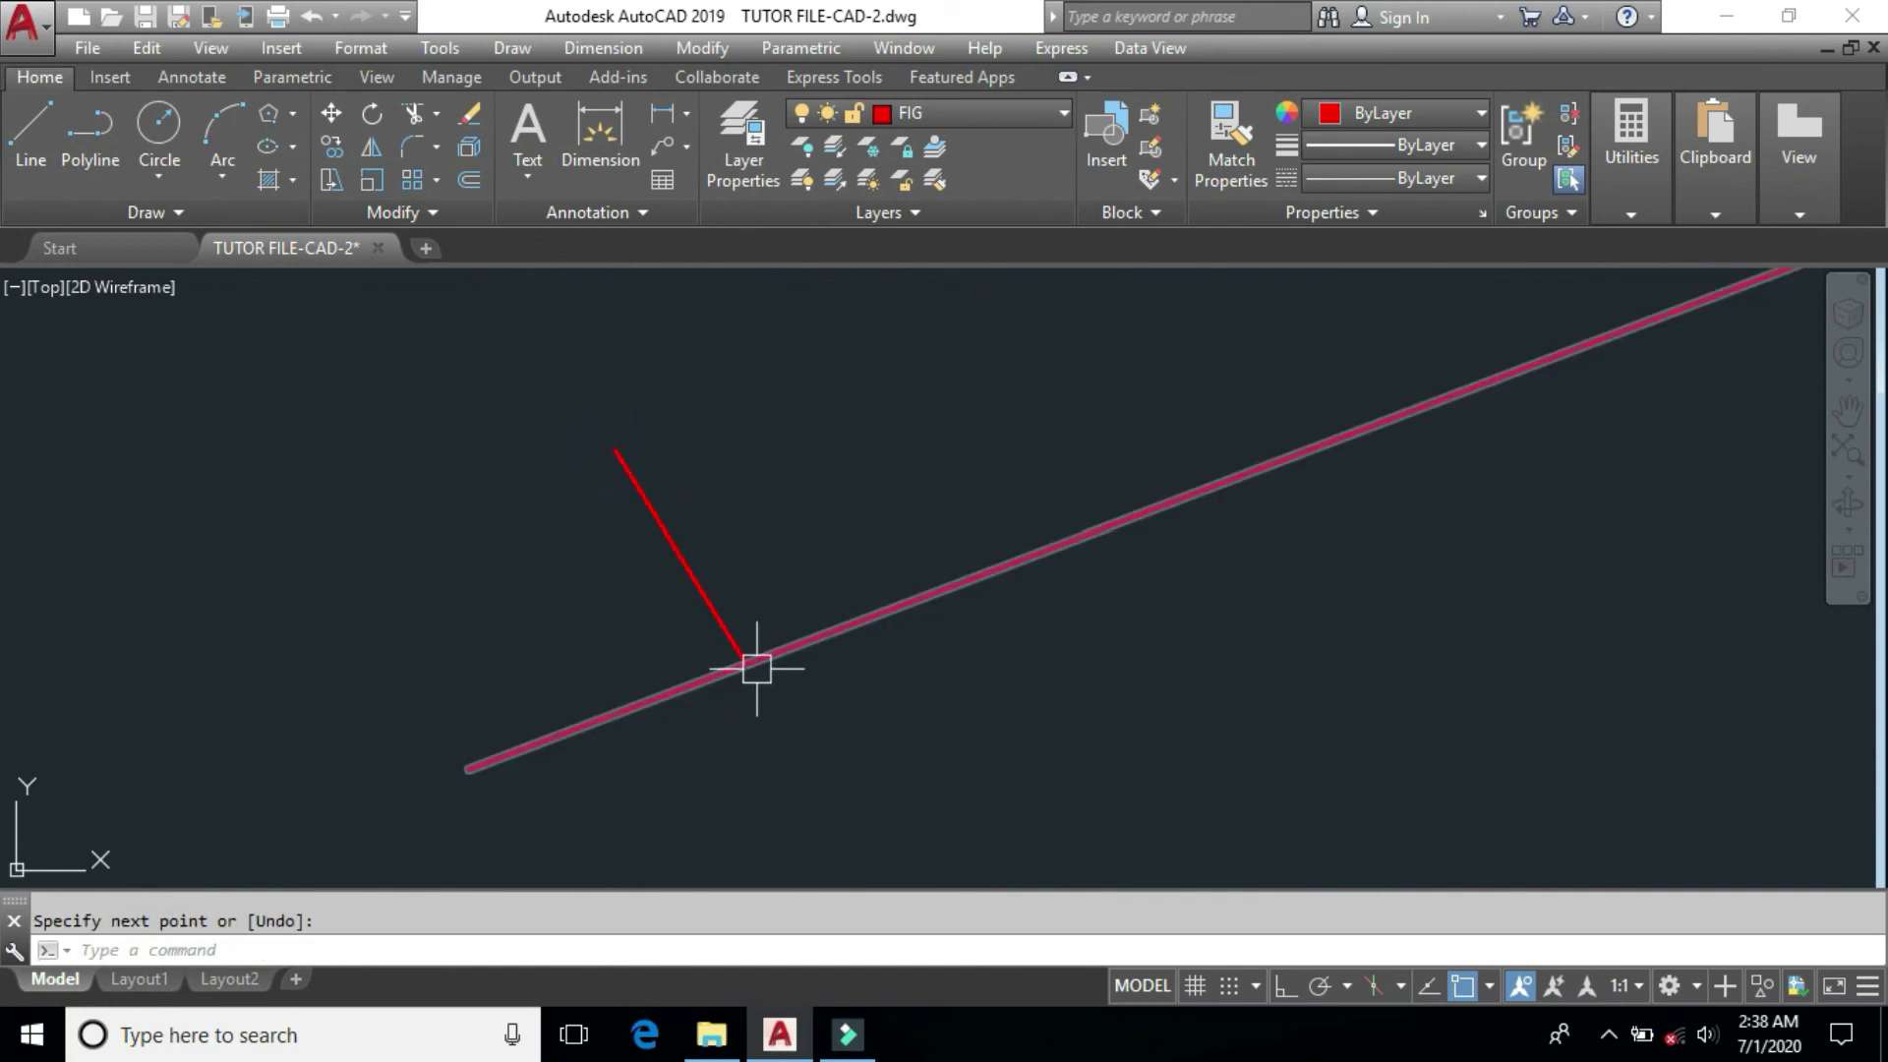
Draw a small circle above the lower red line using the C command.
type("c")
key("Return")
left_click(915, 451)
left_click(963, 513)
Draw a line from the circle's edge across the lower red line.
type("l")
key("Return")
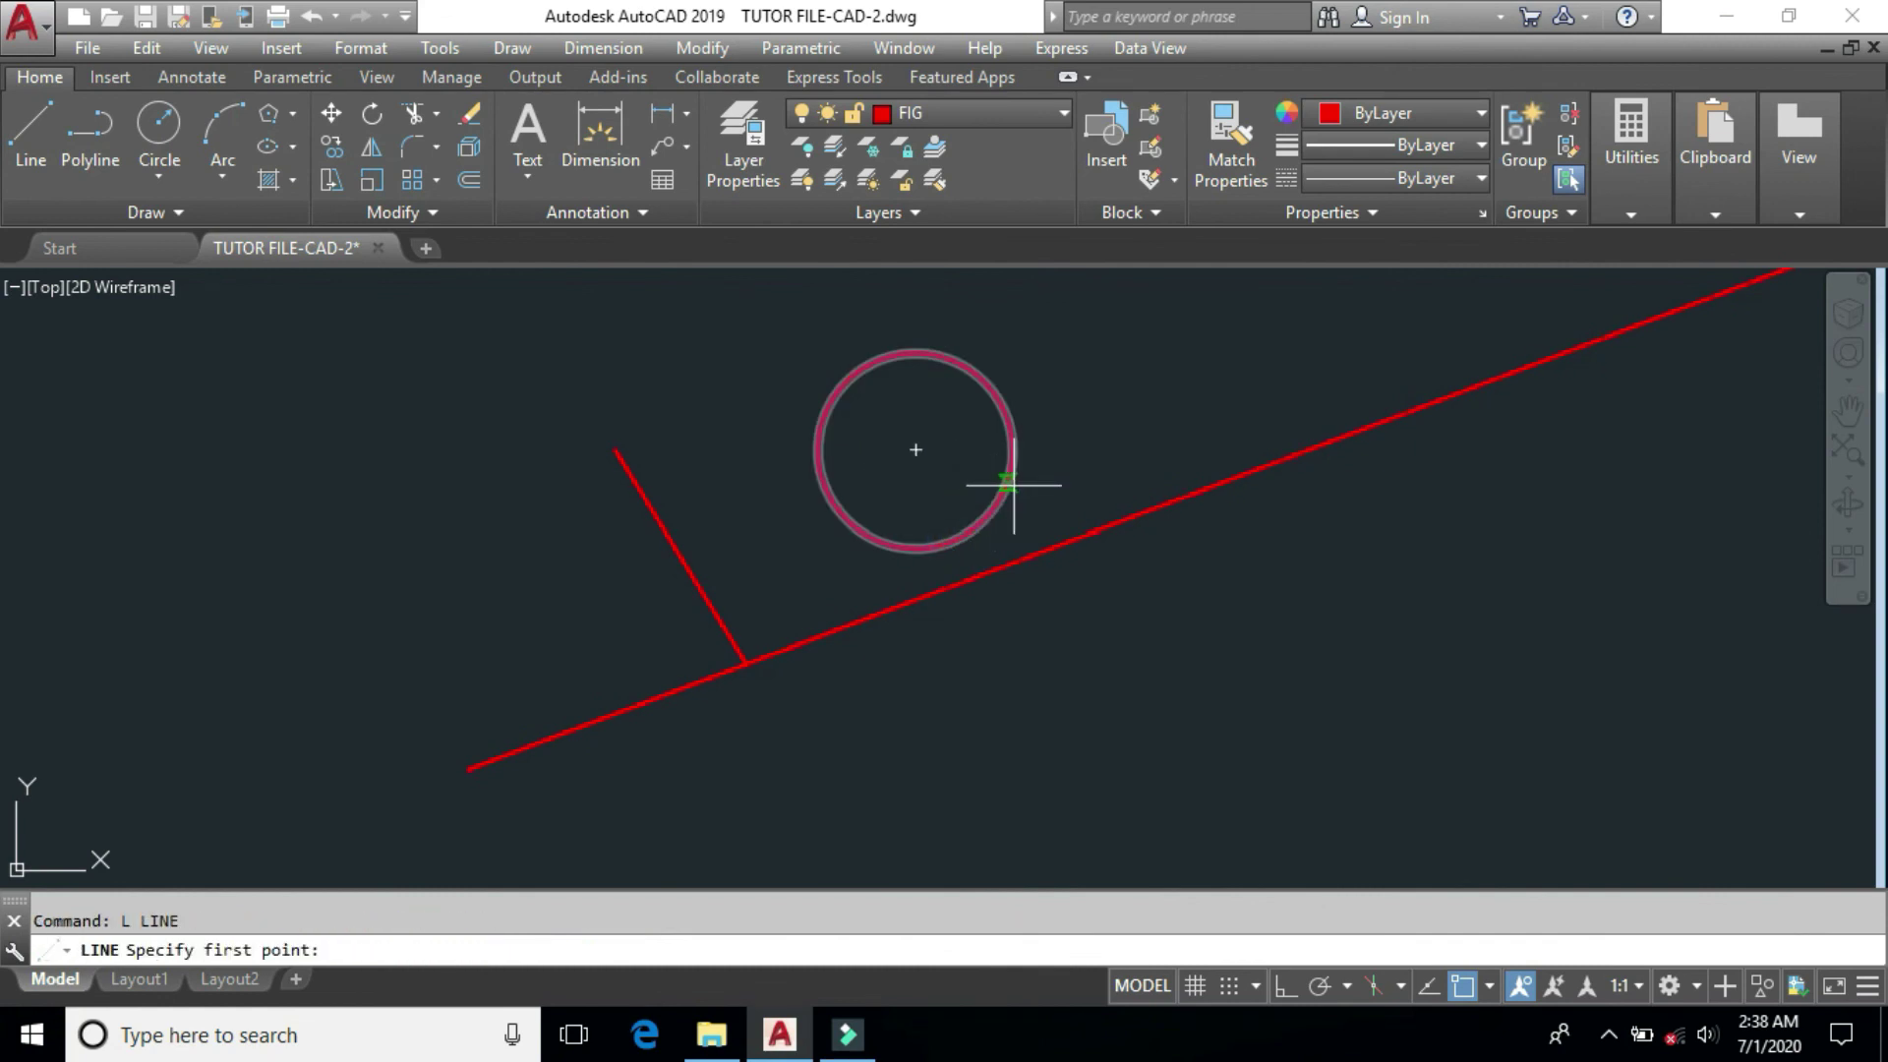
left_click(1010, 488)
left_click(1173, 721)
key("Return")
key("Return")
scroll(814, 619, "down", 4)
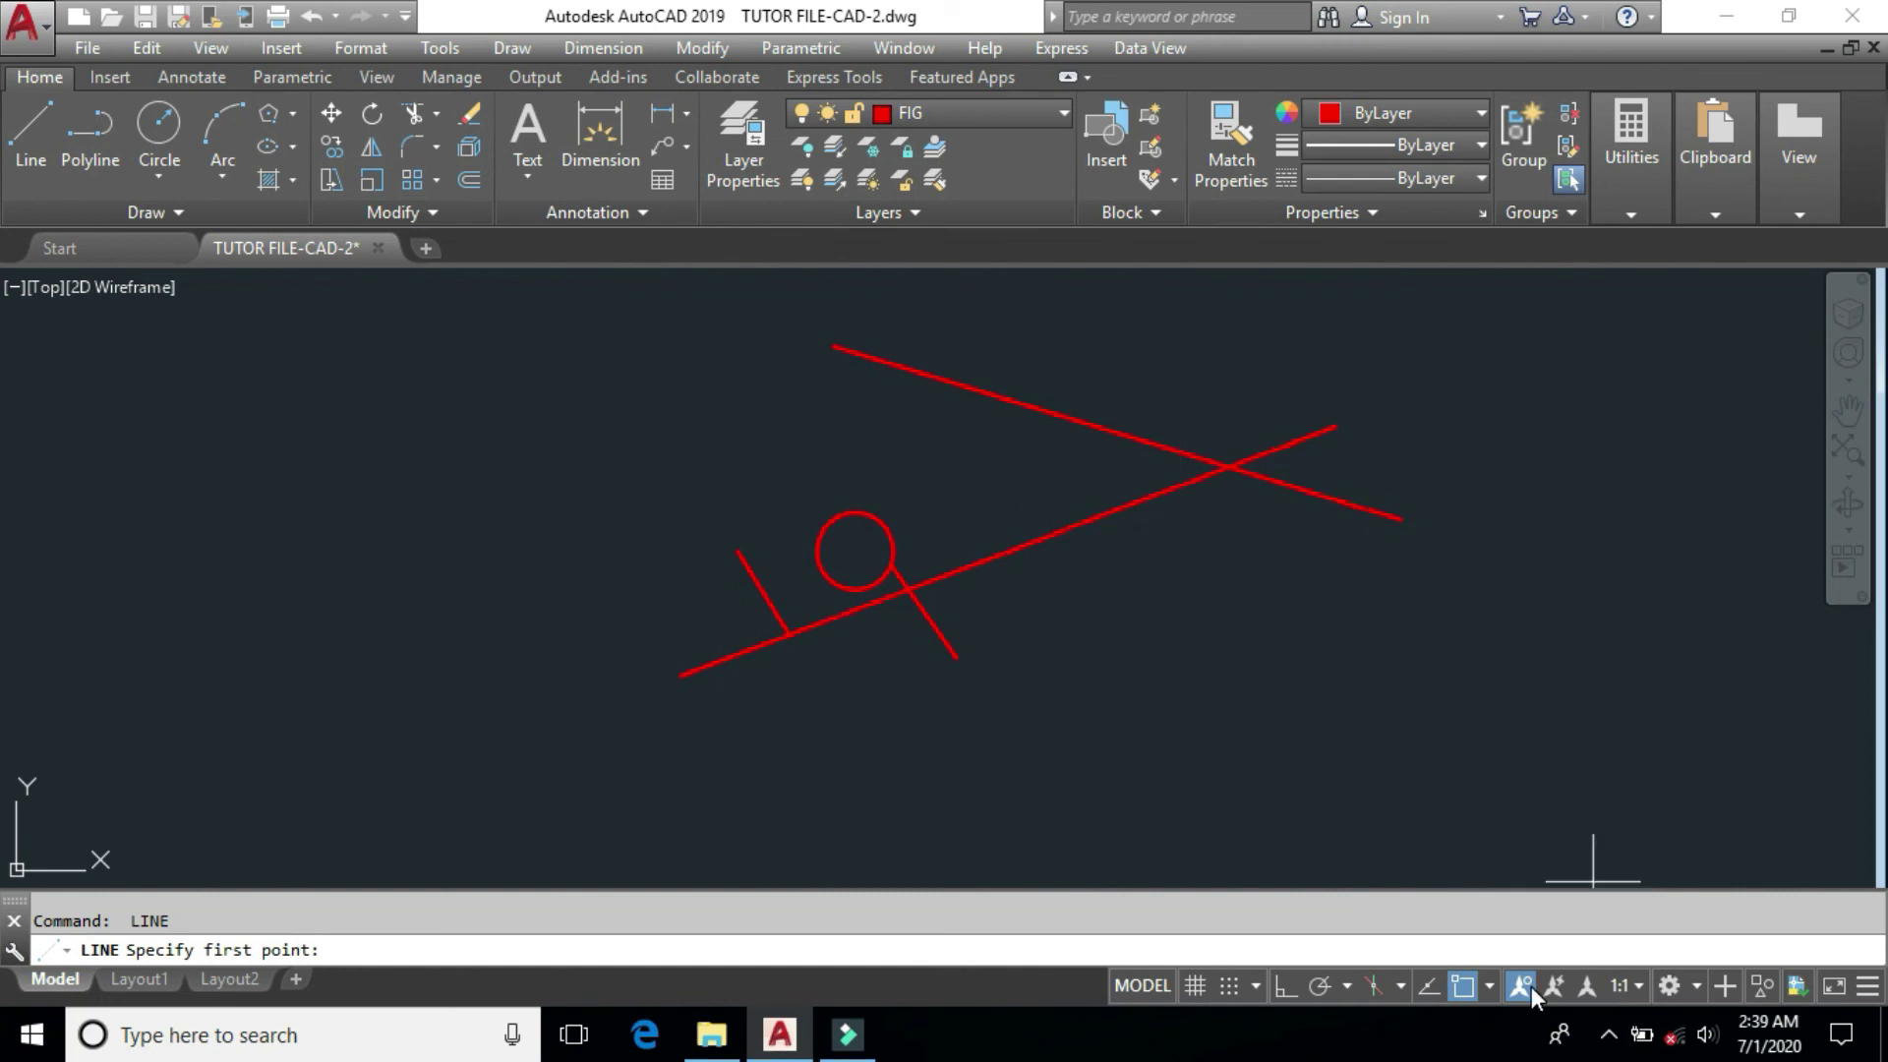
Turn off the Nearest object snap and cancel the pending command.
left_click(1483, 987)
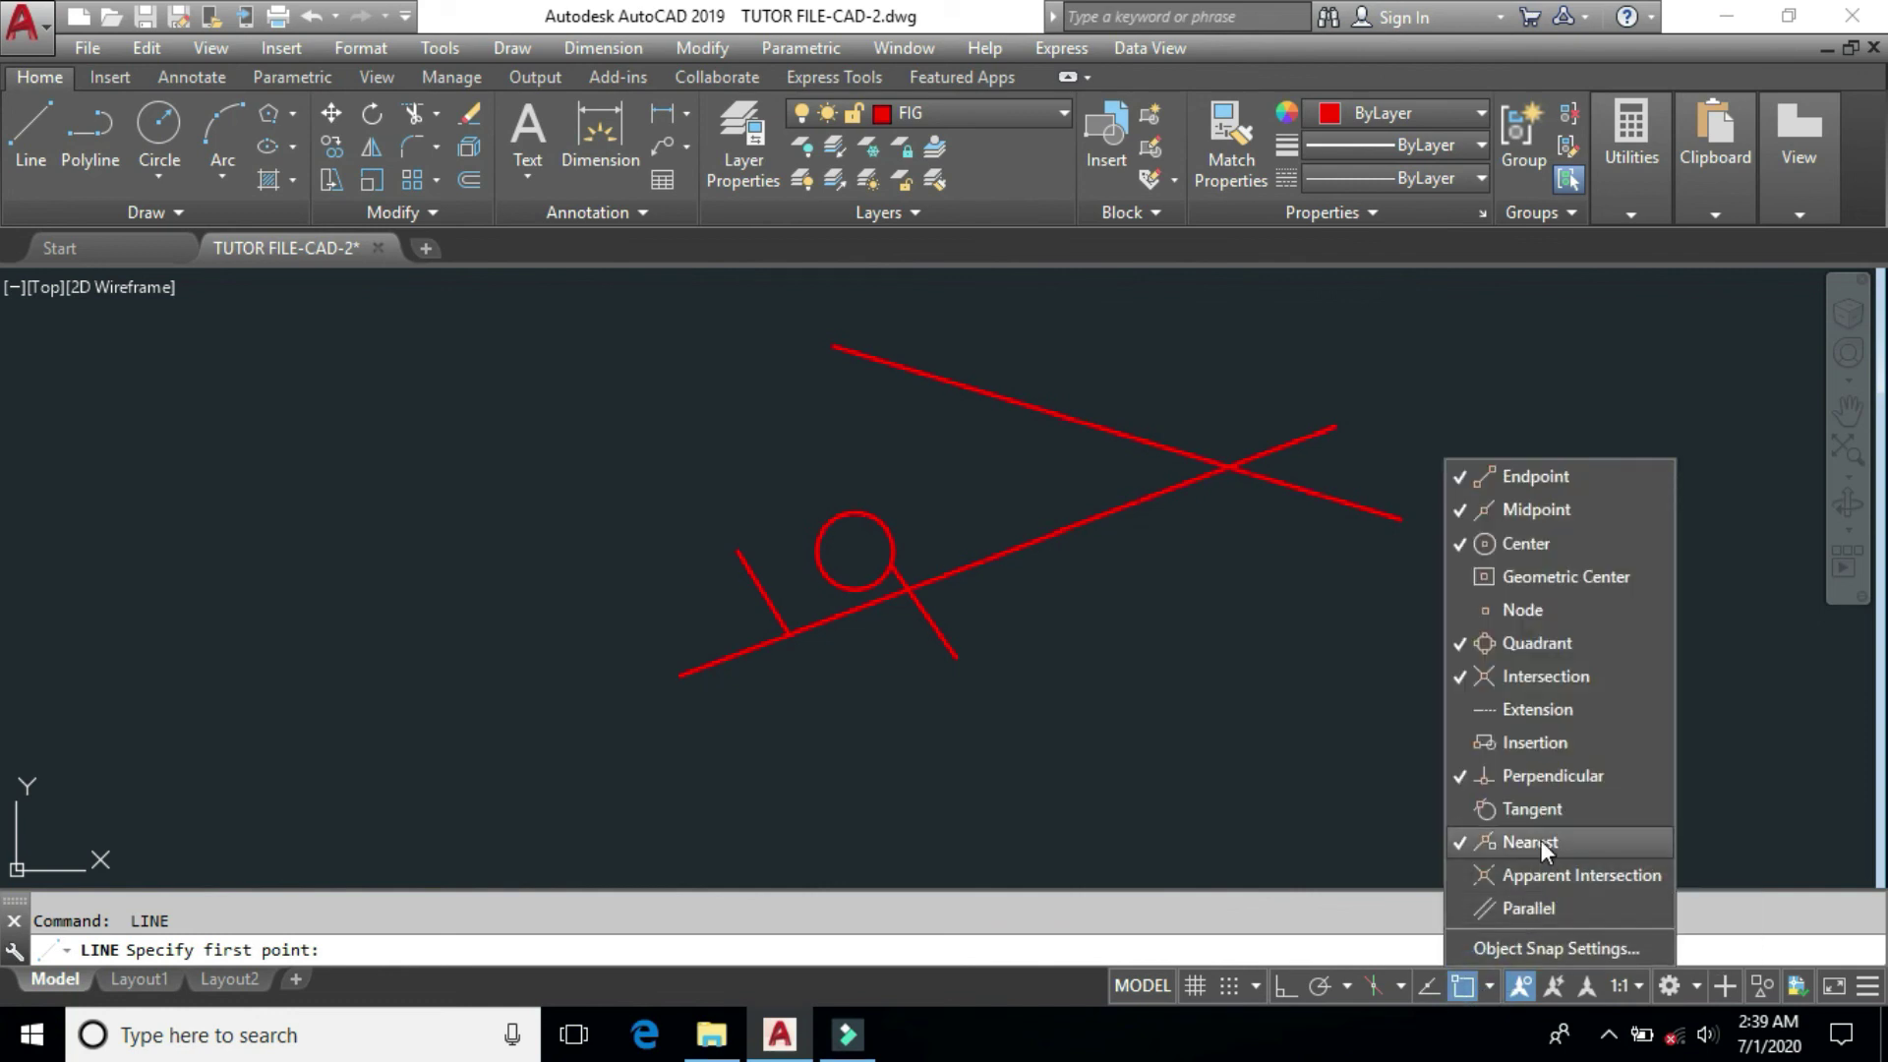
left_click(1542, 840)
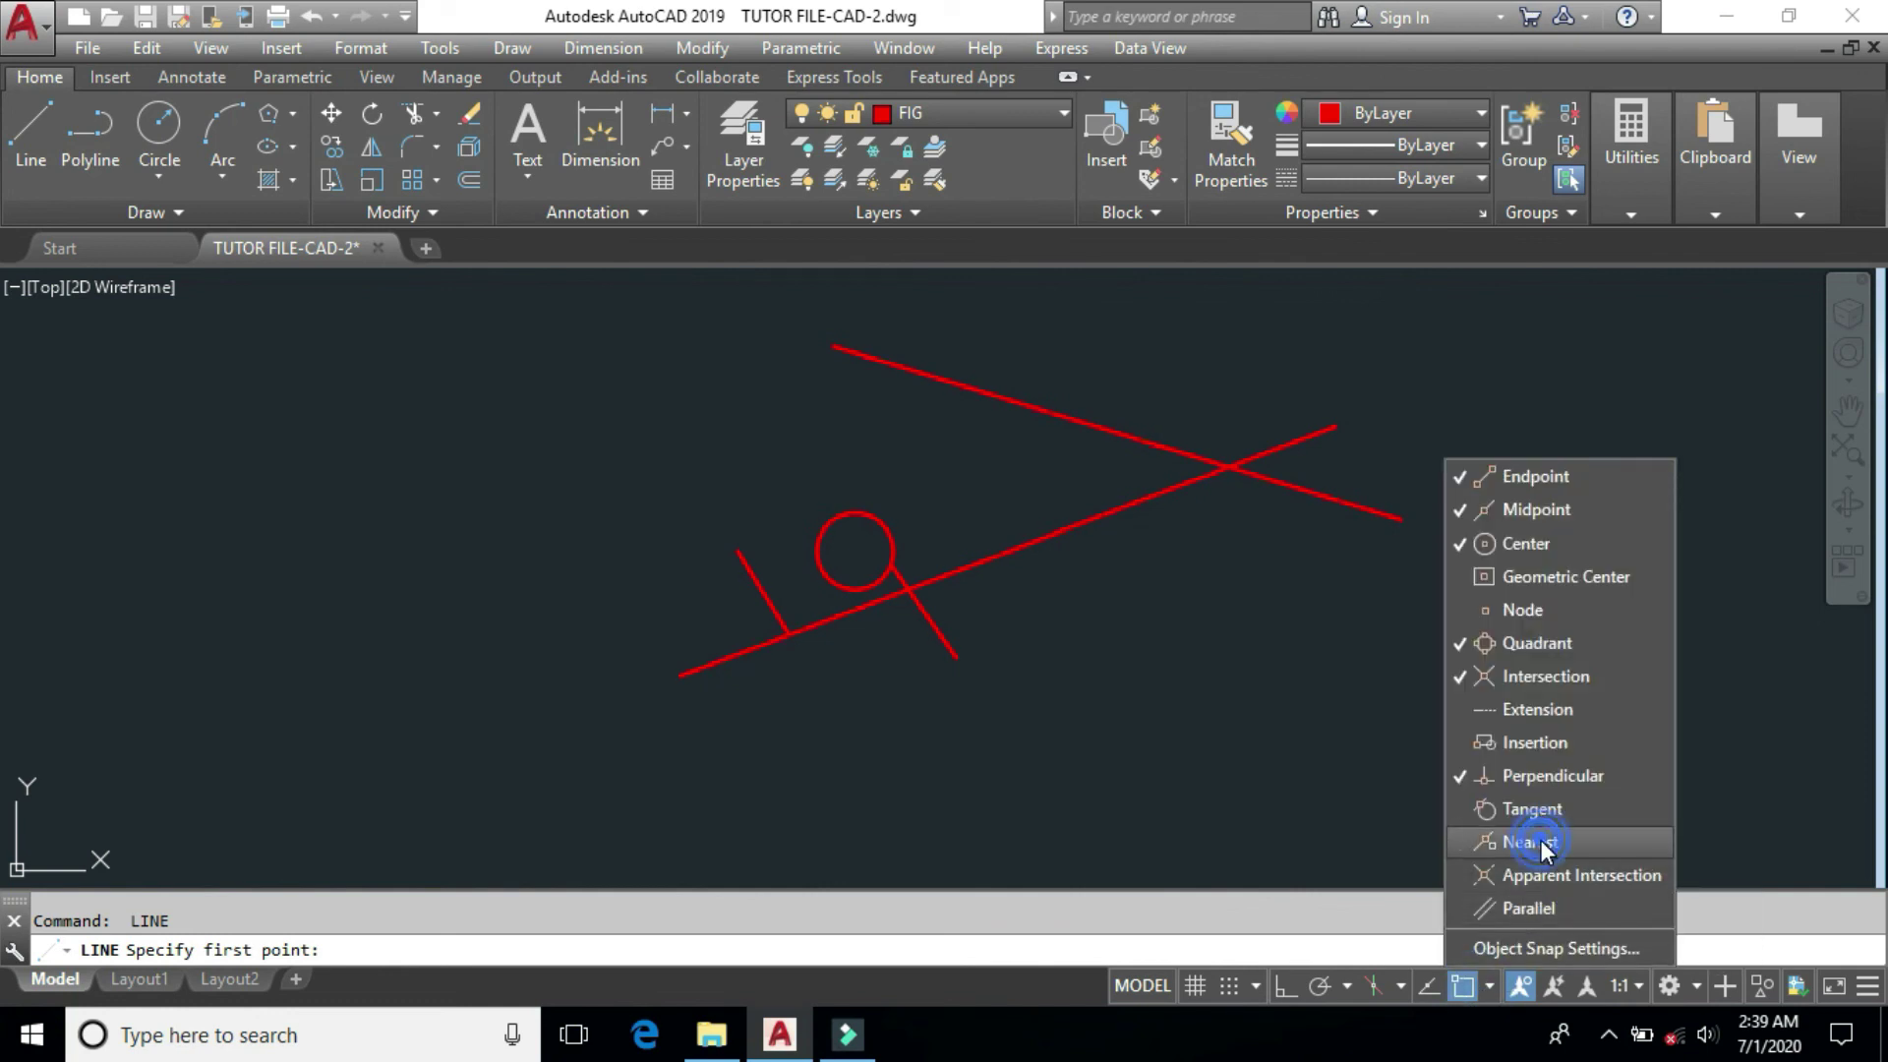
left_click(1264, 777)
key("Escape")
Crossing-select all the lines and the circle and delete them.
scroll(1054, 569, "down", 1)
scroll(1081, 556, "up", 3)
left_click(1588, 344)
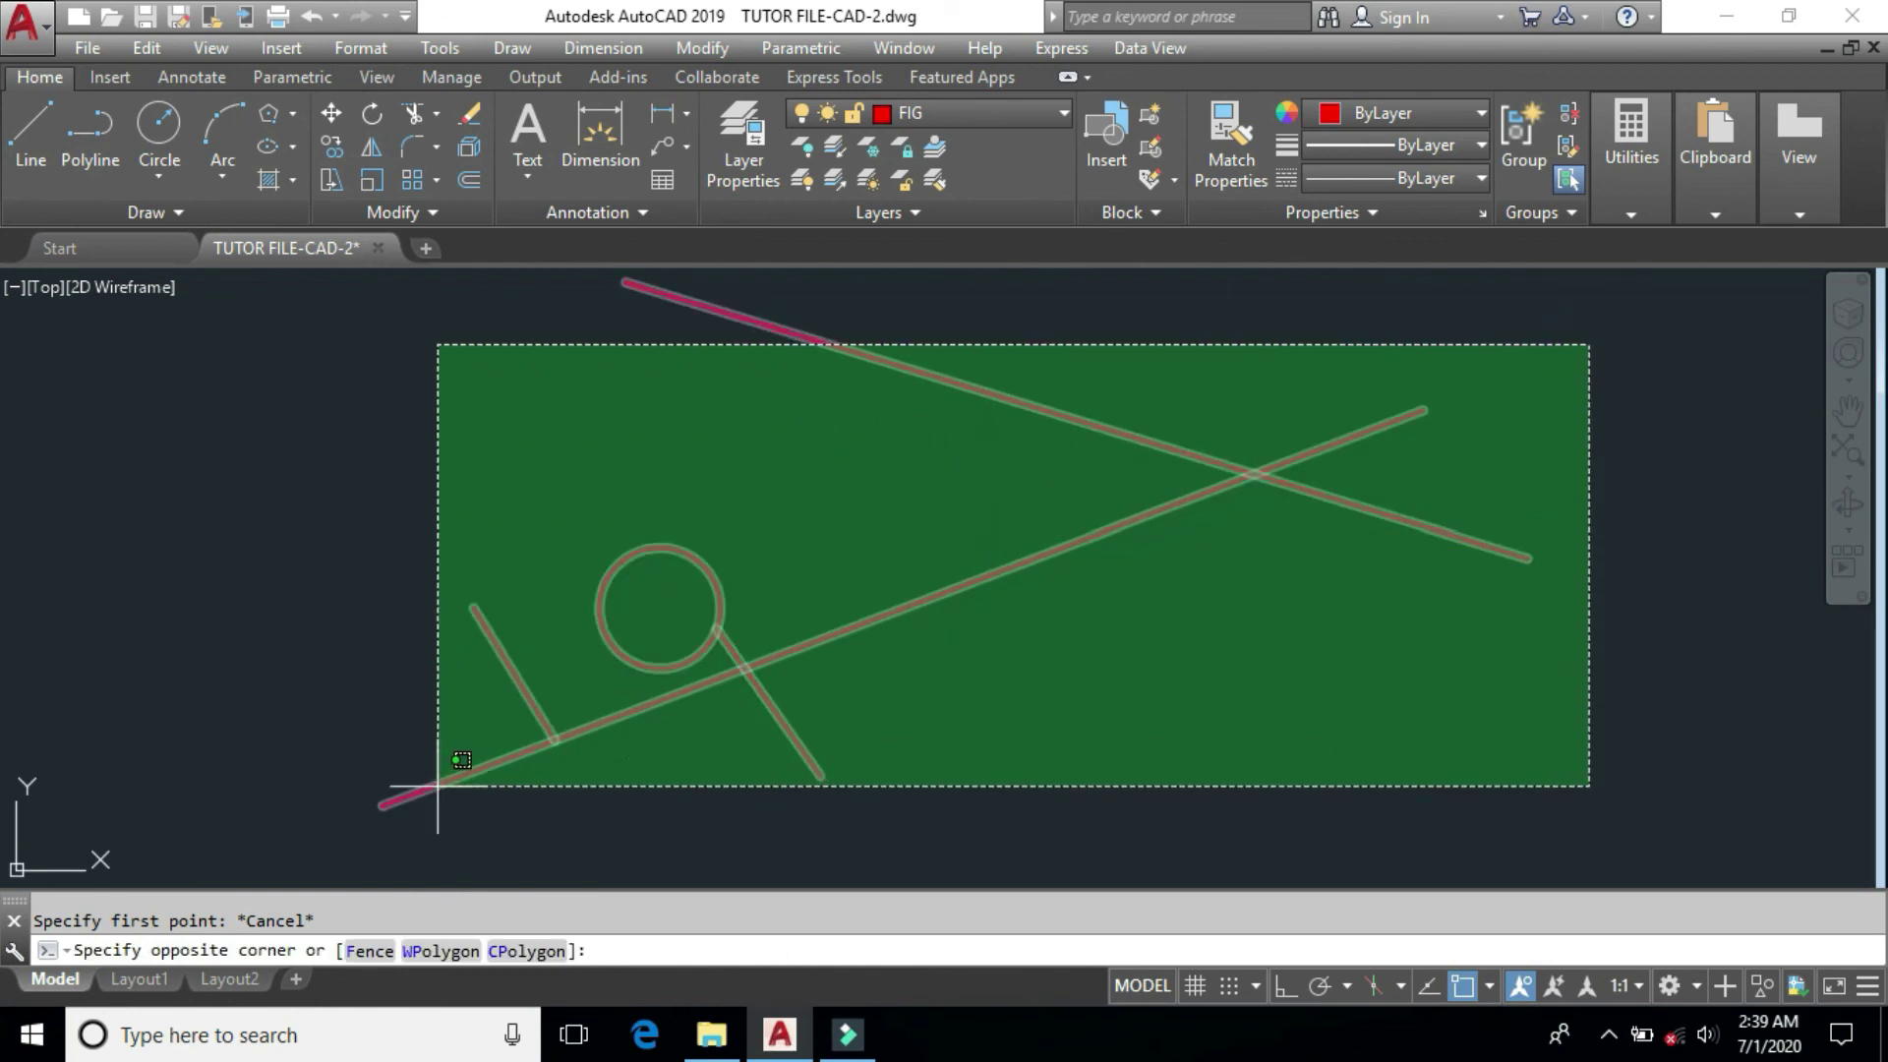
left_click(432, 786)
key("Delete")
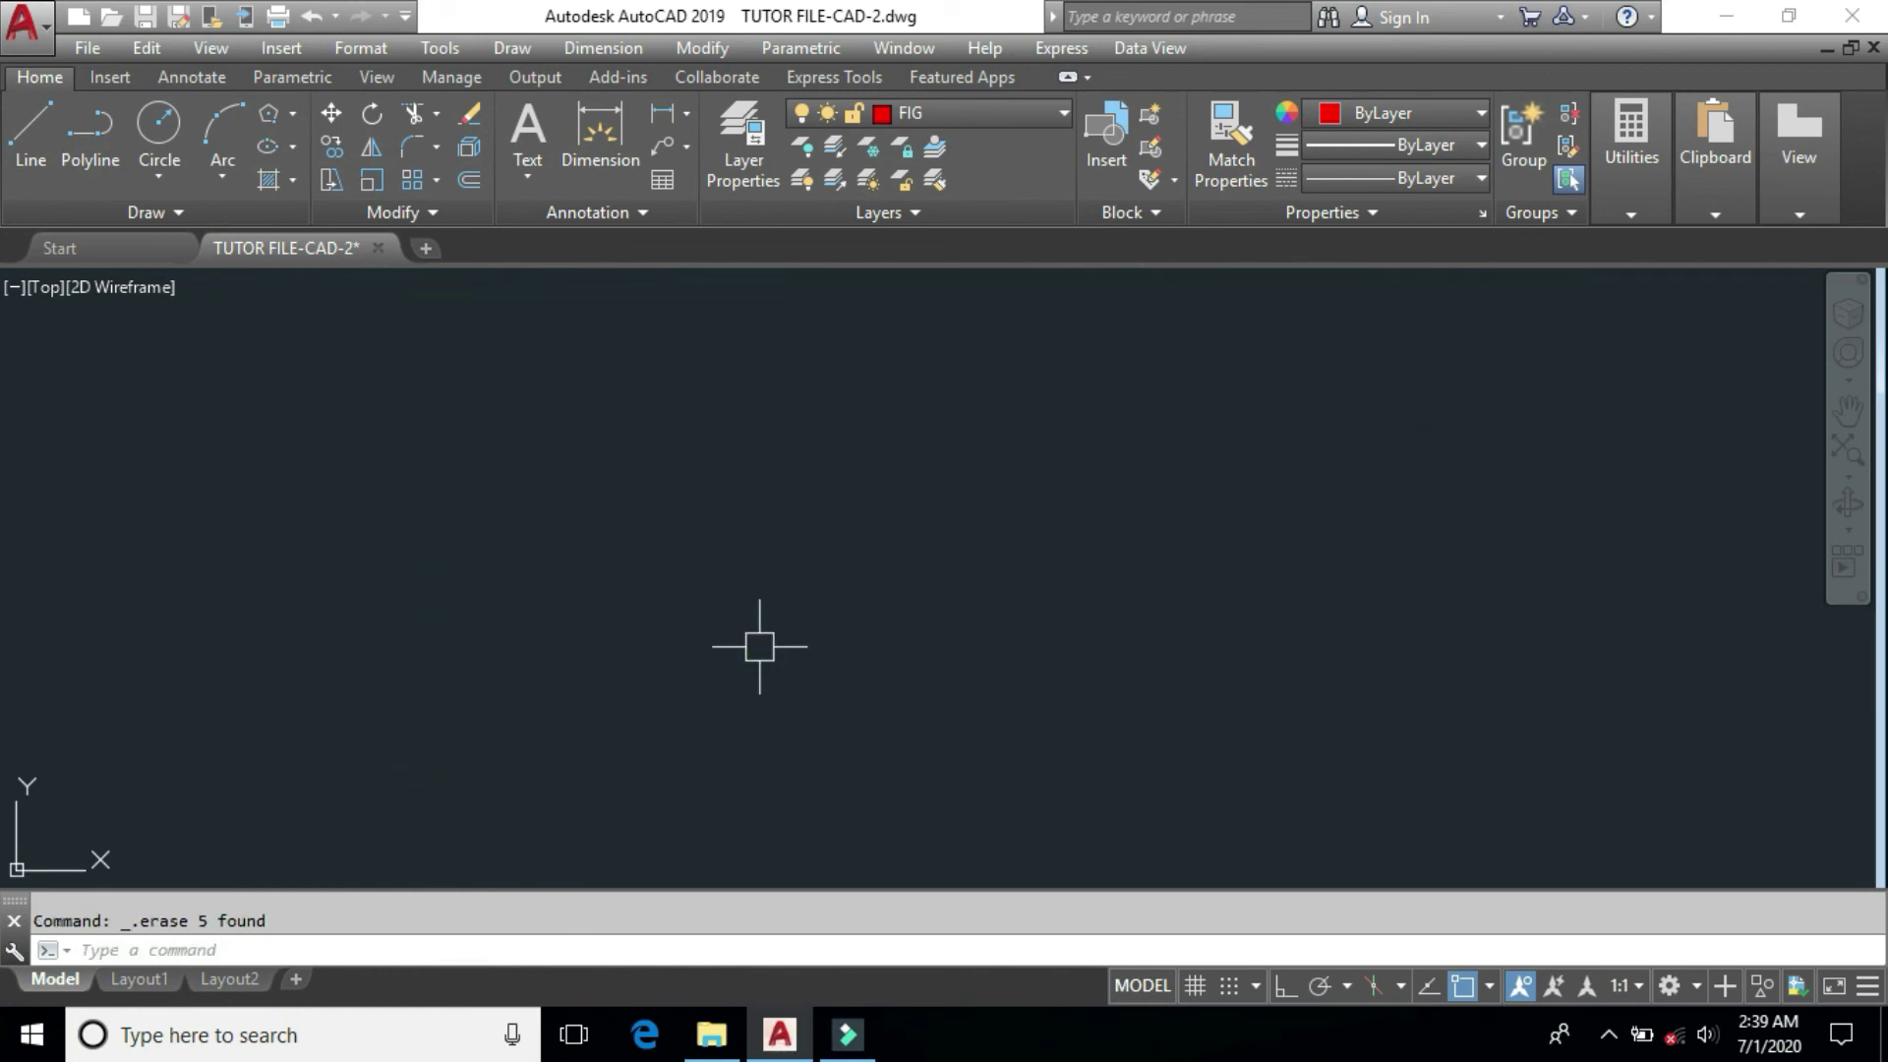